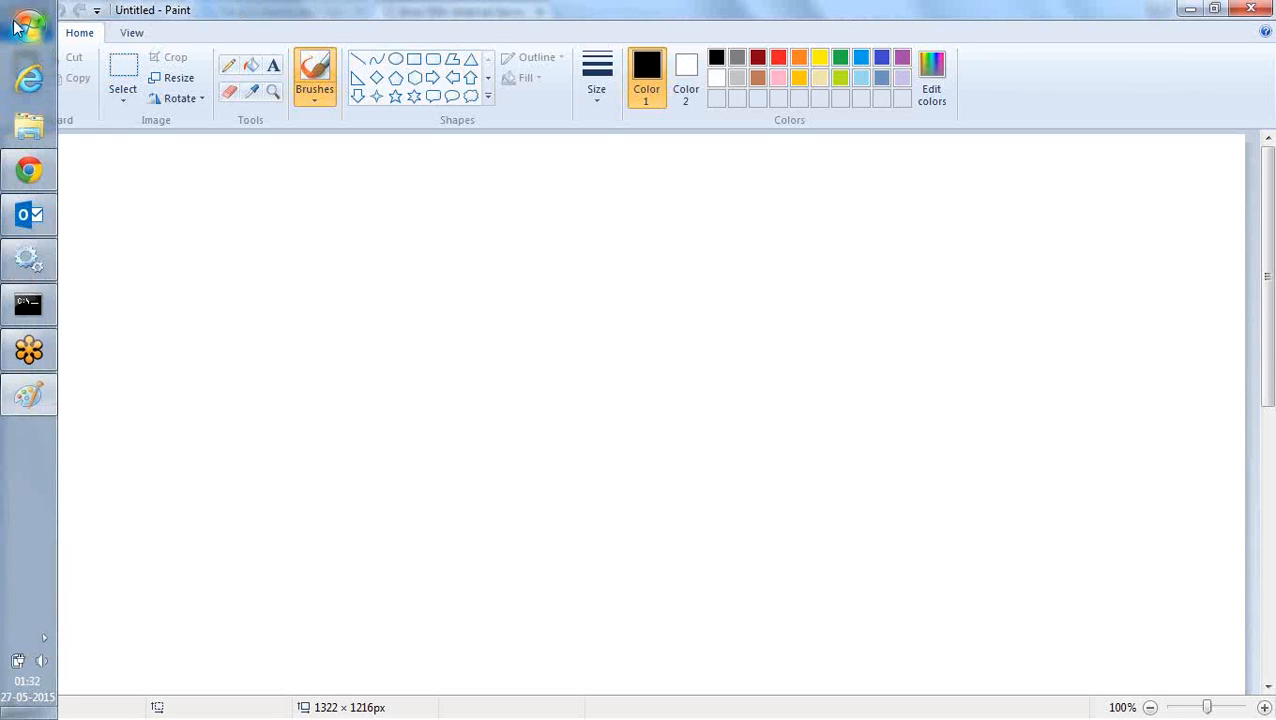
- Launch BI Administration and open coreapplication_OH764524556 online as weblogic, entering the repository password and the user password
{"action": "left_click", "coordinate": [16, 28]}
{"action": "left_click", "coordinate": [91, 262]}
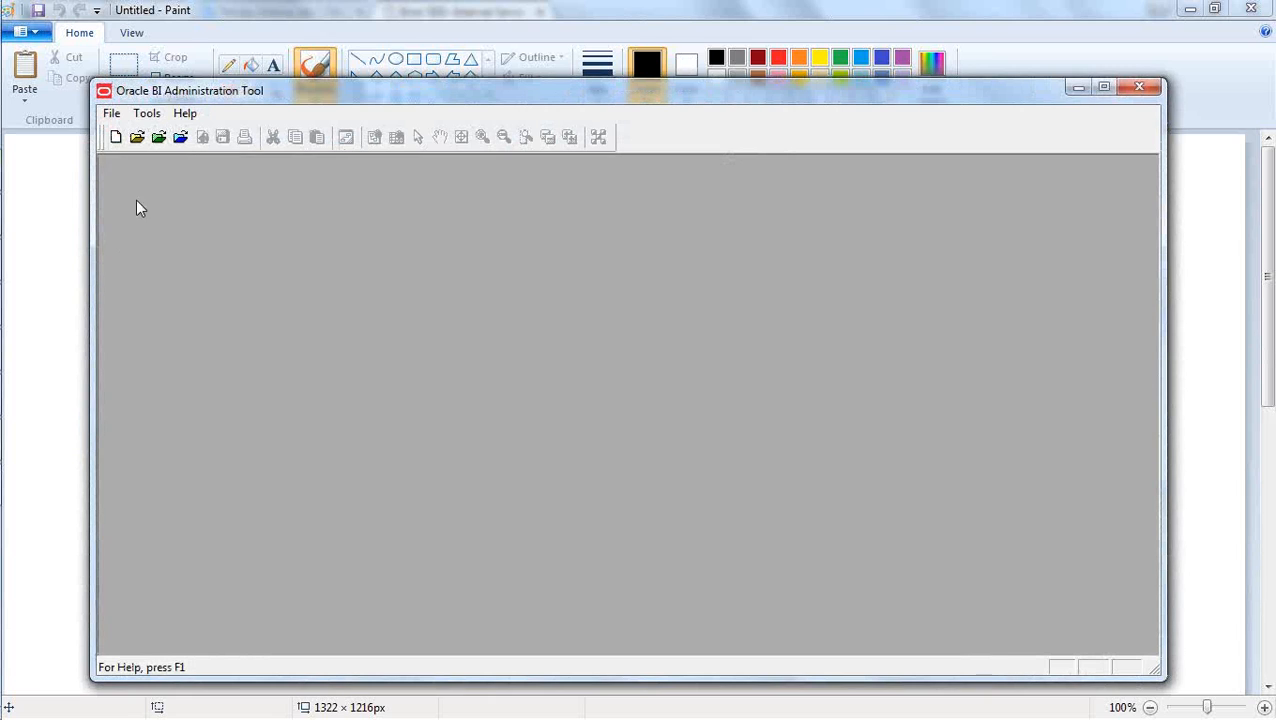
{"action": "left_click", "coordinate": [180, 137]}
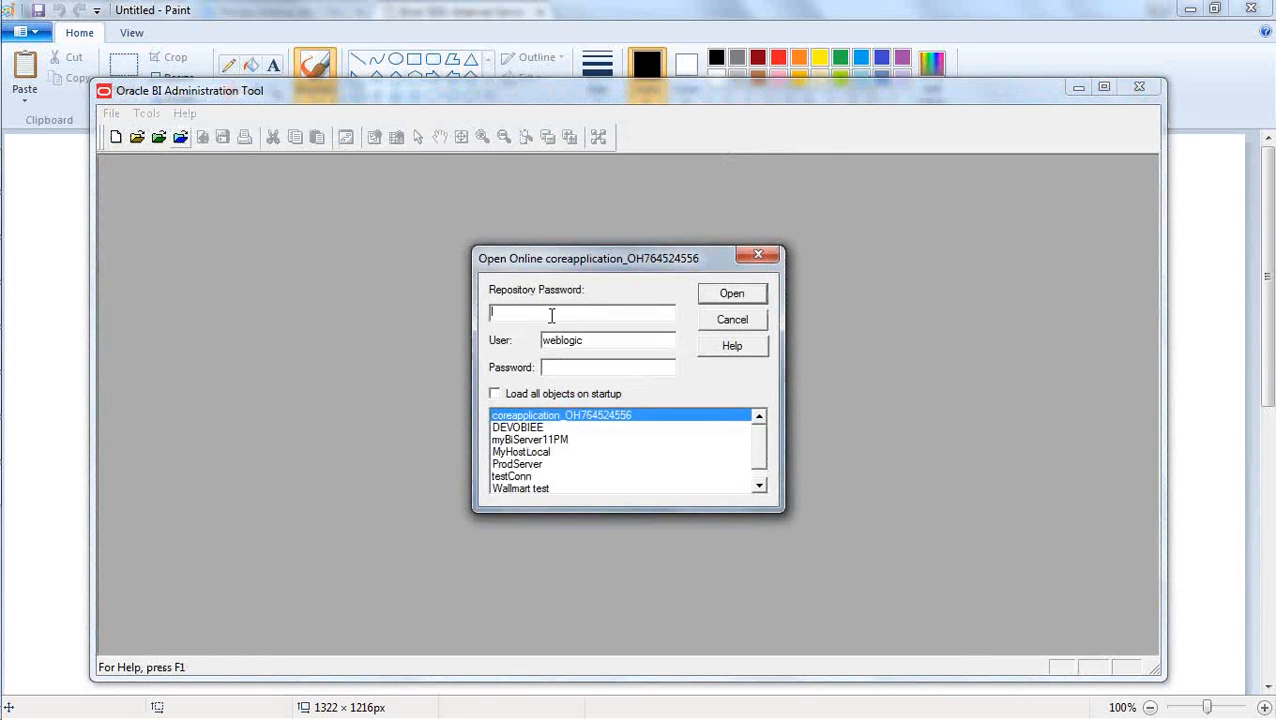
{"action": "type", "text": "••••••••"}
{"action": "key", "text": "Tab"}
{"action": "key", "text": "Tab"}
{"action": "type", "text": "••••••••"}
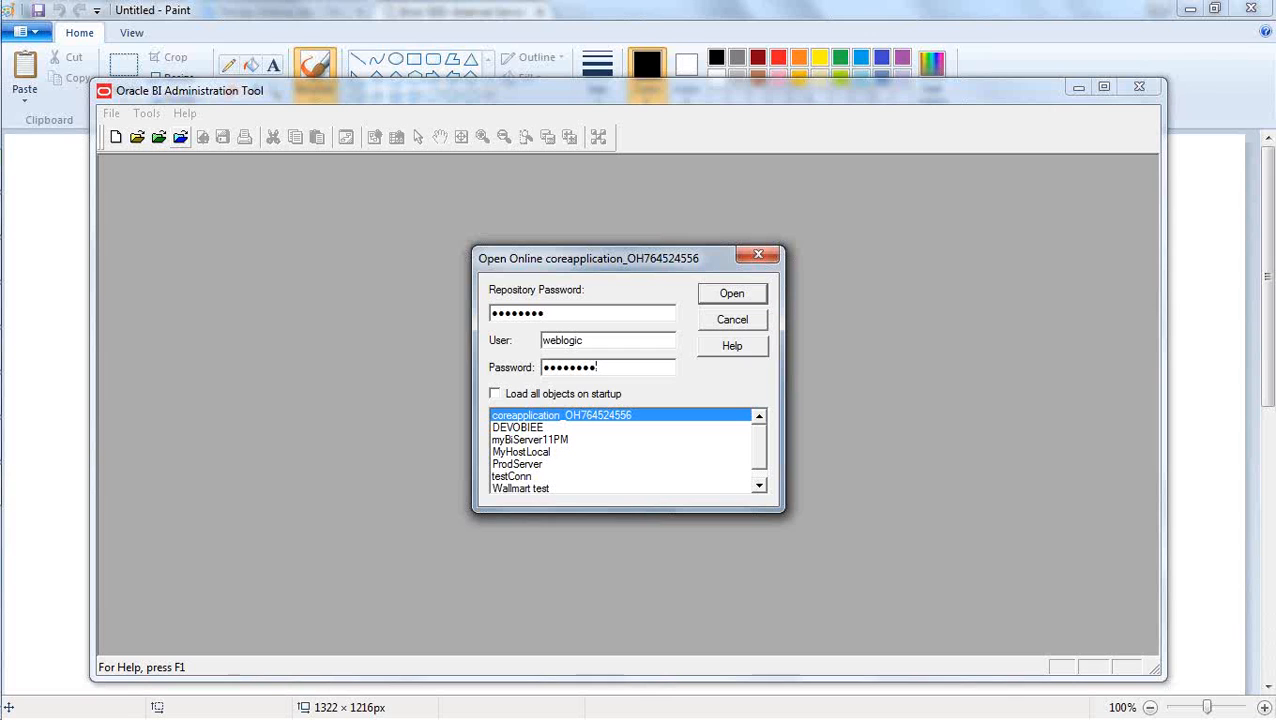
{"action": "left_click", "coordinate": [732, 294]}
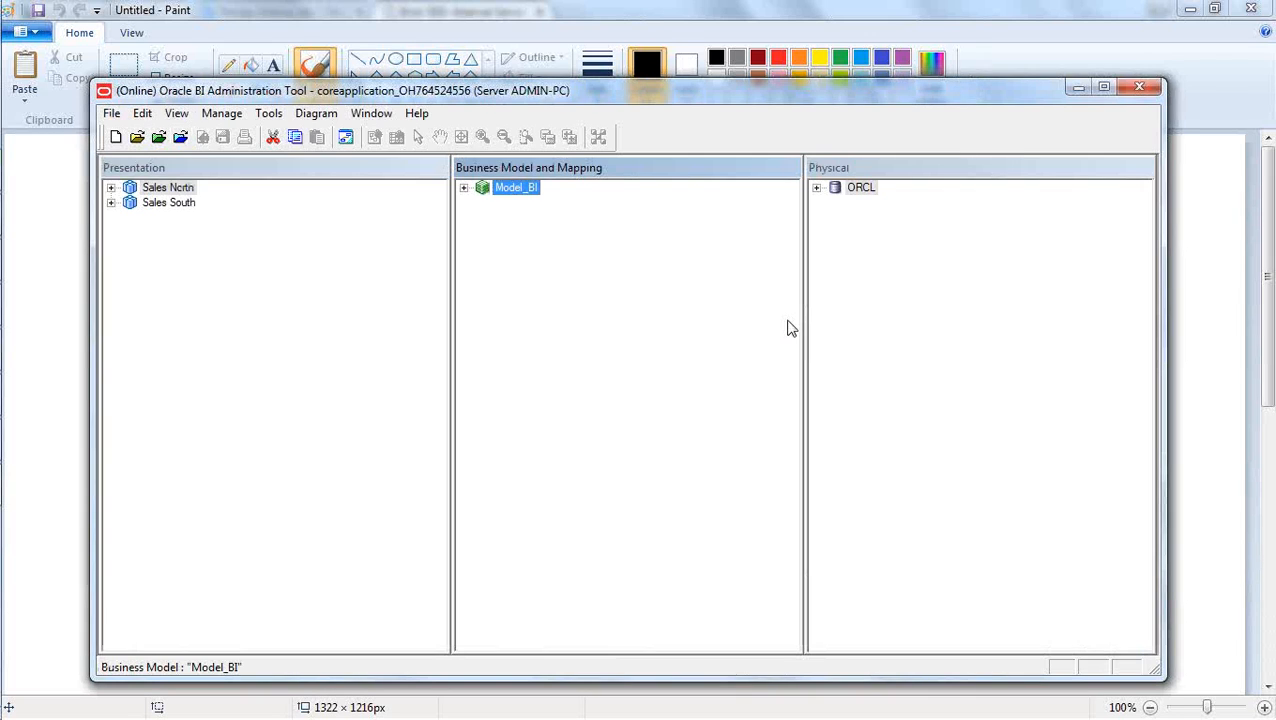
- Examine the TimeDim hierarchy in Model_BI level by level from Time Total down to Week, and collapse it again
{"action": "left_click", "coordinate": [463, 188]}
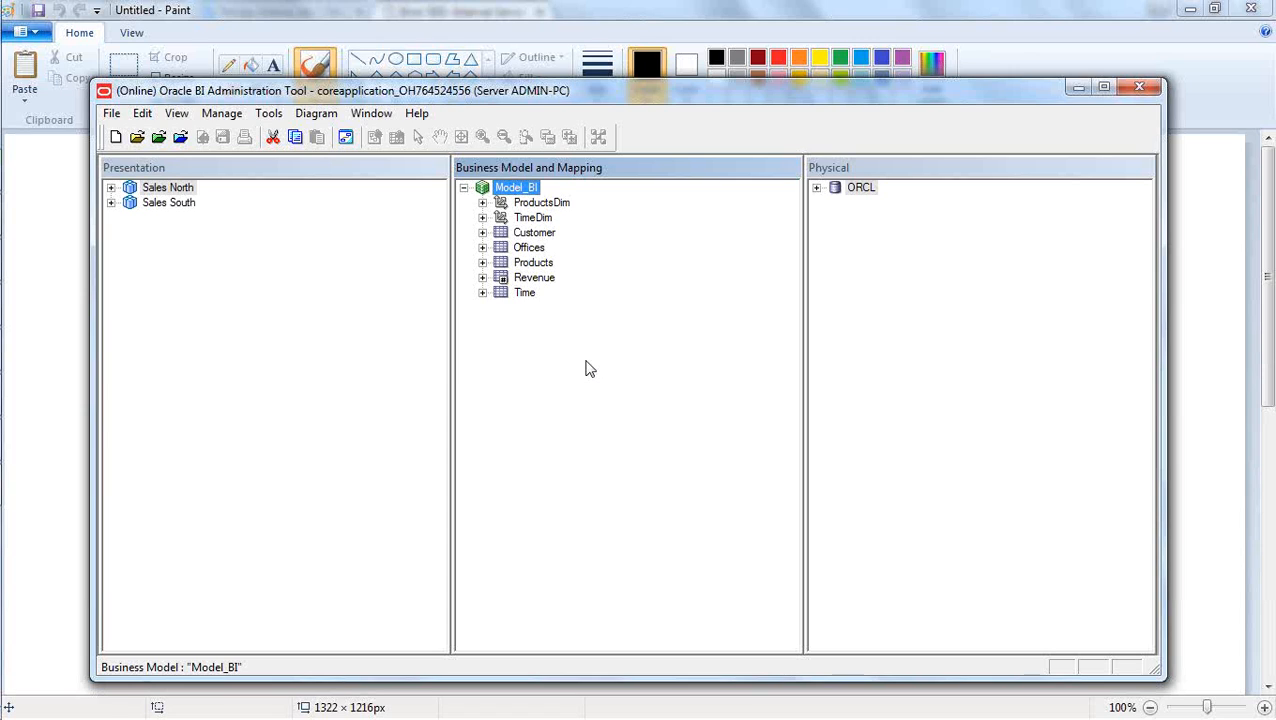
{"action": "left_click", "coordinate": [482, 218]}
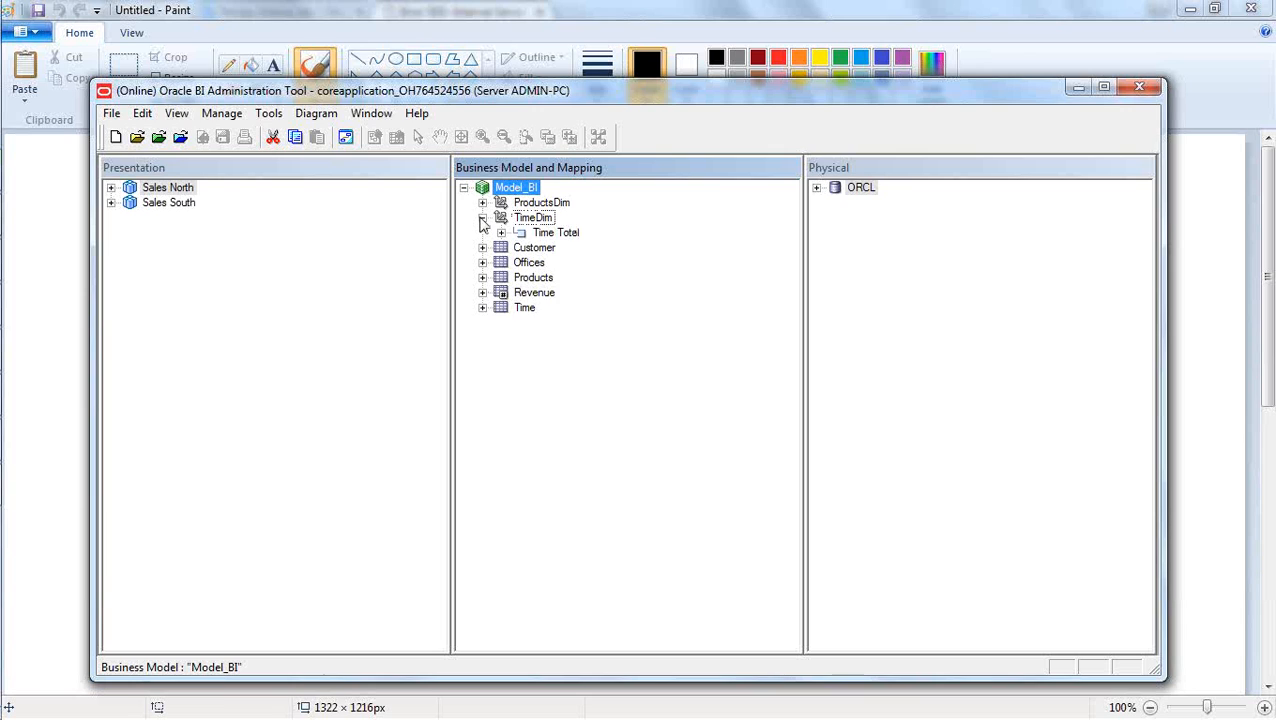
{"action": "left_click", "coordinate": [501, 233]}
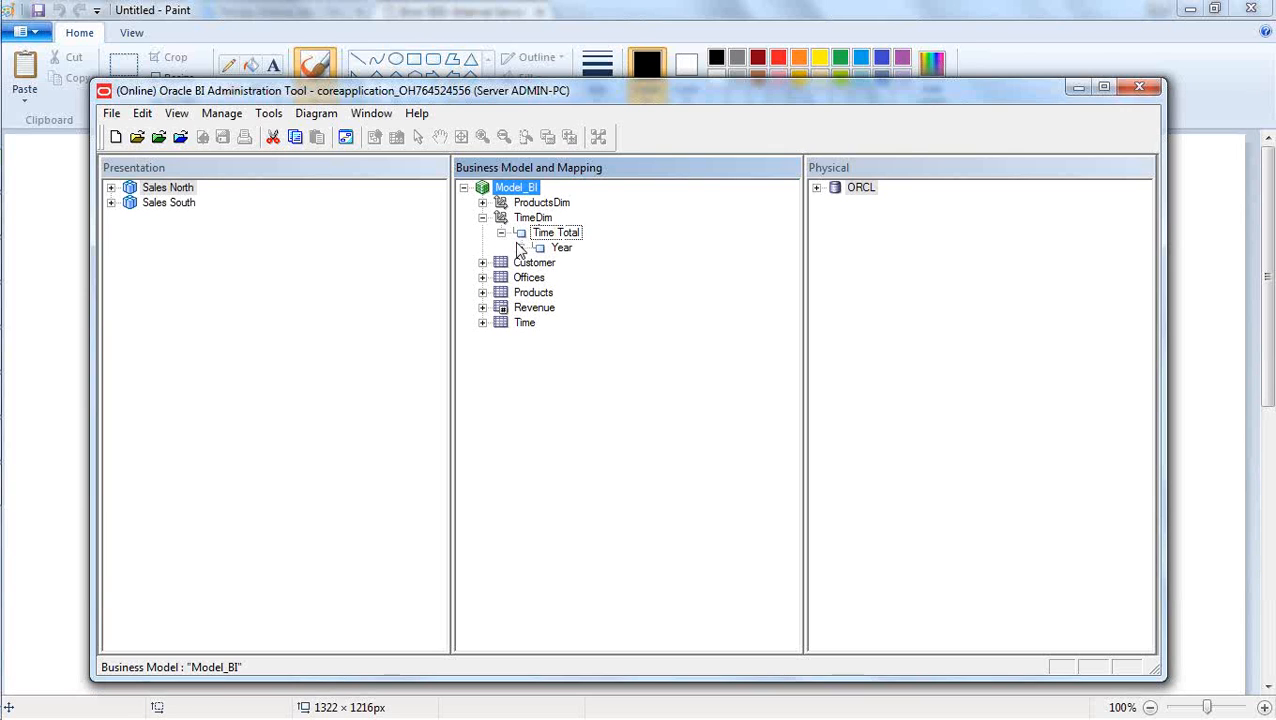
{"action": "left_click", "coordinate": [520, 248]}
{"action": "left_click", "coordinate": [539, 278]}
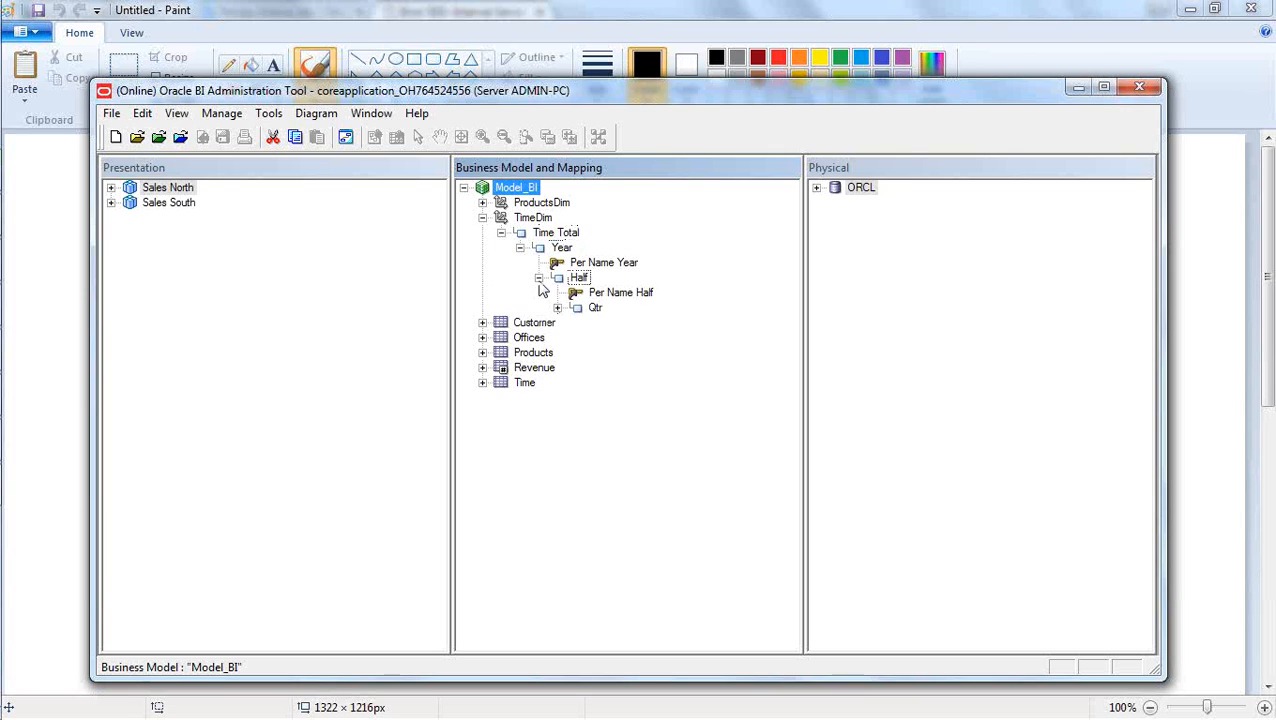
{"action": "left_click", "coordinate": [557, 308]}
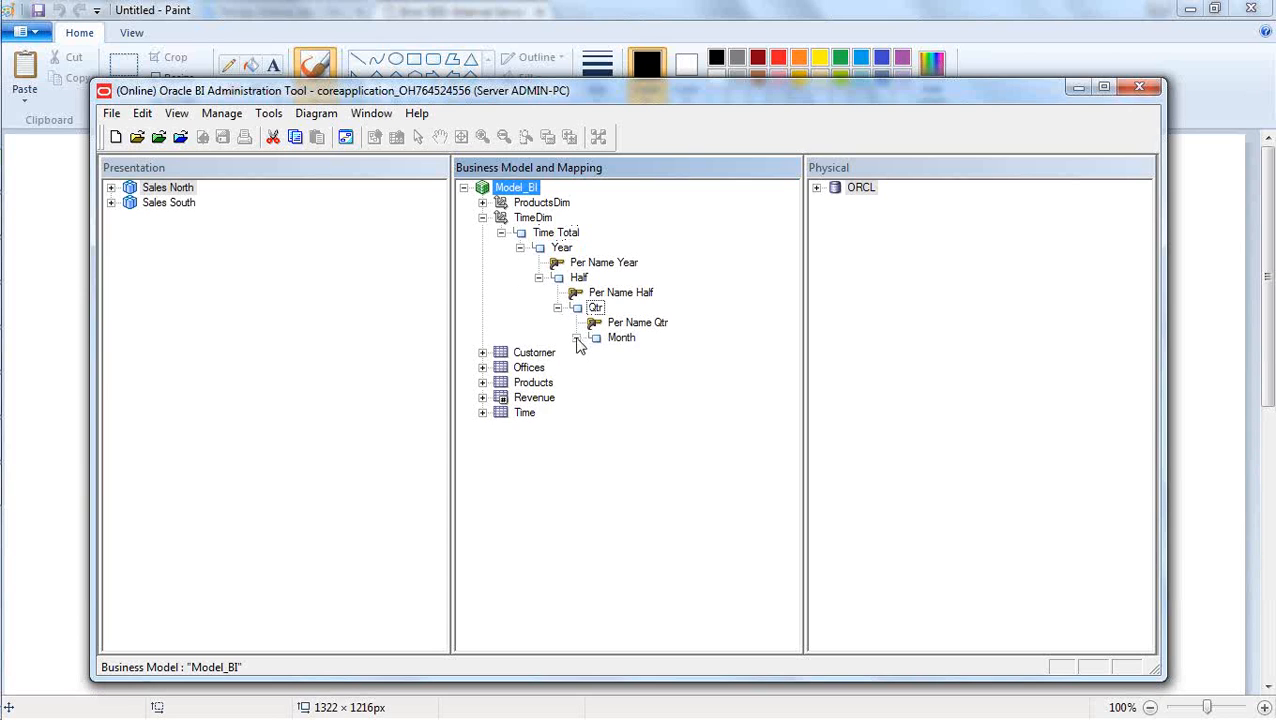
{"action": "left_click", "coordinate": [576, 338]}
{"action": "left_click", "coordinate": [595, 368]}
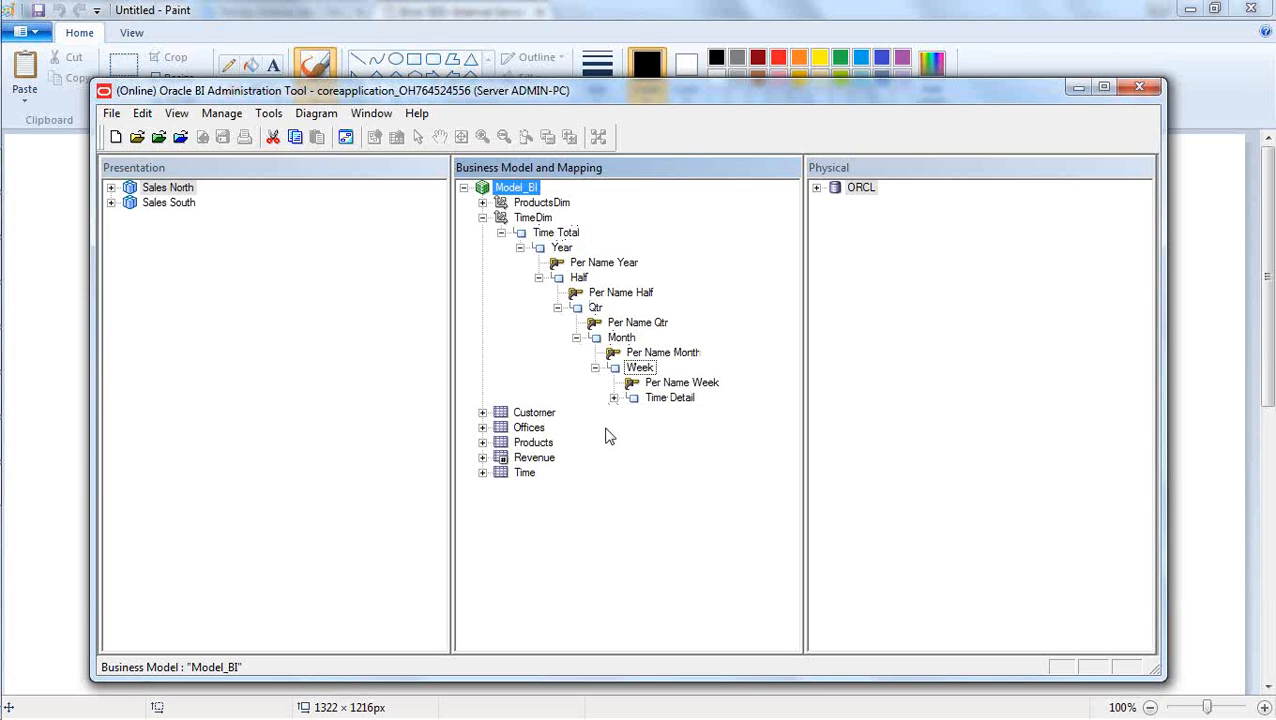
{"action": "left_click", "coordinate": [482, 217]}
- Examine the ProductsDim hierarchy level by level from Products Total down to Products Detail, and collapse it again
{"action": "left_click", "coordinate": [482, 202]}
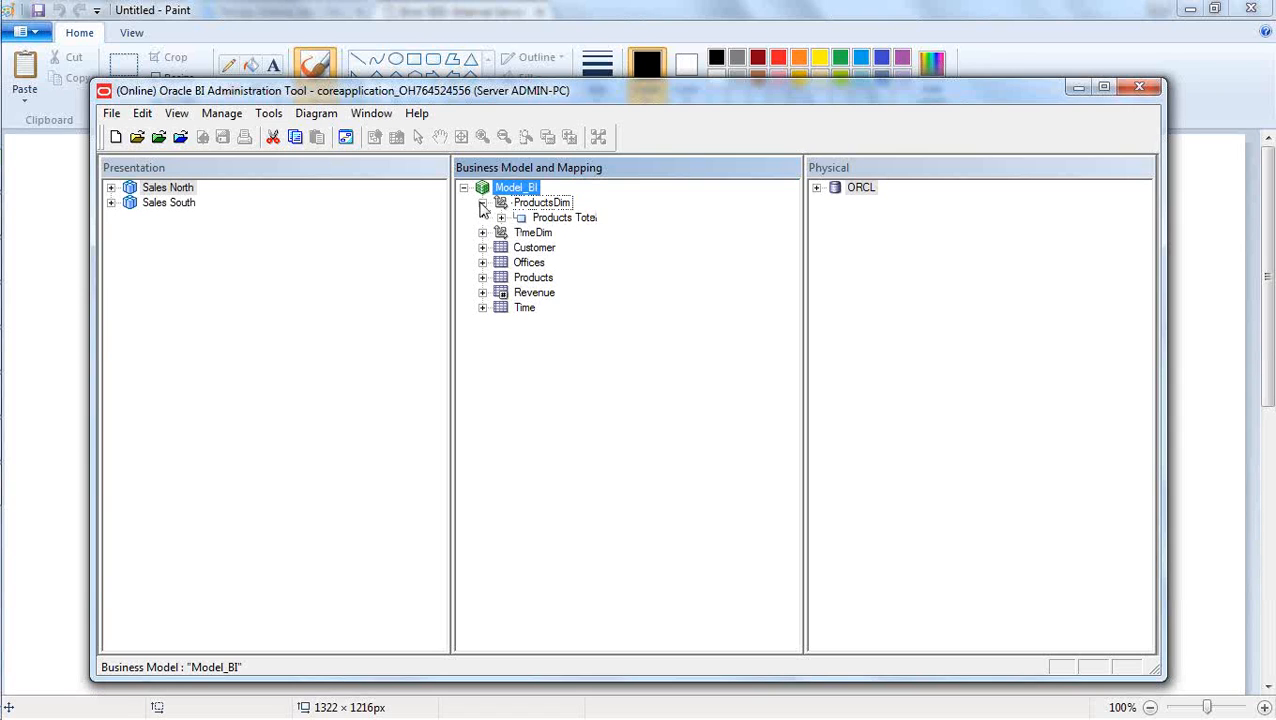
{"action": "left_click", "coordinate": [501, 217]}
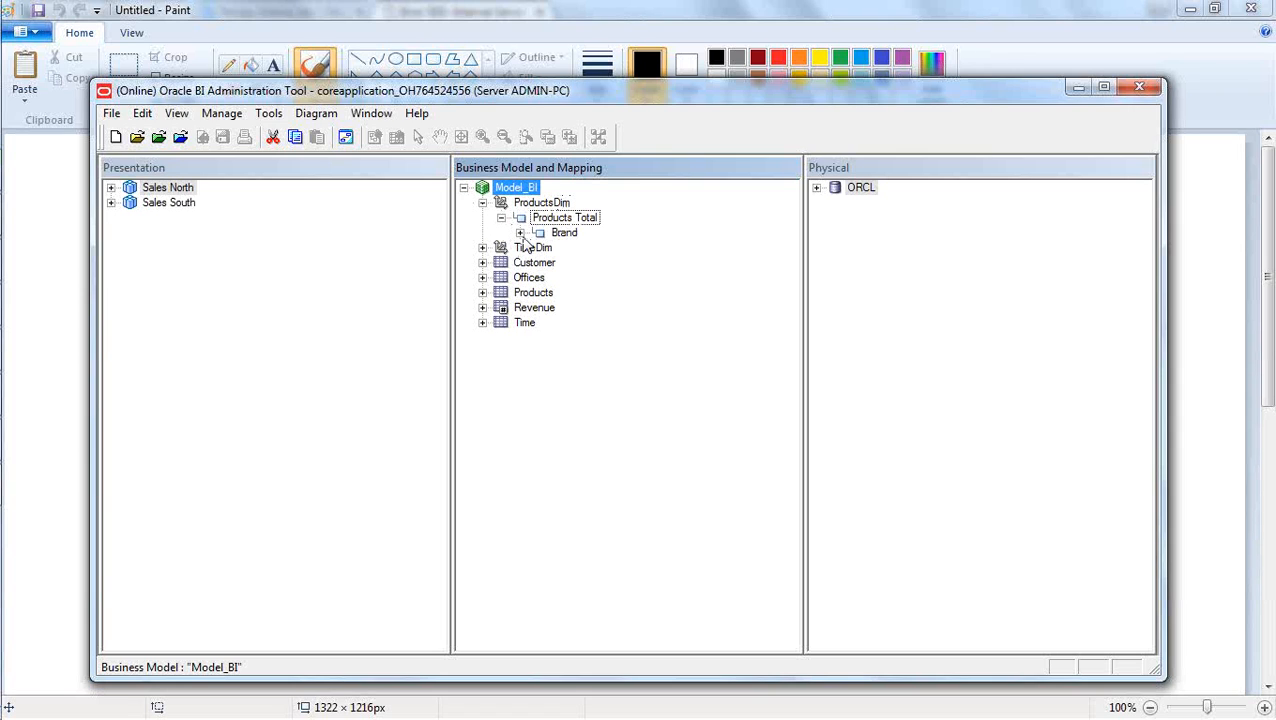
{"action": "left_click", "coordinate": [520, 232]}
{"action": "left_click", "coordinate": [539, 262]}
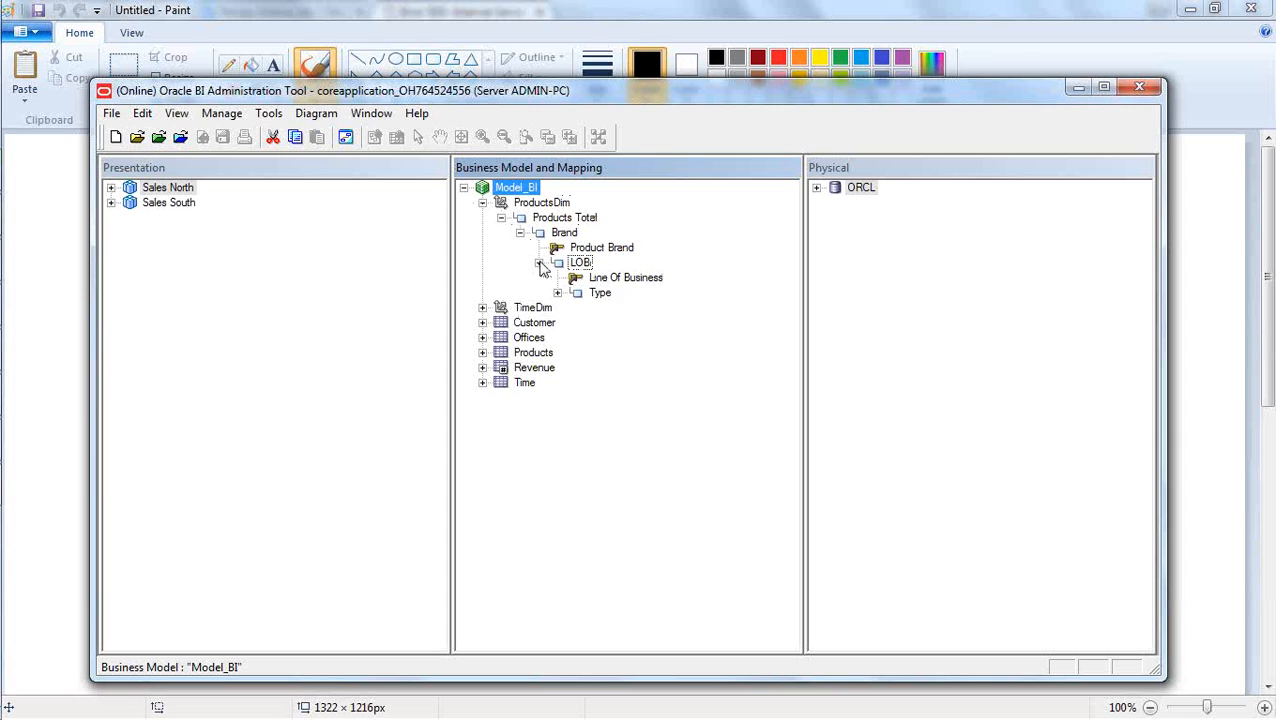
{"action": "left_click", "coordinate": [557, 292]}
{"action": "left_click", "coordinate": [576, 322]}
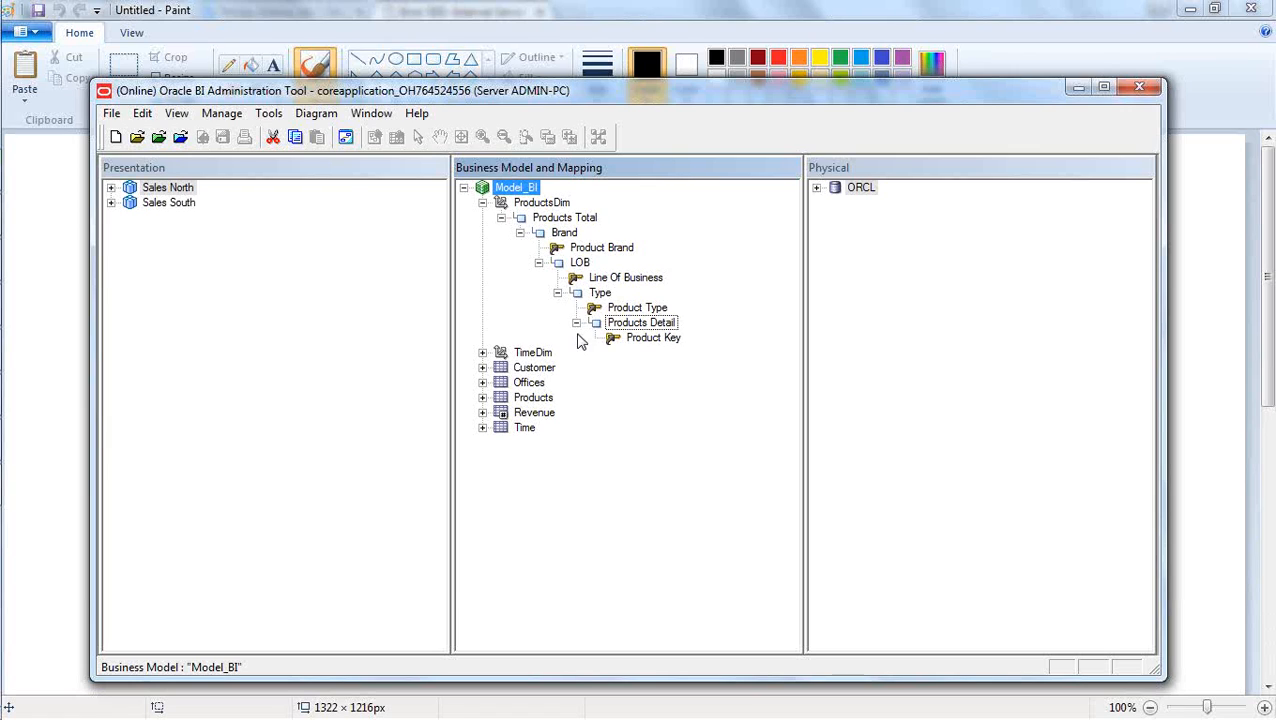
{"action": "left_click", "coordinate": [482, 204]}
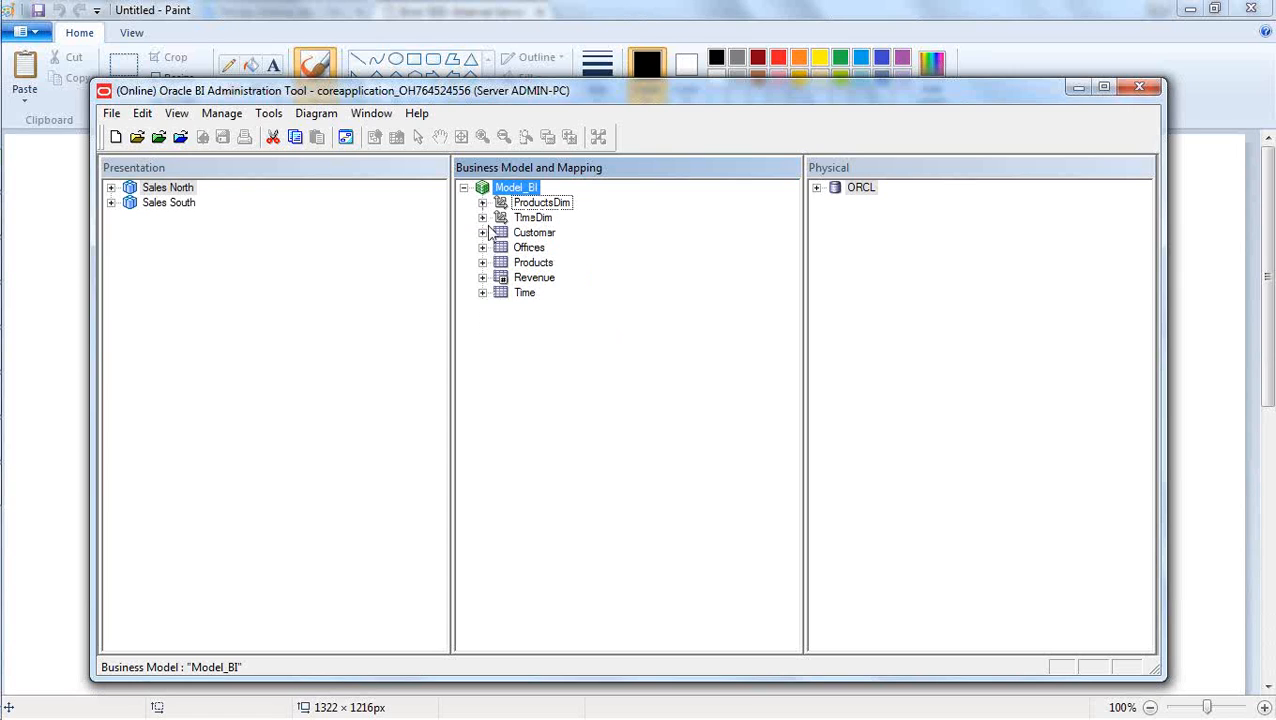
- Show the ProductsDim and TimeDim hierarchies expanded together in the business model
{"action": "left_click", "coordinate": [617, 396]}
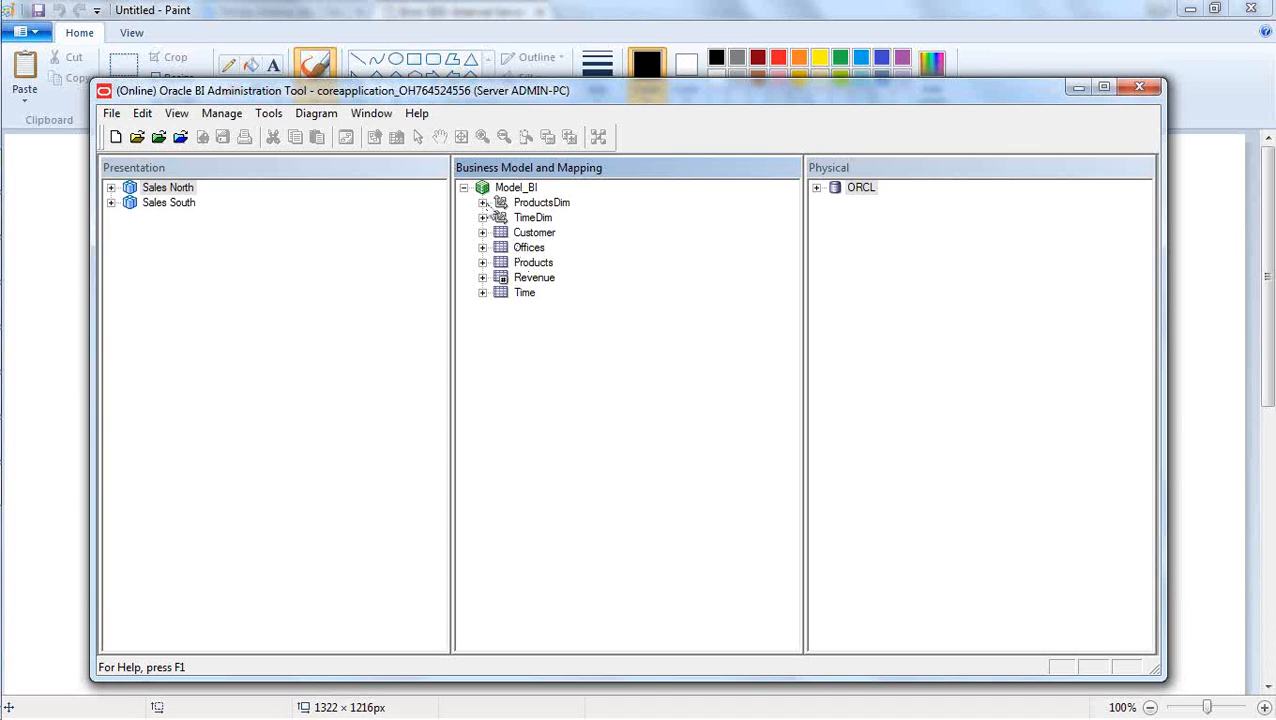
{"action": "left_click", "coordinate": [483, 203]}
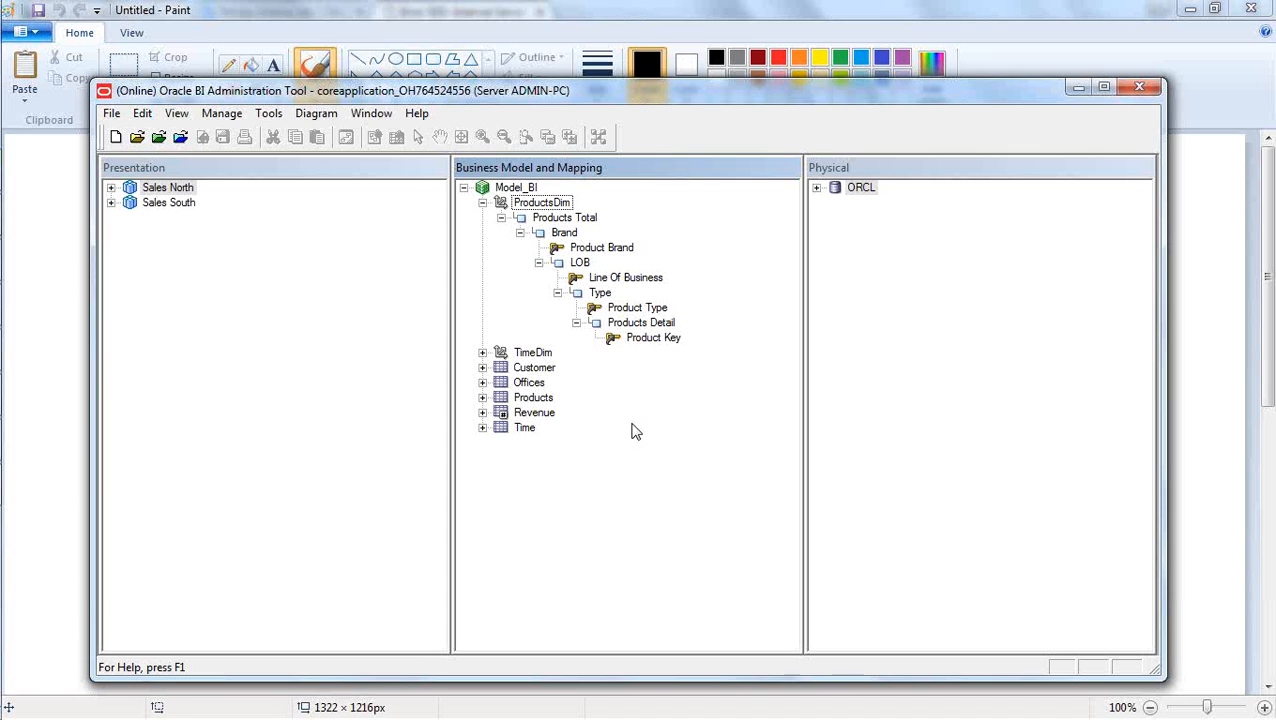
{"action": "left_click", "coordinate": [483, 353]}
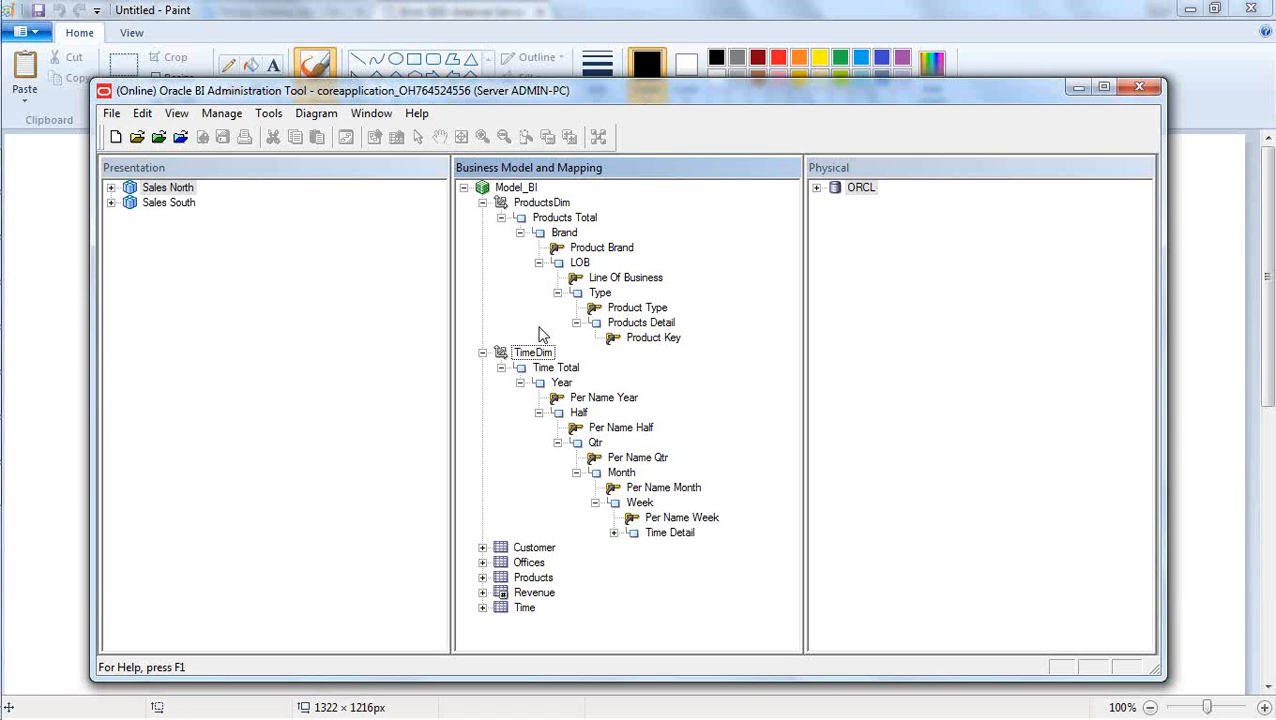
- Open Mozilla Firefox and go to the Oracle BI site at localhost:7001/analytics/
{"action": "mouse_move", "coordinate": [14, 145]}
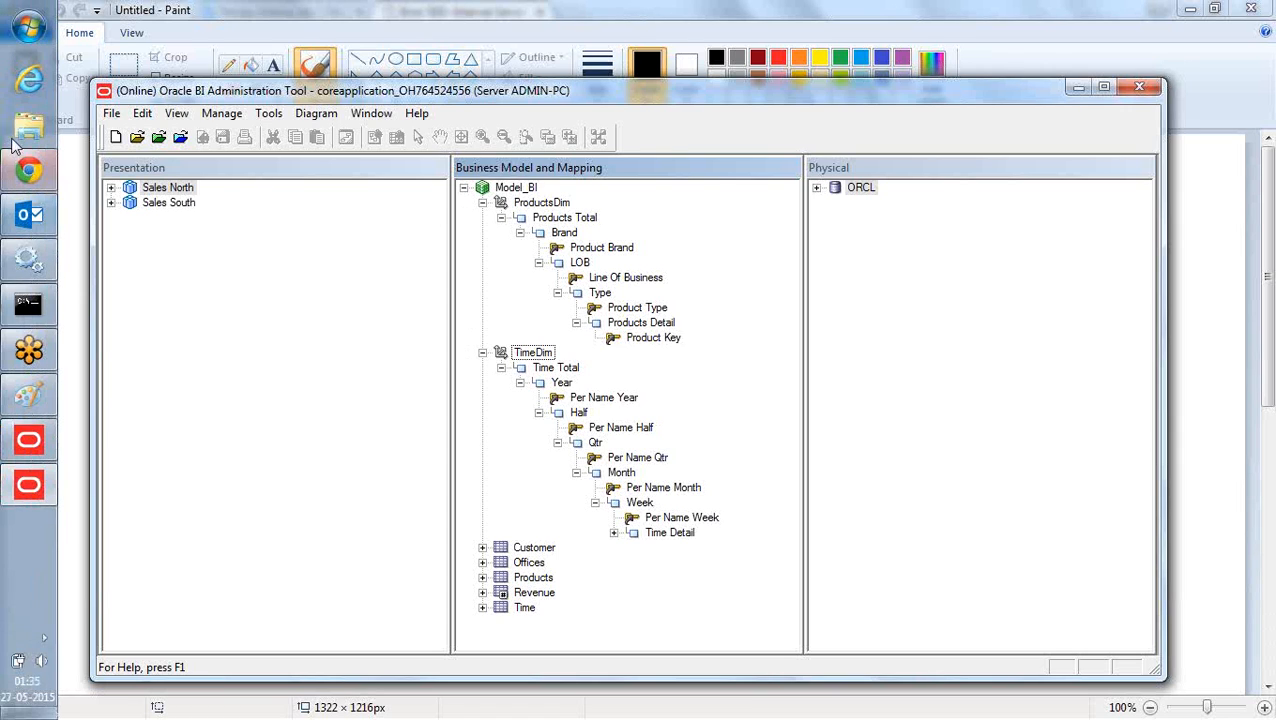
{"action": "left_click", "coordinate": [28, 28]}
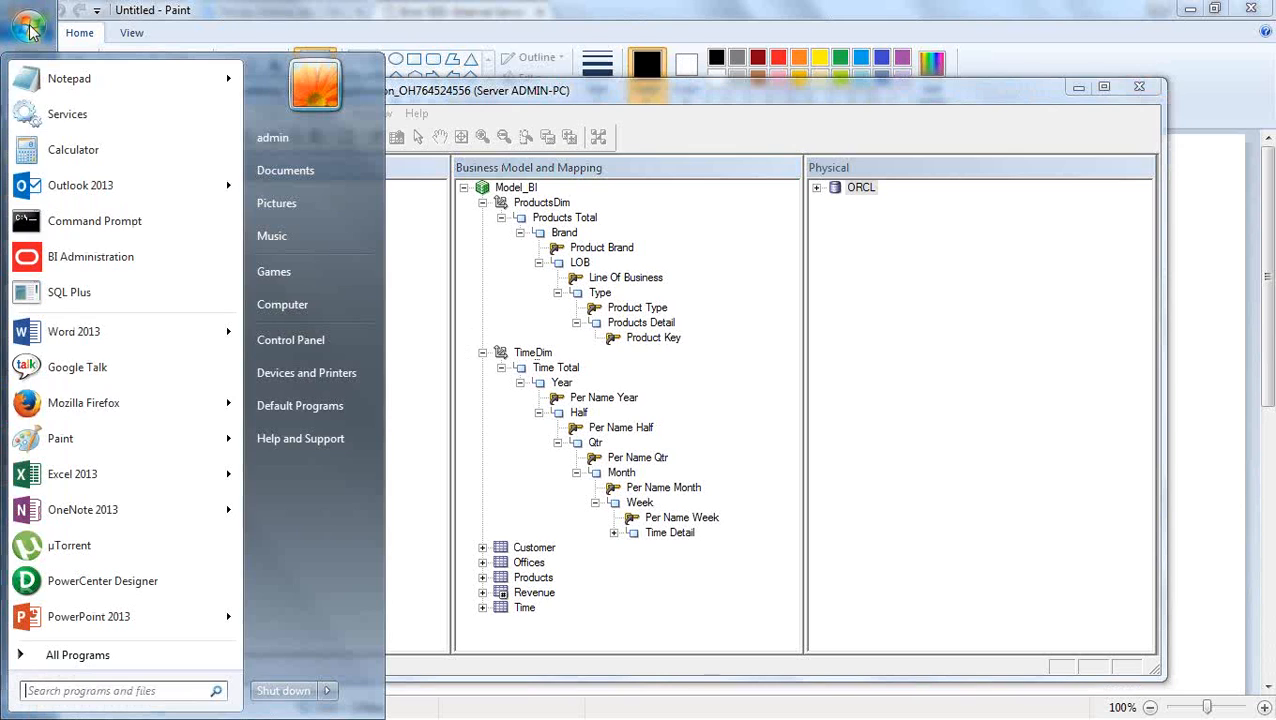
{"action": "left_click", "coordinate": [137, 403]}
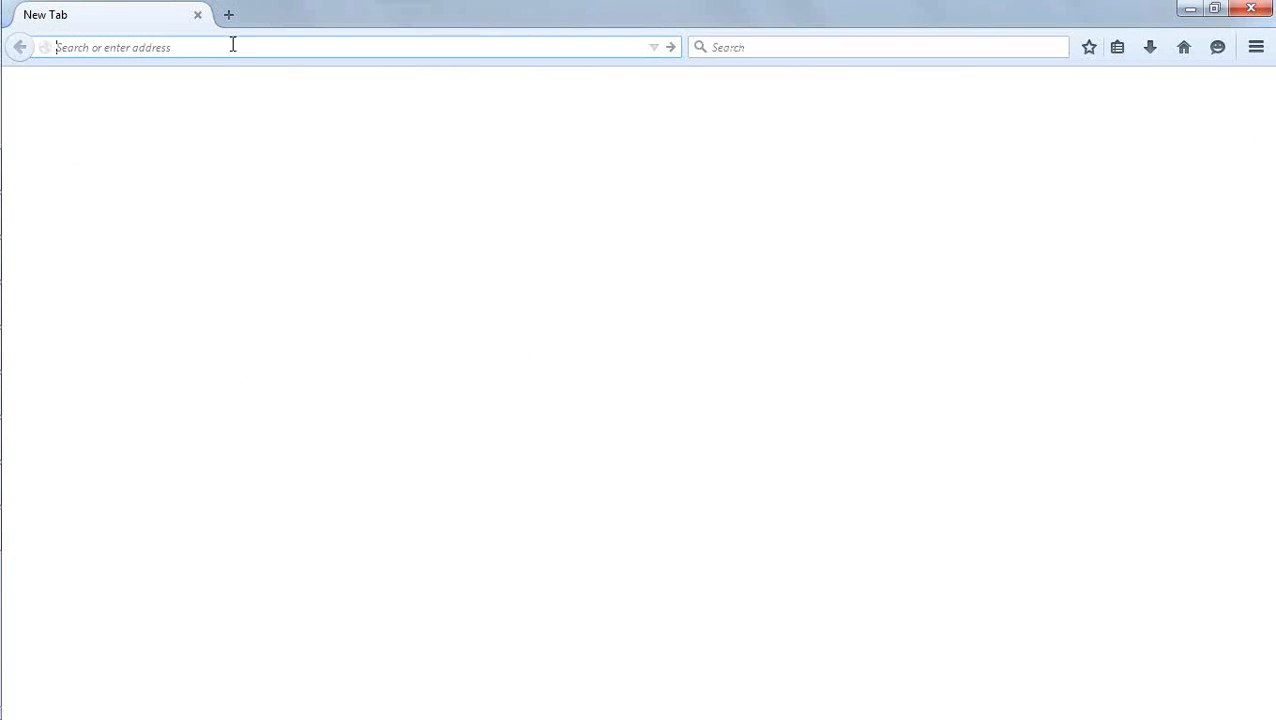
{"action": "type", "text": "/an"}
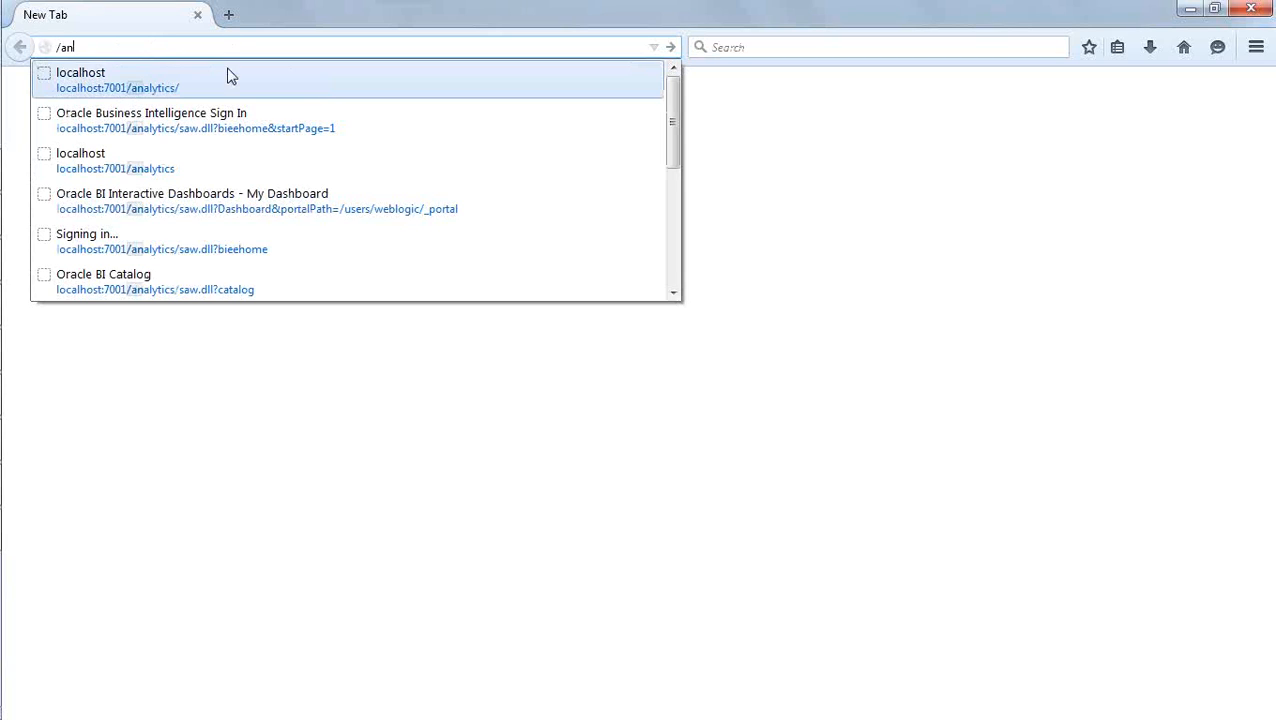
{"action": "left_click", "coordinate": [230, 82]}
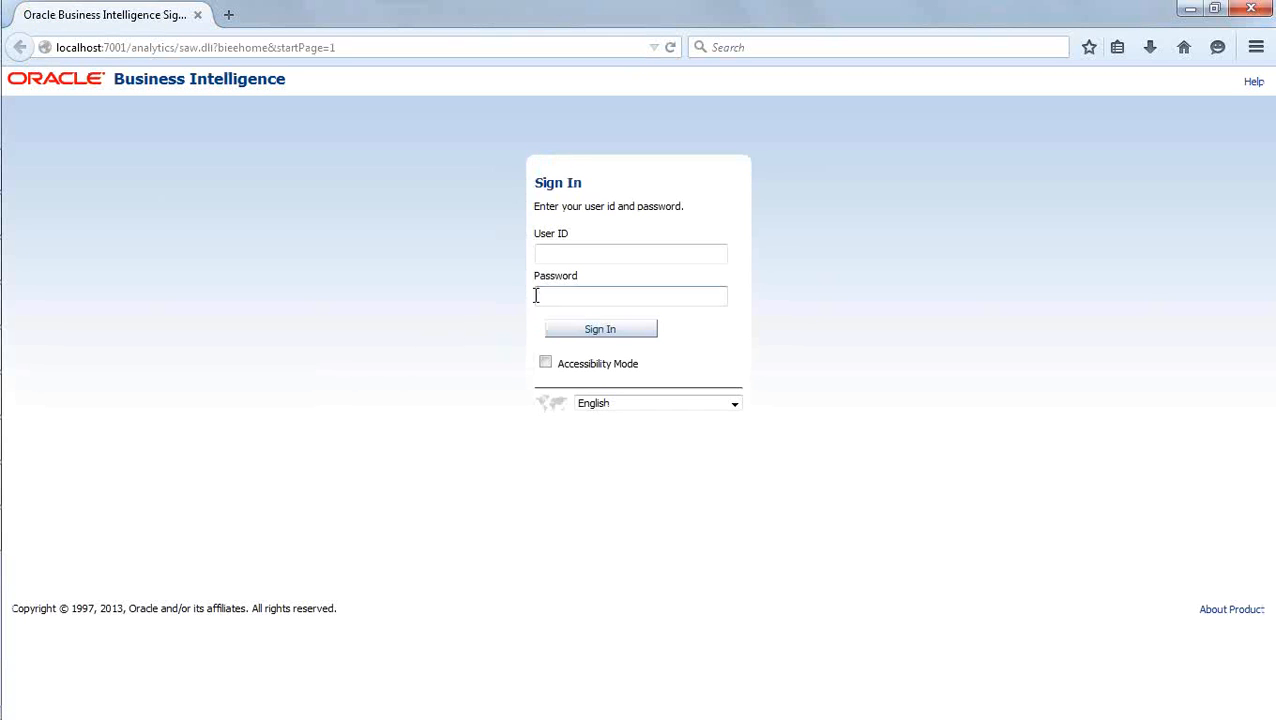
- Sign in to Oracle Business Intelligence with the user ID weblogic and its saved password
{"action": "left_click", "coordinate": [560, 254]}
{"action": "type", "text": "w"}
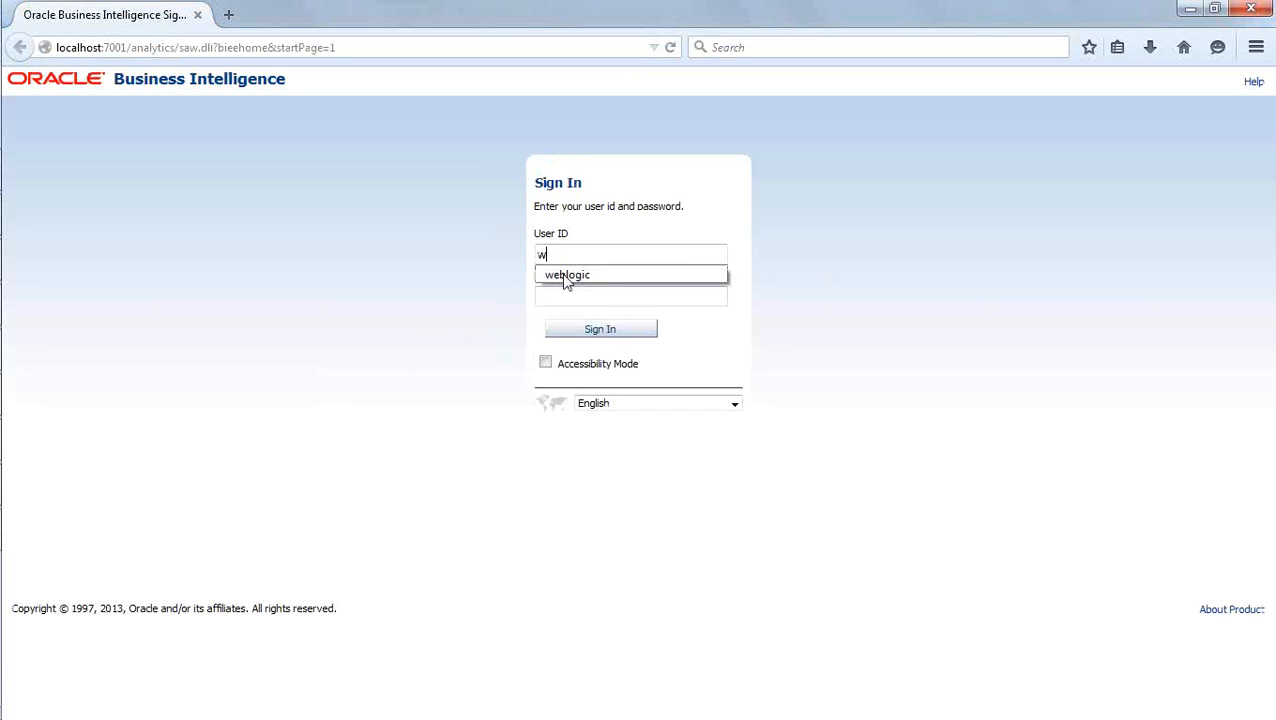
{"action": "left_click", "coordinate": [573, 266]}
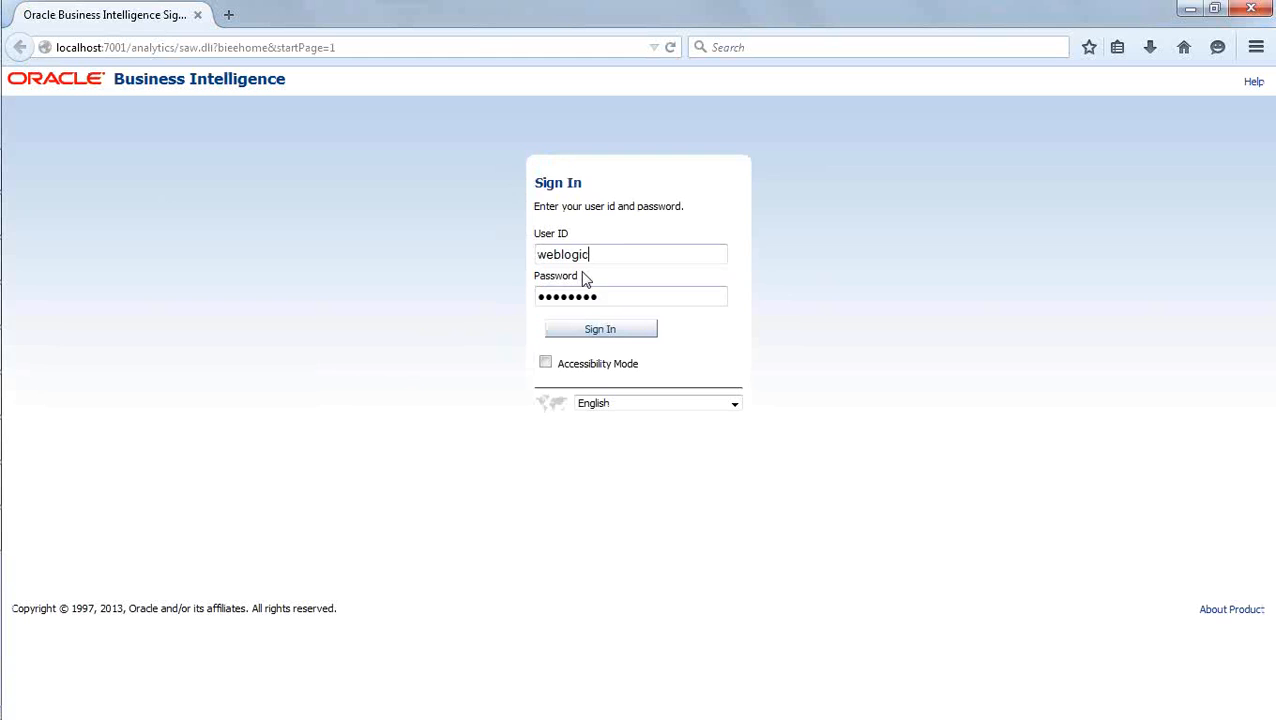
{"action": "left_click", "coordinate": [606, 333]}
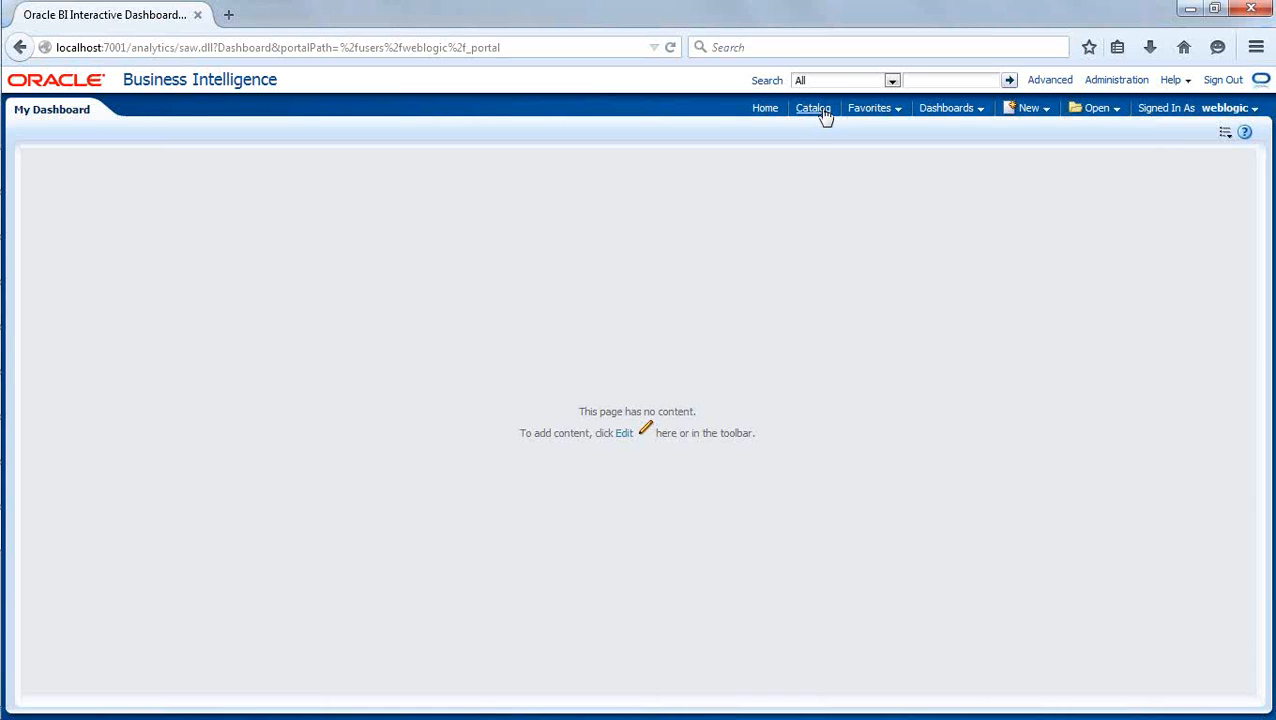
- Create a new analysis on the Sales North subject area, checking the subject areas in the BI Administration Tool's presentation layer
{"action": "left_click", "coordinate": [1035, 110]}
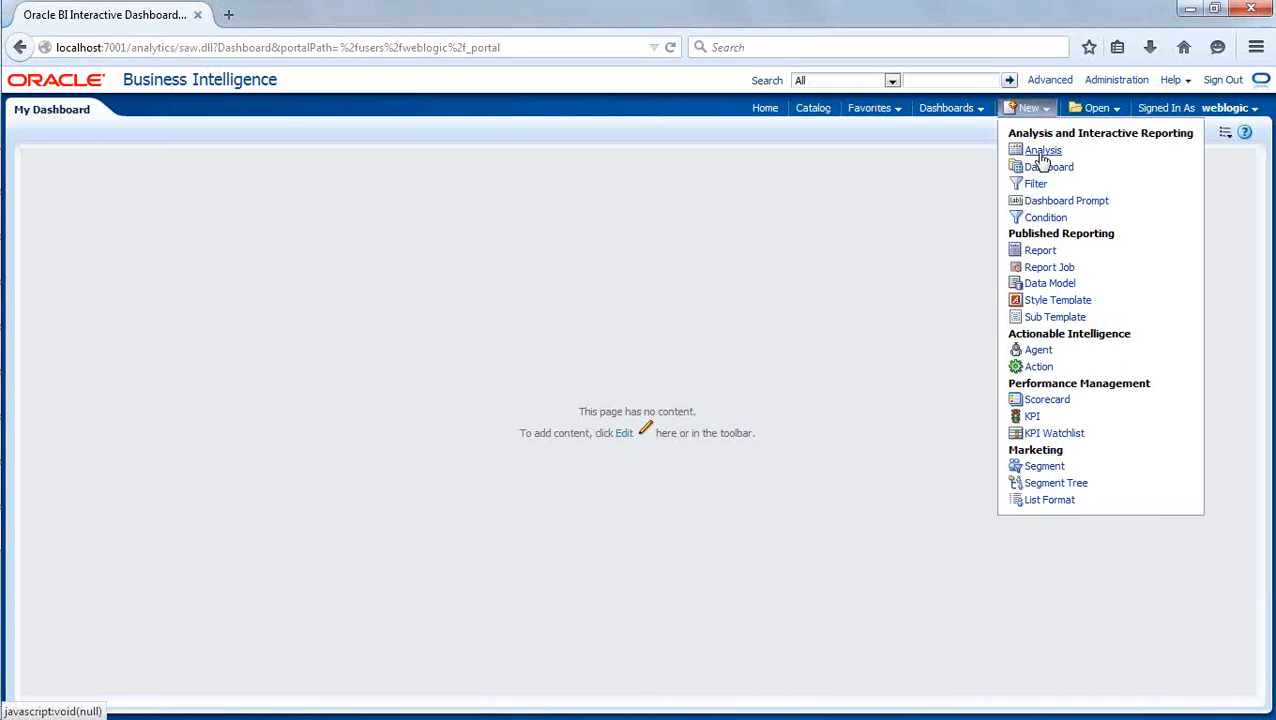
{"action": "left_click", "coordinate": [1043, 152]}
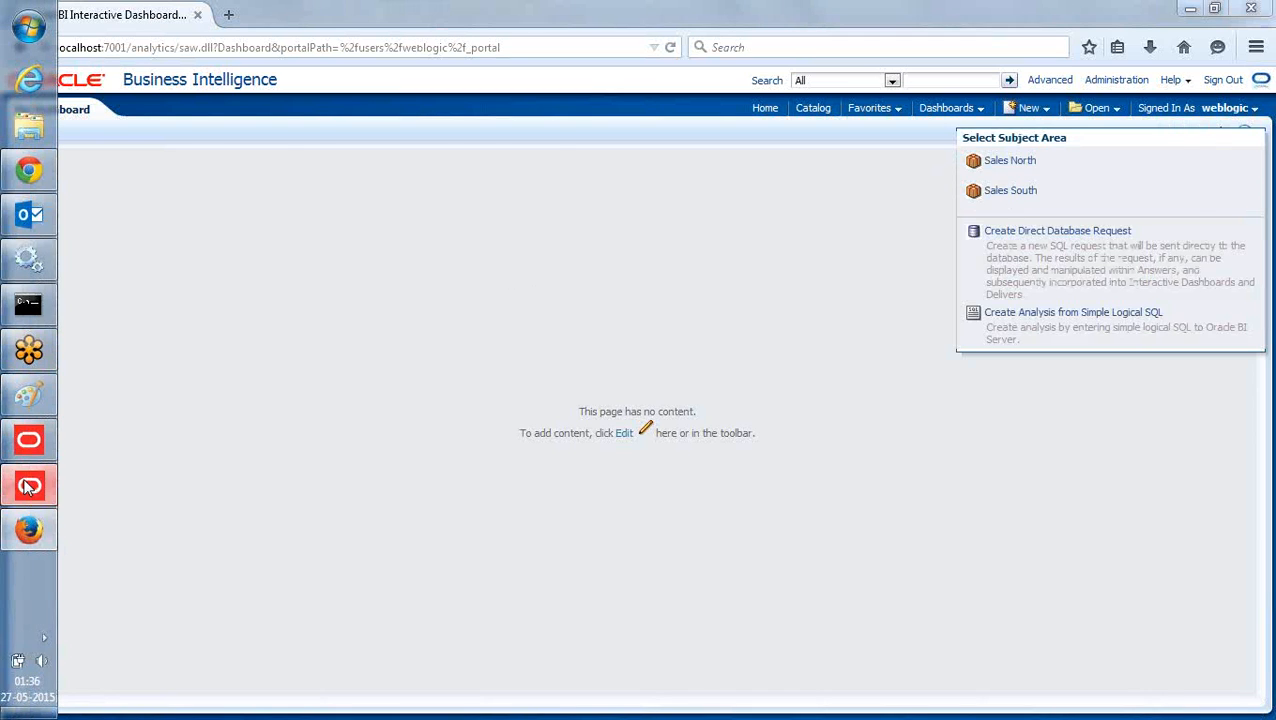
{"action": "left_click", "coordinate": [28, 485]}
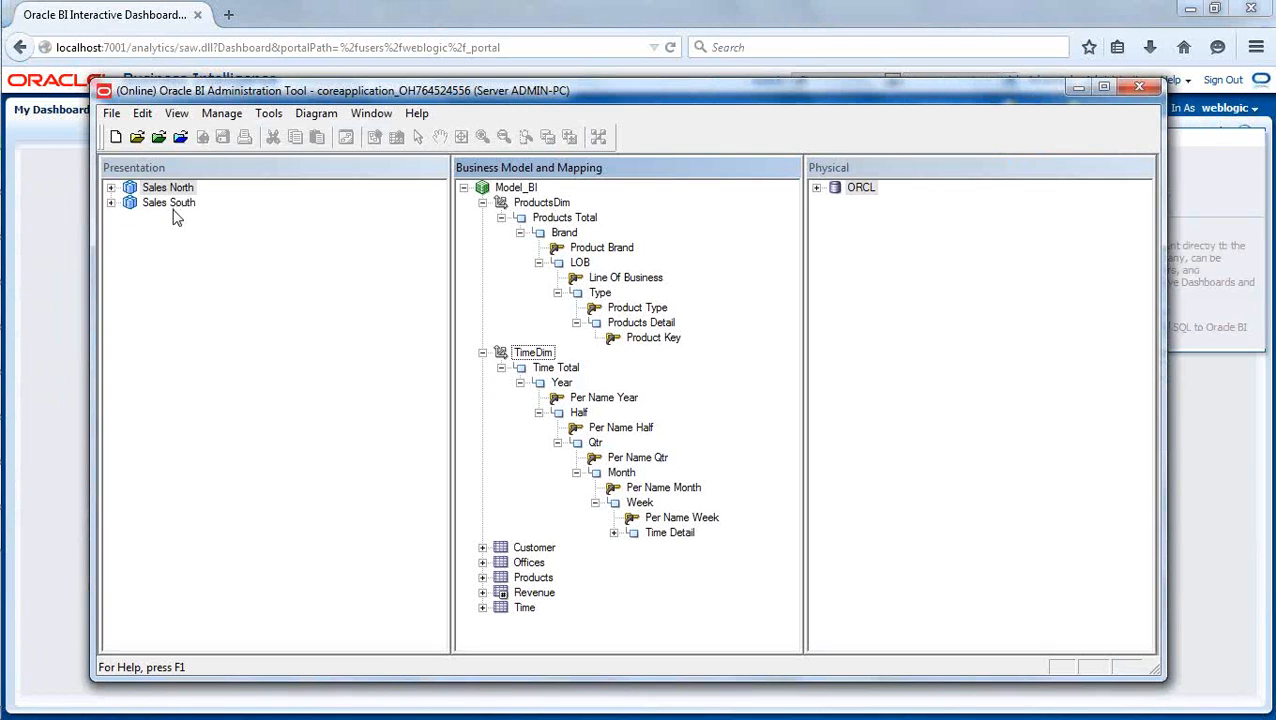
{"action": "left_click", "coordinate": [1078, 88]}
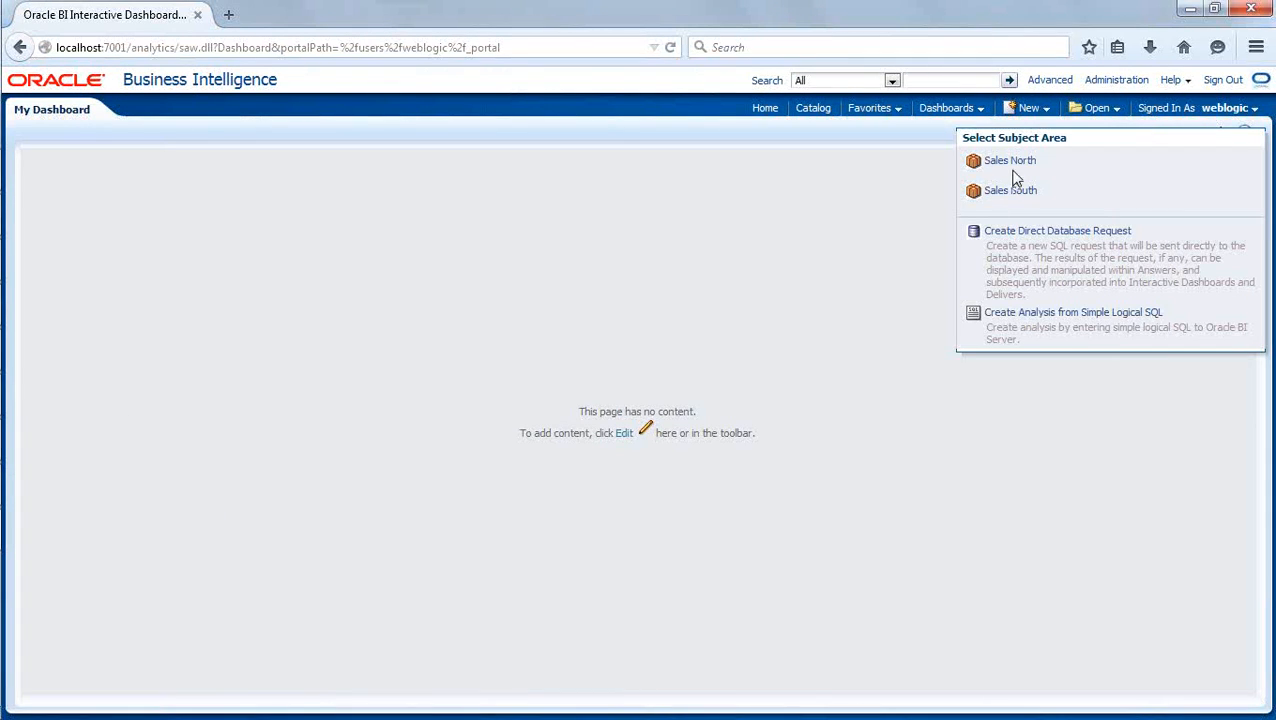
{"action": "left_click", "coordinate": [1012, 161]}
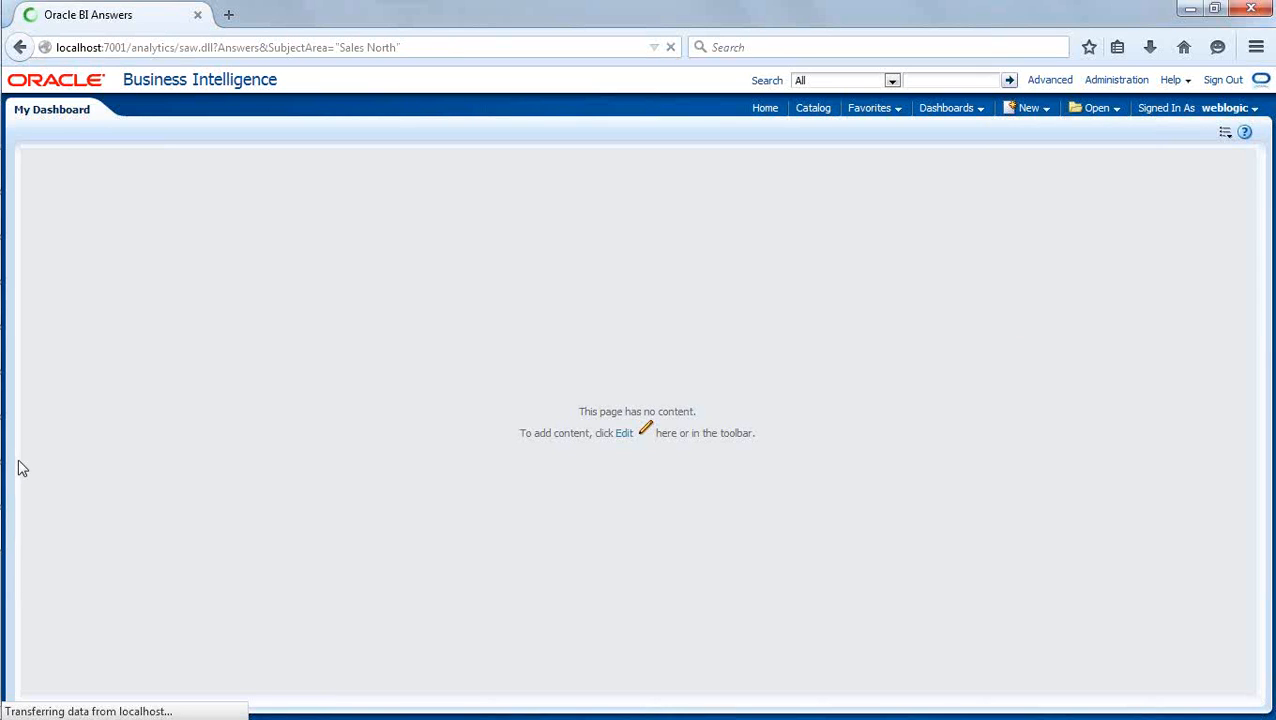
- Switch to the BI Administration Tool and examine the presentation tables inside the Sales North and Sales South subject areas
{"action": "mouse_move", "coordinate": [1, 440]}
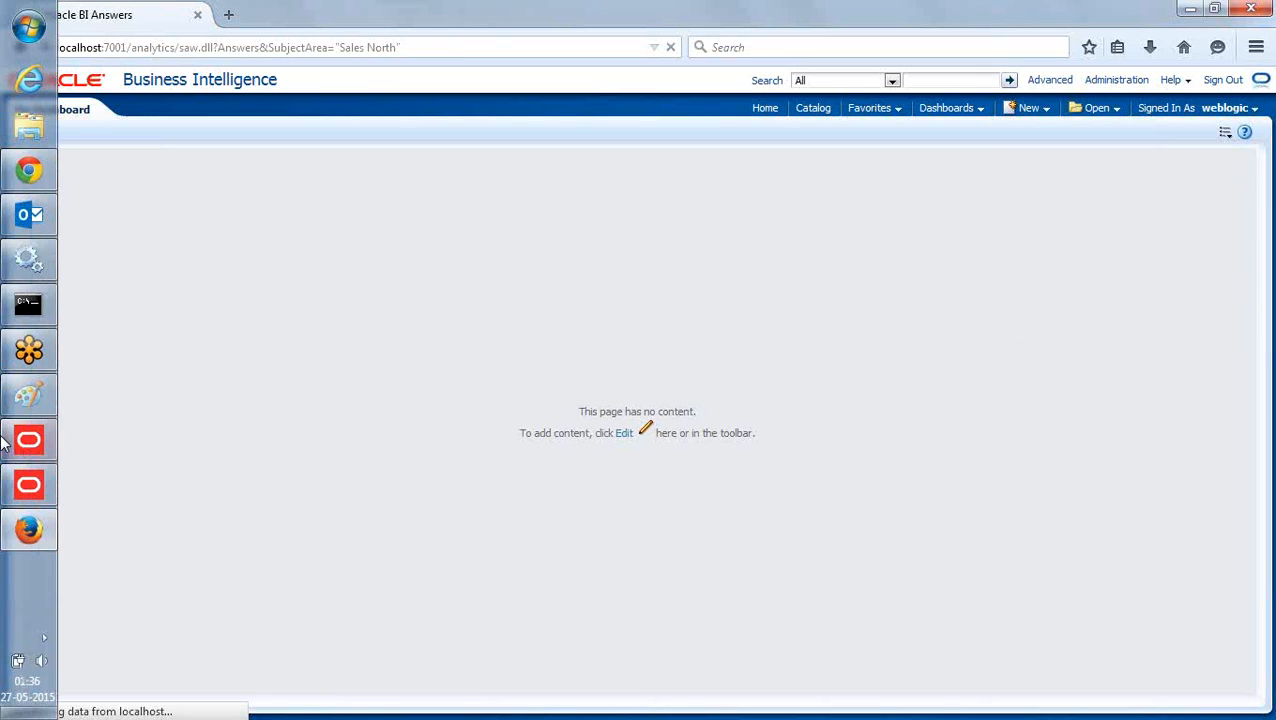
{"action": "left_click", "coordinate": [28, 485]}
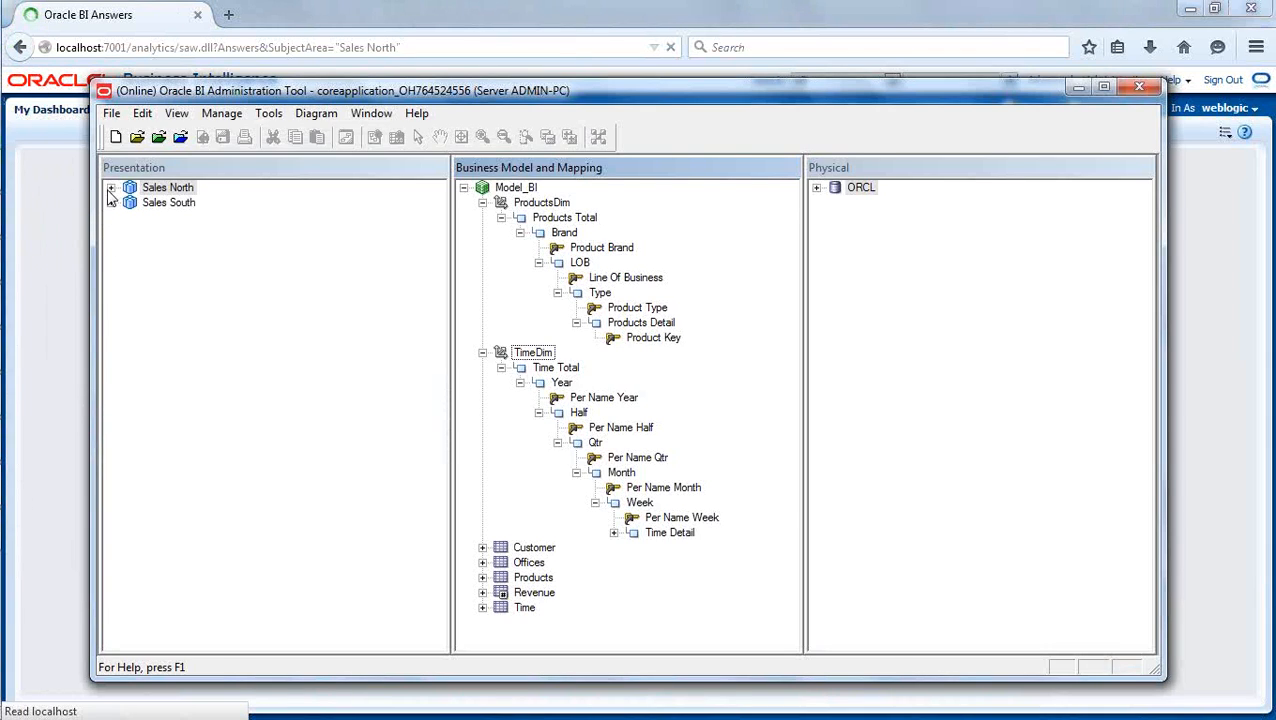
{"action": "left_click", "coordinate": [111, 188]}
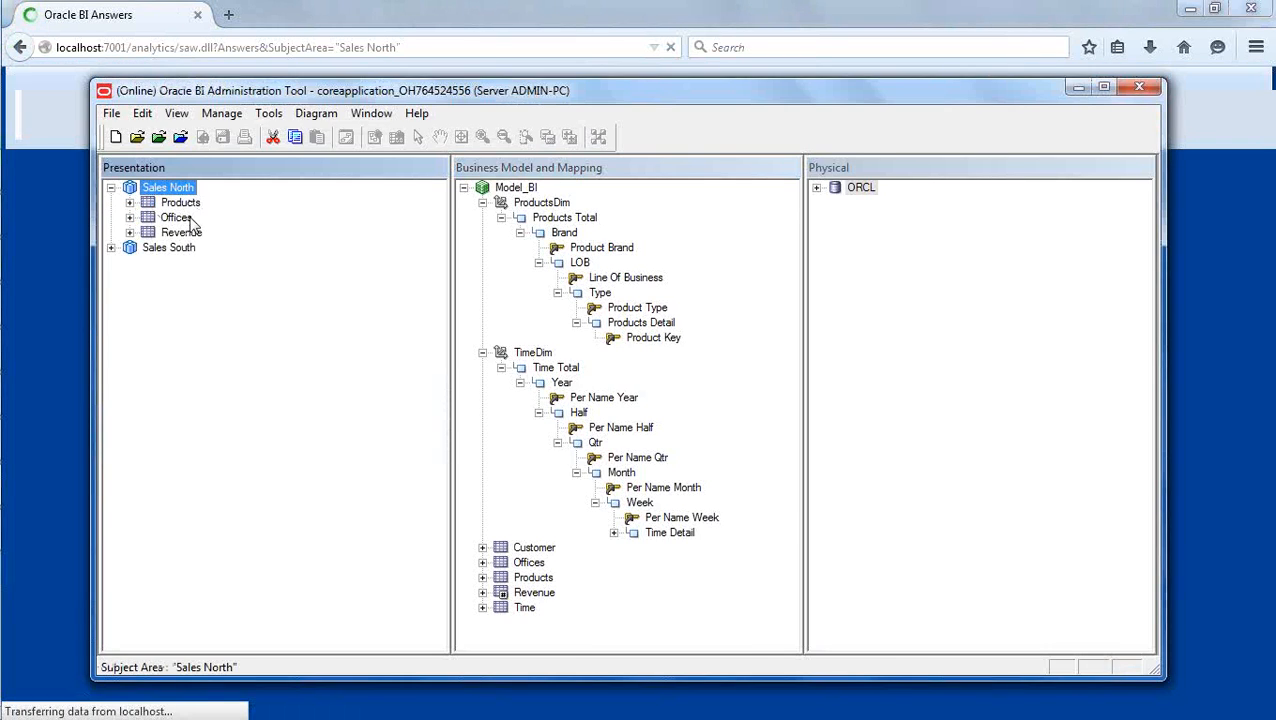
{"action": "left_click", "coordinate": [111, 248]}
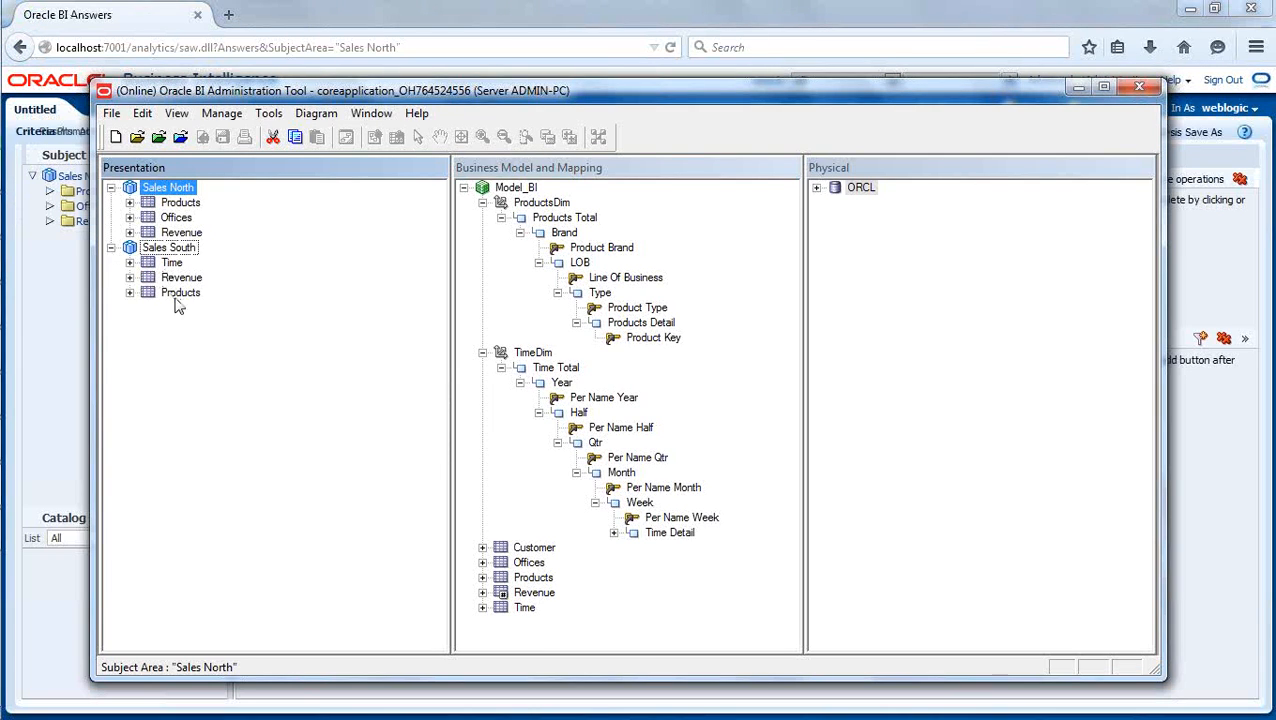
- Compare the analysis's Sales North folders with the BI Administration Tool, then collapse the ProductsDim and TimeDim hierarchies in Model_BI
{"action": "left_click", "coordinate": [308, 22]}
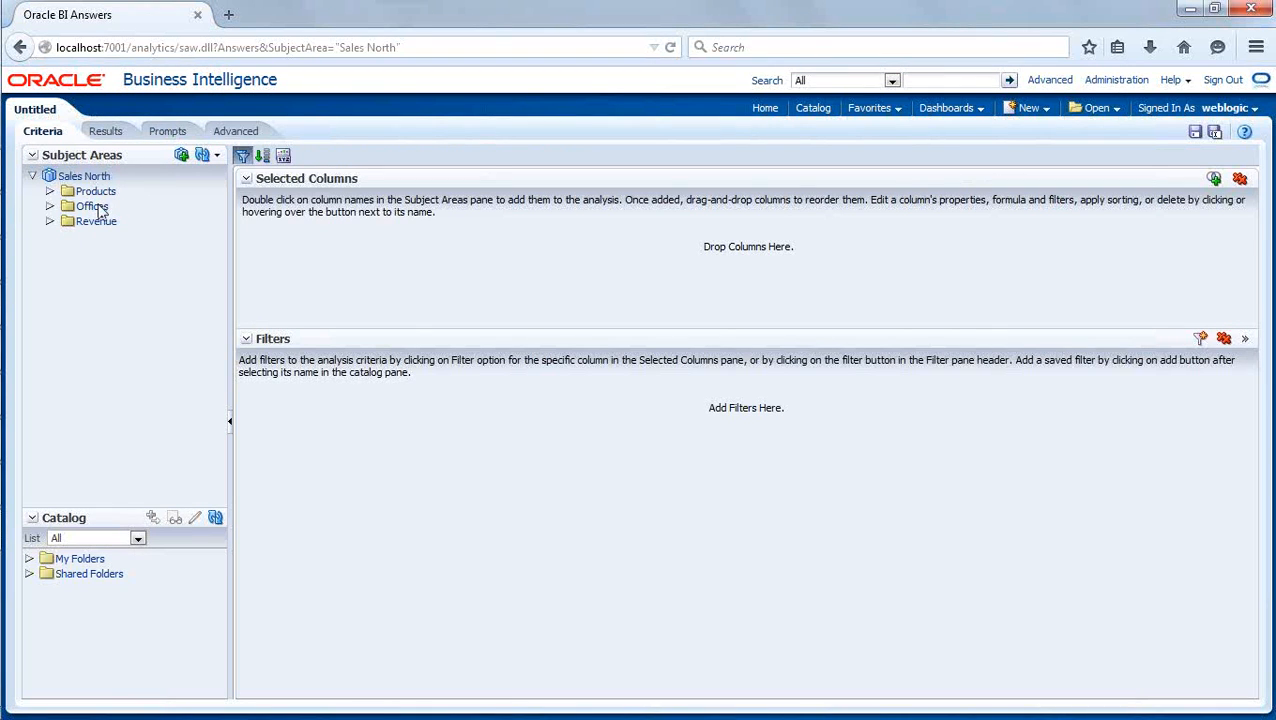
{"action": "mouse_move", "coordinate": [5, 257]}
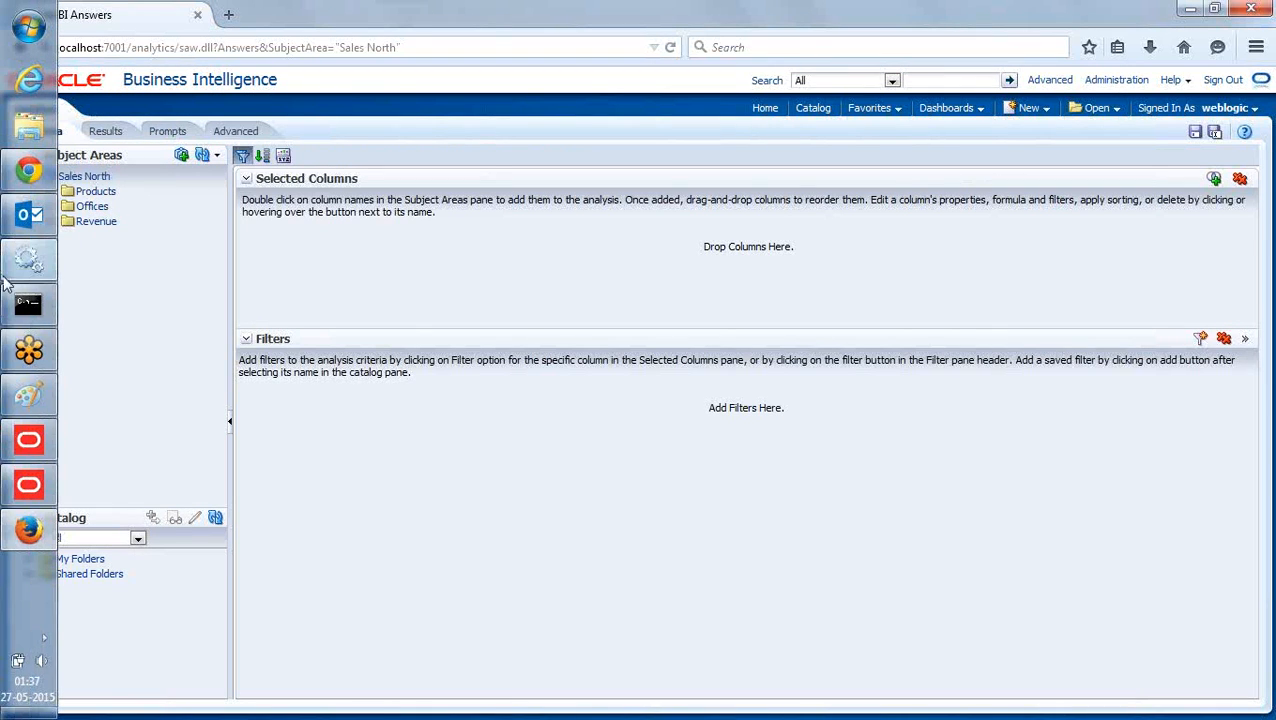
{"action": "left_click", "coordinate": [18, 485]}
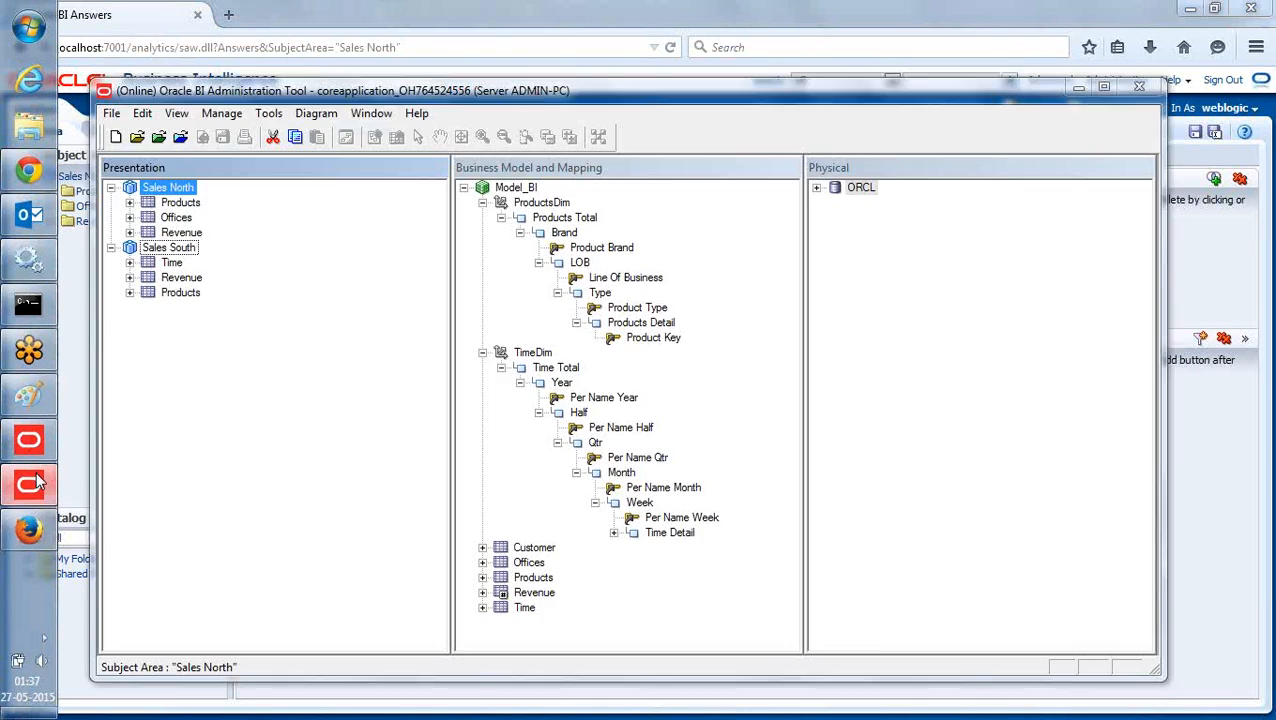
{"action": "left_click", "coordinate": [482, 203]}
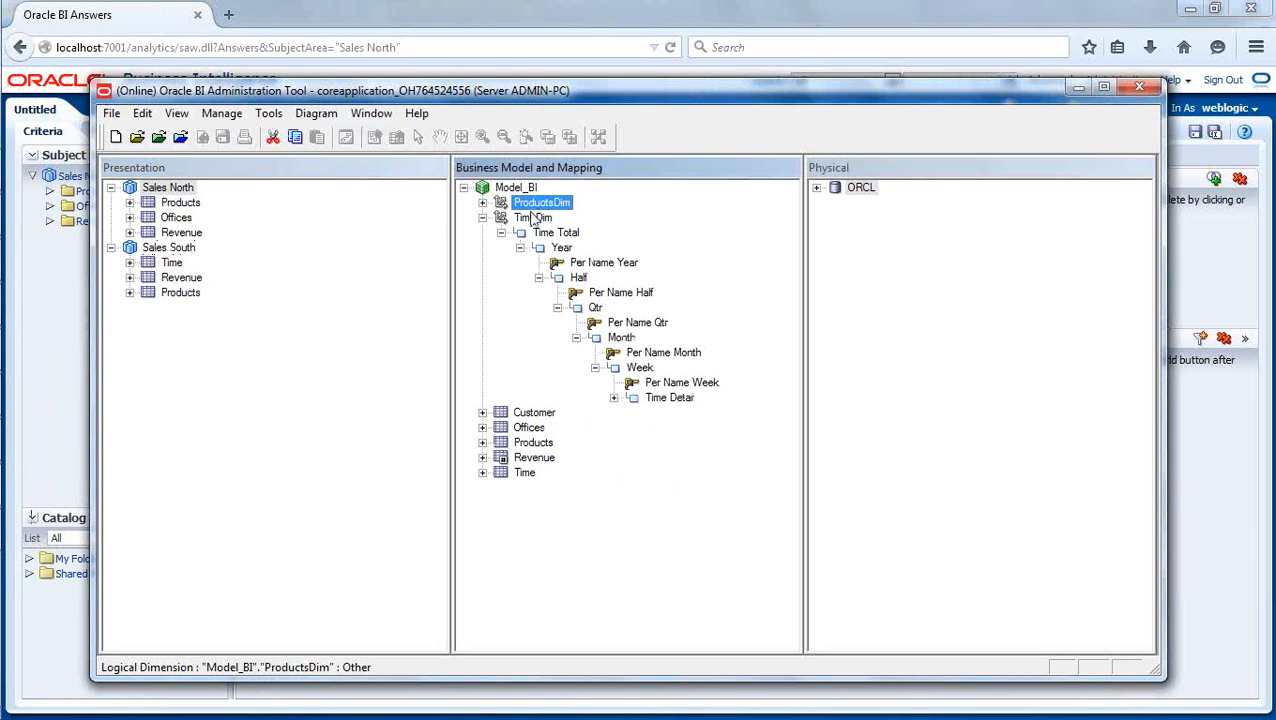
{"action": "left_click", "coordinate": [482, 218]}
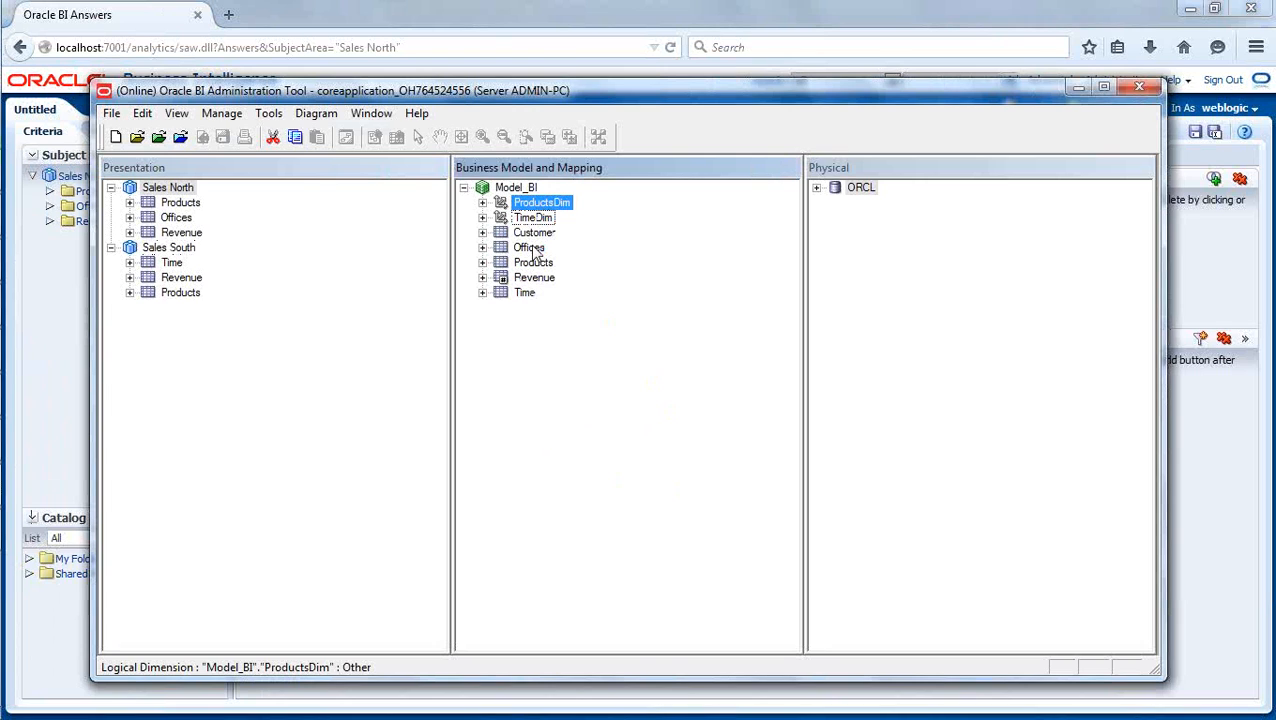
- Switch to Firefox and add Product Brand from Products and Revenue from the Revenue folder to the analysis
{"action": "left_click", "coordinate": [423, 16]}
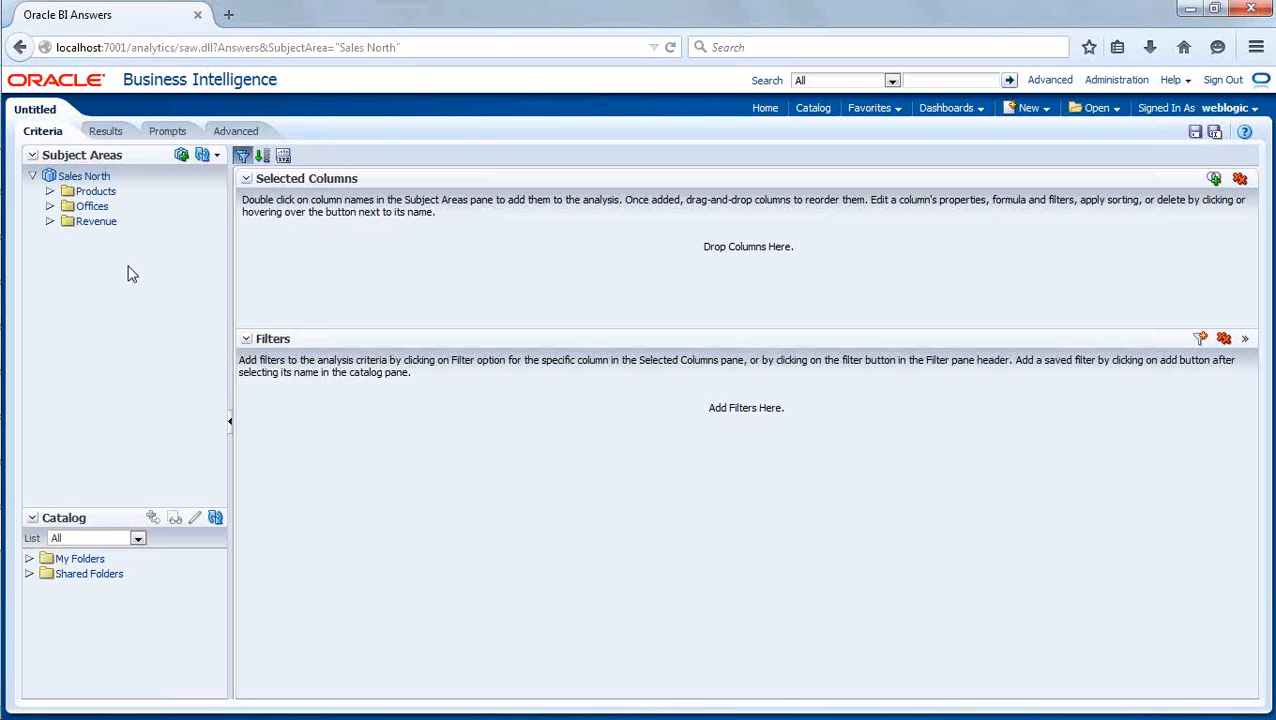
{"action": "left_click", "coordinate": [50, 191]}
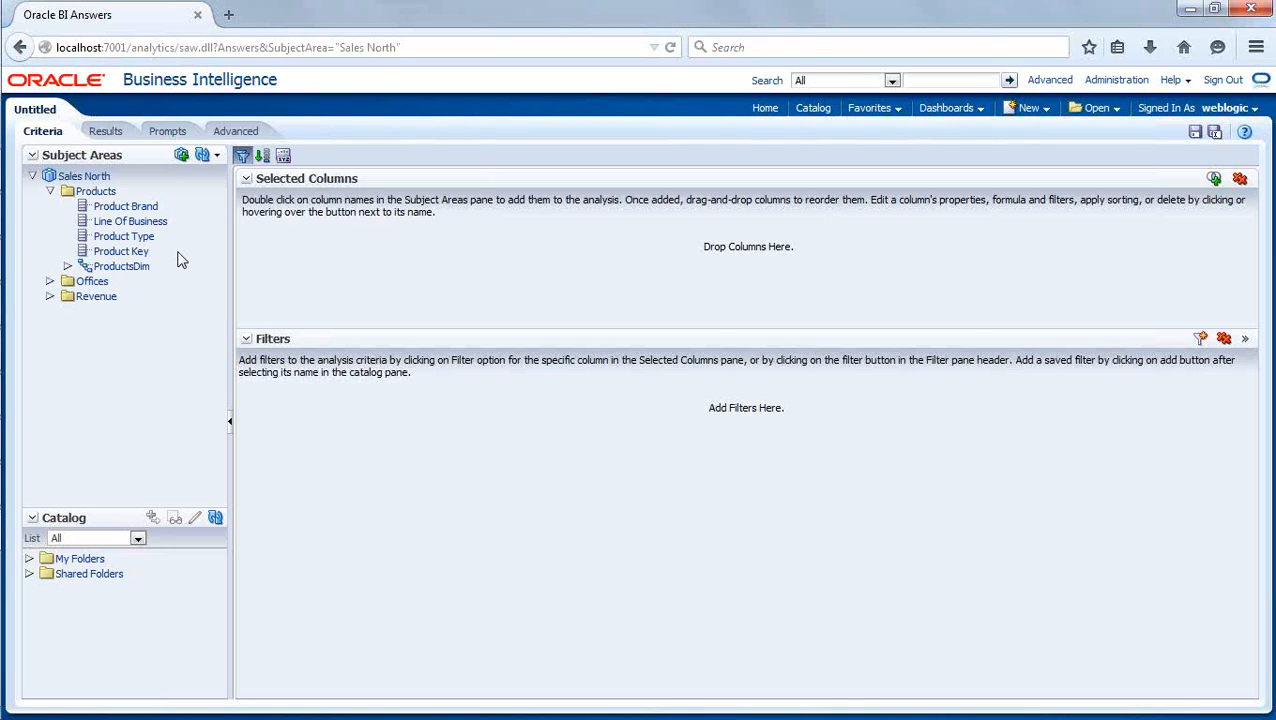
{"action": "double_click", "coordinate": [133, 207]}
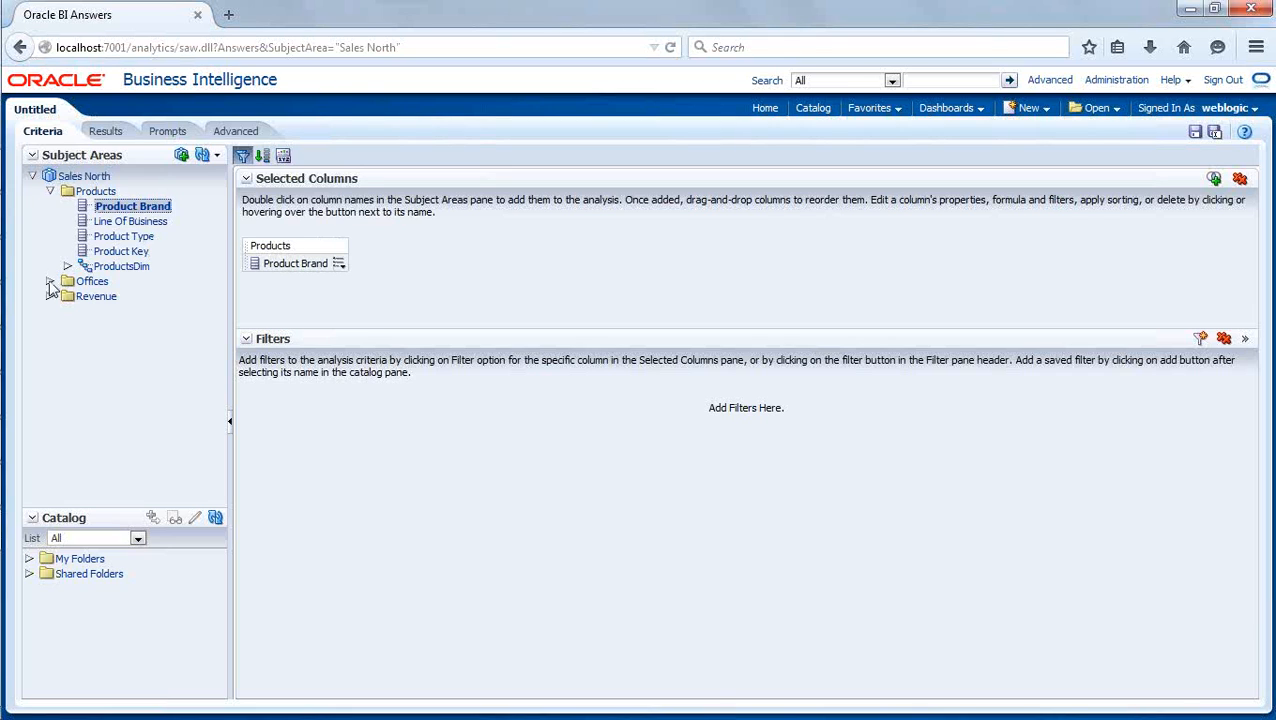
{"action": "left_click", "coordinate": [49, 297]}
{"action": "double_click", "coordinate": [112, 312]}
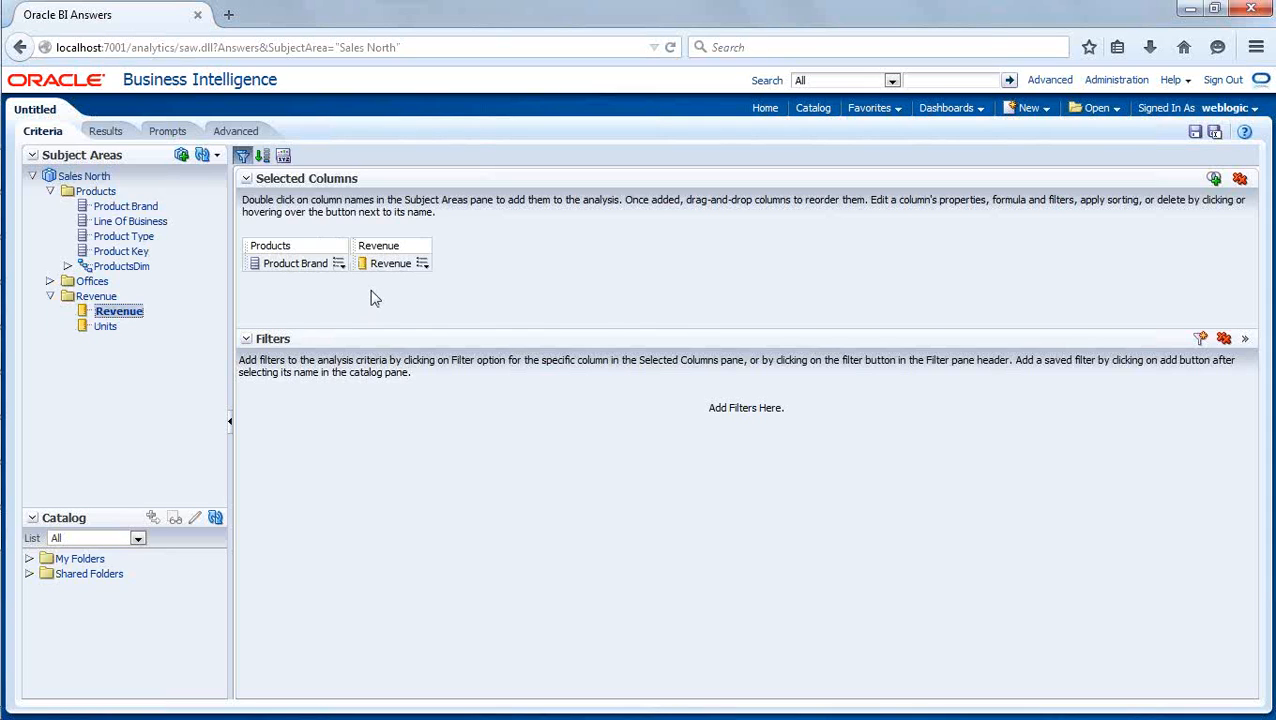
- Show the analysis results and drill down through BizTech, Communication and Cell Phones to the product key level
{"action": "left_click", "coordinate": [106, 132]}
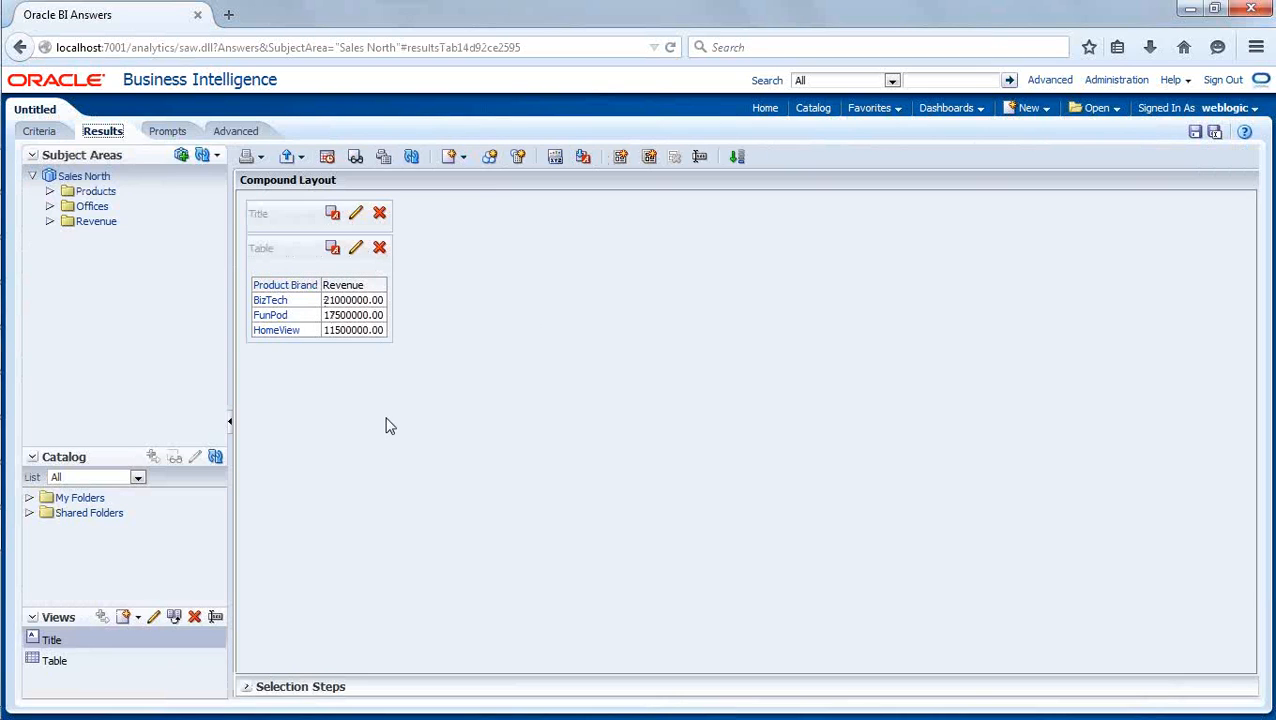
{"action": "left_click", "coordinate": [270, 301]}
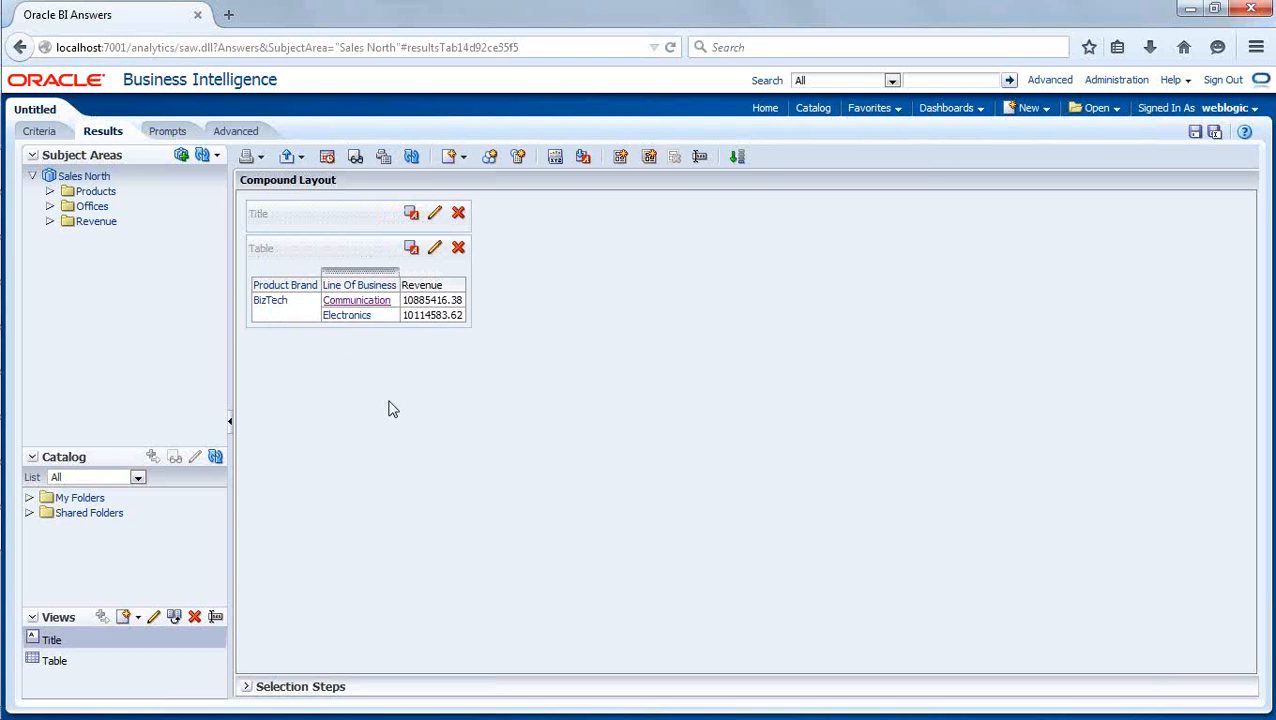
{"action": "left_click", "coordinate": [368, 302]}
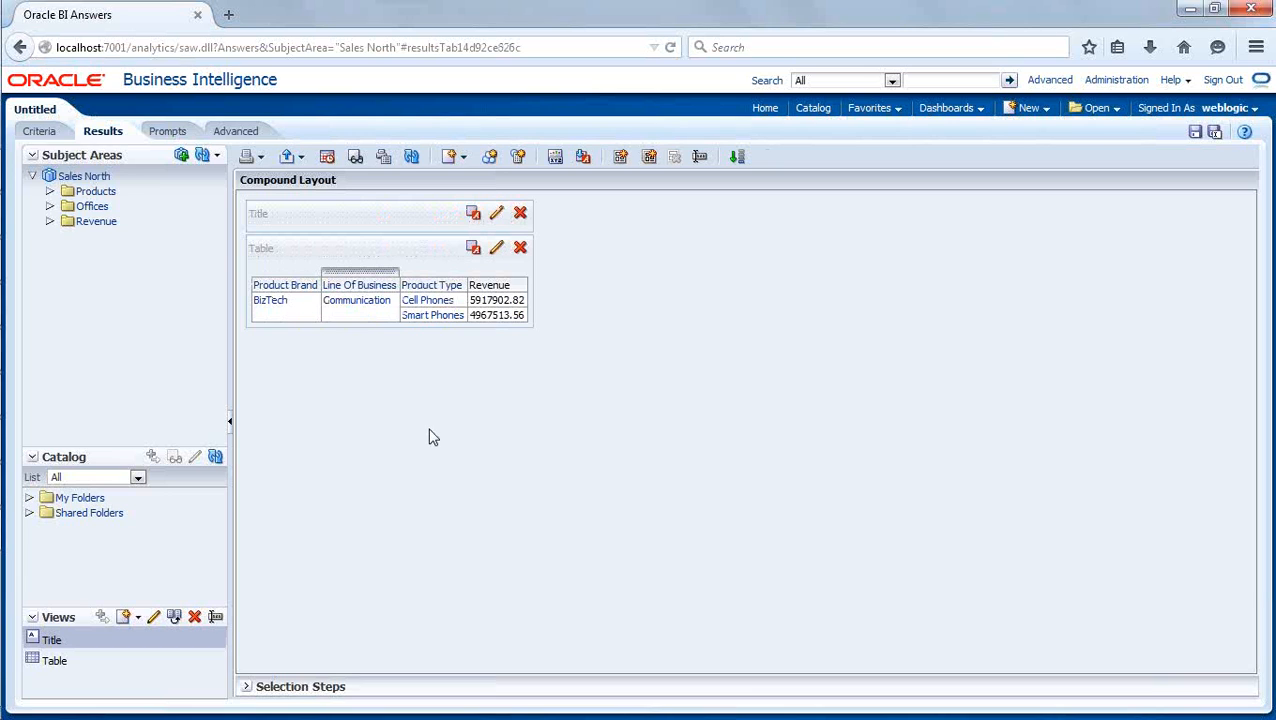
{"action": "left_click", "coordinate": [426, 301]}
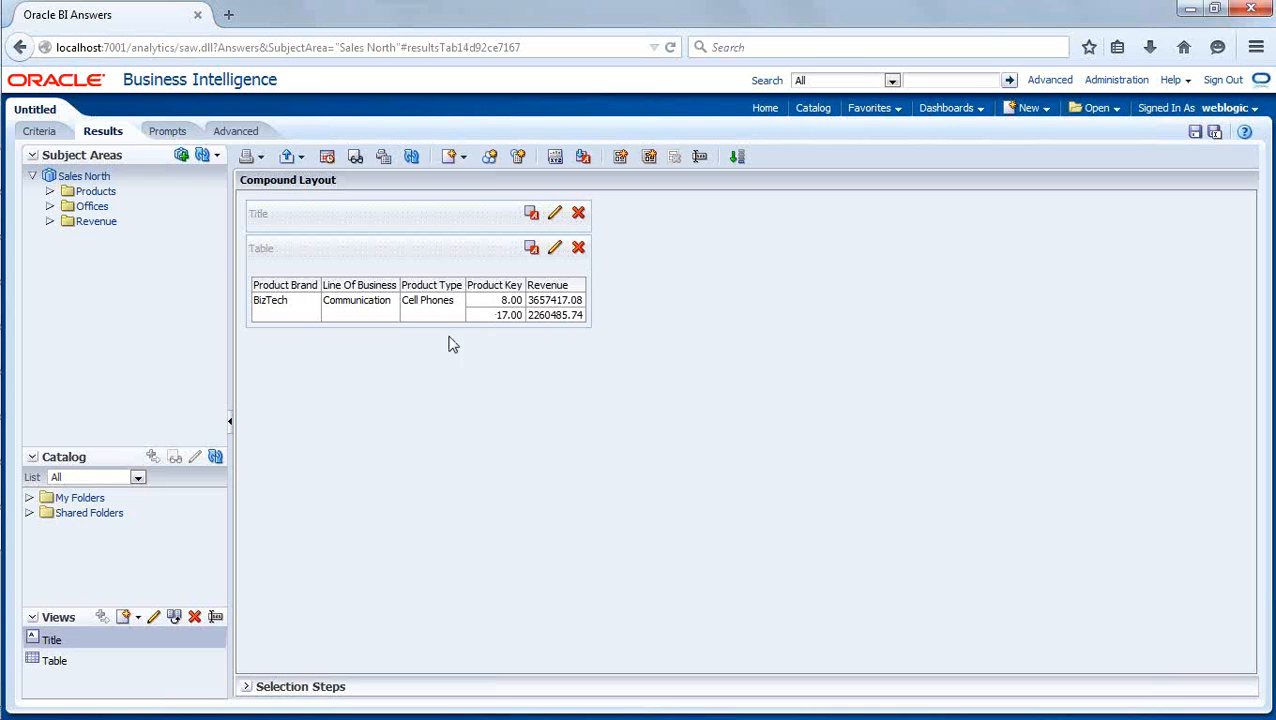
- Return to the brand-level results and drill down through FunPod, Games and Portable to the product key level
{"action": "left_click", "coordinate": [21, 48]}
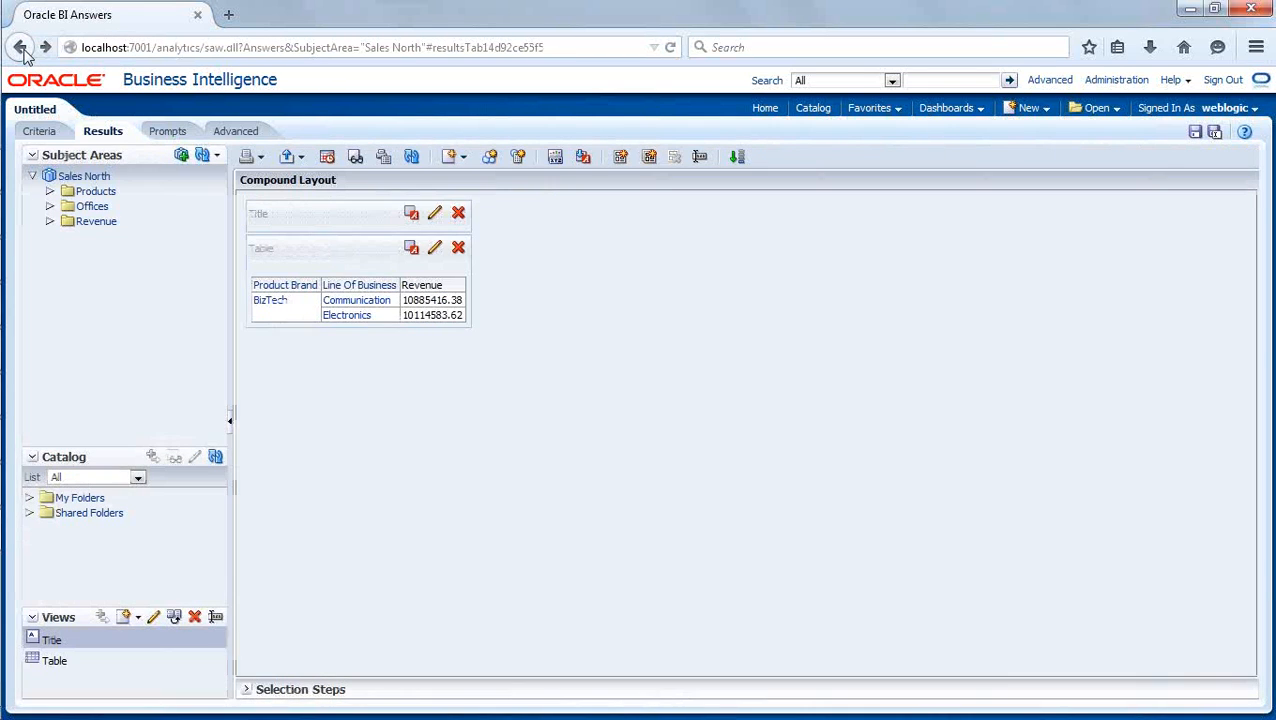
{"action": "left_click", "coordinate": [21, 48]}
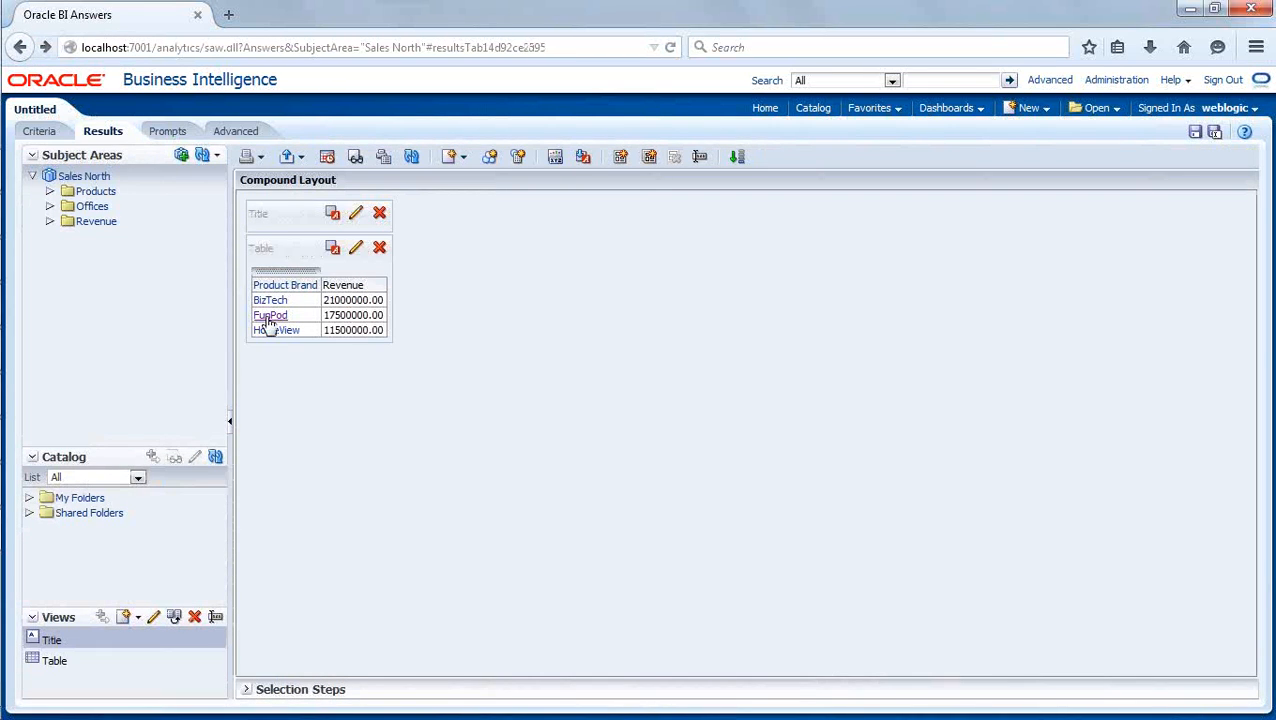
{"action": "left_click", "coordinate": [269, 316]}
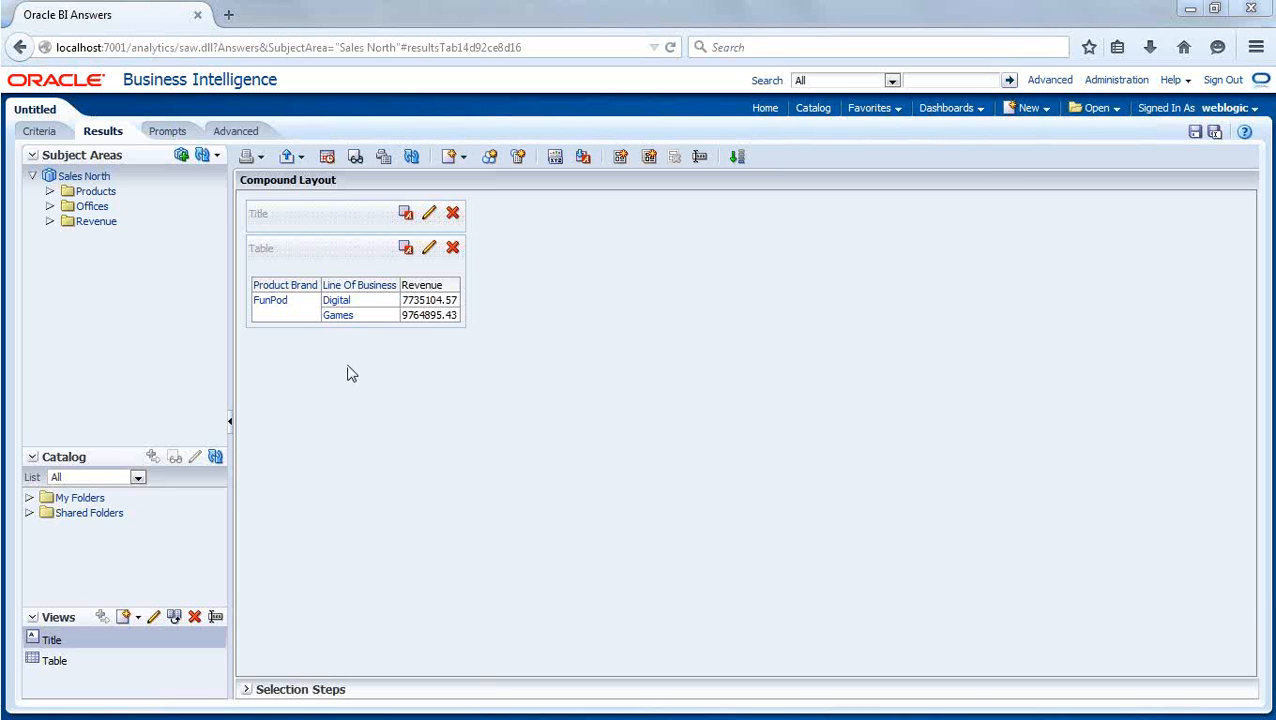
{"action": "left_click", "coordinate": [340, 316]}
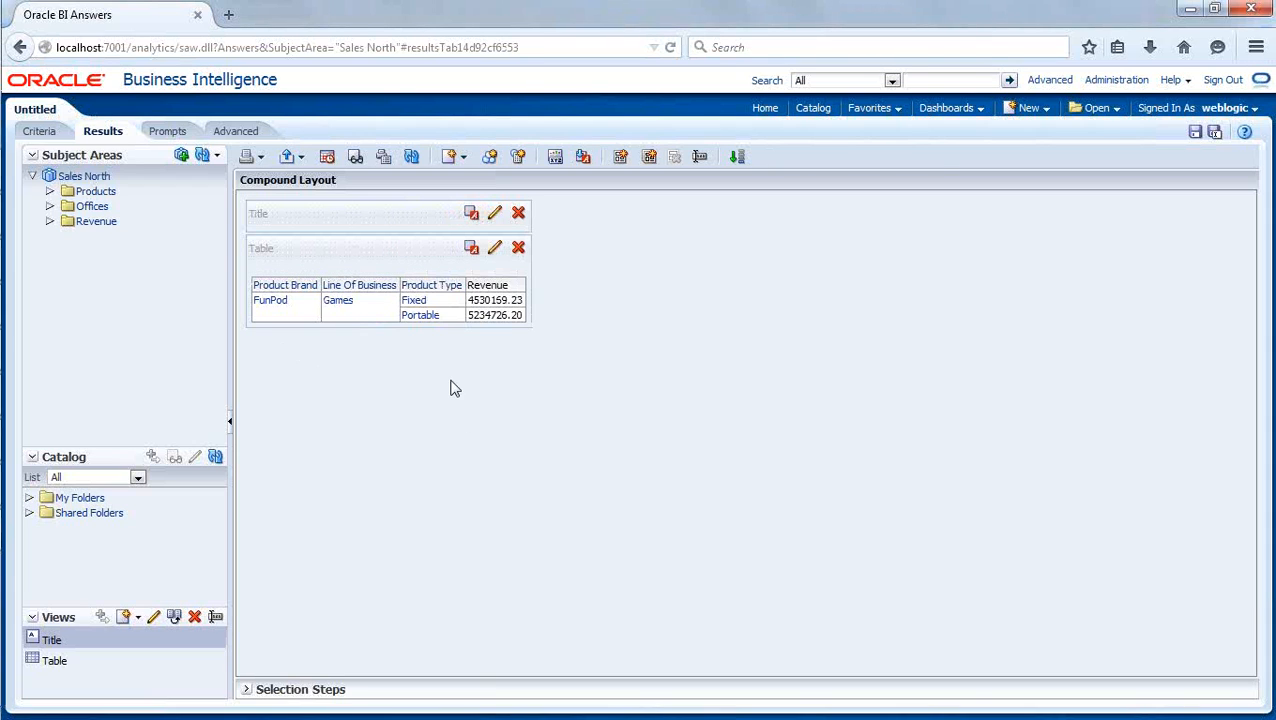
{"action": "left_click", "coordinate": [420, 316]}
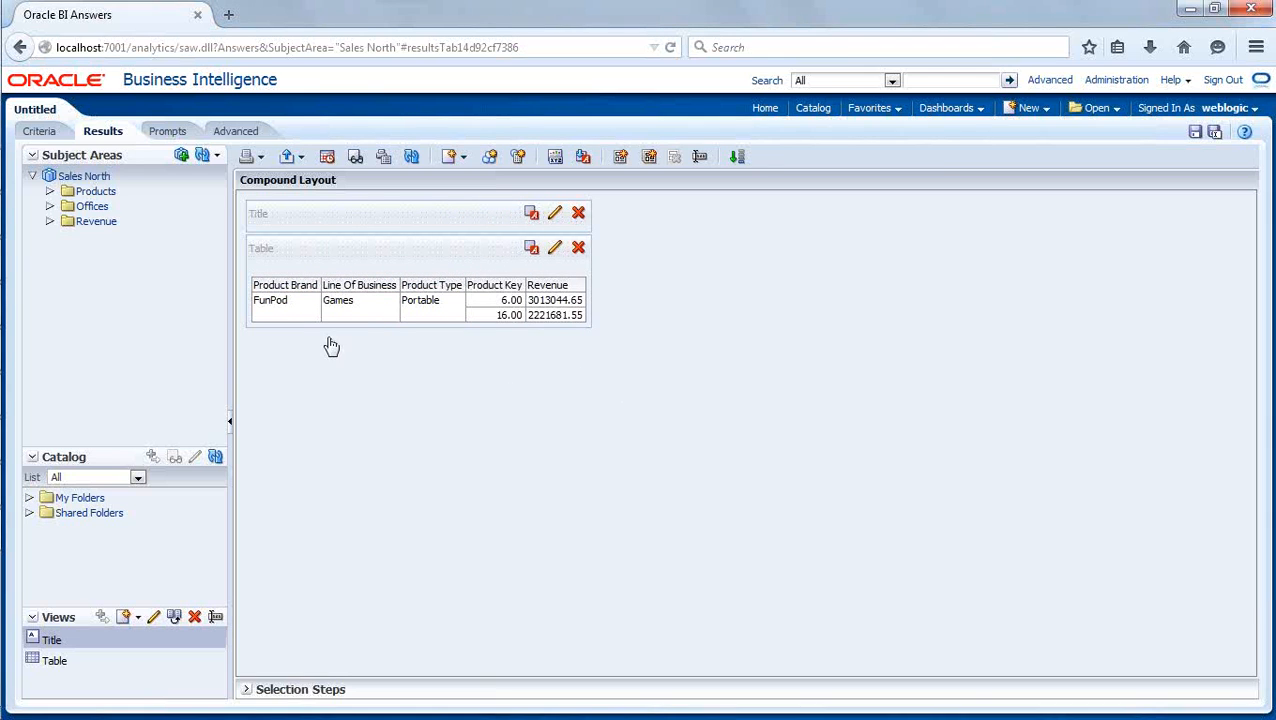
- Go back to the brand-level results and examine BizTech's revenue
{"action": "left_click", "coordinate": [21, 48]}
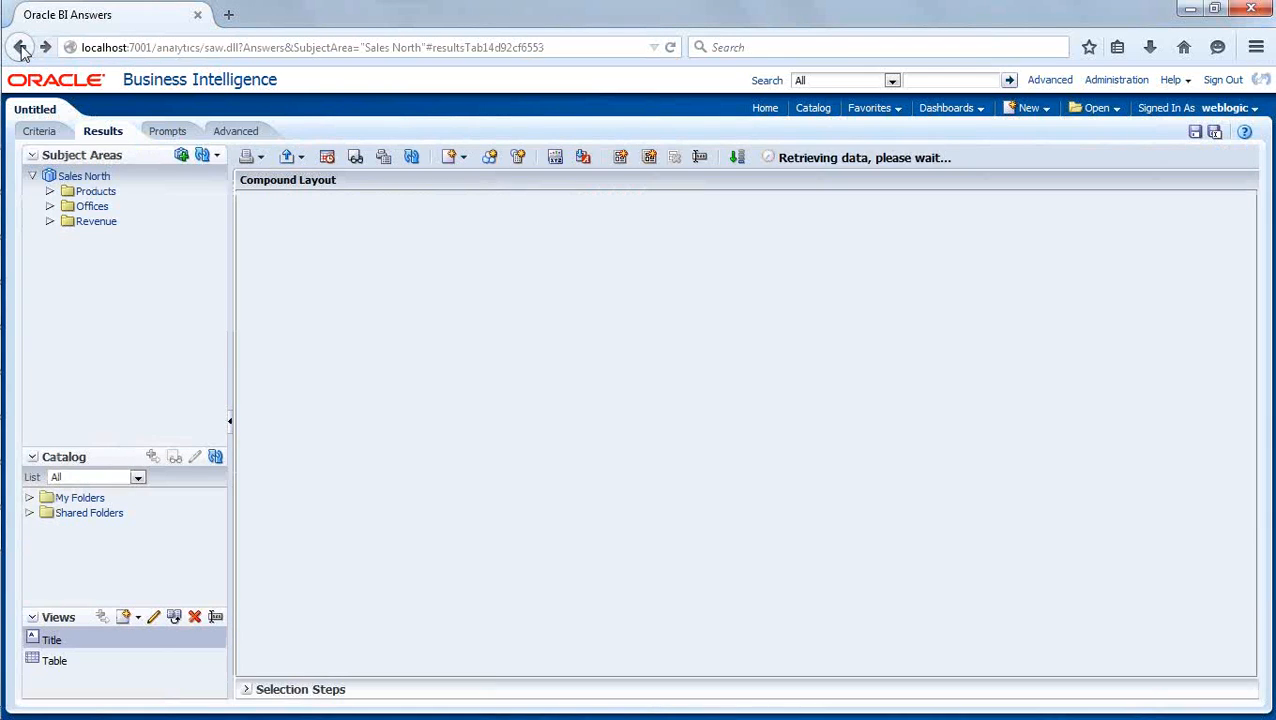
{"action": "left_click", "coordinate": [21, 48]}
{"action": "left_click", "coordinate": [21, 48]}
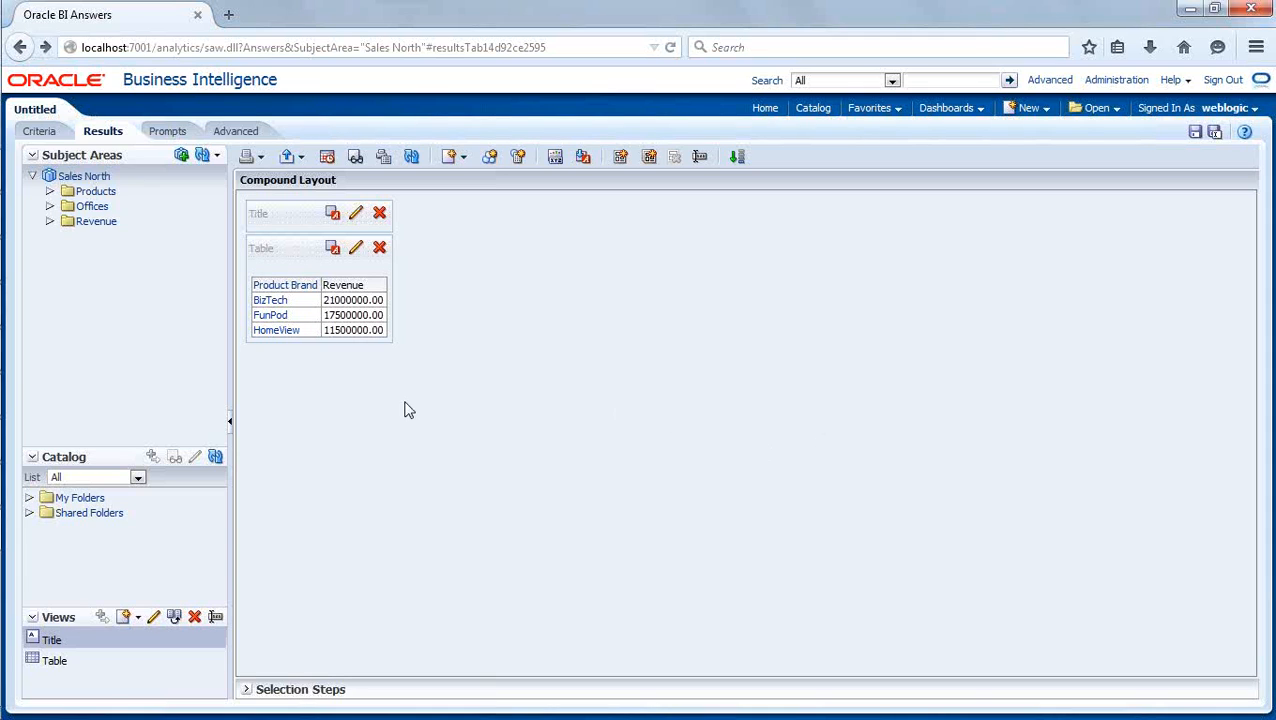
{"action": "left_click", "coordinate": [302, 302]}
{"action": "left_click", "coordinate": [360, 303]}
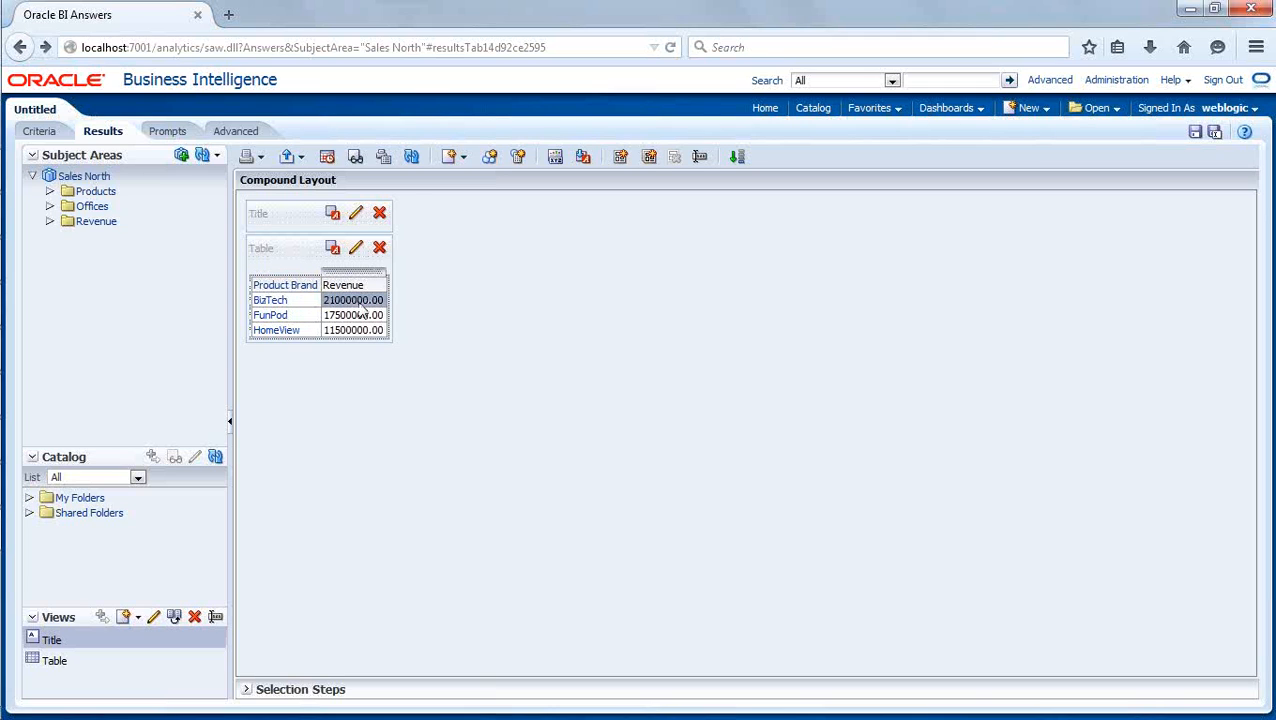
{"action": "left_click", "coordinate": [304, 306]}
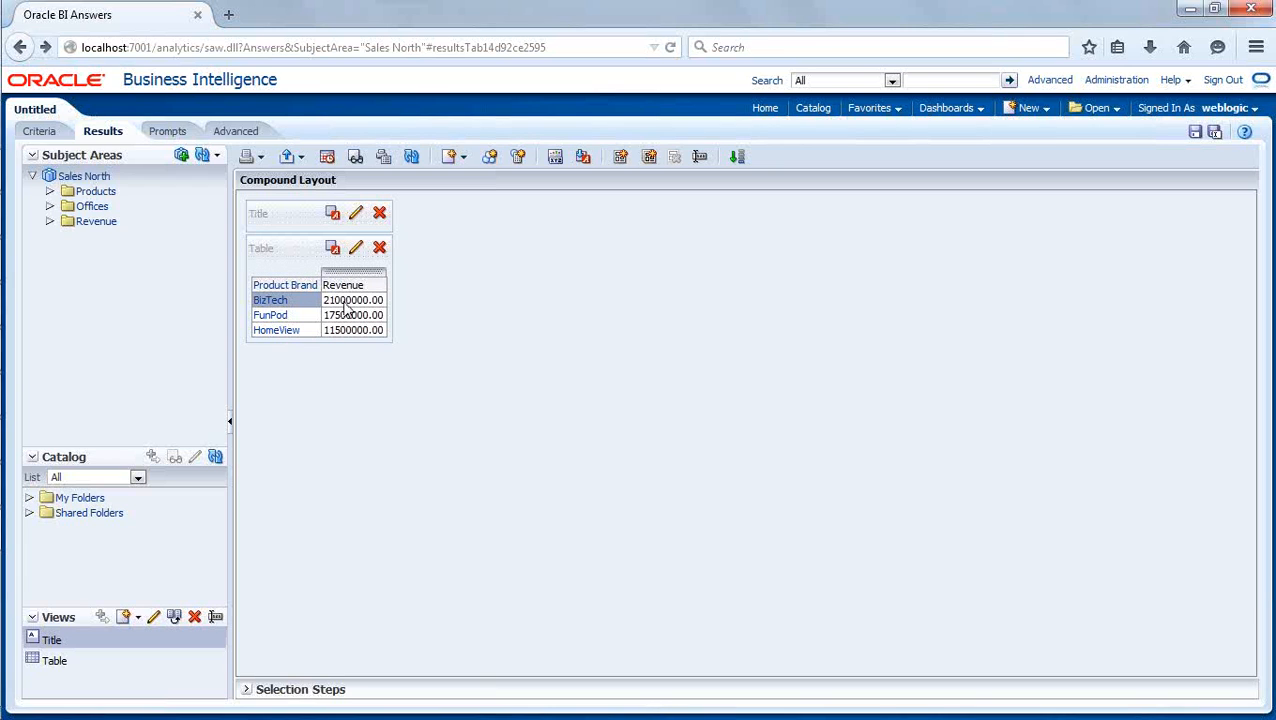
- Drill down from BizTech through Communication and Cell Phones again, checking the revenue split by line of business and product type
{"action": "left_click", "coordinate": [283, 300]}
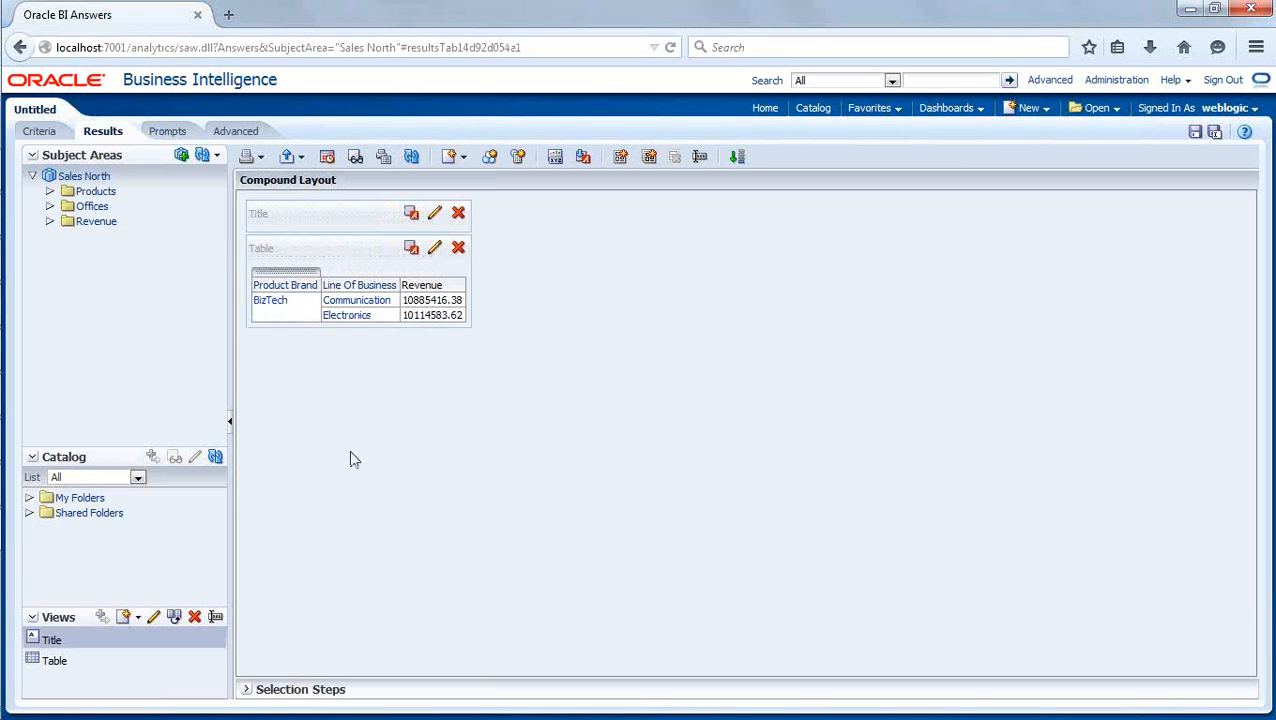
{"action": "left_click", "coordinate": [428, 313]}
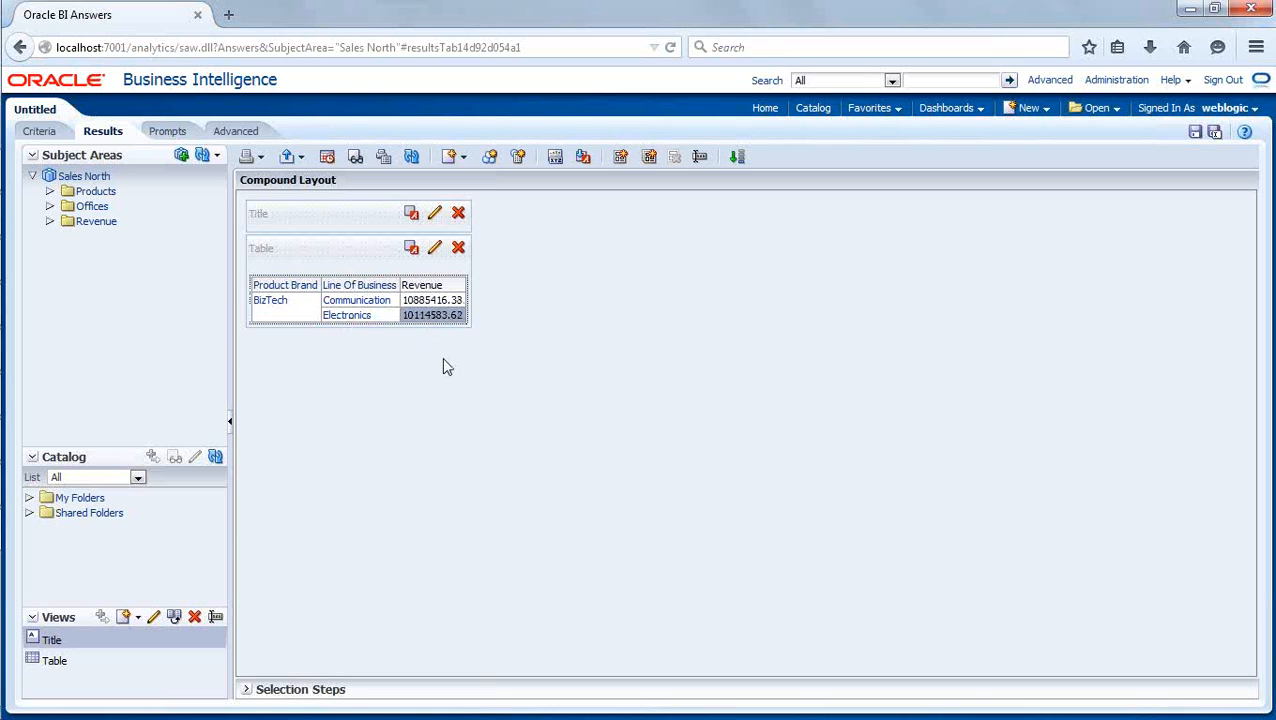
{"action": "left_click", "coordinate": [429, 304]}
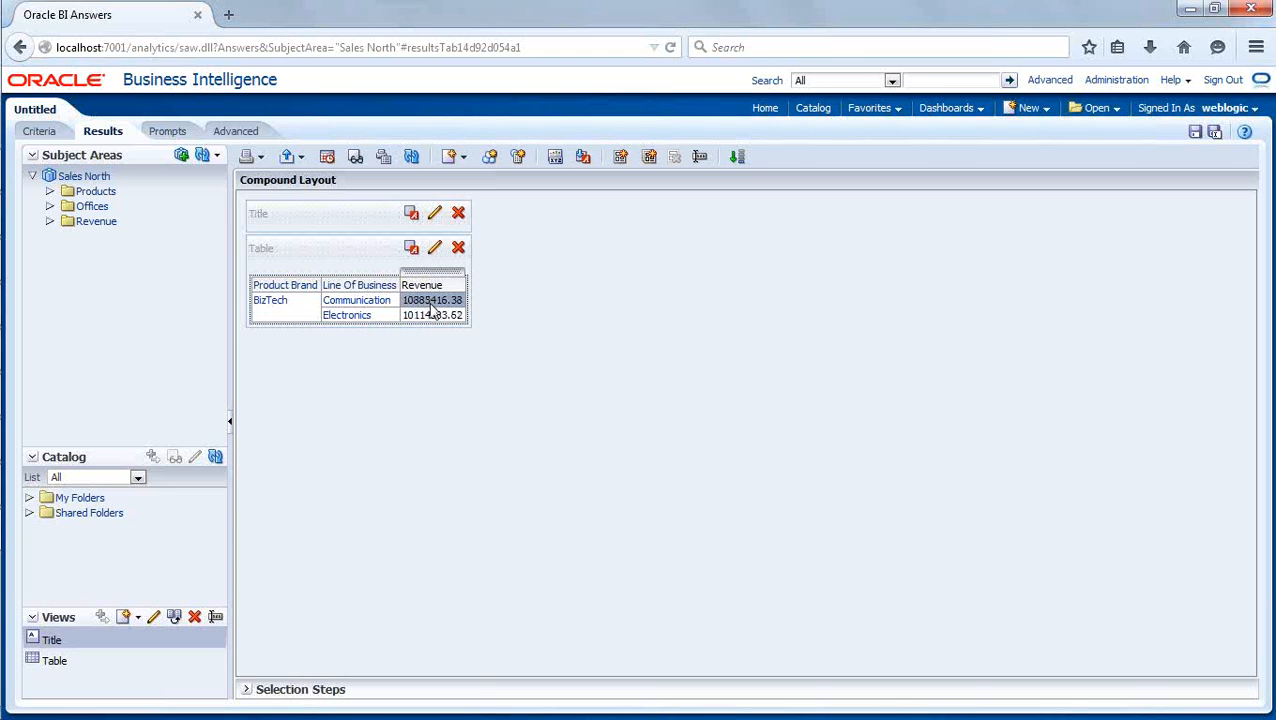
{"action": "left_click", "coordinate": [378, 308]}
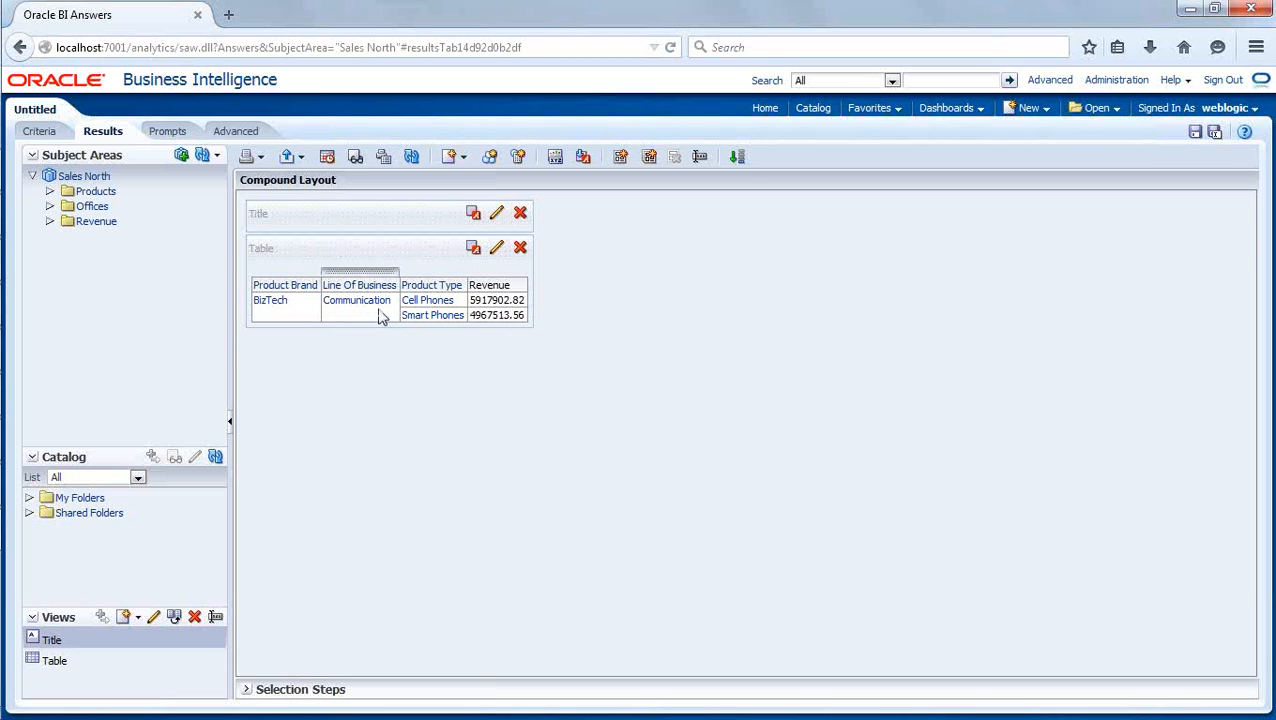
{"action": "left_click", "coordinate": [495, 306]}
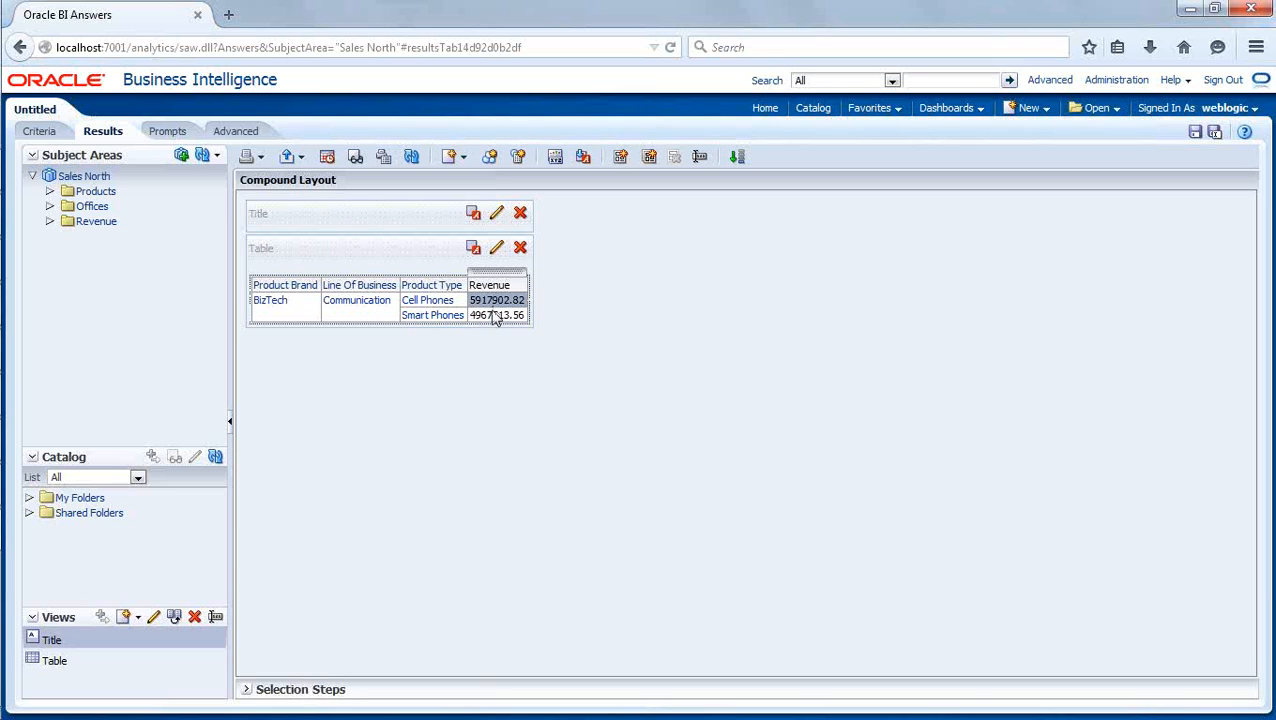
{"action": "left_click", "coordinate": [494, 318]}
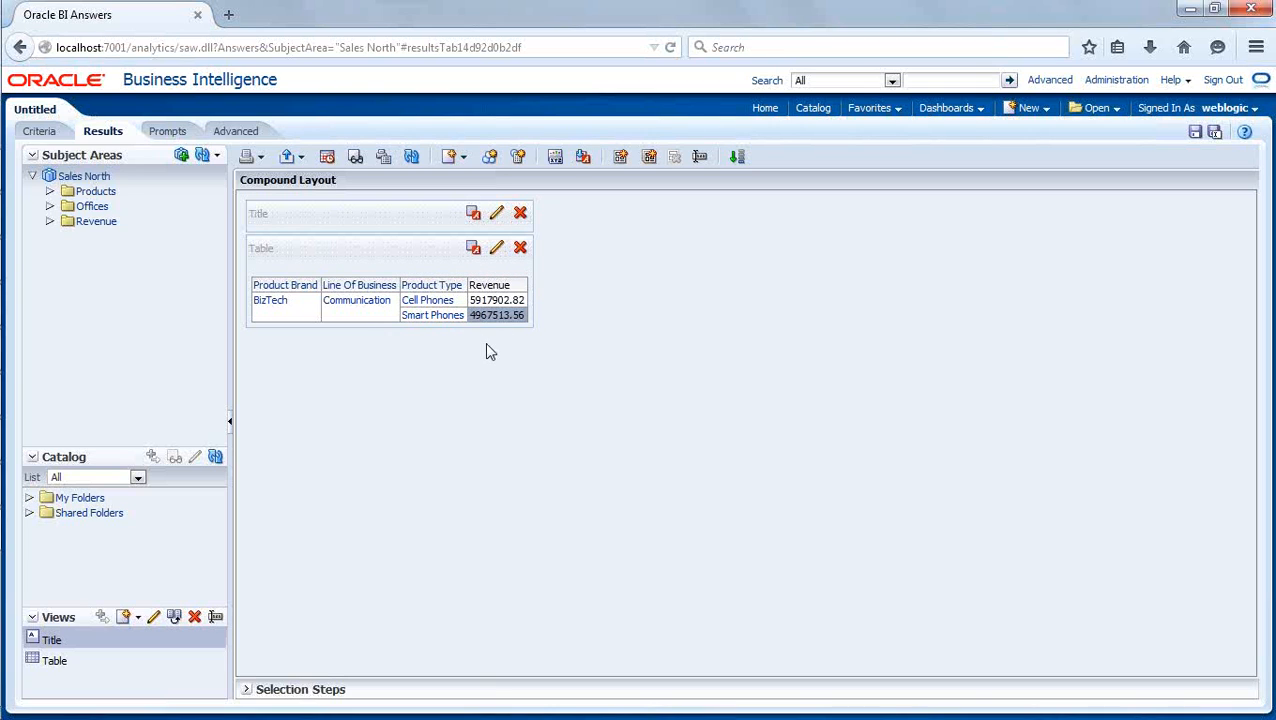
{"action": "left_click", "coordinate": [441, 305]}
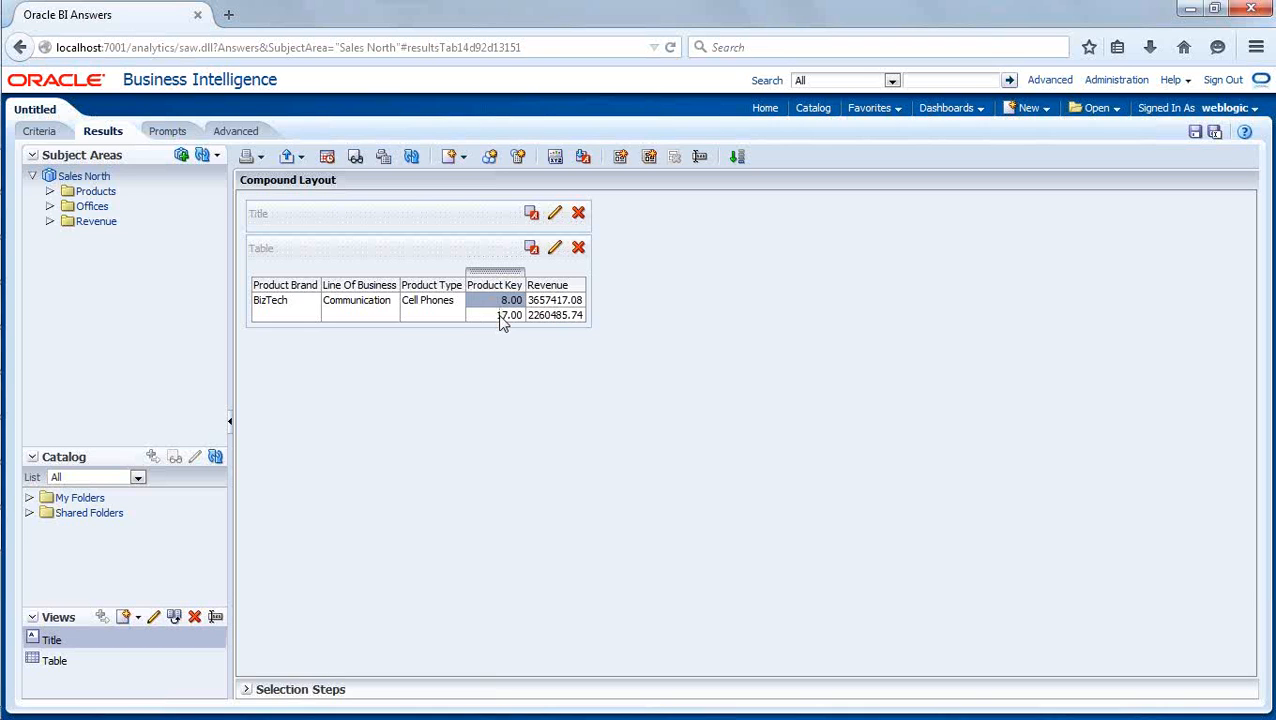
- Switch to the BI Administration Tool and compare the ProductsDim levels with the drilled results and the Products logical table's columns
{"action": "mouse_move", "coordinate": [4, 353]}
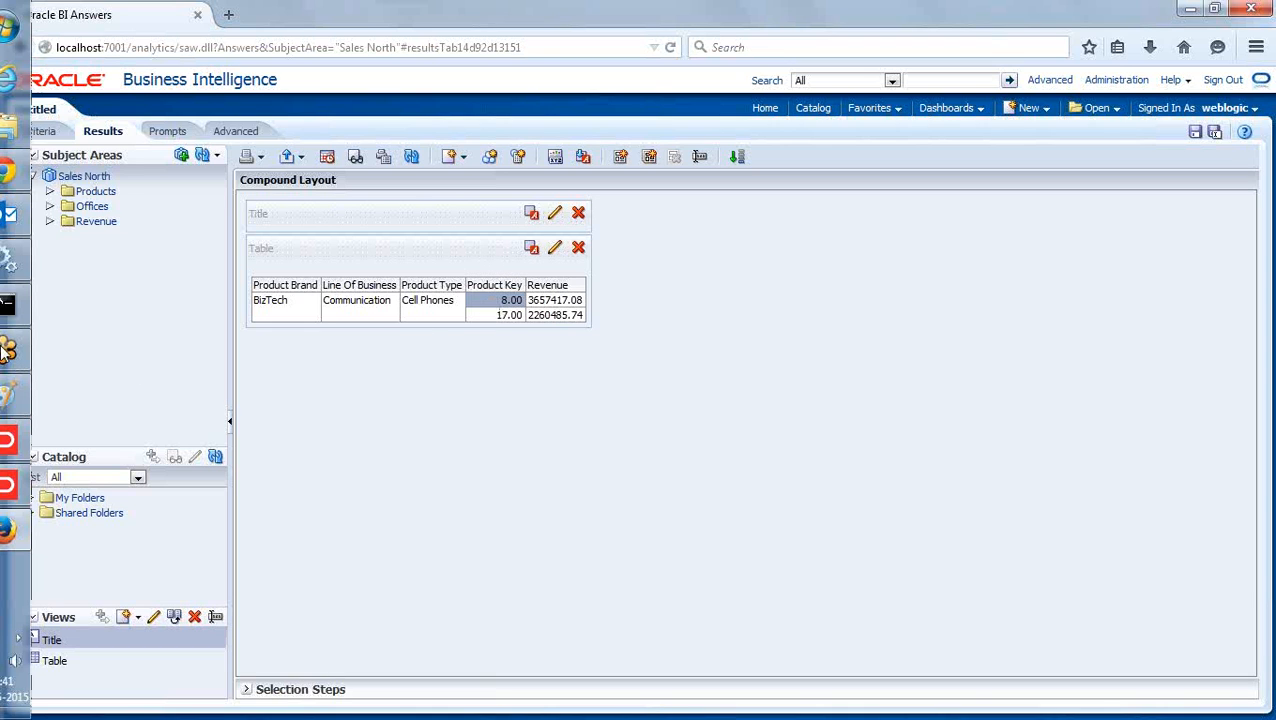
{"action": "left_click", "coordinate": [29, 487]}
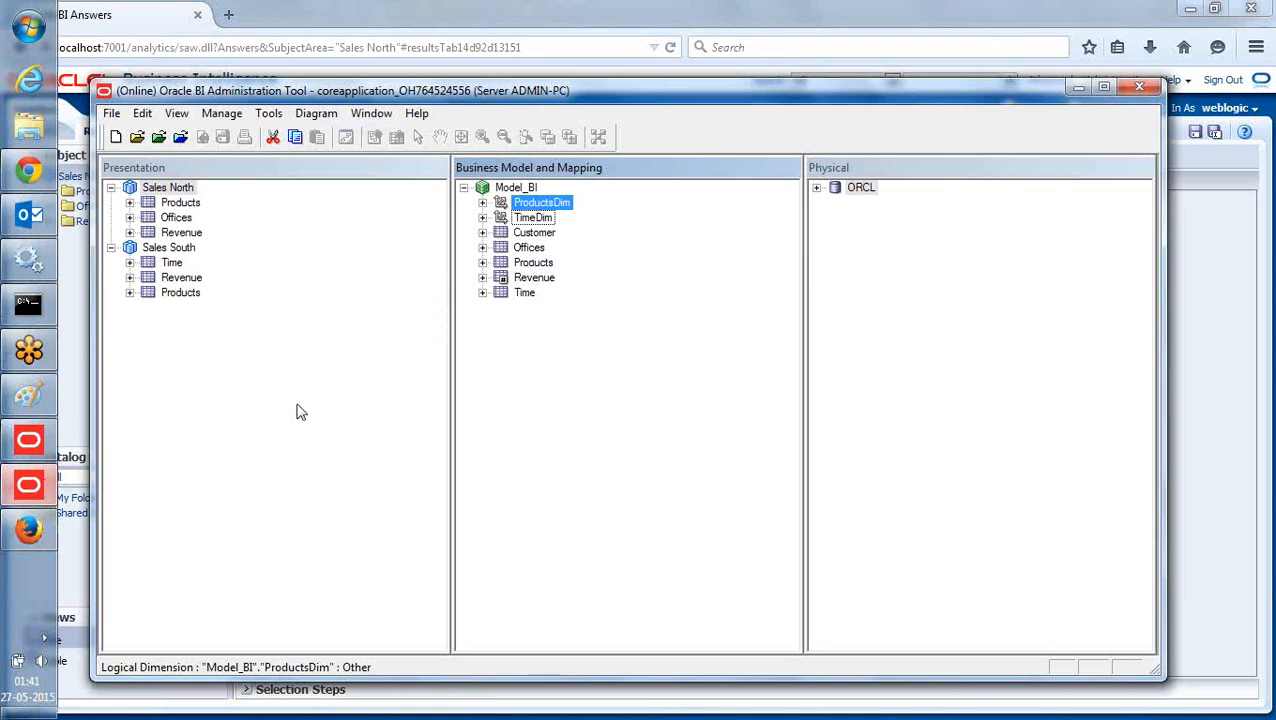
{"action": "left_click", "coordinate": [482, 202]}
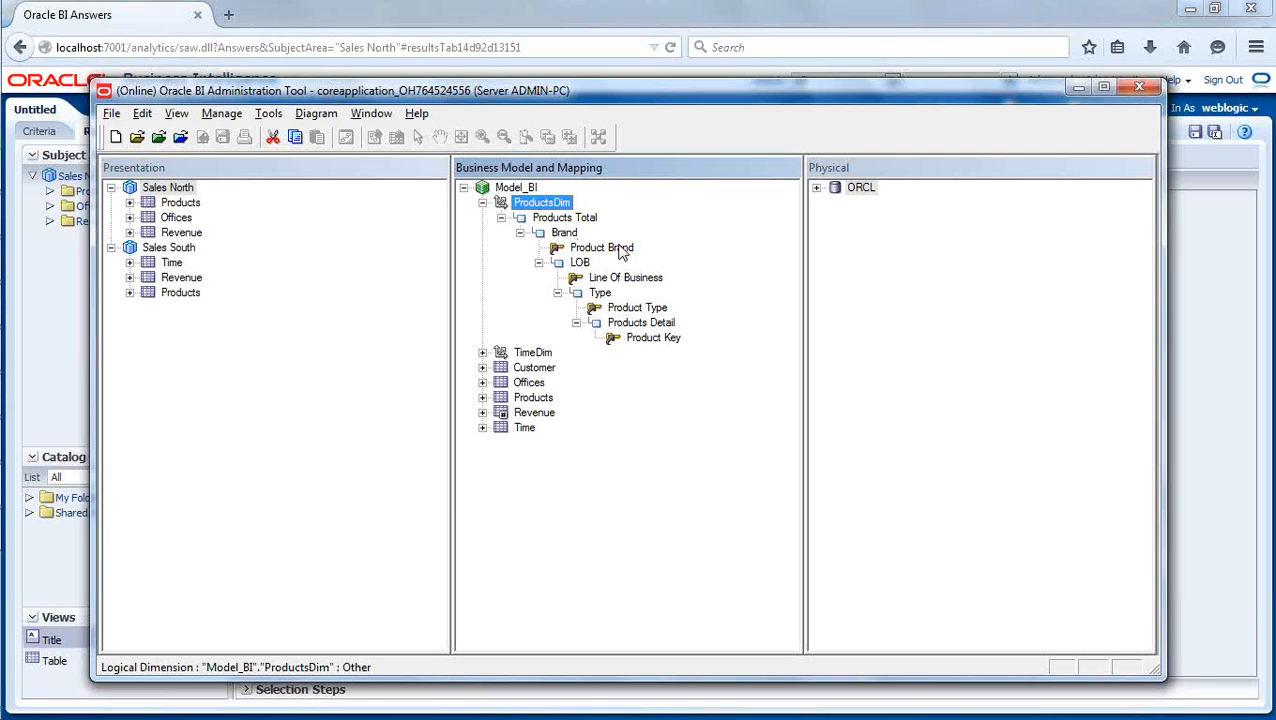
{"action": "key", "text": "alt+Tab"}
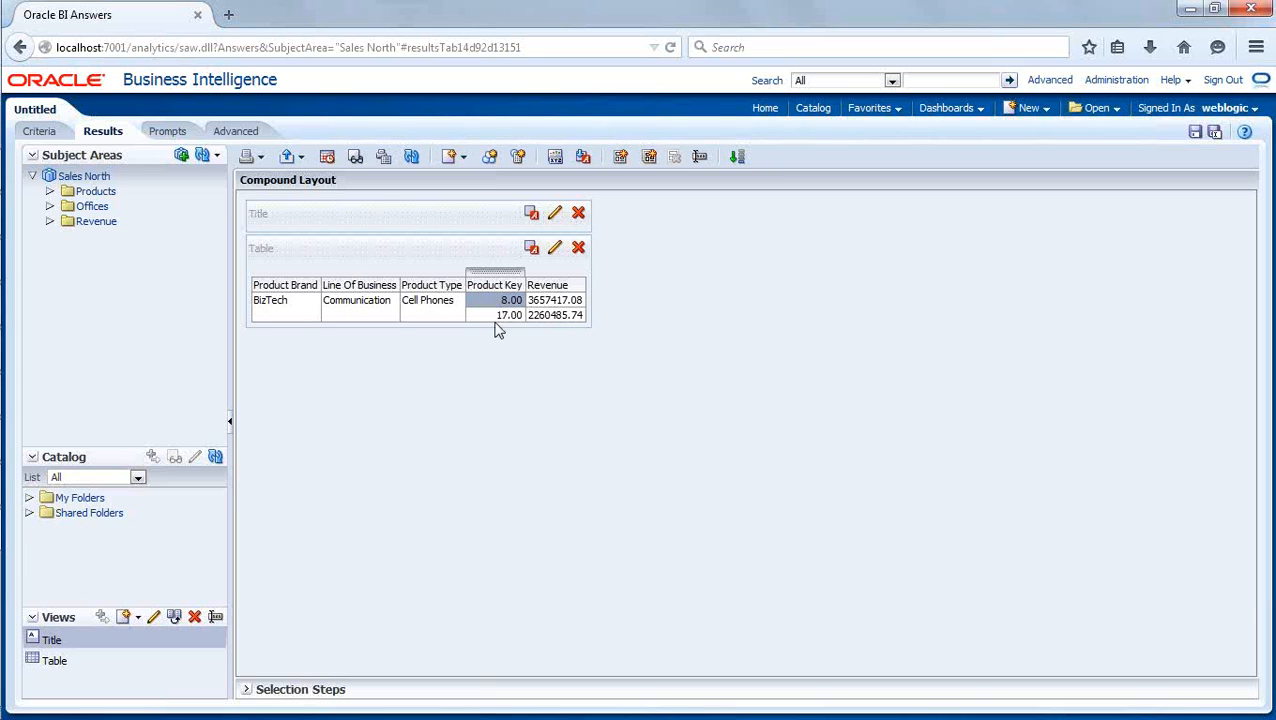
{"action": "key", "text": "alt+Tab"}
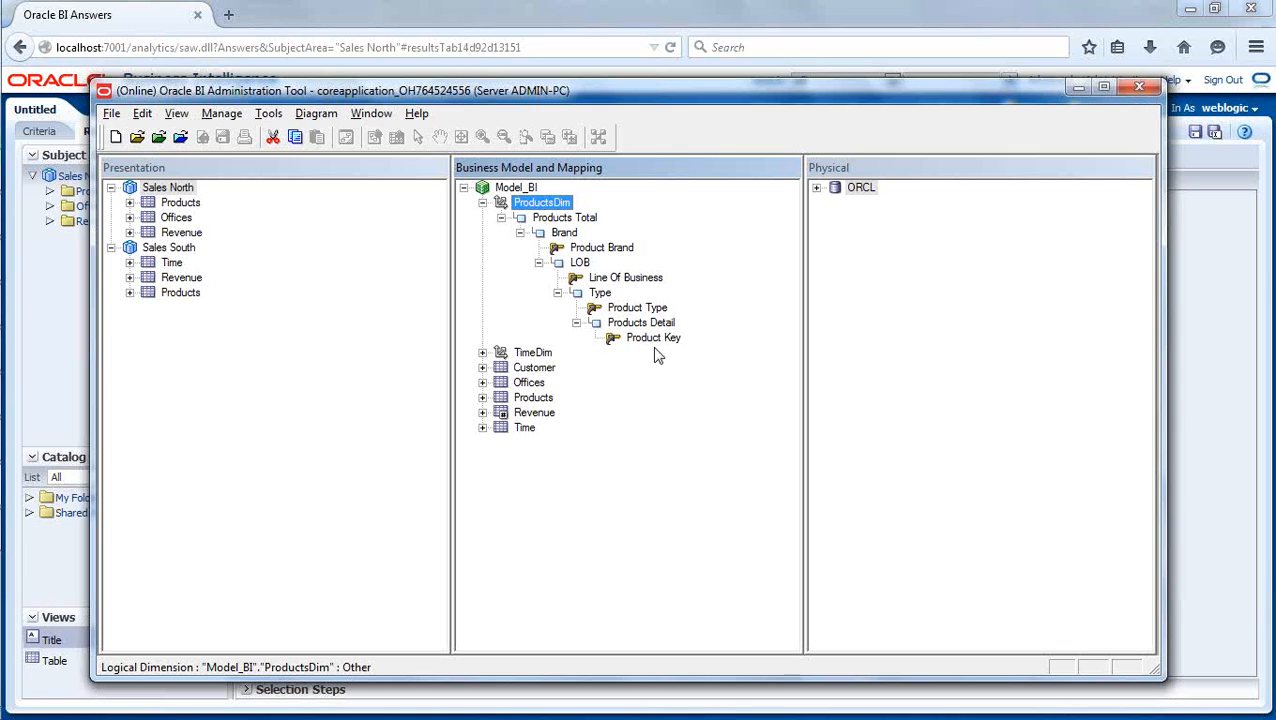
{"action": "left_click", "coordinate": [483, 398]}
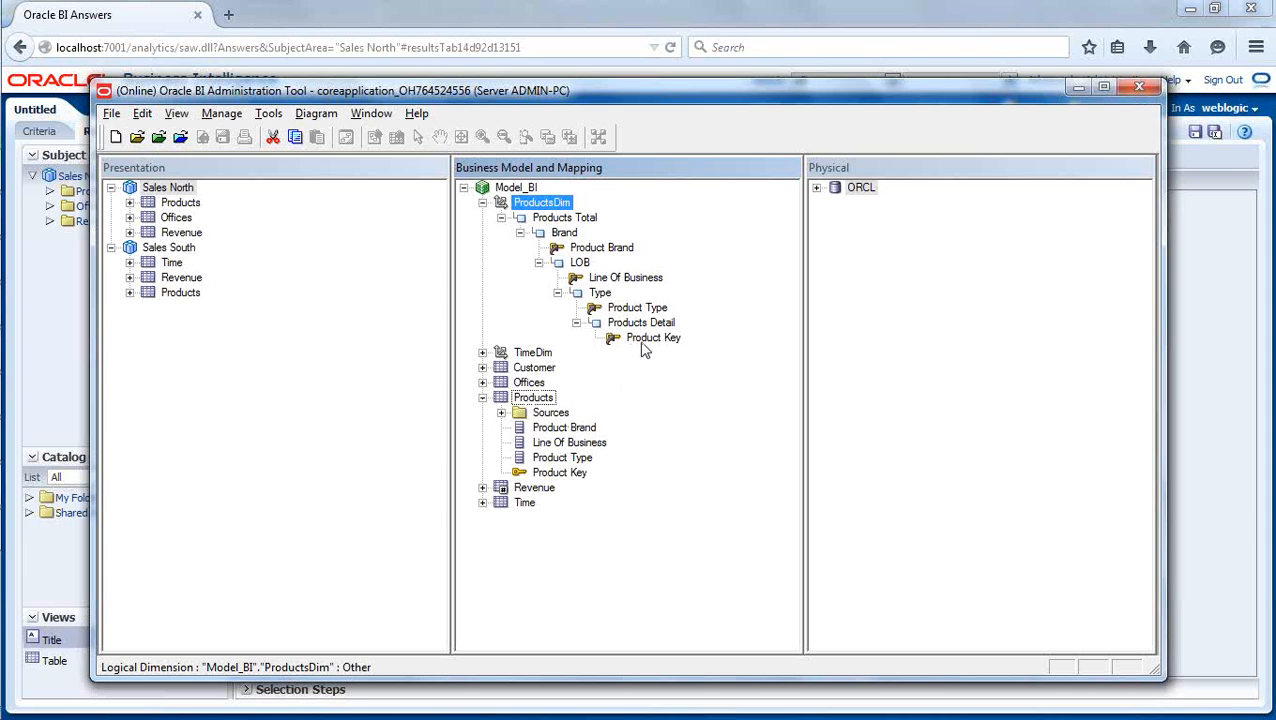
- Add the PROD_DSC column from the physical D1 Products table in ORCL's BISAMPLE schema to the logical Products table
{"action": "left_click", "coordinate": [817, 188]}
{"action": "left_click", "coordinate": [835, 217]}
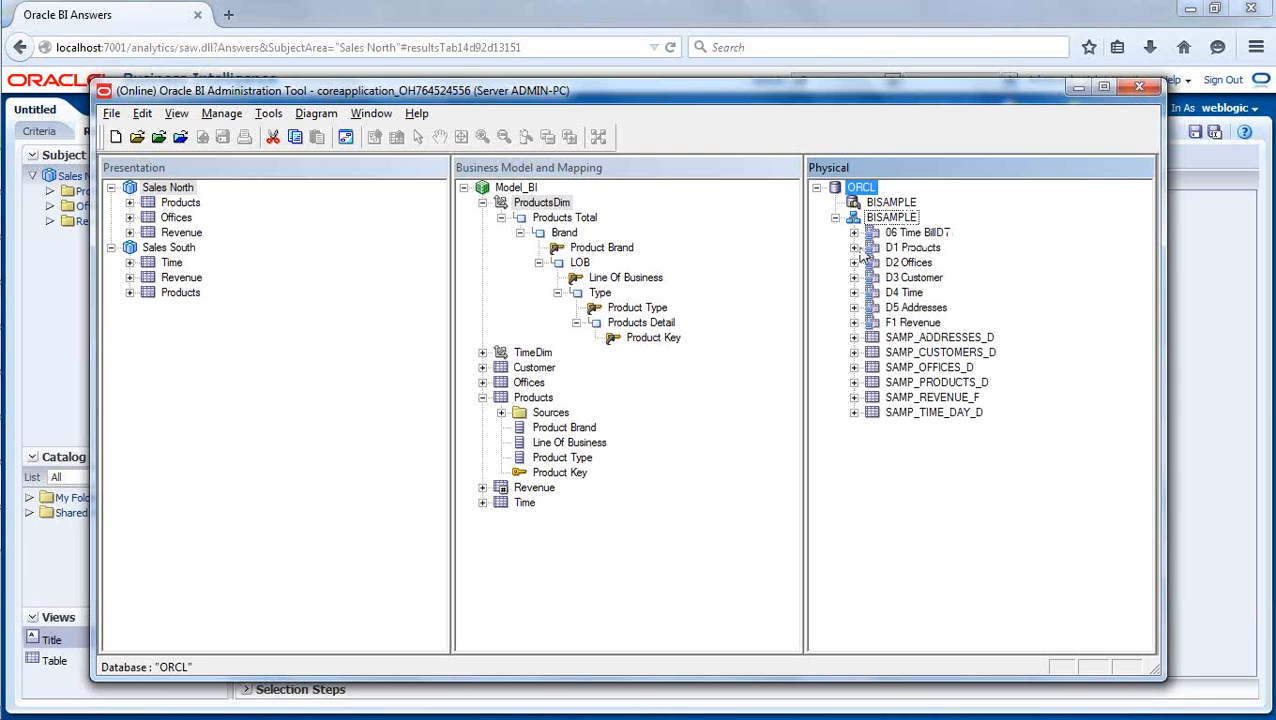
{"action": "left_click", "coordinate": [853, 248]}
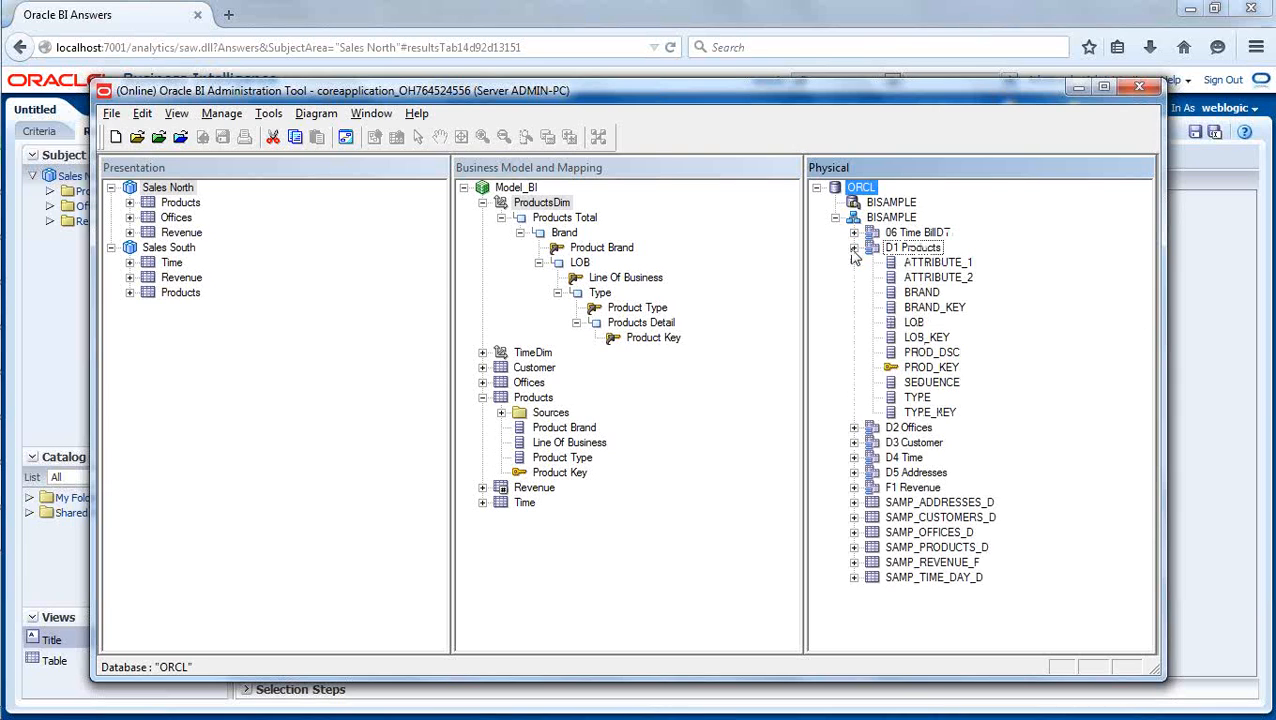
{"action": "left_click", "coordinate": [945, 355]}
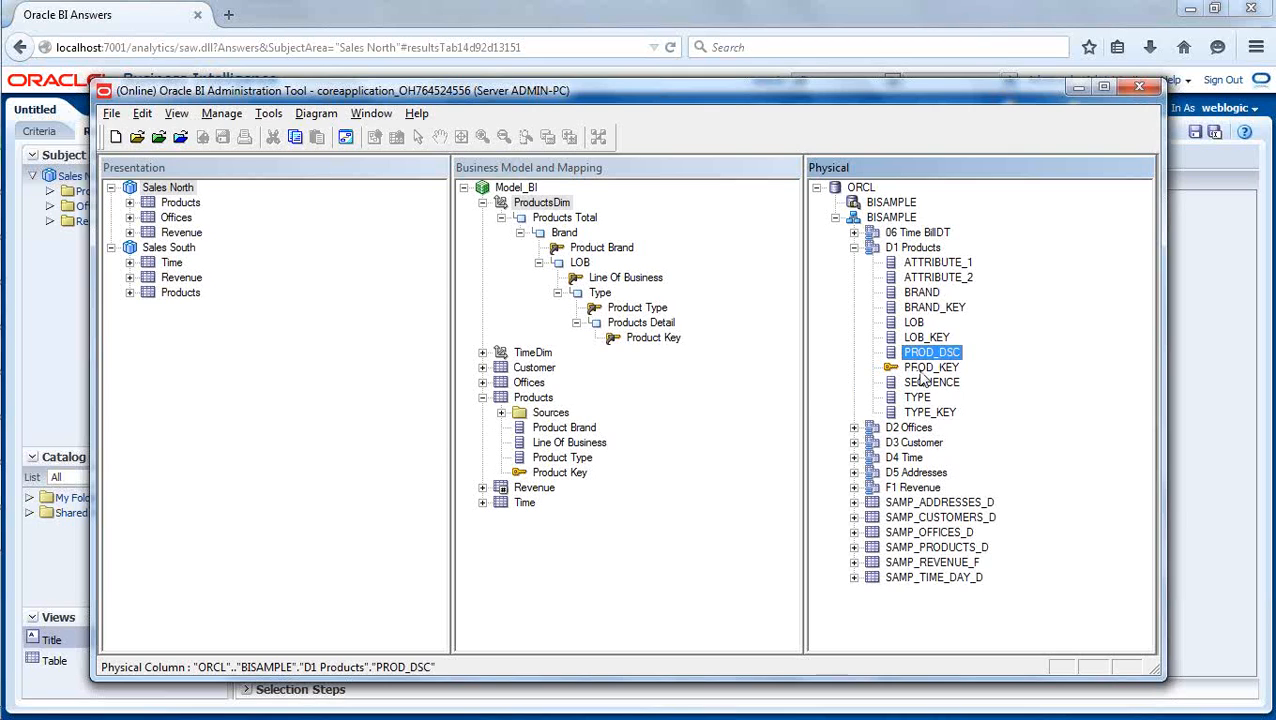
{"action": "left_click_drag", "start_coordinate": [930, 358], "coordinate": [541, 401]}
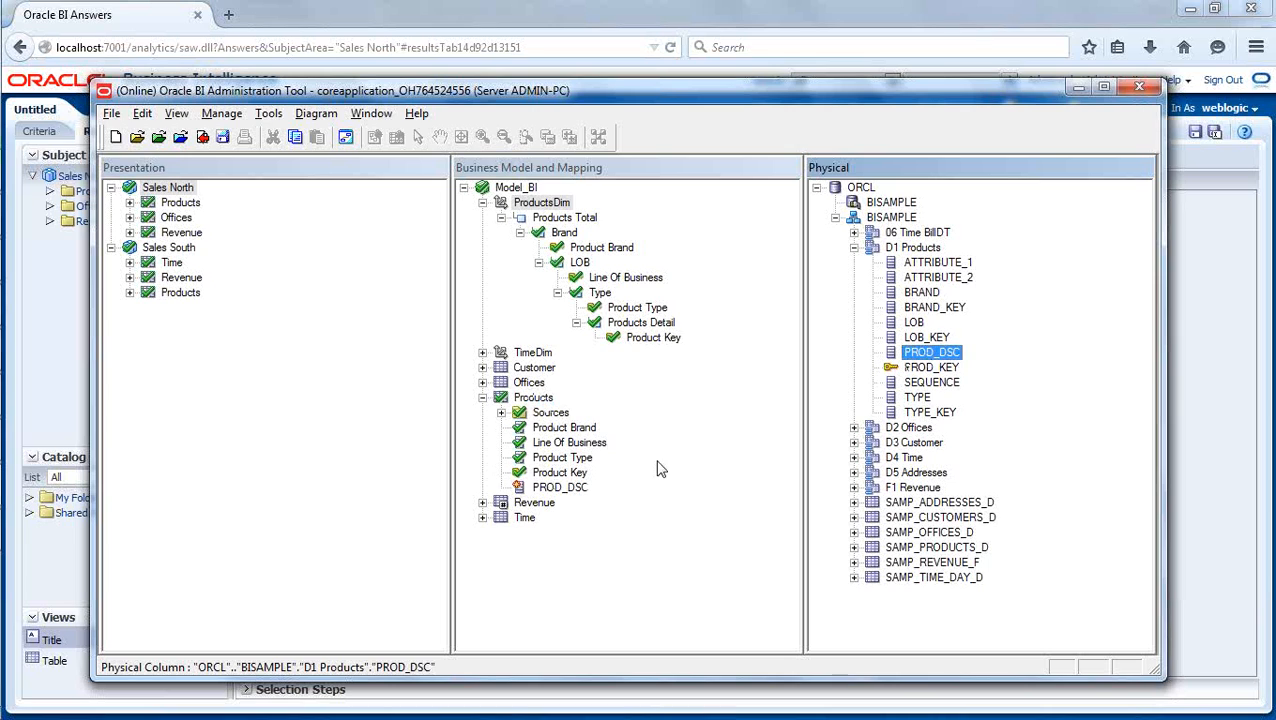
- Rename the logical column PROD_DSC in the Products table to Product Desc
{"action": "right_click", "coordinate": [568, 496]}
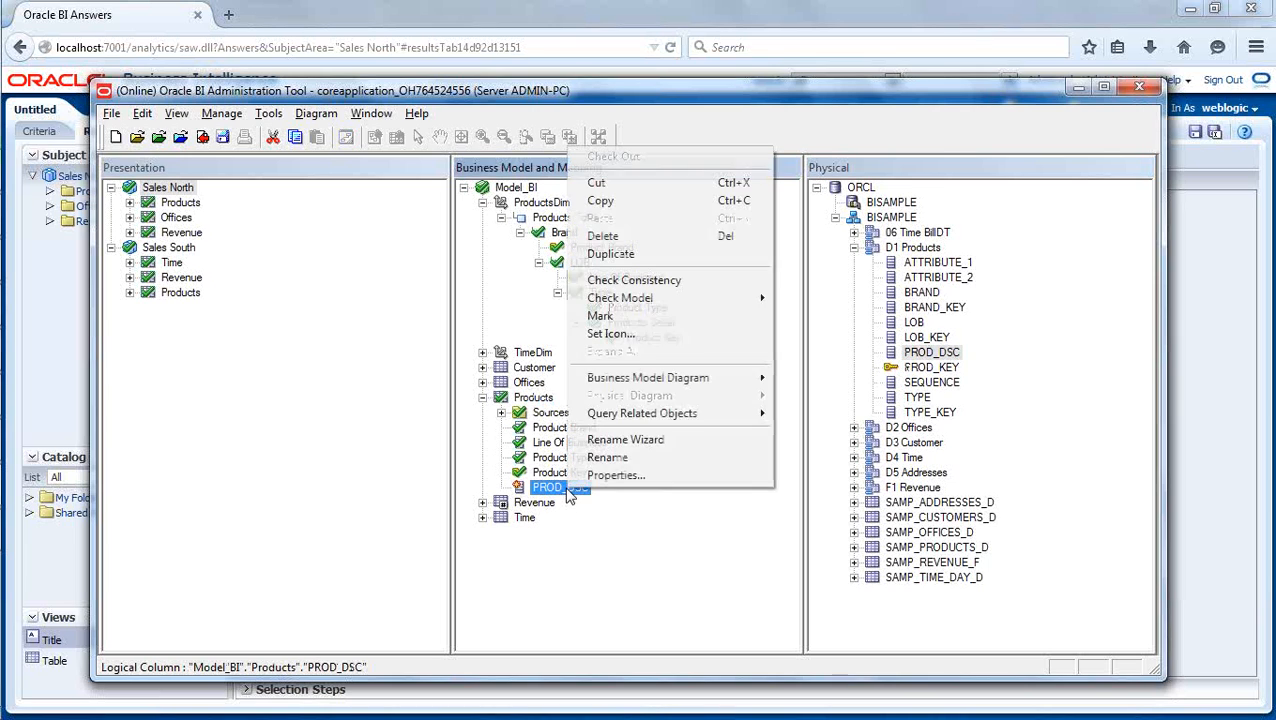
{"action": "left_click", "coordinate": [602, 459]}
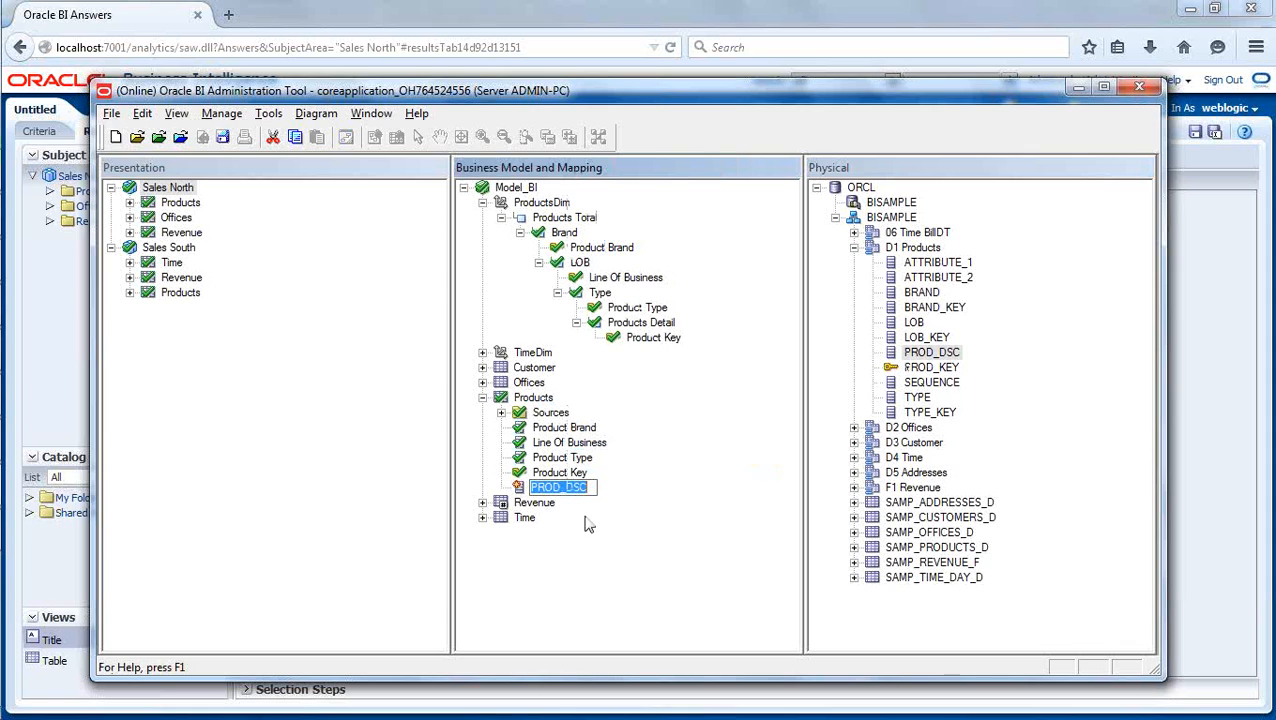
{"action": "type", "text": "Pr"}
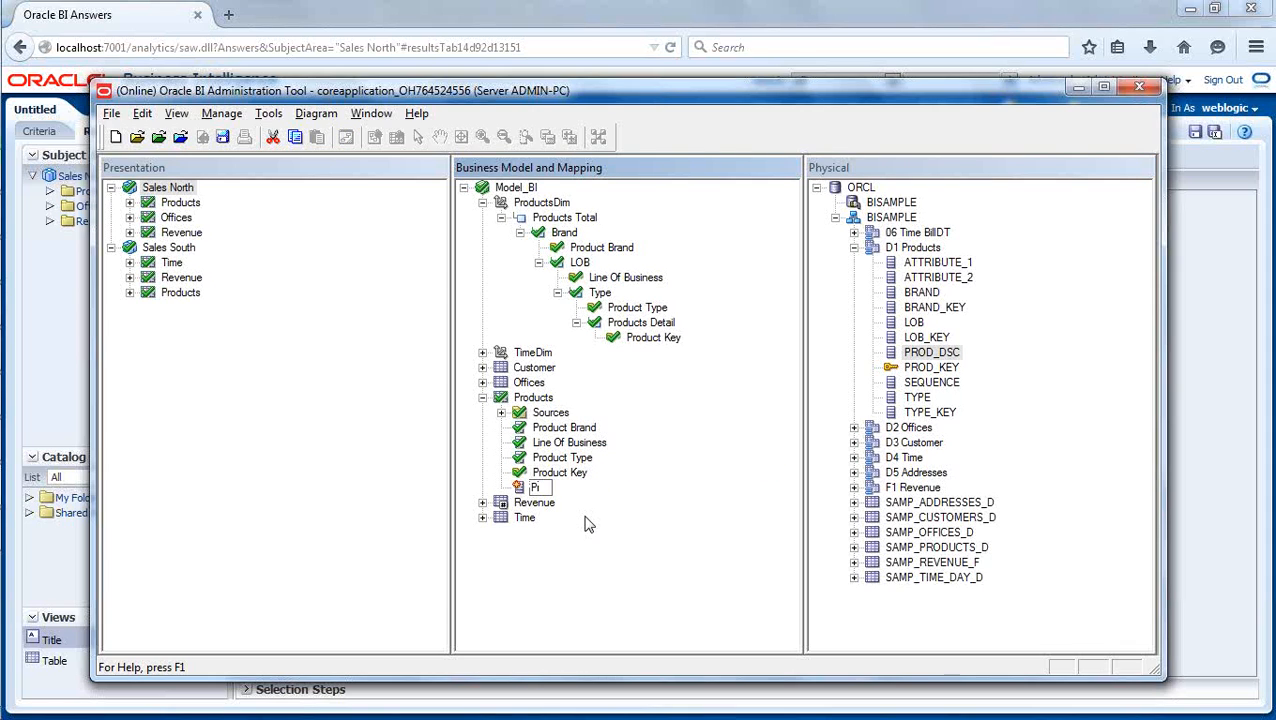
{"action": "type", "text": "oduct Desc"}
{"action": "key", "text": "Return"}
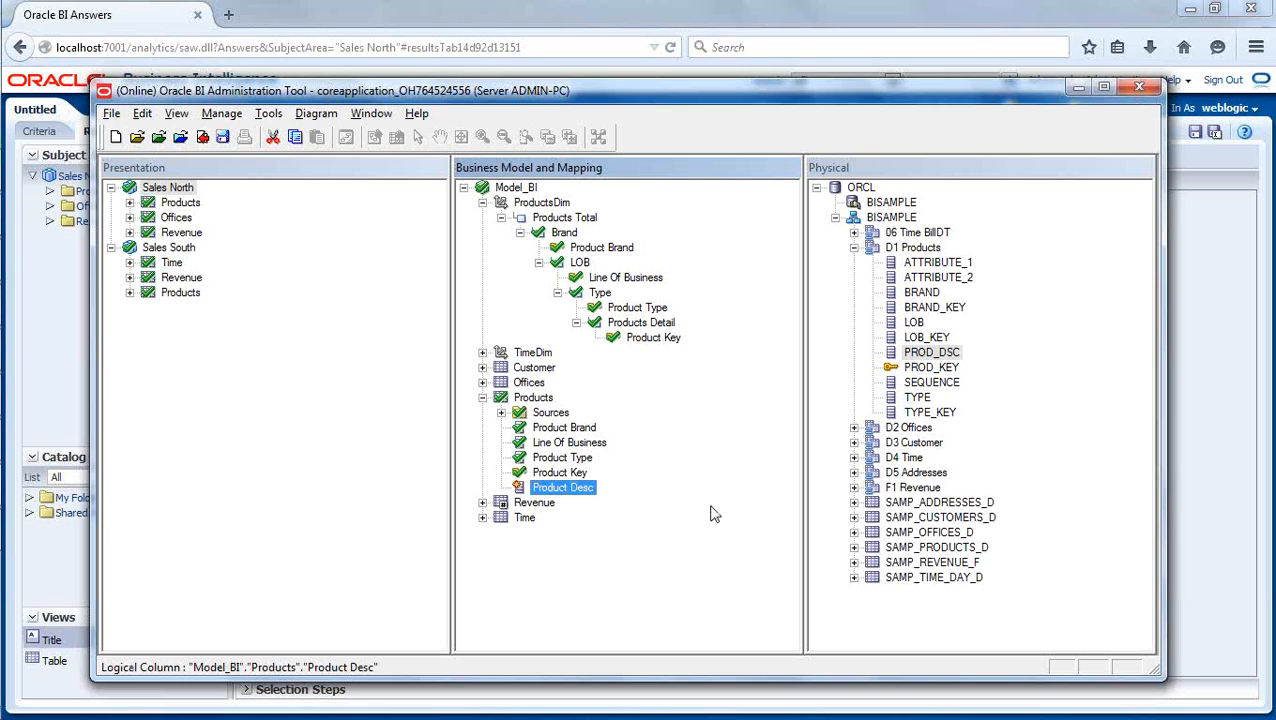
- Add Product Desc to the Products Detail level of ProductsDim and check in the changes with a global consistency check
{"action": "left_click_drag", "start_coordinate": [553, 488], "coordinate": [632, 328]}
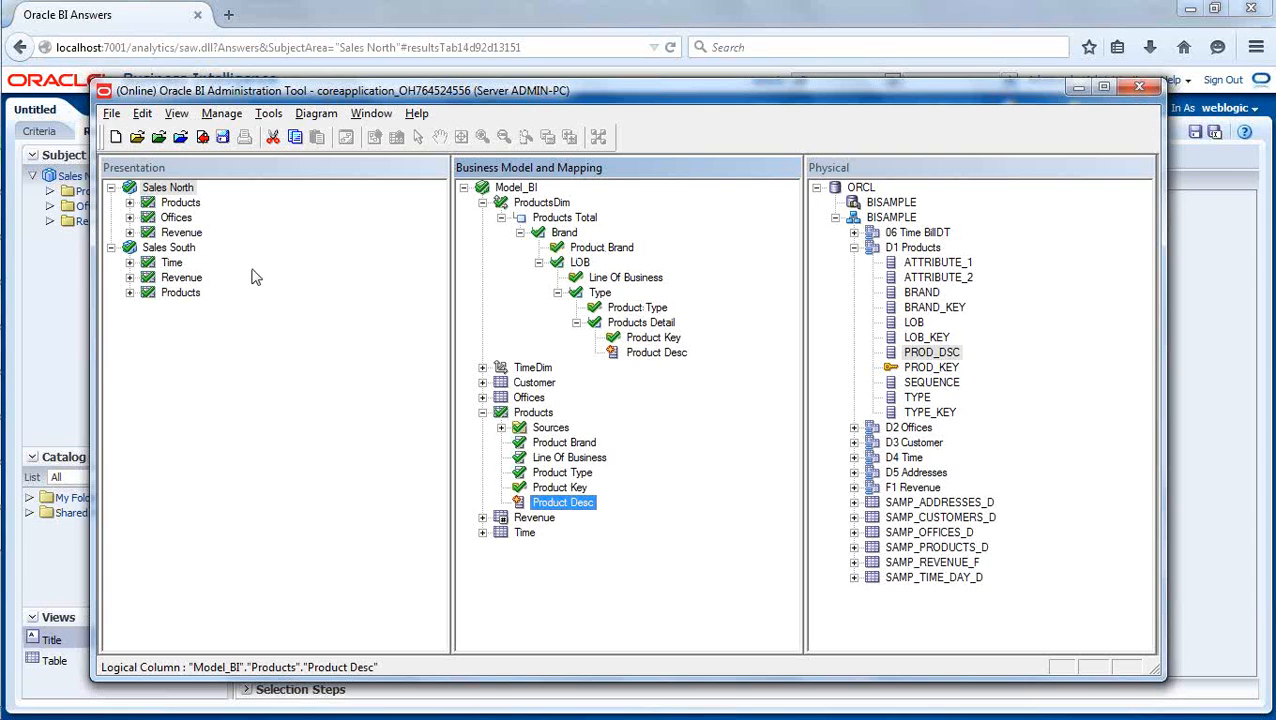
{"action": "left_click", "coordinate": [203, 140]}
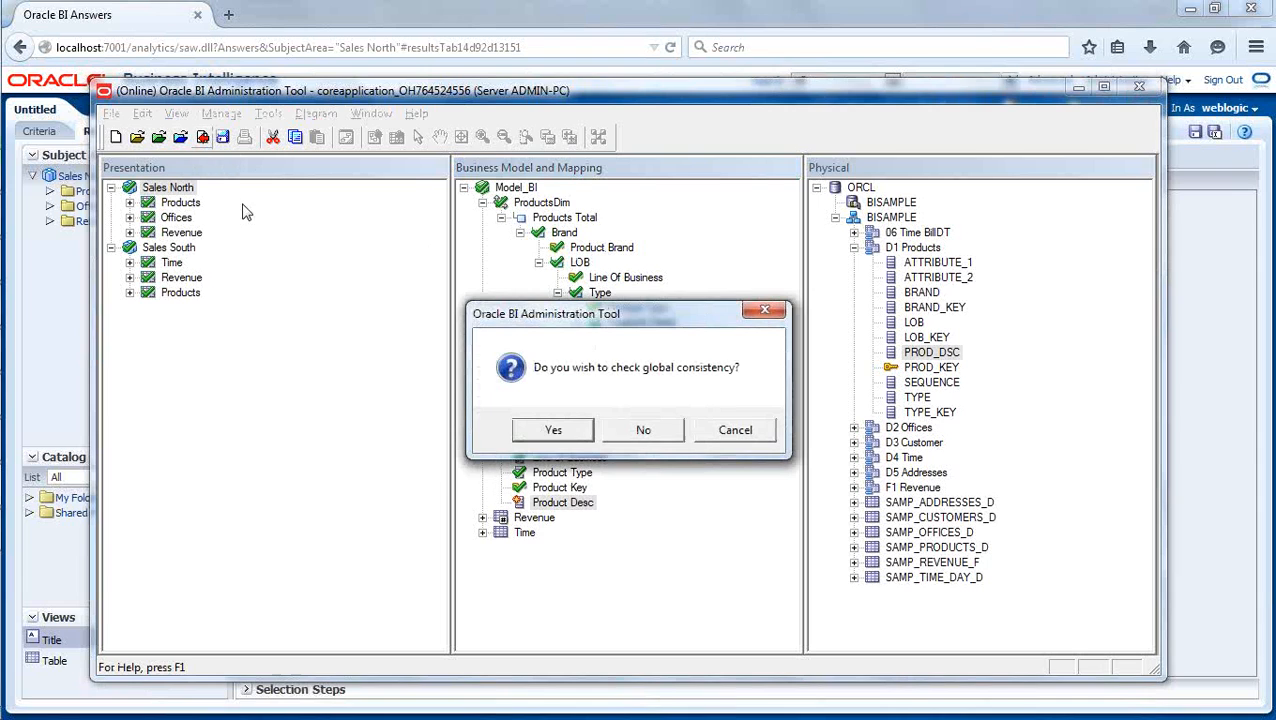
{"action": "left_click", "coordinate": [550, 431]}
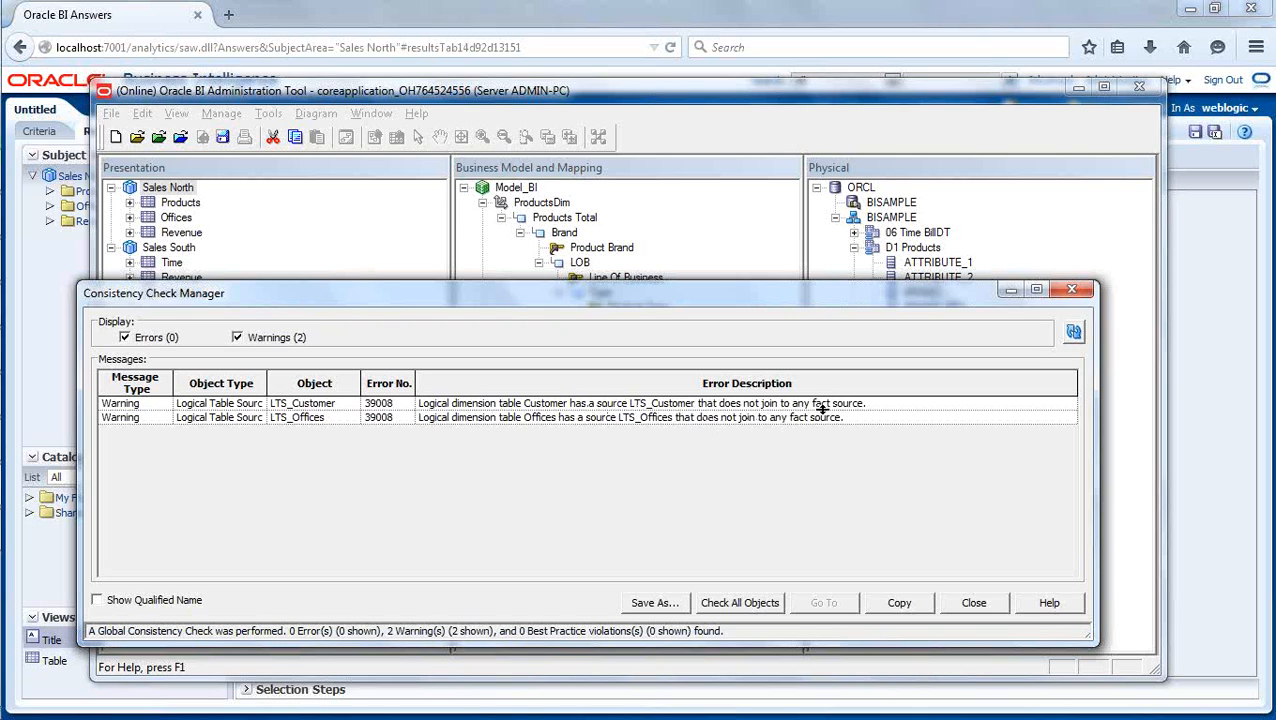
- Examine the LTS_Customer and LTS_Offices warnings in the Consistency Check Manager, then close it
{"action": "left_click_drag", "start_coordinate": [703, 305], "coordinate": [781, 299]}
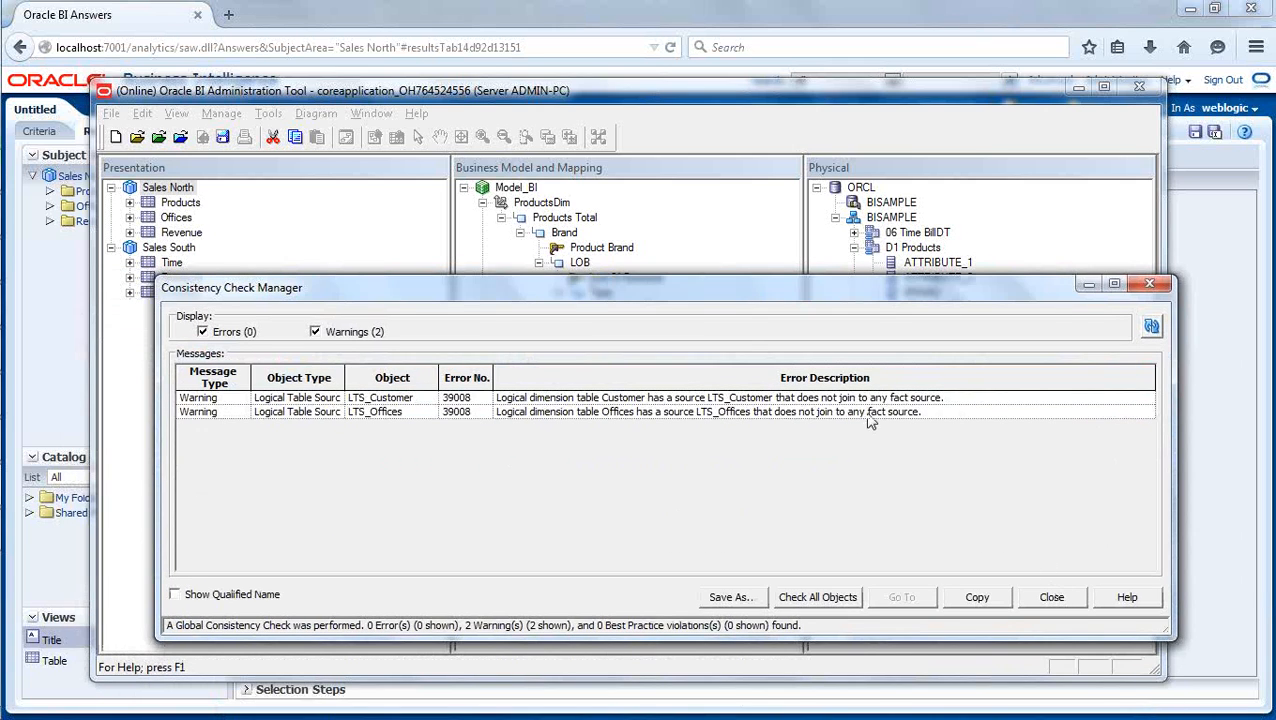
{"action": "left_click_drag", "start_coordinate": [497, 297], "coordinate": [1084, 188]}
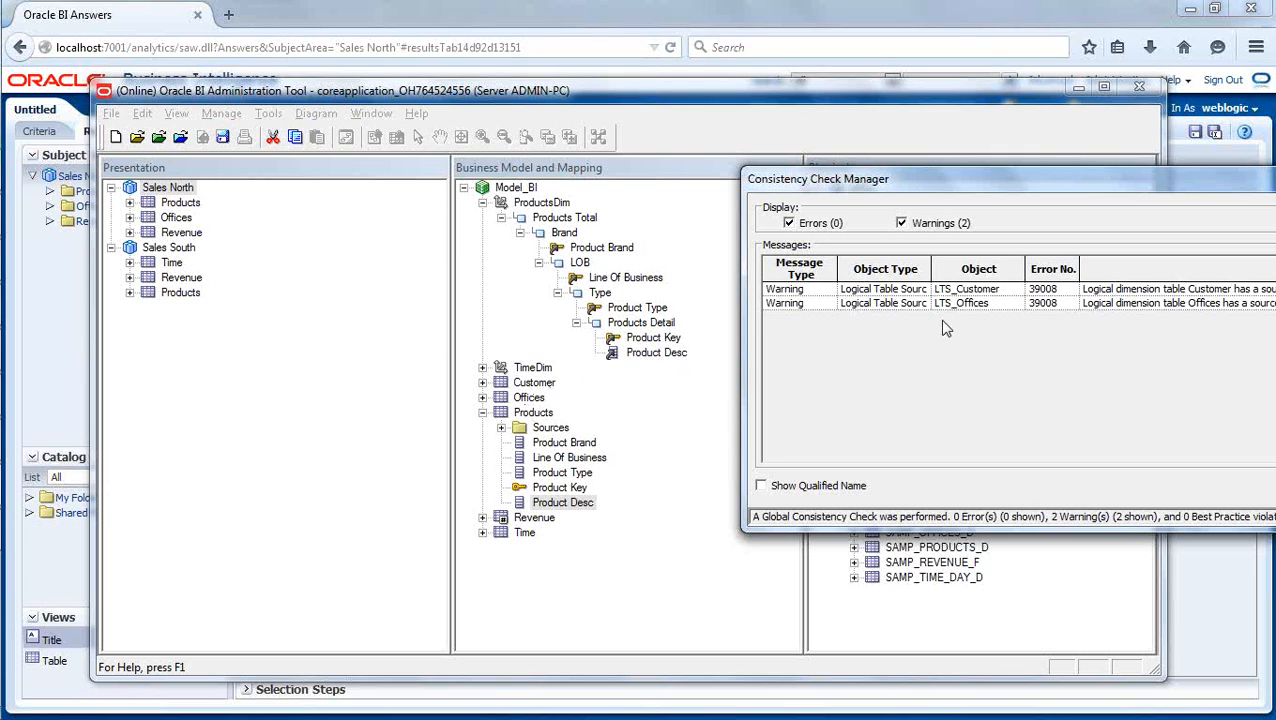
{"action": "left_click_drag", "start_coordinate": [1129, 184], "coordinate": [622, 217]}
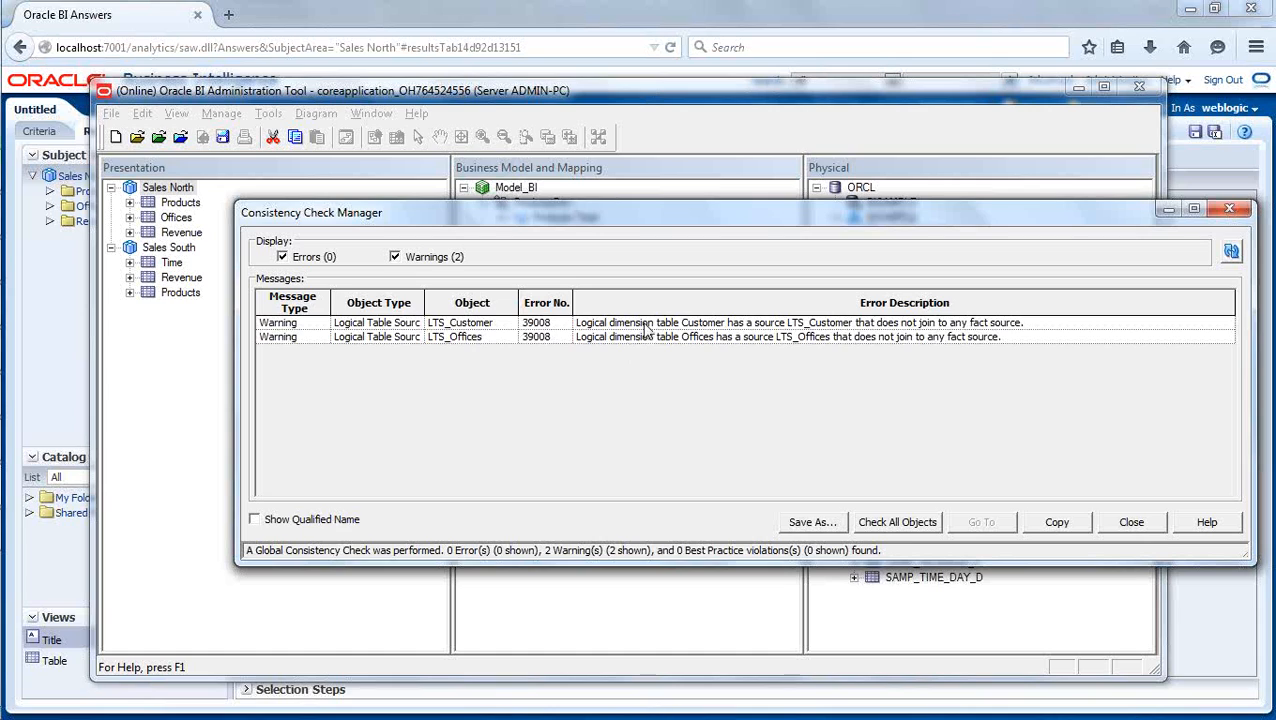
{"action": "left_click", "coordinate": [645, 323]}
{"action": "left_click", "coordinate": [645, 337]}
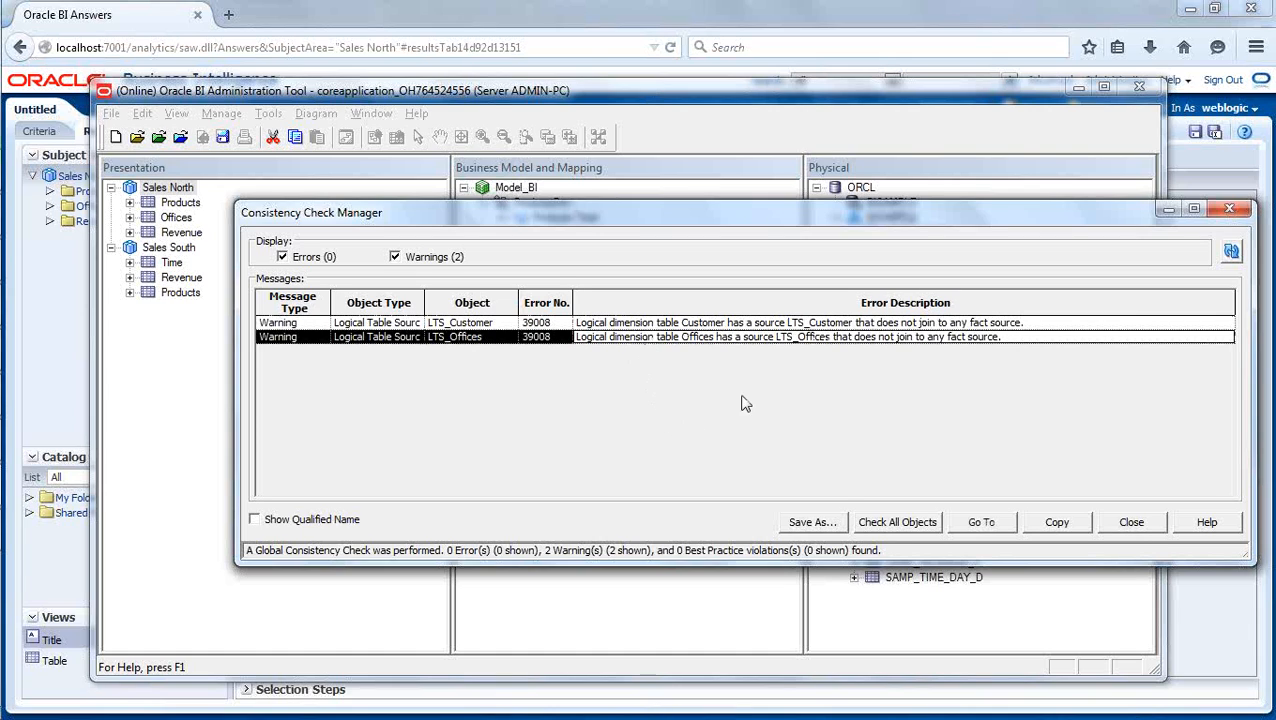
{"action": "left_click", "coordinate": [1127, 527]}
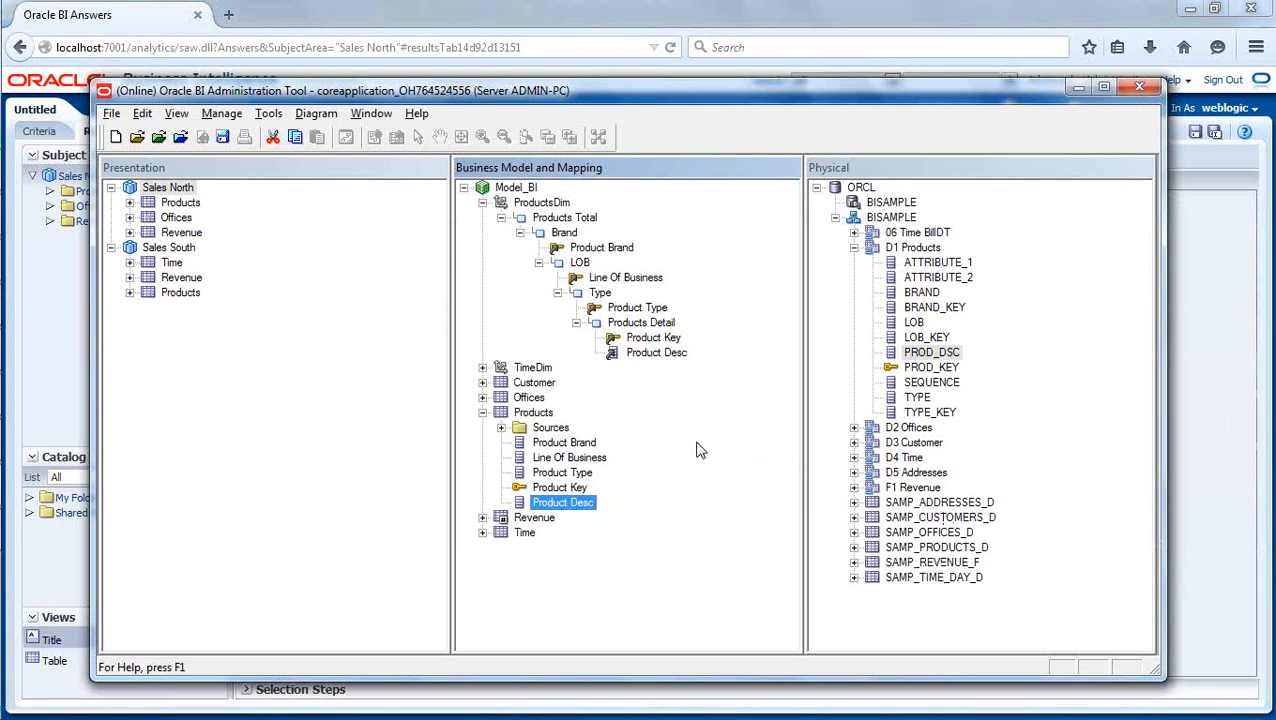
- Delete the ProductsDim hierarchy from the Products presentation table of the Sales North subject area
{"action": "left_click", "coordinate": [130, 202]}
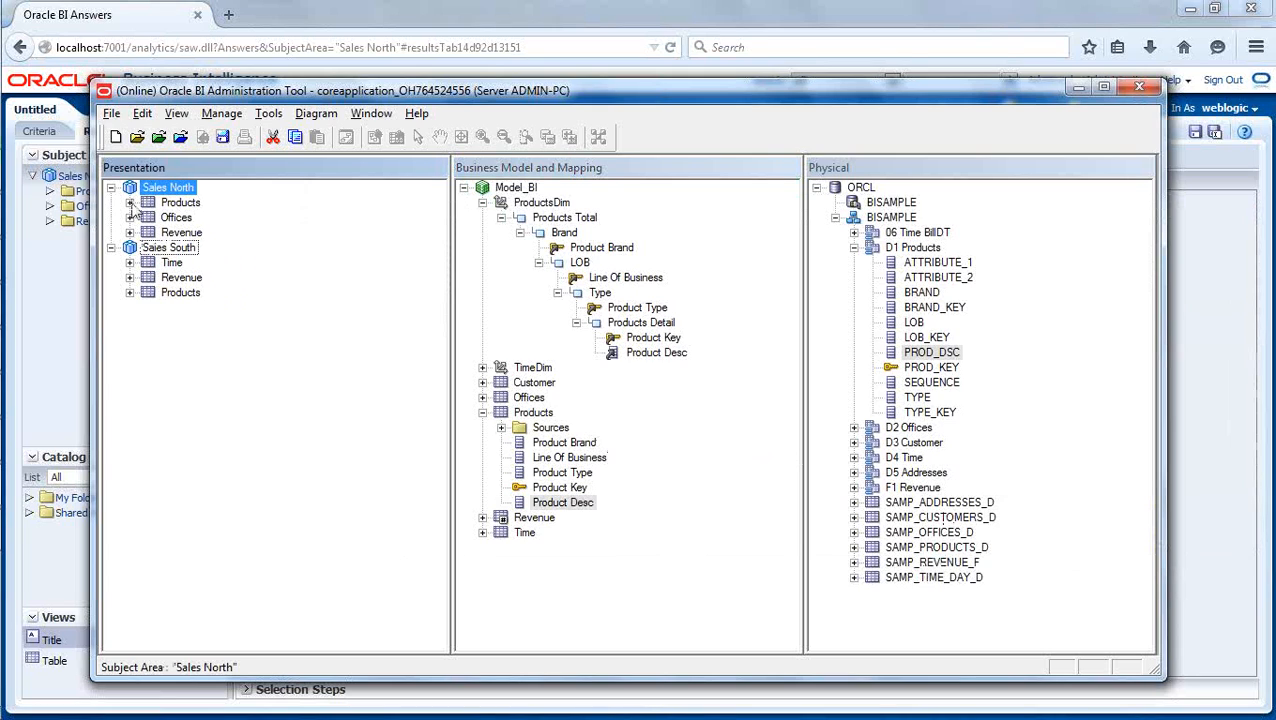
{"action": "left_click", "coordinate": [130, 202]}
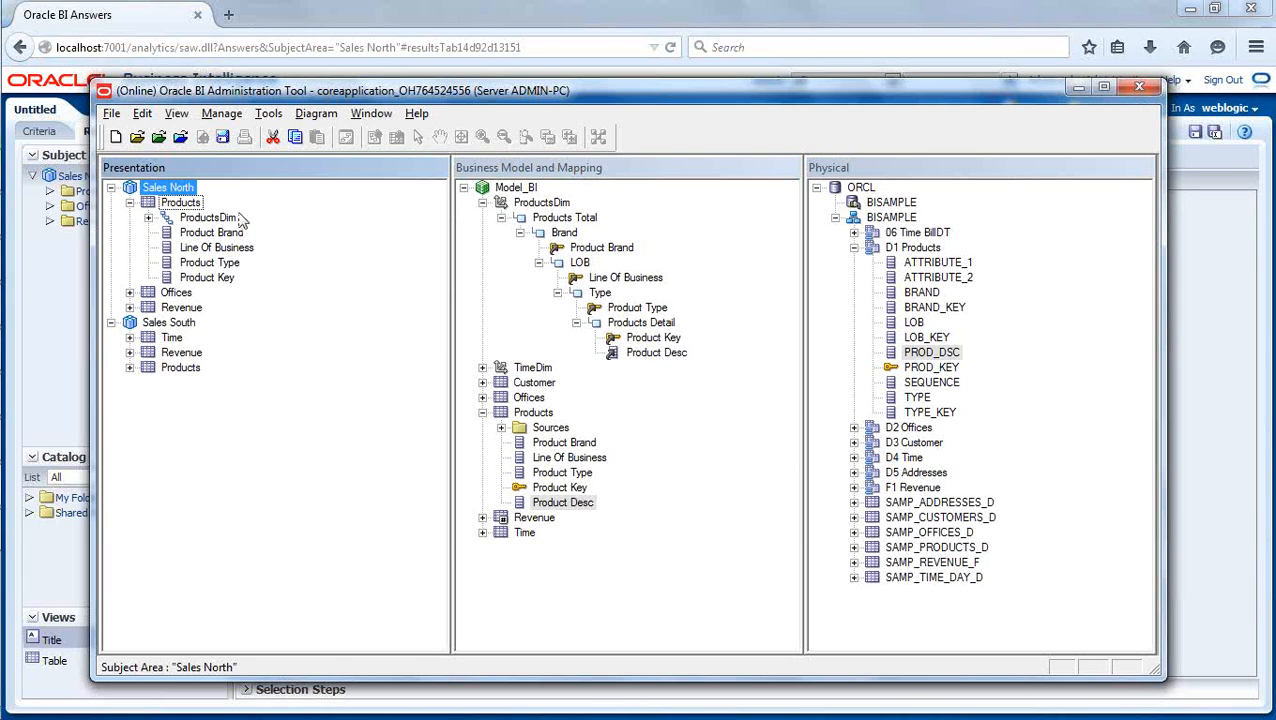
{"action": "right_click", "coordinate": [214, 220]}
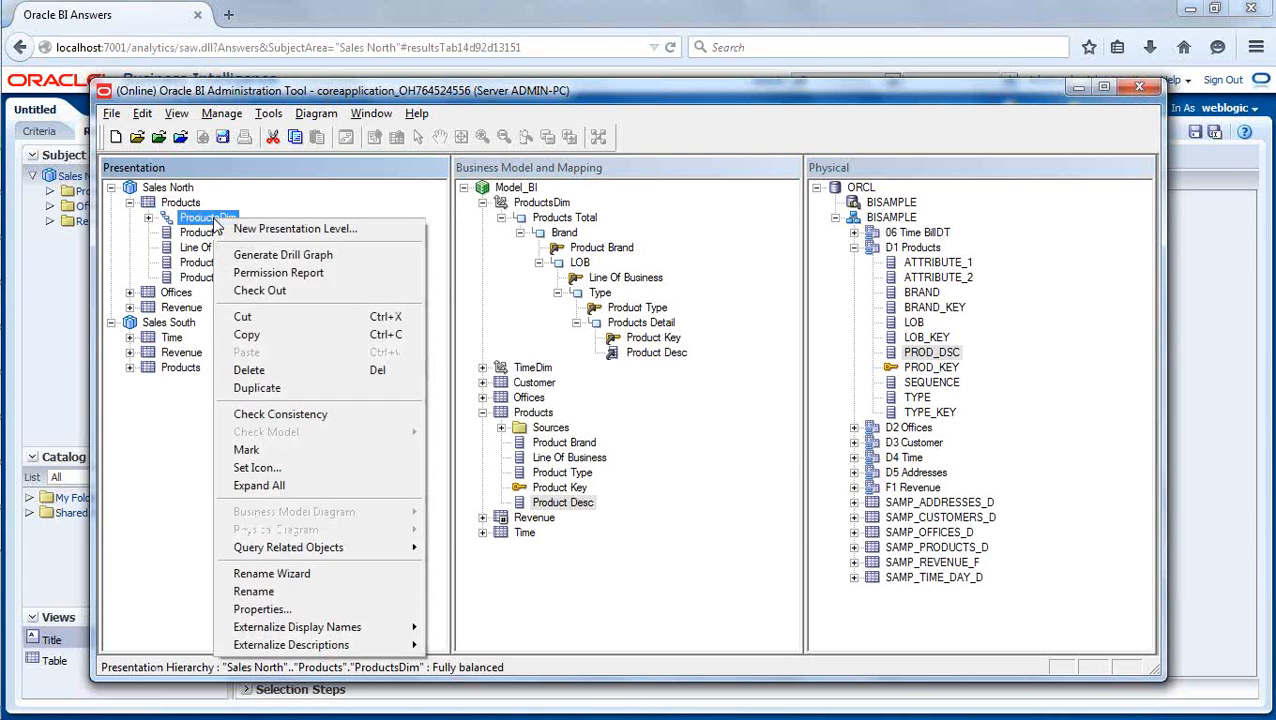
{"action": "left_click", "coordinate": [320, 370]}
{"action": "left_click", "coordinate": [624, 429]}
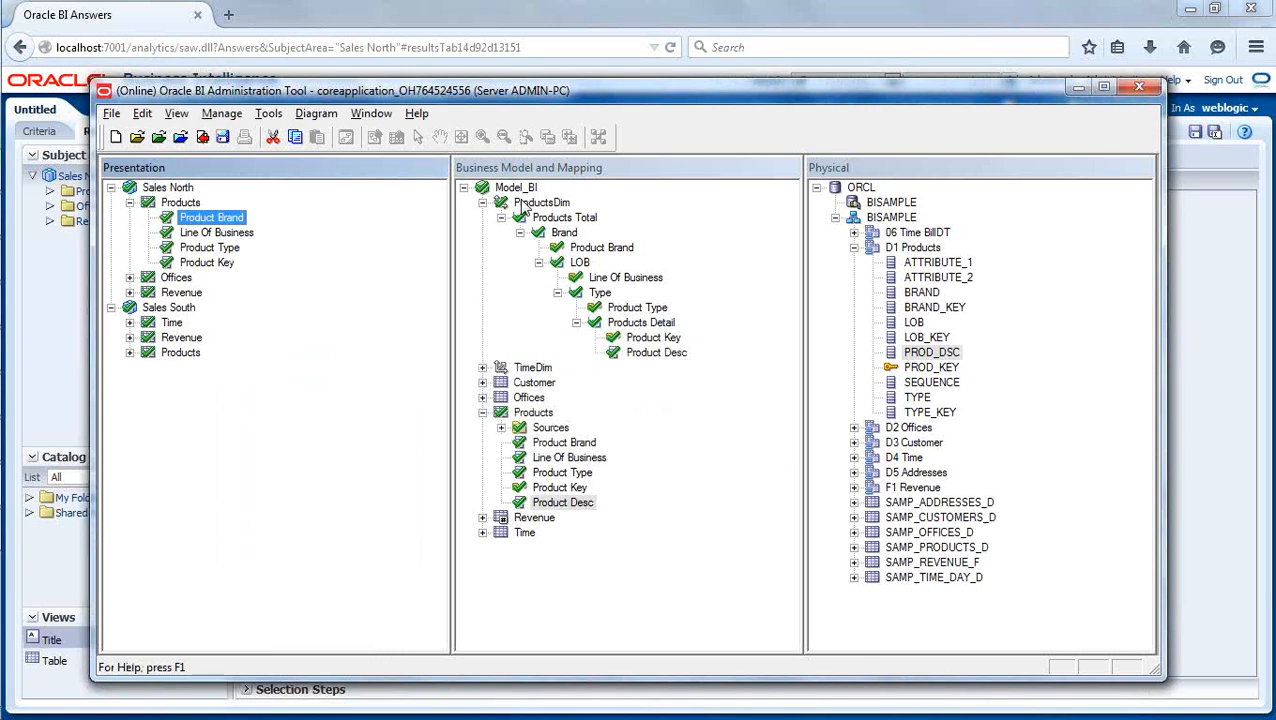
- Add the ProductsDim dimension from Model_BI to the Products presentation table in Sales North and expand the hierarchy
{"action": "left_click_drag", "start_coordinate": [536, 205], "coordinate": [192, 222]}
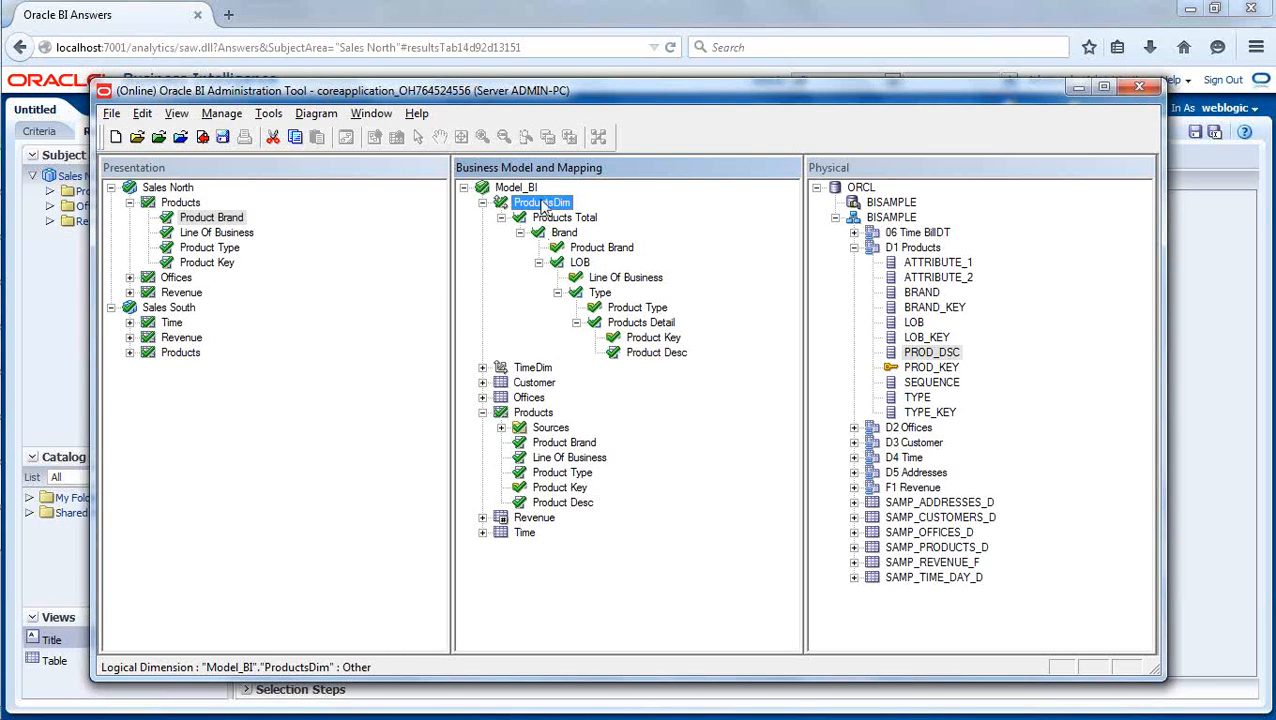
{"action": "left_click_drag", "start_coordinate": [538, 208], "coordinate": [187, 204]}
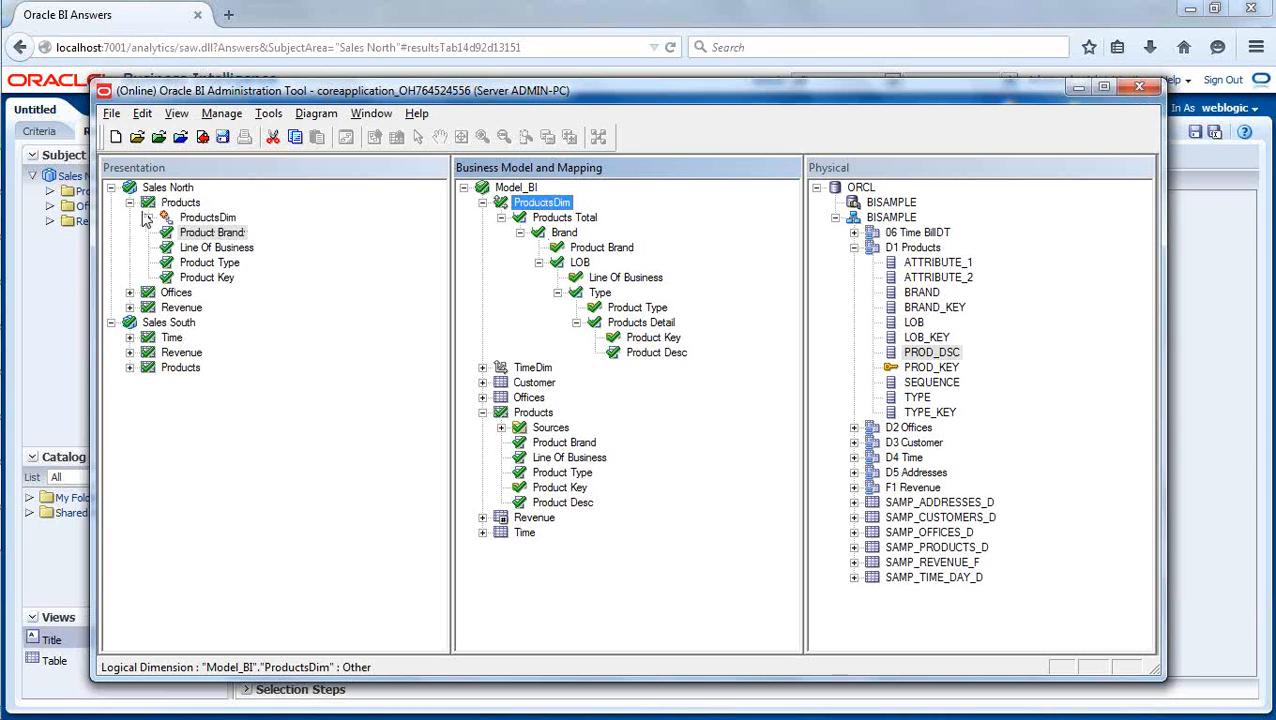
{"action": "left_click", "coordinate": [149, 219]}
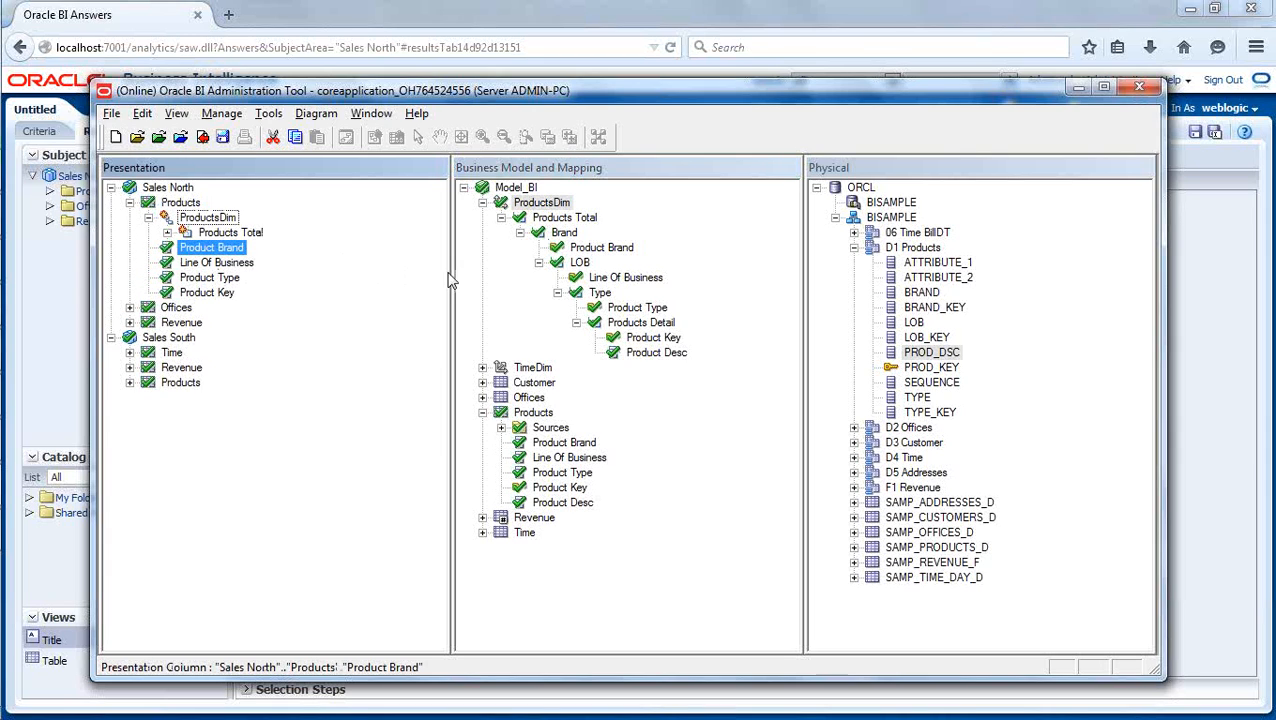
- Check in the changes with a global consistency check, close the check results and save the repository
{"action": "left_click", "coordinate": [203, 140]}
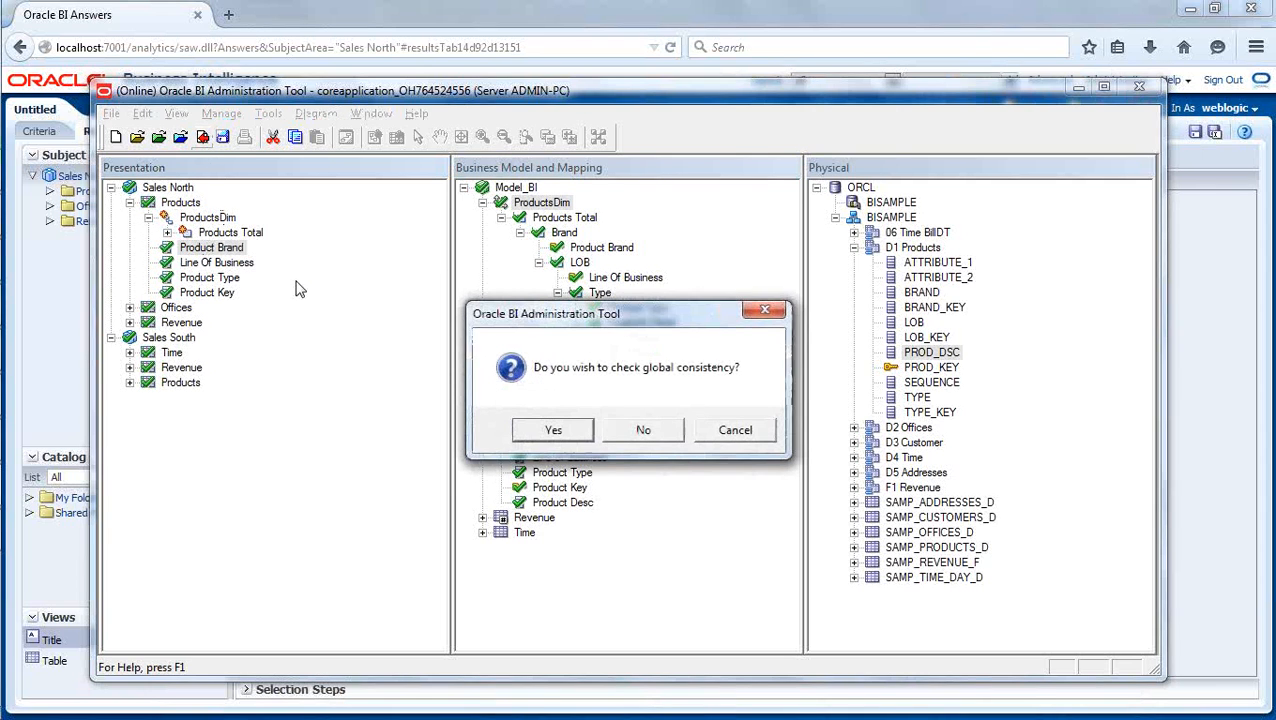
{"action": "left_click", "coordinate": [540, 432]}
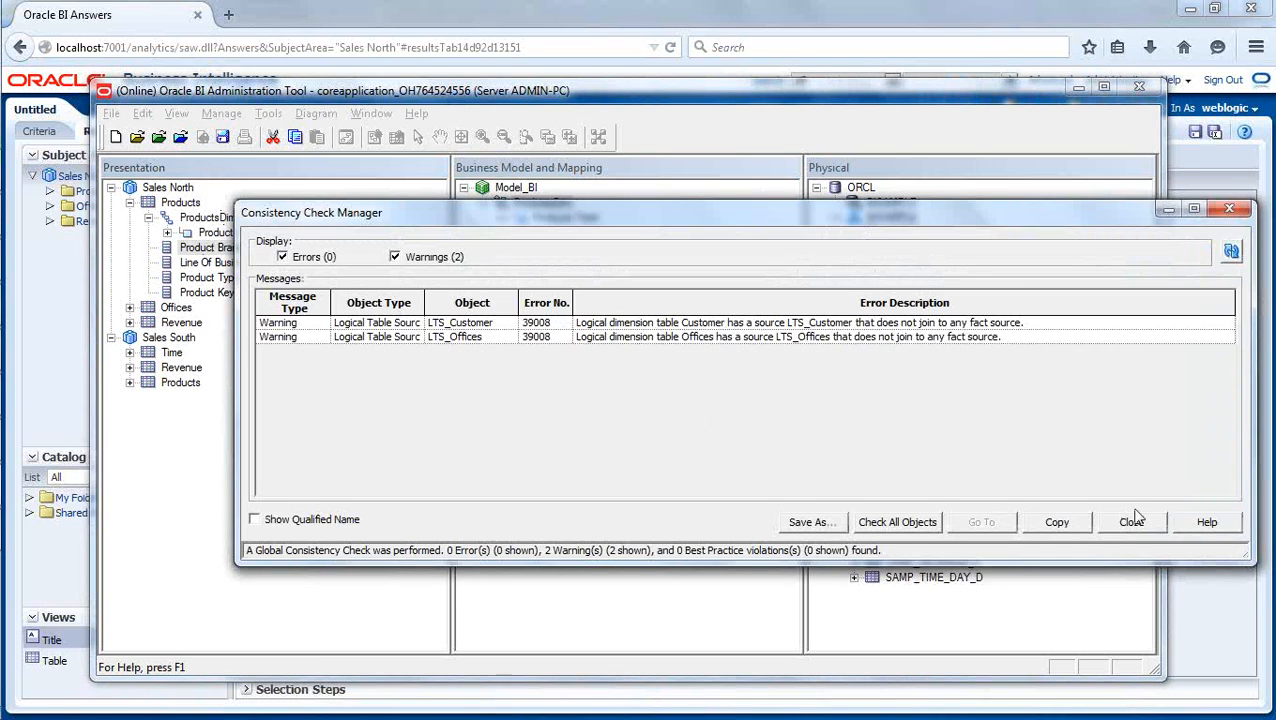
{"action": "left_click", "coordinate": [1133, 522]}
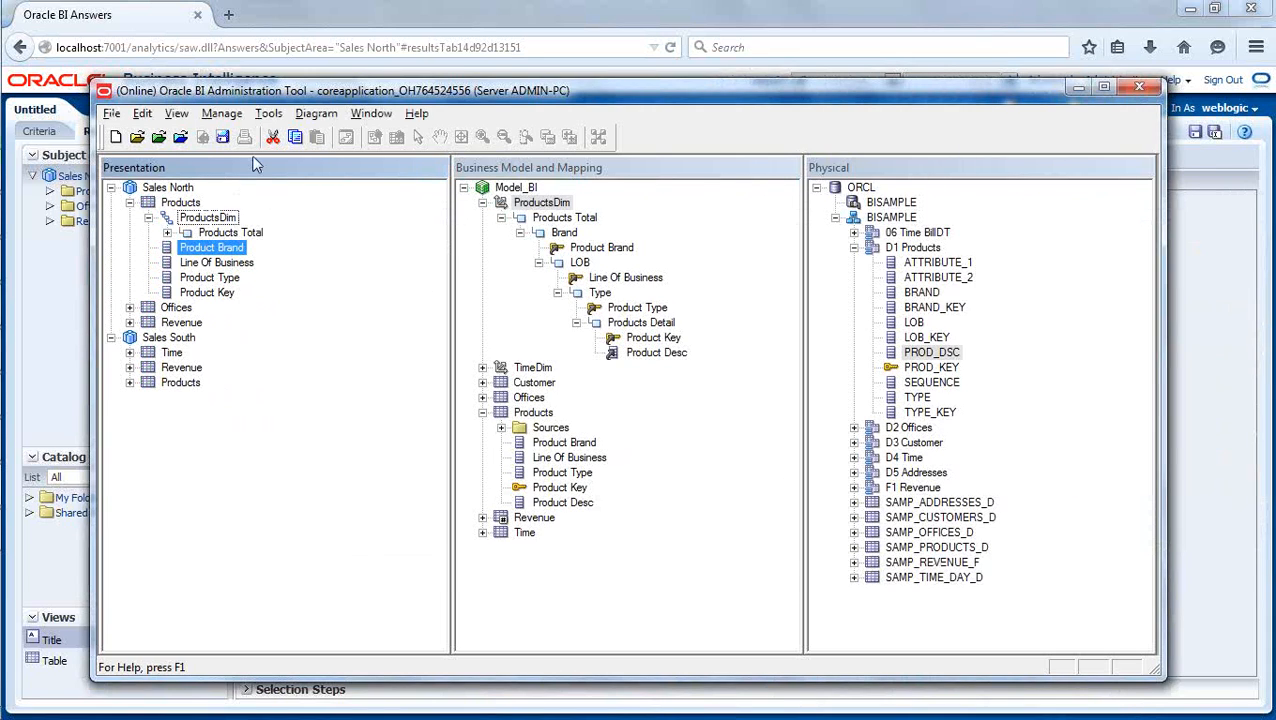
{"action": "left_click", "coordinate": [328, 492]}
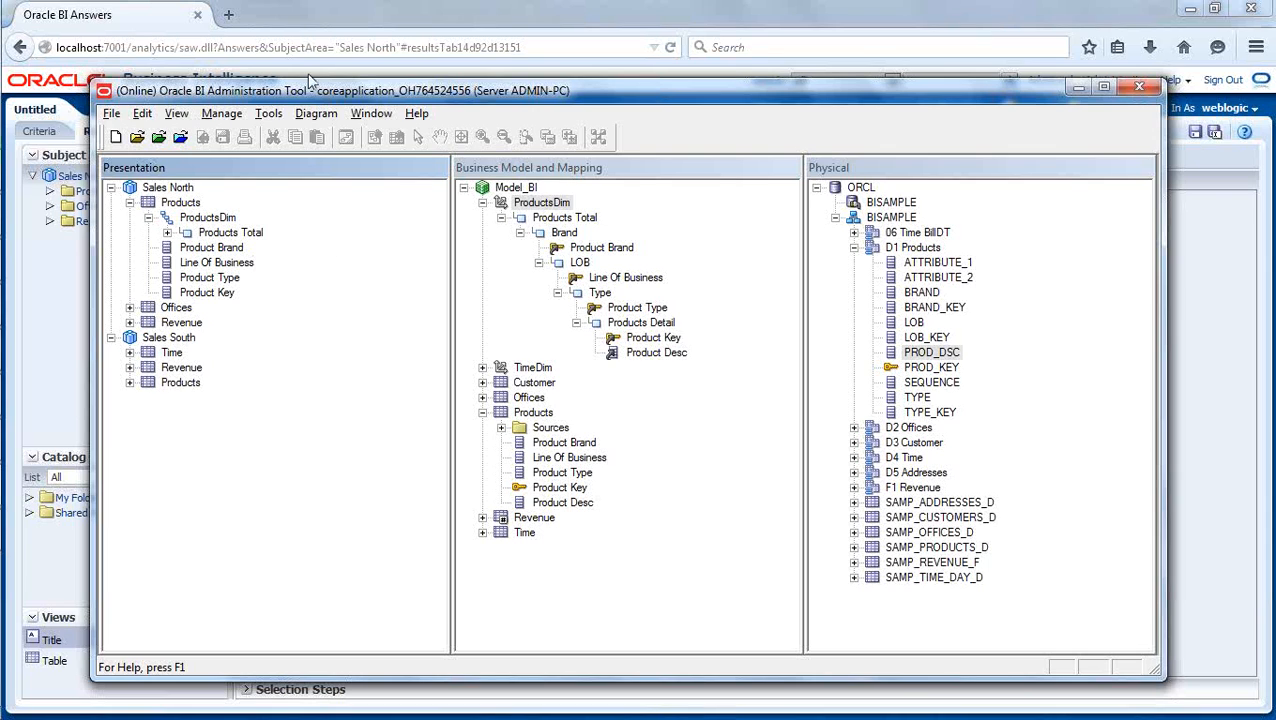
- Switch to Oracle BI Answers and go back from the BizTech product key drill-down to the brand-level results
{"action": "left_click", "coordinate": [328, 12]}
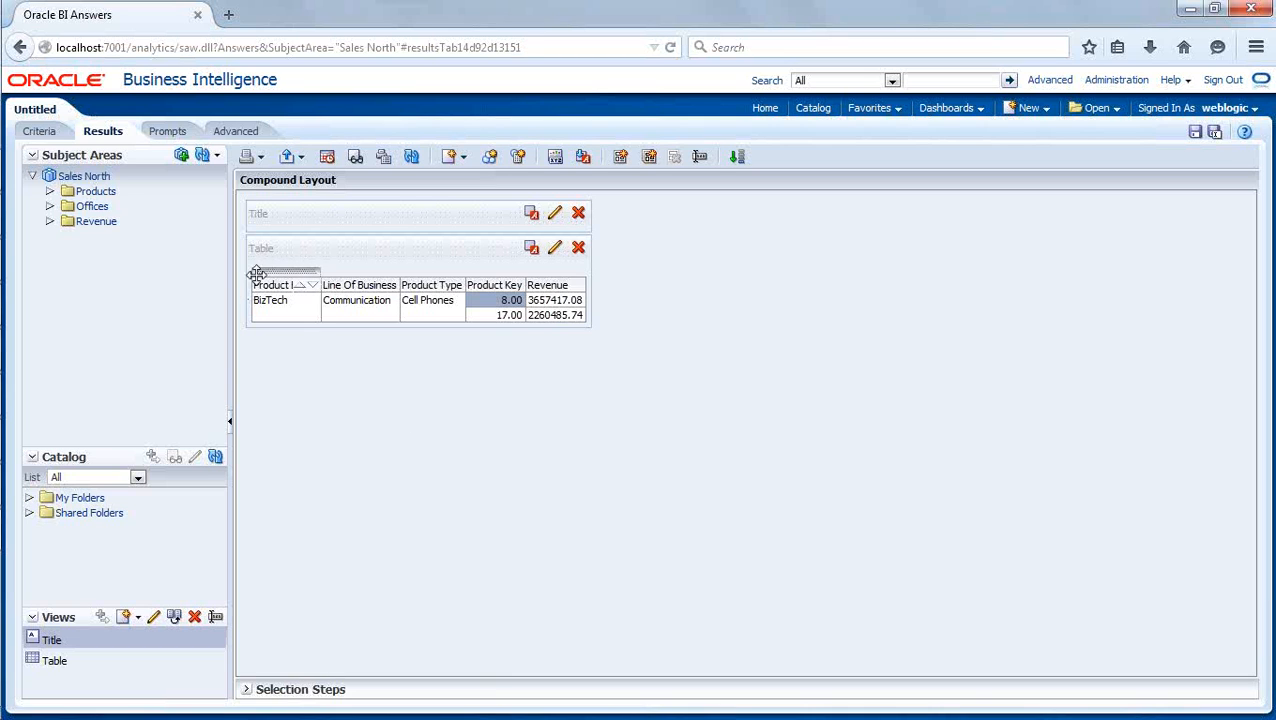
{"action": "left_click", "coordinate": [21, 47]}
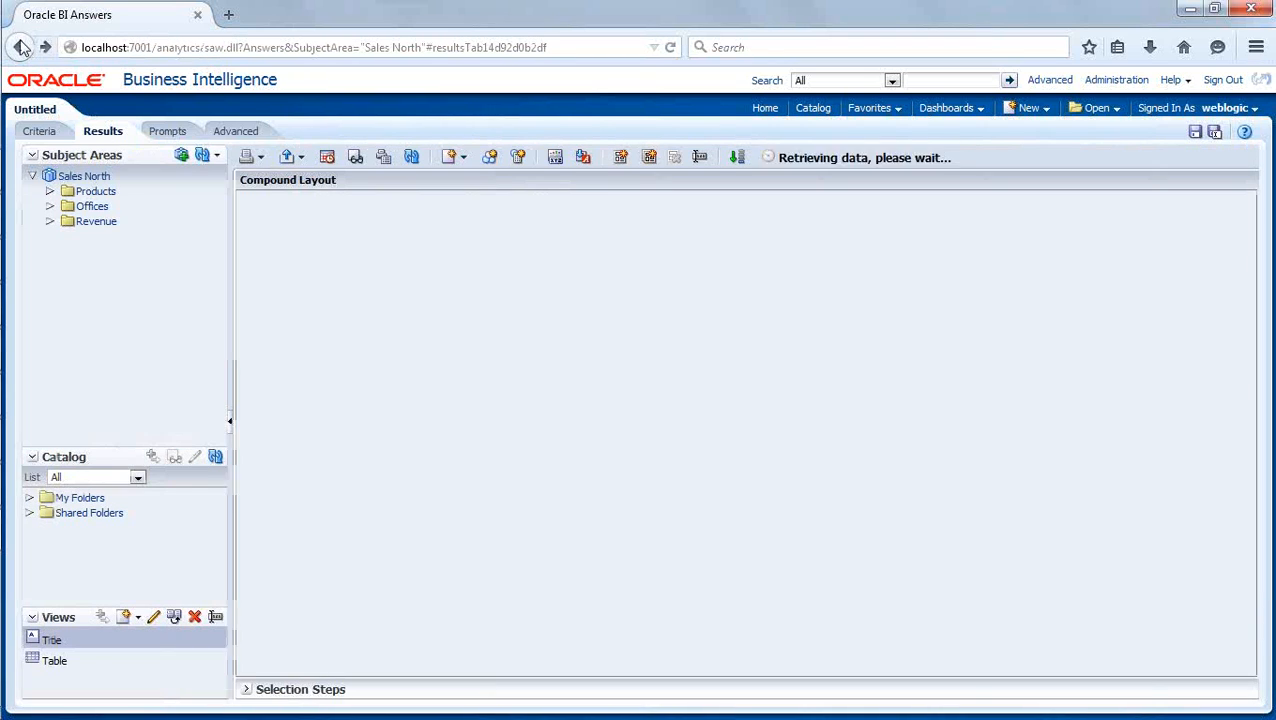
{"action": "left_click", "coordinate": [21, 47]}
{"action": "left_click", "coordinate": [21, 47]}
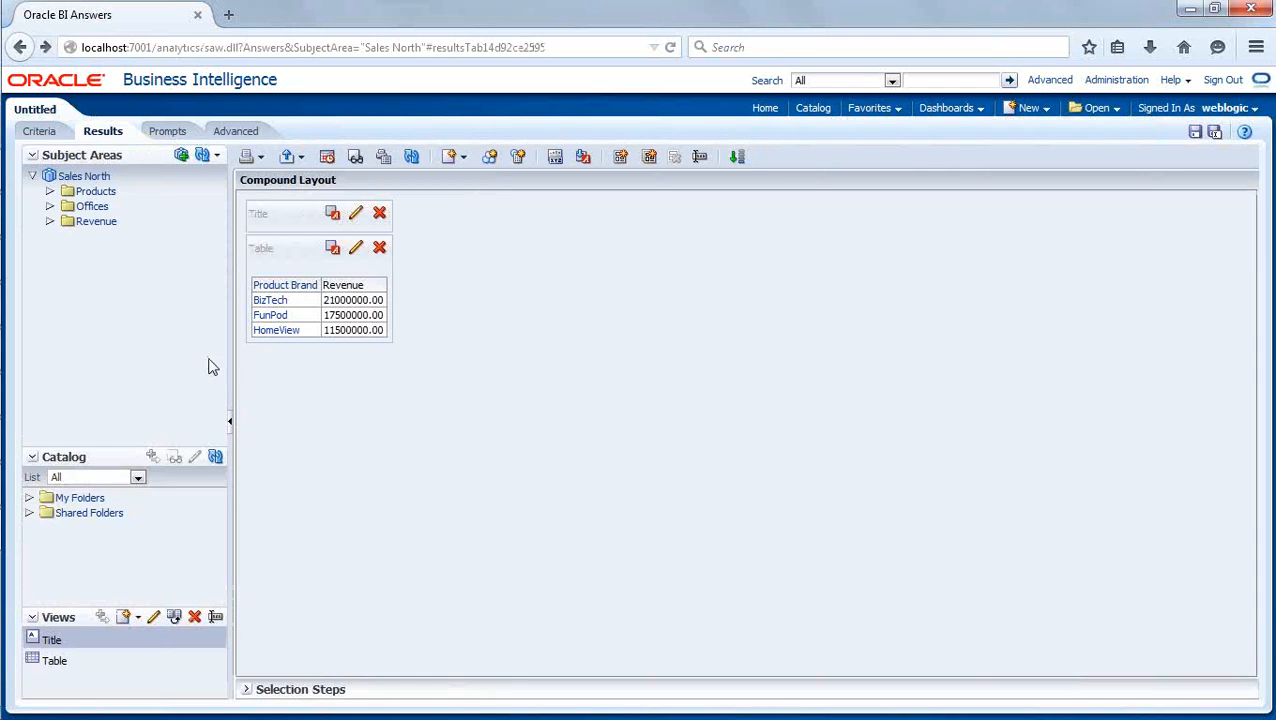
- Reload the server metadata for the Sales North subject area
{"action": "left_click", "coordinate": [214, 158]}
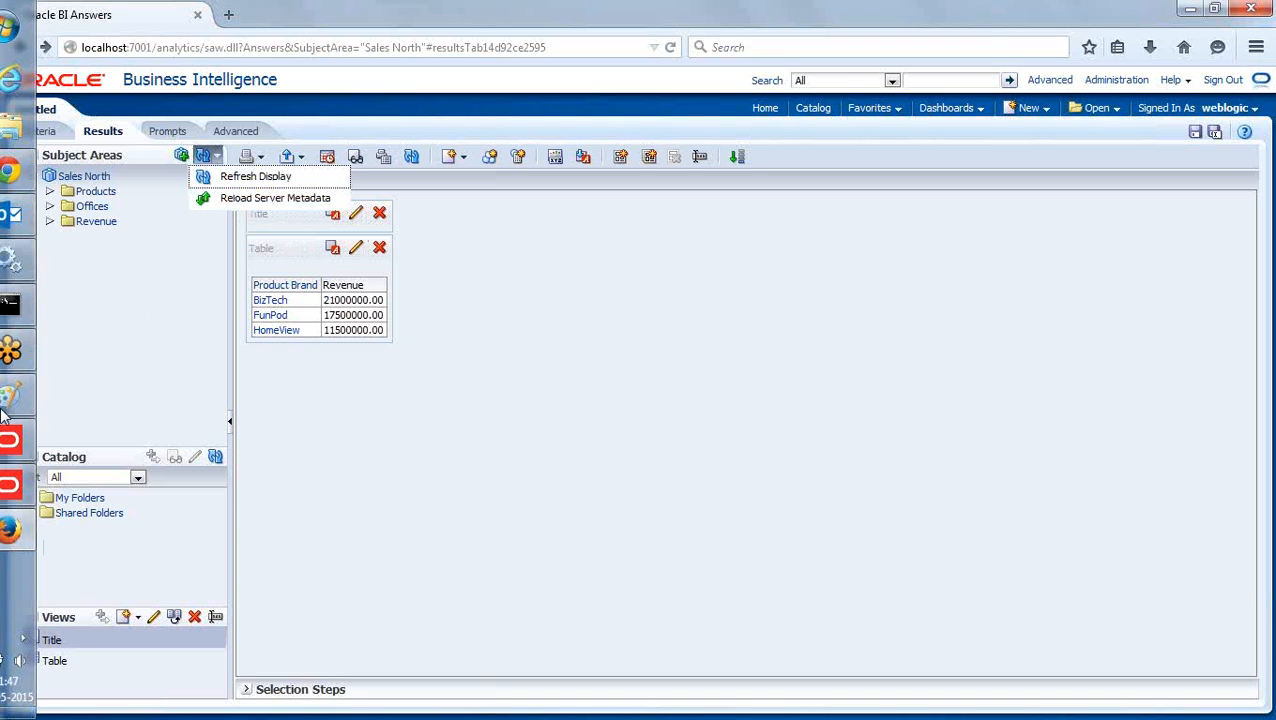
{"action": "left_click", "coordinate": [28, 485]}
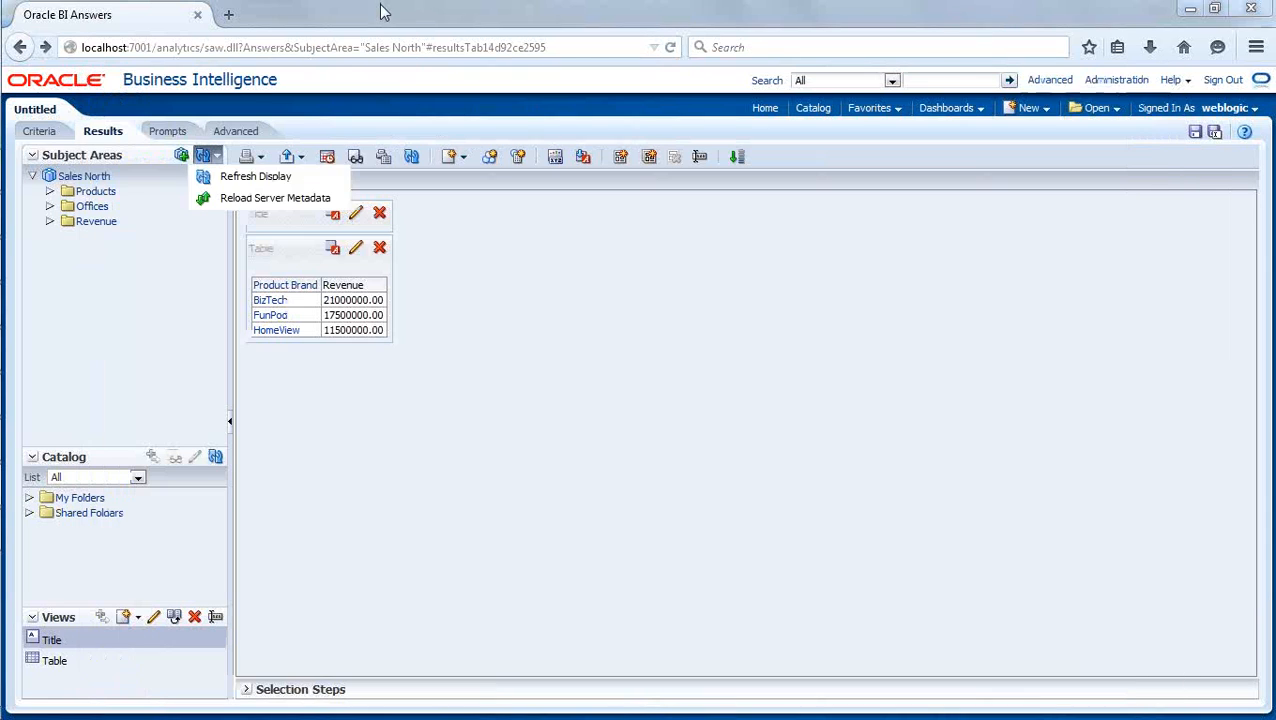
{"action": "left_click", "coordinate": [535, 387]}
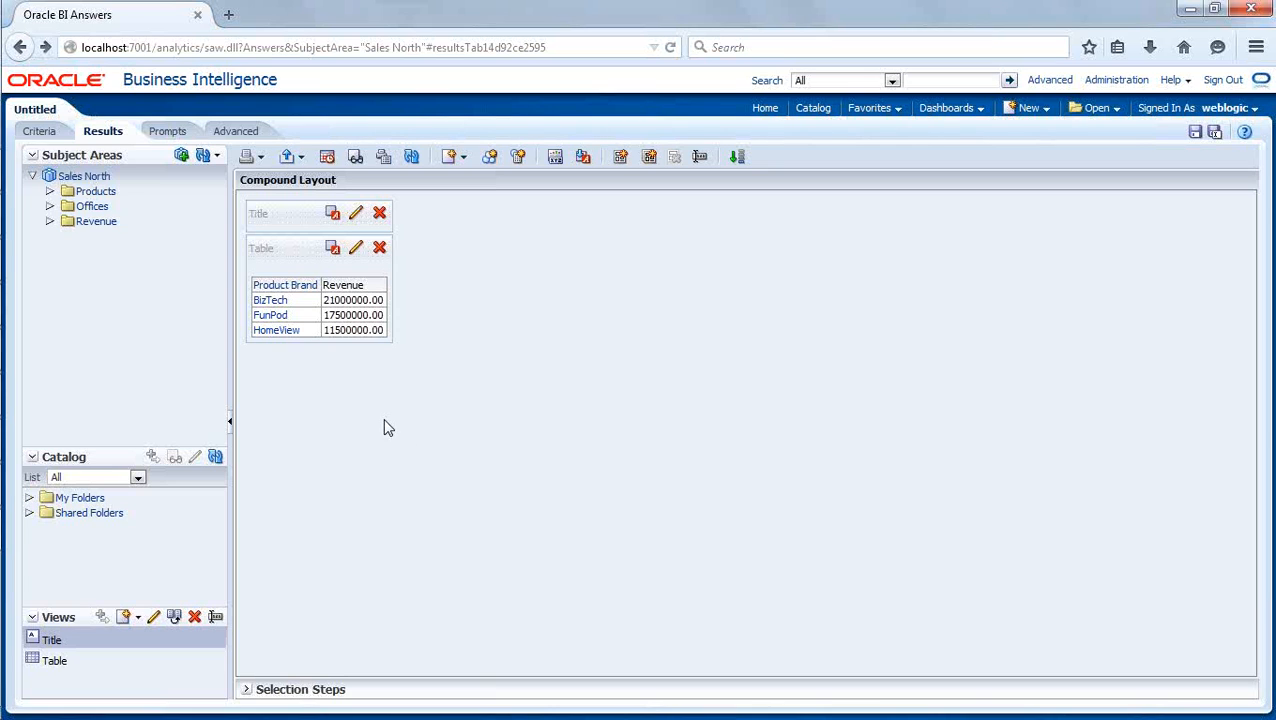
{"action": "left_click", "coordinate": [216, 156]}
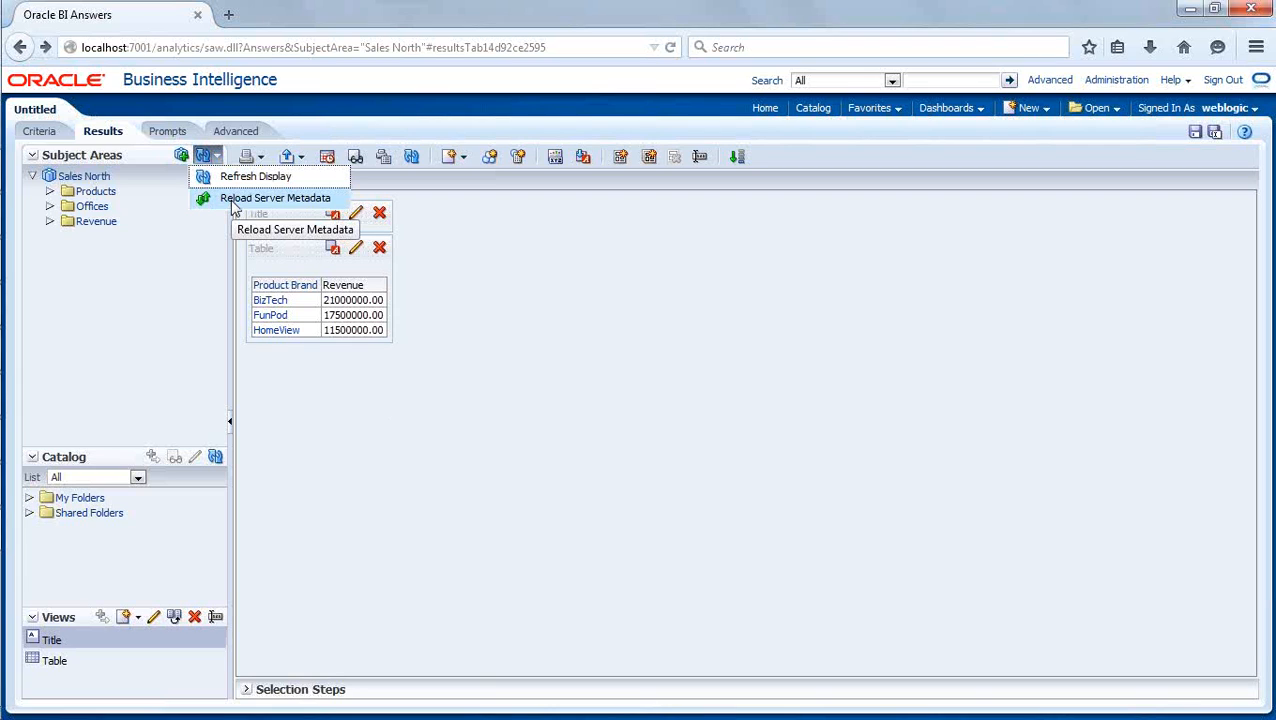
{"action": "left_click", "coordinate": [232, 207]}
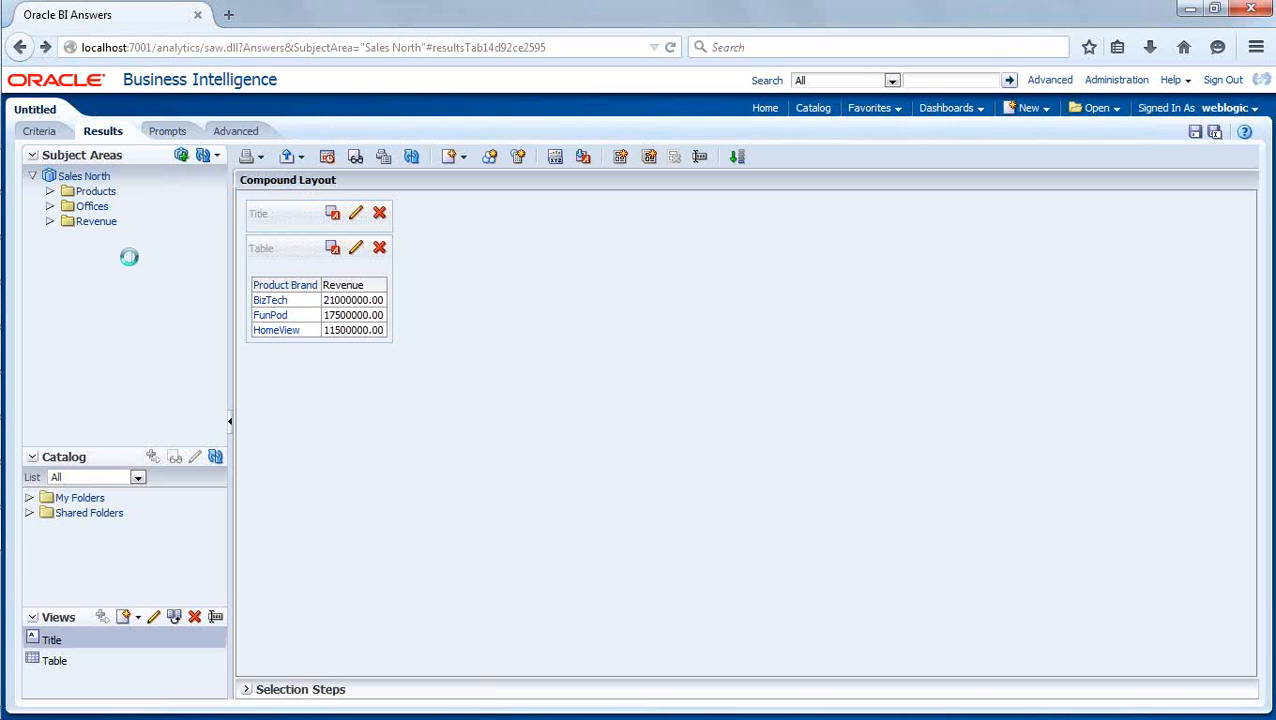
- Examine the Products folder in Sales North, following the ProductsDim hierarchy through HomeView and TV to the Plasma product level
{"action": "left_click", "coordinate": [50, 192]}
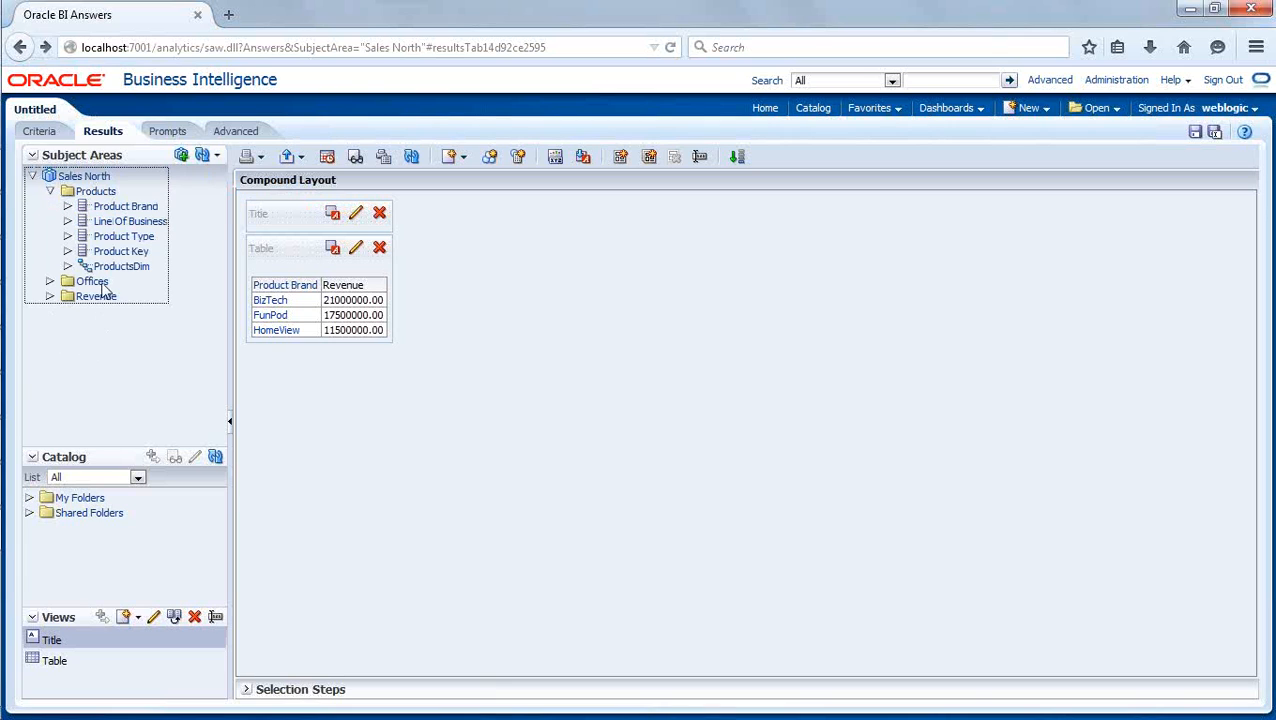
{"action": "left_click", "coordinate": [68, 207]}
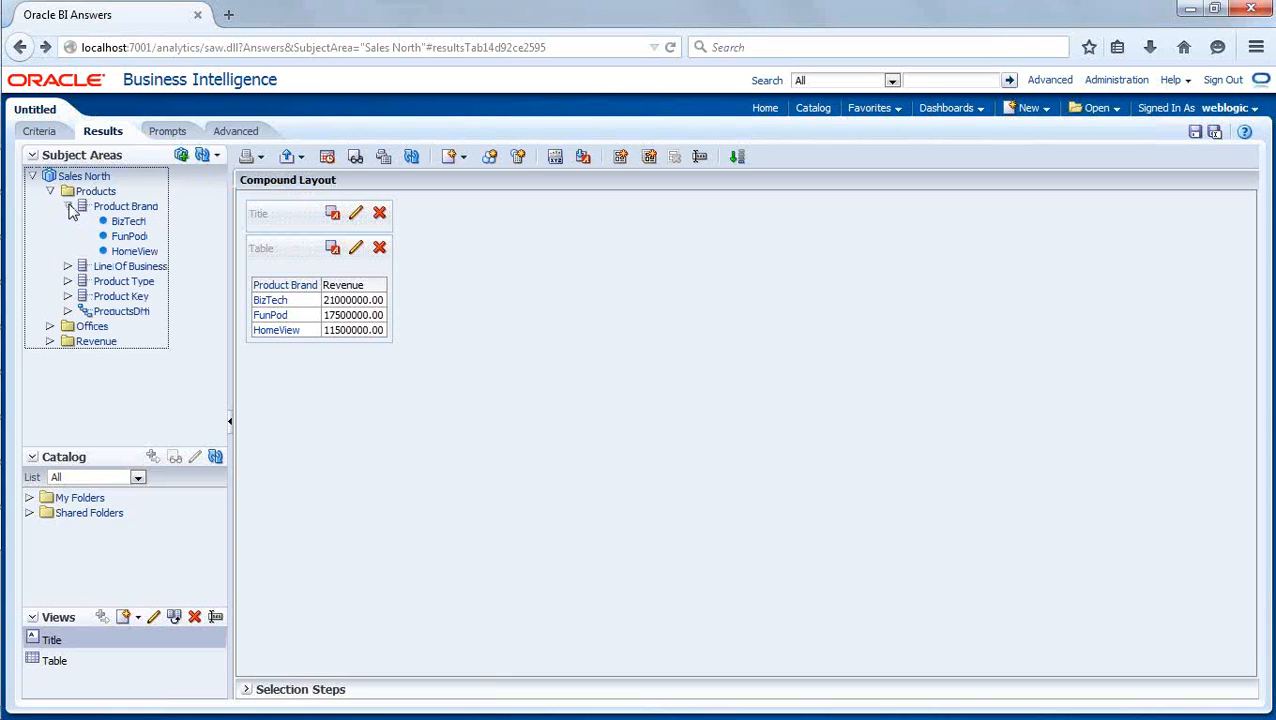
{"action": "left_click", "coordinate": [68, 207]}
{"action": "left_click", "coordinate": [68, 266]}
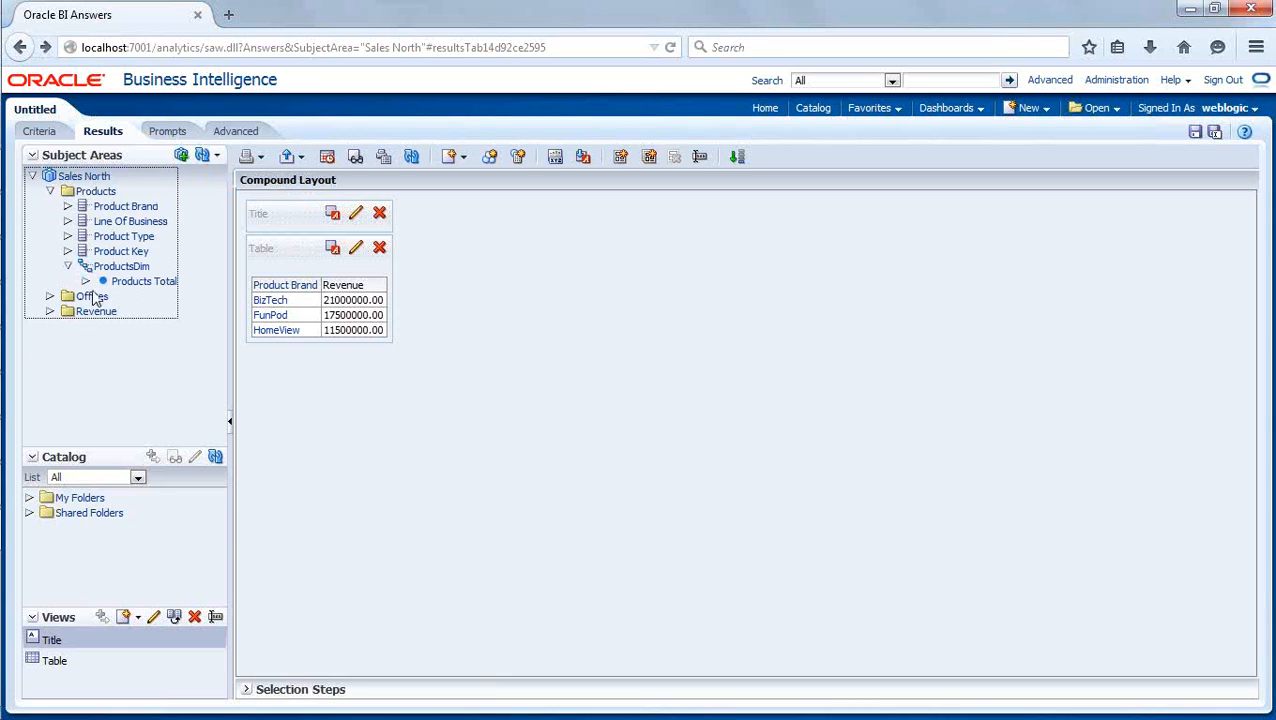
{"action": "left_click", "coordinate": [86, 281]}
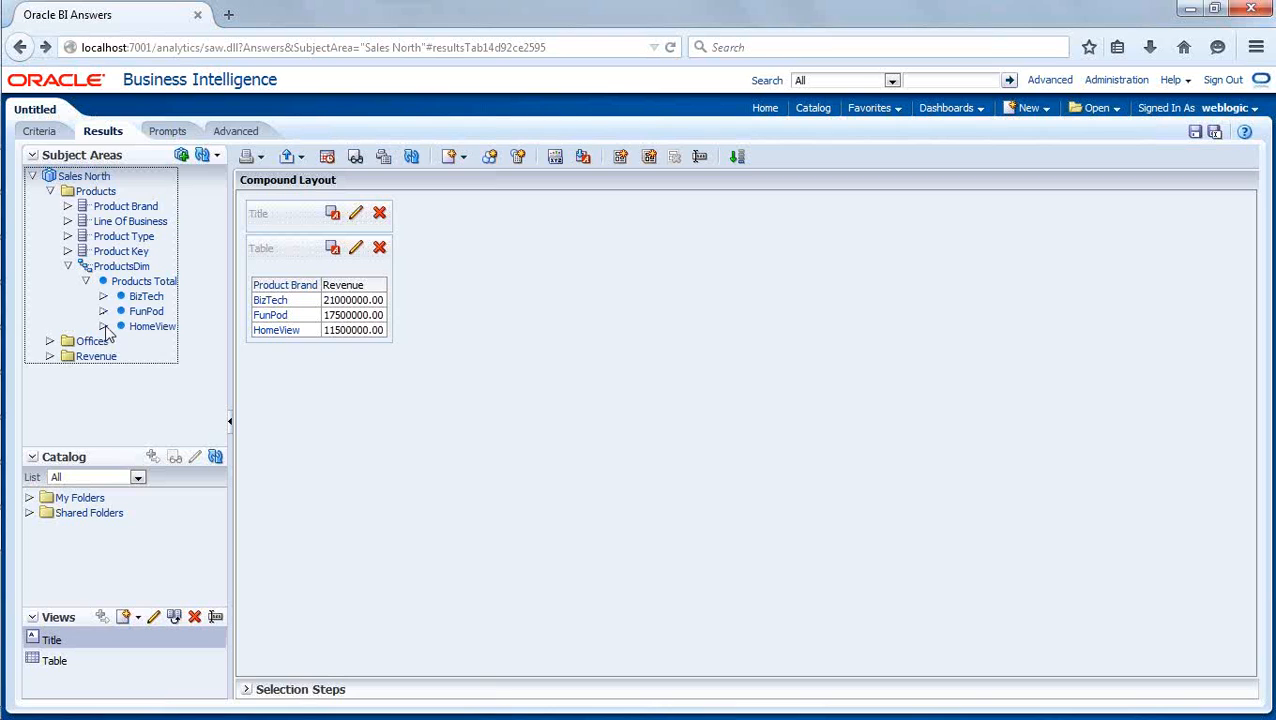
{"action": "left_click", "coordinate": [104, 327]}
{"action": "left_click", "coordinate": [122, 357]}
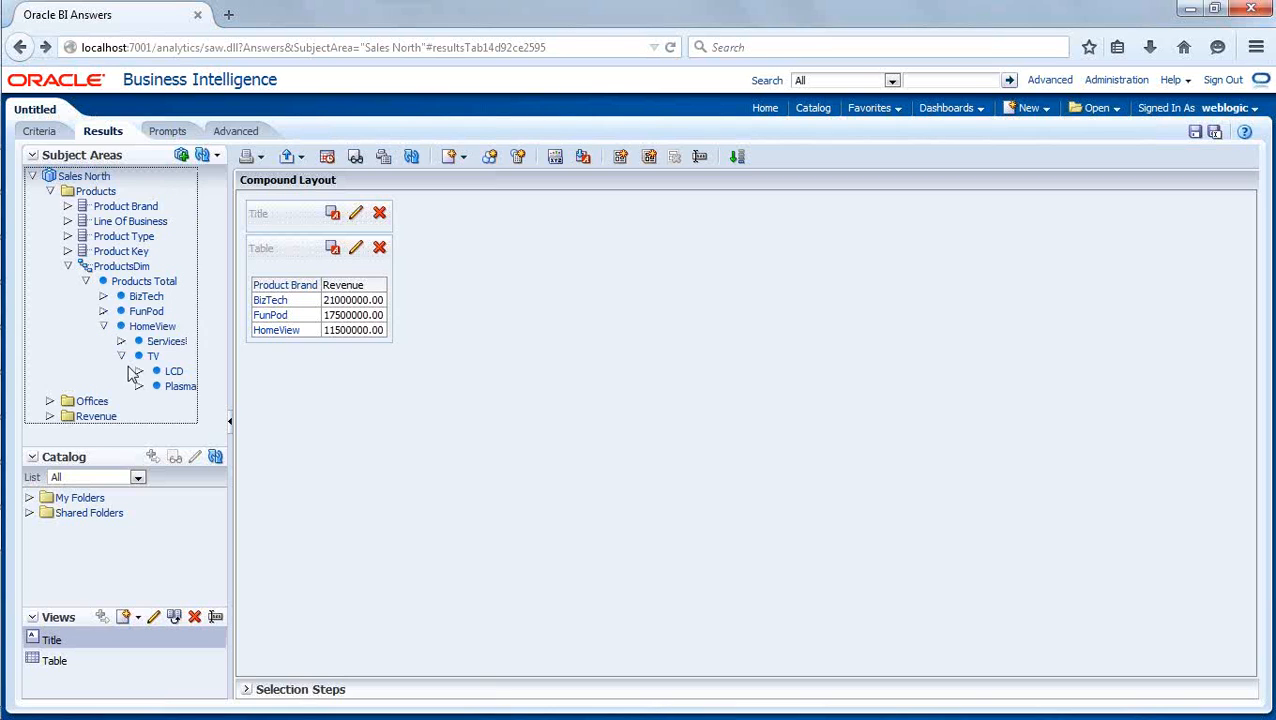
{"action": "left_click", "coordinate": [140, 387]}
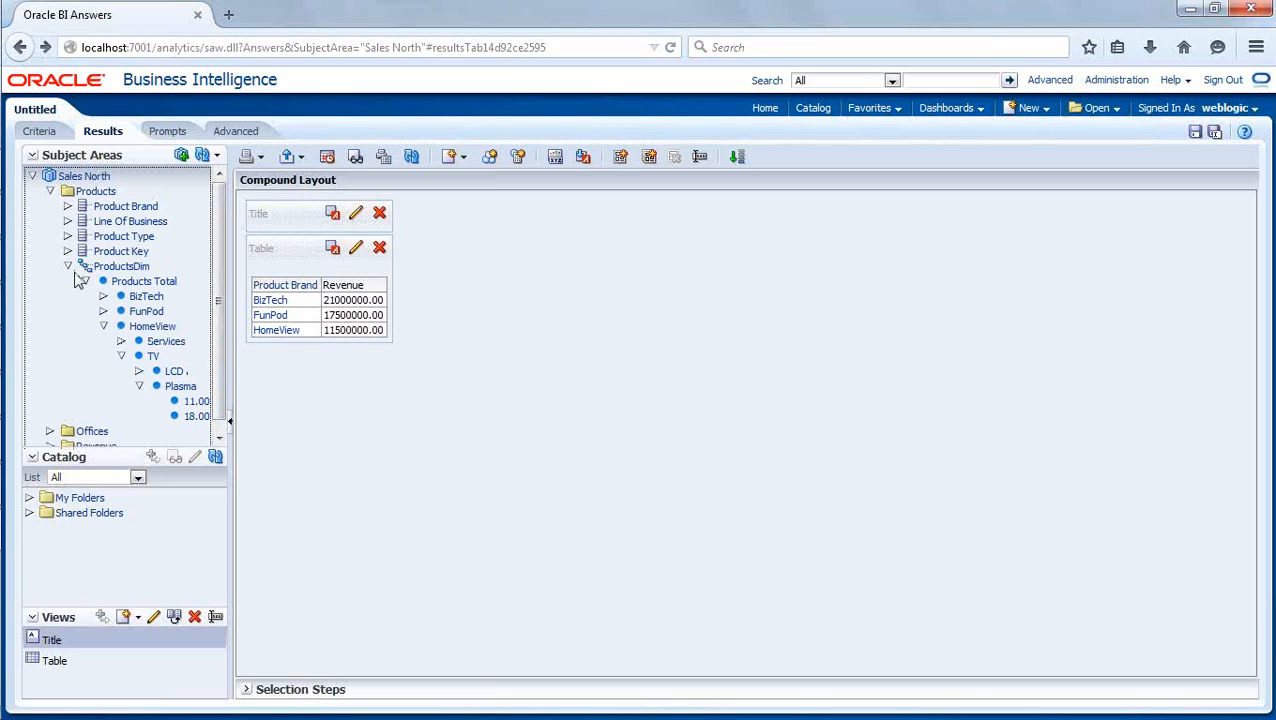
{"action": "left_click", "coordinate": [68, 267]}
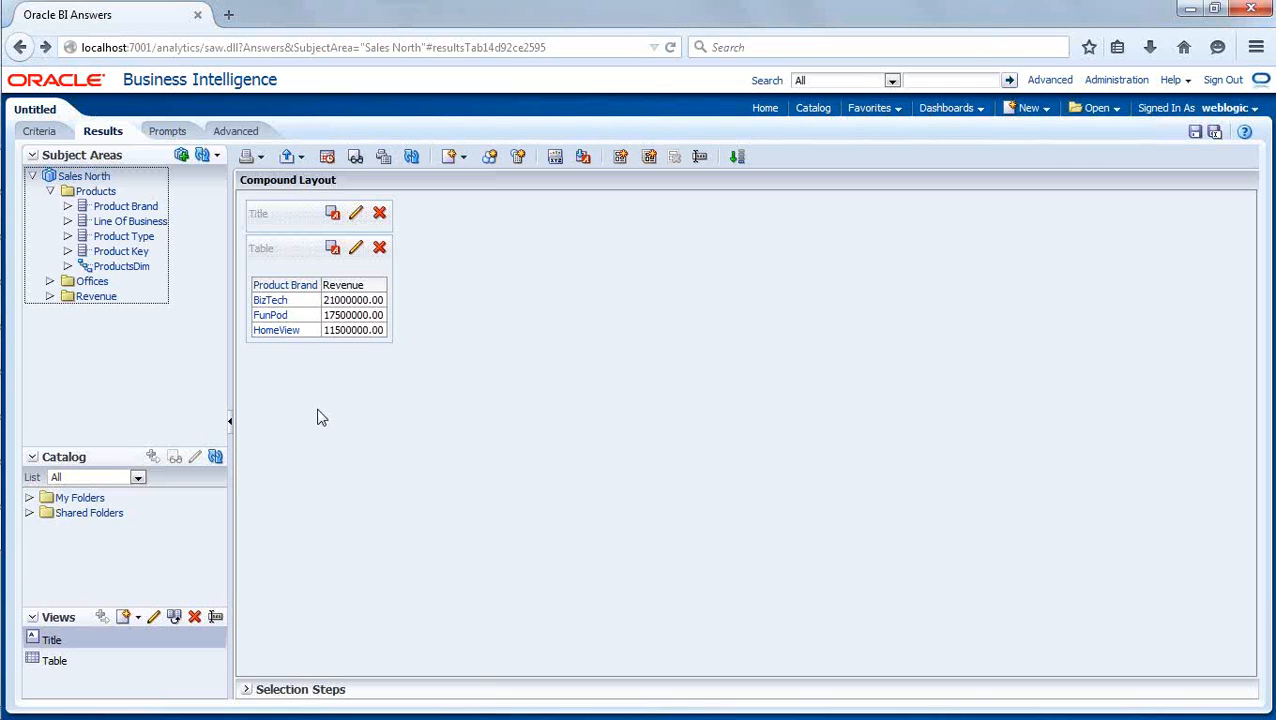
- Refresh the results and drill from BizTech through Communication and Cell Phones to the product key level
{"action": "left_click", "coordinate": [412, 158]}
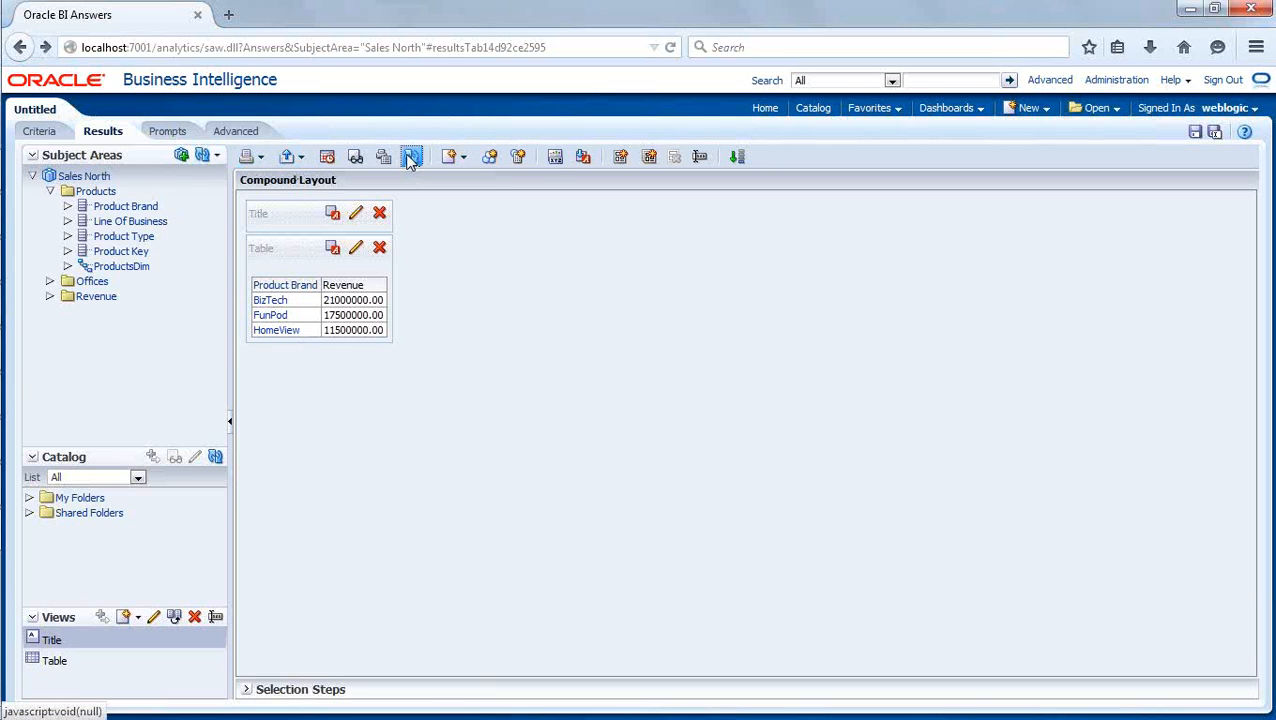
{"action": "left_click", "coordinate": [272, 302]}
{"action": "left_click", "coordinate": [357, 302]}
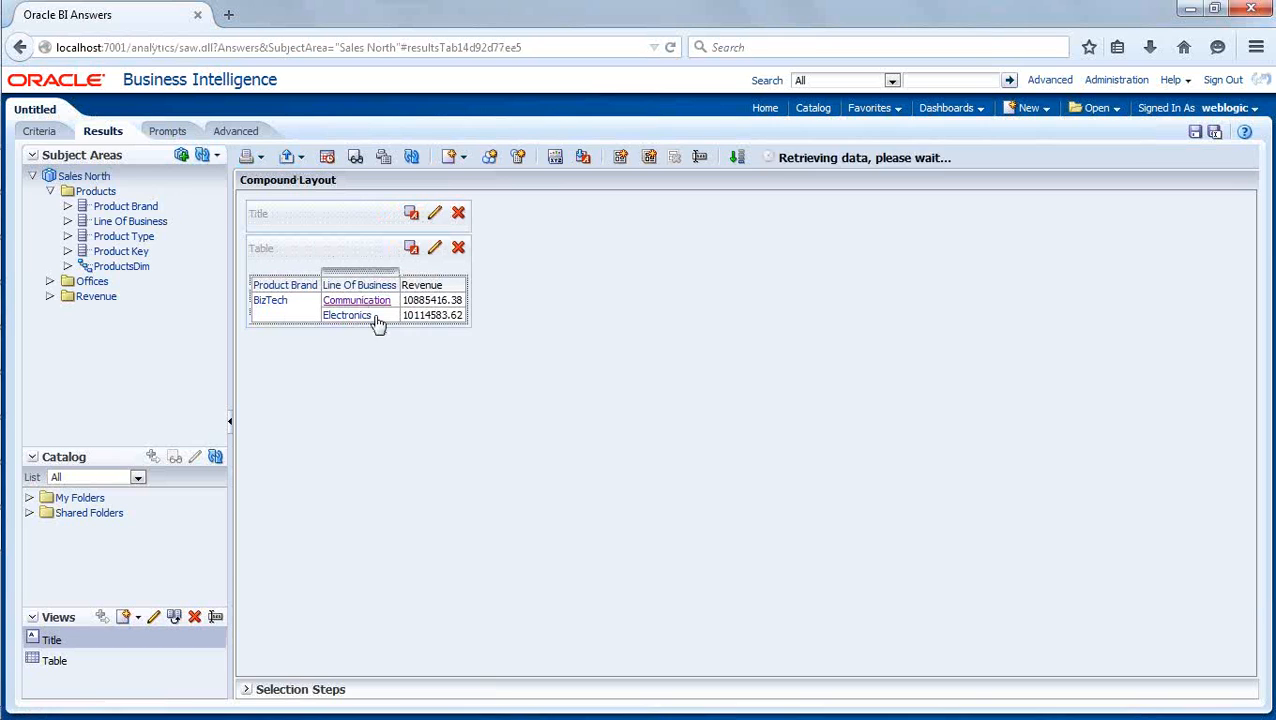
{"action": "left_click", "coordinate": [441, 302]}
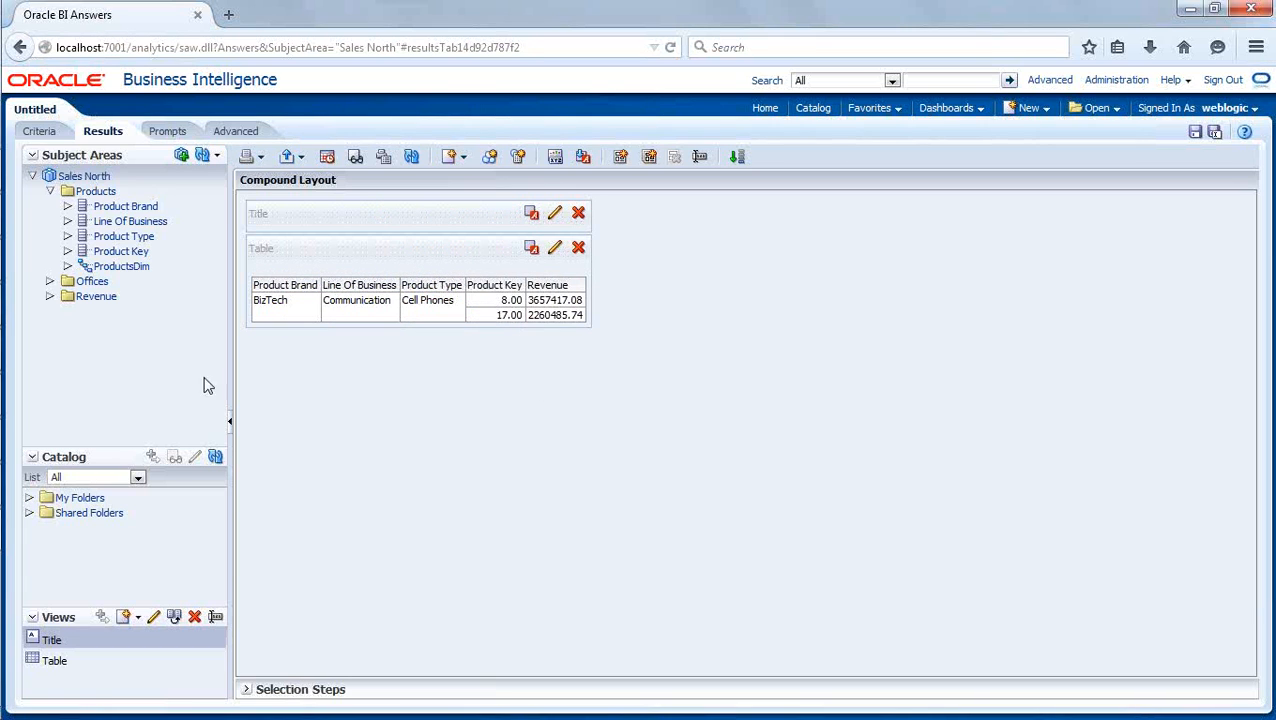
- Switch to the Oracle BI Administration Tool and add Product Desc to the Products Detail_Key of the Products Detail level
{"action": "mouse_move", "coordinate": [6, 390]}
{"action": "left_click", "coordinate": [47, 486]}
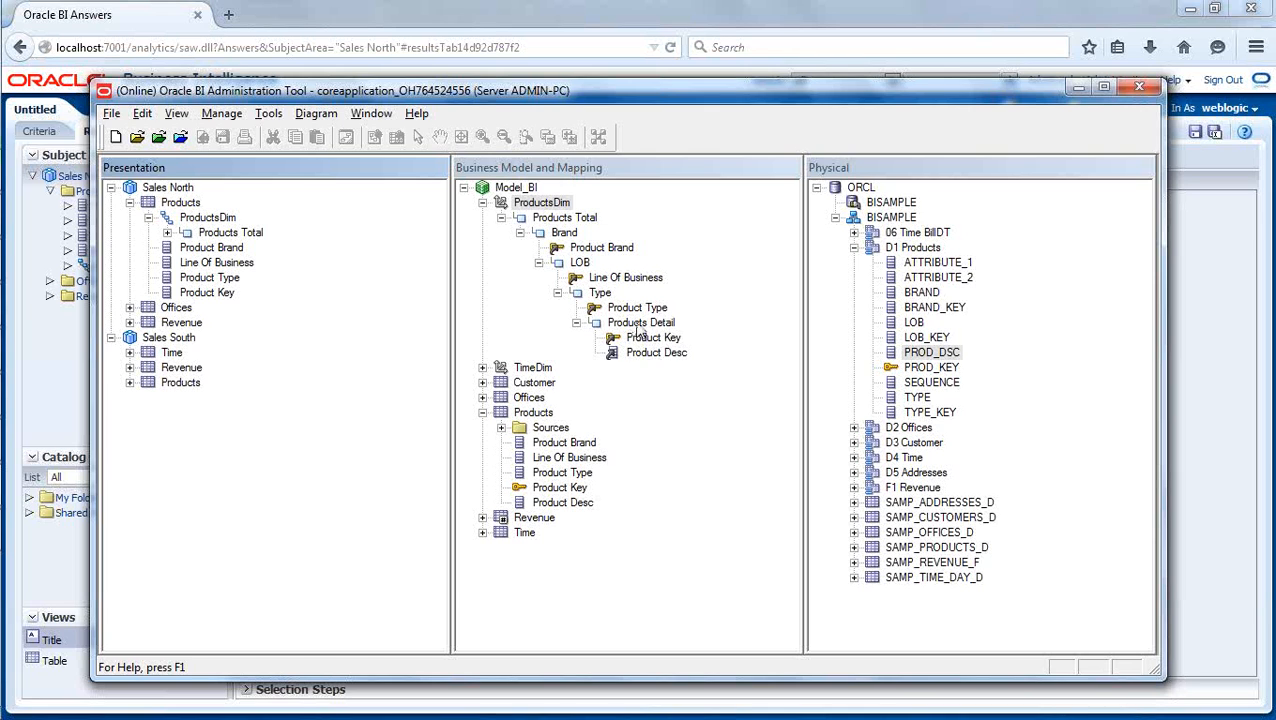
{"action": "double_click", "coordinate": [640, 322]}
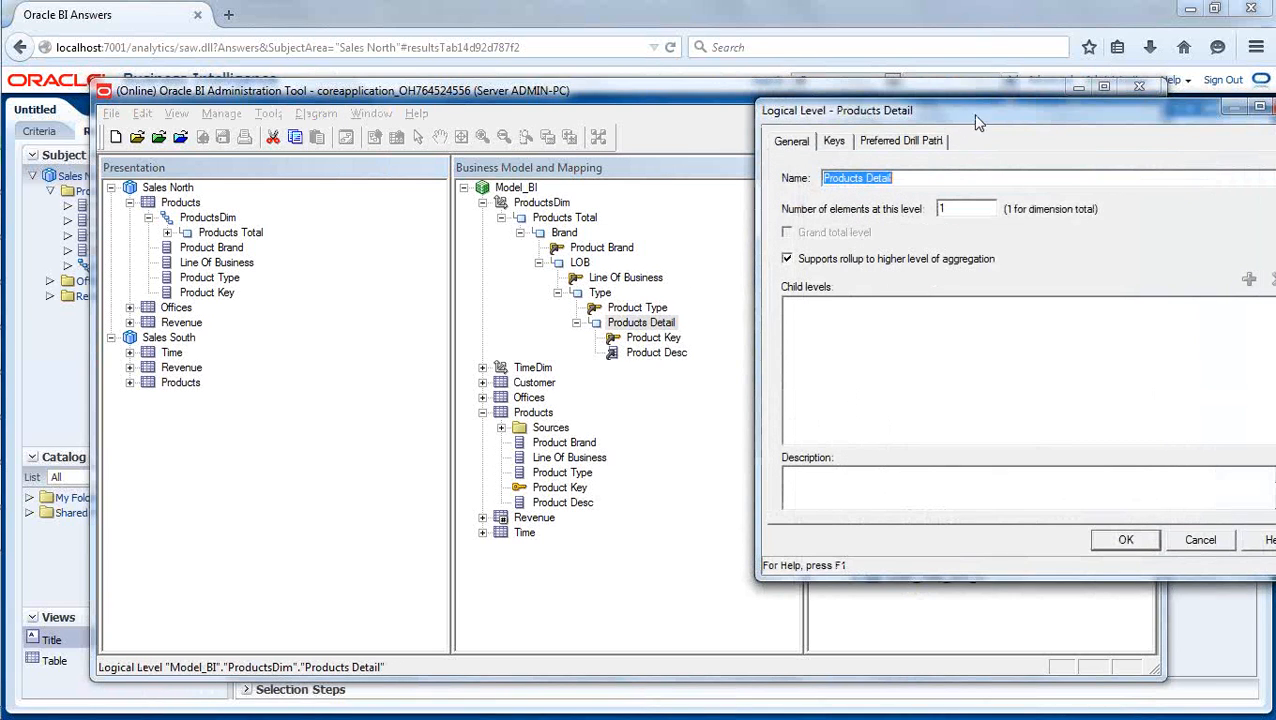
{"action": "left_click_drag", "start_coordinate": [978, 121], "coordinate": [633, 153]}
{"action": "left_click", "coordinate": [490, 174]}
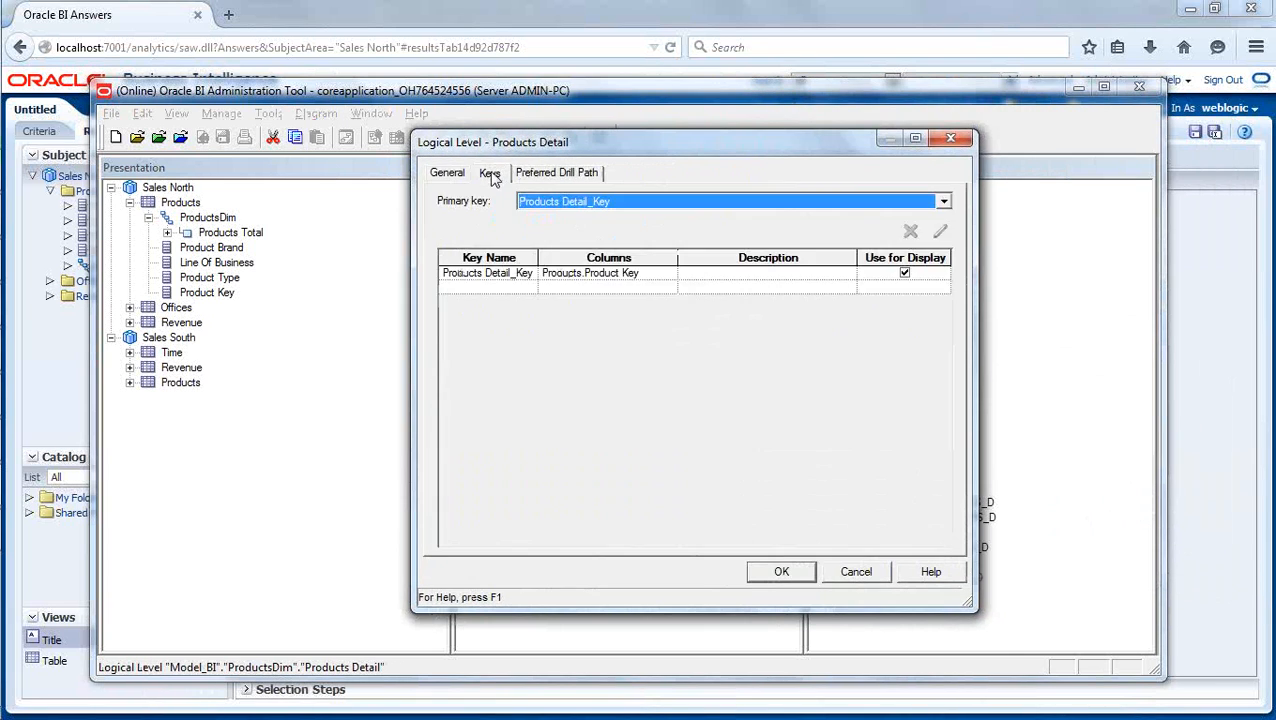
{"action": "left_click", "coordinate": [496, 273]}
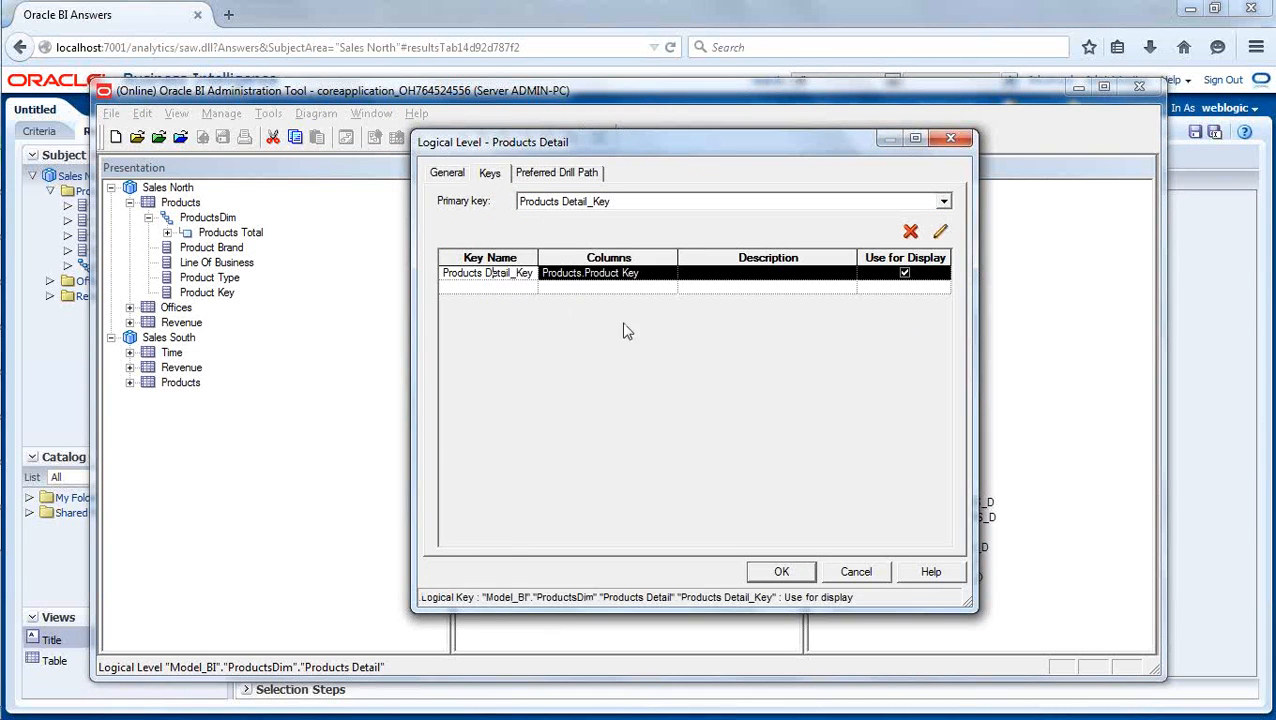
{"action": "left_click", "coordinate": [939, 232]}
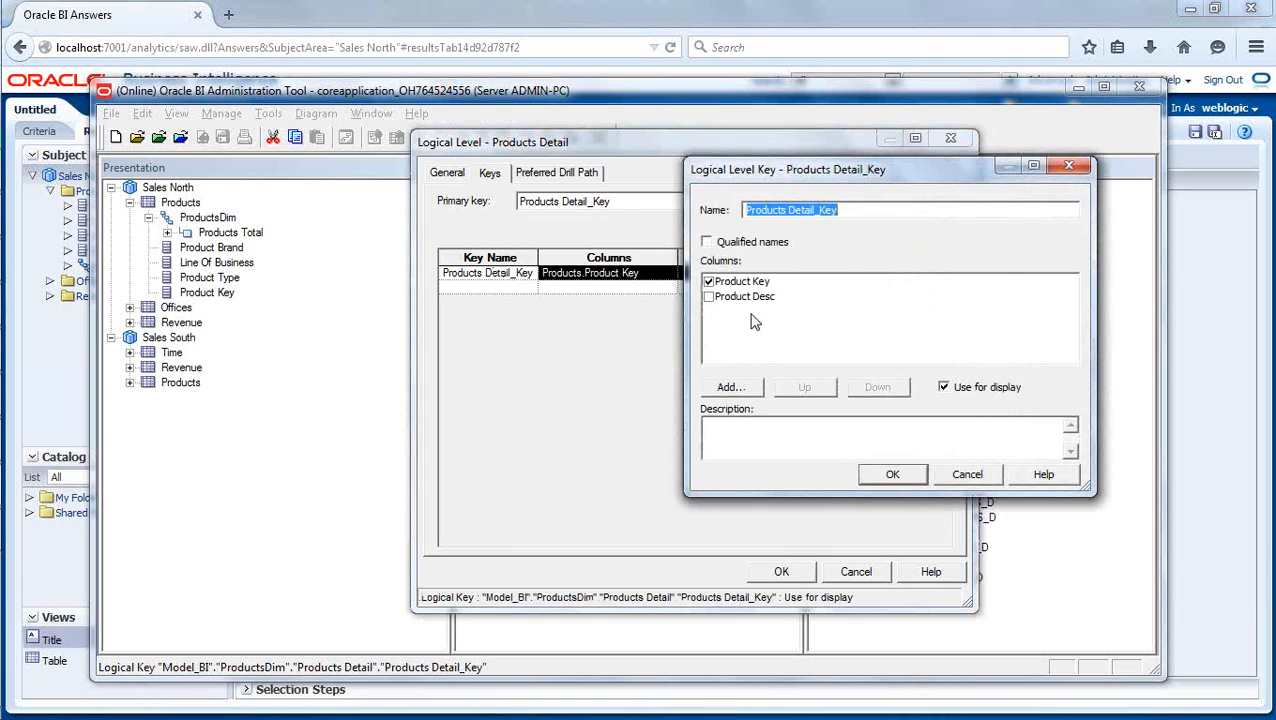
{"action": "left_click", "coordinate": [708, 297]}
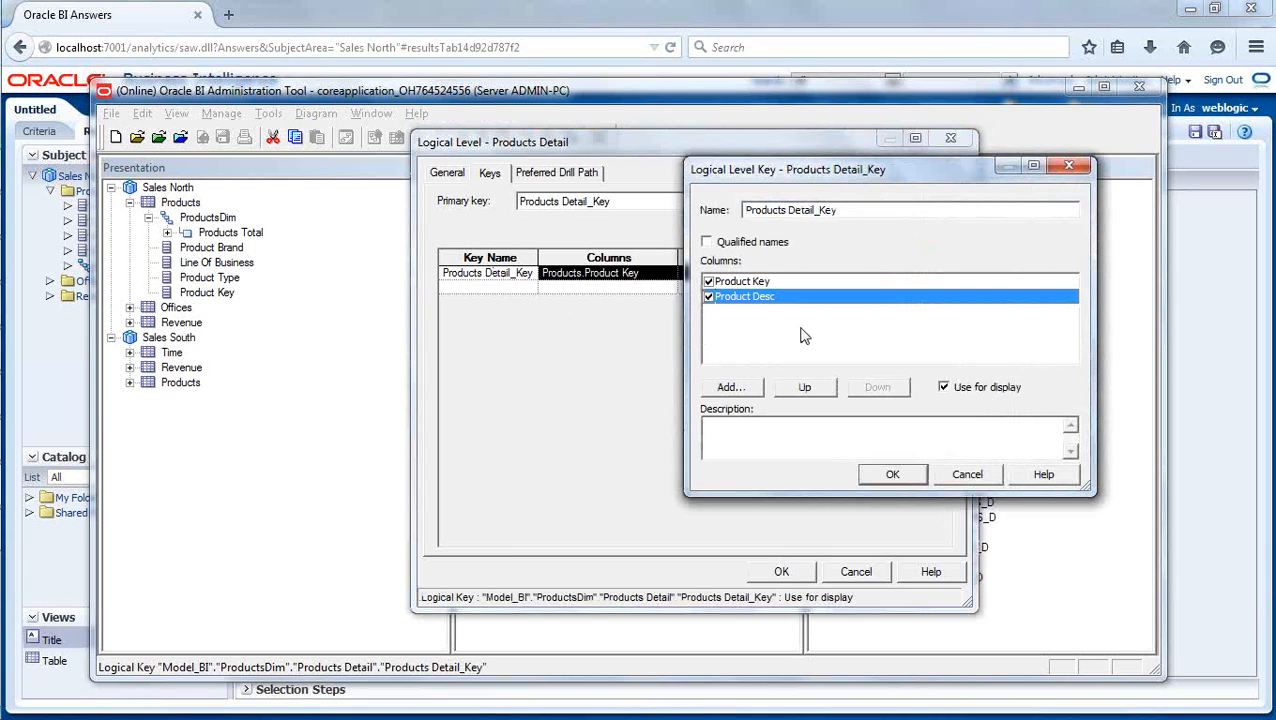
{"action": "left_click", "coordinate": [890, 474]}
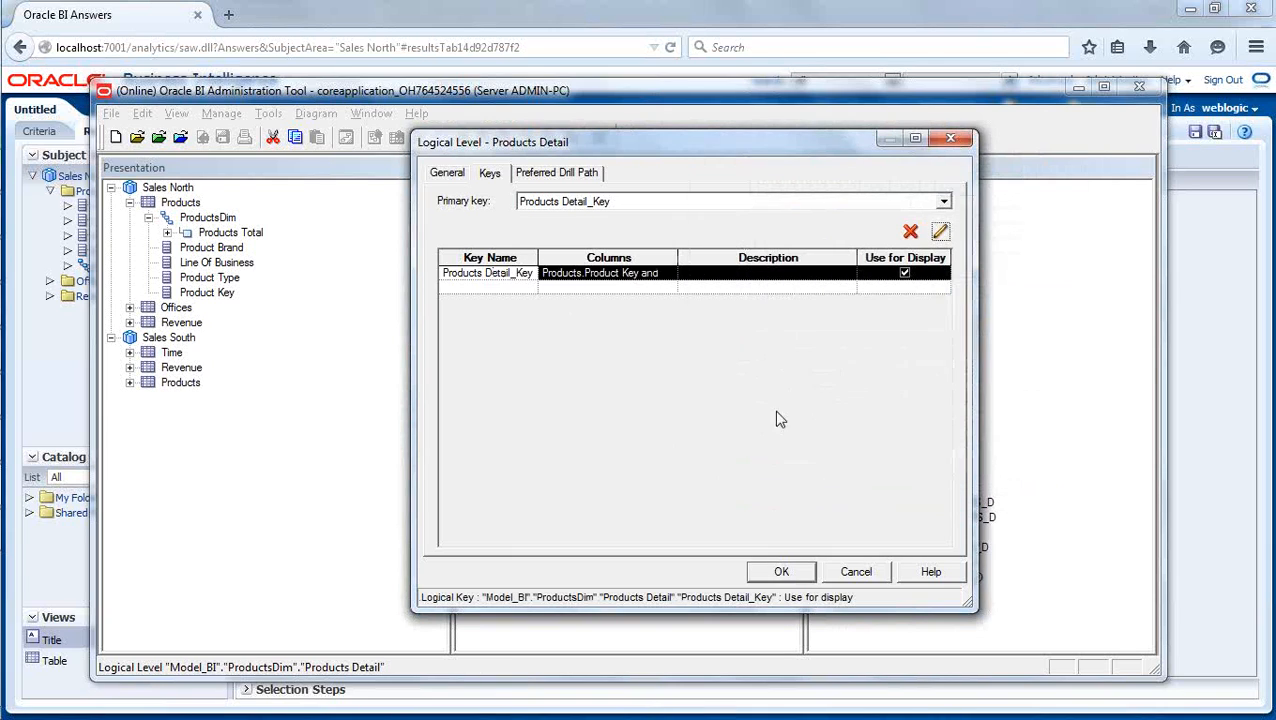
{"action": "left_click", "coordinate": [799, 572]}
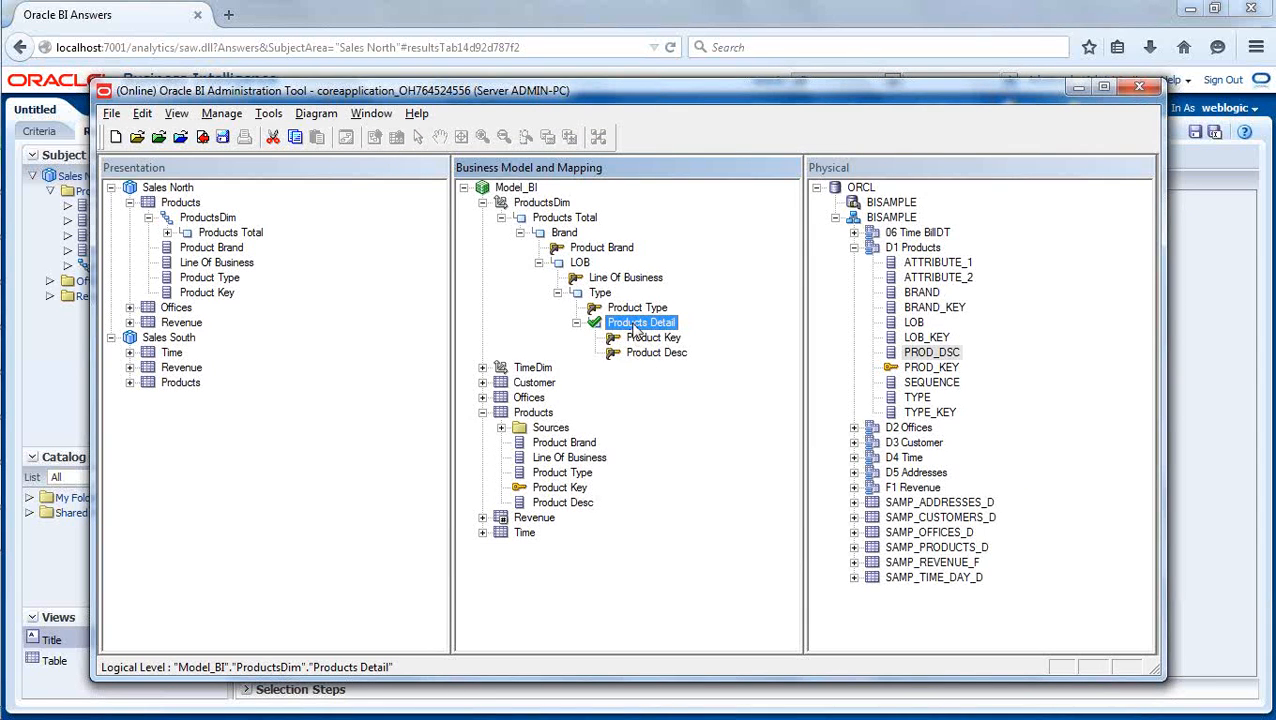
- Review the columns and display setting of Products Detail_Key in the Products Detail logical level
{"action": "double_click", "coordinate": [633, 323]}
{"action": "left_click", "coordinate": [519, 276]}
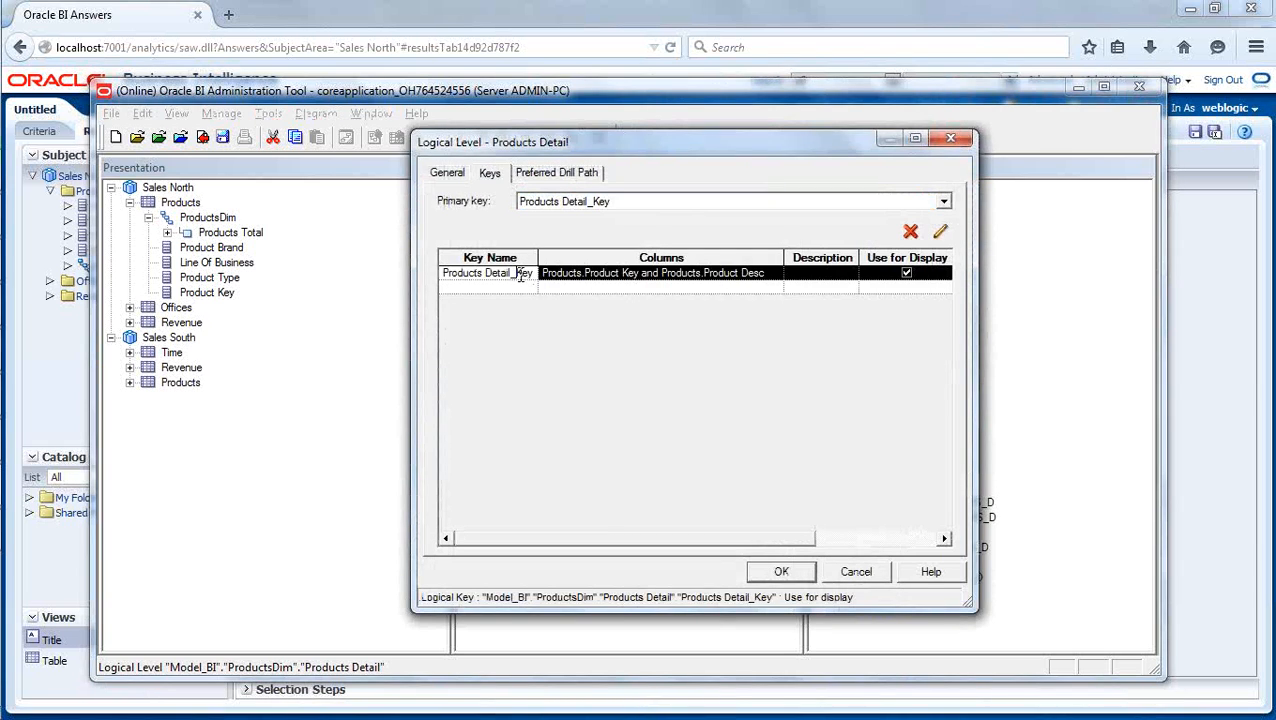
{"action": "left_click", "coordinate": [940, 232]}
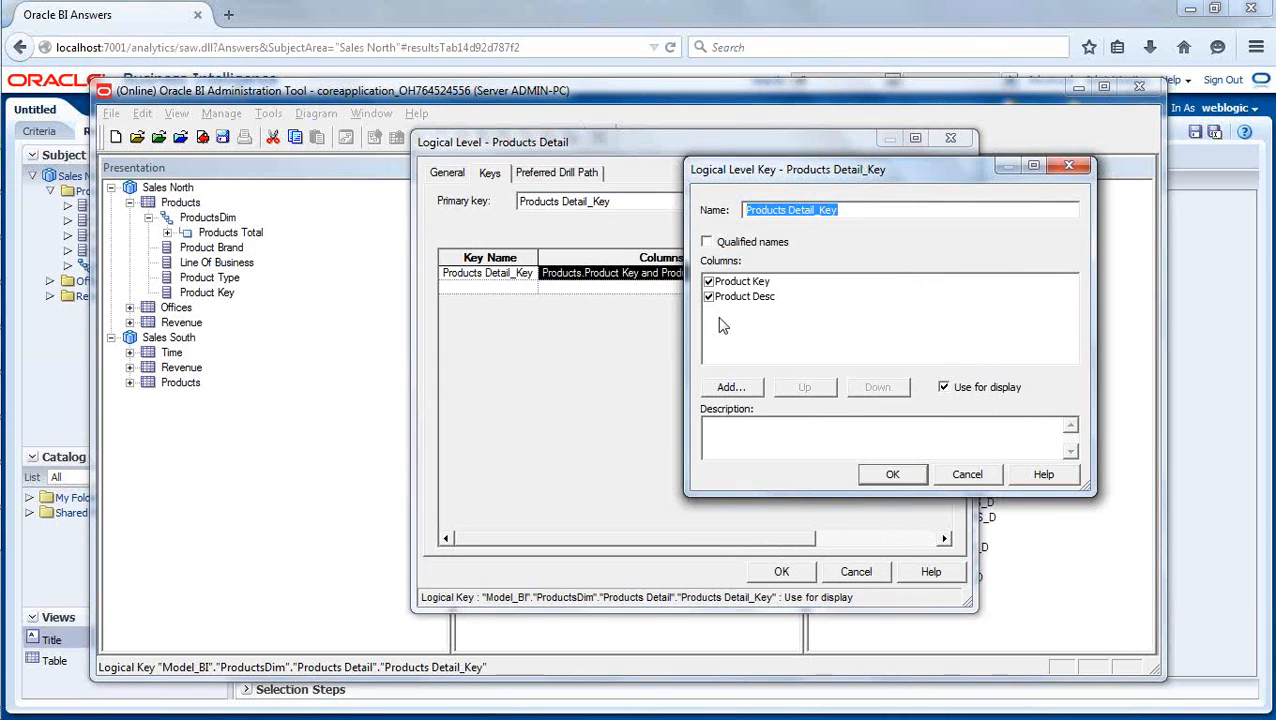
{"action": "left_click", "coordinate": [893, 476]}
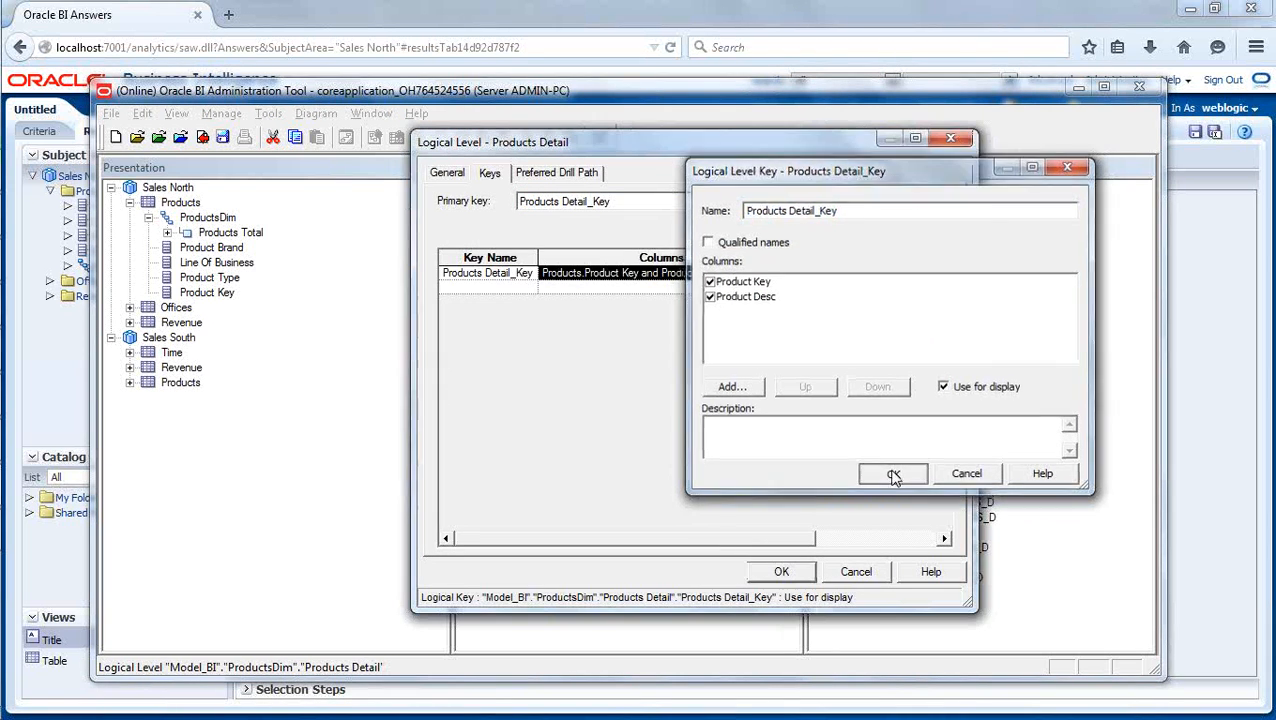
{"action": "left_click", "coordinate": [784, 570]}
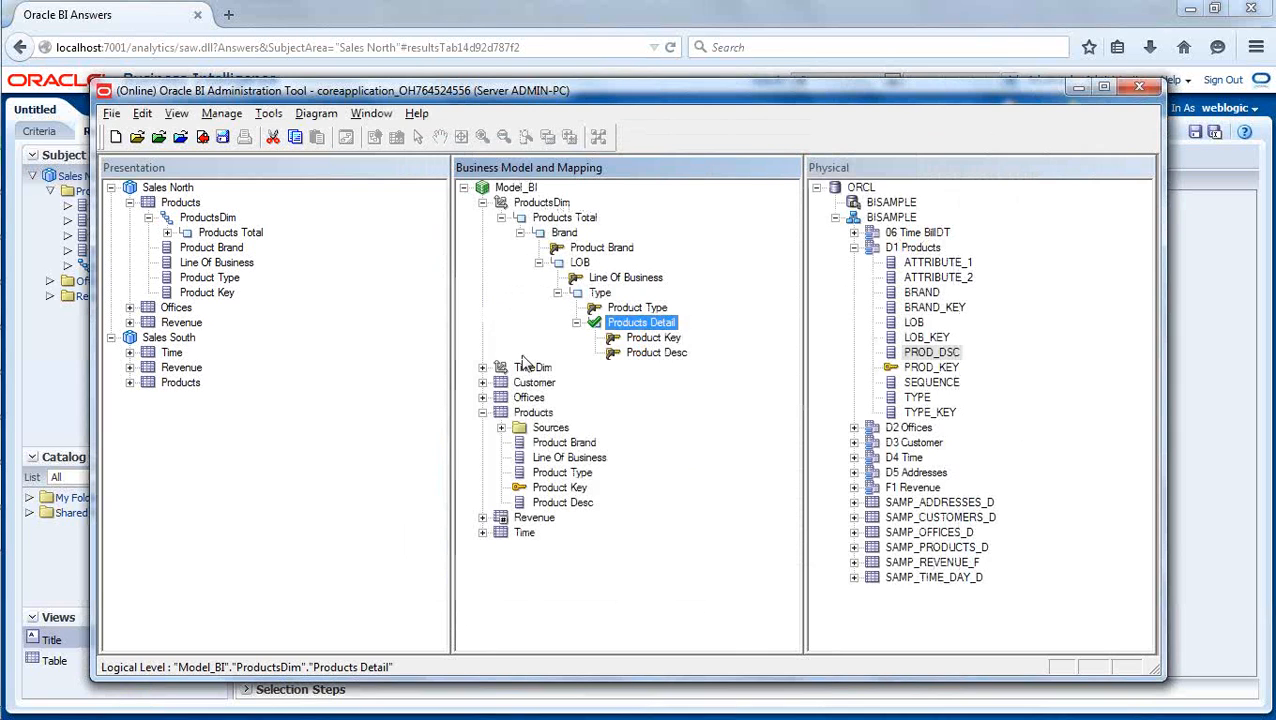
- Check in the key change with a global consistency check and close the check results
{"action": "left_click", "coordinate": [185, 139]}
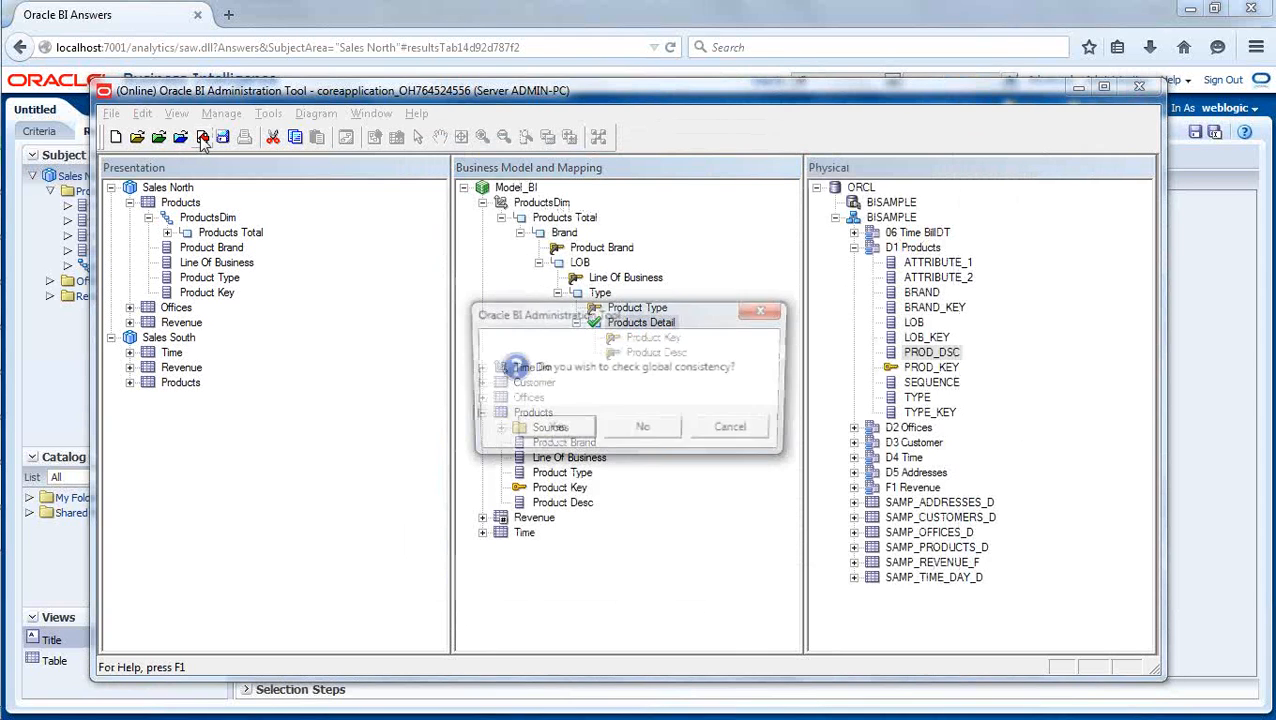
{"action": "left_click", "coordinate": [545, 427]}
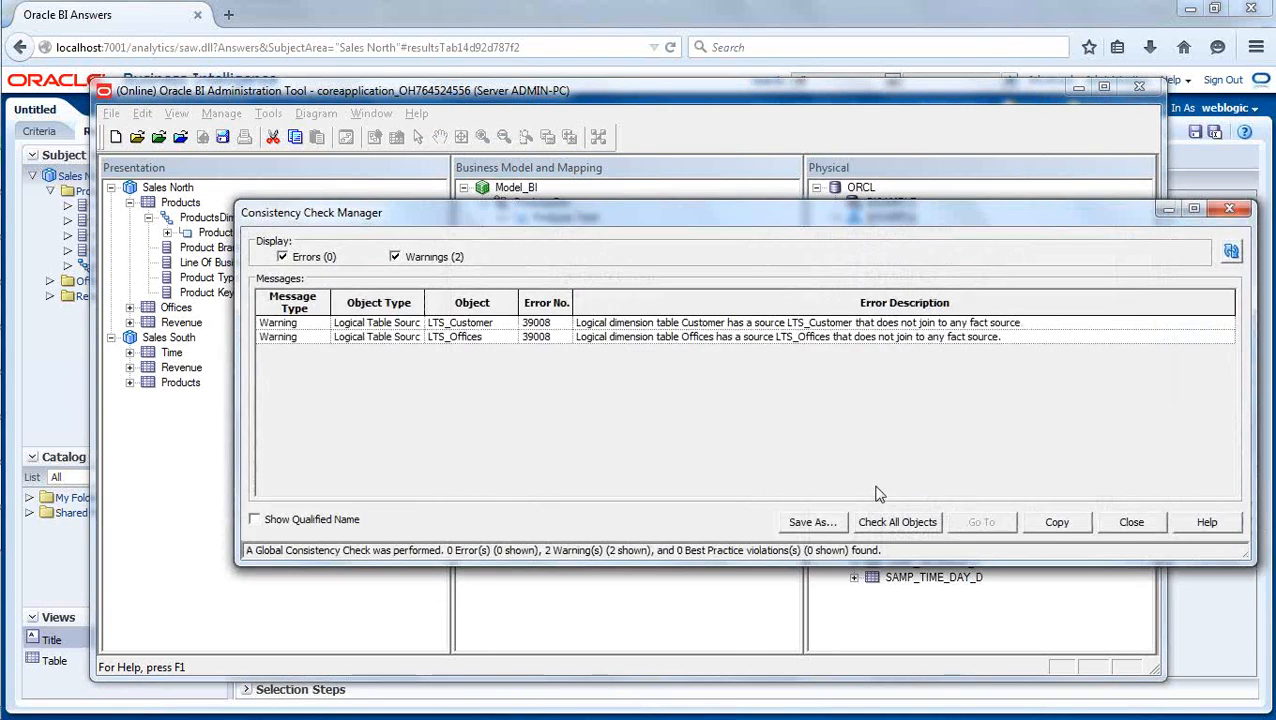
{"action": "left_click", "coordinate": [1133, 524]}
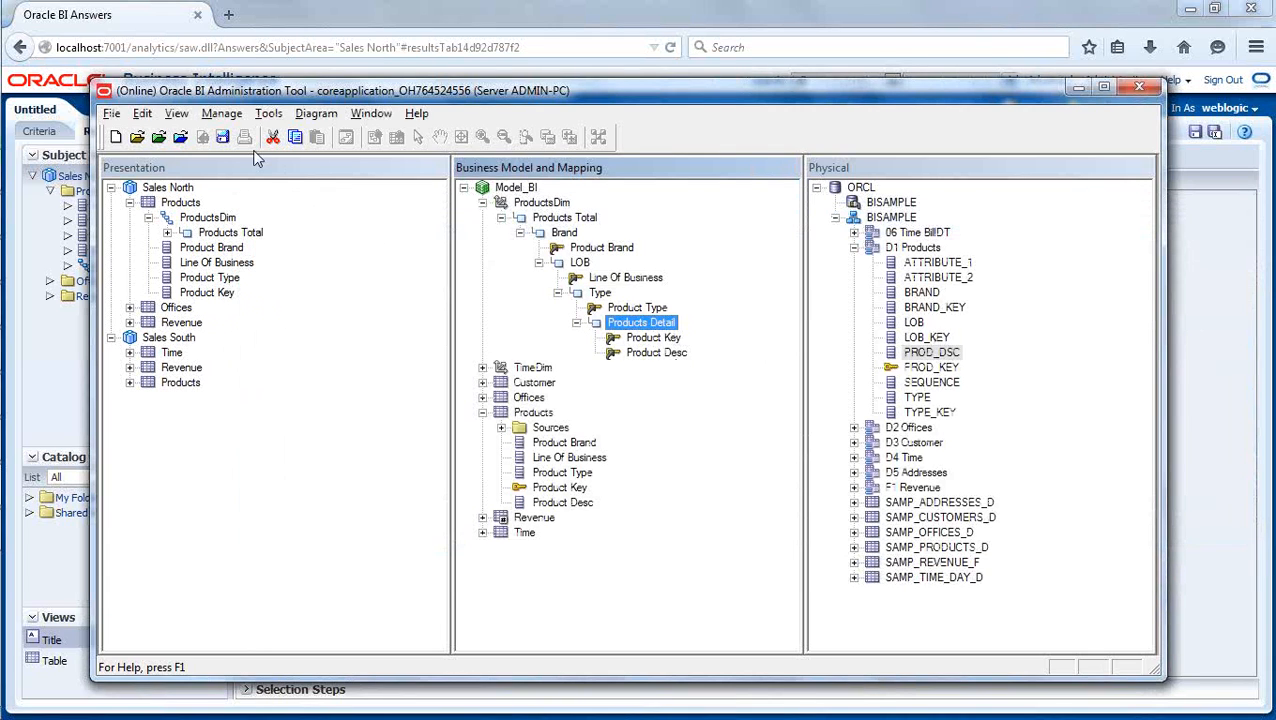
- Replace the ProductsDim hierarchy in the Sales North Products table with a fresh copy of the Model_BI dimension
{"action": "left_click", "coordinate": [206, 218]}
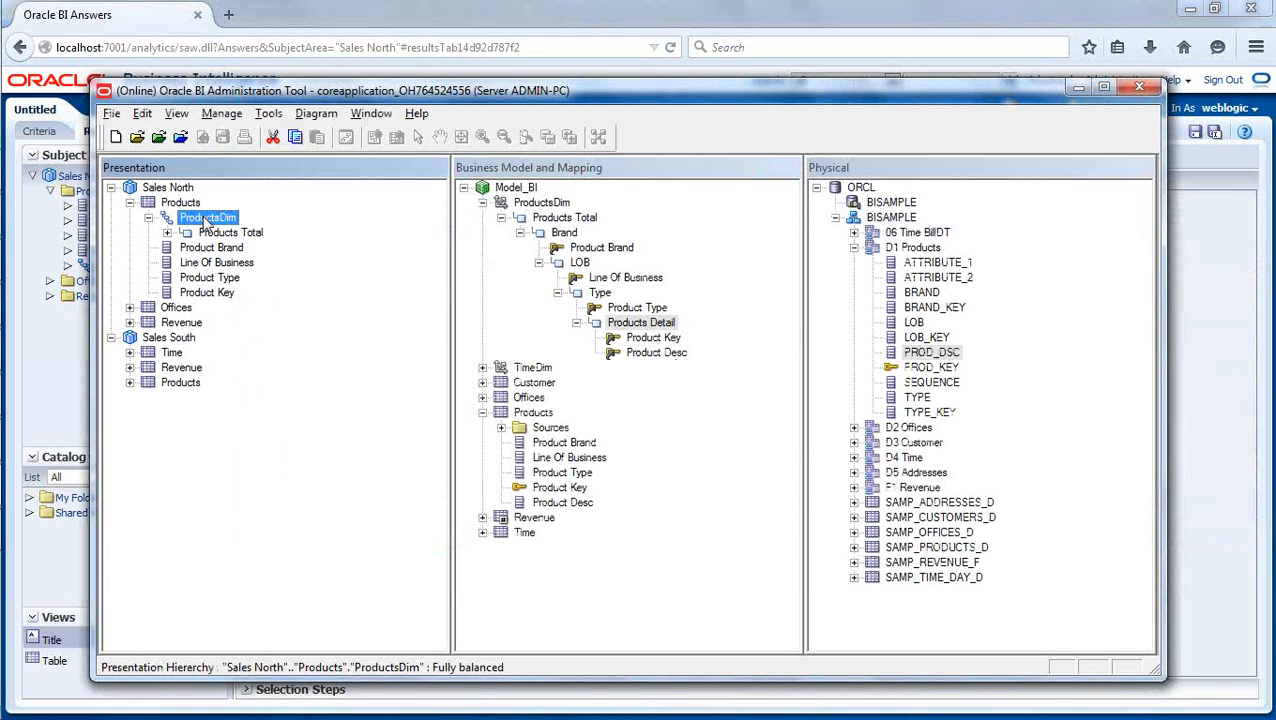
{"action": "left_click", "coordinate": [149, 218]}
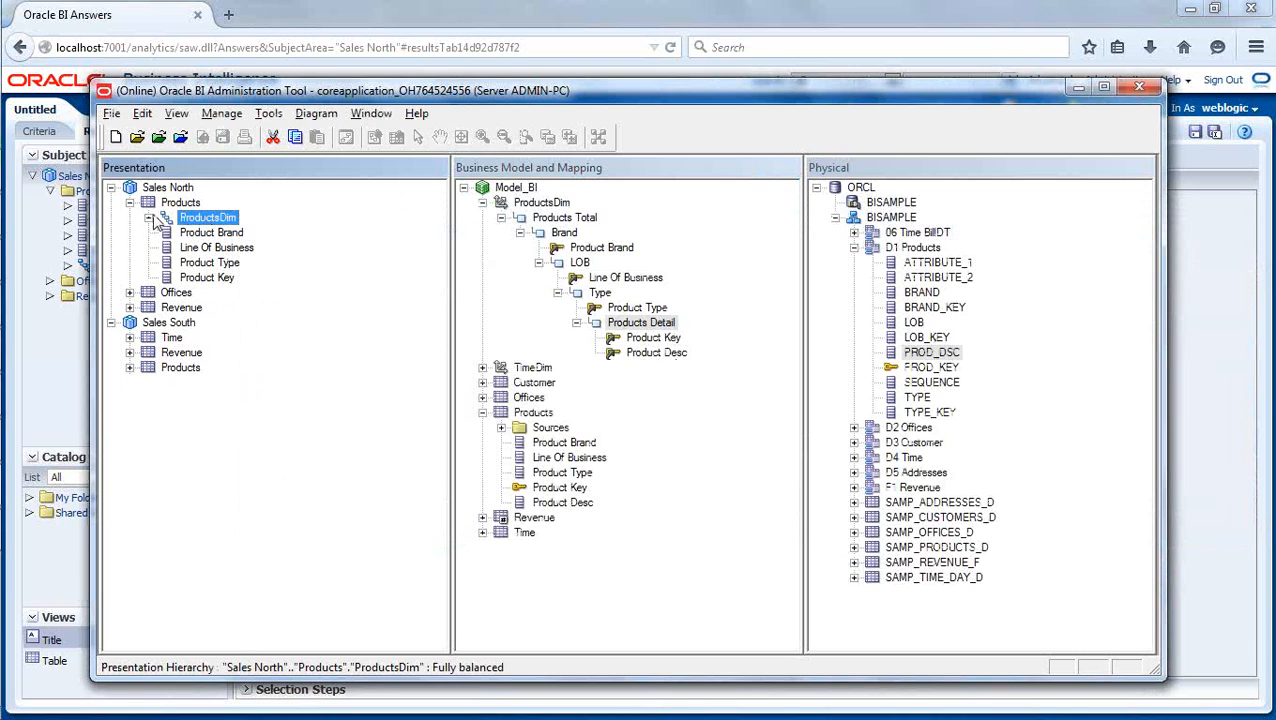
{"action": "right_click", "coordinate": [205, 218]}
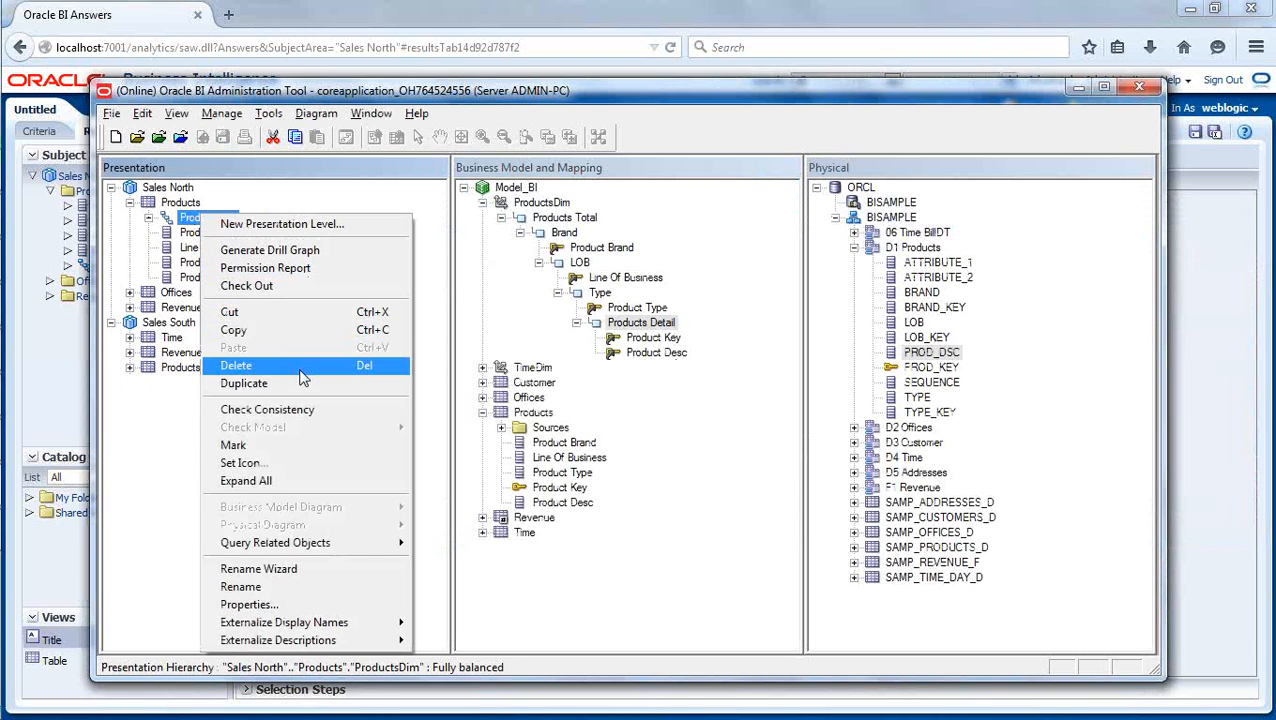
{"action": "left_click", "coordinate": [390, 370]}
{"action": "left_click", "coordinate": [630, 431]}
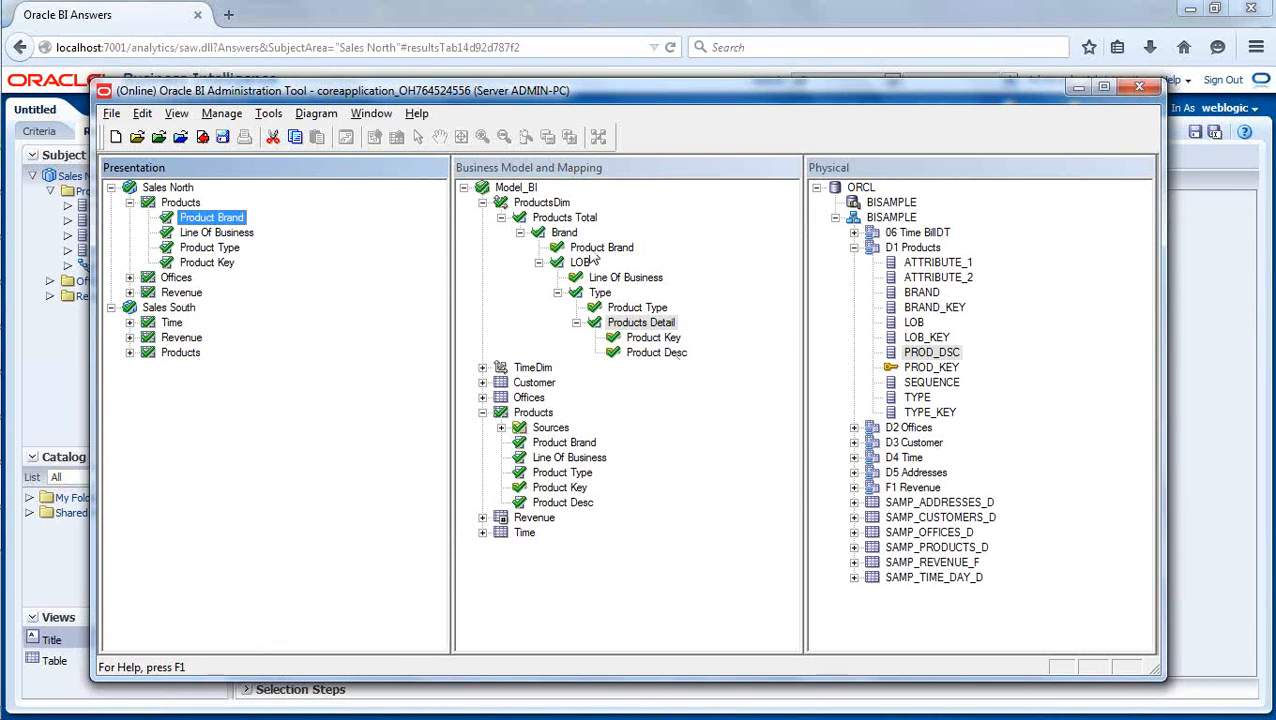
{"action": "left_click", "coordinate": [482, 202]}
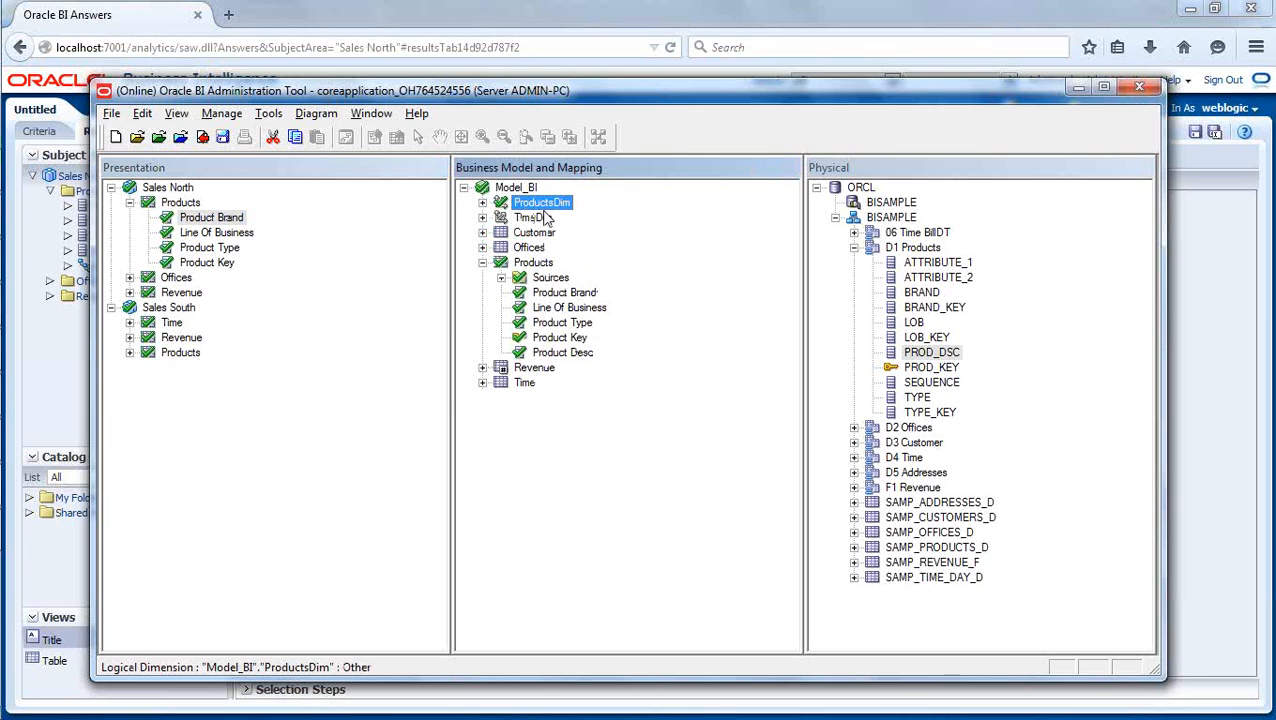
{"action": "left_click_drag", "start_coordinate": [541, 208], "coordinate": [198, 222]}
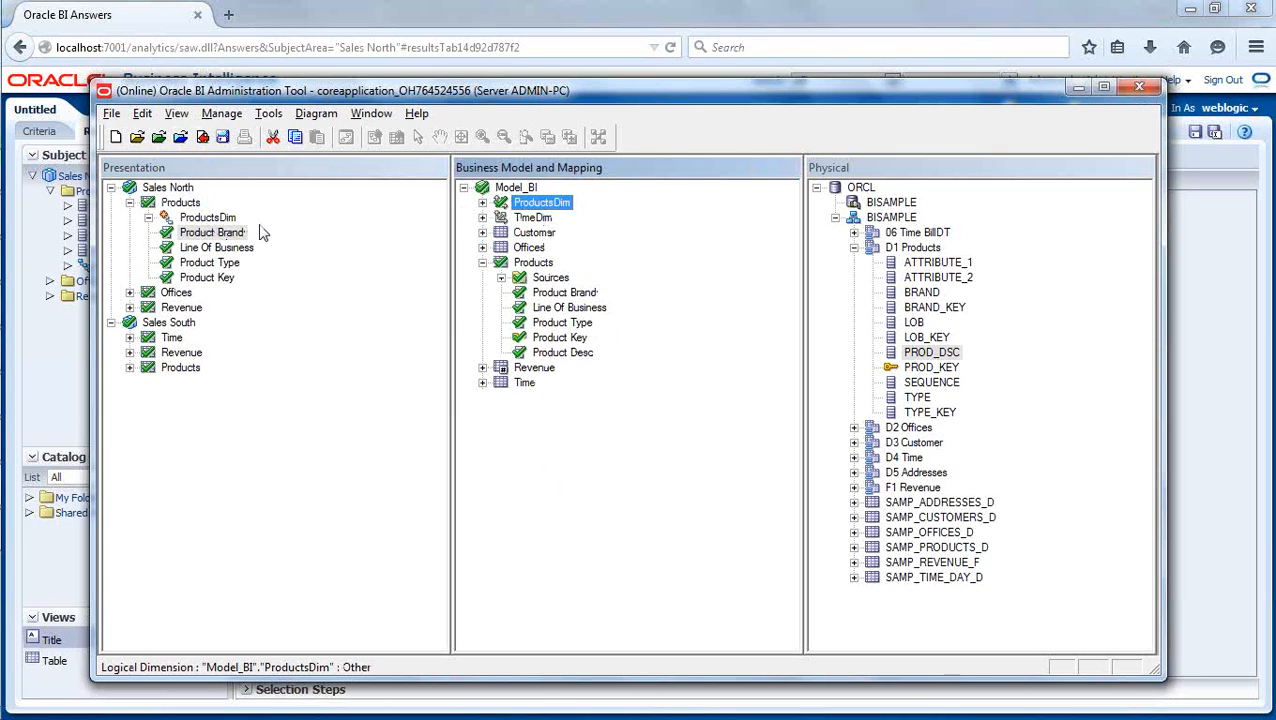
- Delete the Products presentation table from the Sales North subject area and collapse the Products logical table in Model_BI
{"action": "left_click", "coordinate": [129, 202]}
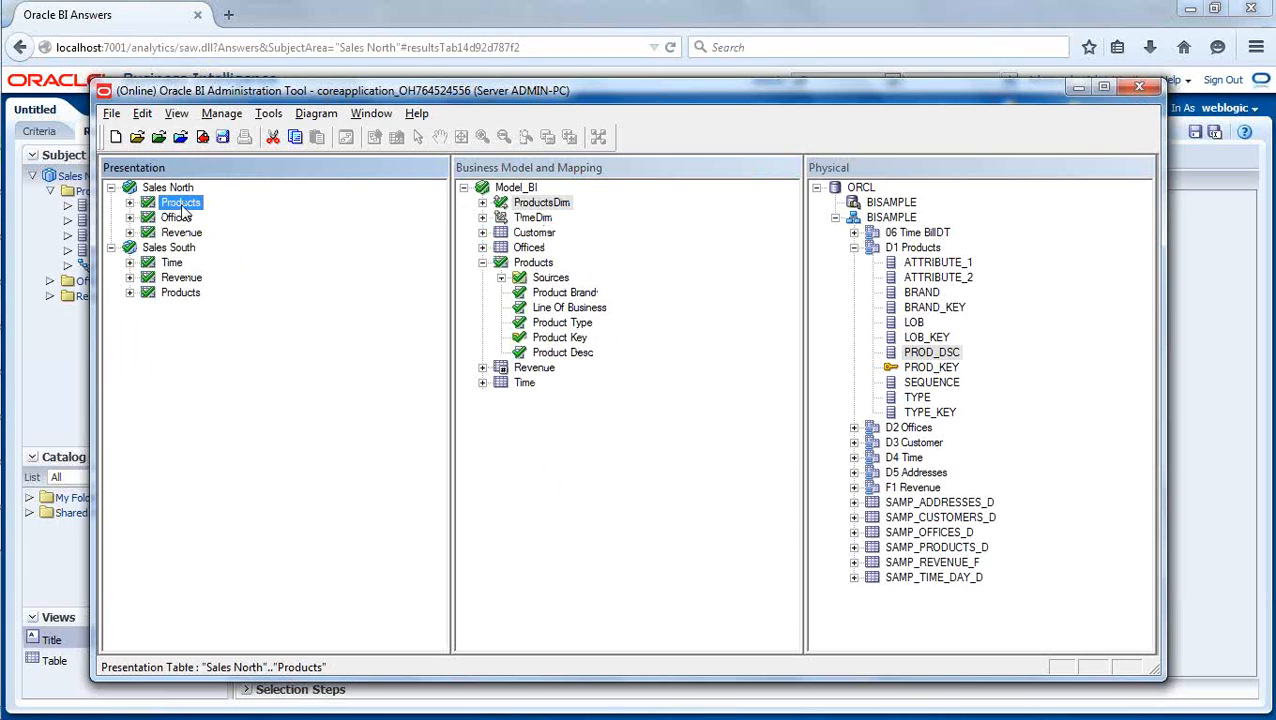
{"action": "right_click", "coordinate": [192, 208]}
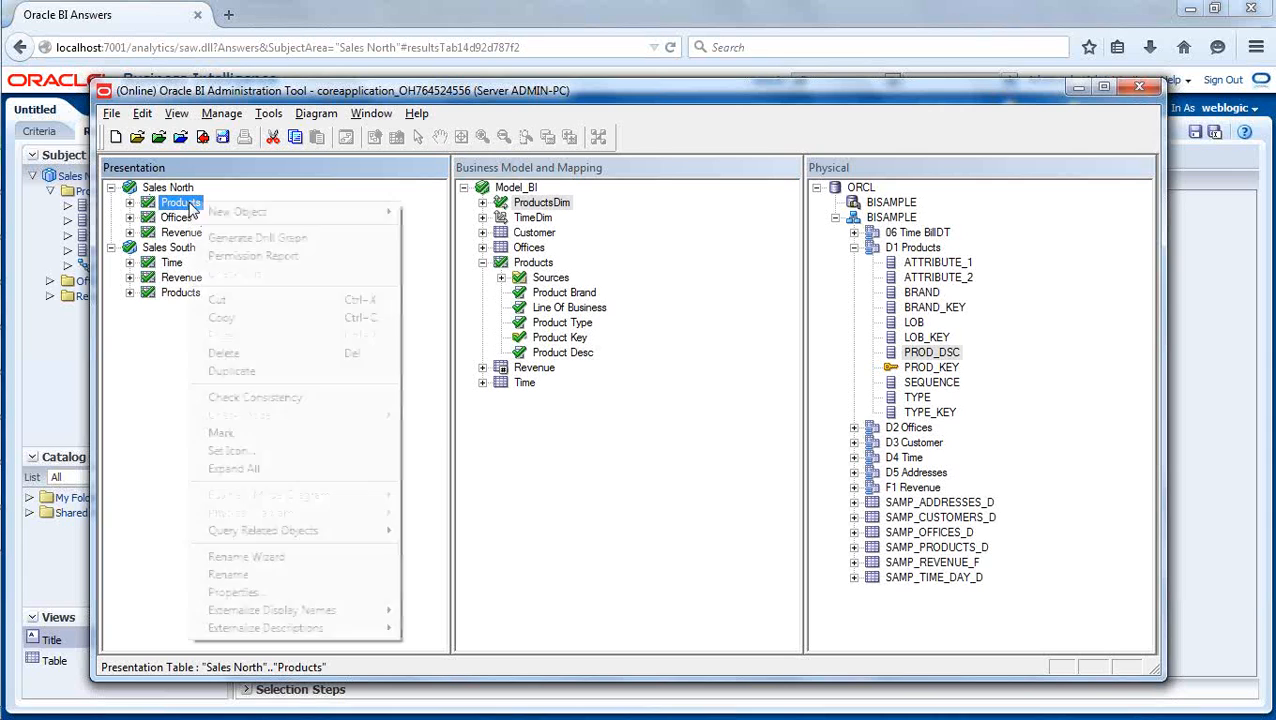
{"action": "left_click", "coordinate": [257, 351]}
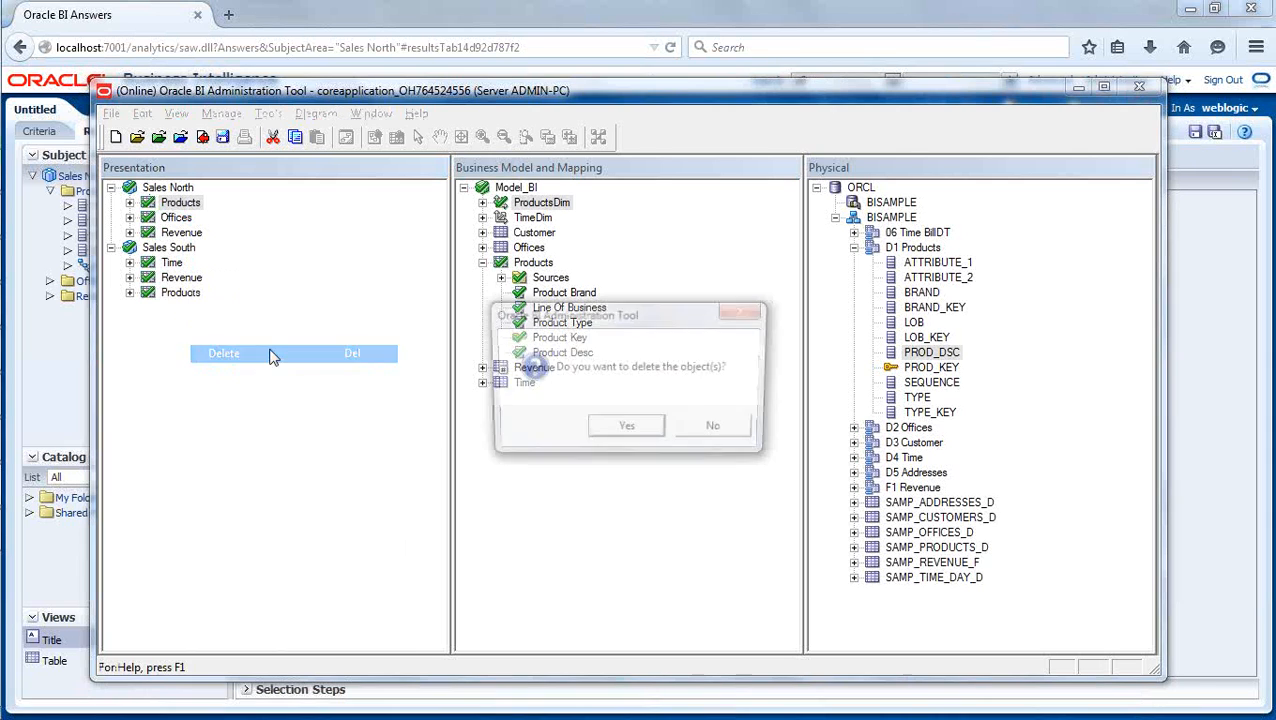
{"action": "left_click", "coordinate": [600, 430]}
{"action": "left_click", "coordinate": [505, 265]}
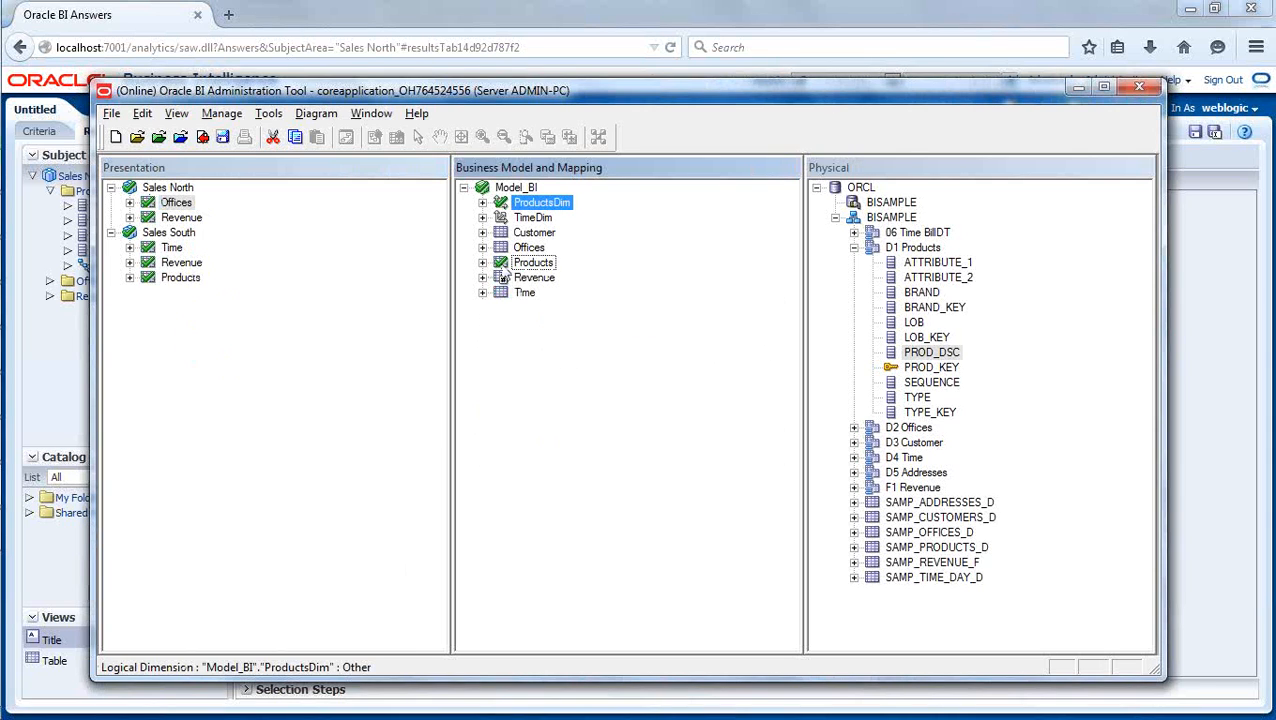
- Add the Products logical table from Model_BI to the Sales North subject area and review its columns and ProductsDim hierarchy
{"action": "left_click_drag", "start_coordinate": [510, 268], "coordinate": [173, 197]}
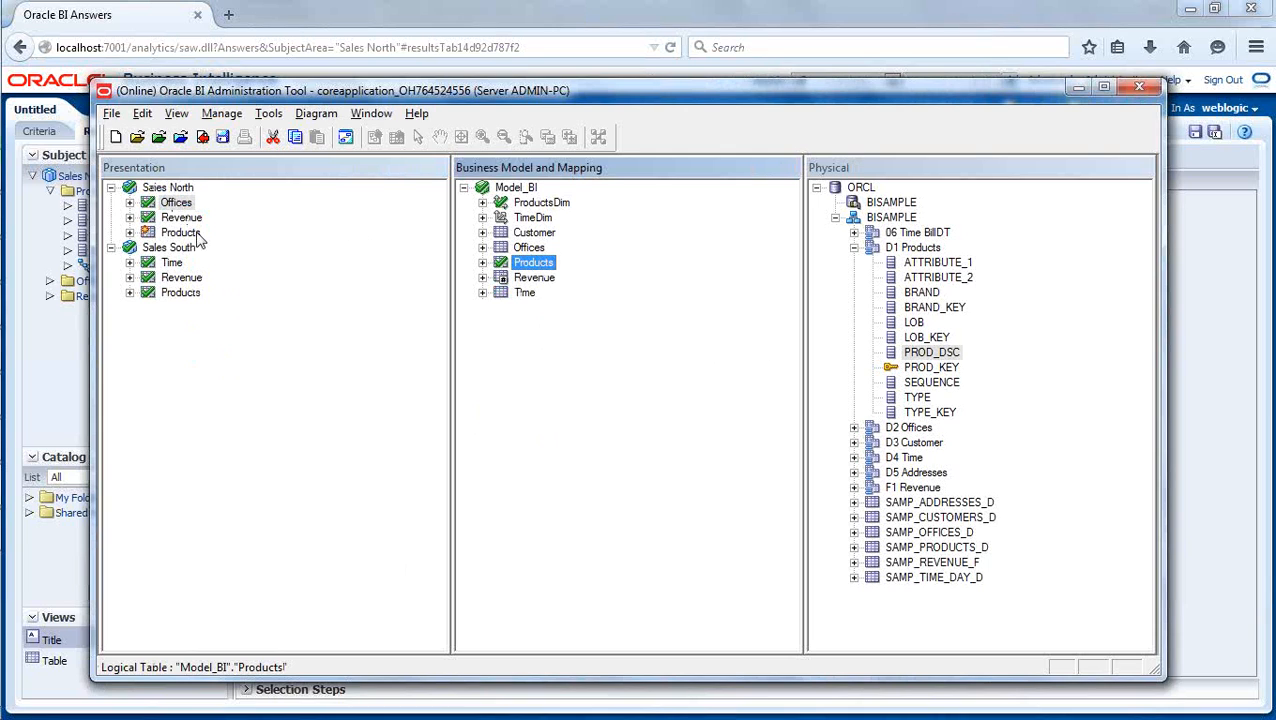
{"action": "left_click", "coordinate": [129, 232]}
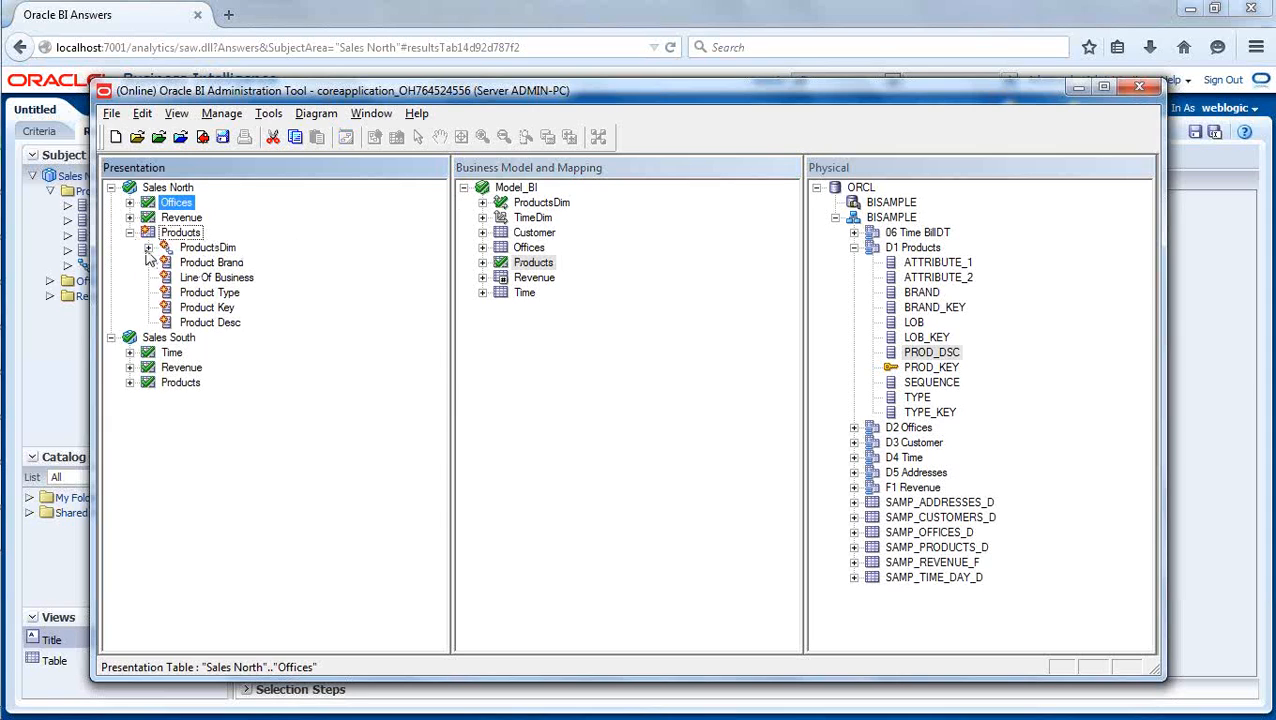
{"action": "left_click", "coordinate": [596, 397]}
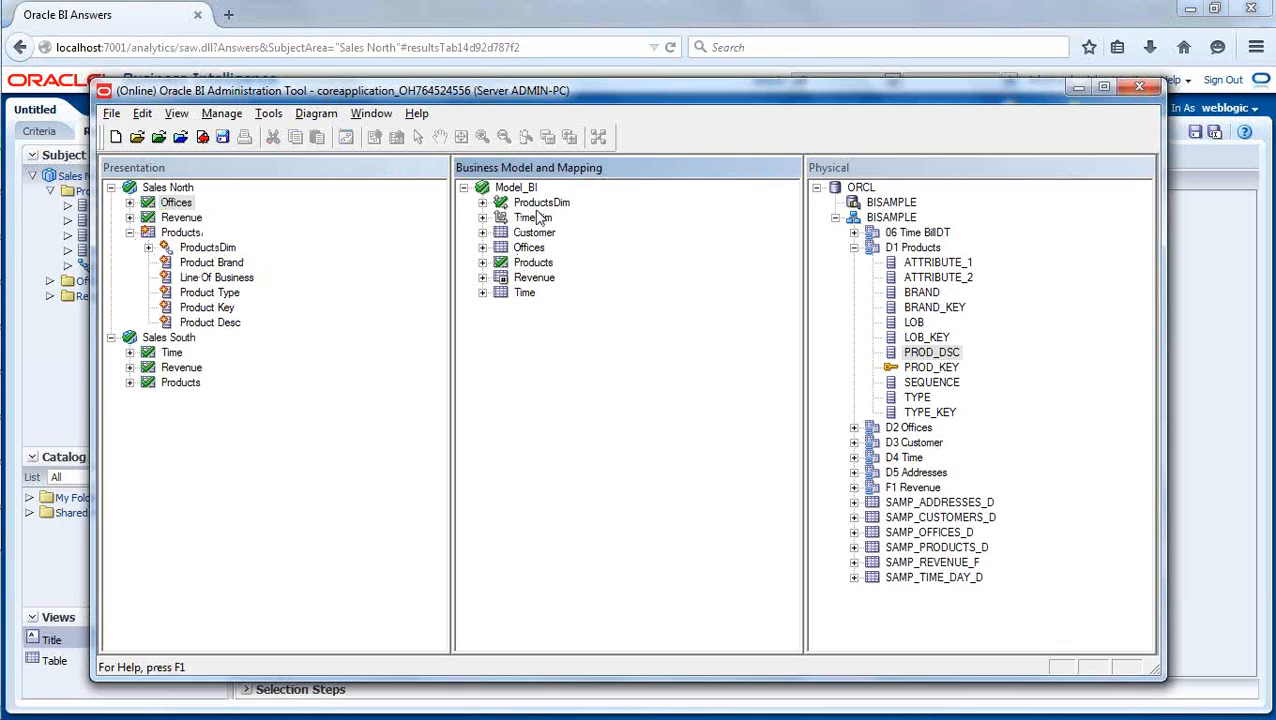
{"action": "left_click", "coordinate": [149, 249]}
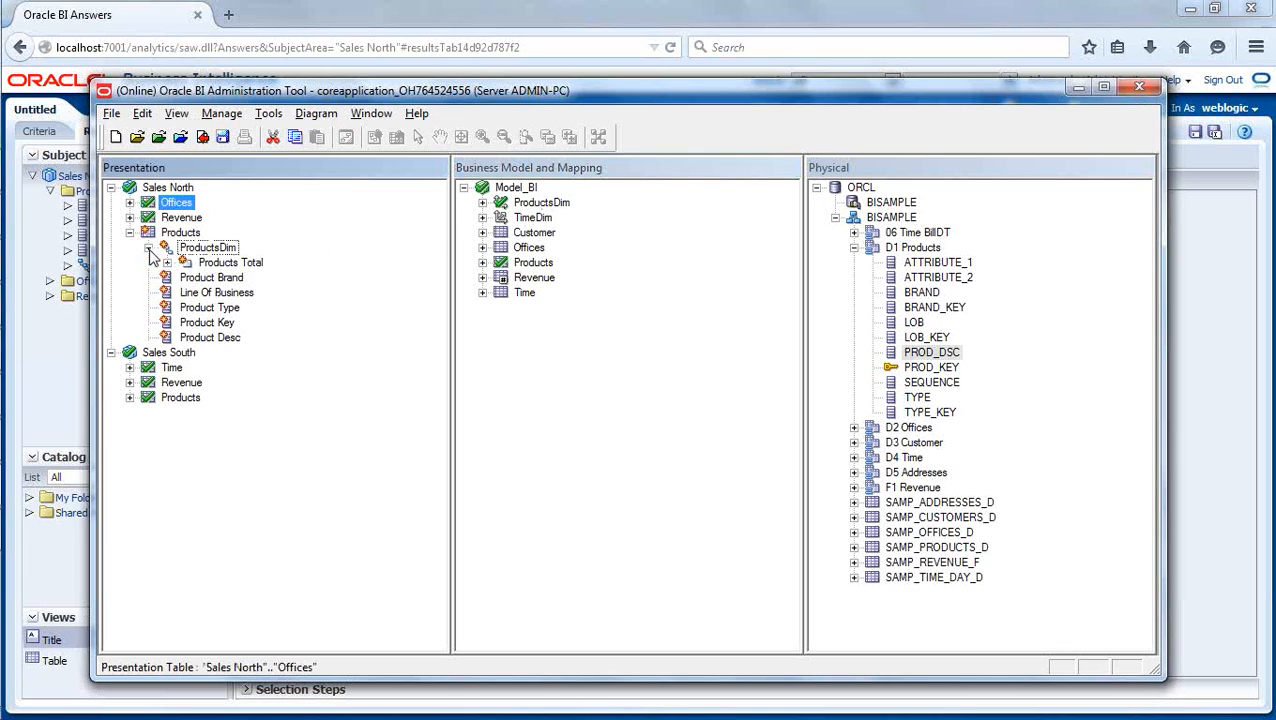
{"action": "left_click", "coordinate": [149, 248]}
{"action": "left_click", "coordinate": [129, 232]}
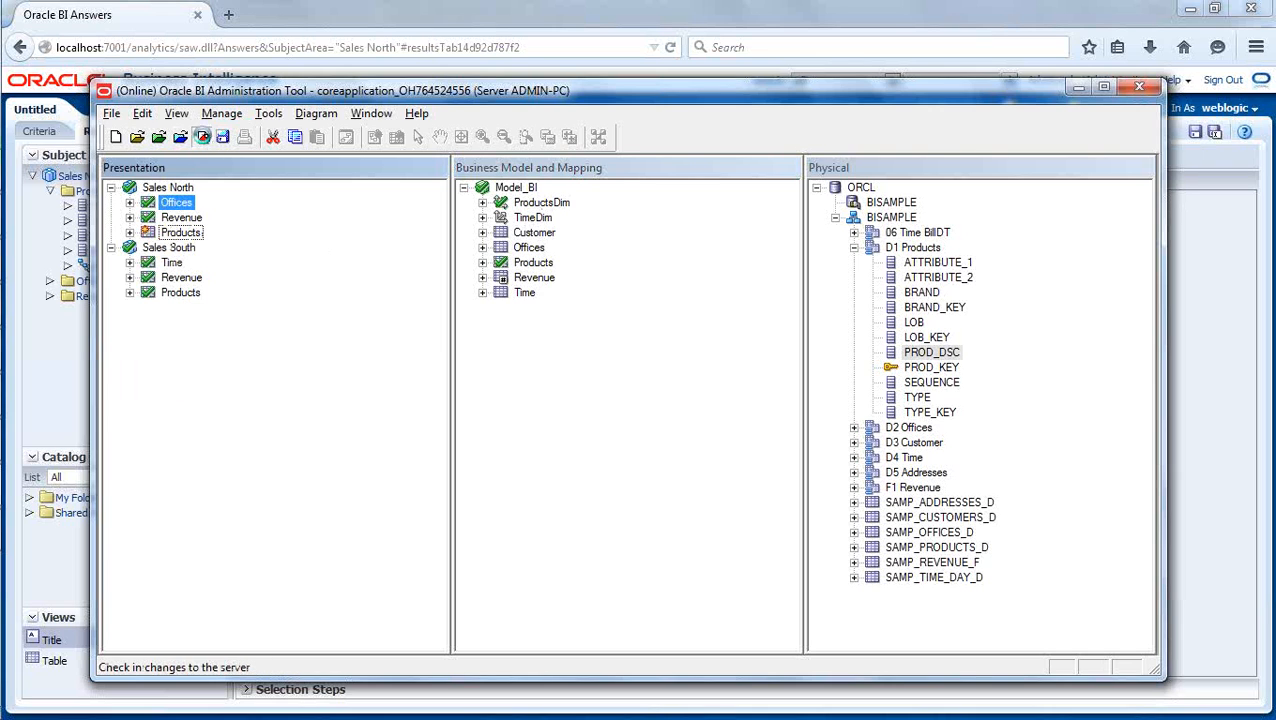
- Check in the rebuilt Products table with a global consistency check and close the check results
{"action": "left_click", "coordinate": [202, 136]}
{"action": "left_click", "coordinate": [549, 428]}
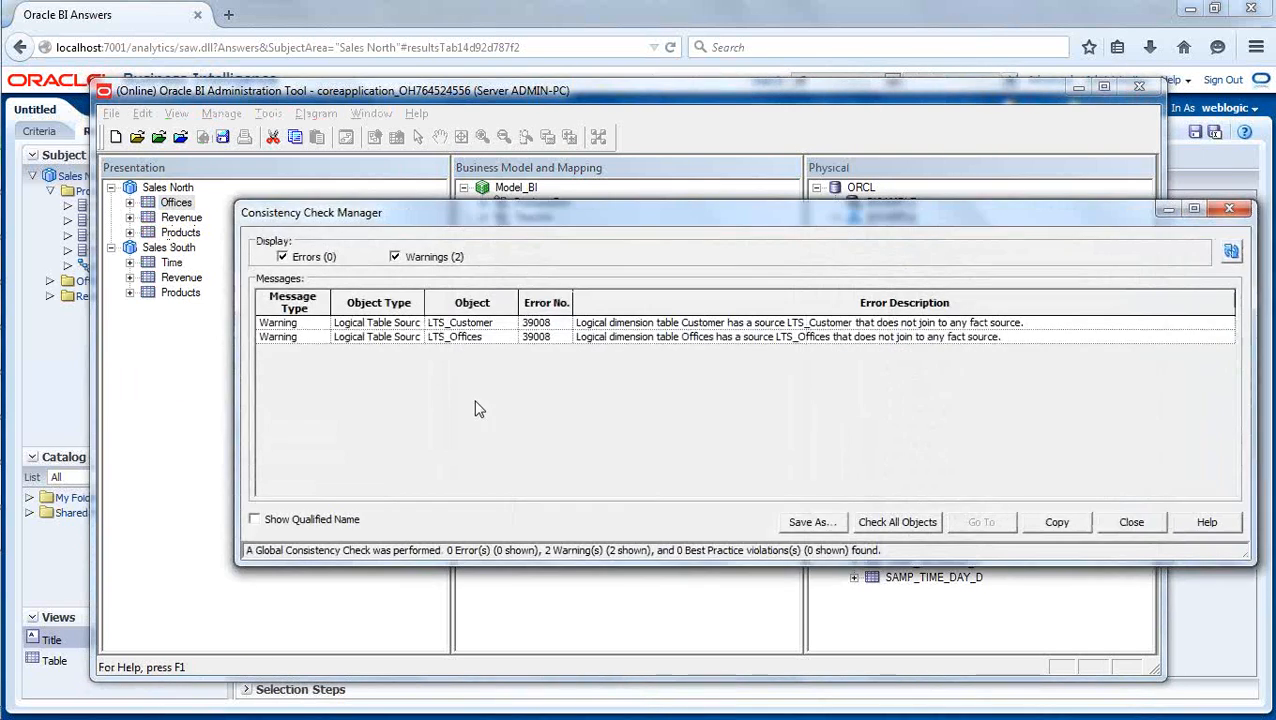
{"action": "left_click", "coordinate": [1112, 521]}
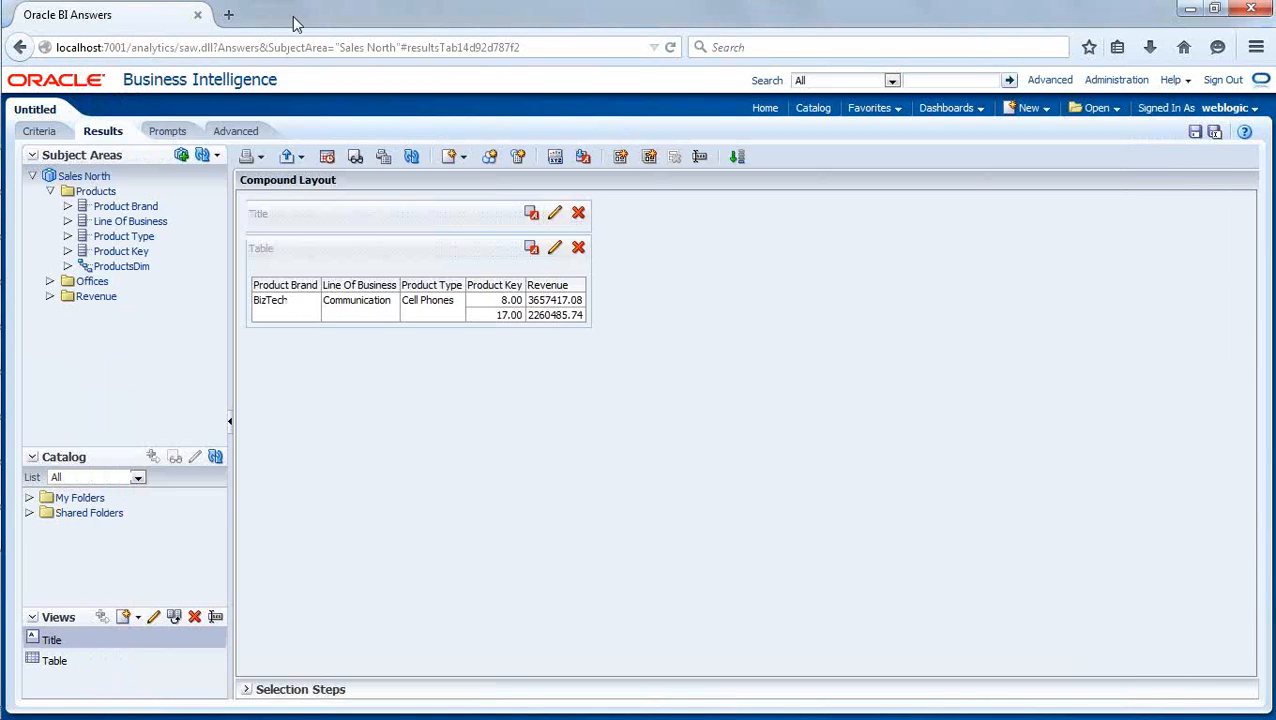
- Switch to Oracle BI Answers and reload the server metadata for the Sales North subject area
{"action": "left_click", "coordinate": [296, 25]}
{"action": "left_click", "coordinate": [50, 191]}
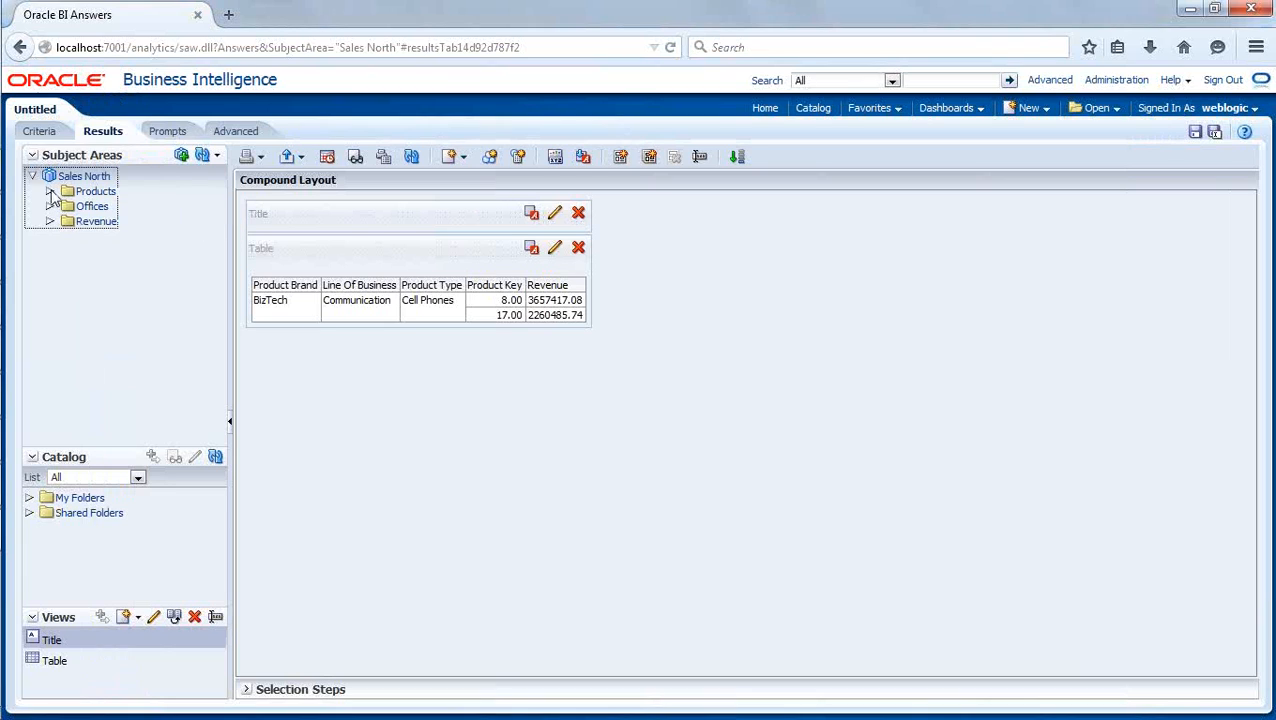
{"action": "left_click", "coordinate": [122, 298]}
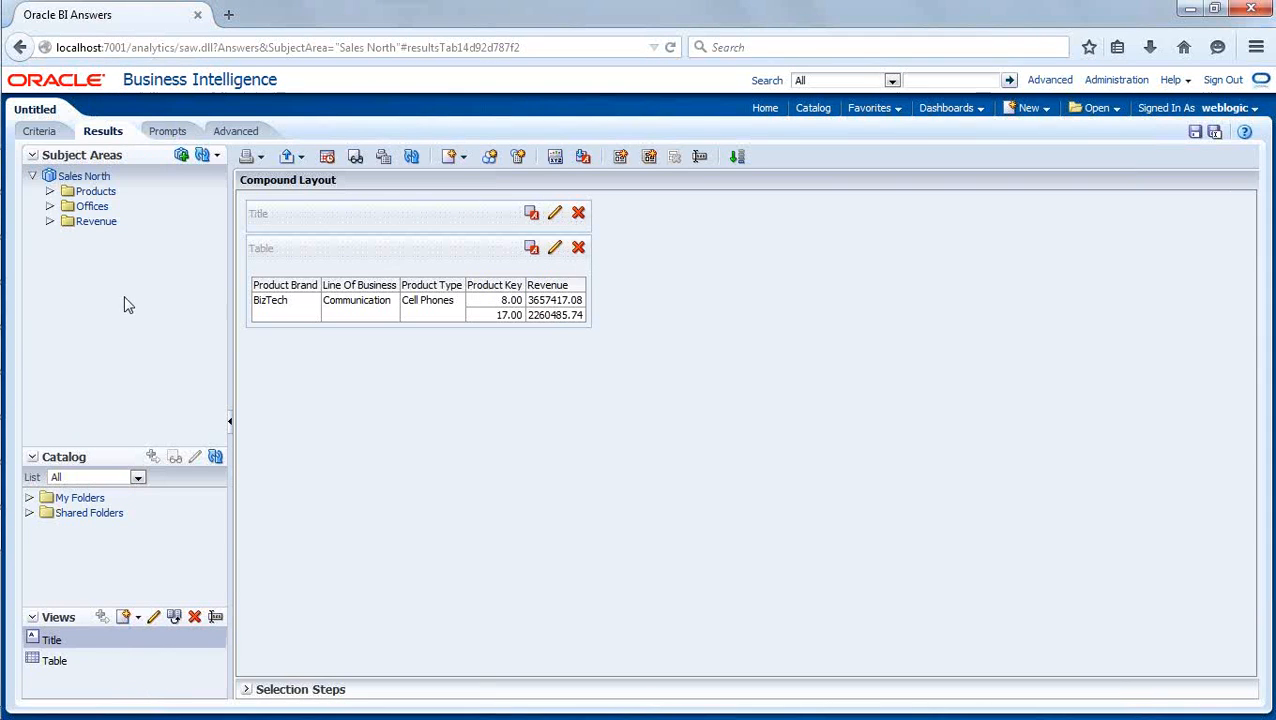
{"action": "left_click", "coordinate": [219, 158]}
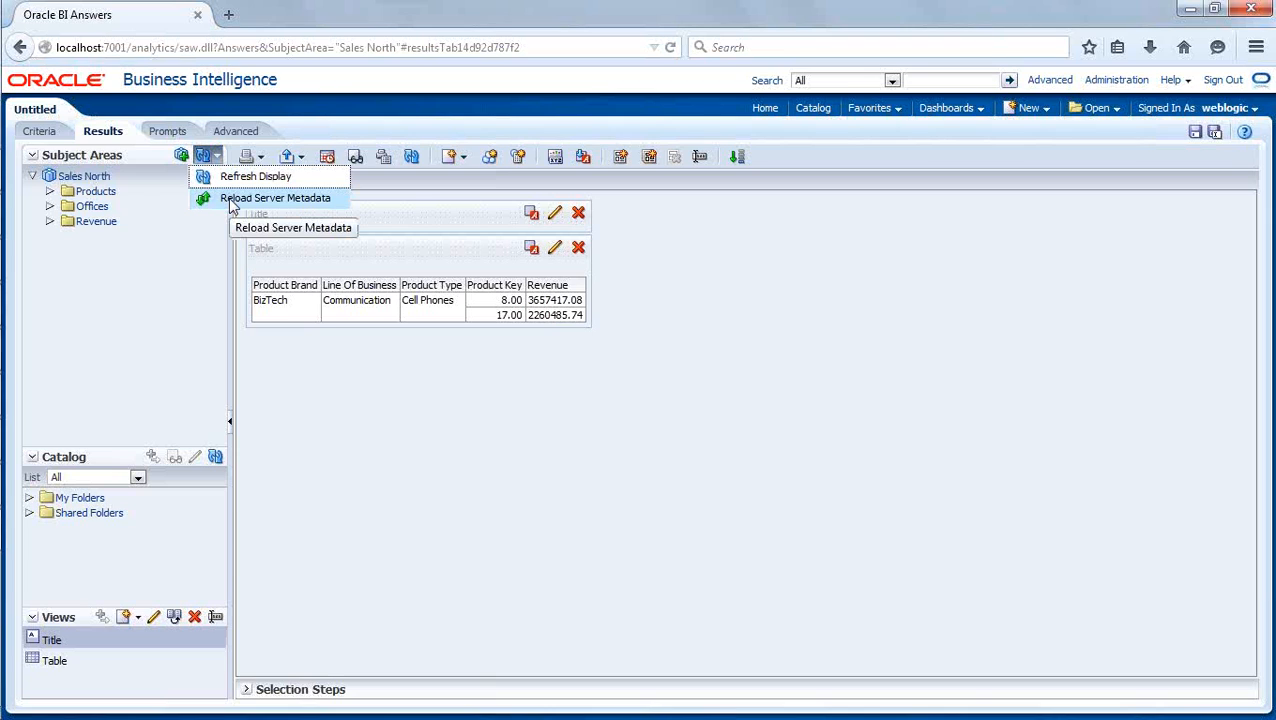
{"action": "left_click", "coordinate": [232, 205]}
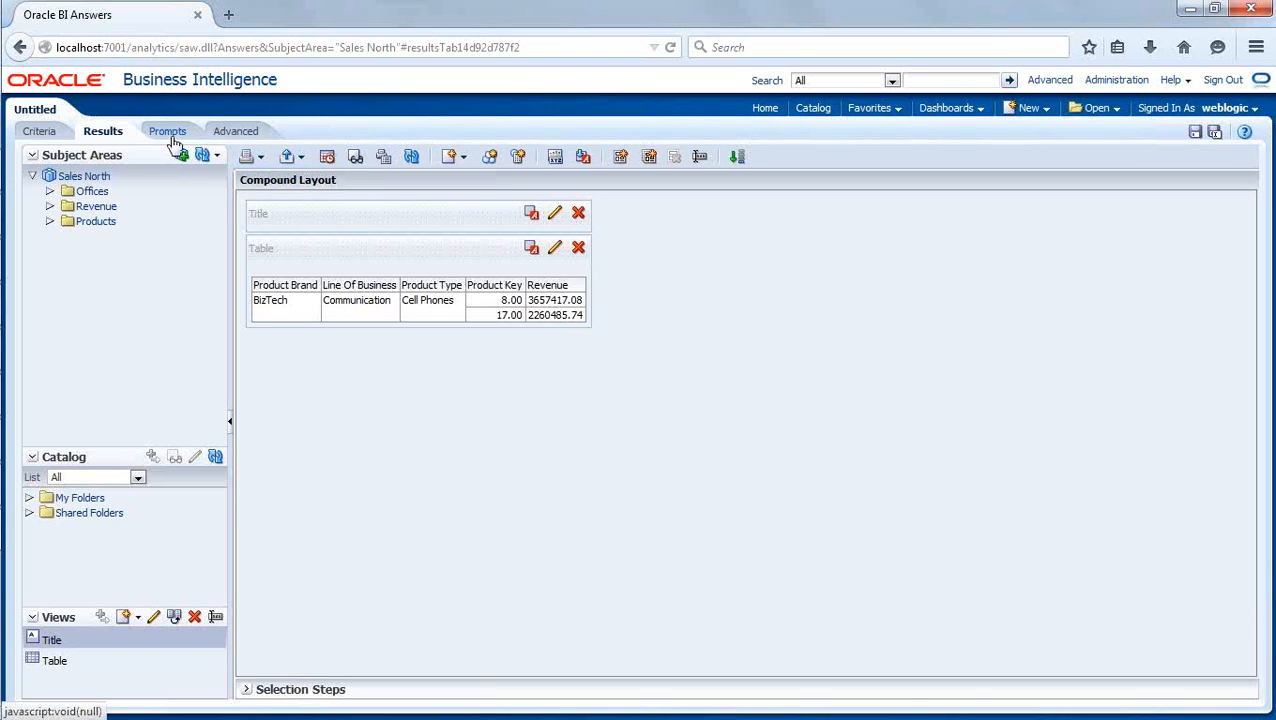
- Return to the brand revenue table, refresh it and drill from BizTech through Communication and Cell Phones to the product detail
{"action": "left_click", "coordinate": [20, 48]}
{"action": "left_click", "coordinate": [21, 48]}
{"action": "left_click", "coordinate": [21, 48]}
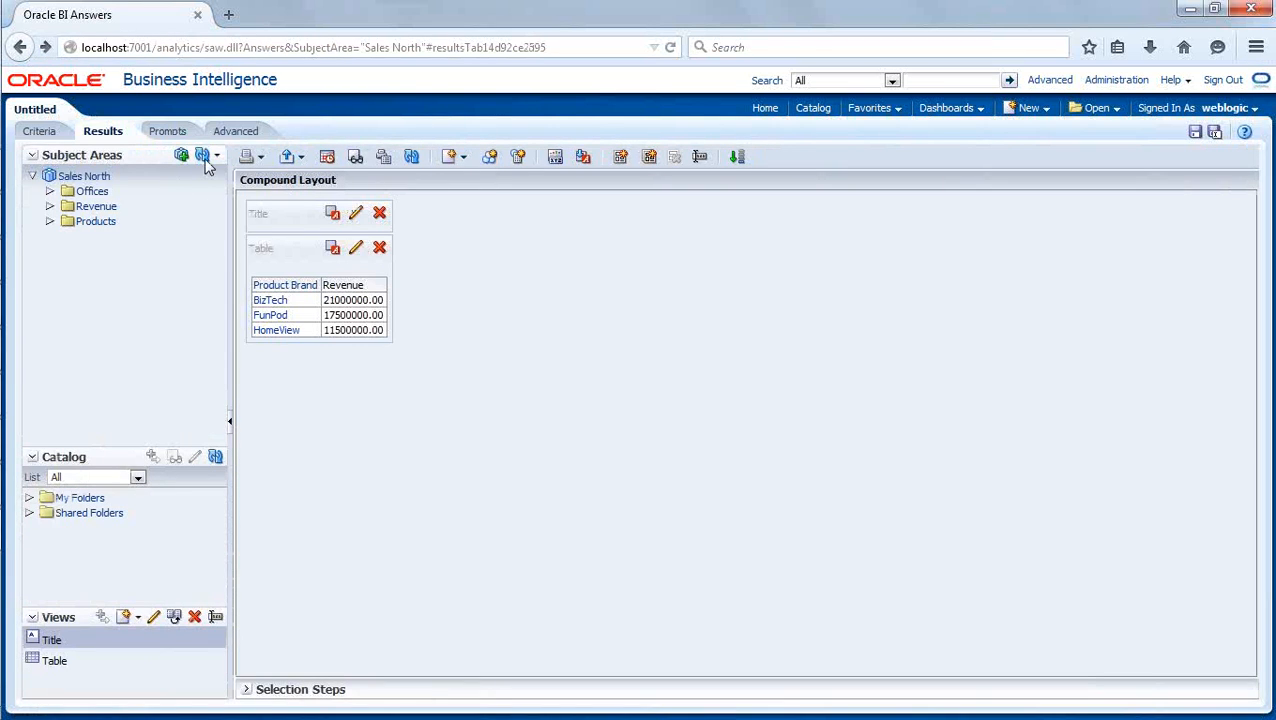
{"action": "left_click", "coordinate": [411, 160]}
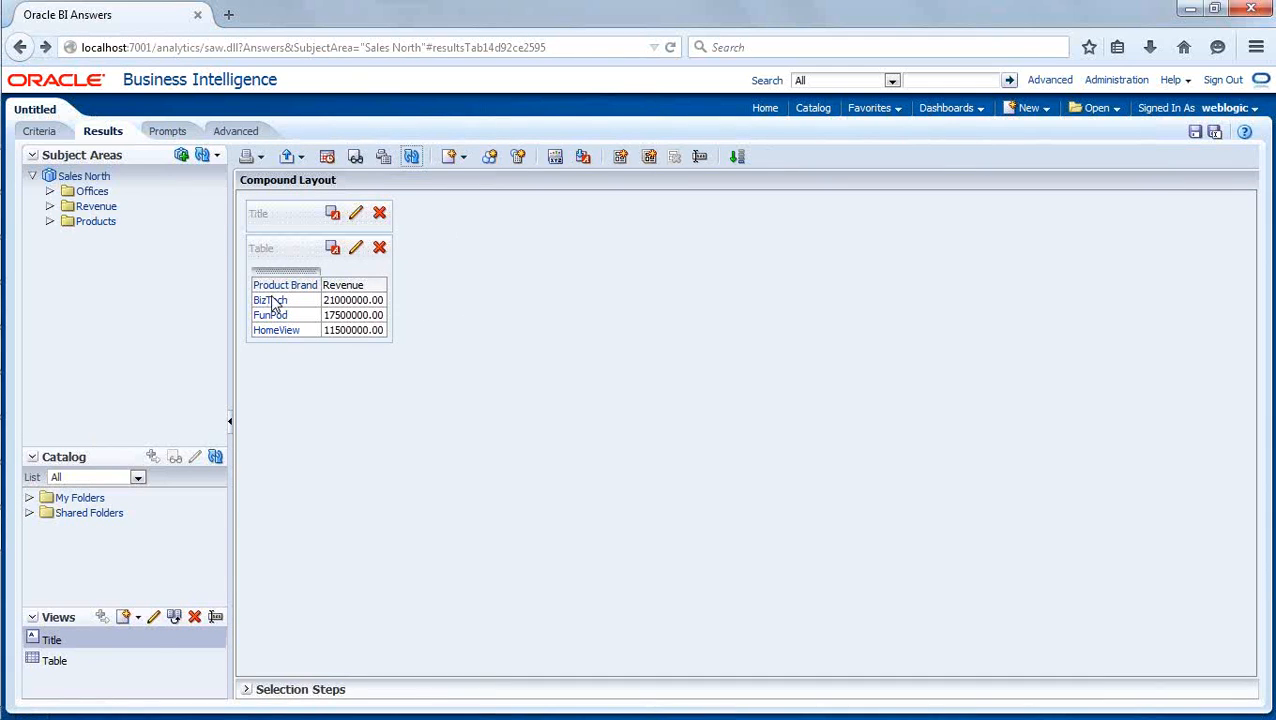
{"action": "left_click", "coordinate": [366, 302]}
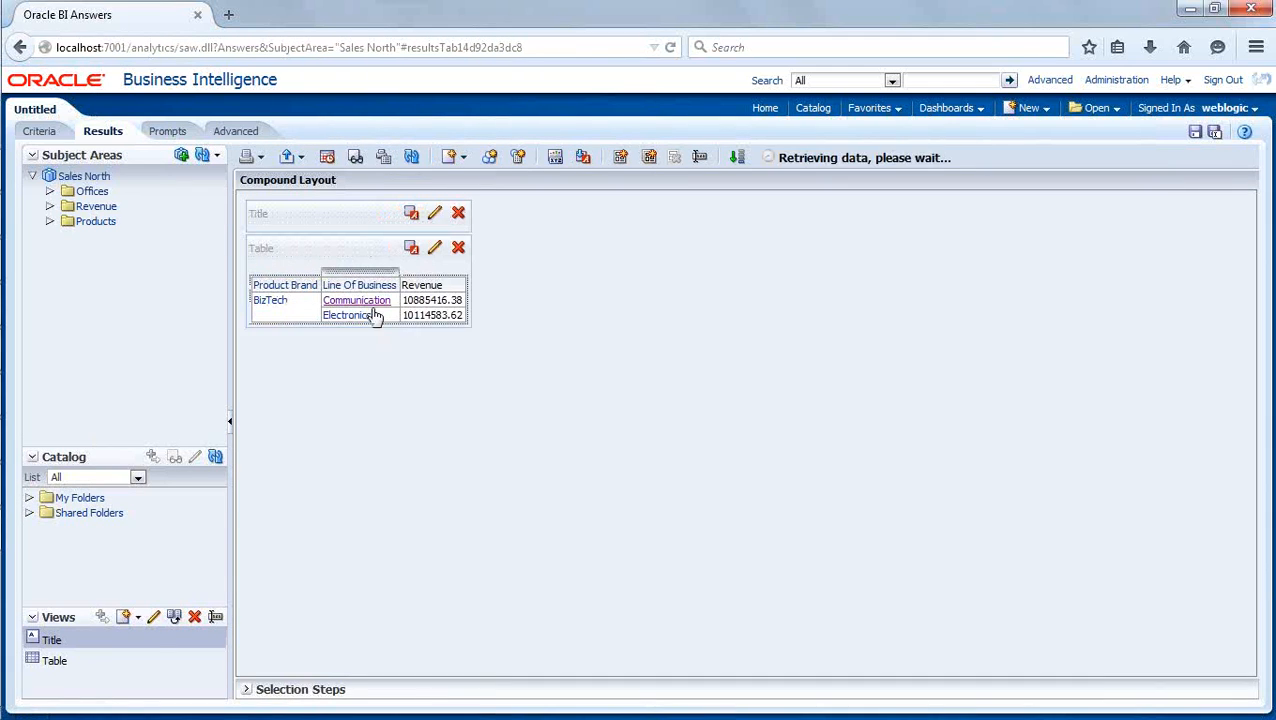
{"action": "left_click", "coordinate": [437, 302]}
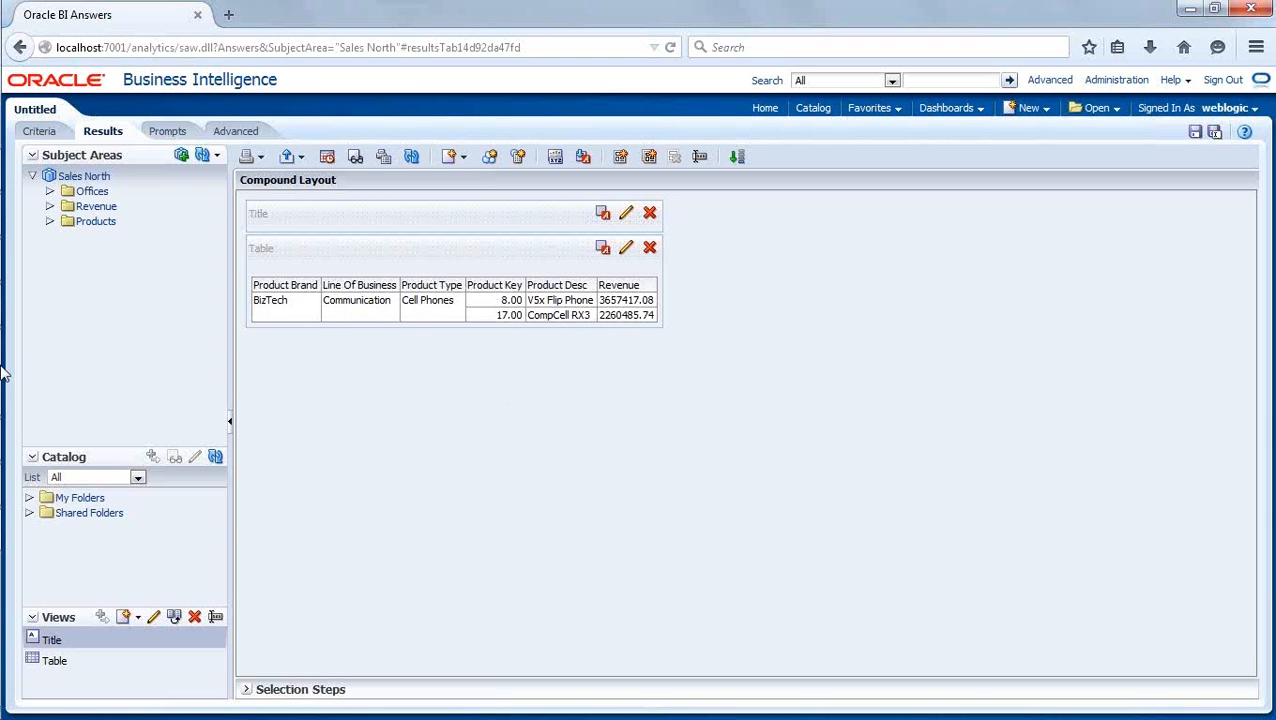
- Switch to the Oracle BI Administration Tool and delete the Products Detail_Key from the Products Detail level of ProductsDim
{"action": "mouse_move", "coordinate": [2, 370]}
{"action": "left_click", "coordinate": [29, 490]}
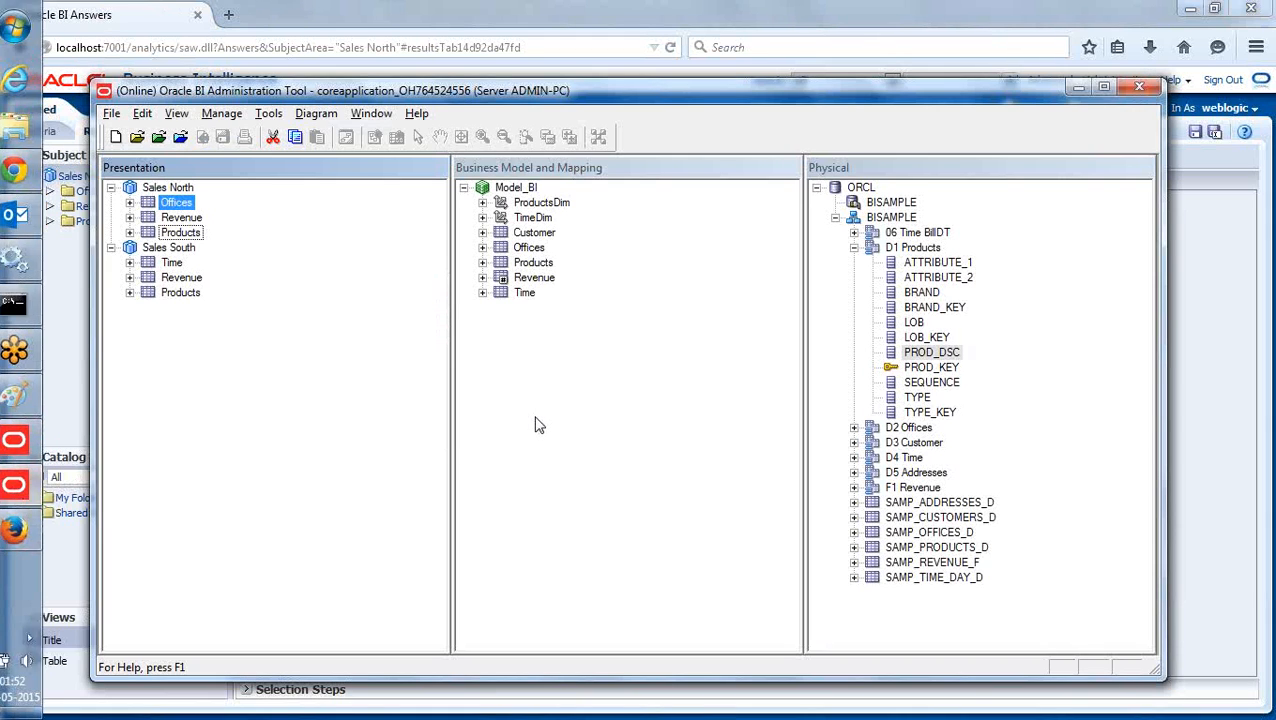
{"action": "left_click", "coordinate": [482, 203]}
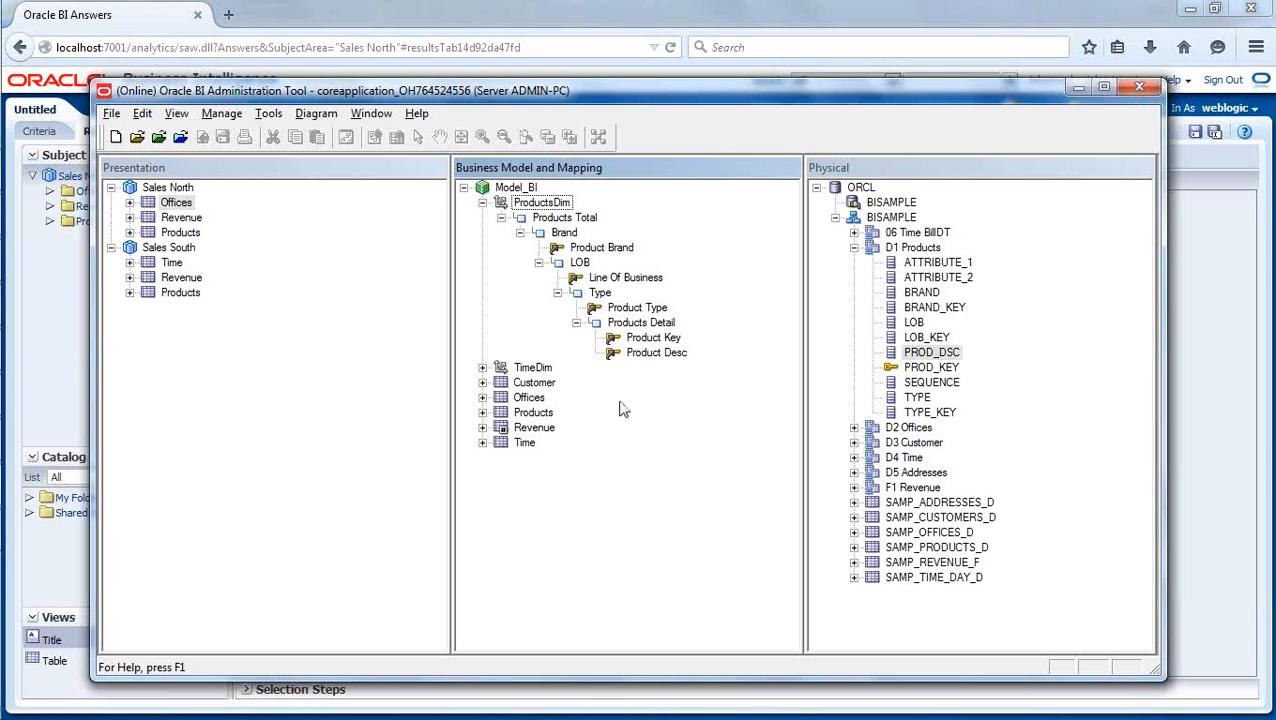
{"action": "double_click", "coordinate": [641, 322]}
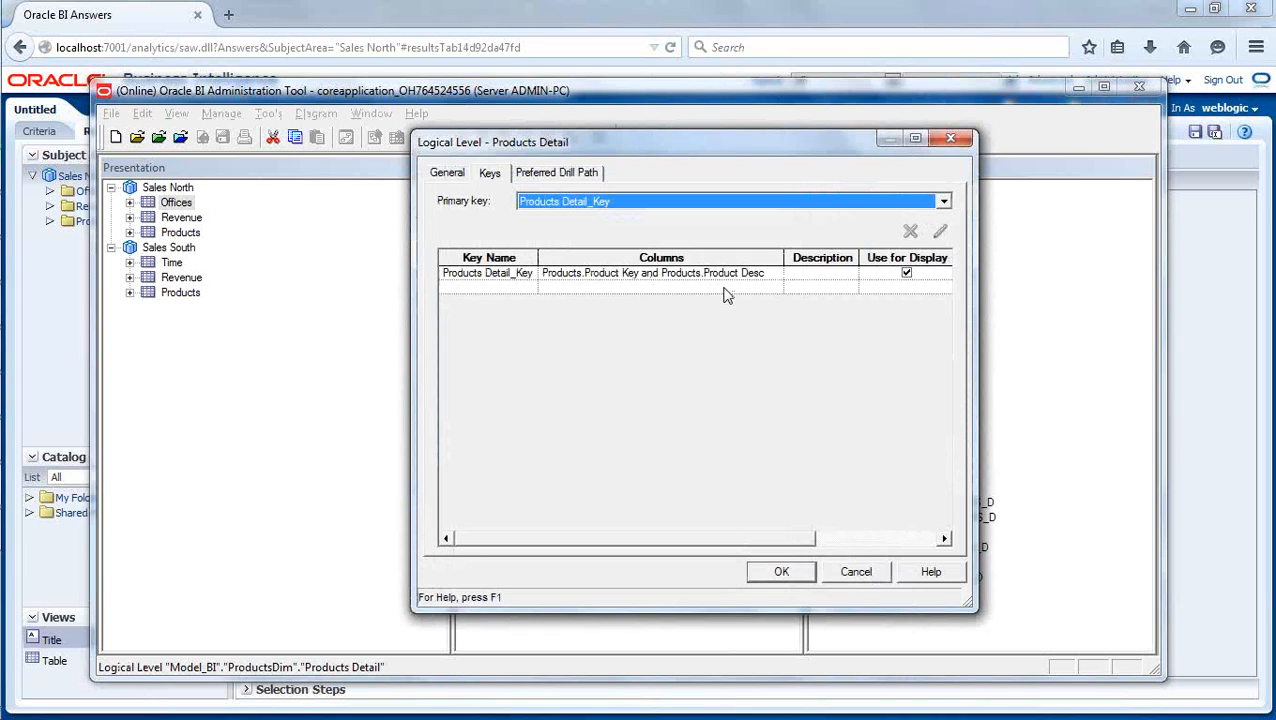
{"action": "left_click", "coordinate": [514, 276]}
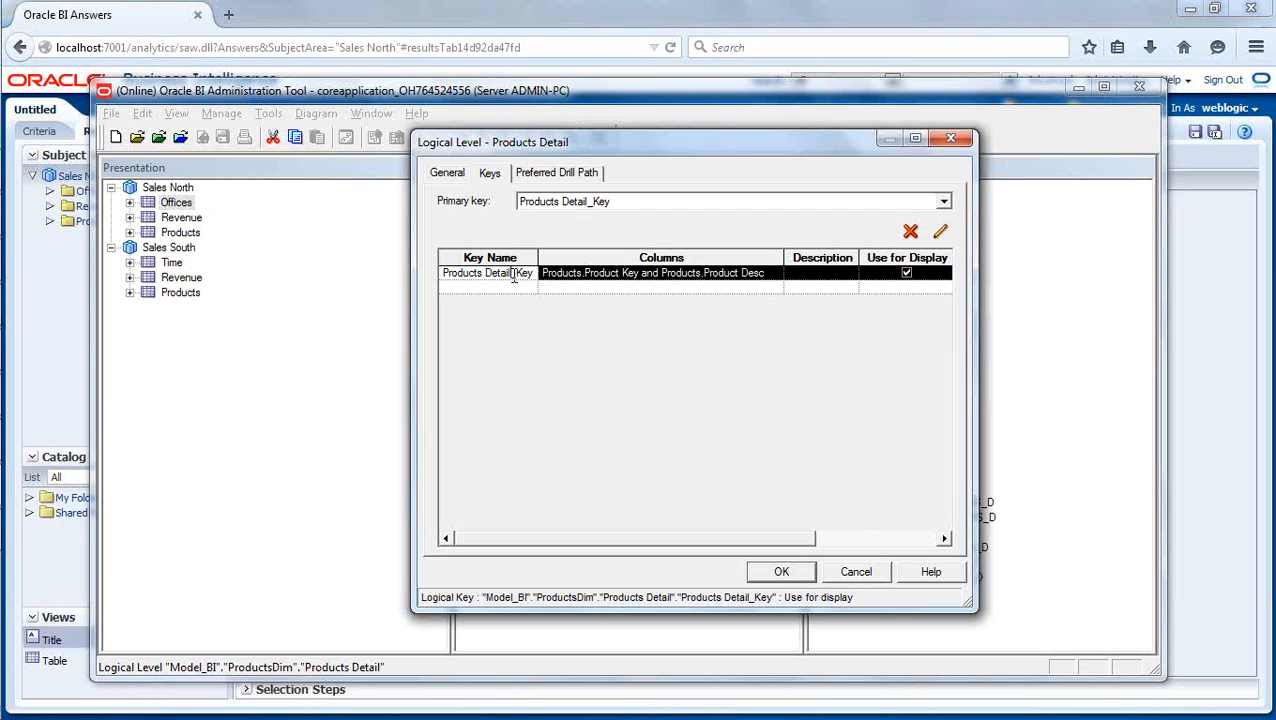
{"action": "left_click", "coordinate": [910, 232]}
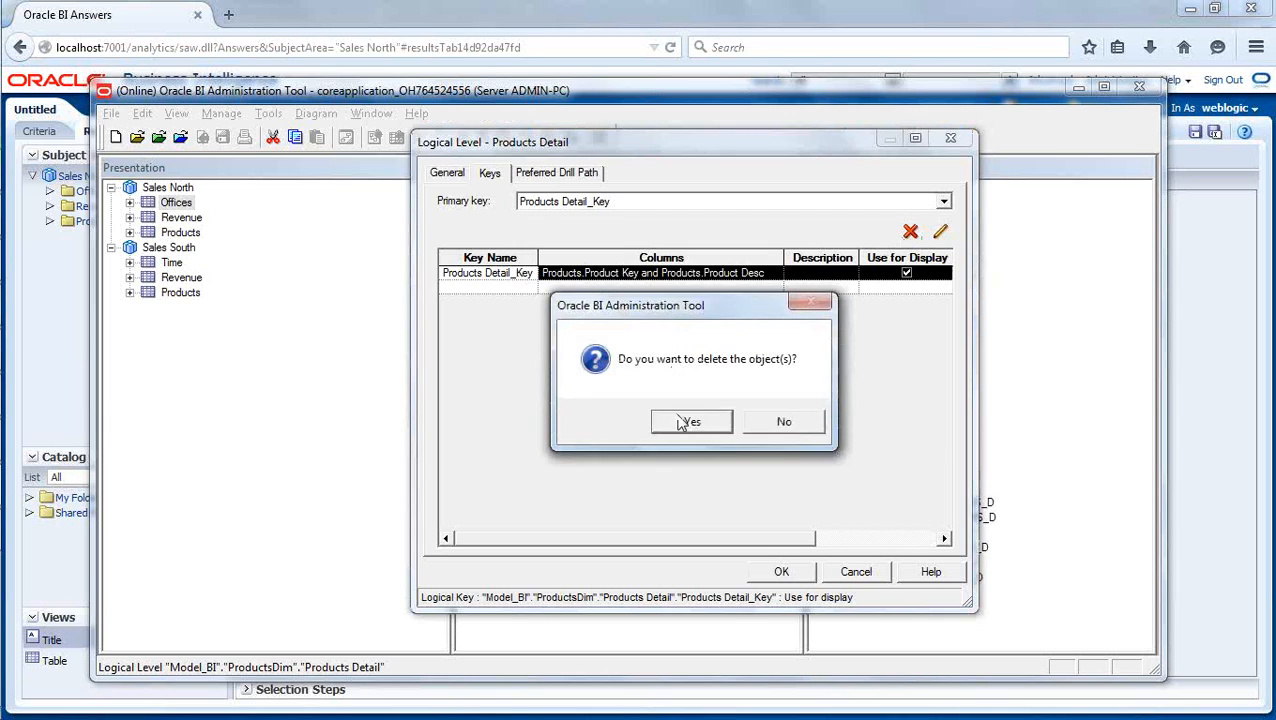
{"action": "left_click", "coordinate": [678, 418]}
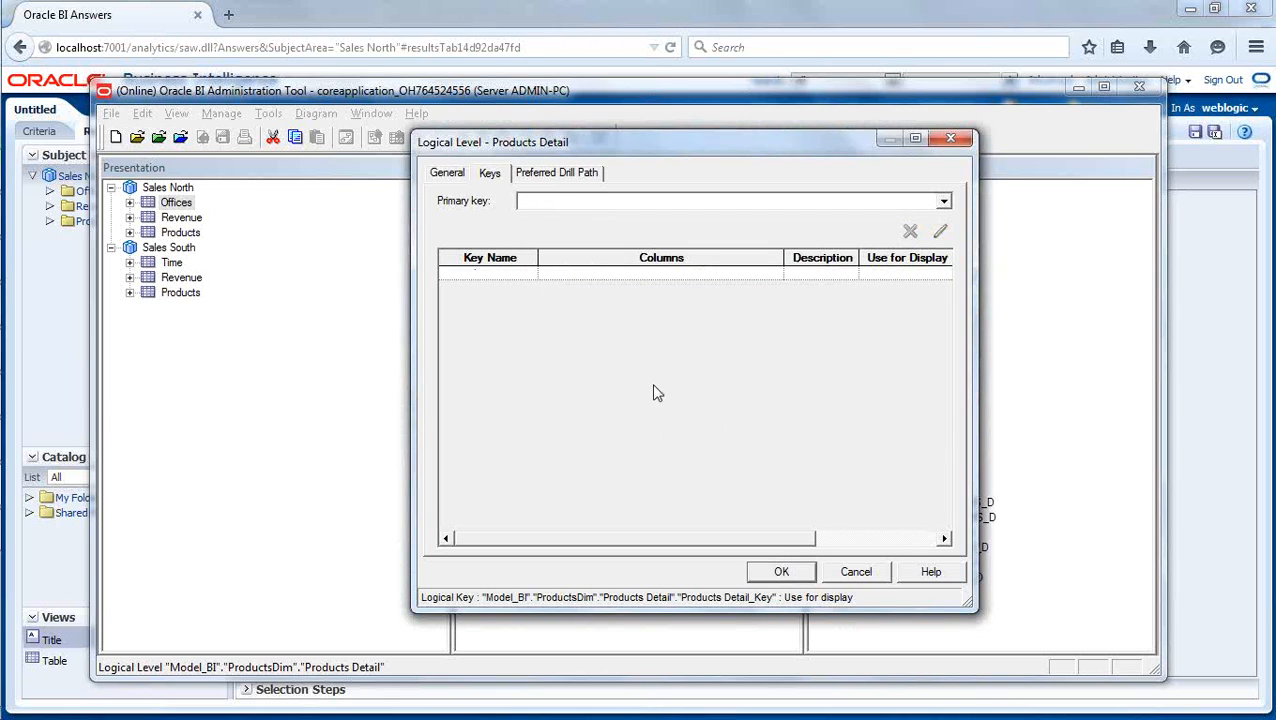
{"action": "left_click", "coordinate": [782, 572]}
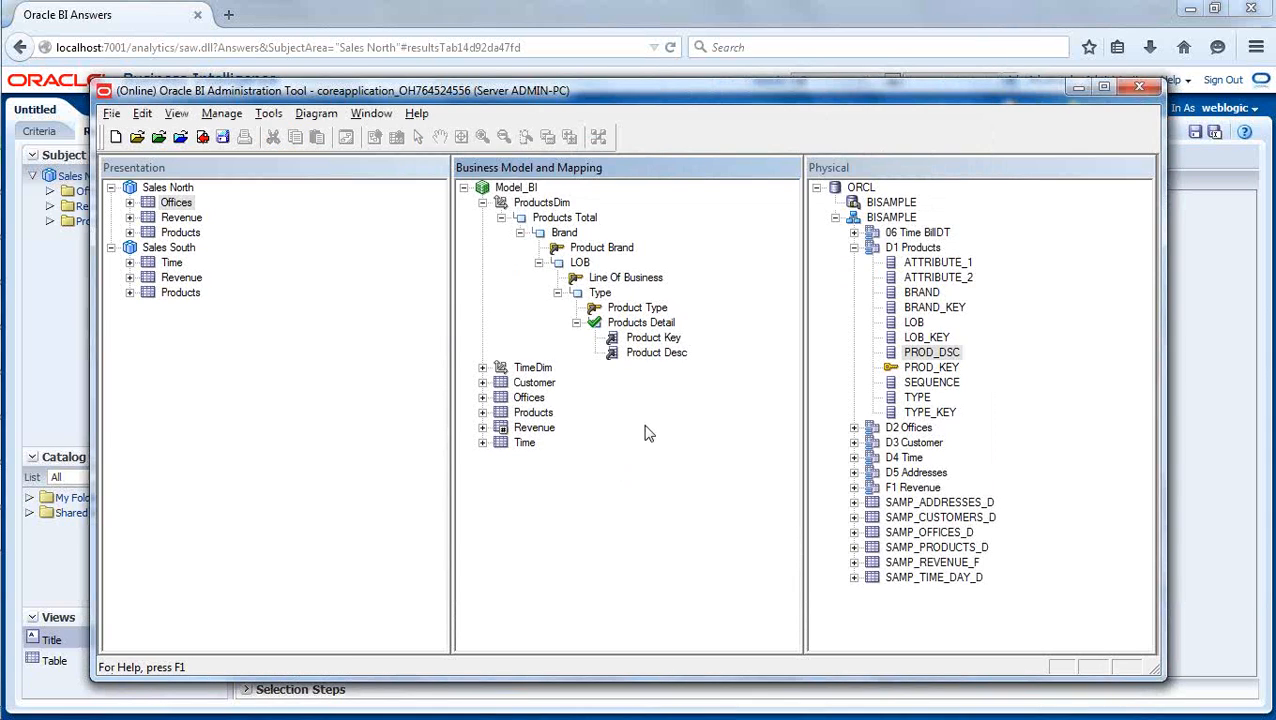
- Create a logical level key named Product Desc on the Product Desc column of Products Detail, with use for display on
{"action": "left_click", "coordinate": [666, 358]}
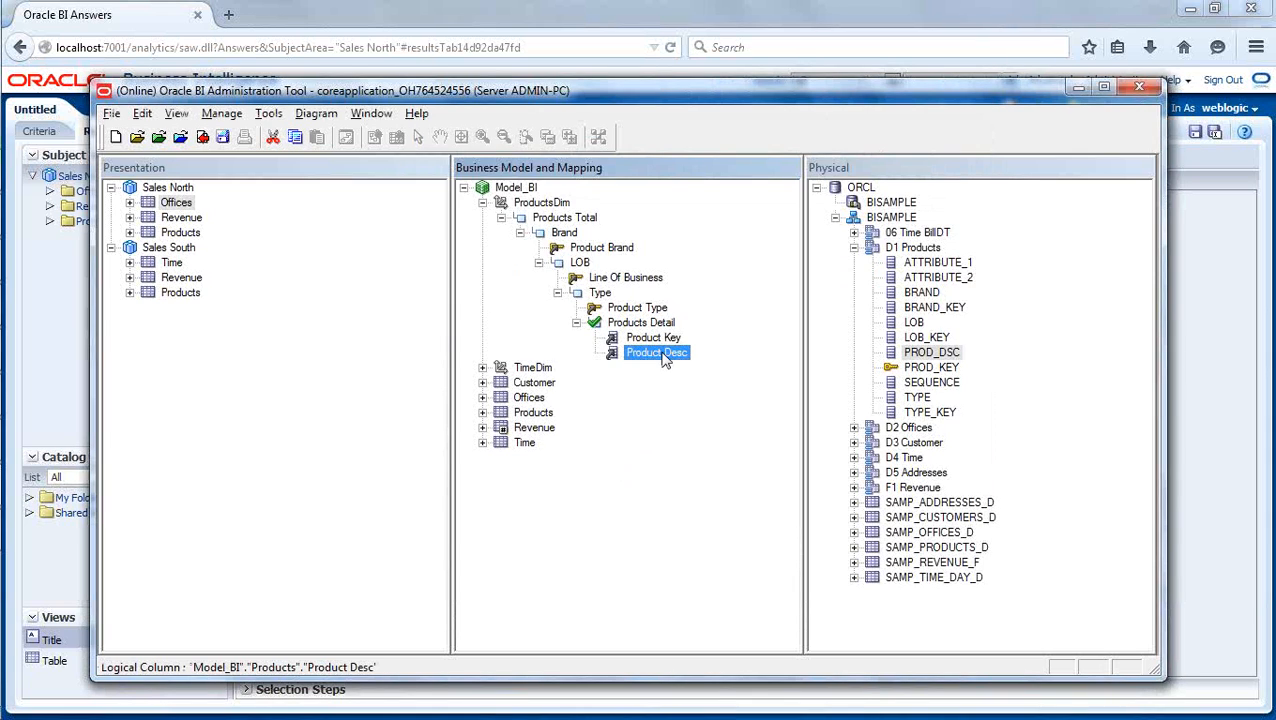
{"action": "right_click", "coordinate": [666, 358]}
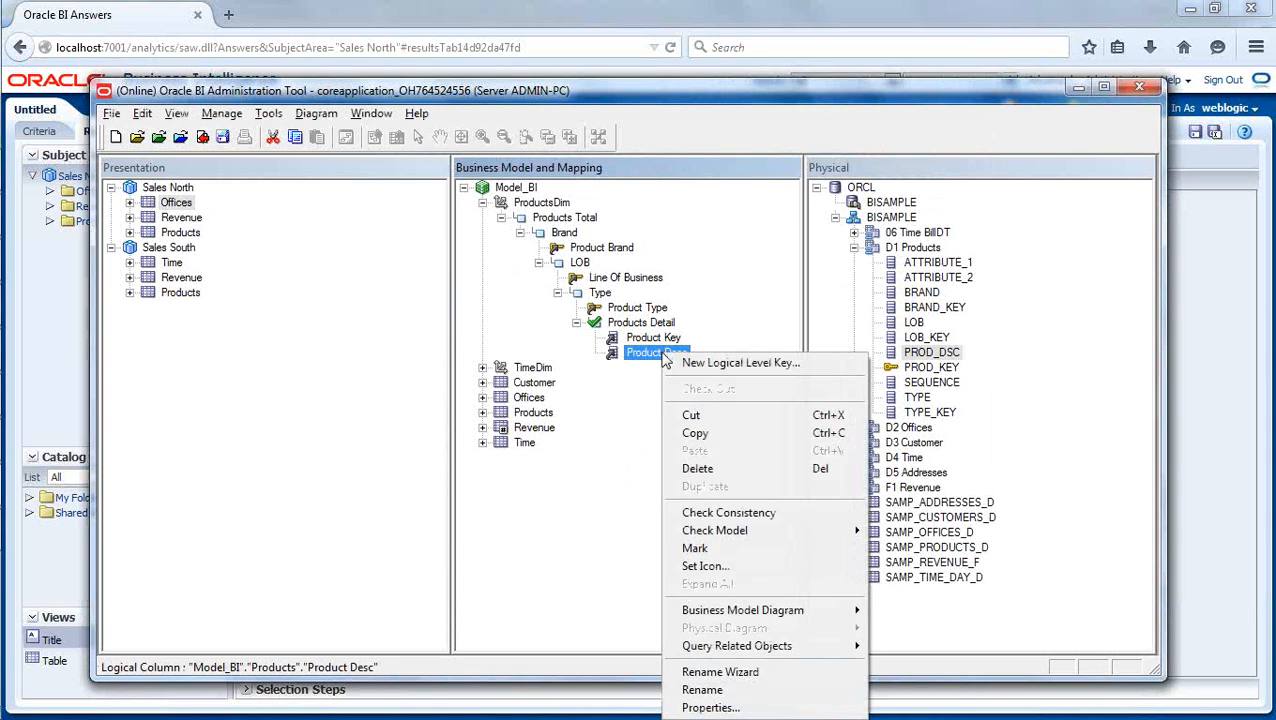
{"action": "left_click", "coordinate": [716, 364]}
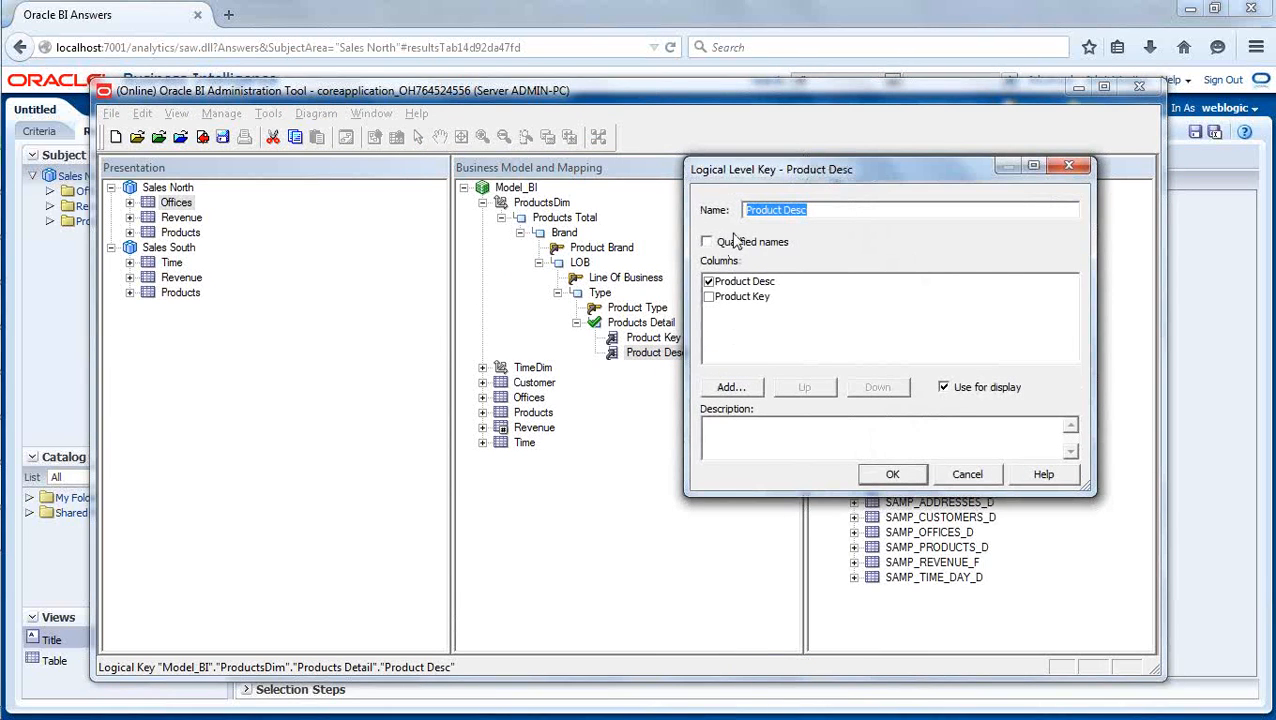
{"action": "left_click", "coordinate": [893, 474]}
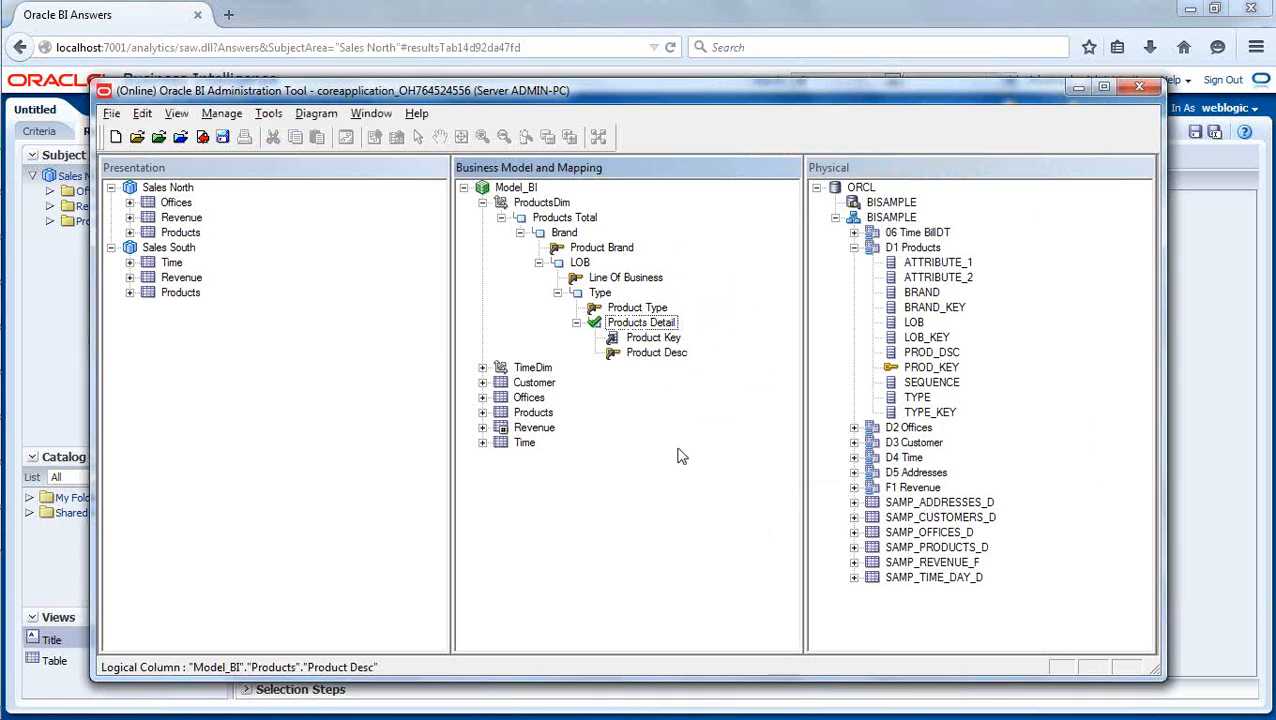
- Create a logical level key named Product Key on the Product Key column of Products Detail
{"action": "left_click", "coordinate": [667, 341]}
{"action": "right_click", "coordinate": [667, 341]}
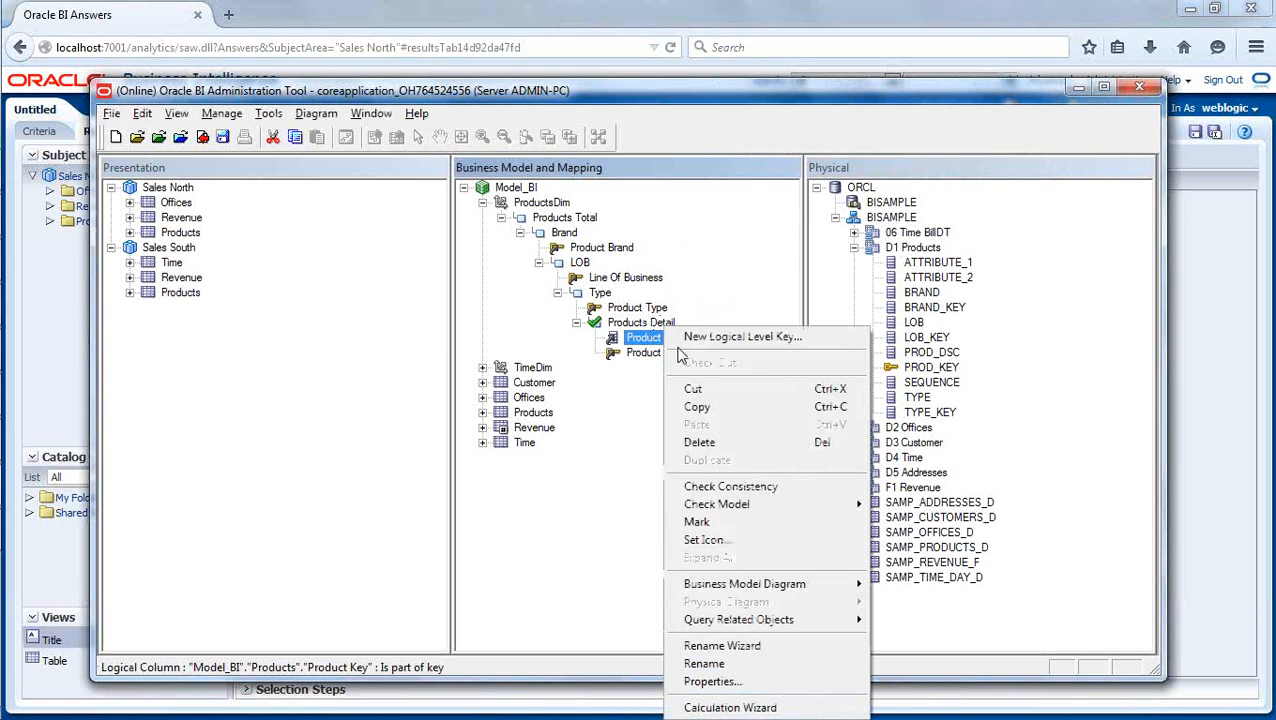
{"action": "left_click", "coordinate": [690, 342]}
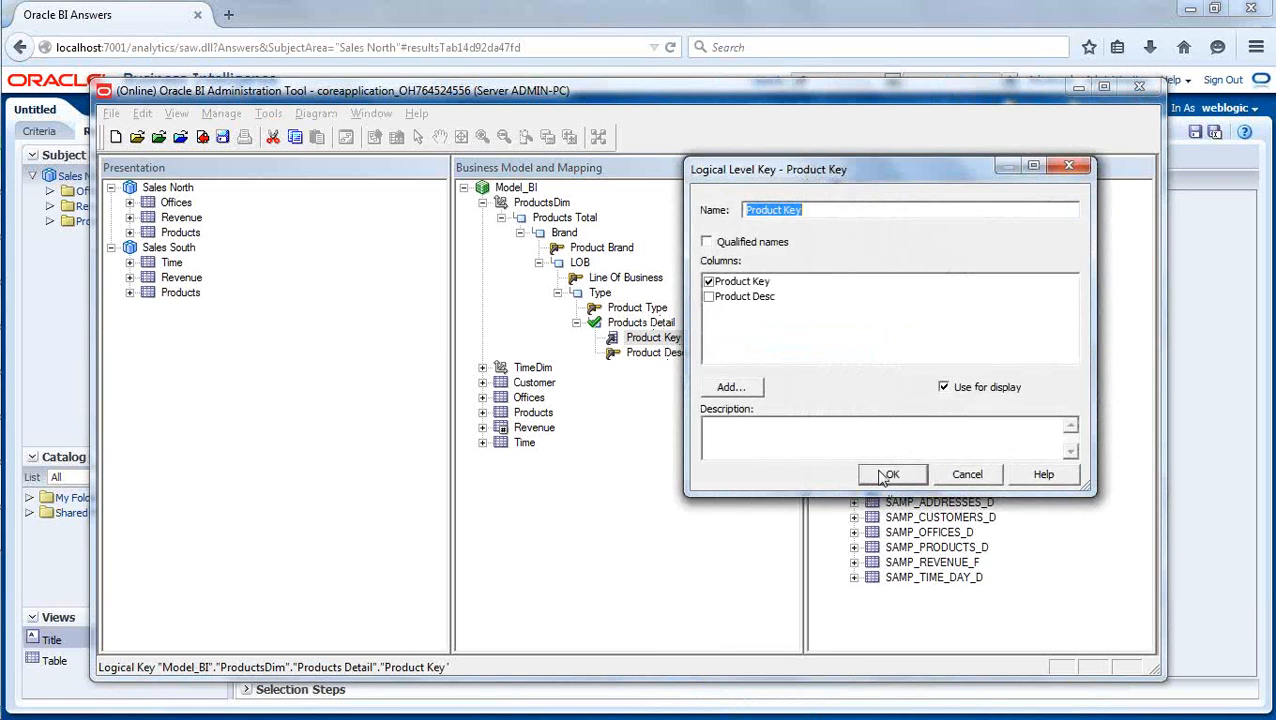
{"action": "left_click", "coordinate": [888, 475]}
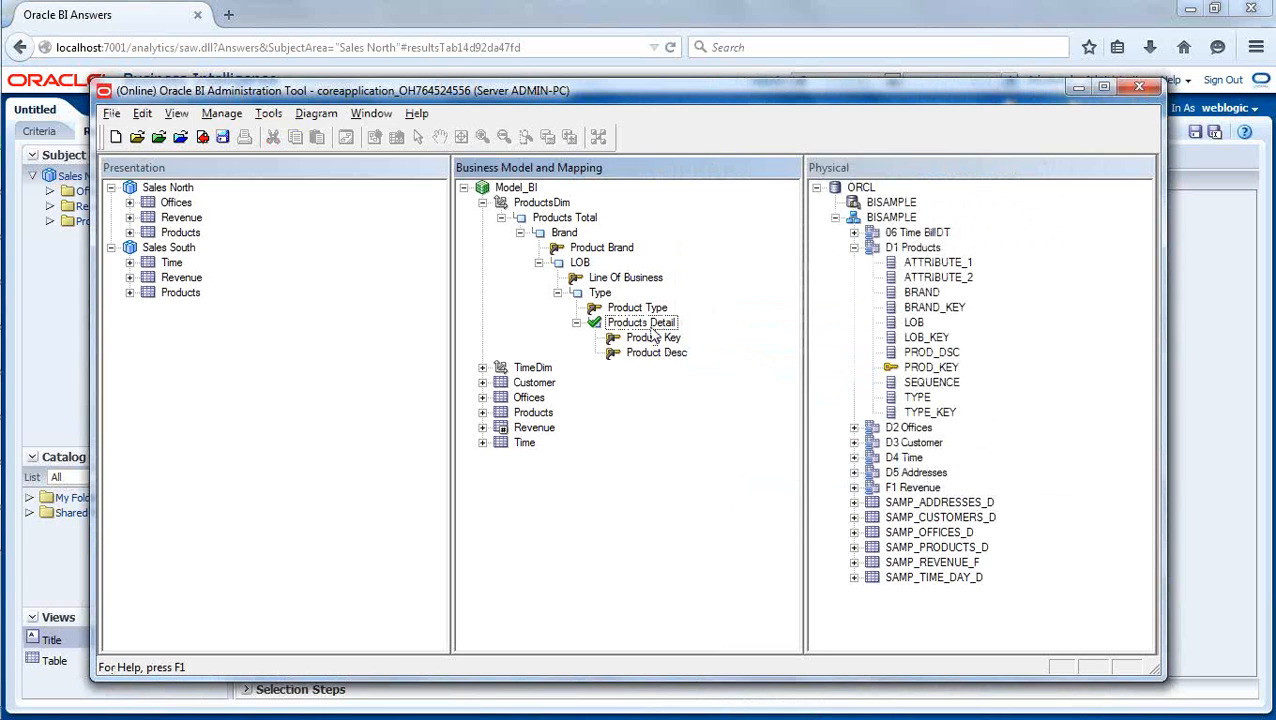
- In the Products Detail level, turn off use for display on Product Key and make Product Key the primary key
{"action": "double_click", "coordinate": [650, 324]}
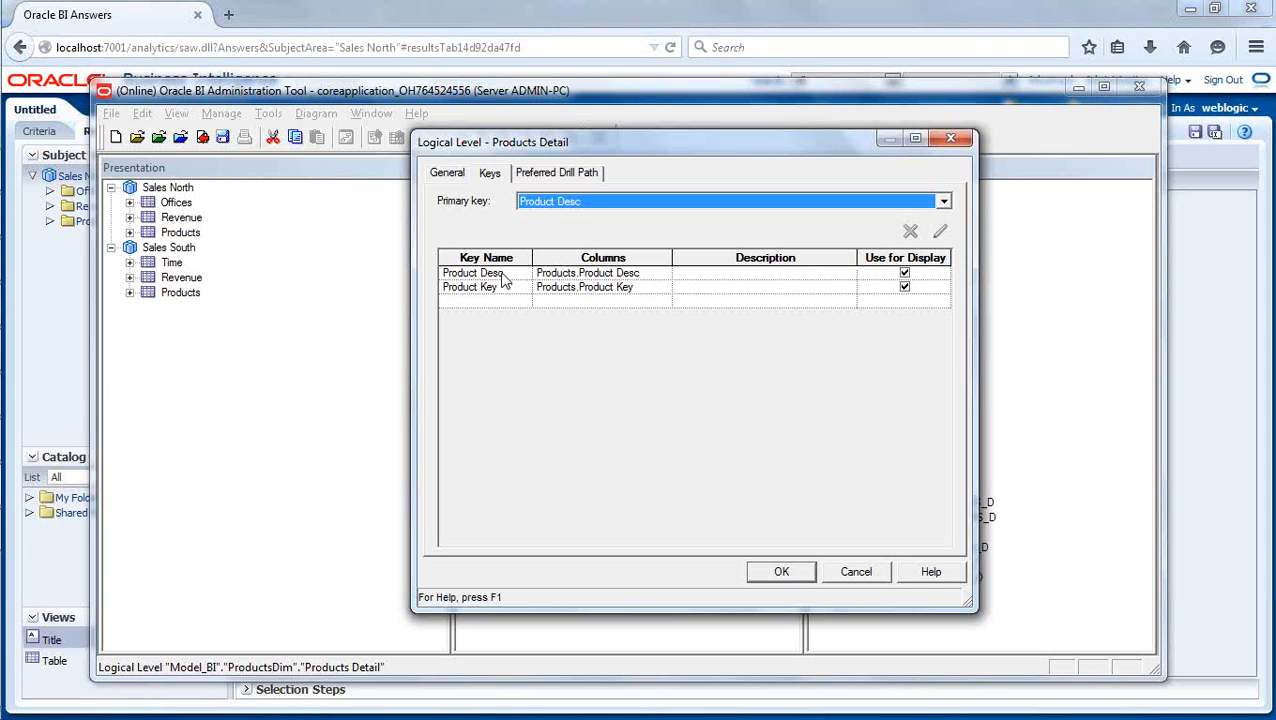
{"action": "left_click", "coordinate": [906, 292]}
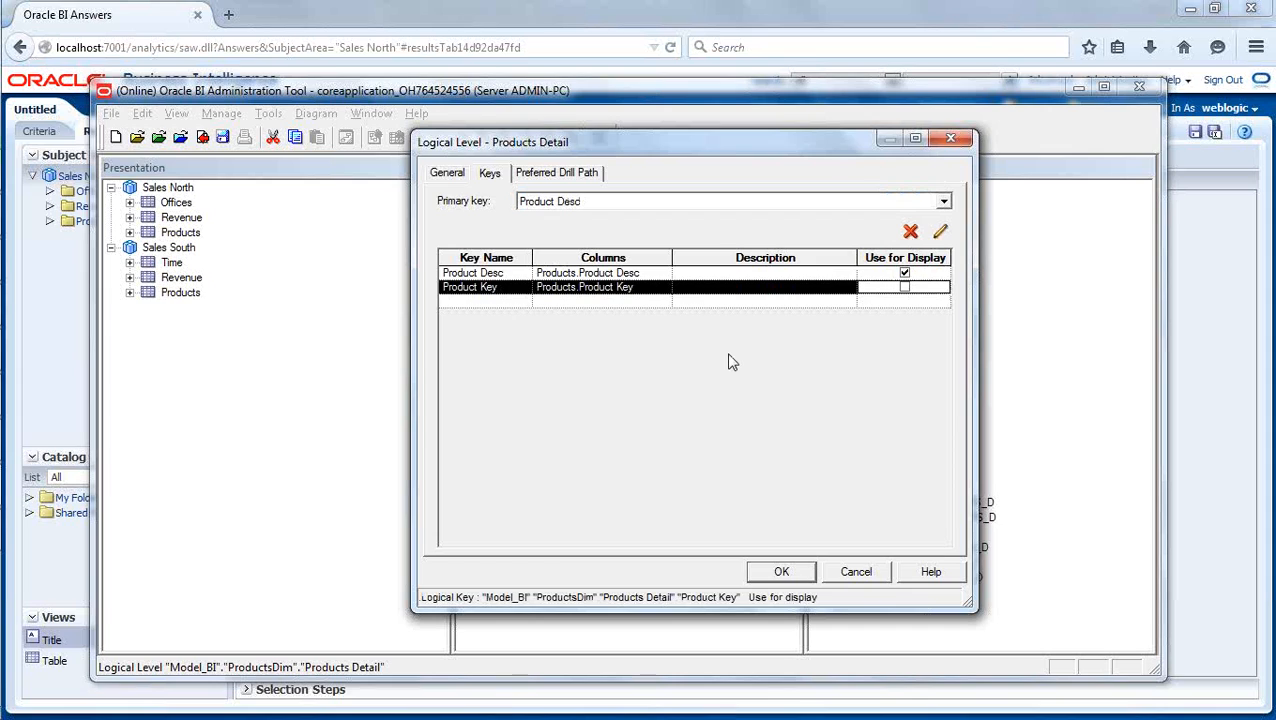
{"action": "left_click", "coordinate": [631, 203]}
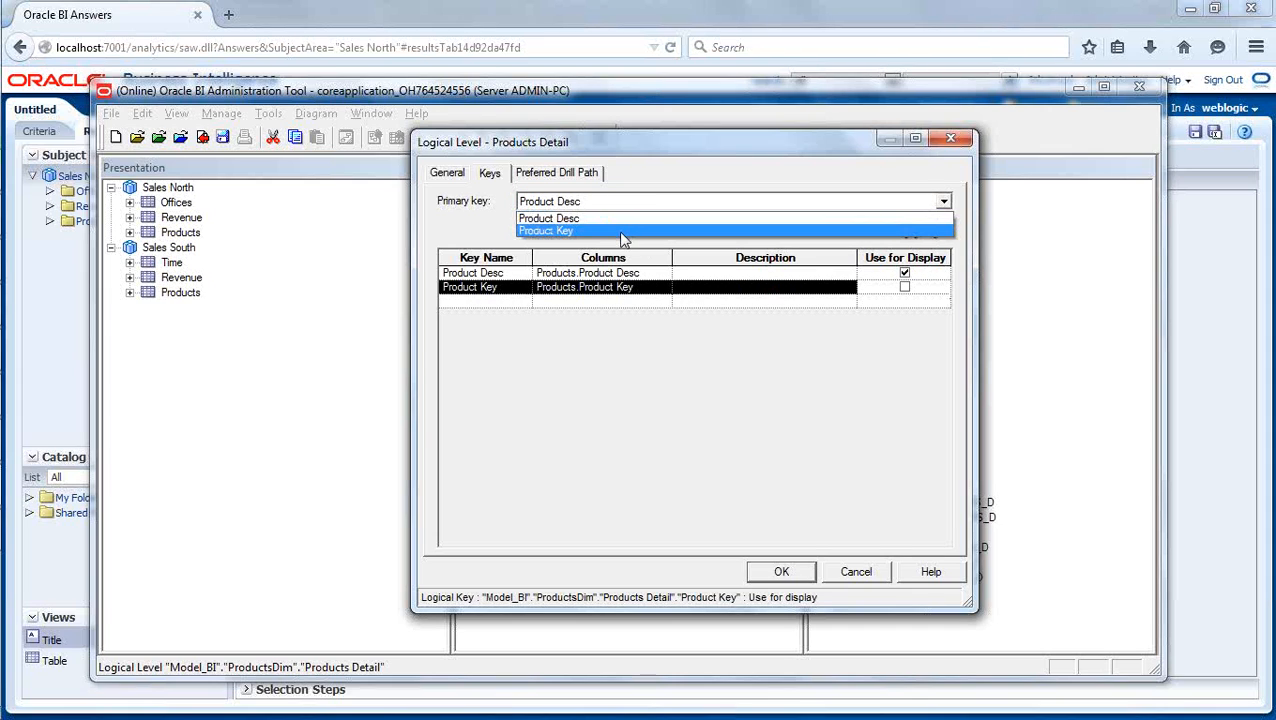
{"action": "left_click", "coordinate": [624, 231]}
{"action": "left_click", "coordinate": [507, 302]}
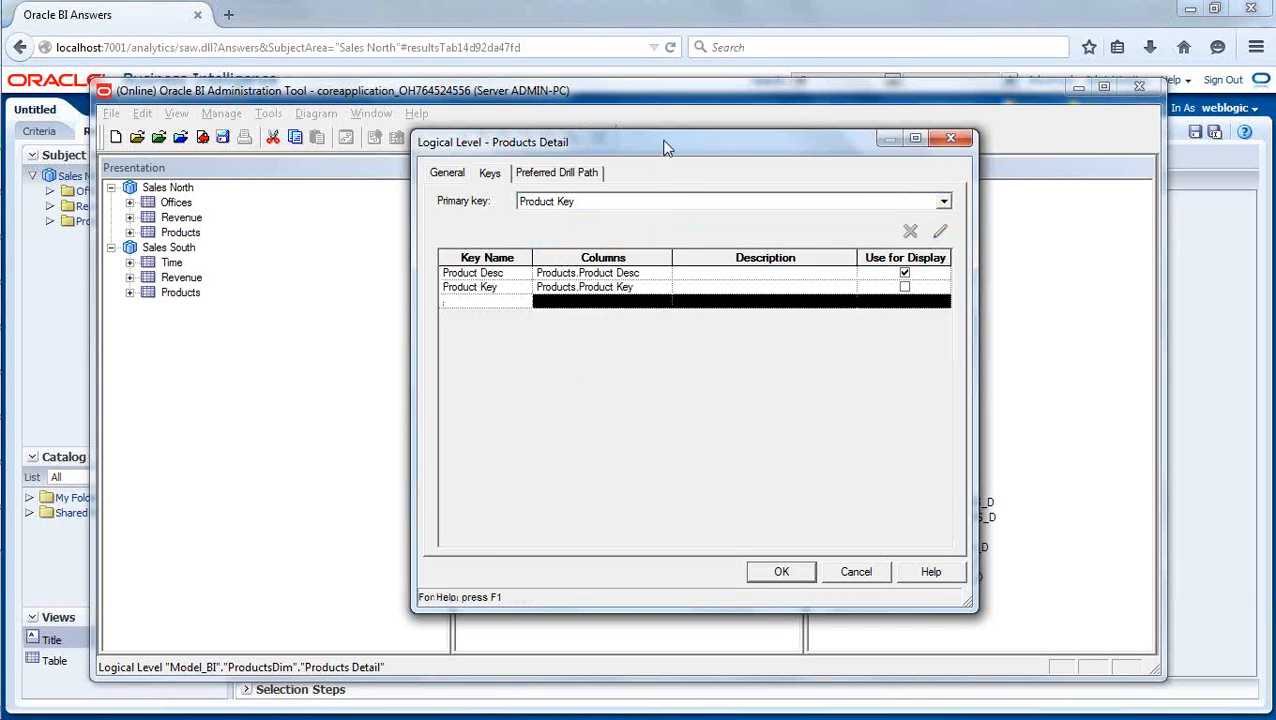
{"action": "left_click_drag", "start_coordinate": [667, 148], "coordinate": [975, 154]}
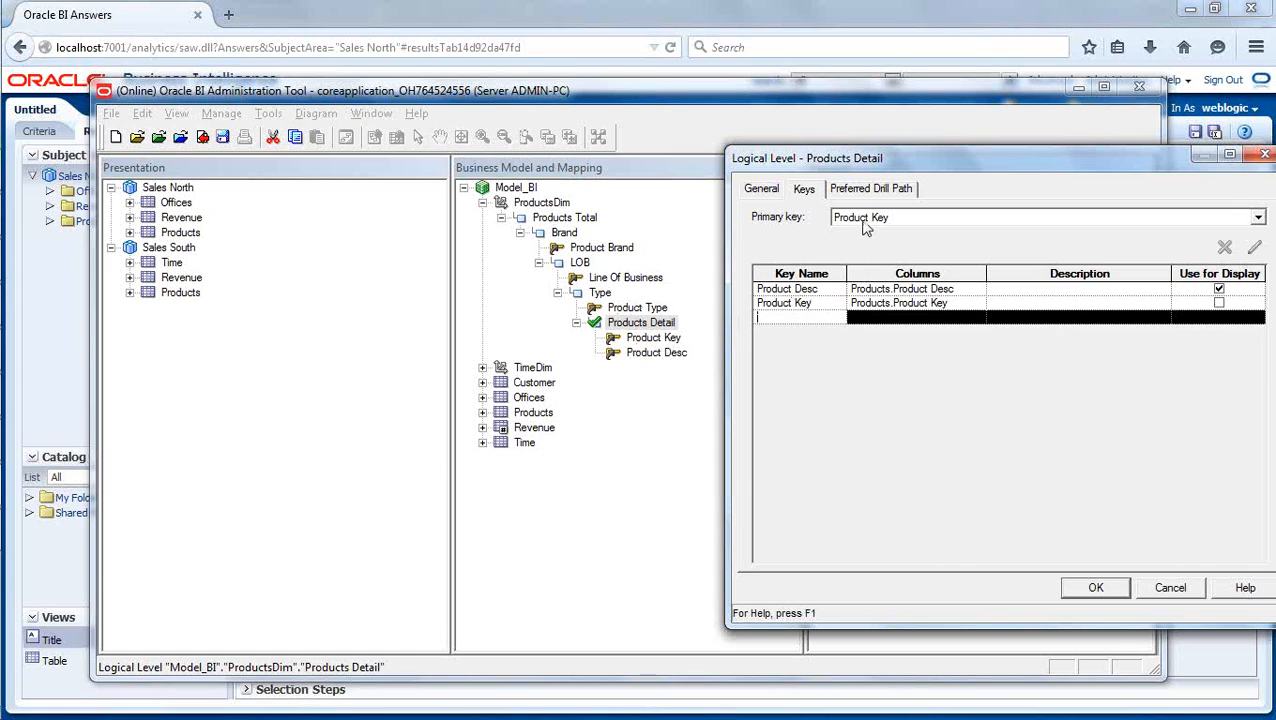
{"action": "left_click", "coordinate": [828, 289]}
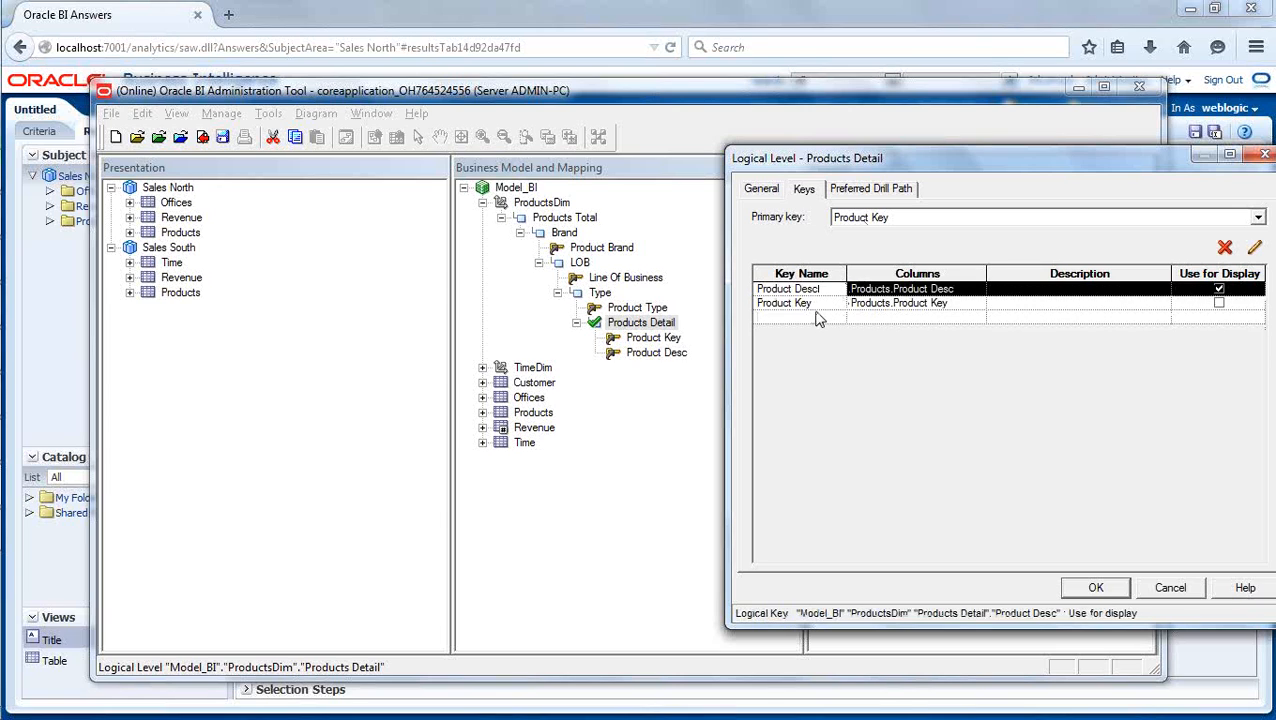
{"action": "left_click", "coordinate": [817, 317]}
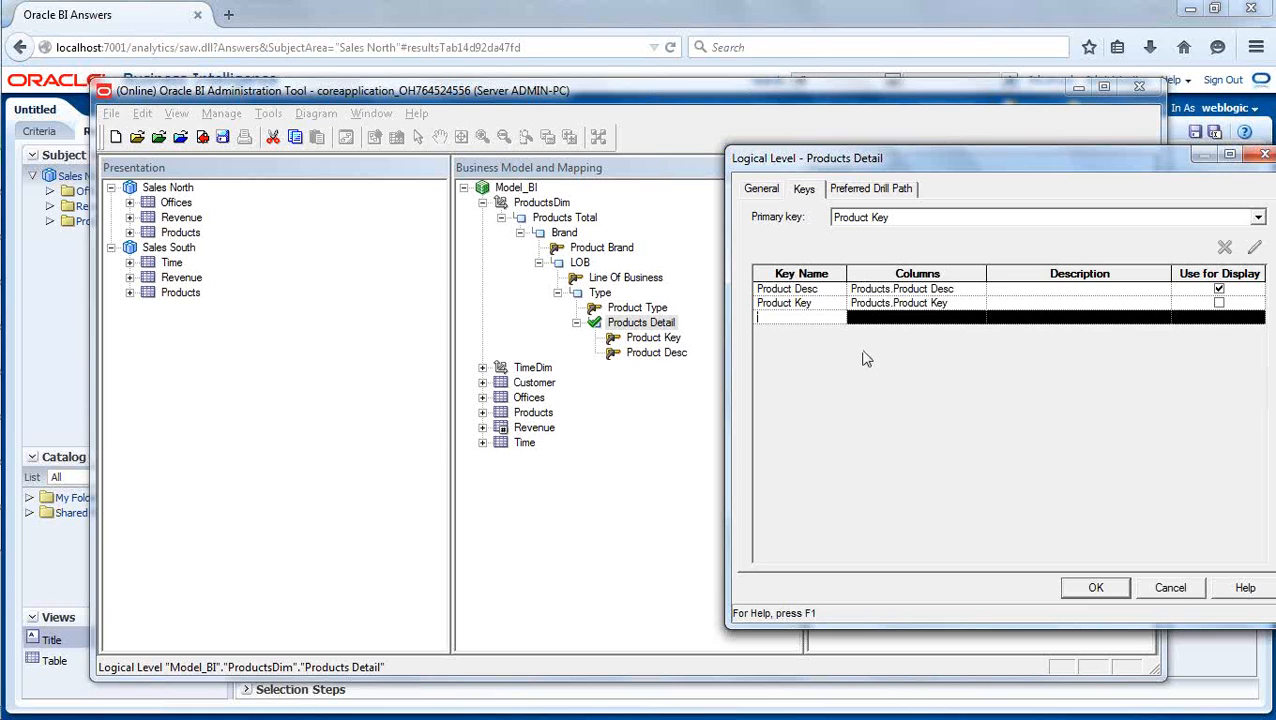
{"action": "left_click", "coordinate": [830, 303]}
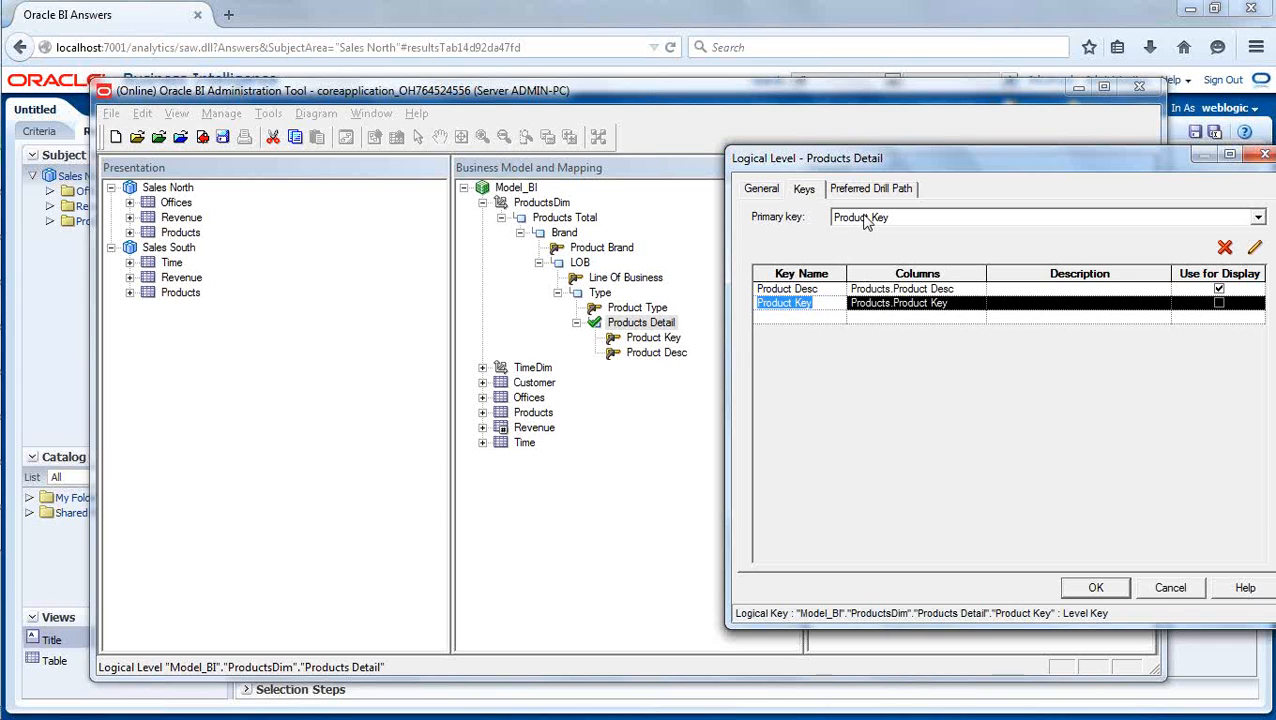
{"action": "left_click", "coordinate": [818, 289]}
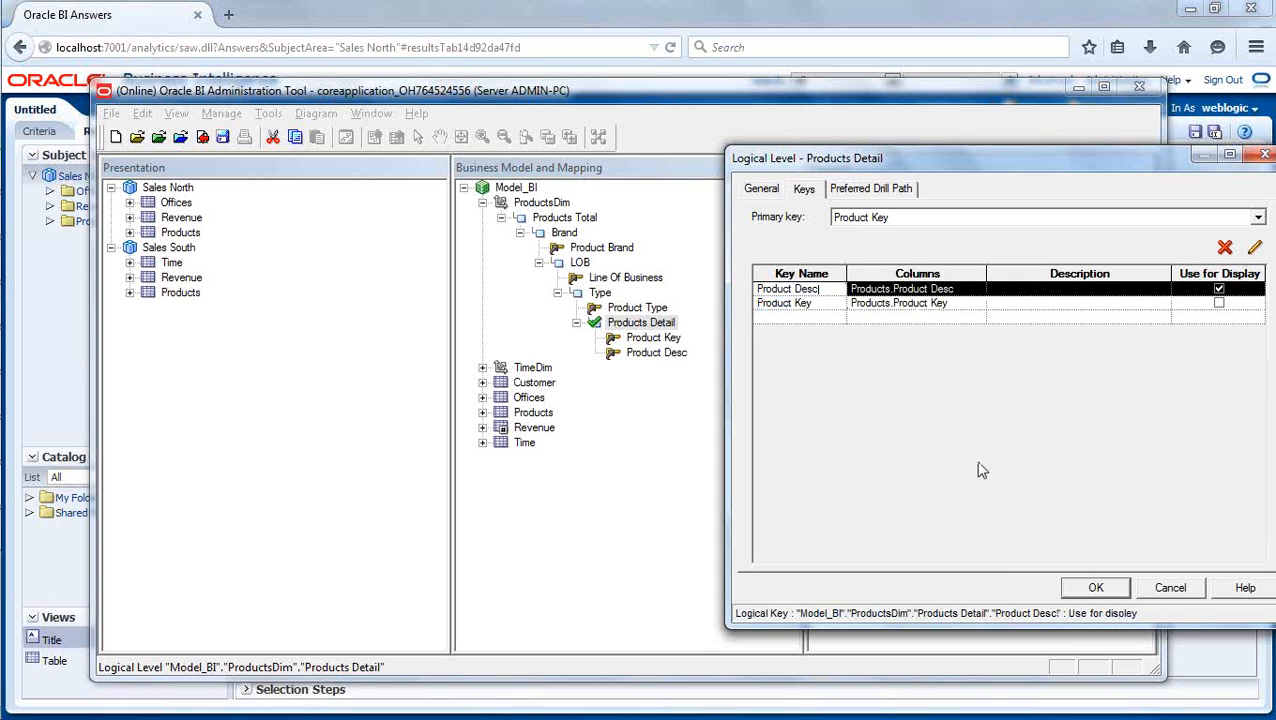
{"action": "left_click", "coordinate": [1105, 592]}
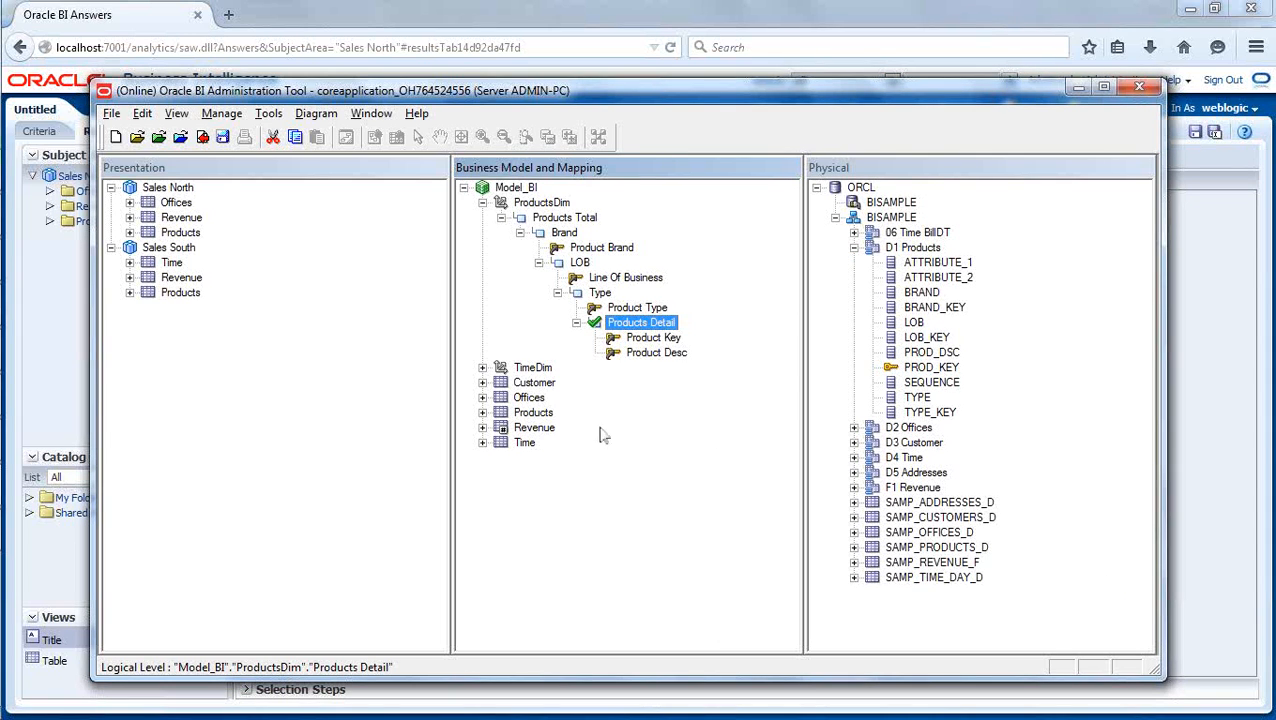
- Check in the Products Detail key changes with a global consistency check and close the check results
{"action": "left_click", "coordinate": [201, 138]}
{"action": "left_click", "coordinate": [554, 431]}
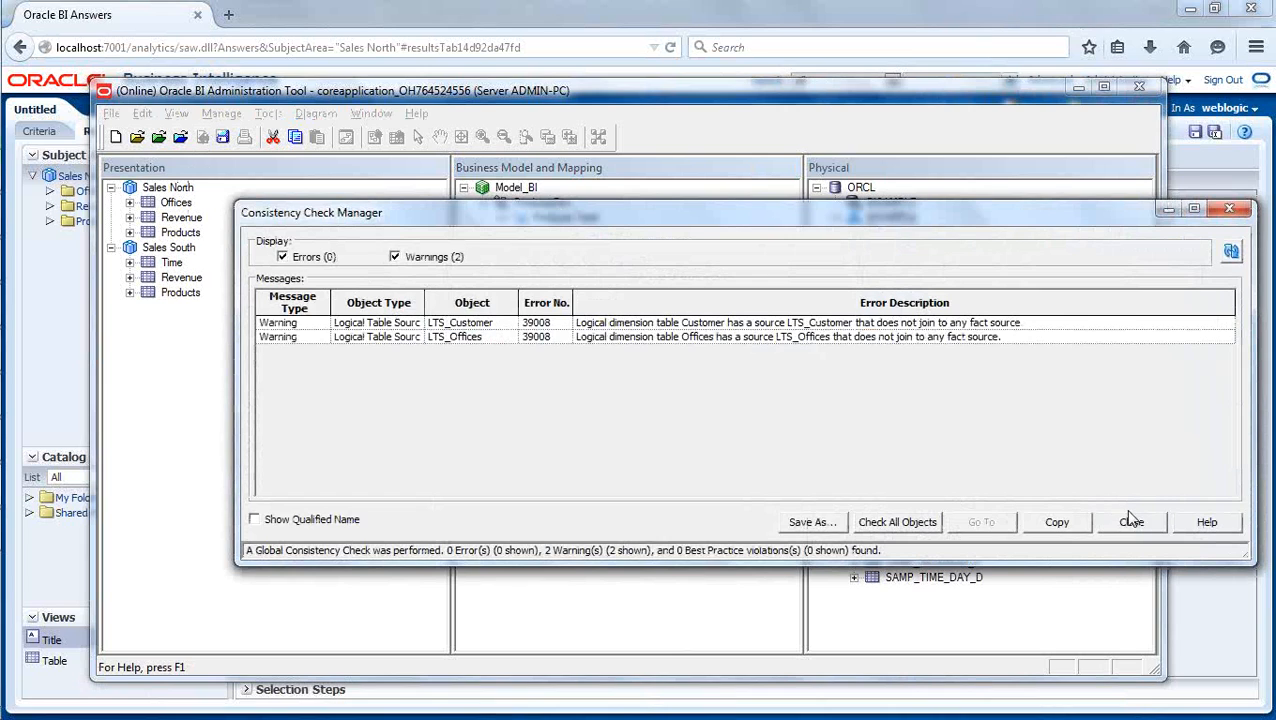
{"action": "left_click", "coordinate": [1131, 522]}
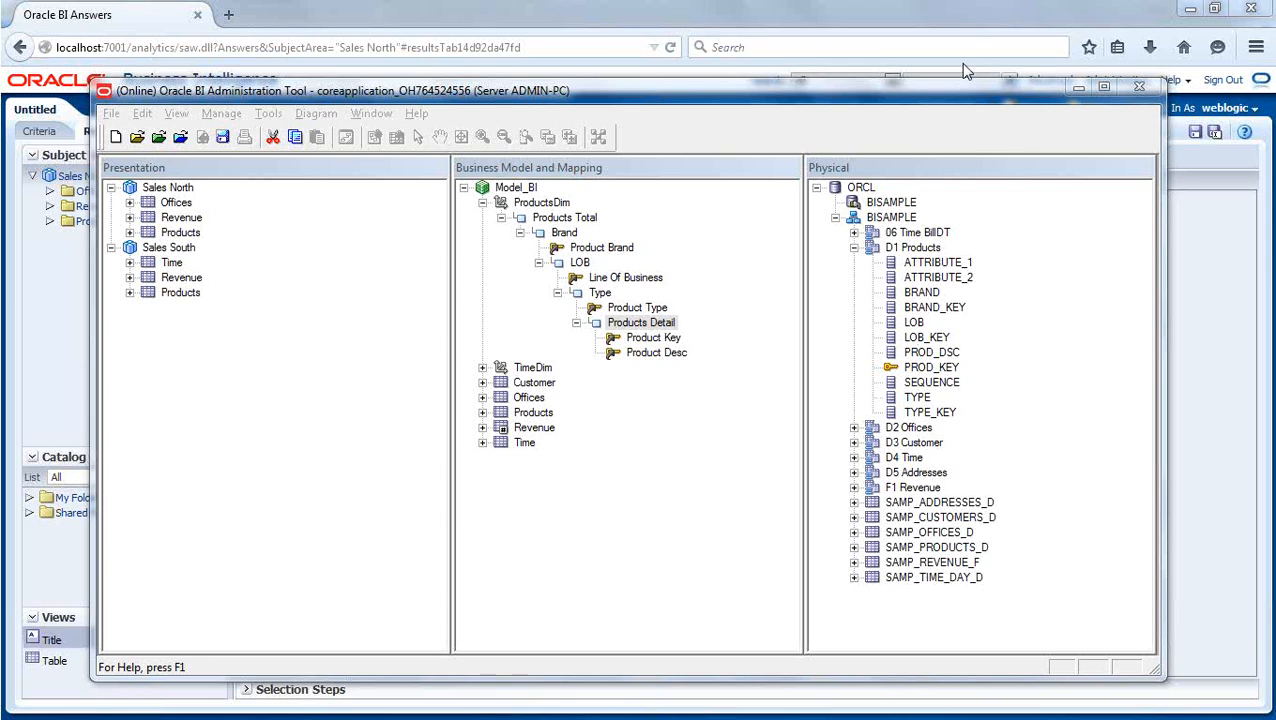
- Examine the primary key and display setting of the Brand level in ProductsDim, leaving without changes
{"action": "double_click", "coordinate": [562, 234]}
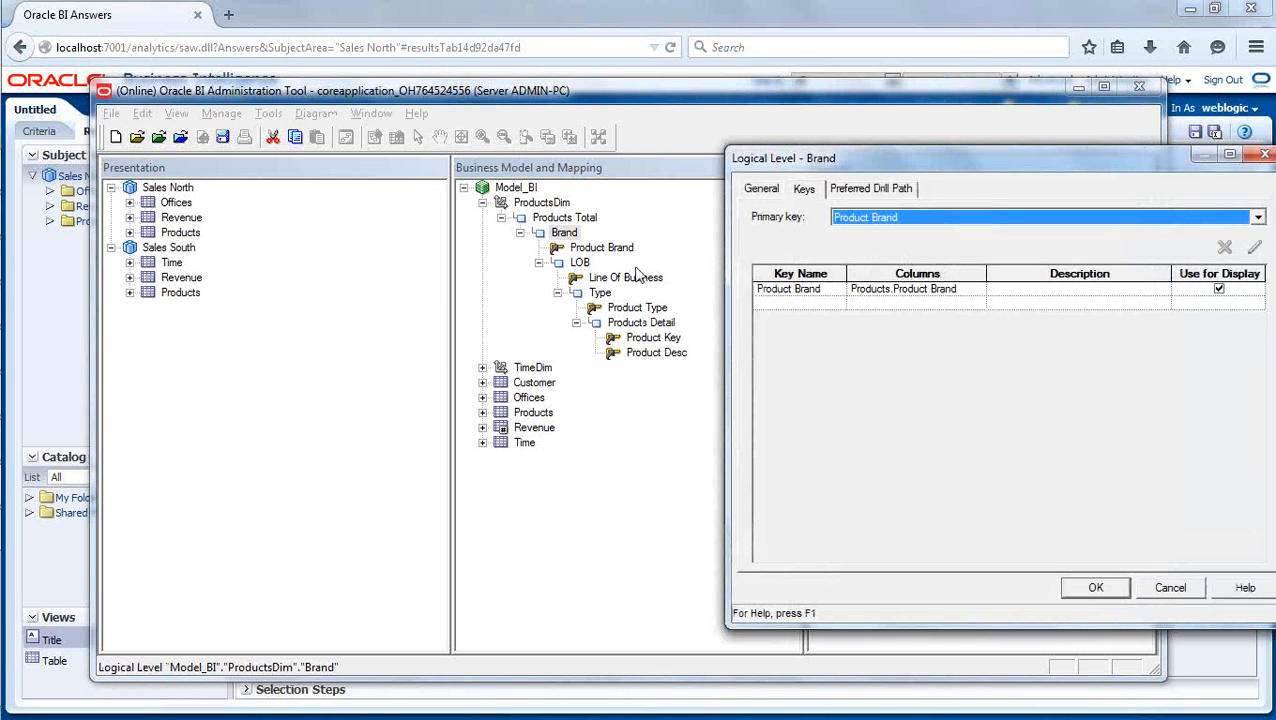
{"action": "left_click_drag", "start_coordinate": [1031, 155], "coordinate": [811, 170]}
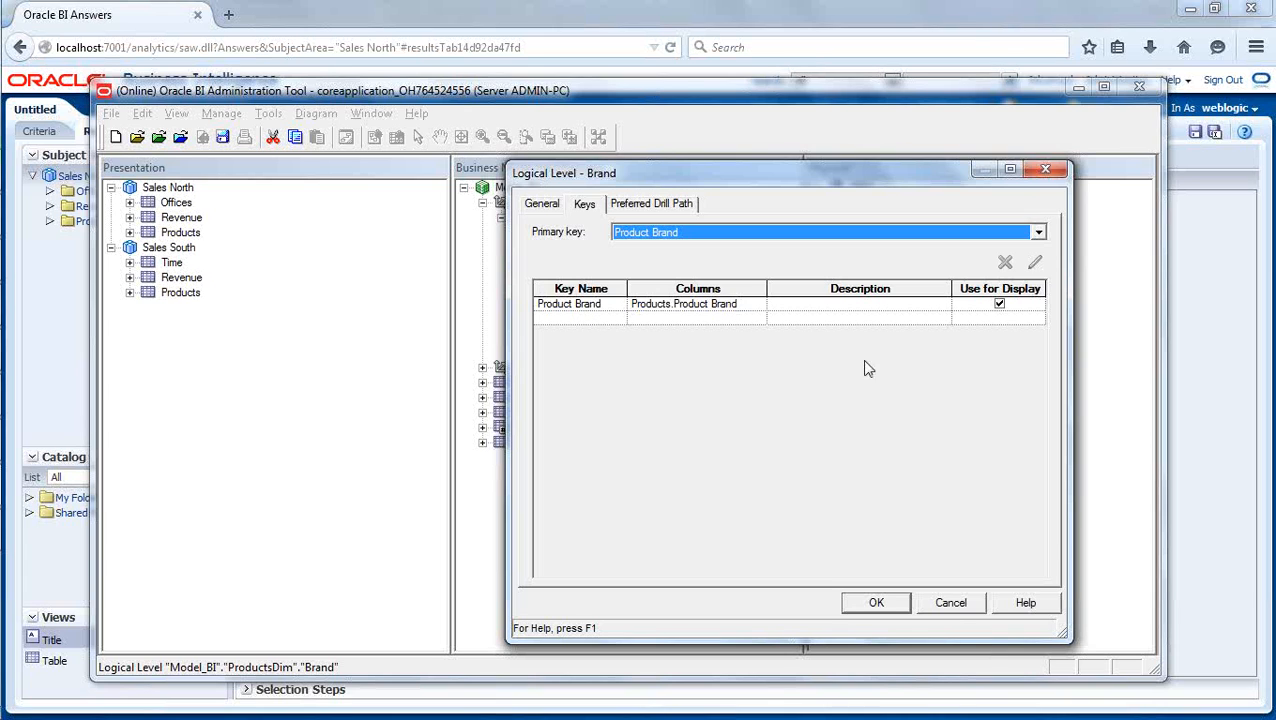
{"action": "left_click", "coordinate": [950, 604]}
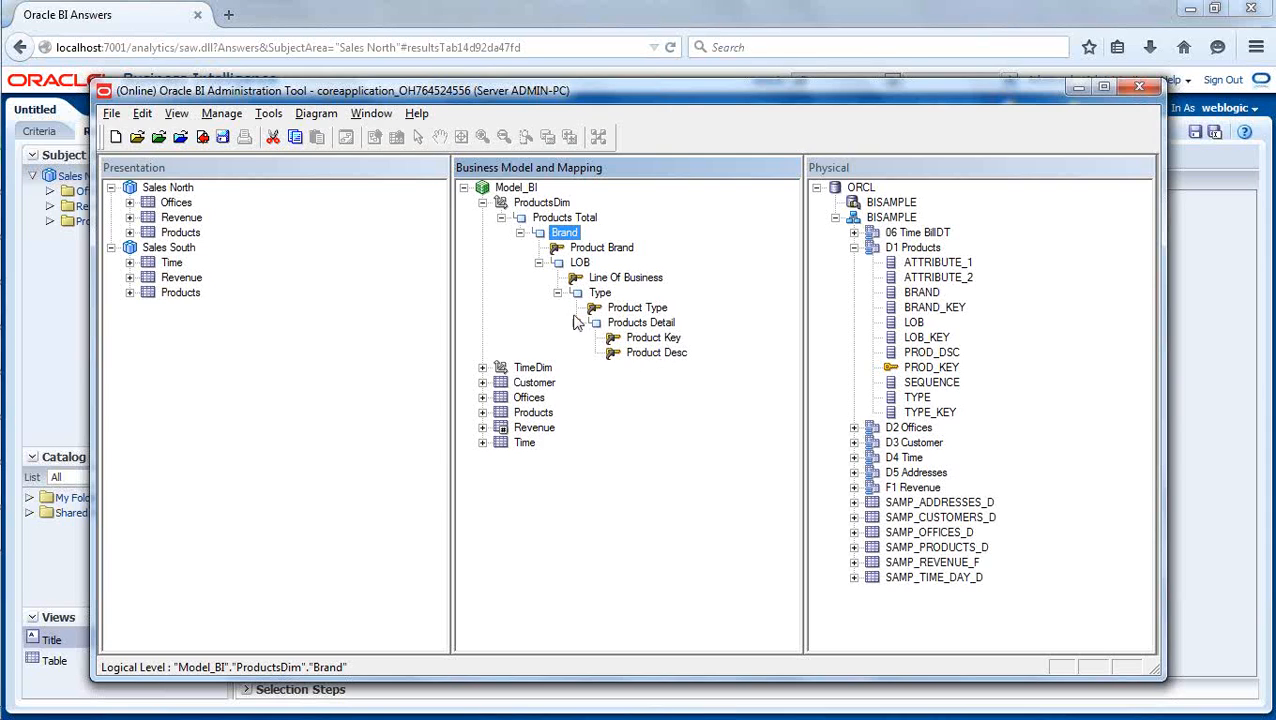
- Delete the ProductsDim hierarchy from the Products presentation table of Sales North
{"action": "left_click", "coordinate": [129, 232]}
{"action": "left_click", "coordinate": [210, 248]}
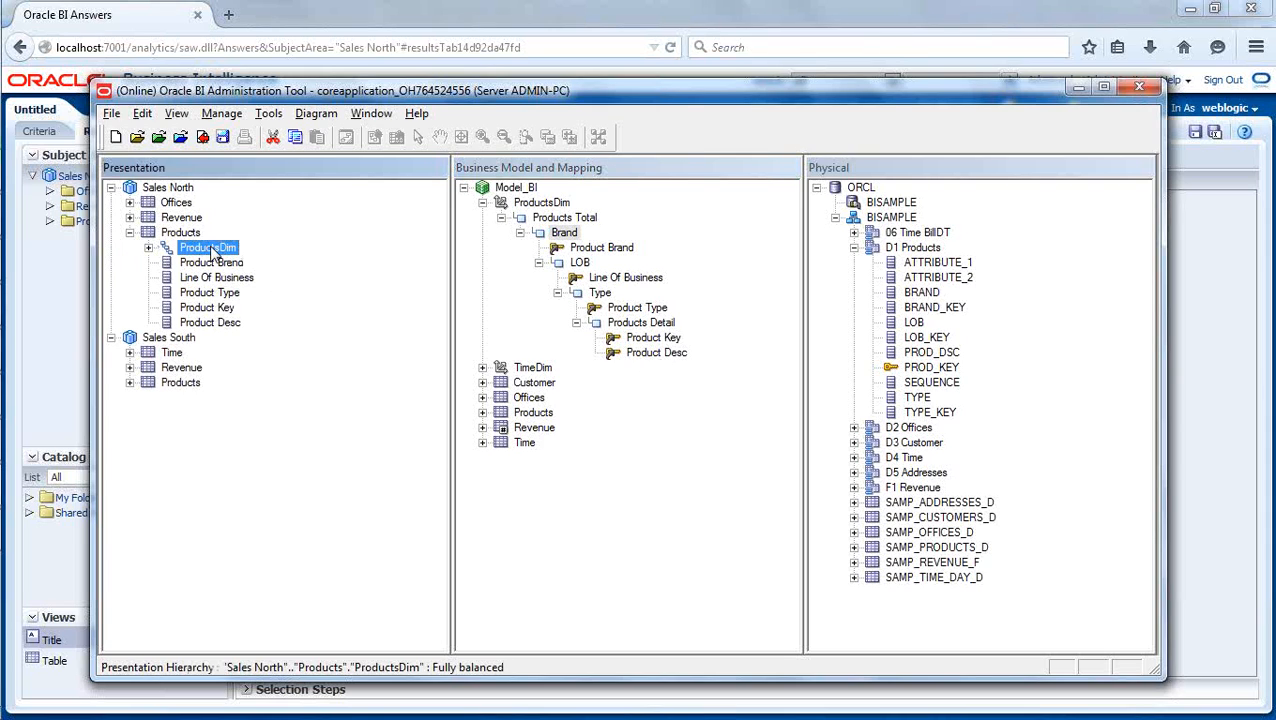
{"action": "right_click", "coordinate": [213, 253]}
{"action": "left_click", "coordinate": [289, 402]}
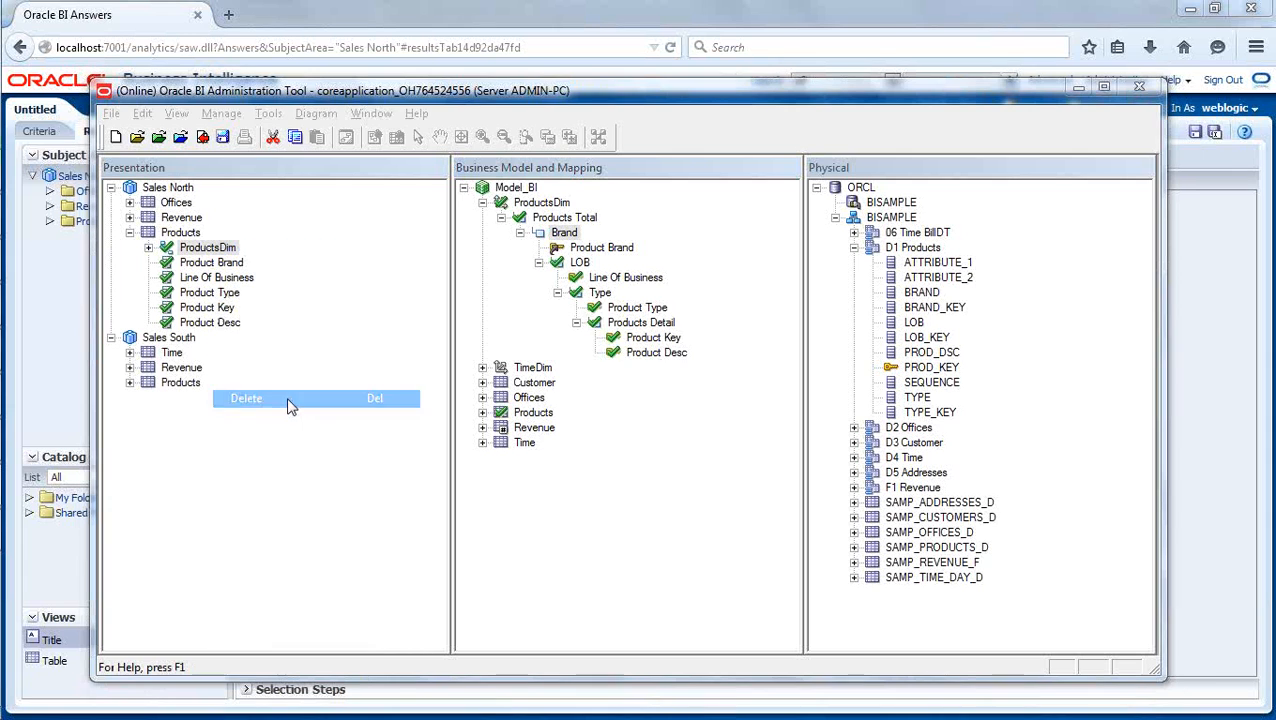
{"action": "left_click", "coordinate": [607, 430]}
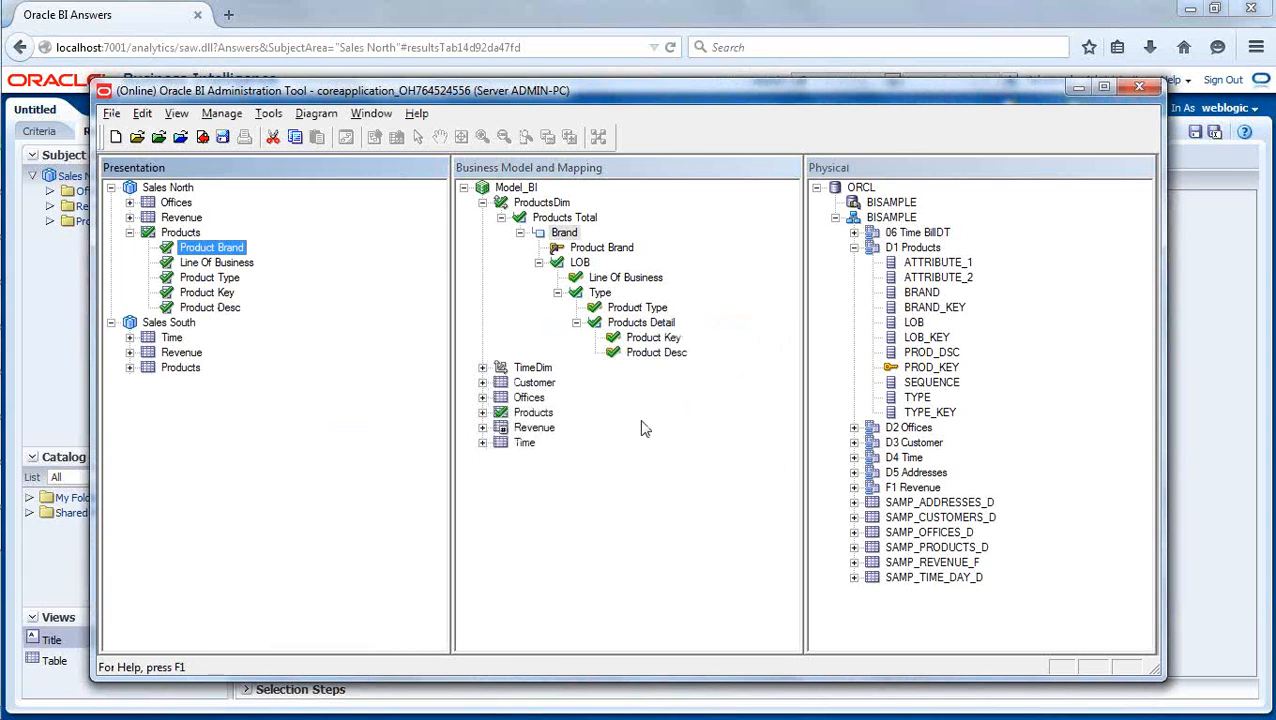
{"action": "left_click", "coordinate": [662, 452]}
- Add the ProductsDim logical dimension to the Products presentation table of Sales North and expand it to the LOB level
{"action": "left_click", "coordinate": [543, 205]}
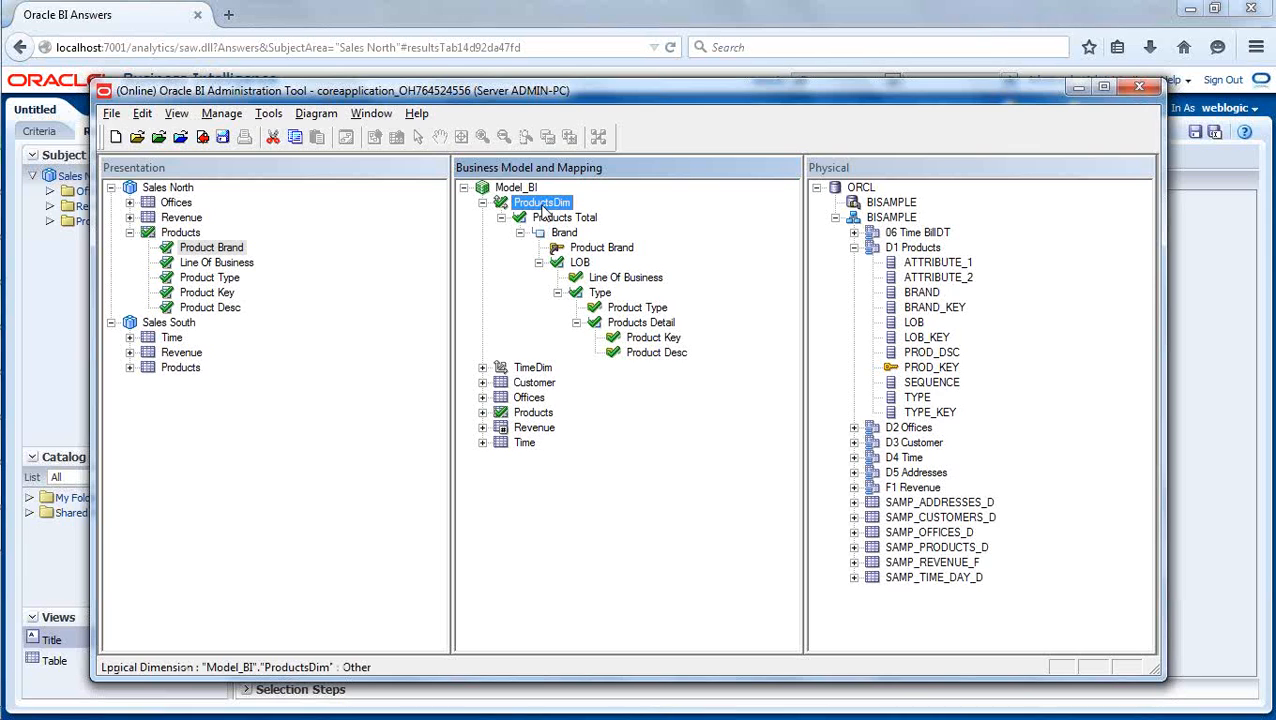
{"action": "left_click_drag", "start_coordinate": [545, 208], "coordinate": [190, 236]}
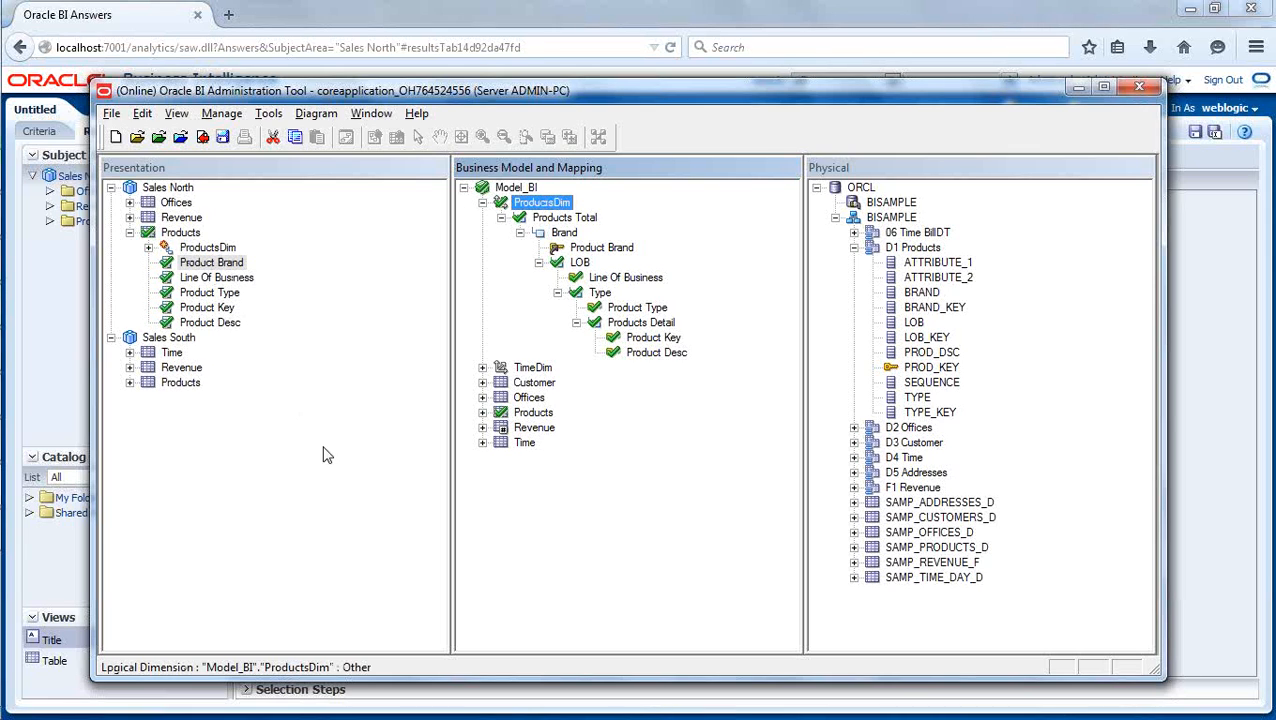
{"action": "left_click", "coordinate": [148, 247]}
{"action": "left_click", "coordinate": [167, 262]}
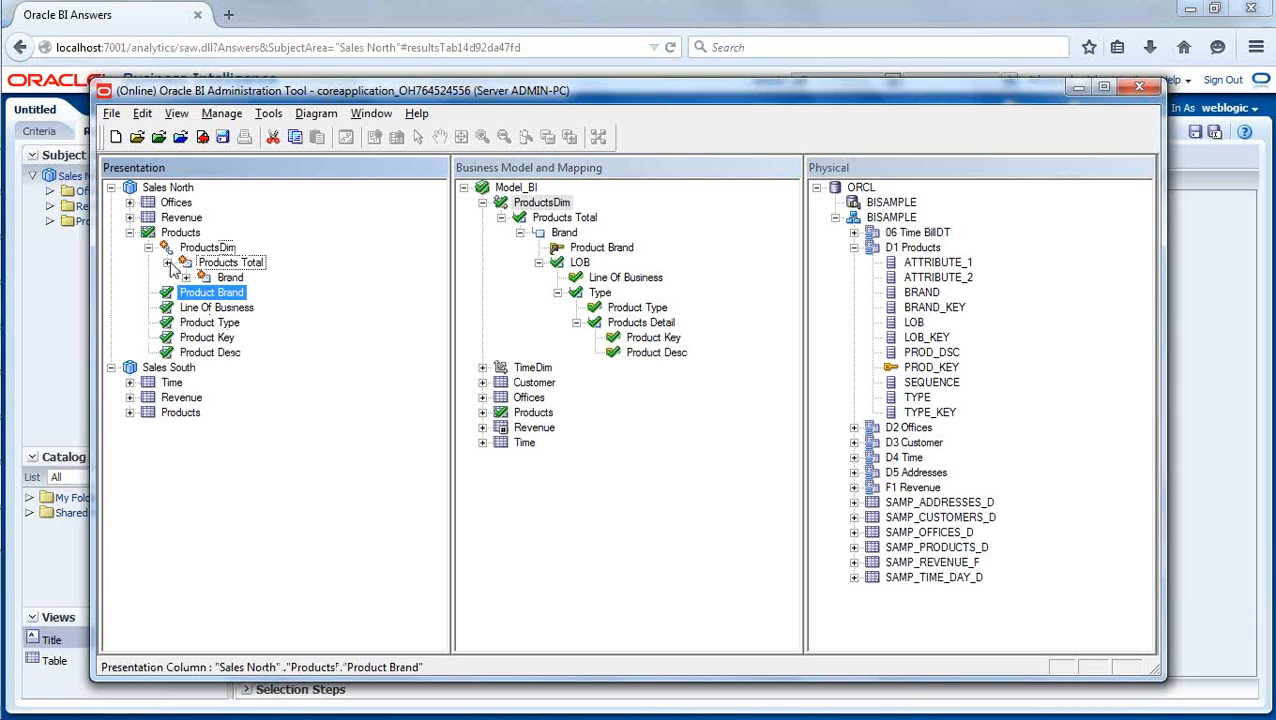
{"action": "left_click", "coordinate": [186, 278]}
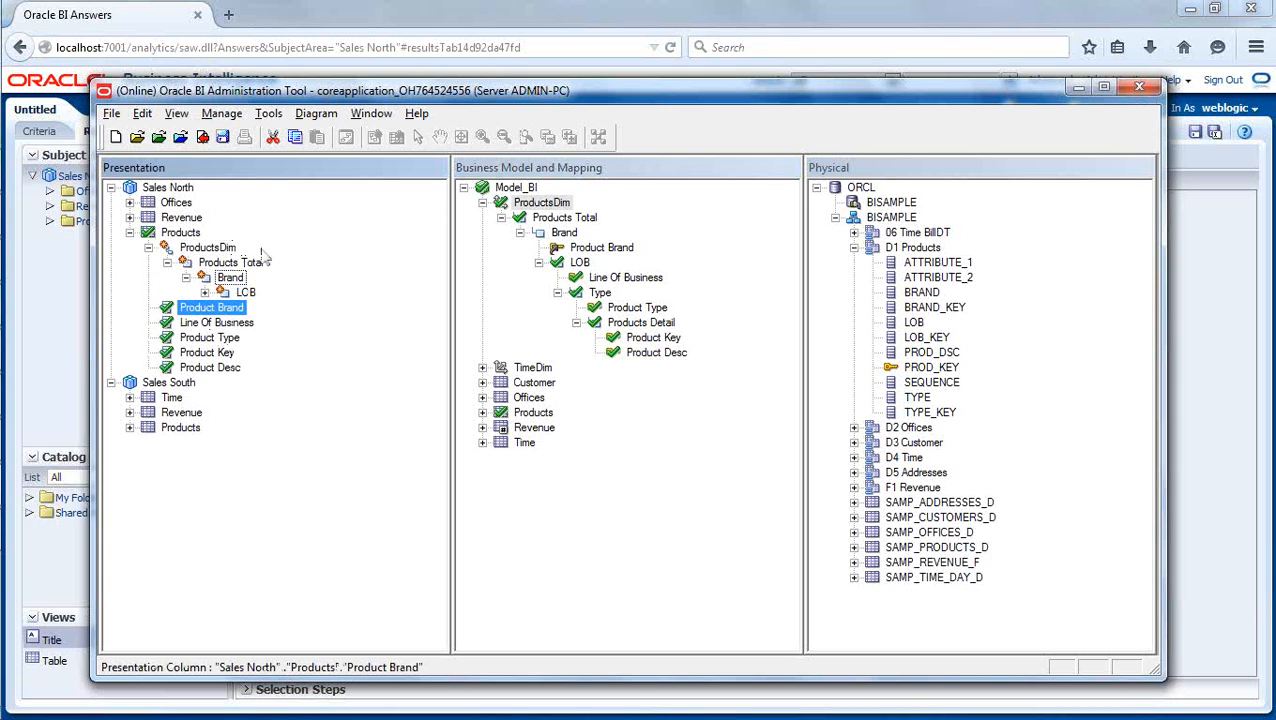
- Check in the rebuilt presentation hierarchy with a global consistency check and save the repository
{"action": "left_click", "coordinate": [201, 138]}
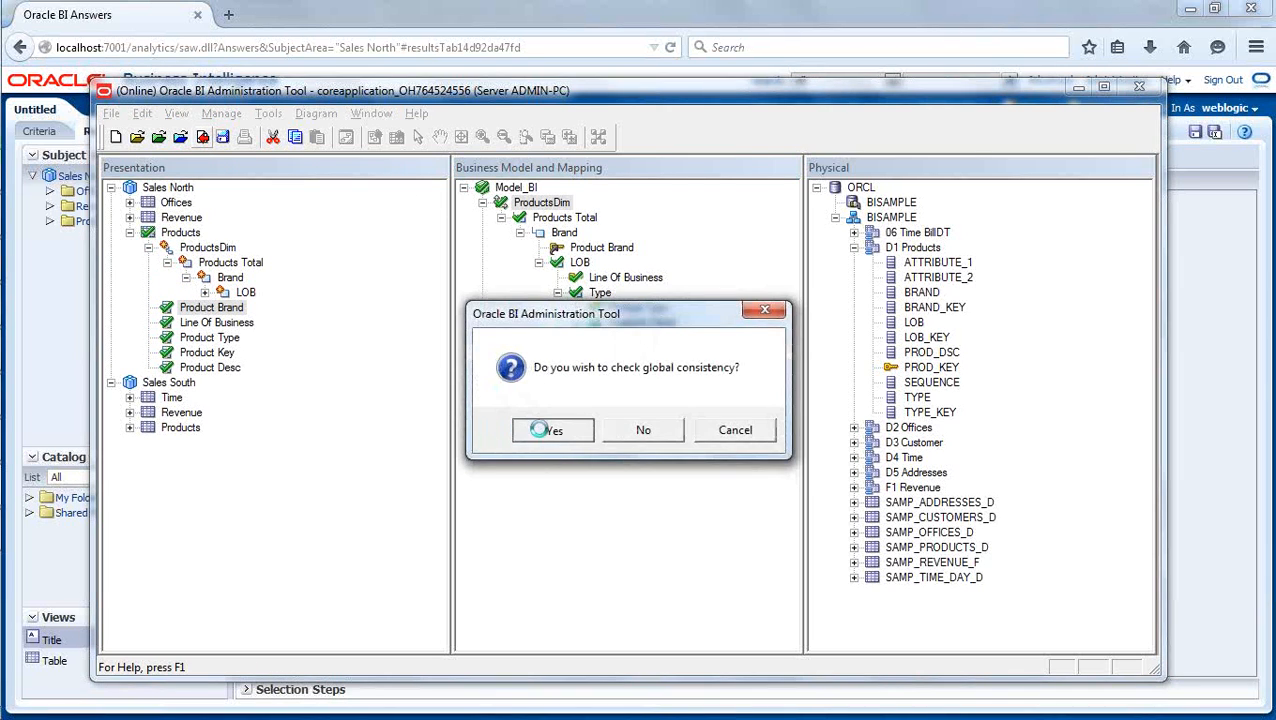
{"action": "left_click", "coordinate": [524, 428]}
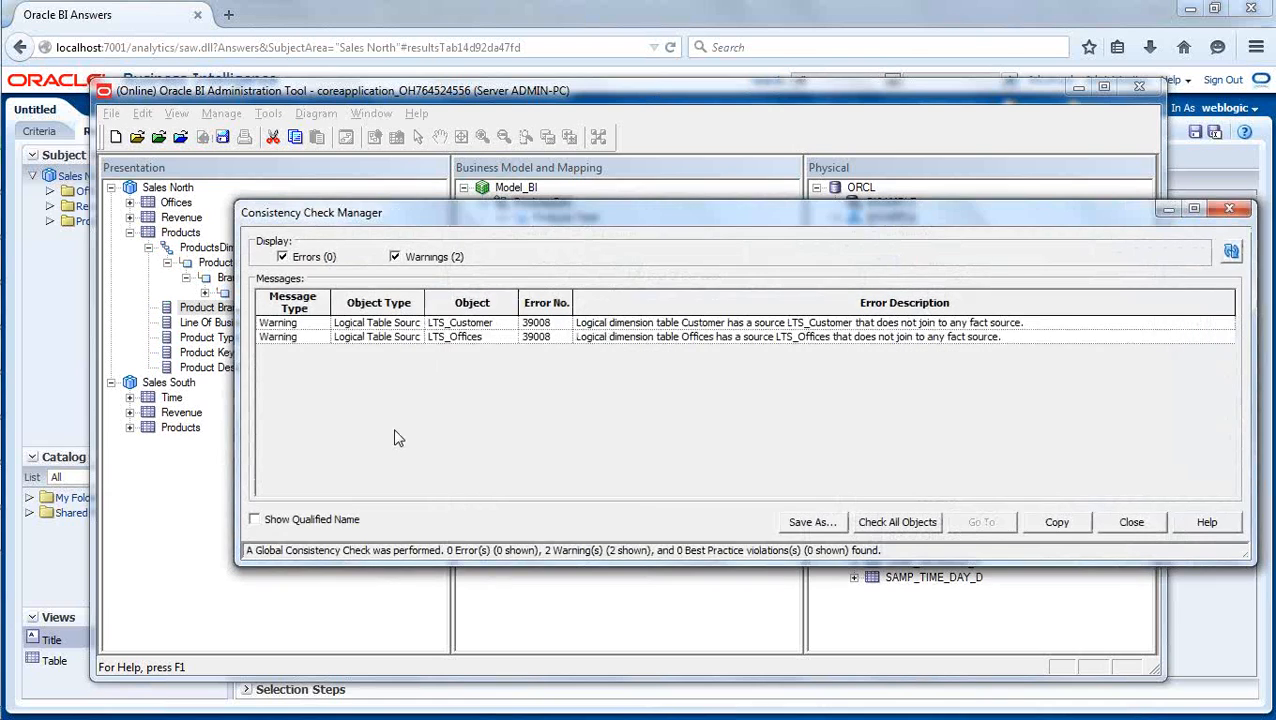
{"action": "left_click", "coordinate": [1133, 521]}
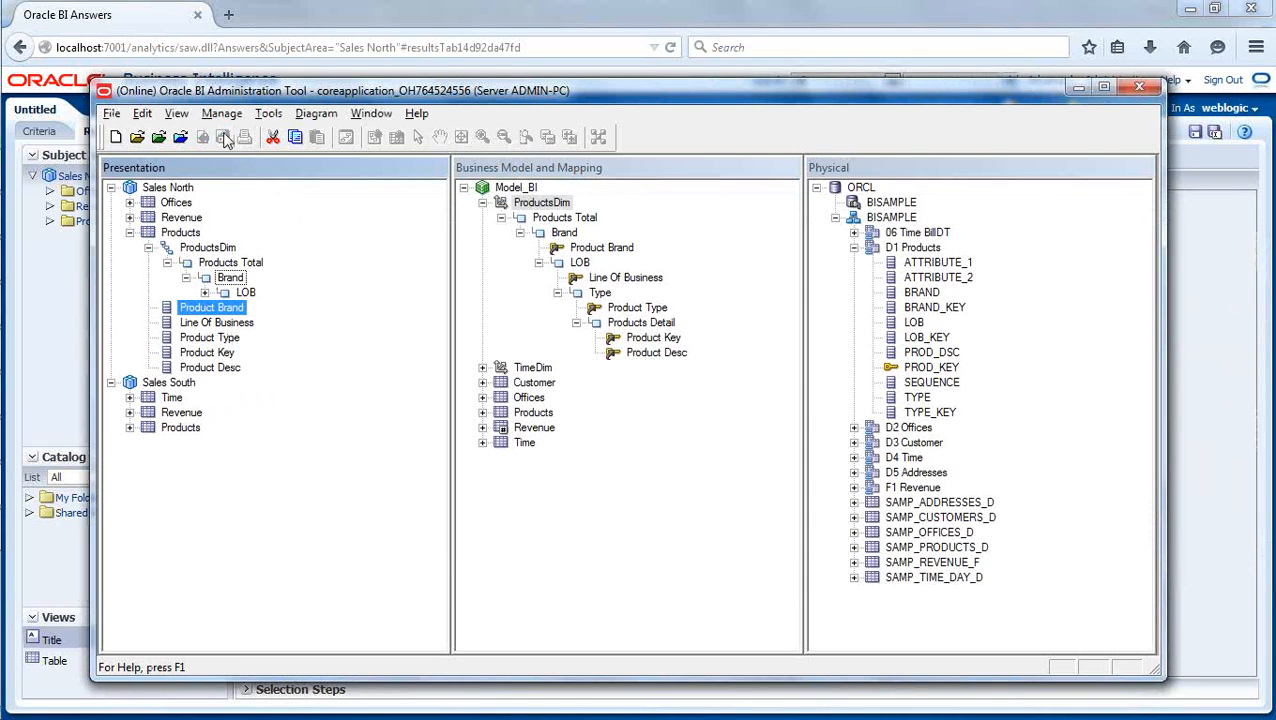
- Switch to Oracle BI Answers in the browser, reload the server metadata and return to the brand revenue table
{"action": "left_click", "coordinate": [397, 10]}
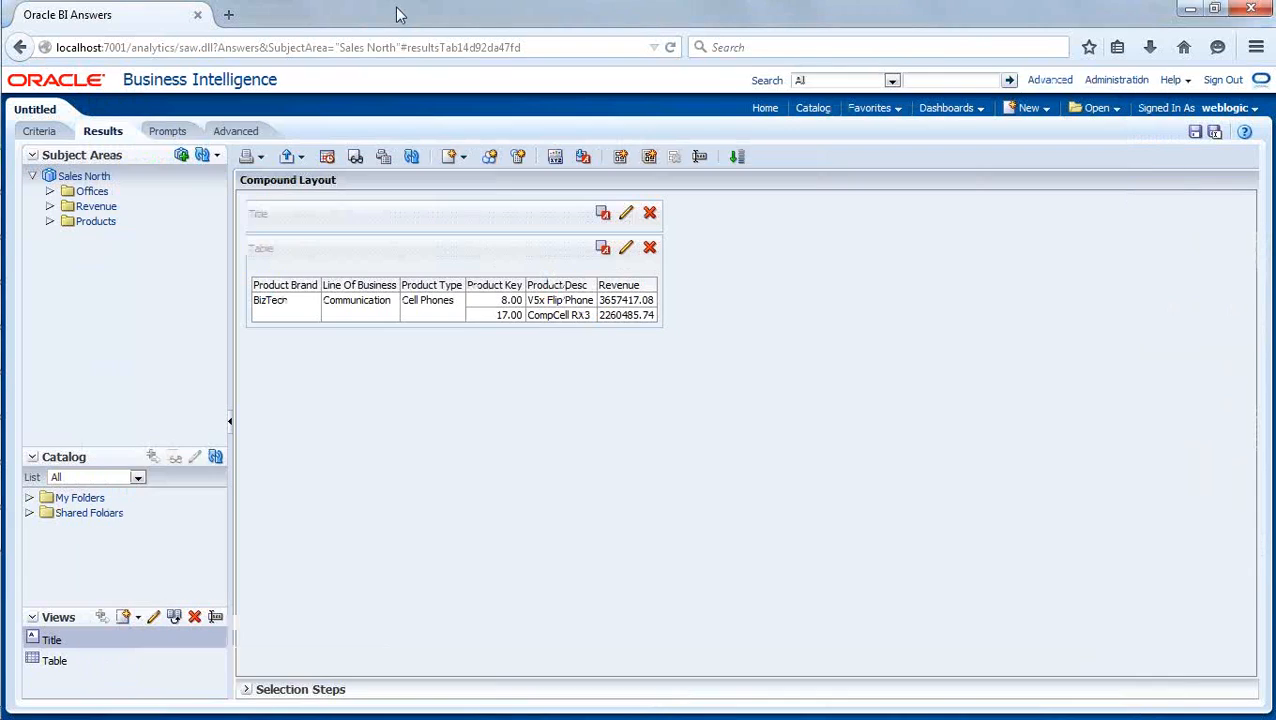
{"action": "left_click", "coordinate": [221, 158]}
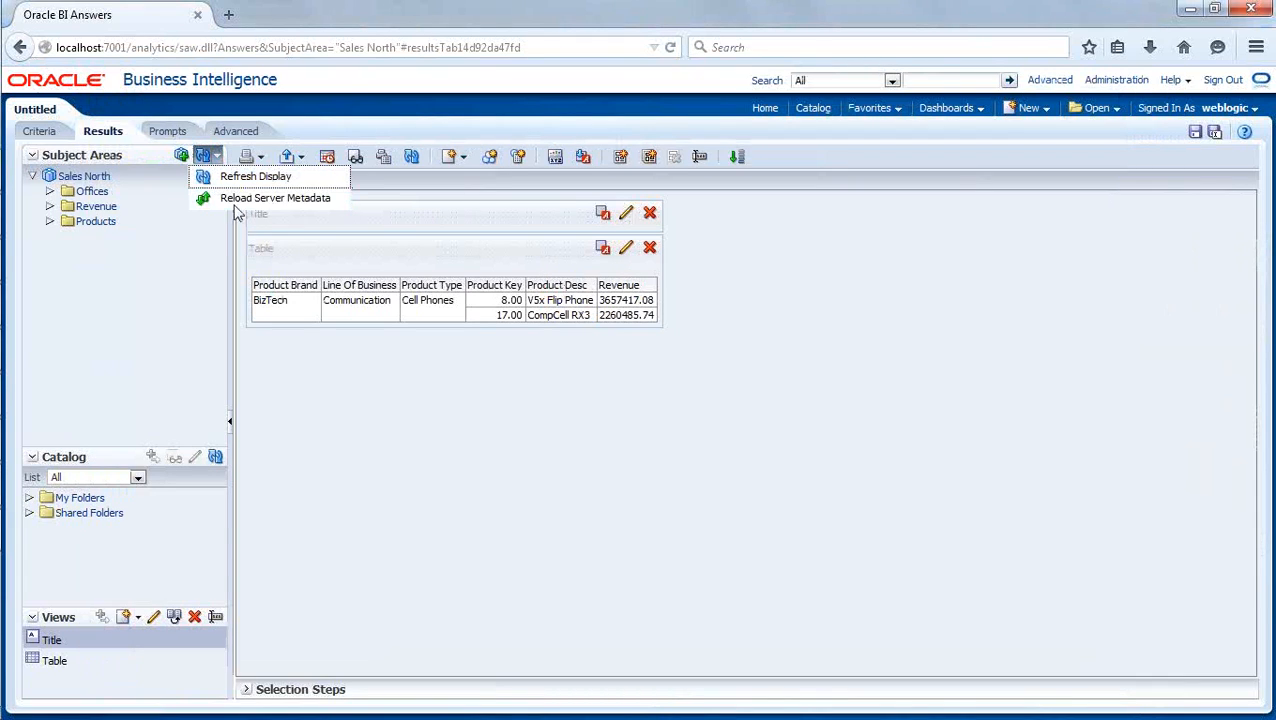
{"action": "left_click", "coordinate": [219, 200]}
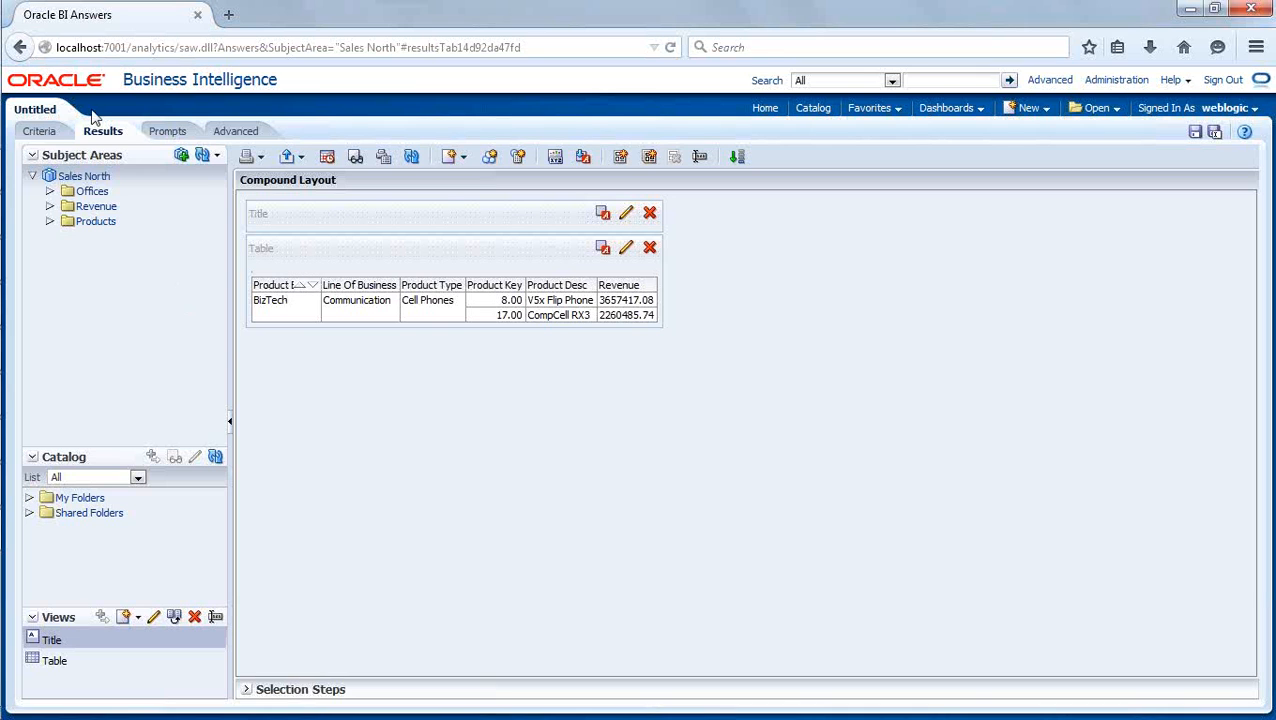
{"action": "left_click", "coordinate": [20, 48]}
{"action": "left_click", "coordinate": [21, 49]}
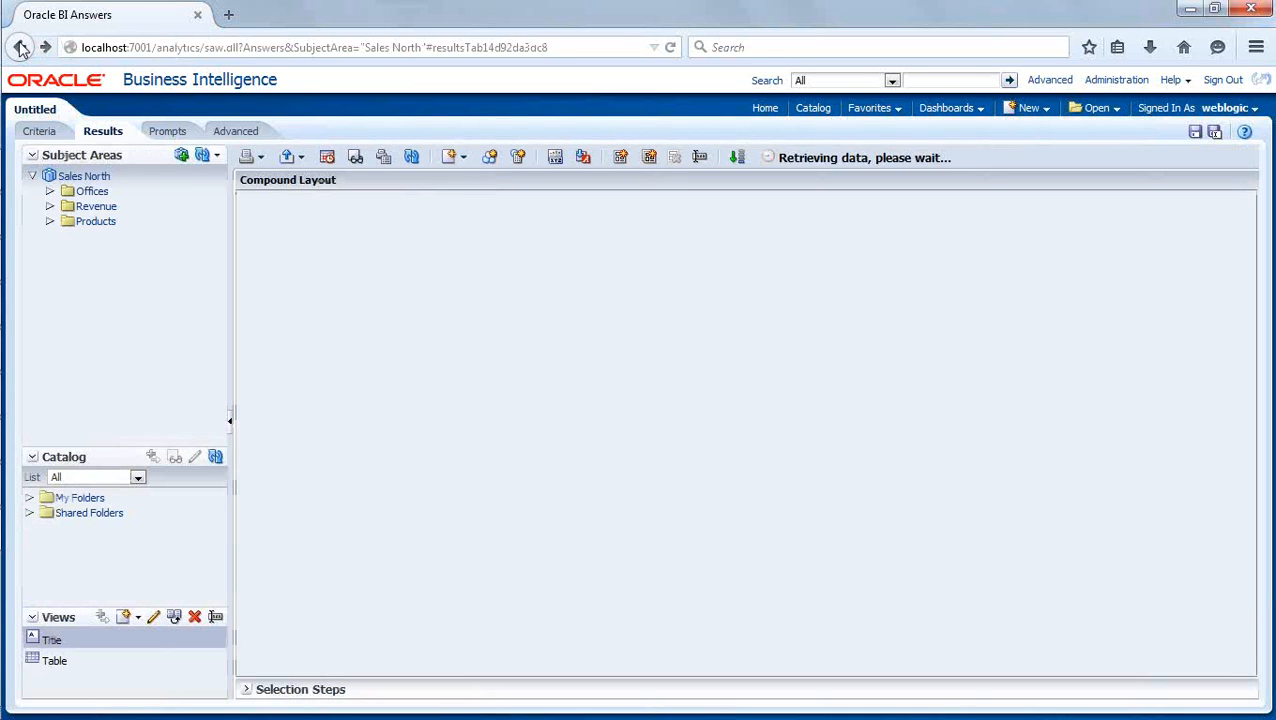
{"action": "left_click", "coordinate": [24, 51]}
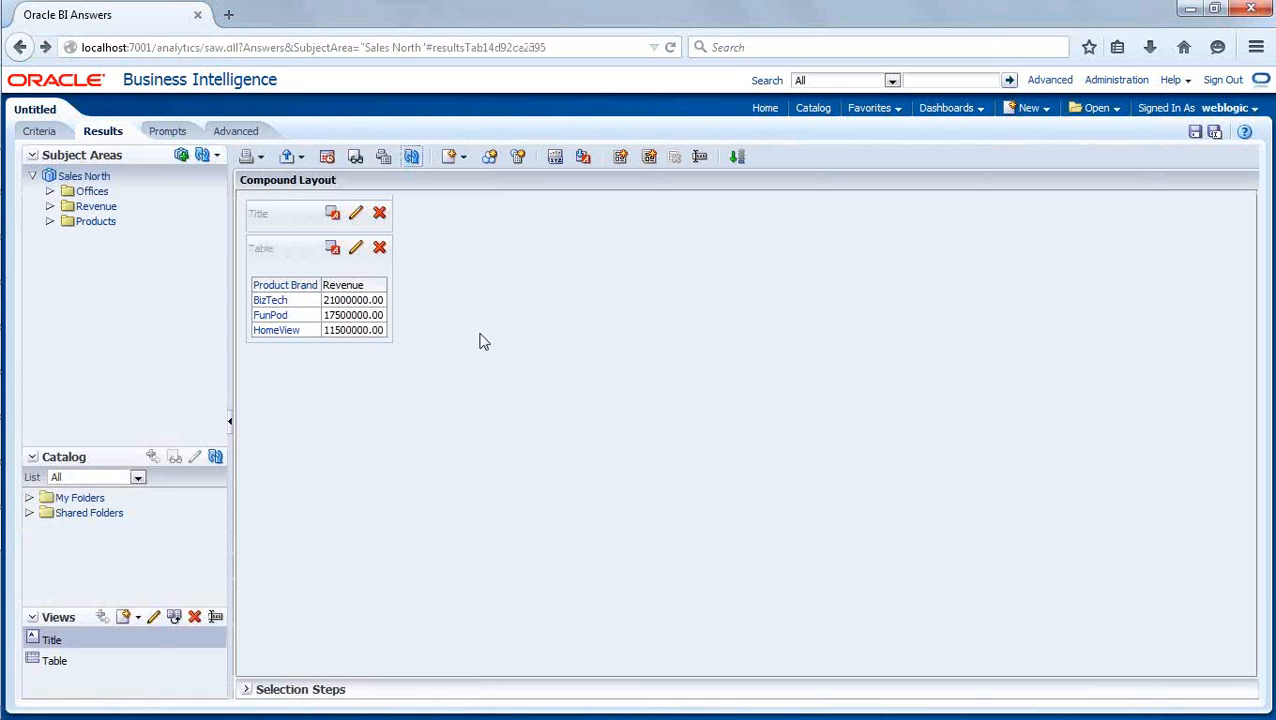
- Drill from BizTech through Communication and Cell Phones to examine the product-level columns
{"action": "left_click", "coordinate": [268, 301]}
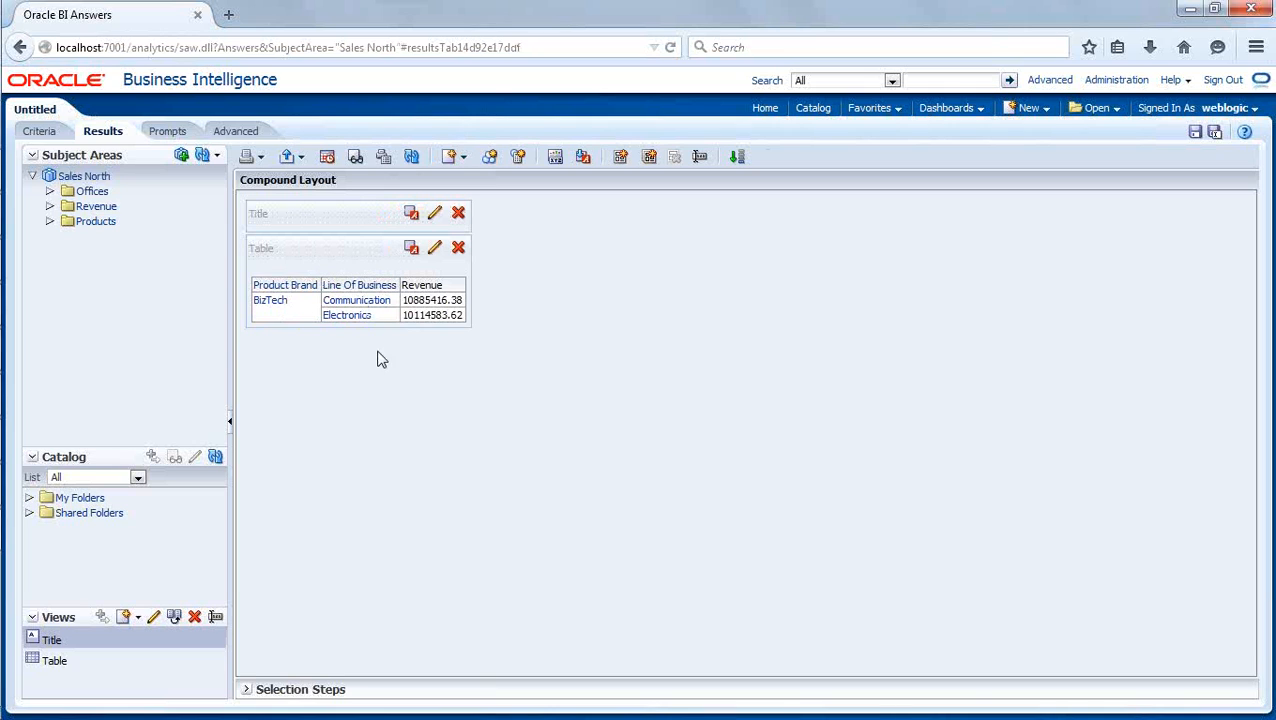
{"action": "left_click", "coordinate": [360, 302]}
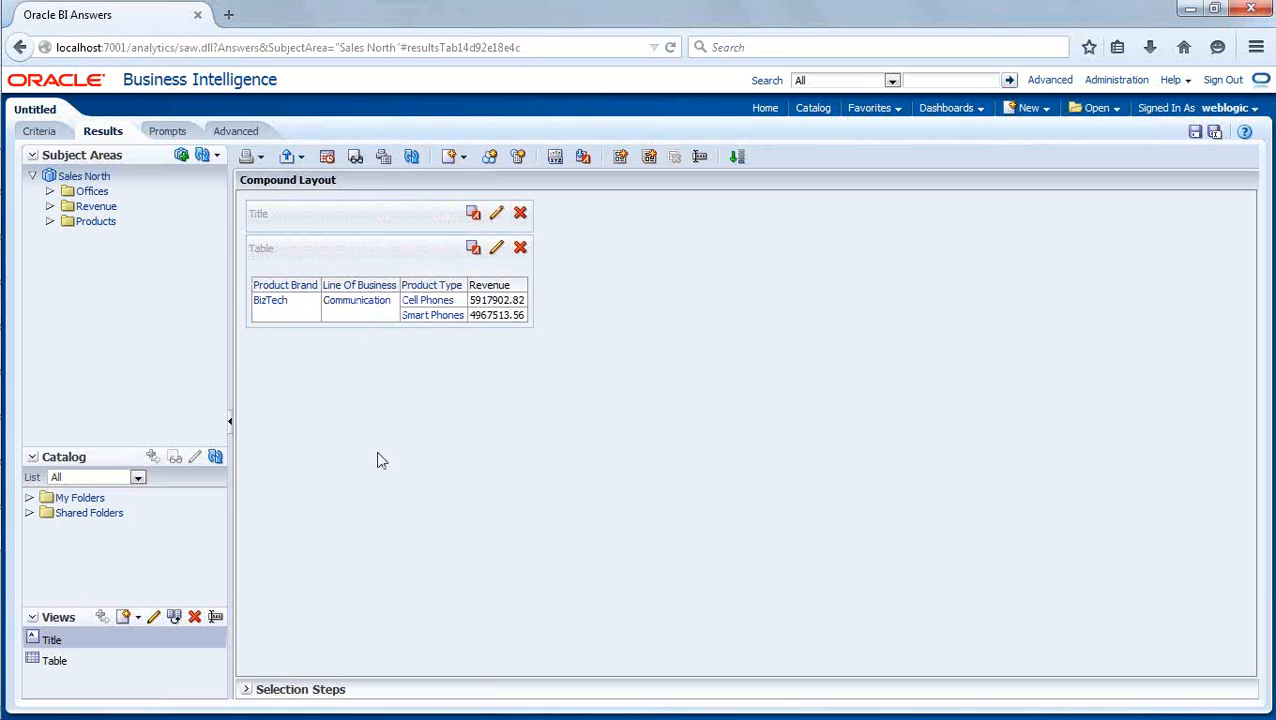
{"action": "left_click", "coordinate": [430, 304]}
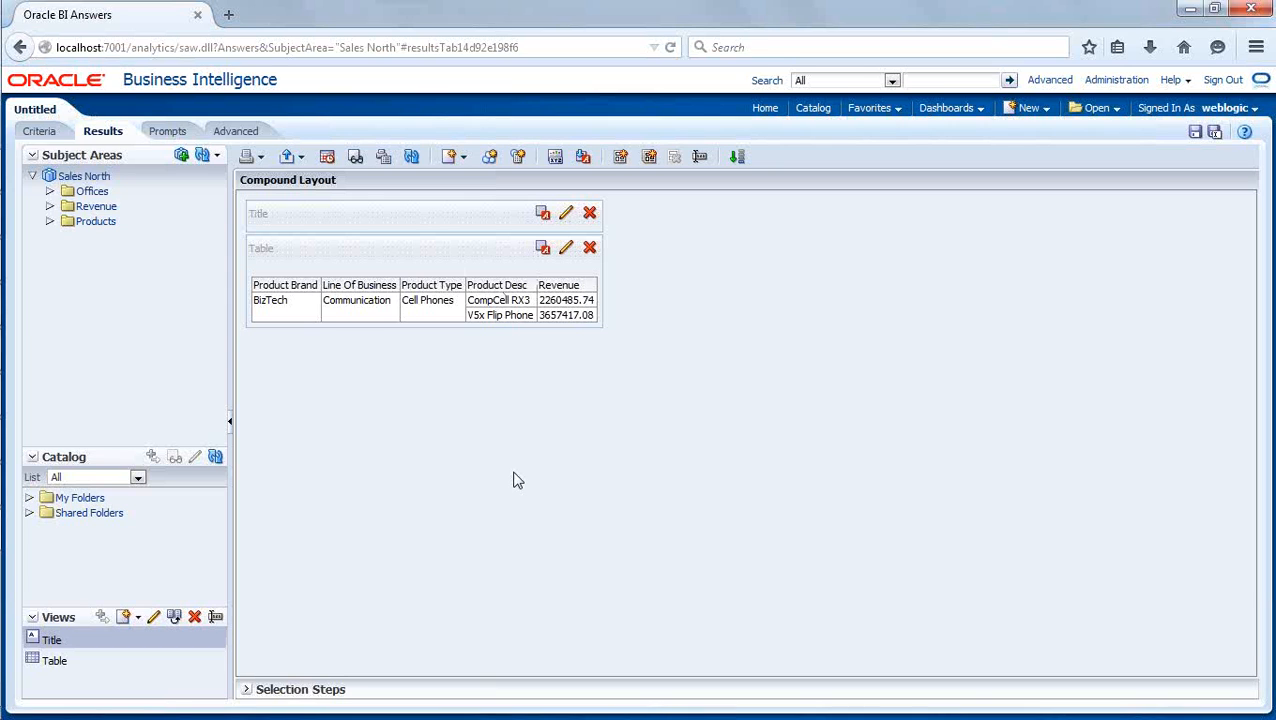
- Return to BizTech's lines of business and drill through Electronics into Audio and Accessories to examine their product-level columns
{"action": "left_click", "coordinate": [21, 47]}
{"action": "left_click", "coordinate": [21, 47]}
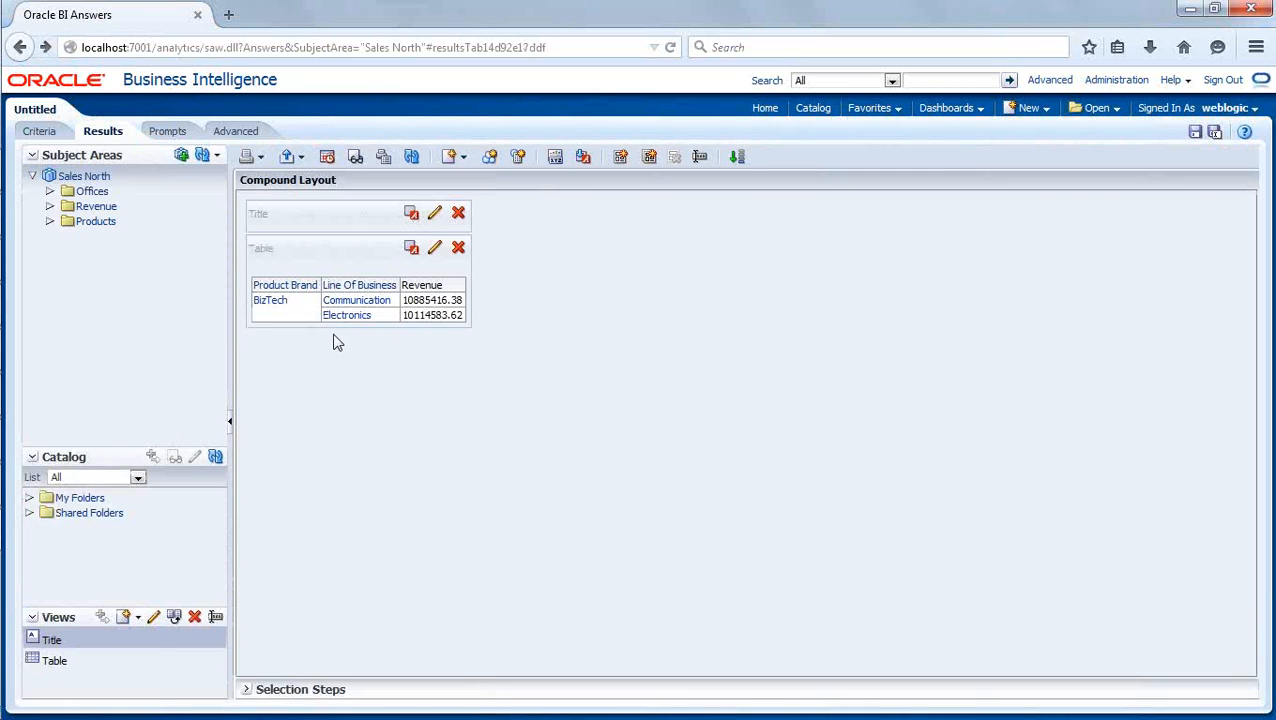
{"action": "left_click", "coordinate": [348, 317]}
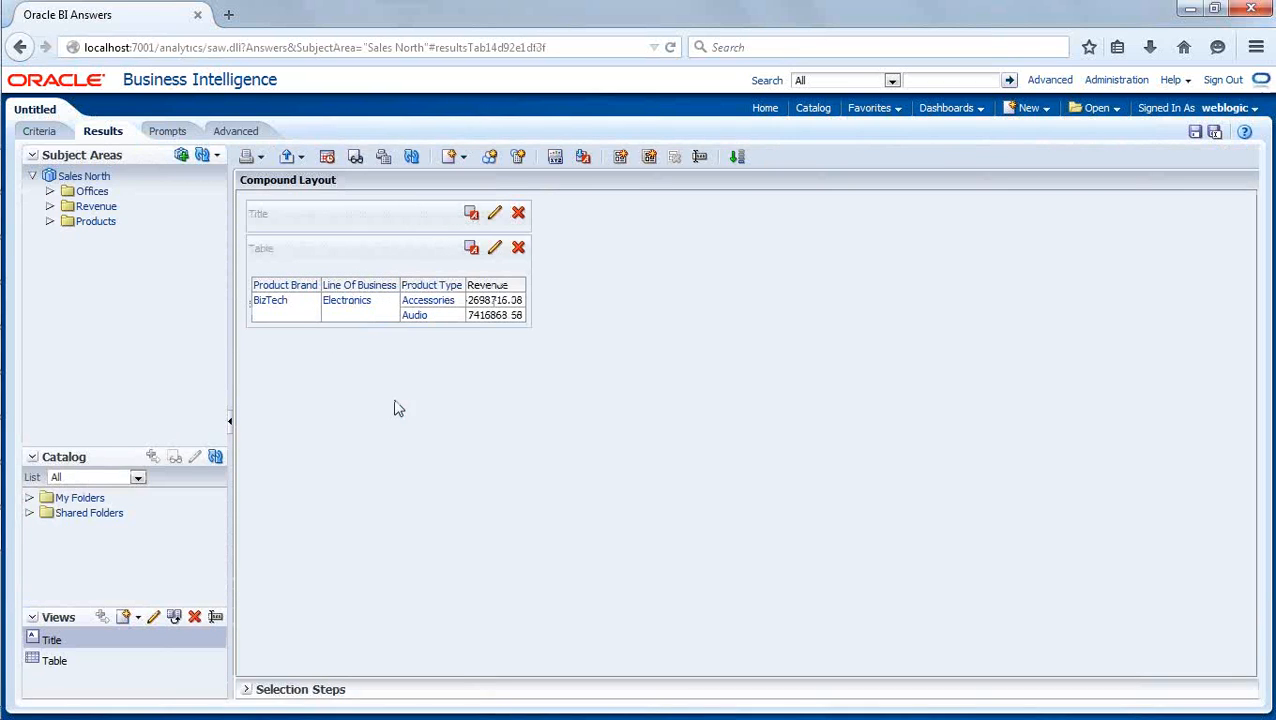
{"action": "left_click", "coordinate": [414, 316]}
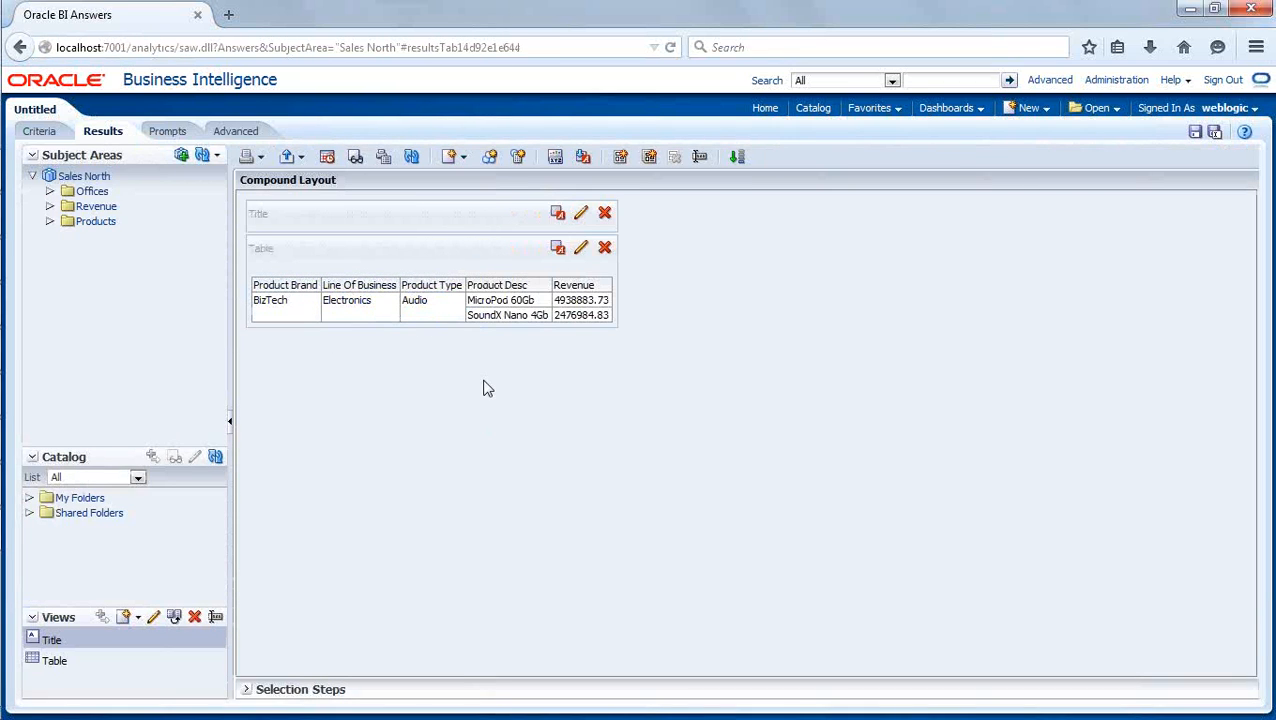
{"action": "left_click", "coordinate": [21, 47]}
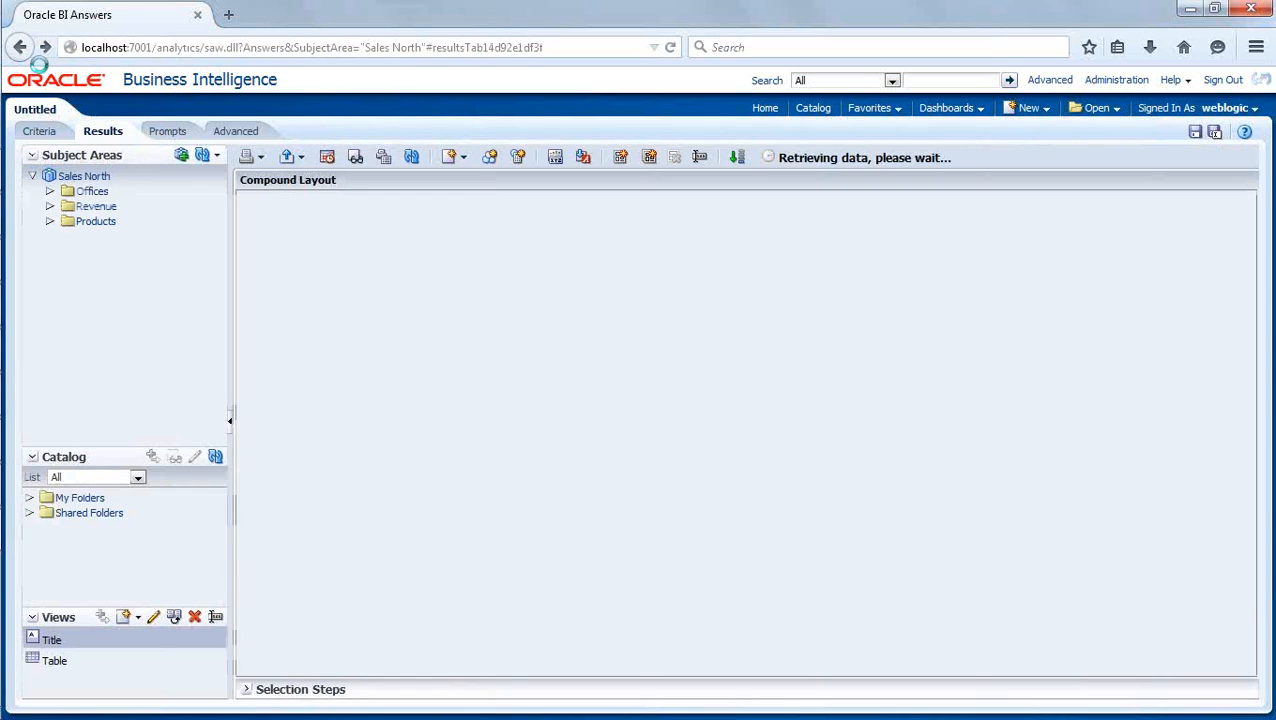
{"action": "left_click", "coordinate": [428, 305]}
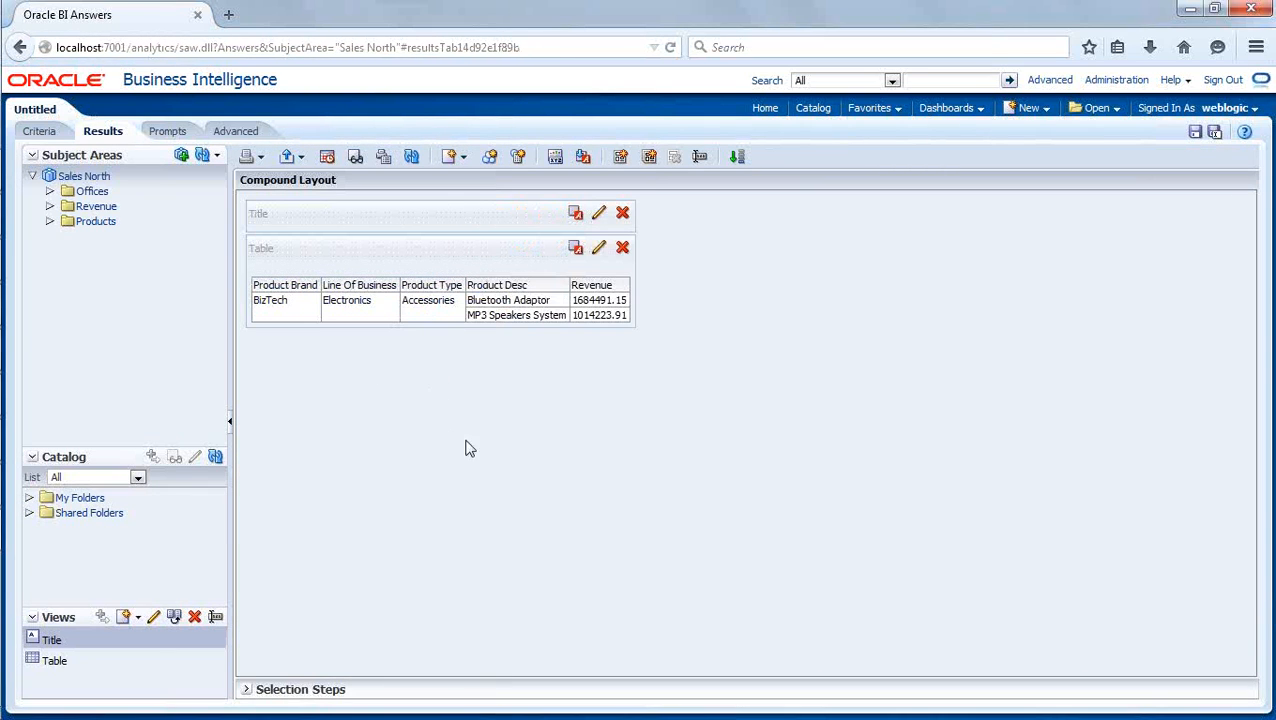
- Drill through Communication into Smart Phones to examine its product-level column and return to the brand revenue table
{"action": "left_click", "coordinate": [20, 48]}
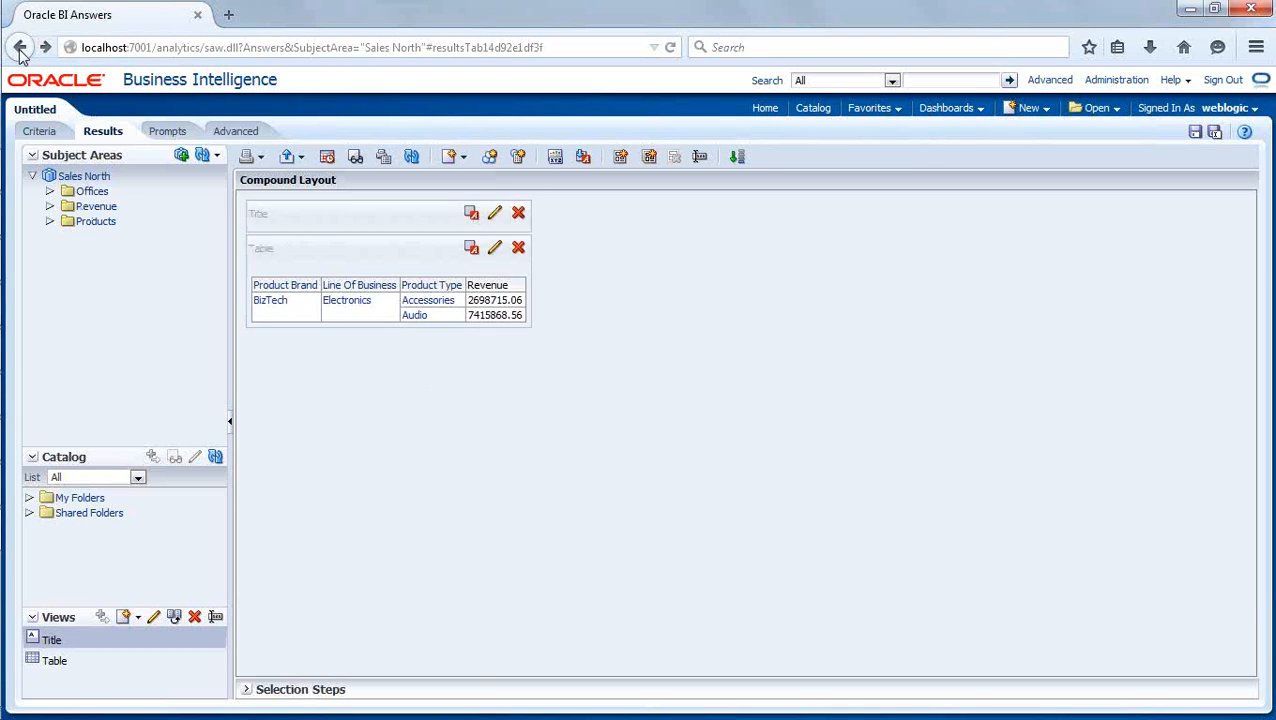
{"action": "left_click", "coordinate": [20, 48]}
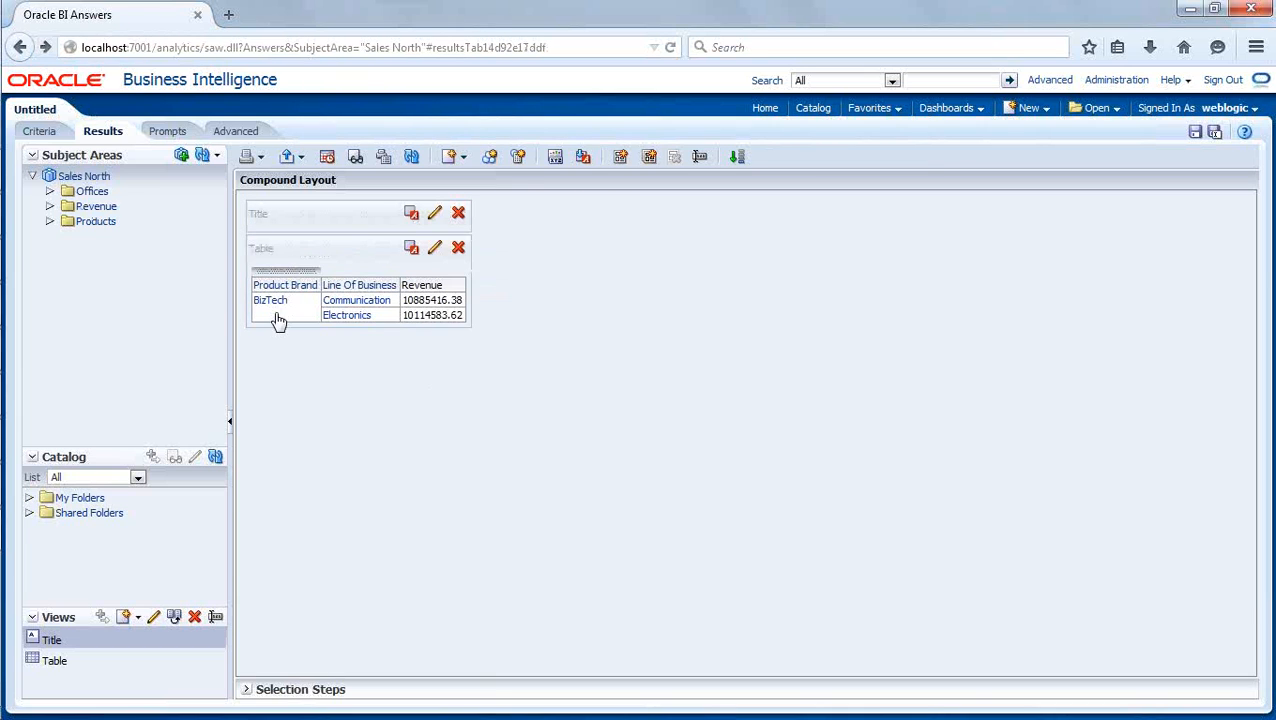
{"action": "left_click", "coordinate": [363, 305]}
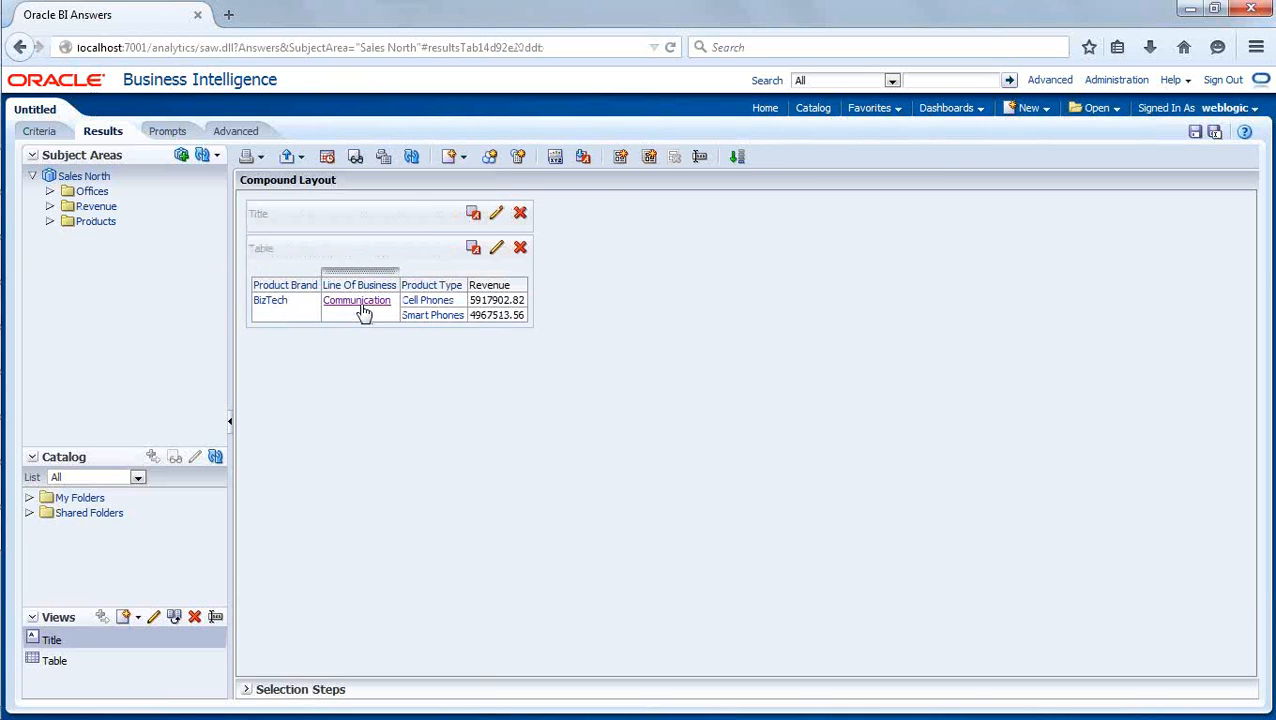
{"action": "left_click", "coordinate": [435, 316]}
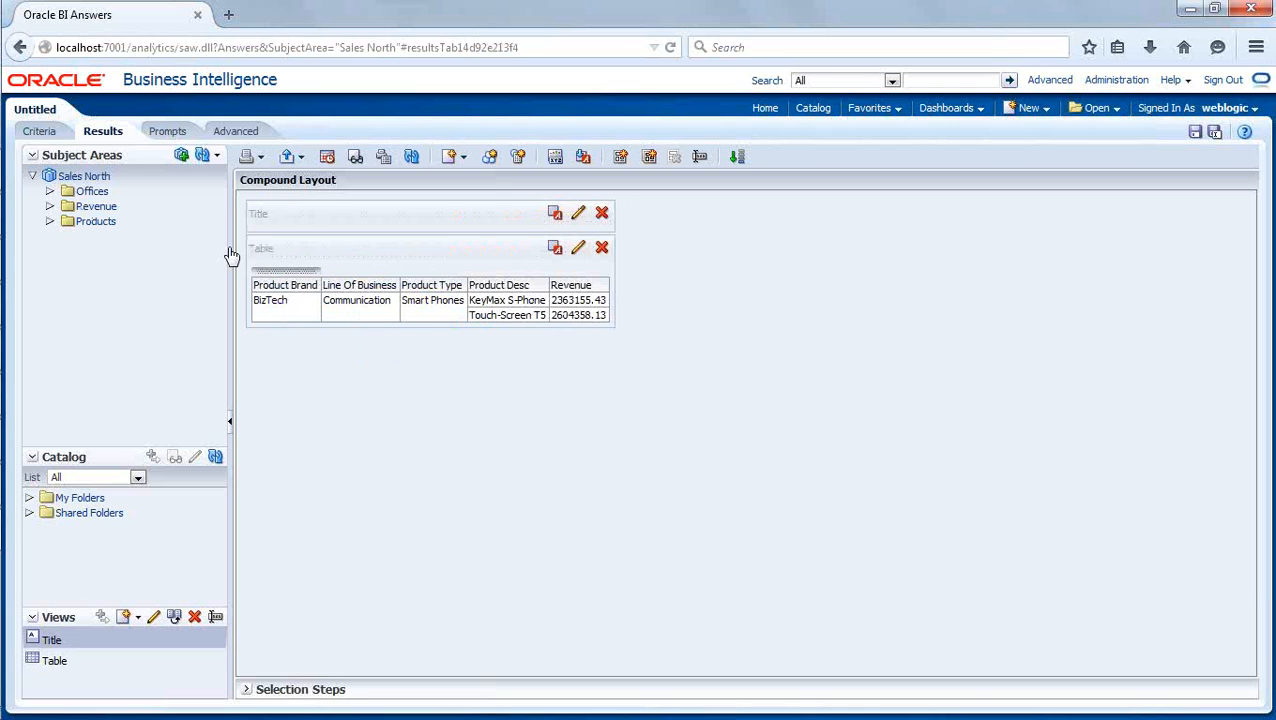
{"action": "left_click", "coordinate": [20, 48]}
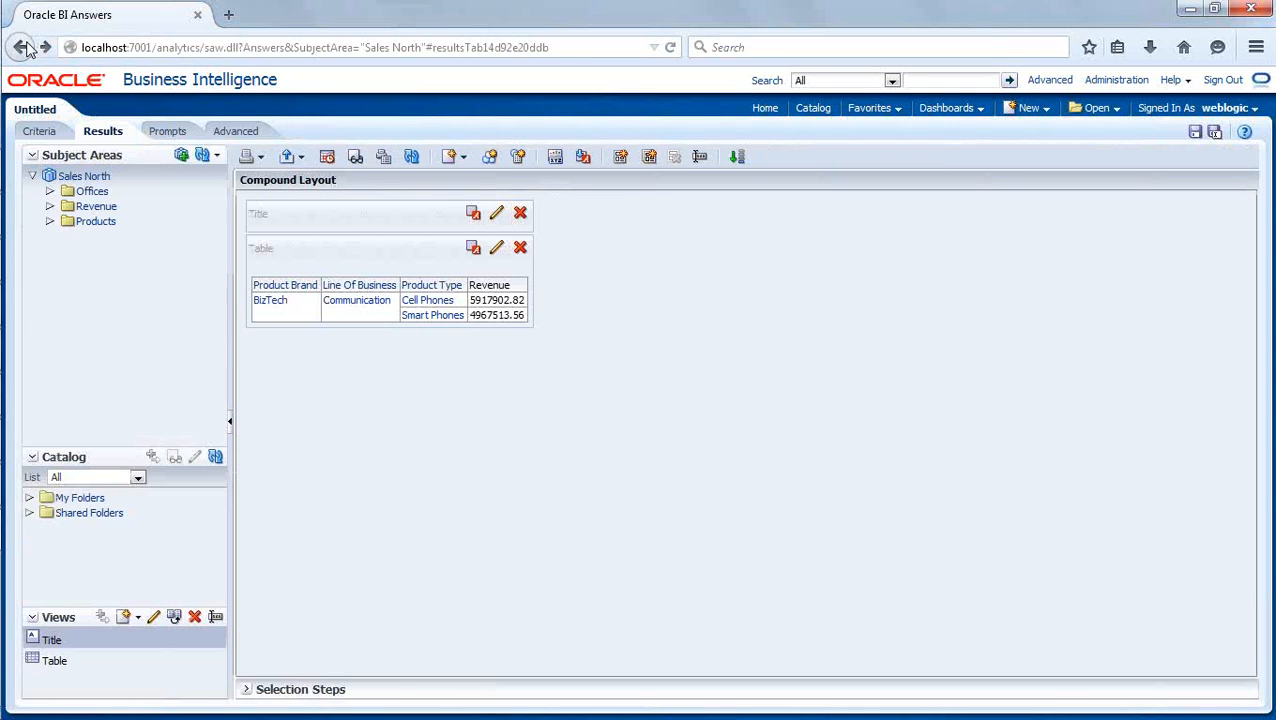
{"action": "left_click", "coordinate": [20, 48]}
{"action": "left_click", "coordinate": [21, 47]}
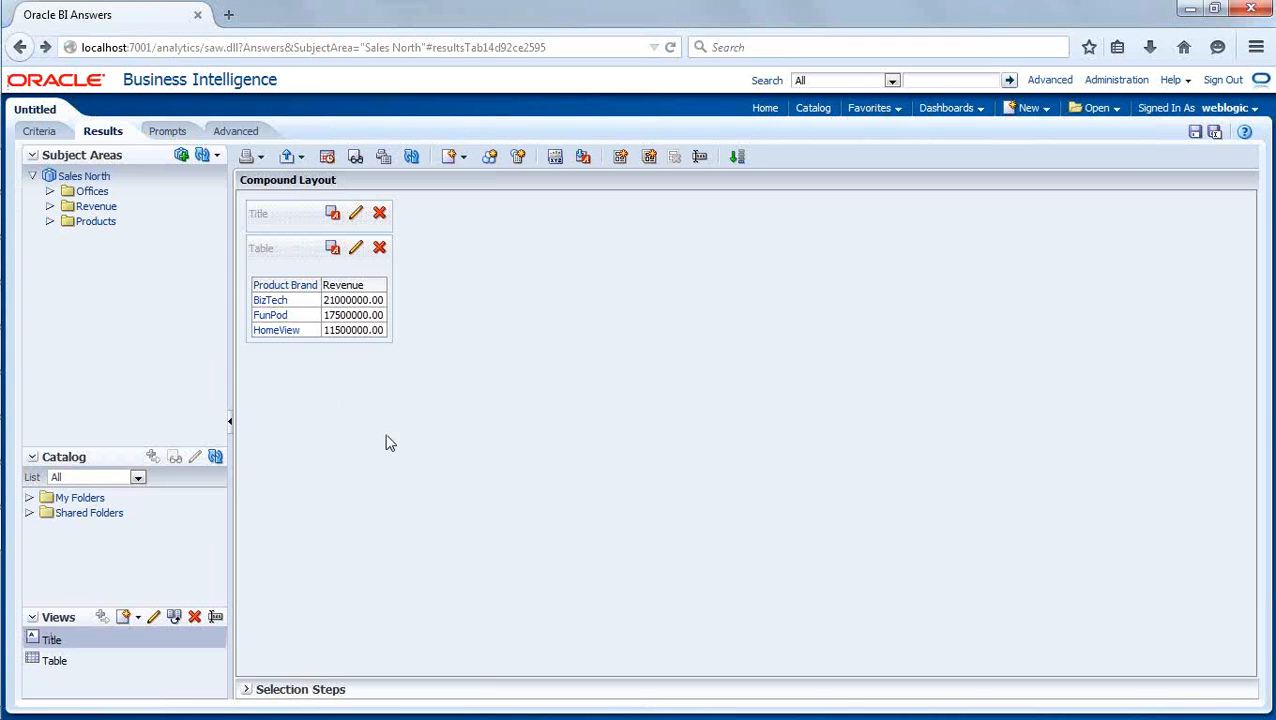
- Switch to the Oracle BI Administration Tool, collapse the ProductsDim dimension and expand the Offices logical table to examine its columns
{"action": "left_click", "coordinate": [28, 489]}
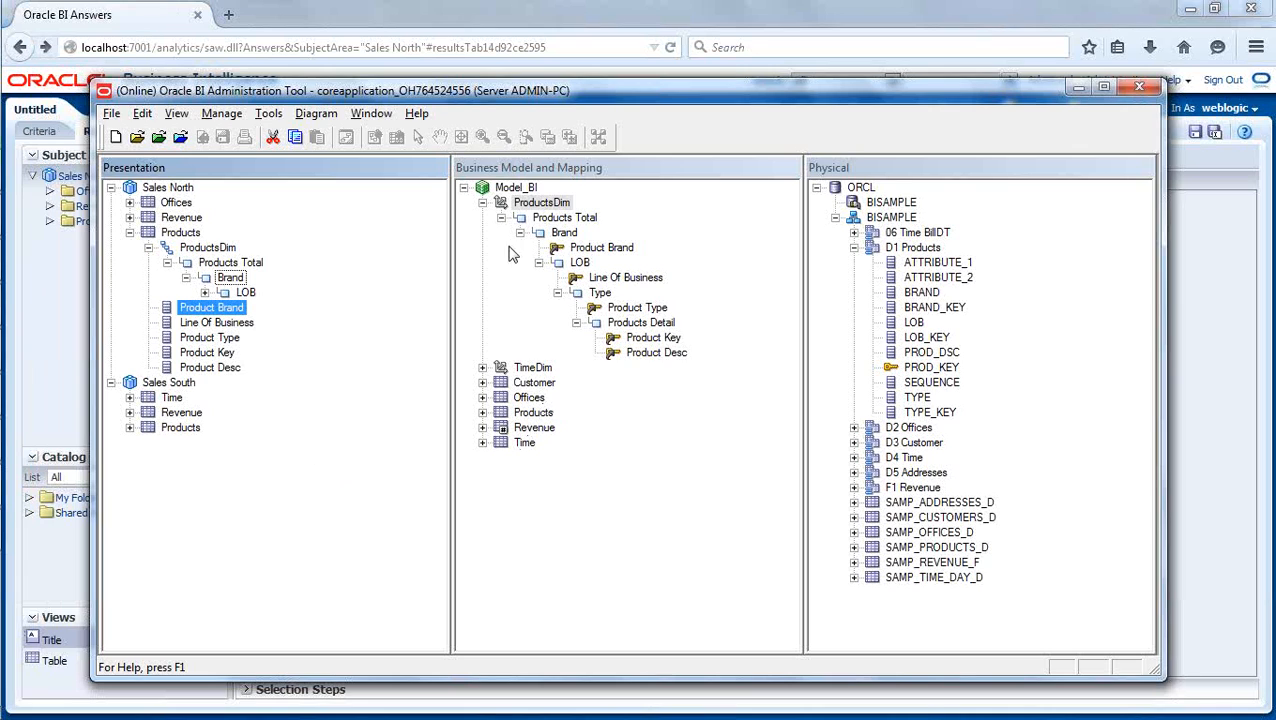
{"action": "left_click", "coordinate": [482, 202]}
{"action": "left_click", "coordinate": [588, 420]}
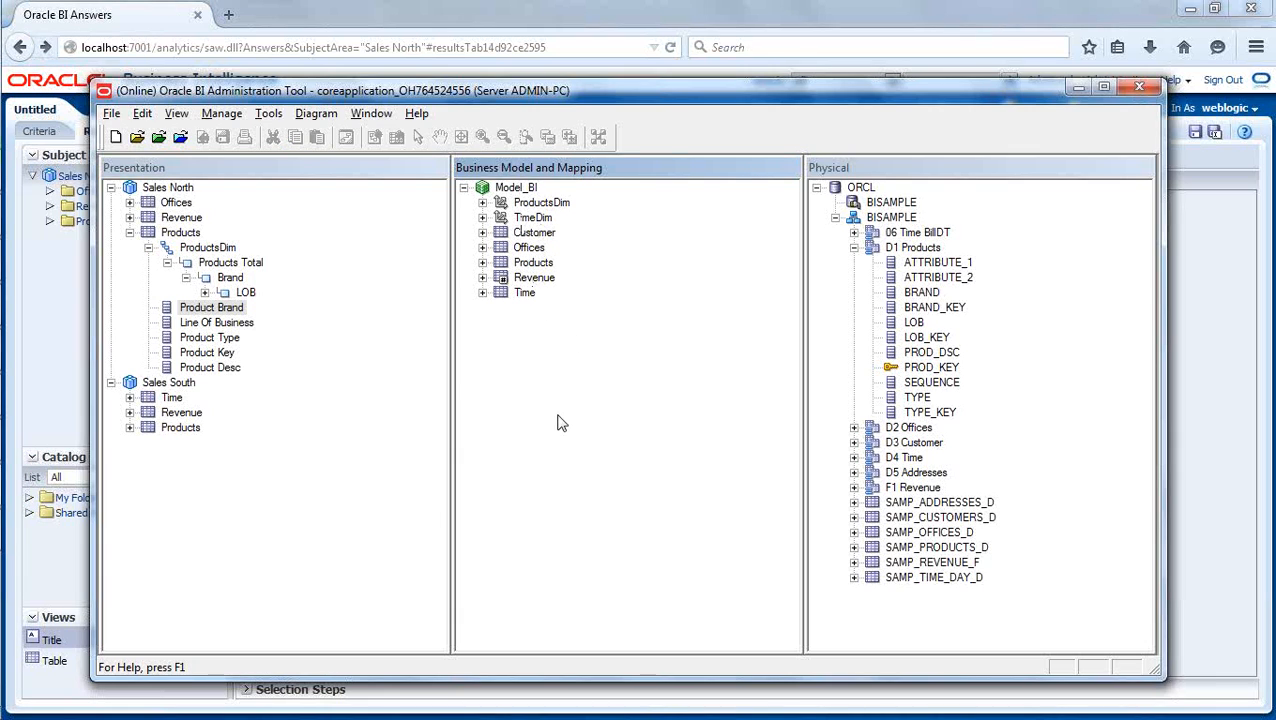
{"action": "left_click", "coordinate": [482, 247]}
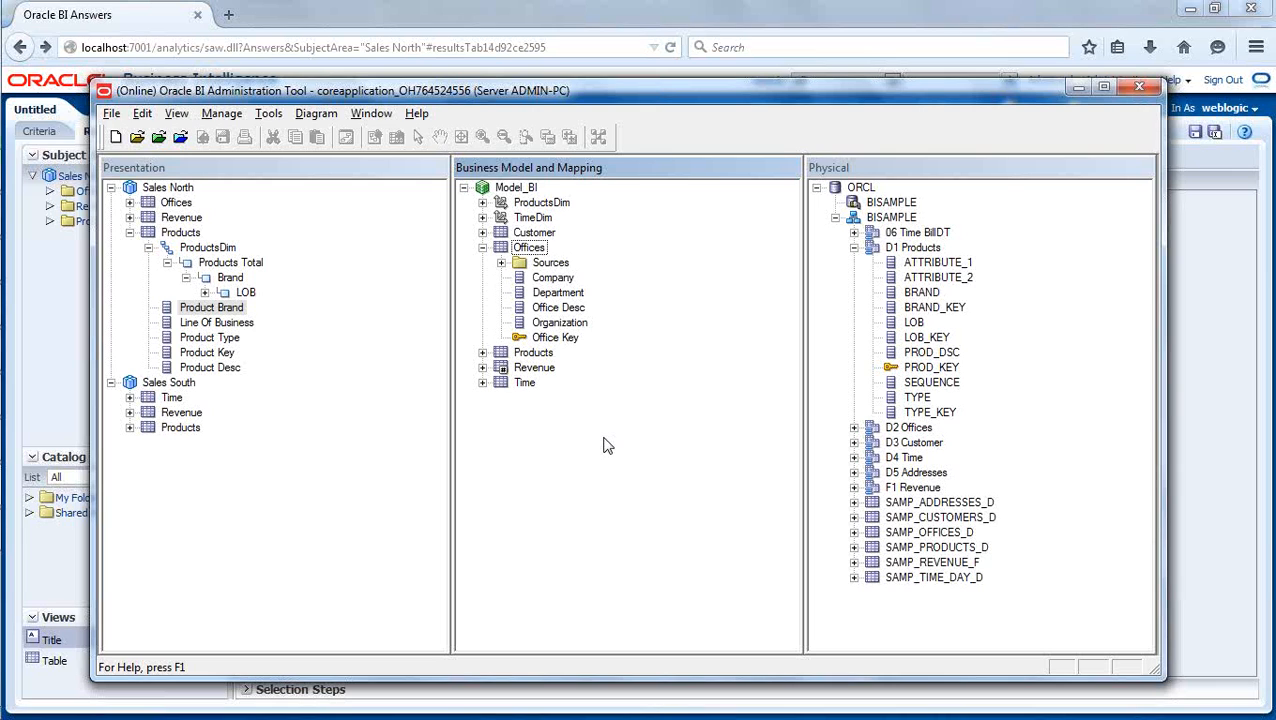
- Switch to Oracle BI Answers and drill from BizTech into Communication to examine its product types
{"action": "left_click", "coordinate": [377, 9]}
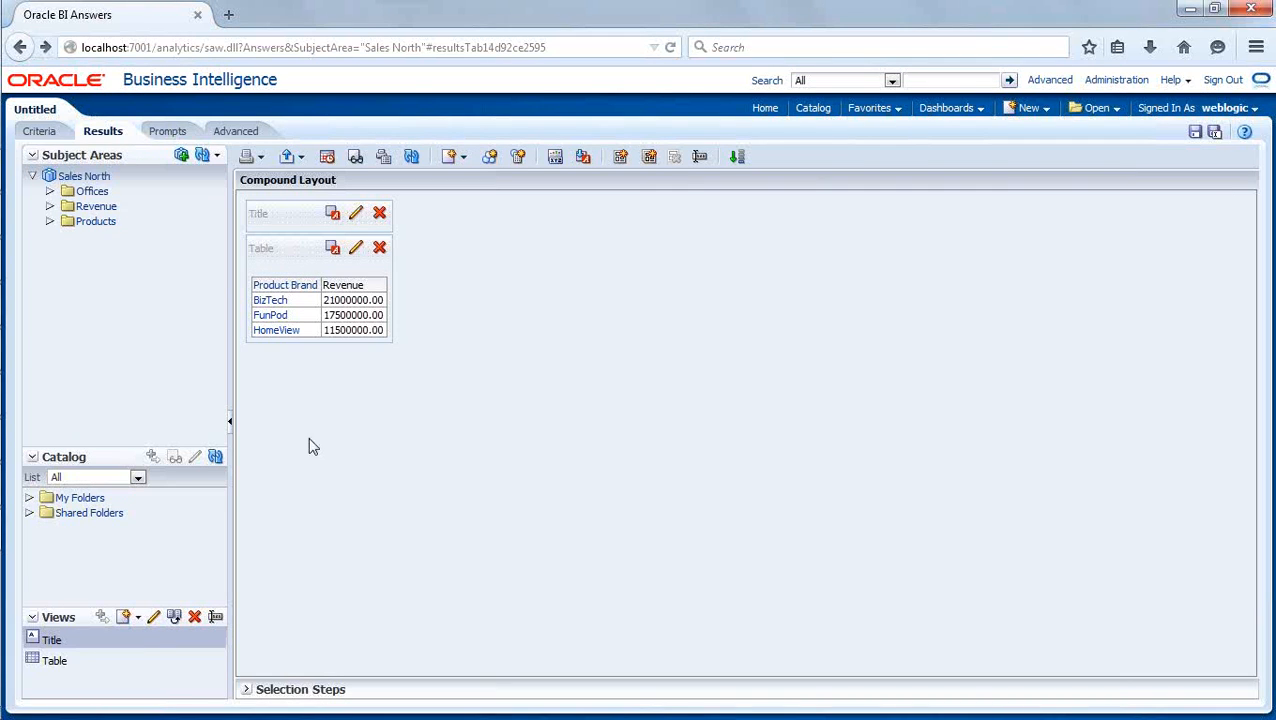
{"action": "left_click", "coordinate": [270, 300]}
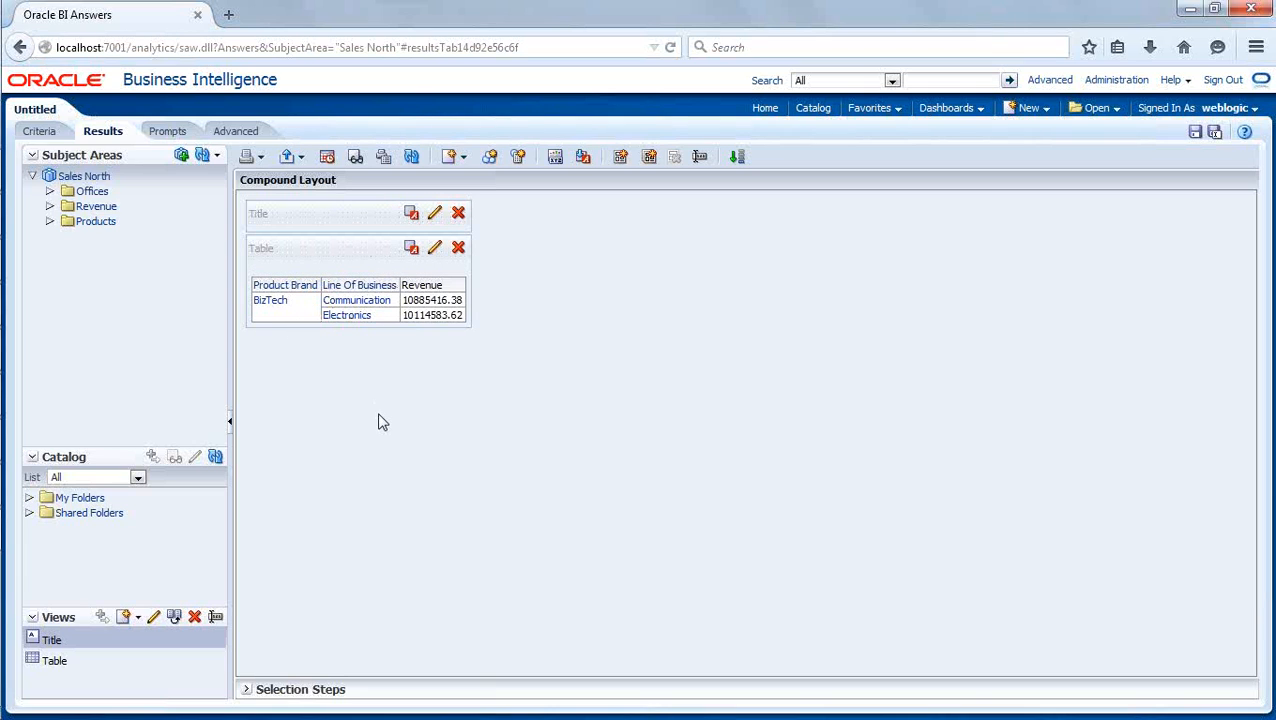
{"action": "left_click", "coordinate": [362, 302]}
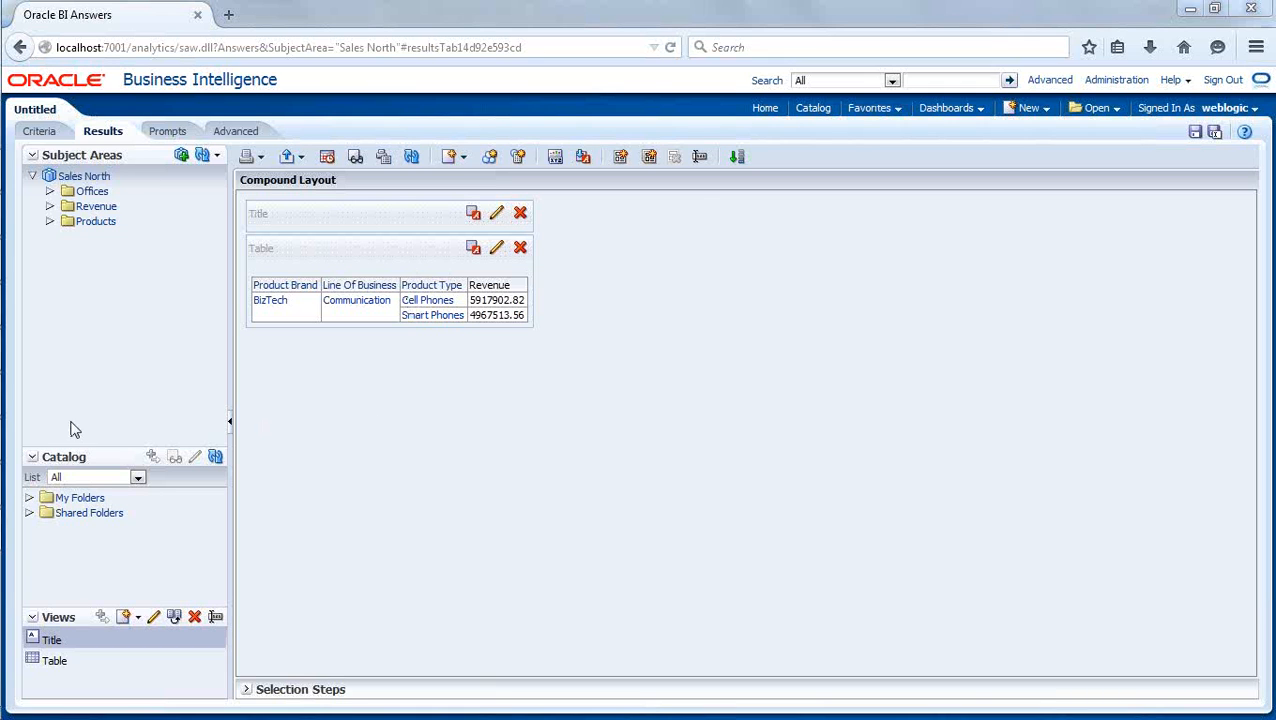
- Switch to the Oracle BI Administration Tool, collapse the D1 Products physical table and expand D2 Offices to examine its columns
{"action": "left_click", "coordinate": [27, 490]}
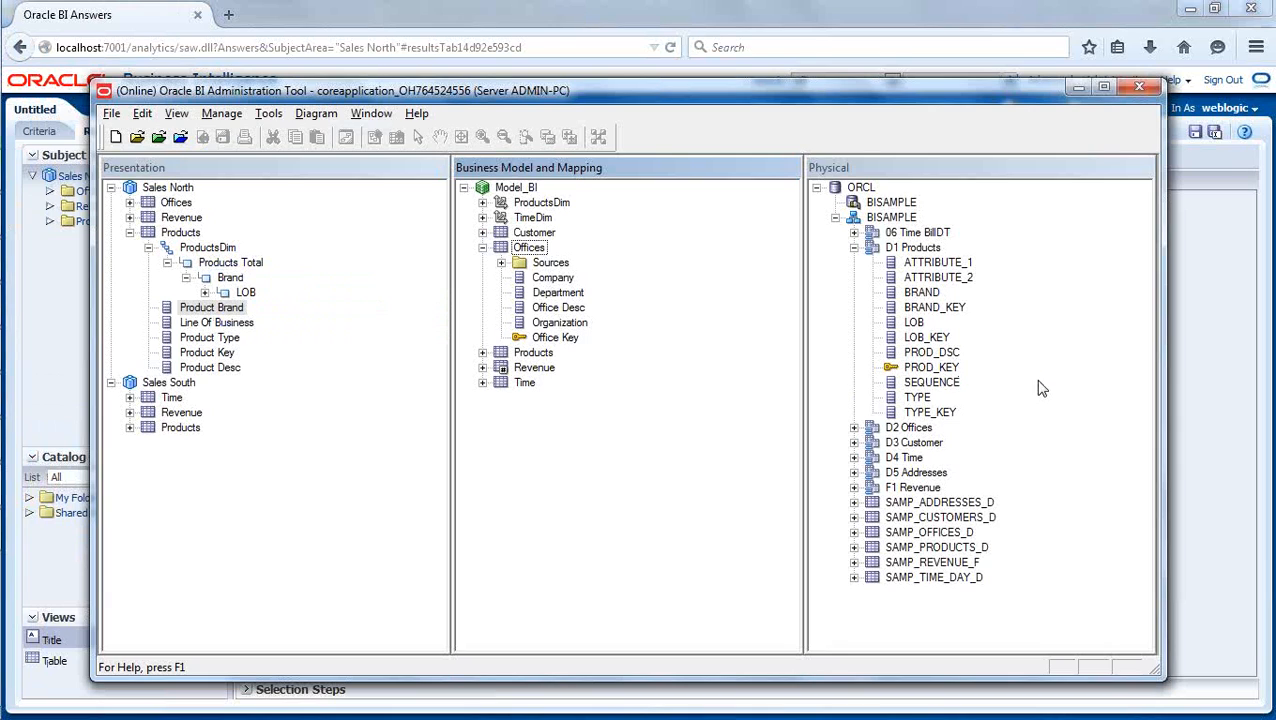
{"action": "left_click", "coordinate": [854, 248]}
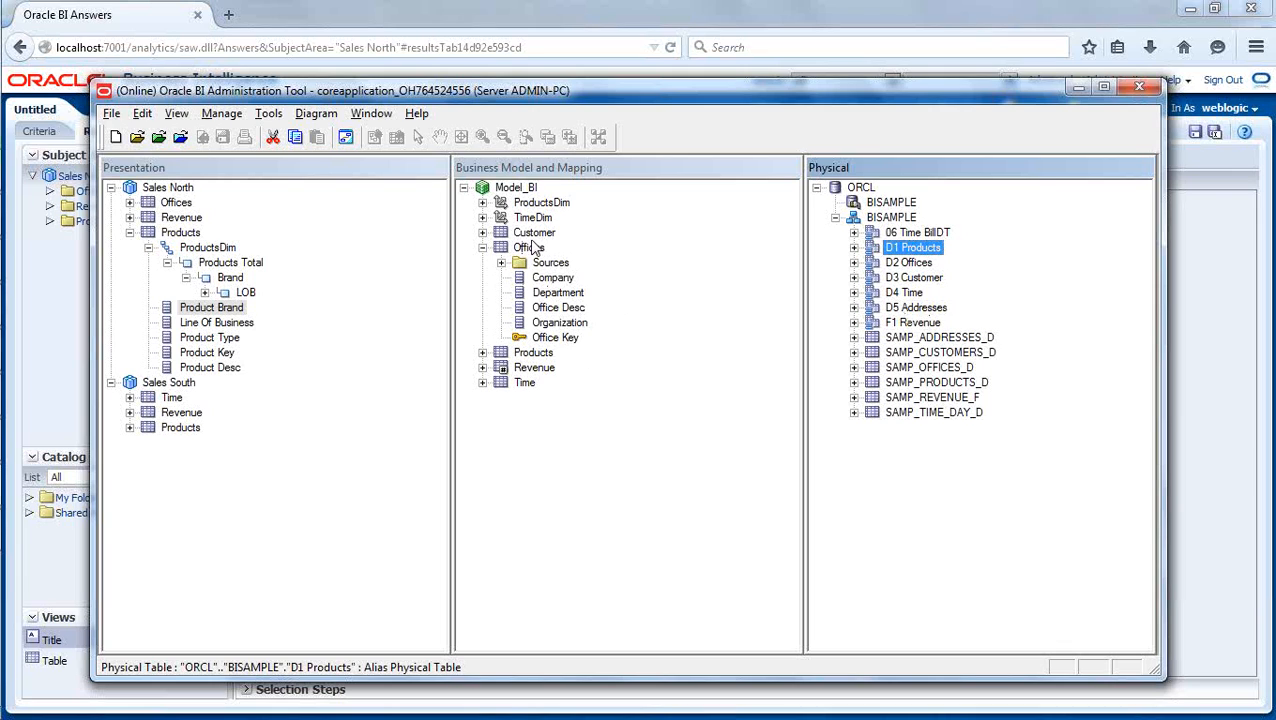
{"action": "left_click", "coordinate": [853, 262]}
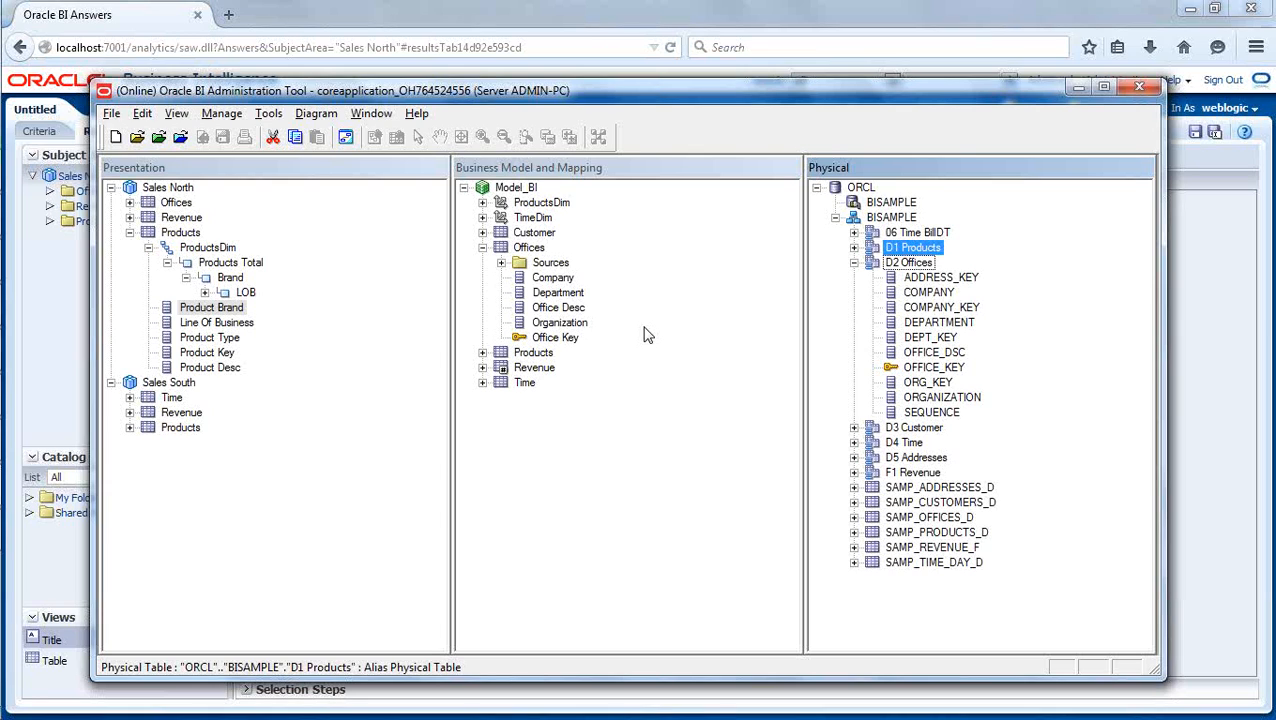
- Switch to Oracle BI Answers, return to the brand revenue table and repeat the drill from BizTech through Communication
{"action": "left_click", "coordinate": [520, 14]}
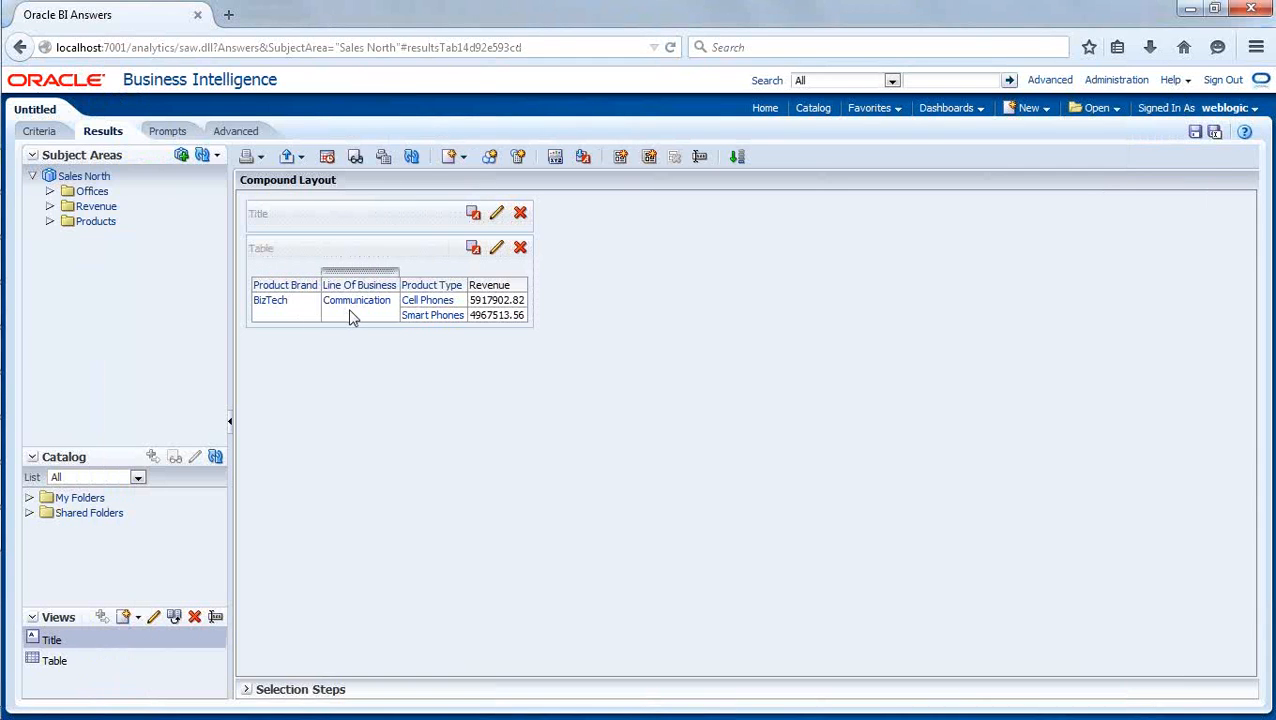
{"action": "left_click", "coordinate": [20, 48]}
{"action": "left_click", "coordinate": [20, 48]}
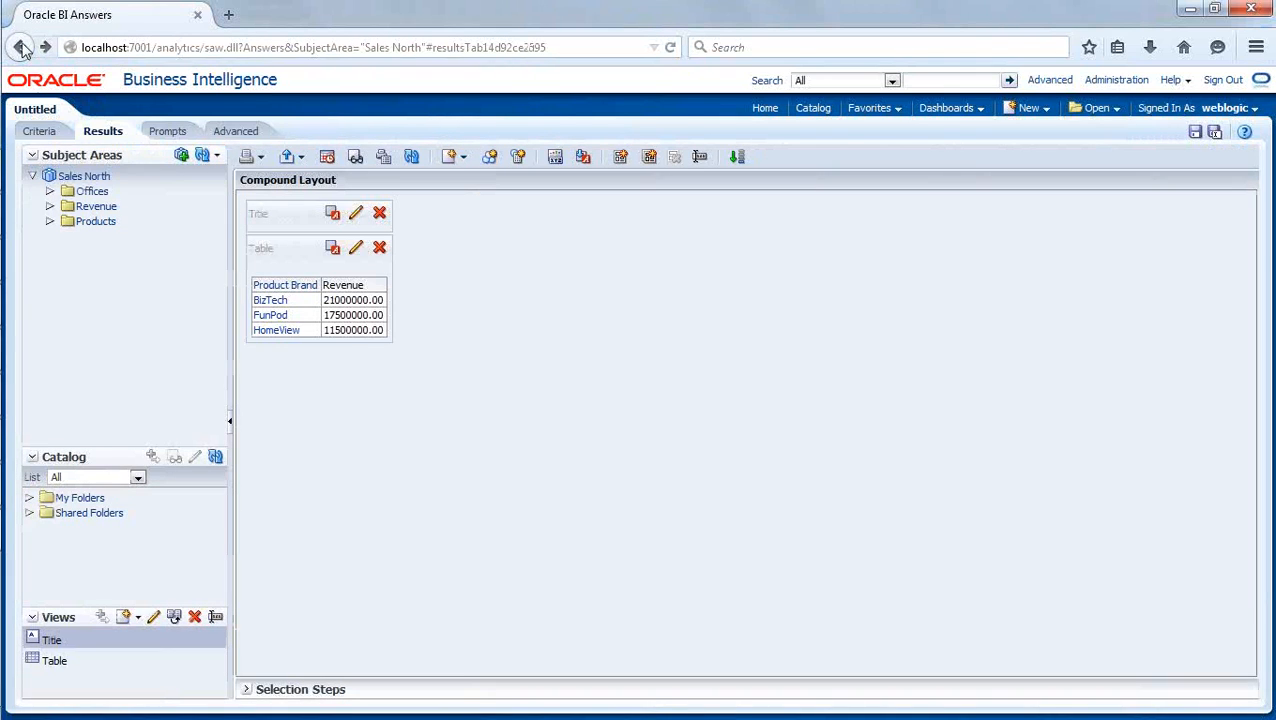
{"action": "left_click", "coordinate": [270, 300]}
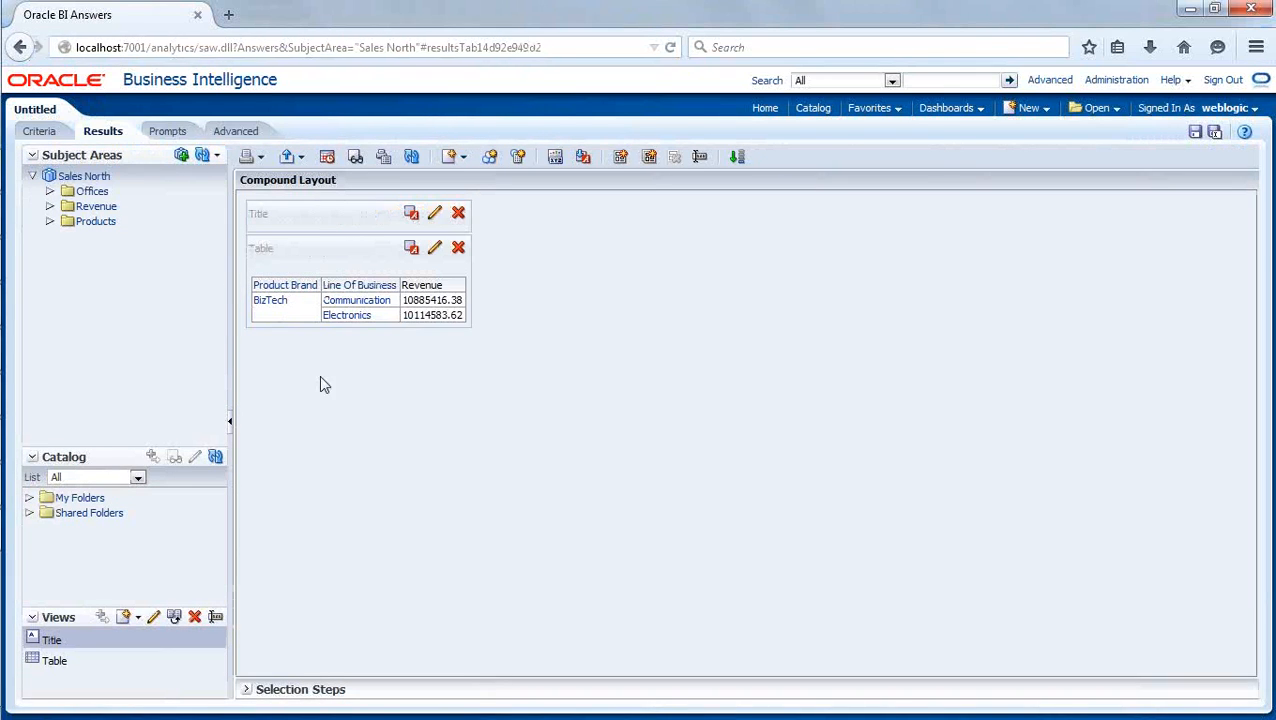
{"action": "left_click", "coordinate": [376, 304]}
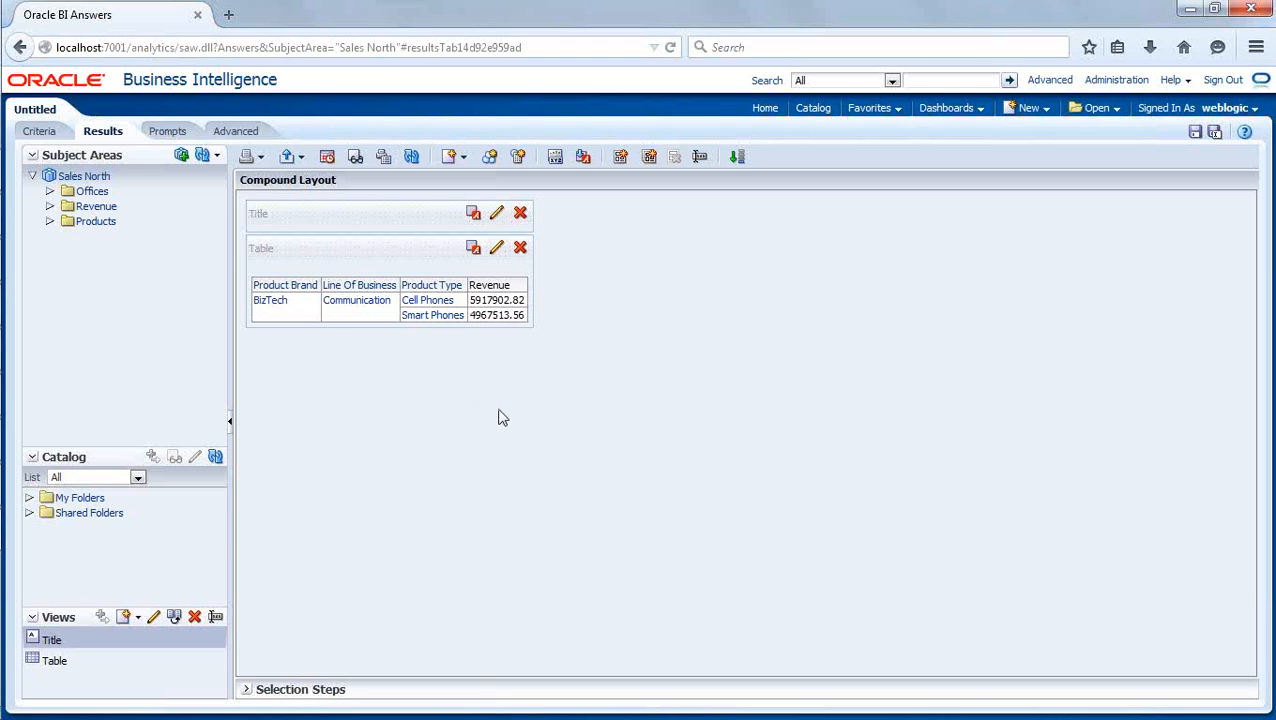
- Switch to the Oracle BI Administration Tool and view the data of the COMPANY, DEPARTMENT and ORGANIZATION columns in D2 Offices
{"action": "key", "text": "alt+Tab"}
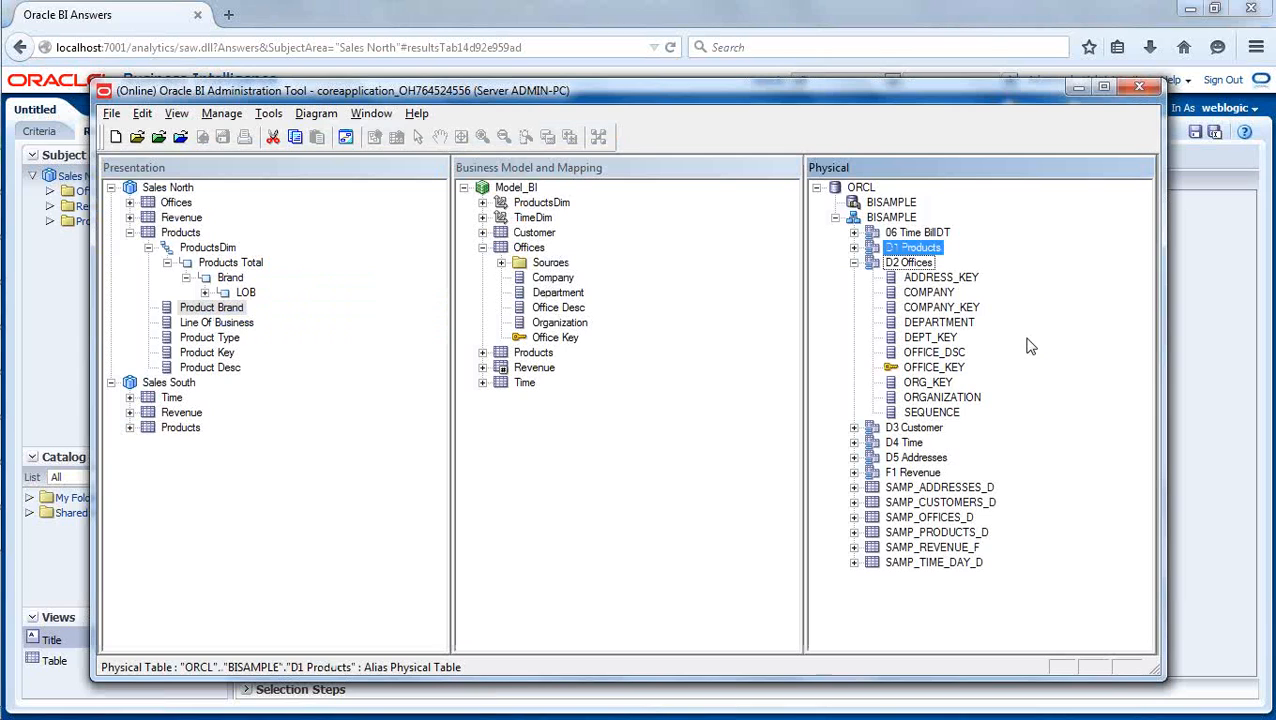
{"action": "left_click", "coordinate": [940, 296]}
{"action": "left_click", "coordinate": [950, 322], "text": "ctrl"}
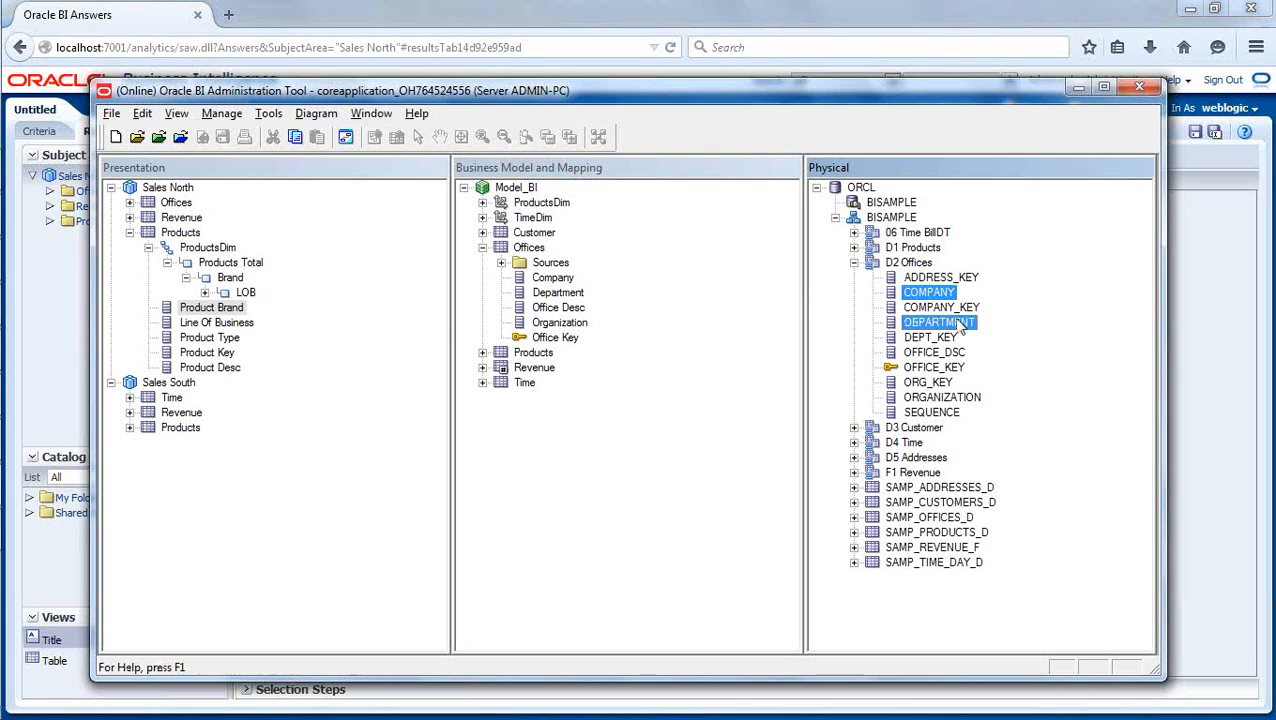
{"action": "left_click", "coordinate": [990, 398], "text": "ctrl"}
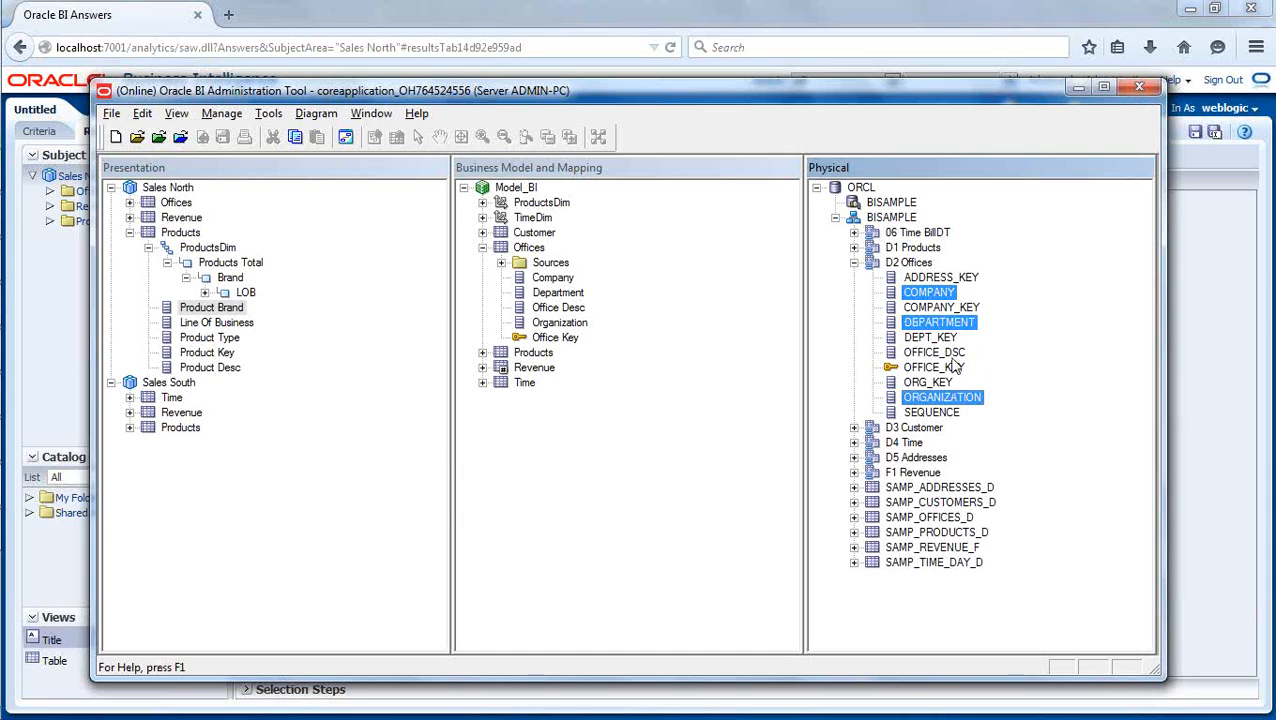
{"action": "right_click", "coordinate": [928, 294]}
{"action": "left_click", "coordinate": [950, 321]}
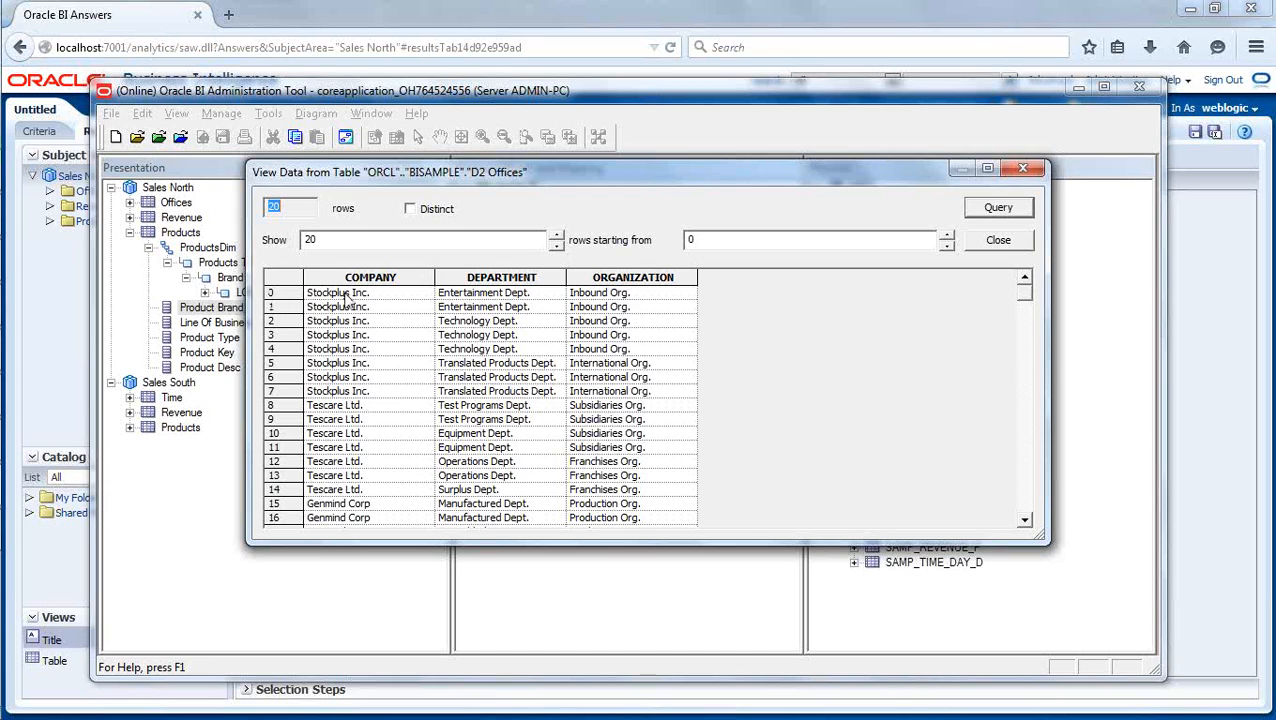
- Examine how companies, organizations and departments relate across the D2 Offices rows, and close the data view
{"action": "left_click", "coordinate": [348, 392]}
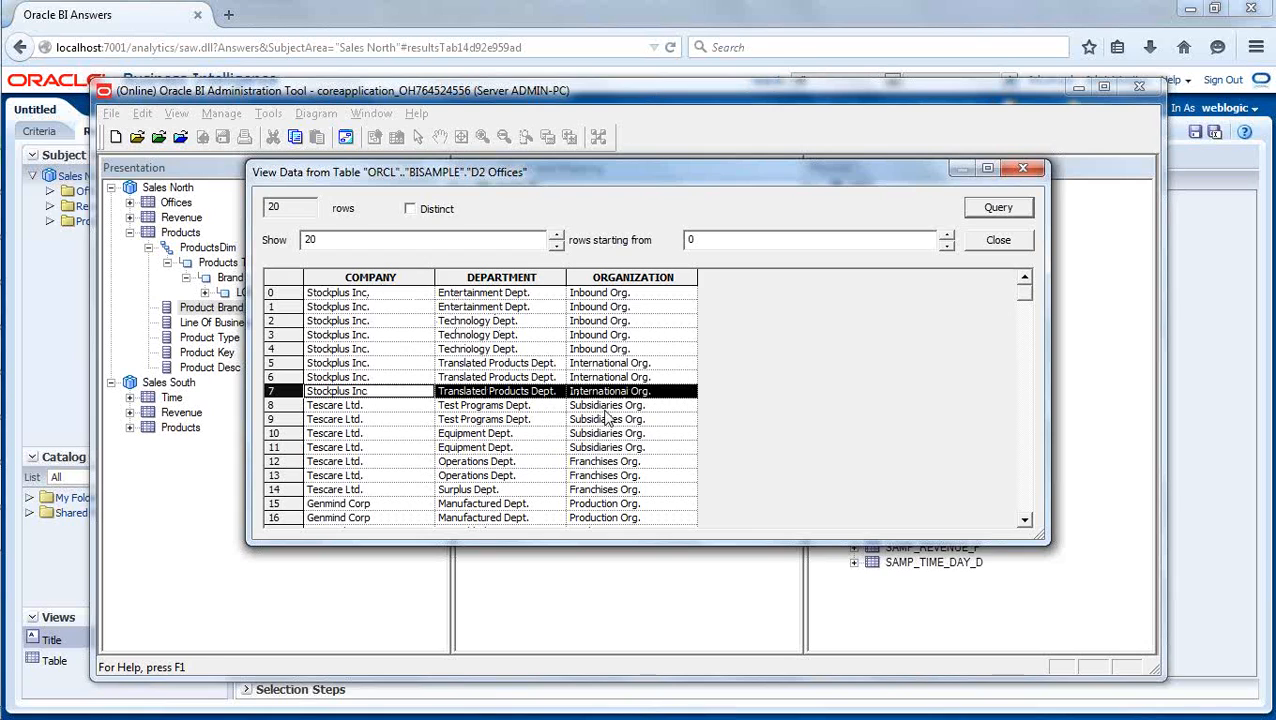
{"action": "left_click", "coordinate": [362, 312]}
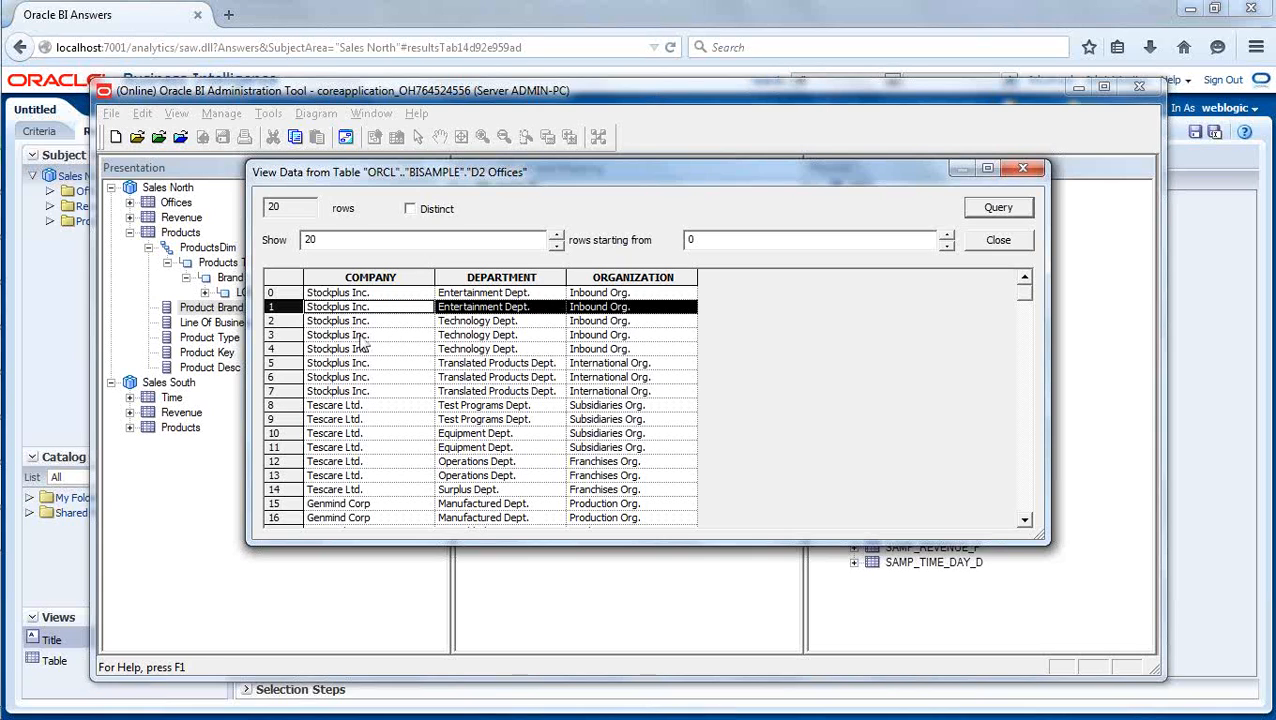
{"action": "left_click", "coordinate": [652, 447]}
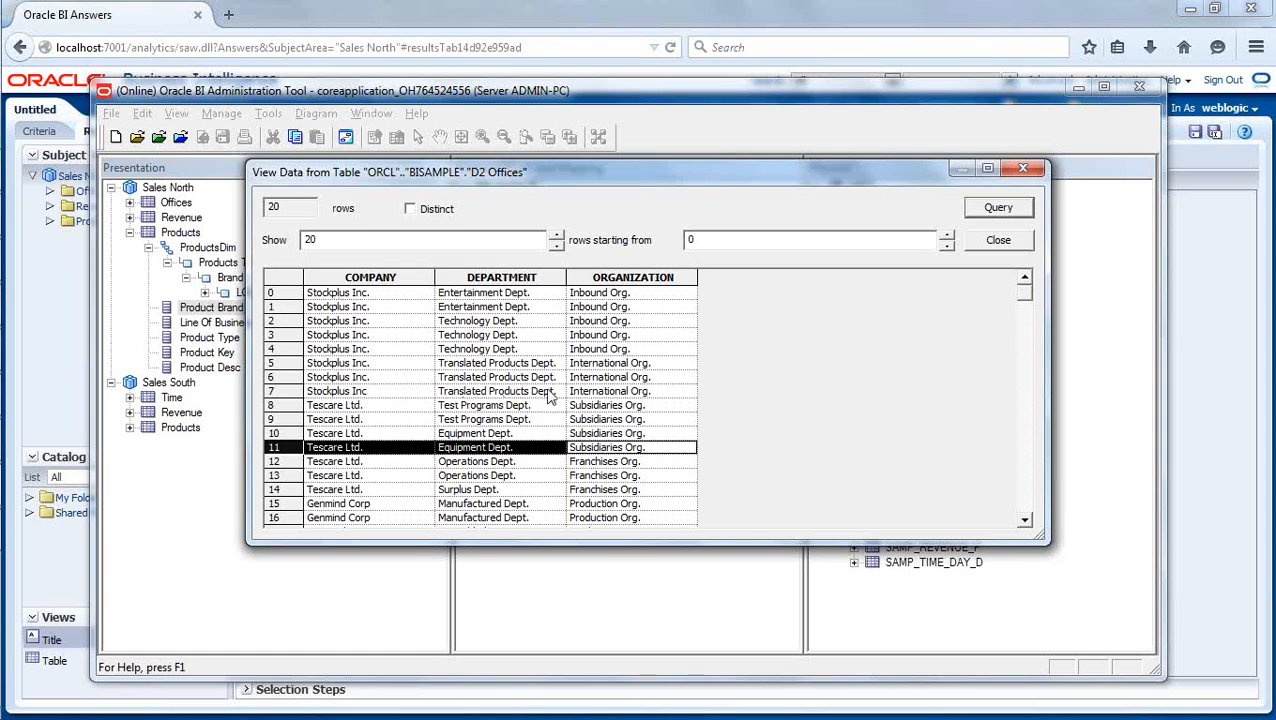
{"action": "left_click", "coordinate": [612, 366]}
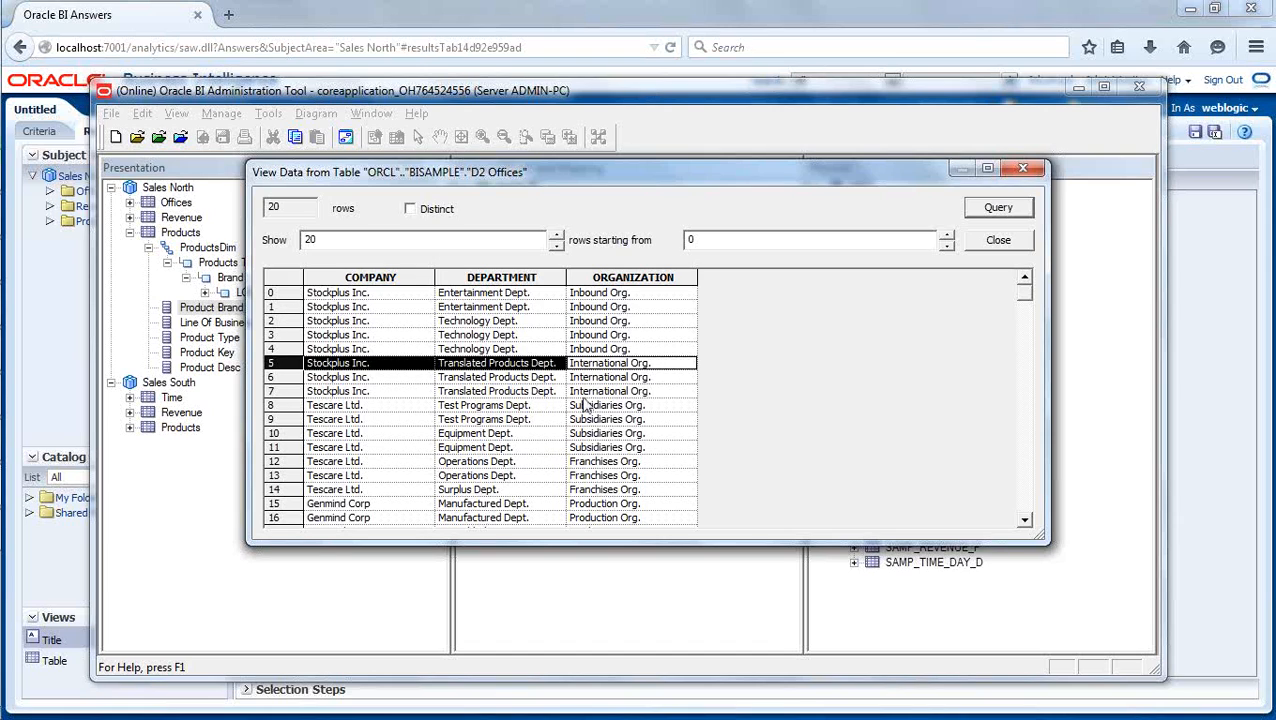
{"action": "left_click", "coordinate": [578, 295]}
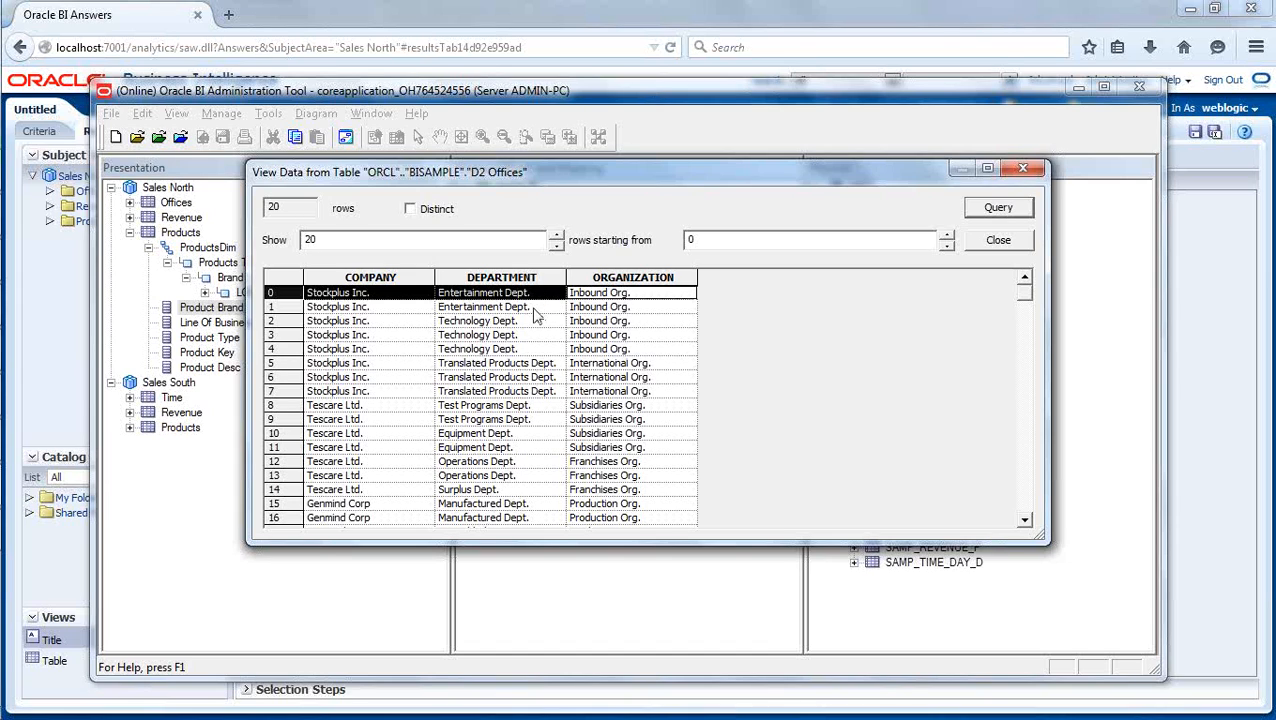
{"action": "key", "text": "Down"}
{"action": "key", "text": "Down"}
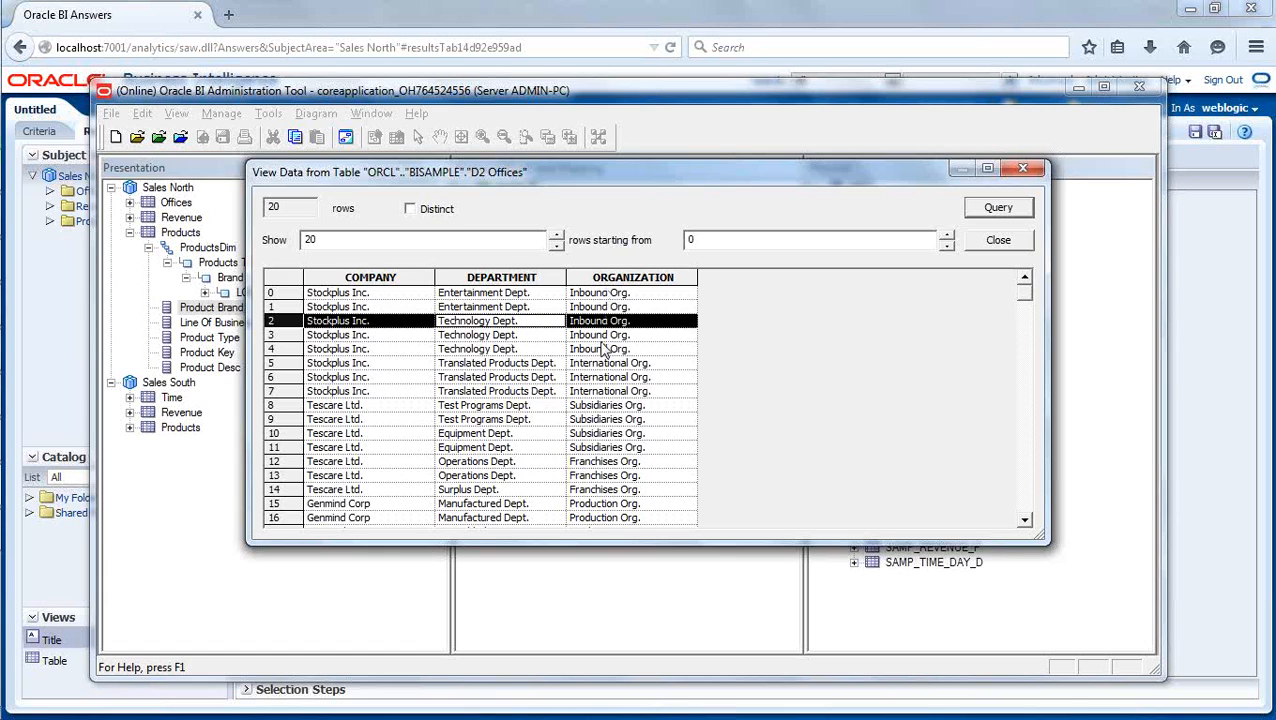
{"action": "left_click", "coordinate": [510, 350]}
{"action": "left_click", "coordinate": [509, 321]}
{"action": "left_click", "coordinate": [998, 240]}
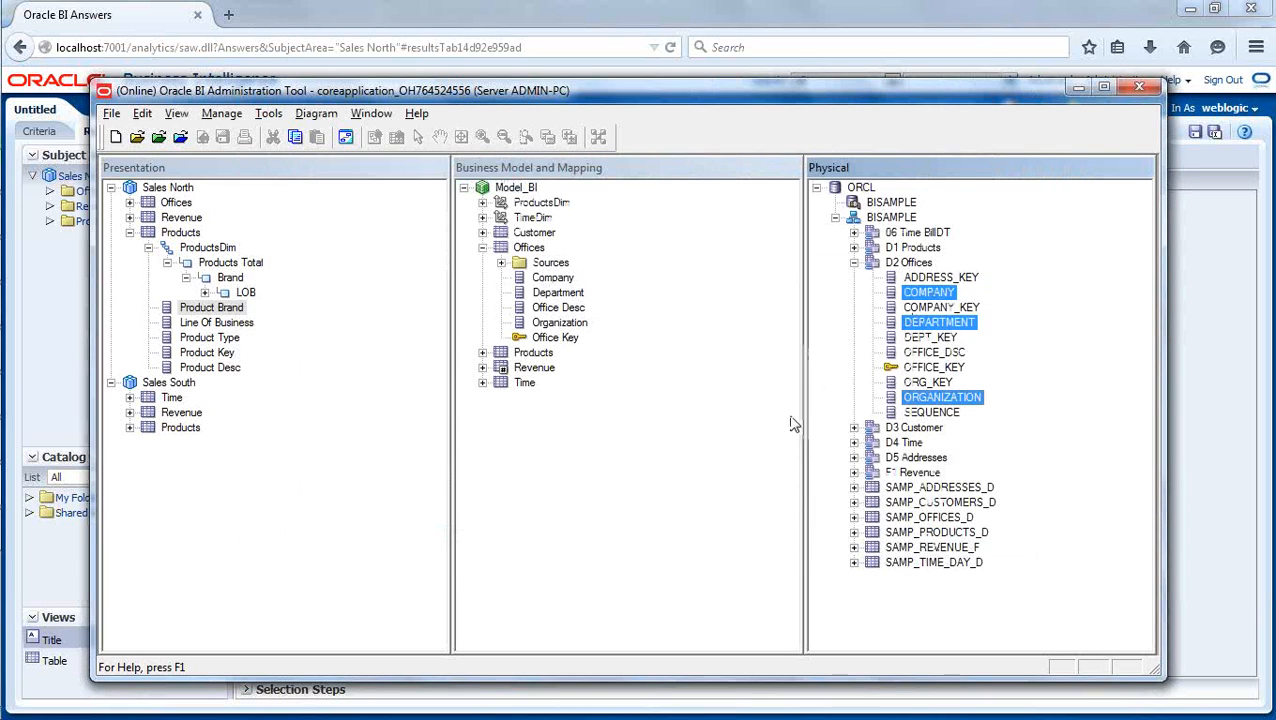
- Reopen the data view for the COMPANY, DEPARTMENT and ORGANIZATION columns of D2 Offices, review their hierarchy order and close it
{"action": "left_click", "coordinate": [727, 475]}
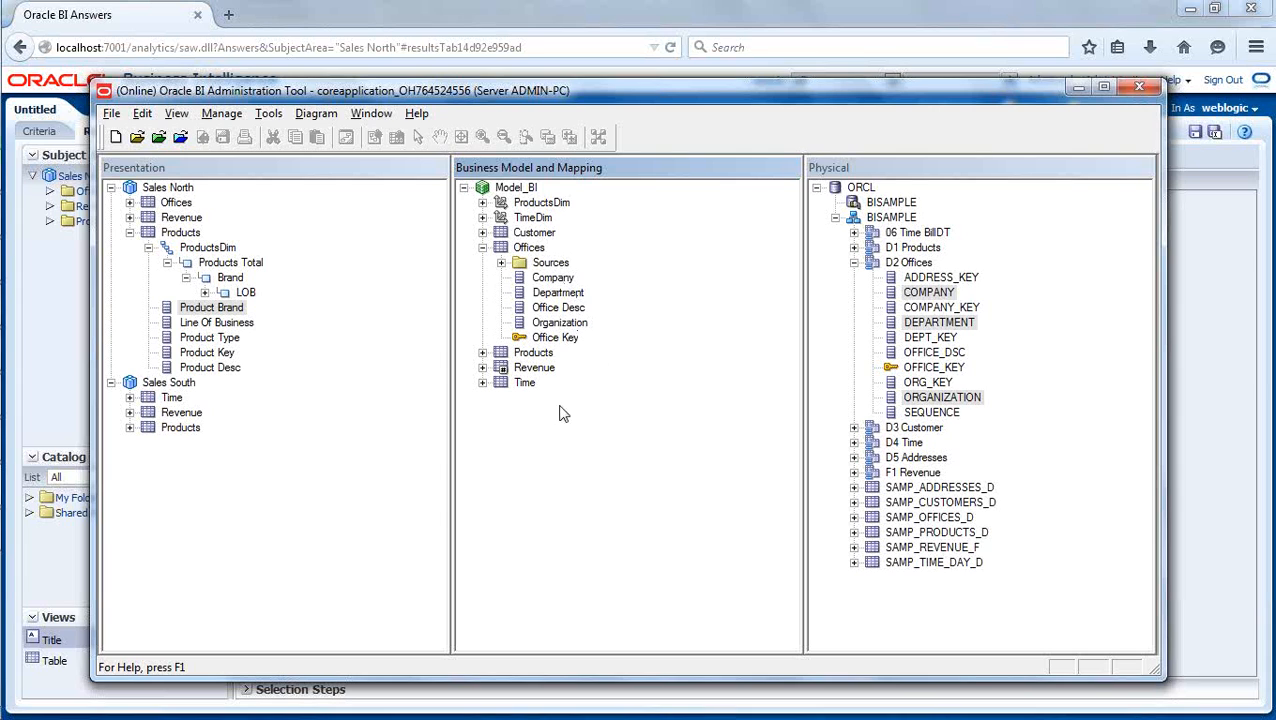
{"action": "left_click", "coordinate": [29, 483]}
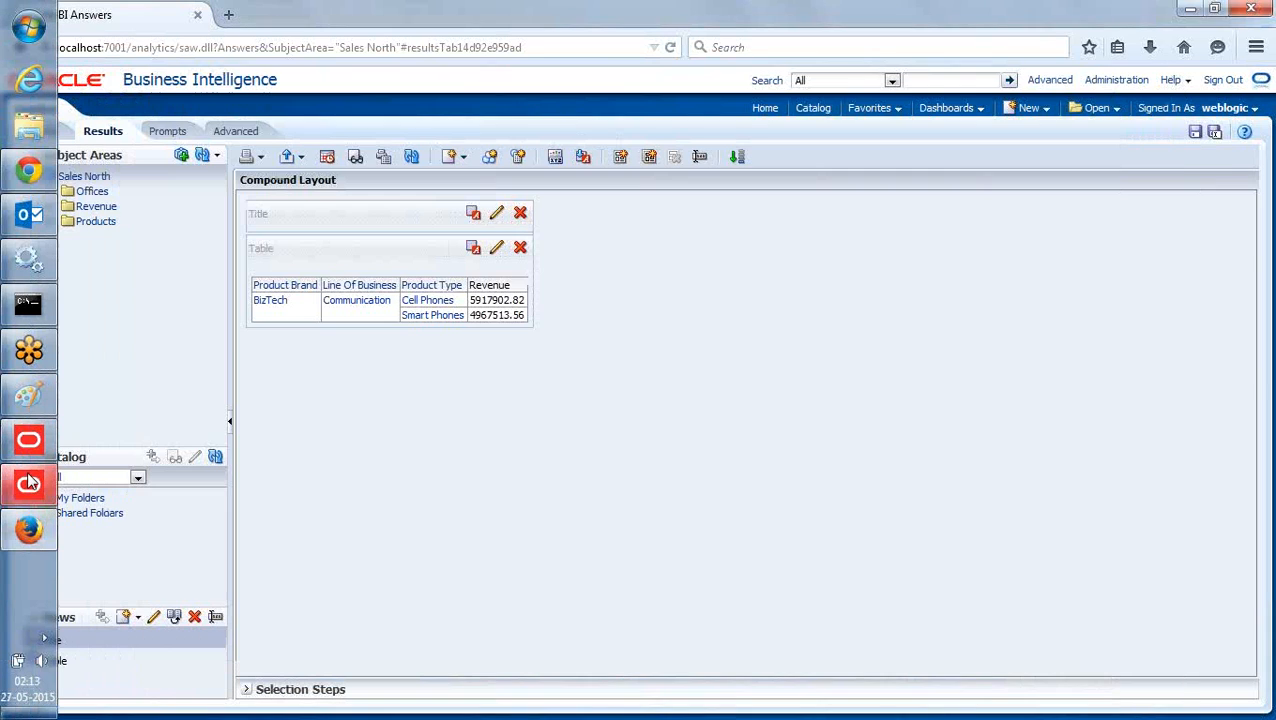
{"action": "left_click", "coordinate": [29, 483]}
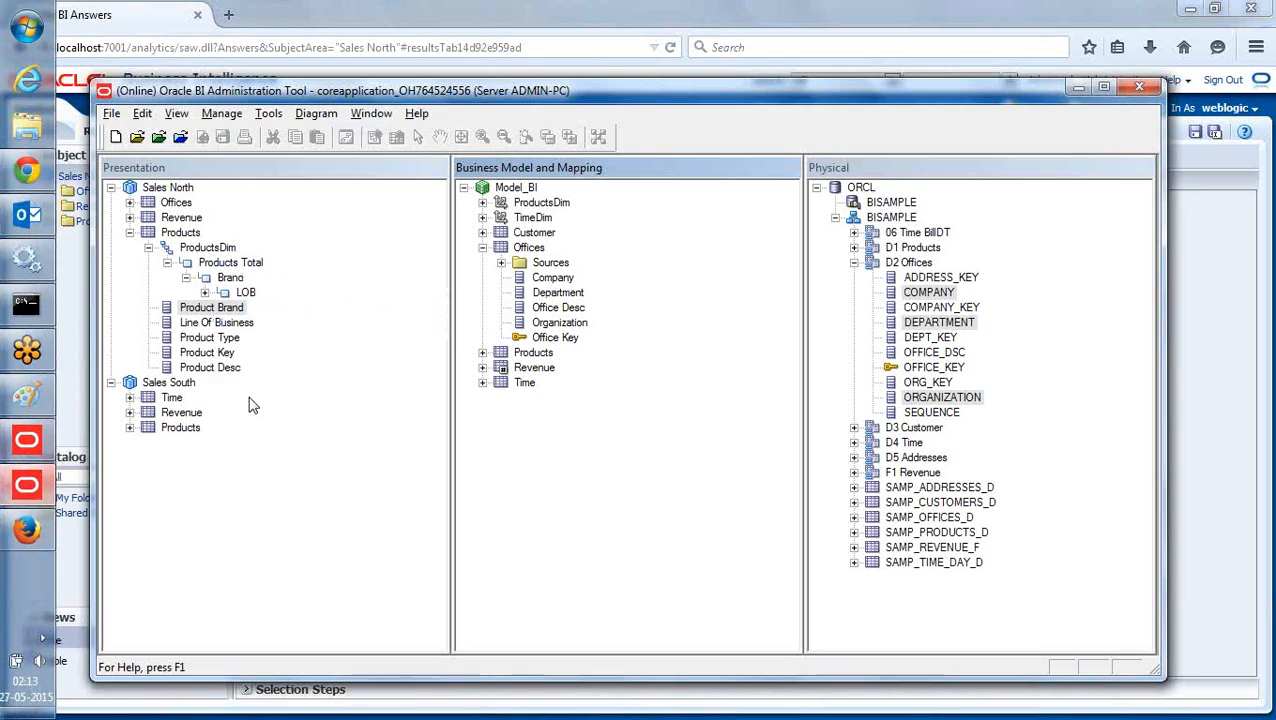
{"action": "right_click", "coordinate": [922, 292]}
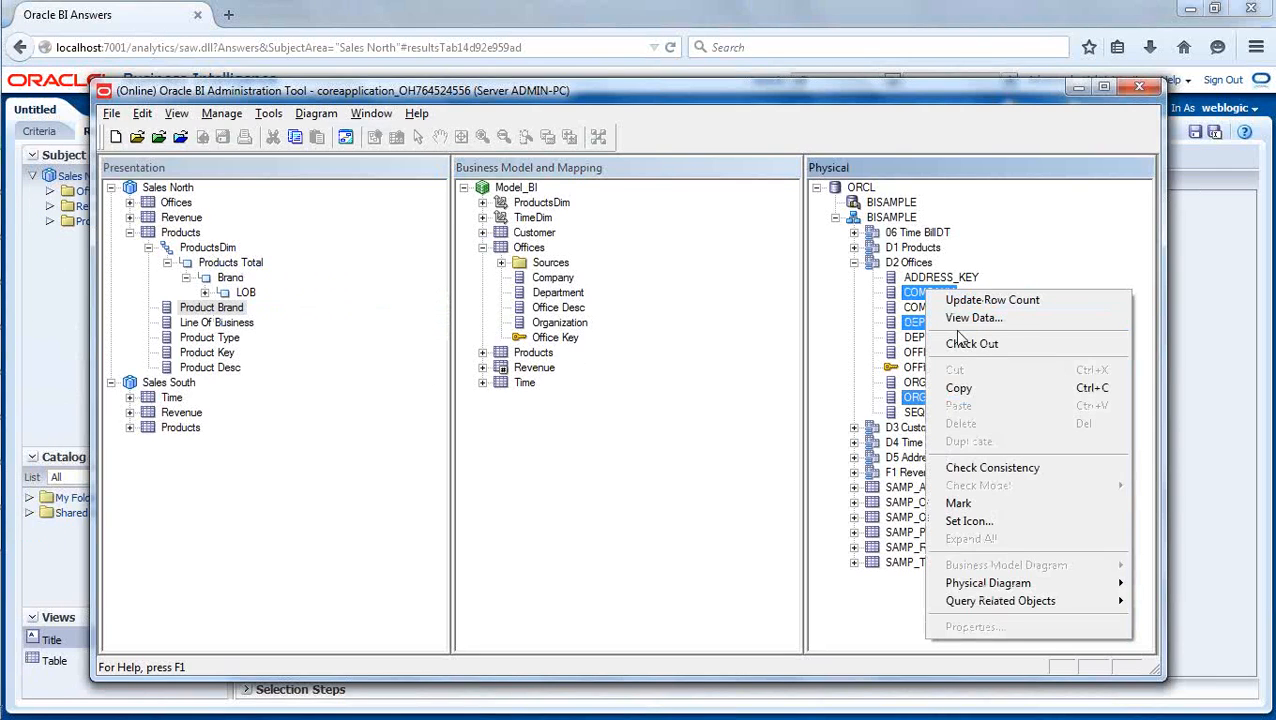
{"action": "left_click", "coordinate": [960, 320]}
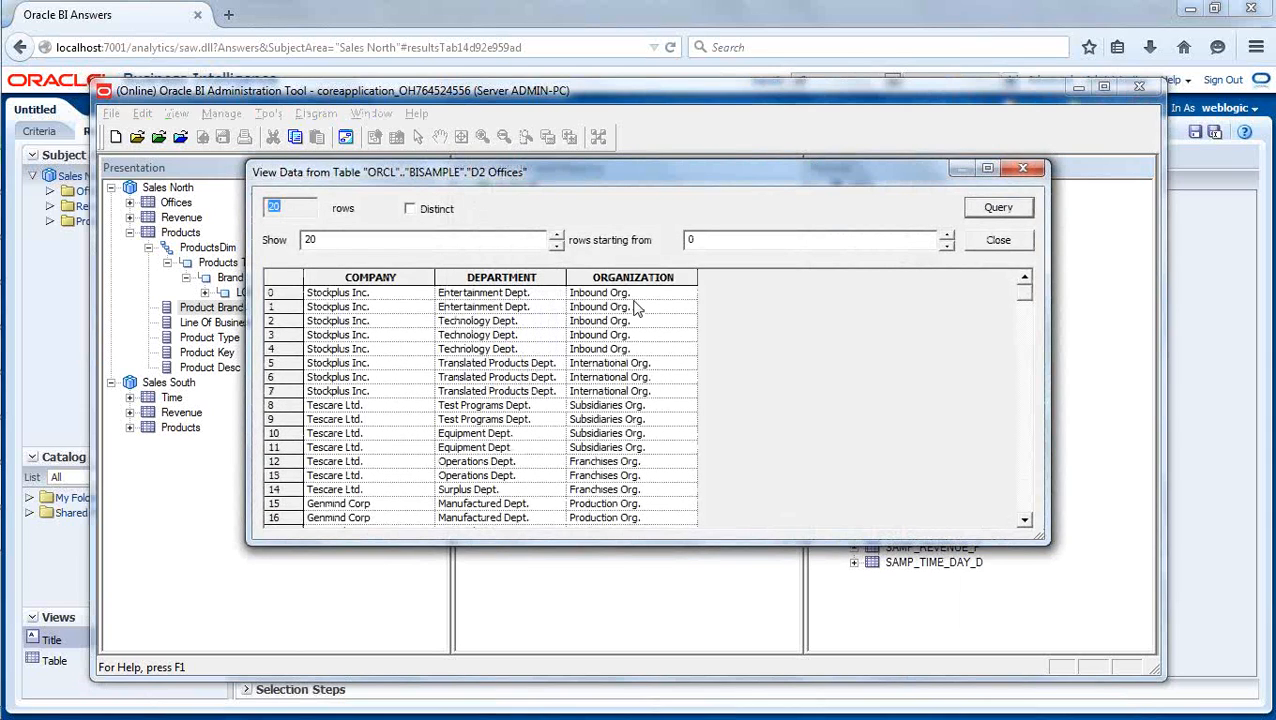
{"action": "left_click", "coordinate": [998, 240]}
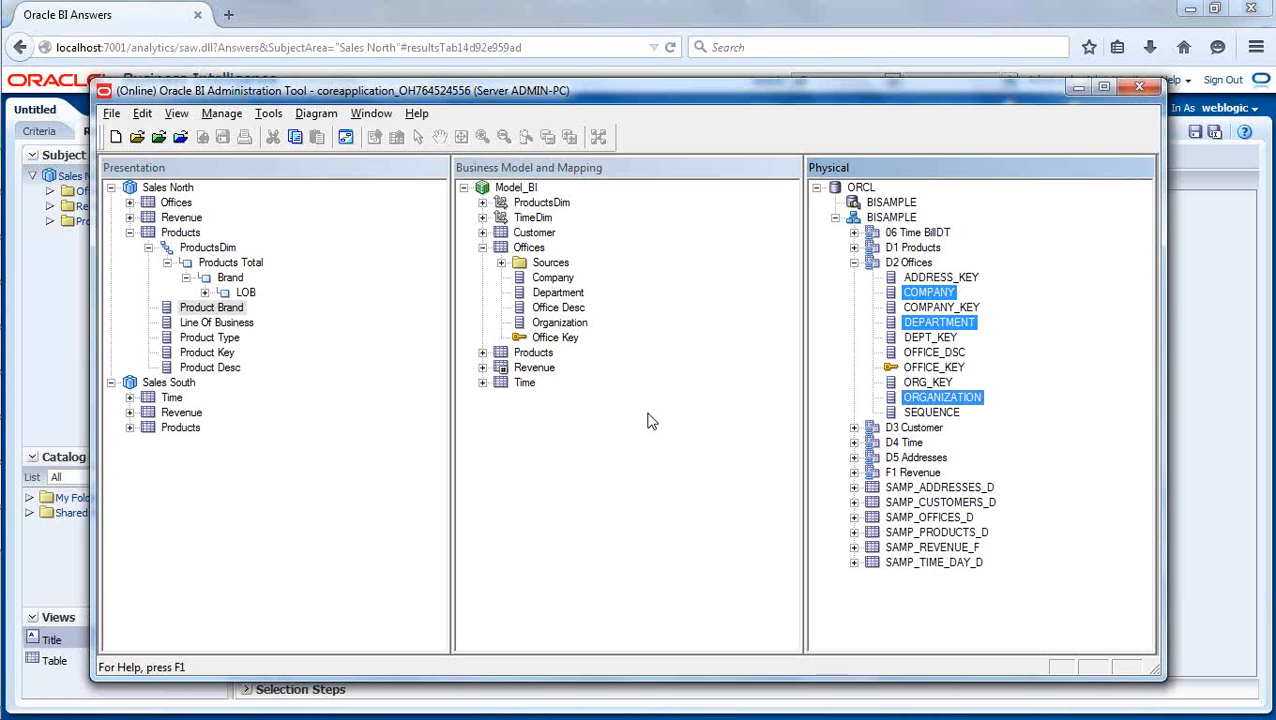
- Expand the TimeDim logical dimension to examine its levels and keys, and collapse it again
{"action": "left_click", "coordinate": [482, 218]}
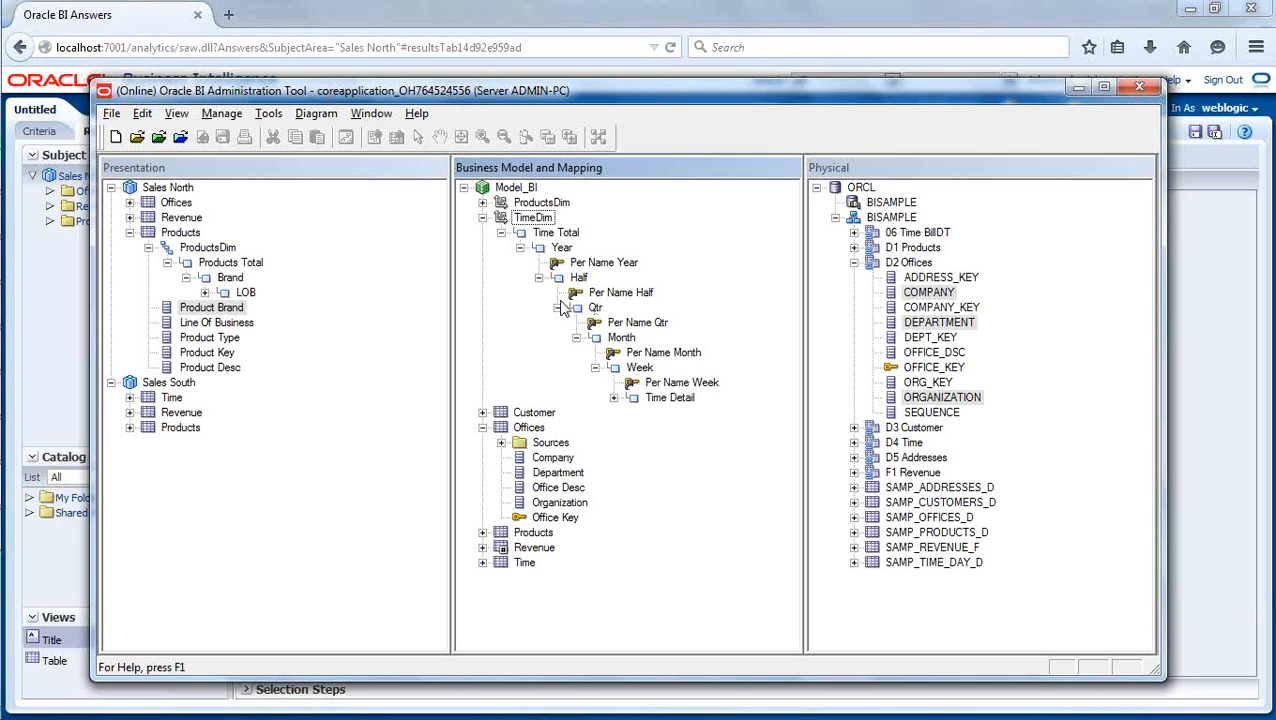
{"action": "left_click", "coordinate": [501, 232]}
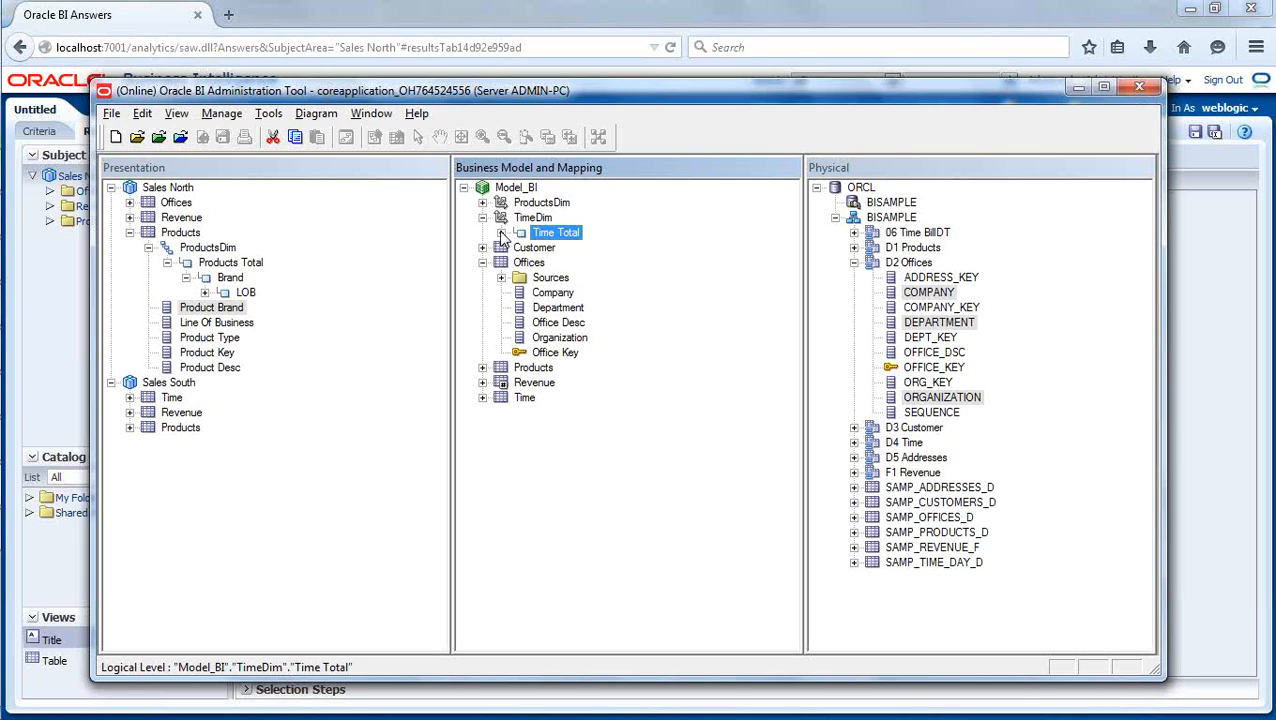
{"action": "left_click", "coordinate": [483, 217]}
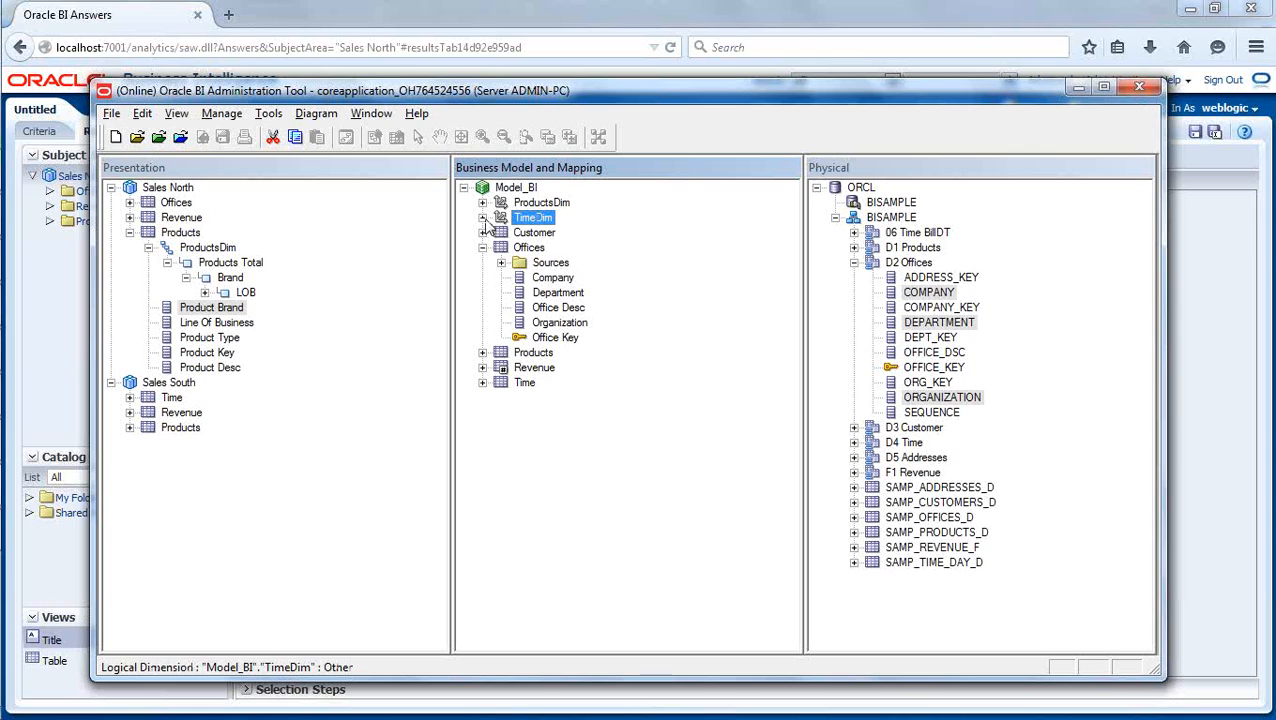
{"action": "left_click", "coordinate": [601, 432]}
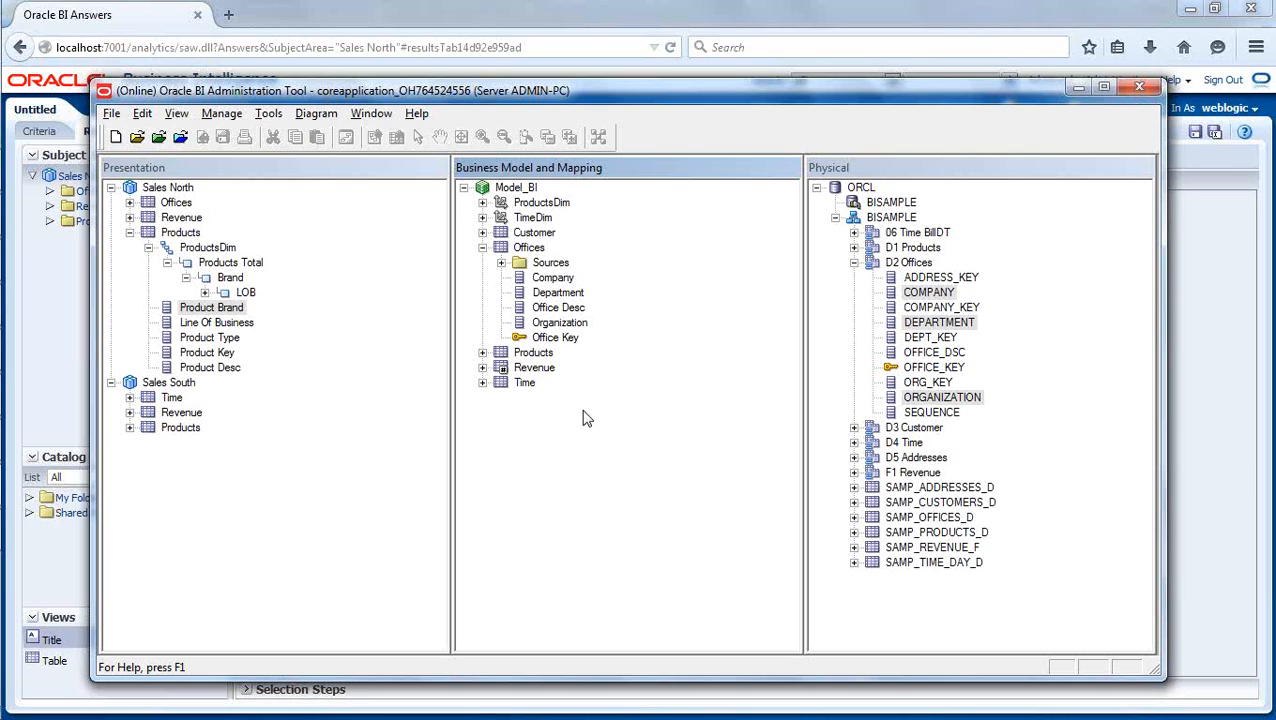
{"action": "left_click", "coordinate": [483, 247]}
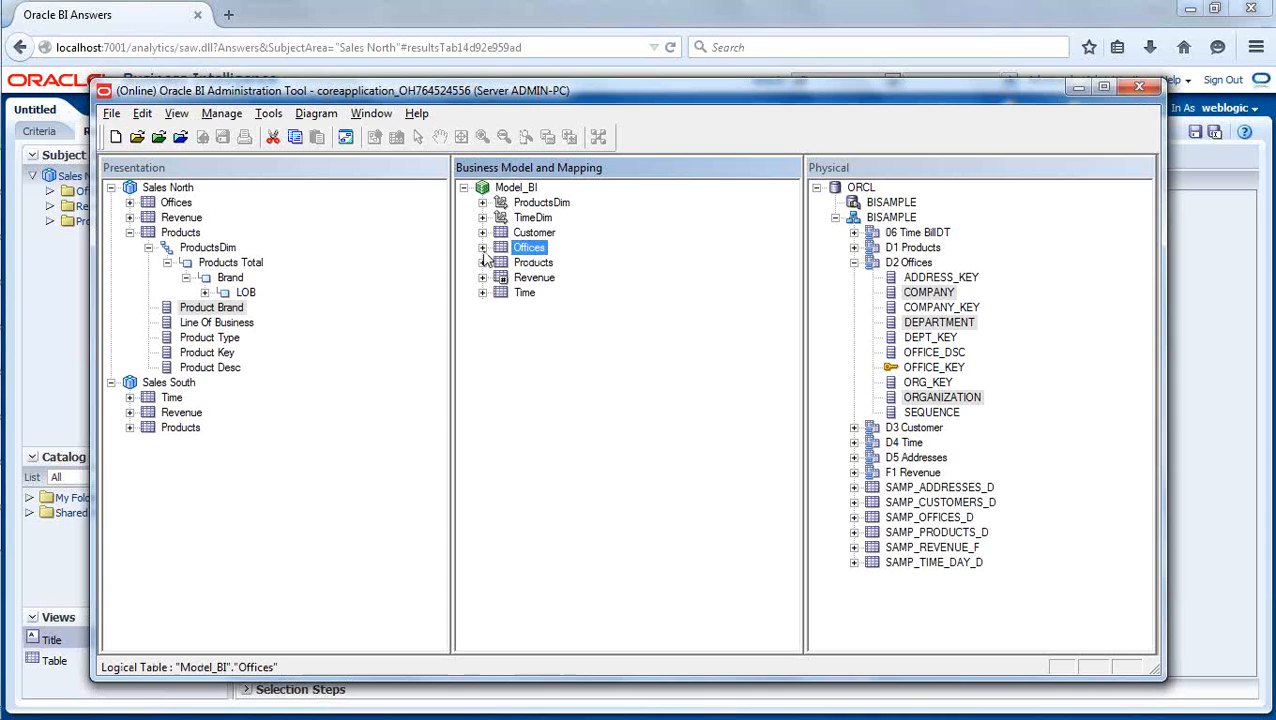
{"action": "left_click", "coordinate": [561, 347]}
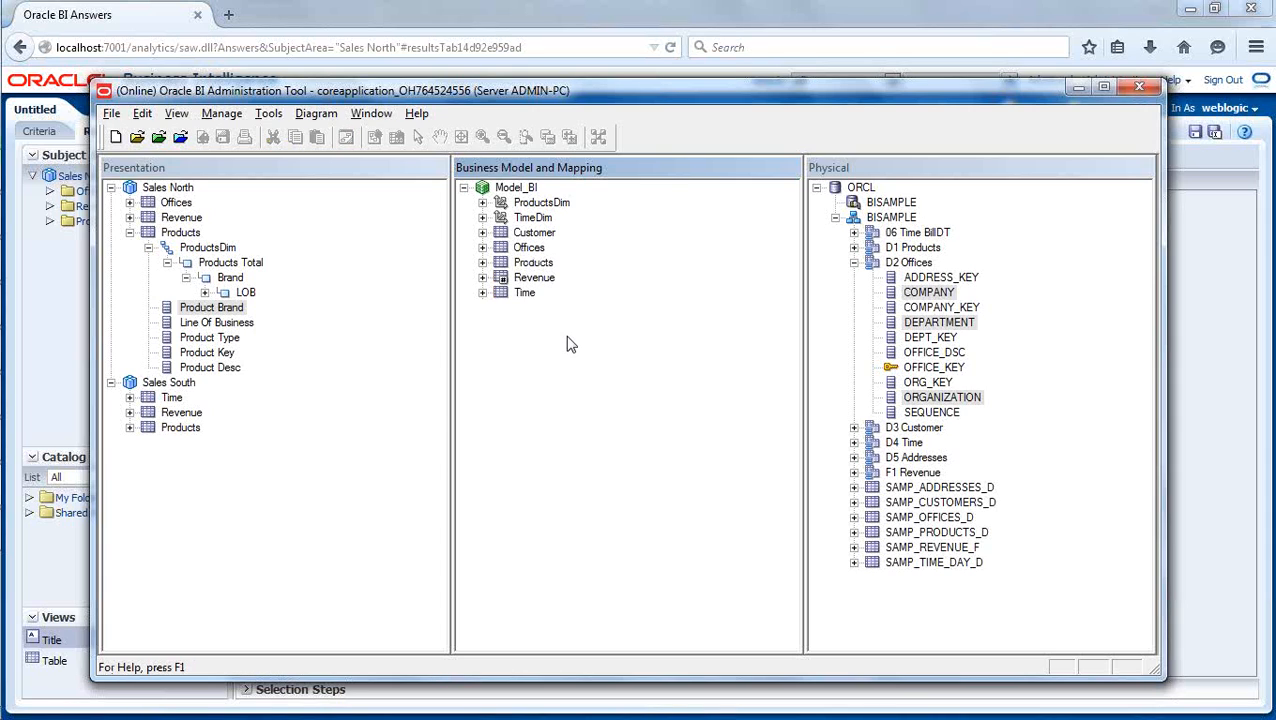
{"action": "left_click", "coordinate": [531, 251]}
{"action": "right_click", "coordinate": [532, 256]}
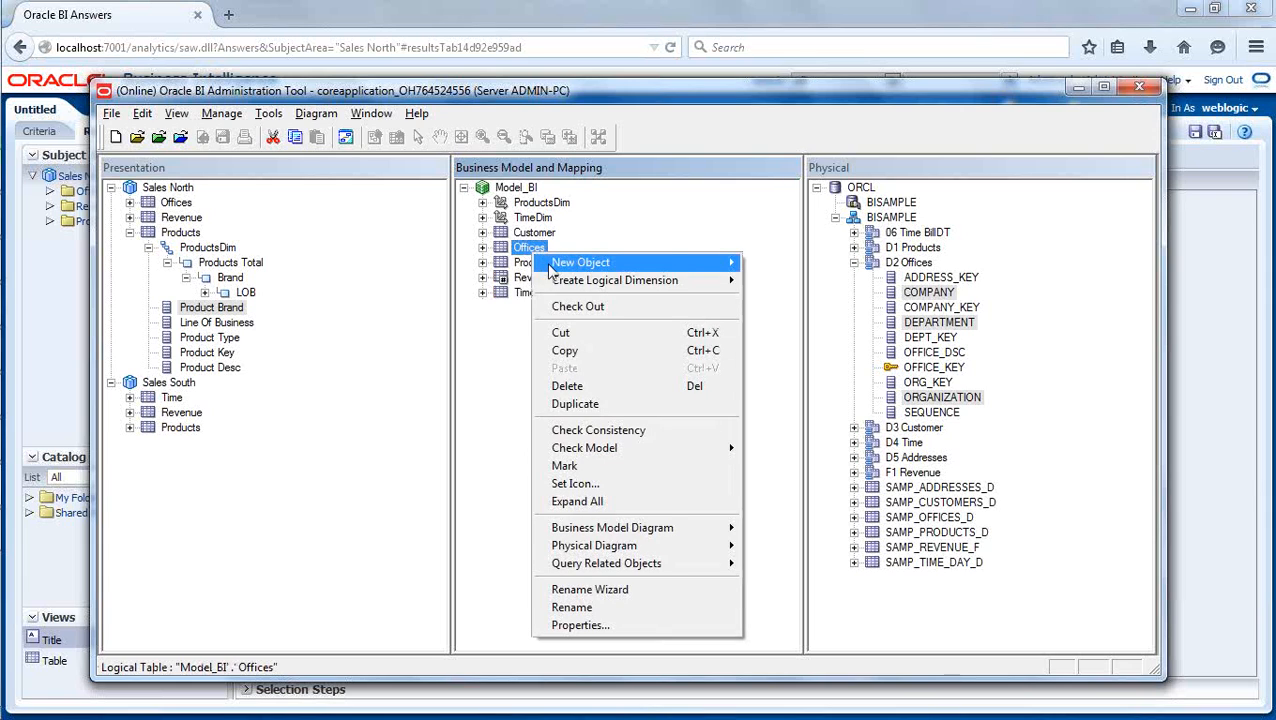
{"action": "mouse_move", "coordinate": [567, 285]}
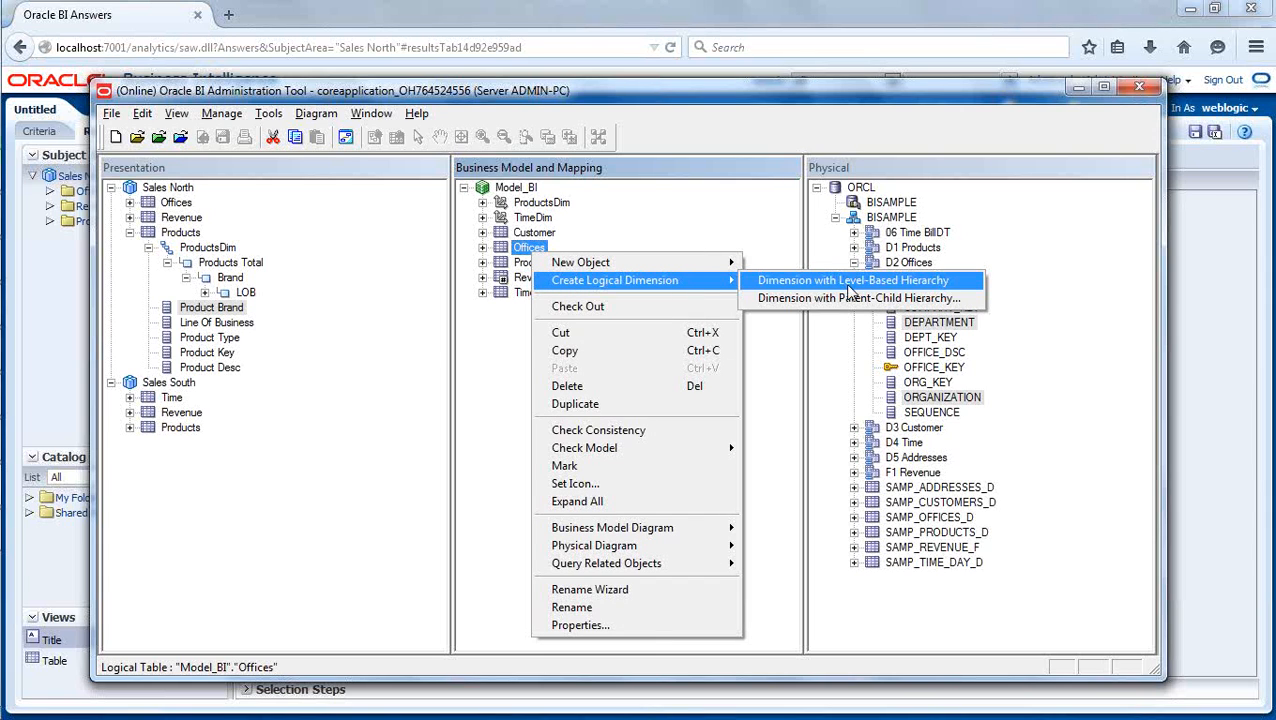
{"action": "left_click", "coordinate": [500, 380]}
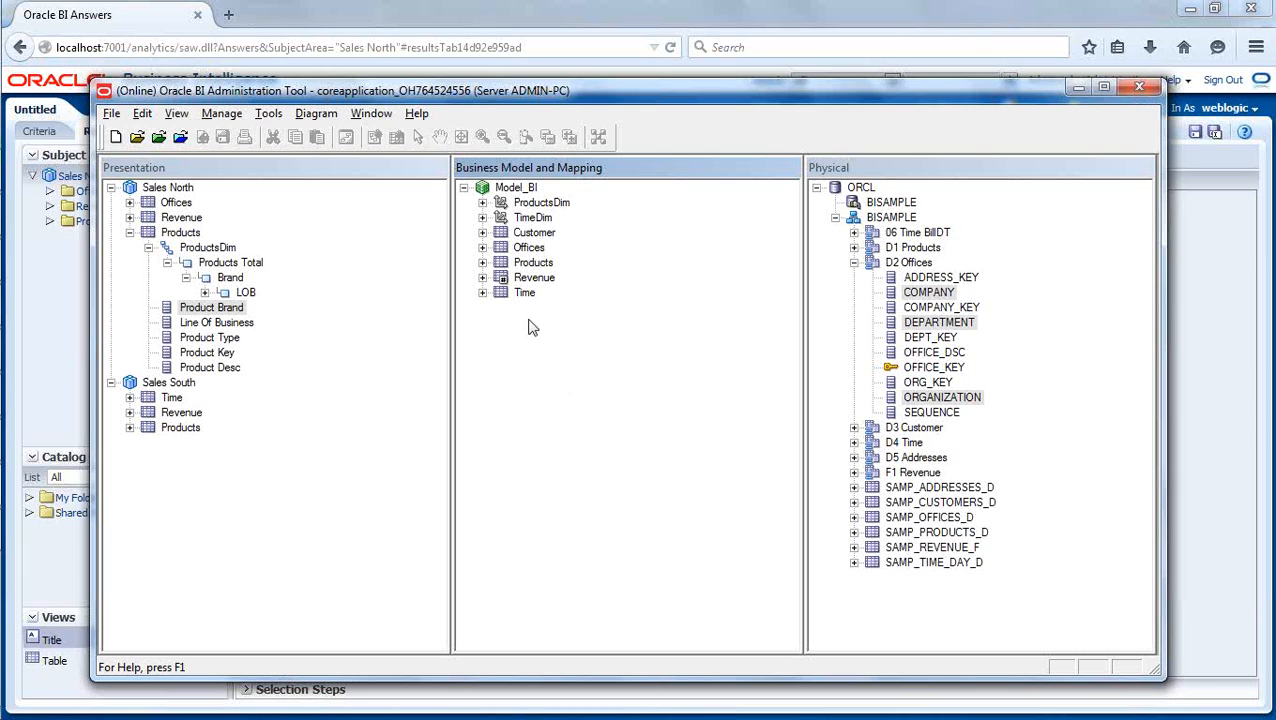
{"action": "left_click", "coordinate": [529, 249]}
{"action": "right_click", "coordinate": [531, 255]}
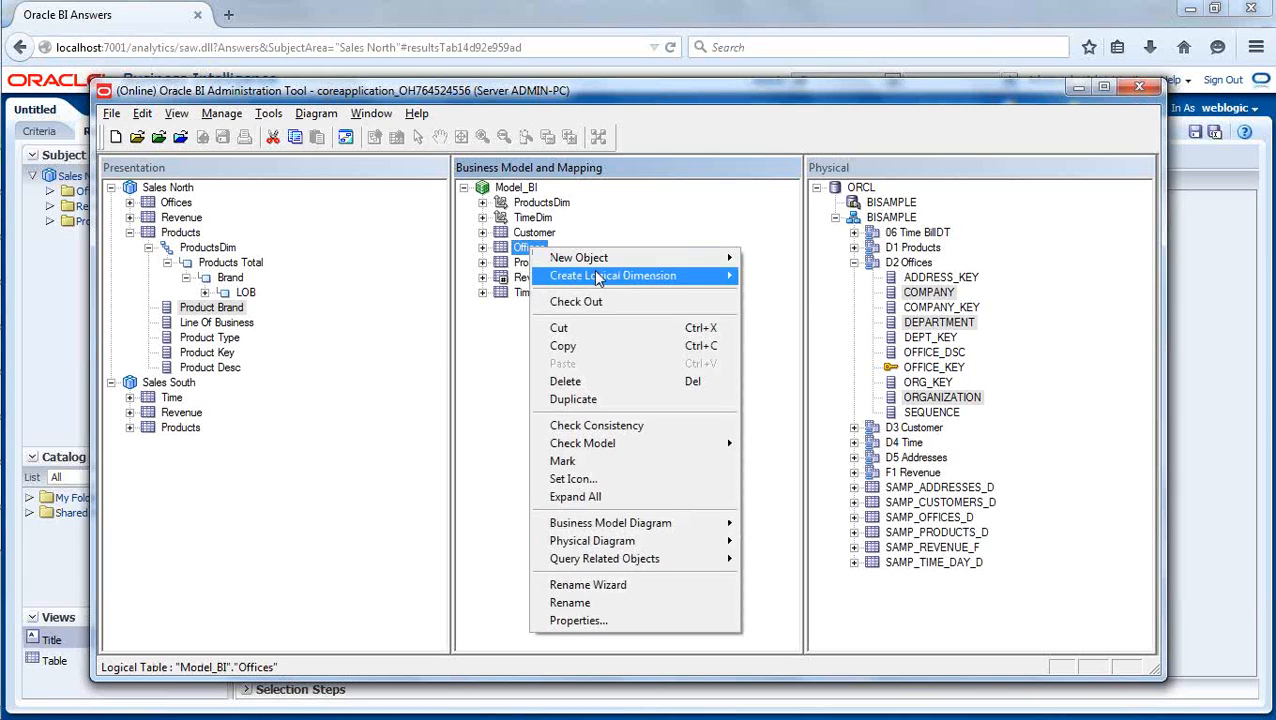
{"action": "mouse_move", "coordinate": [655, 285]}
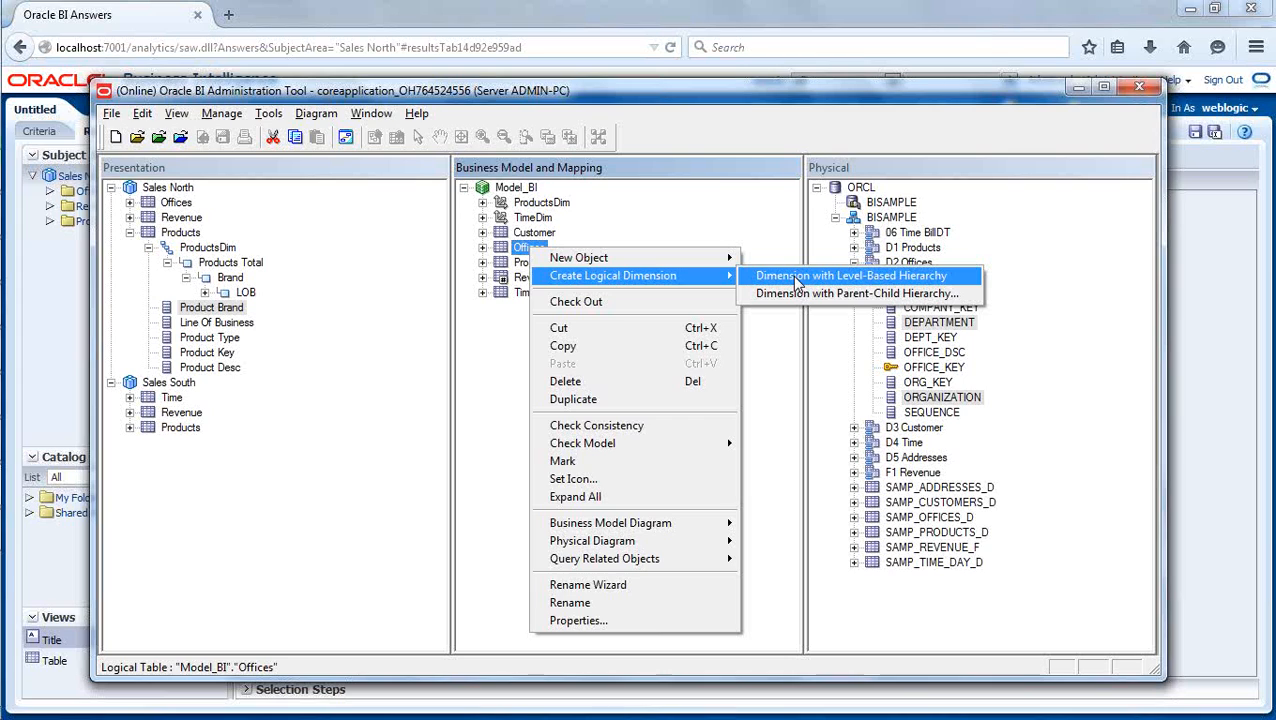
{"action": "left_click", "coordinate": [728, 218]}
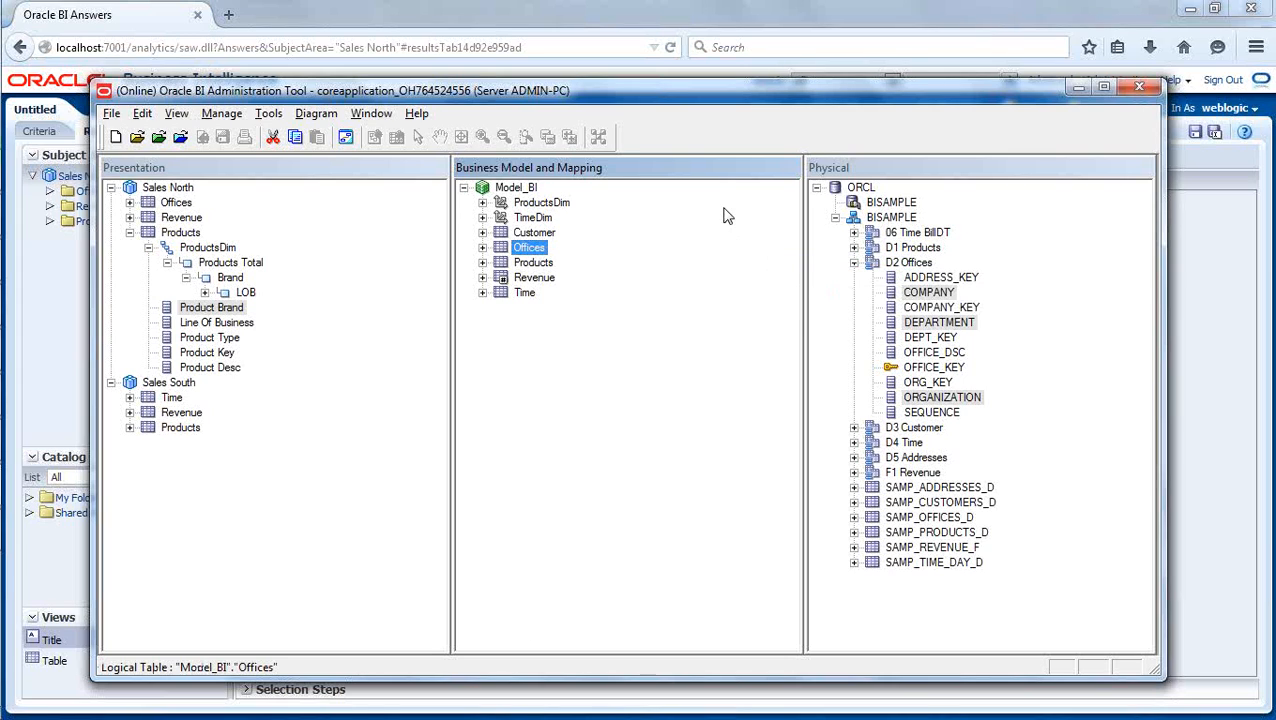
{"action": "left_click", "coordinate": [668, 331]}
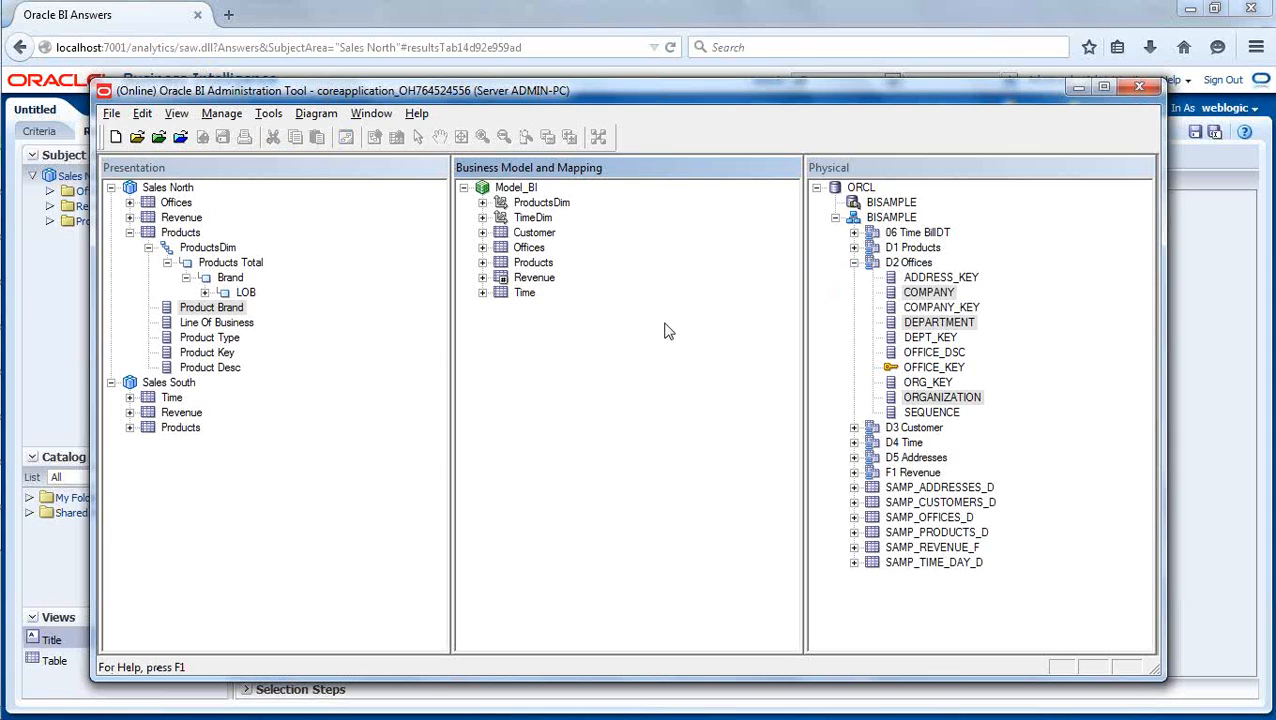
- Create a logical dimension with a level-based hierarchy named OfficeHier in the Model_BI business model
{"action": "left_click", "coordinate": [517, 190]}
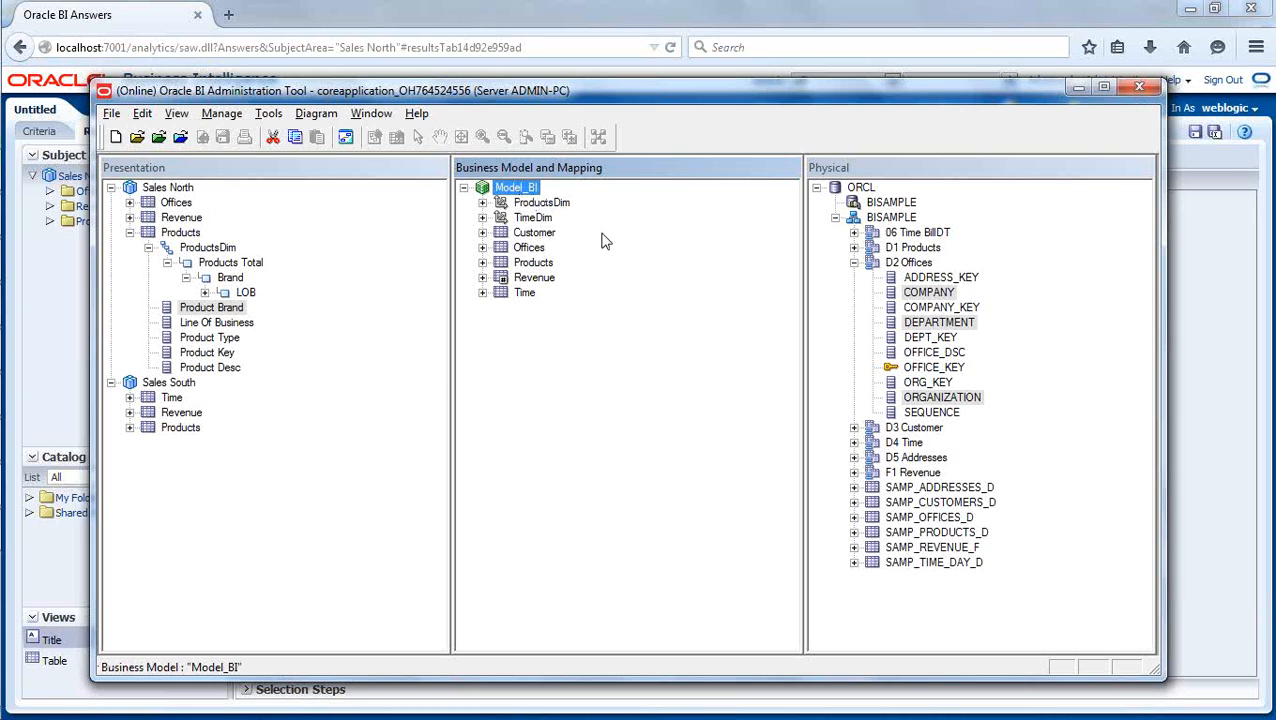
{"action": "right_click", "coordinate": [521, 187]}
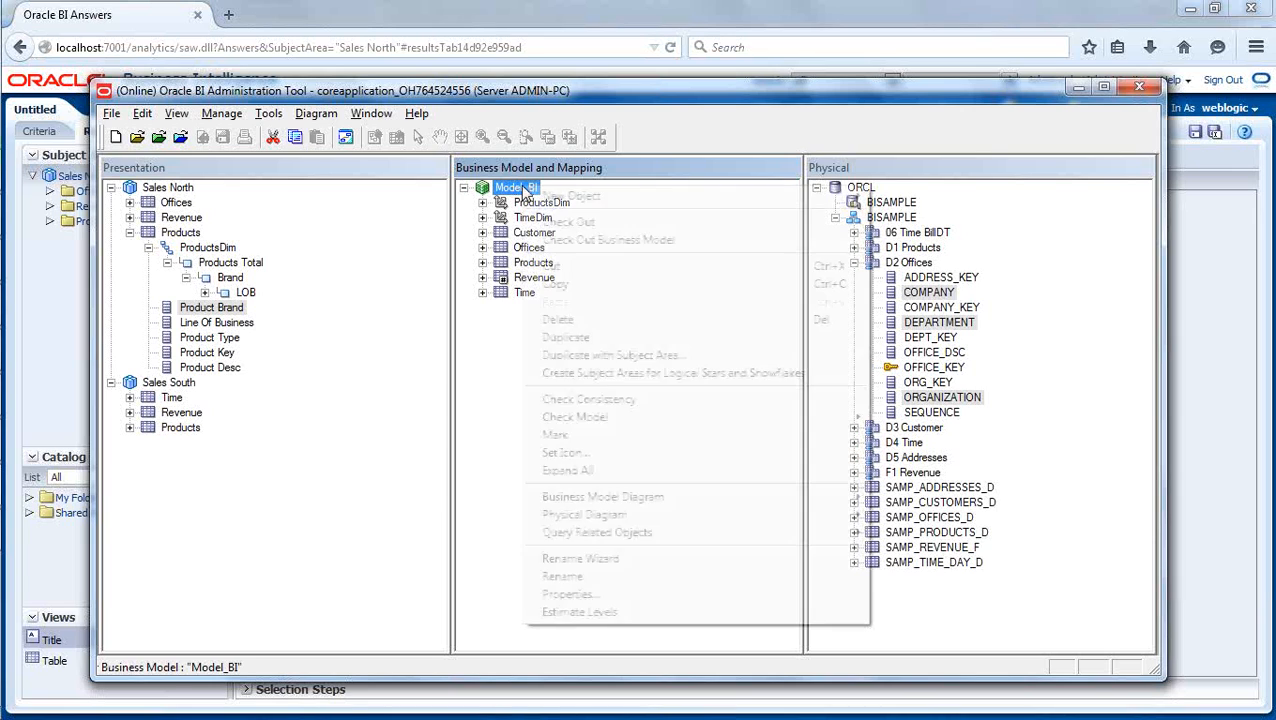
{"action": "mouse_move", "coordinate": [550, 205]}
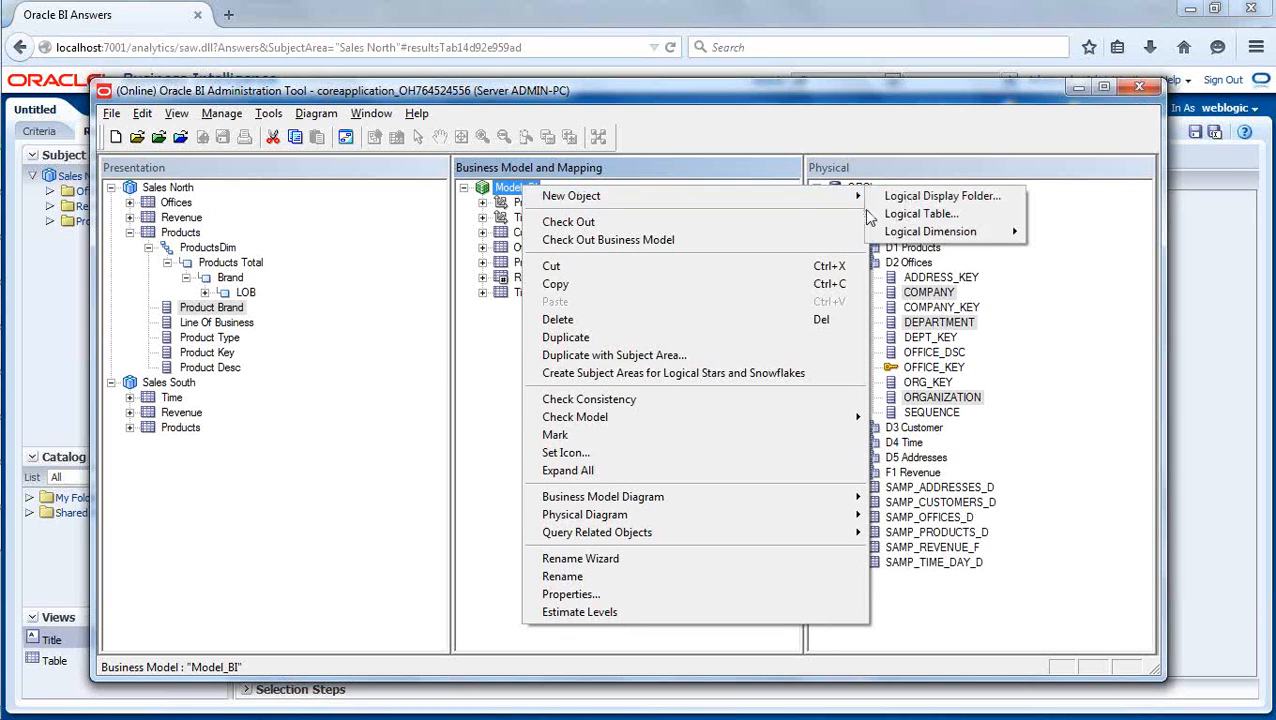
{"action": "mouse_move", "coordinate": [990, 235]}
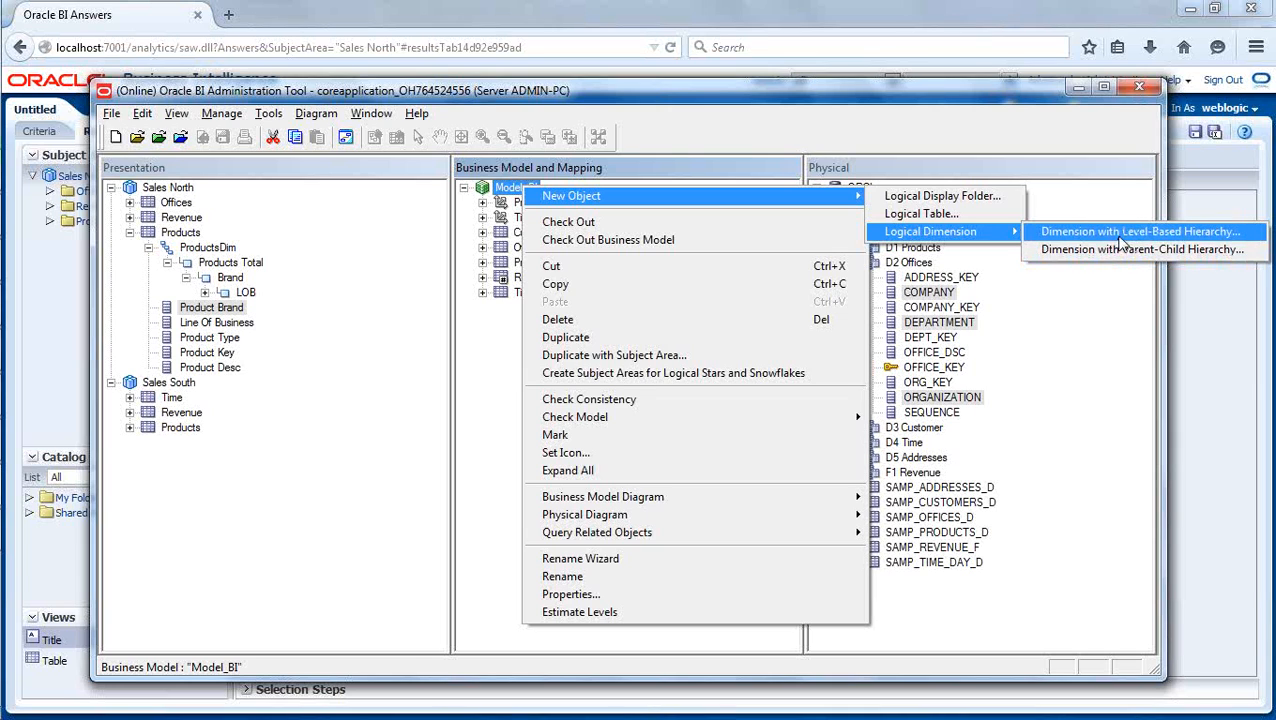
{"action": "left_click", "coordinate": [1122, 233]}
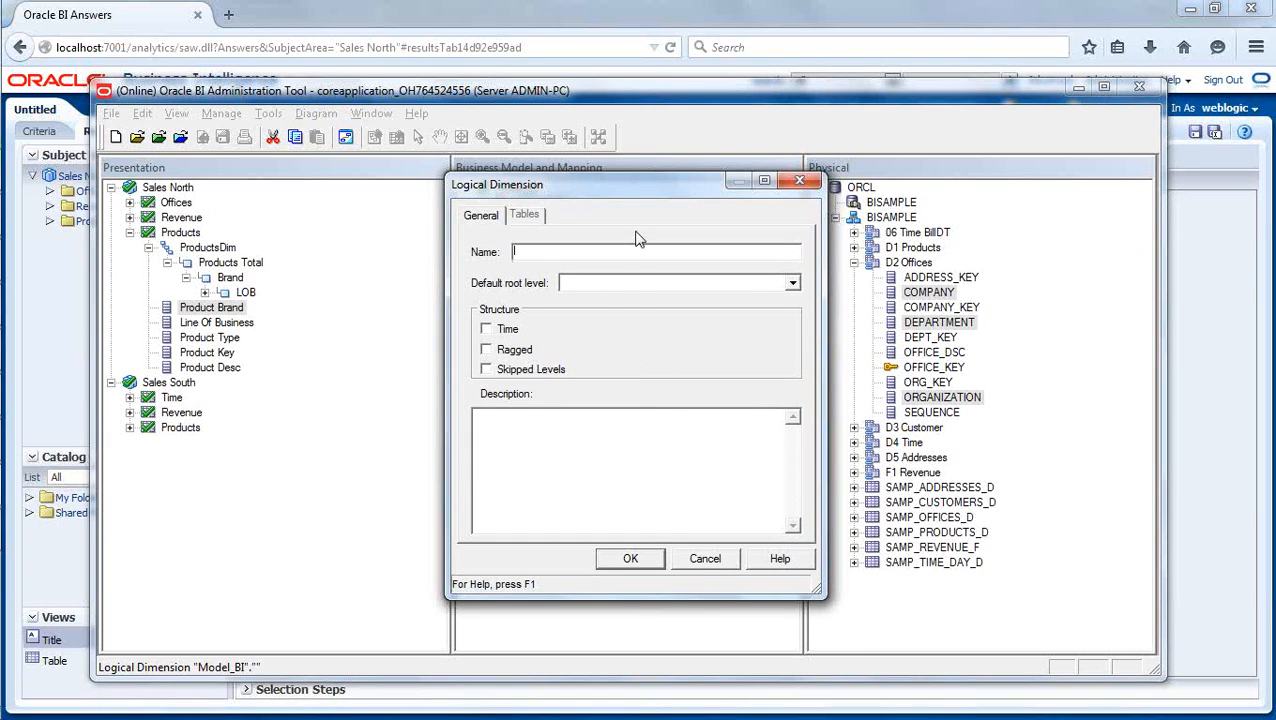
{"action": "left_click_drag", "start_coordinate": [621, 183], "coordinate": [806, 220]}
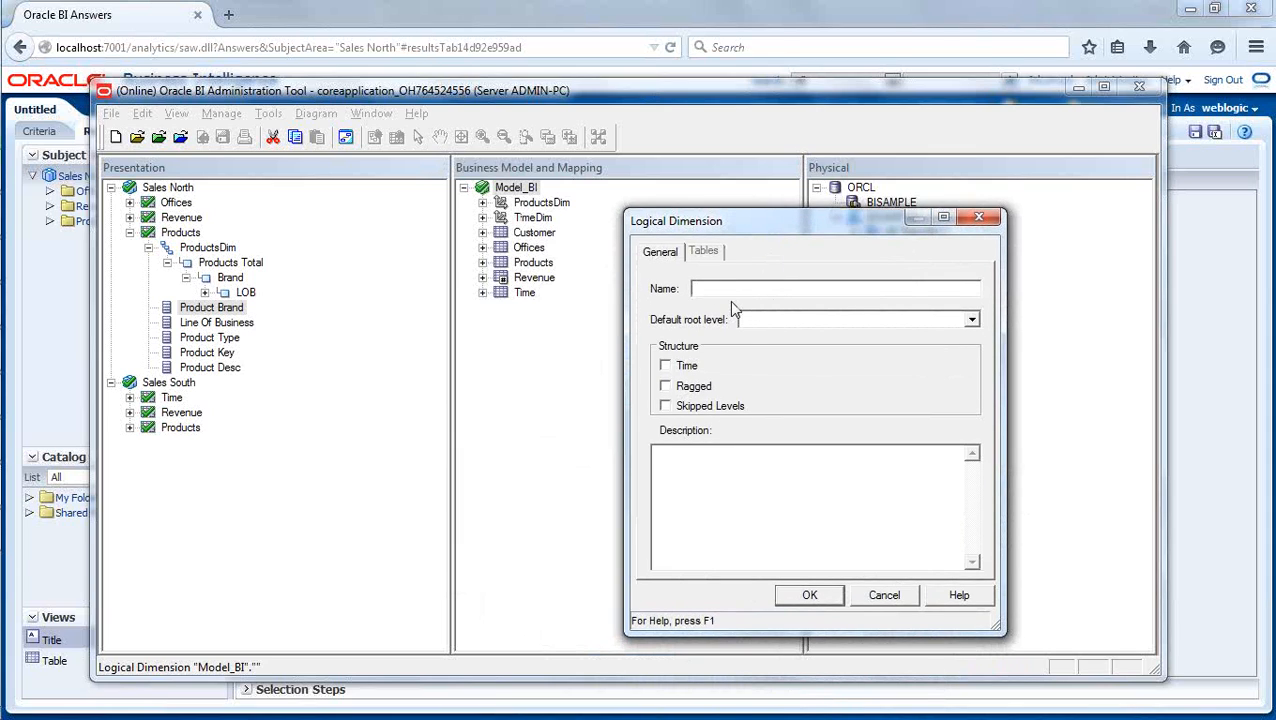
{"action": "type", "text": "Office"}
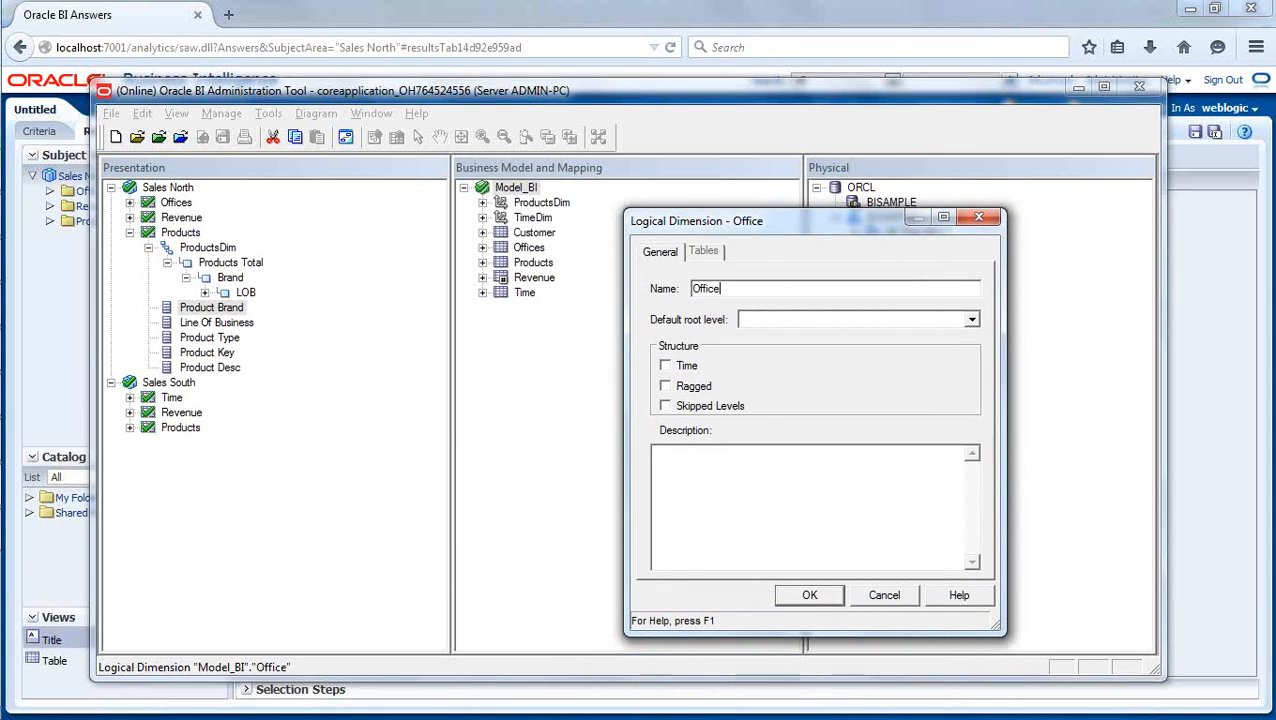
{"action": "type", "text": "Hier"}
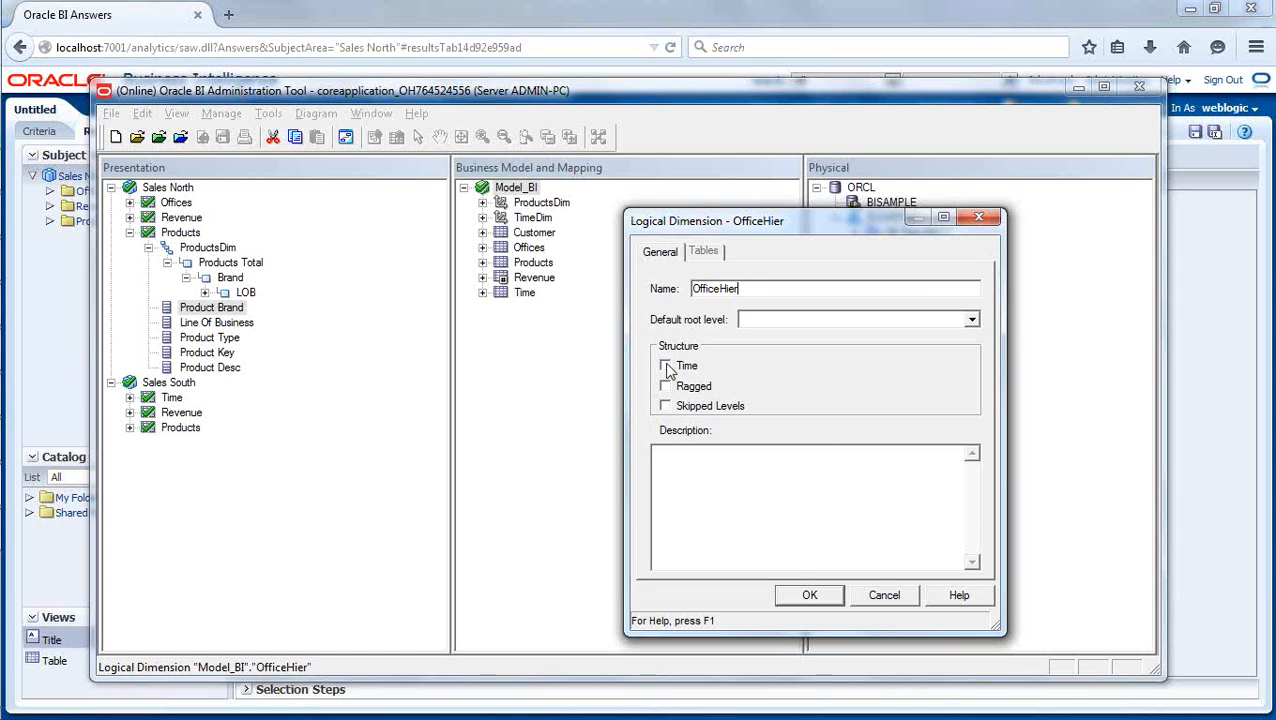
{"action": "left_click", "coordinate": [812, 594]}
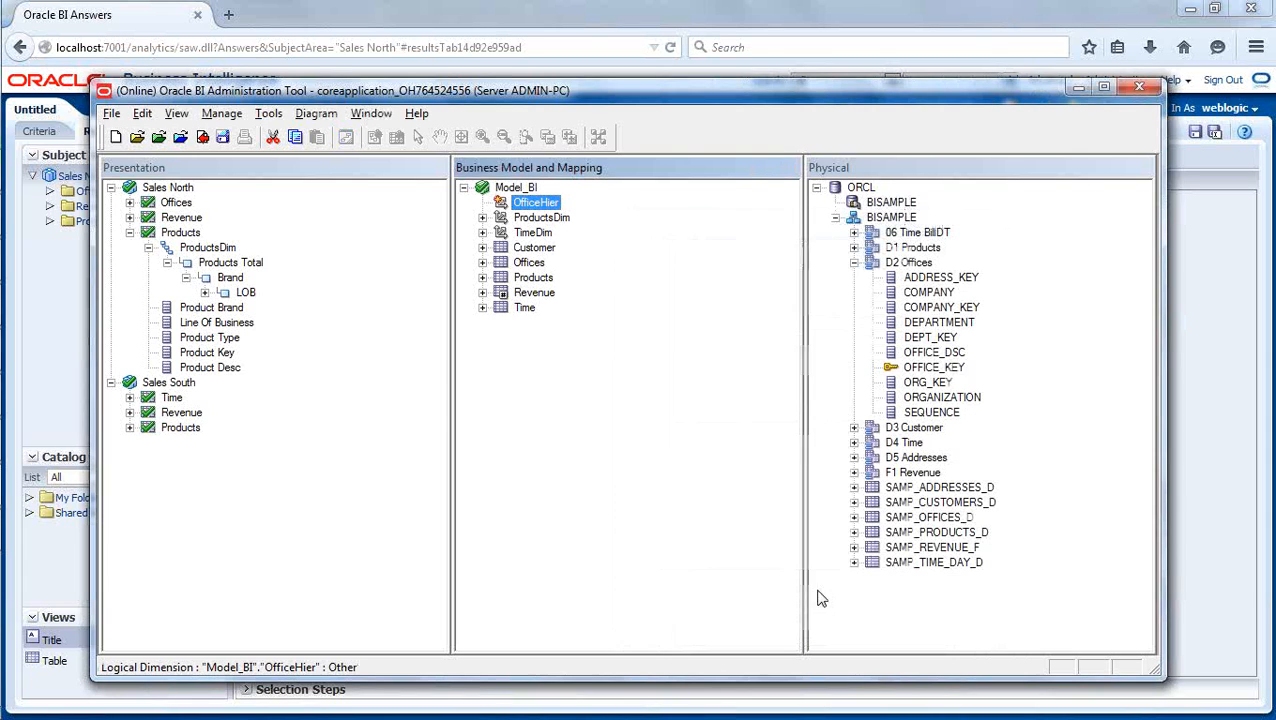
{"action": "left_click", "coordinate": [632, 416]}
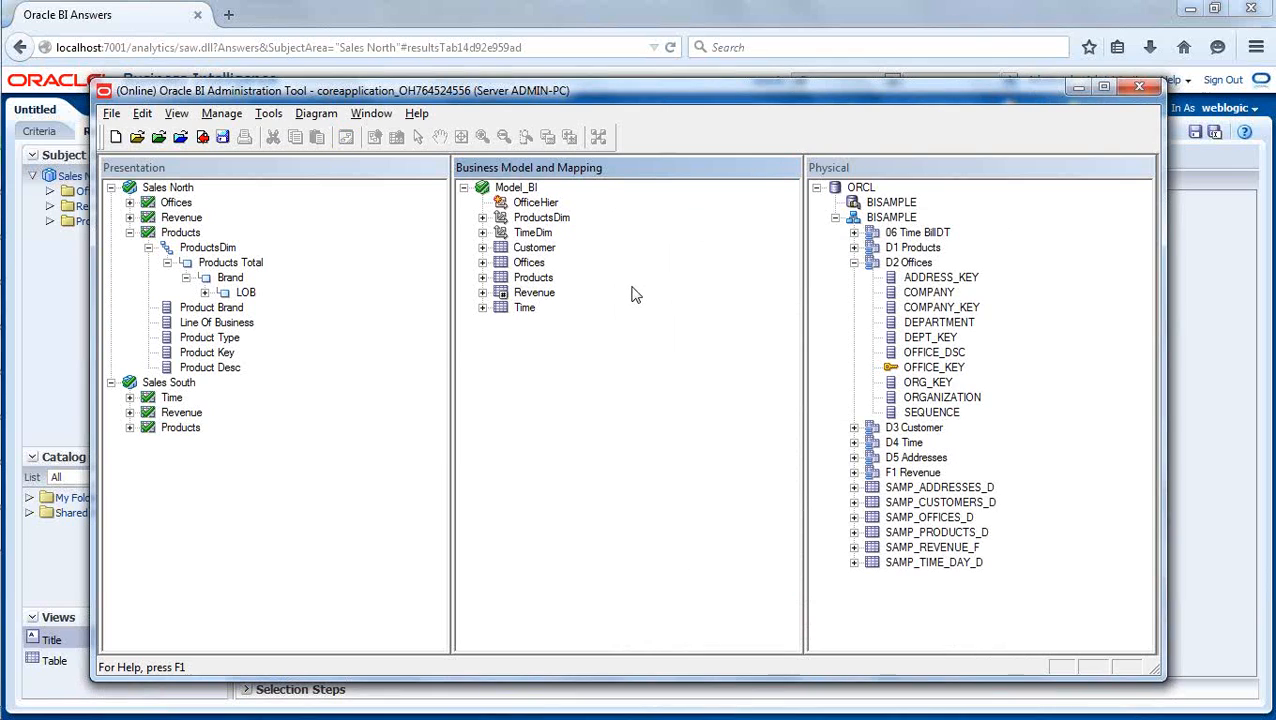
- Add a logical level named Total to the OfficeHier dimension and make it the grand total level
{"action": "left_click", "coordinate": [536, 203]}
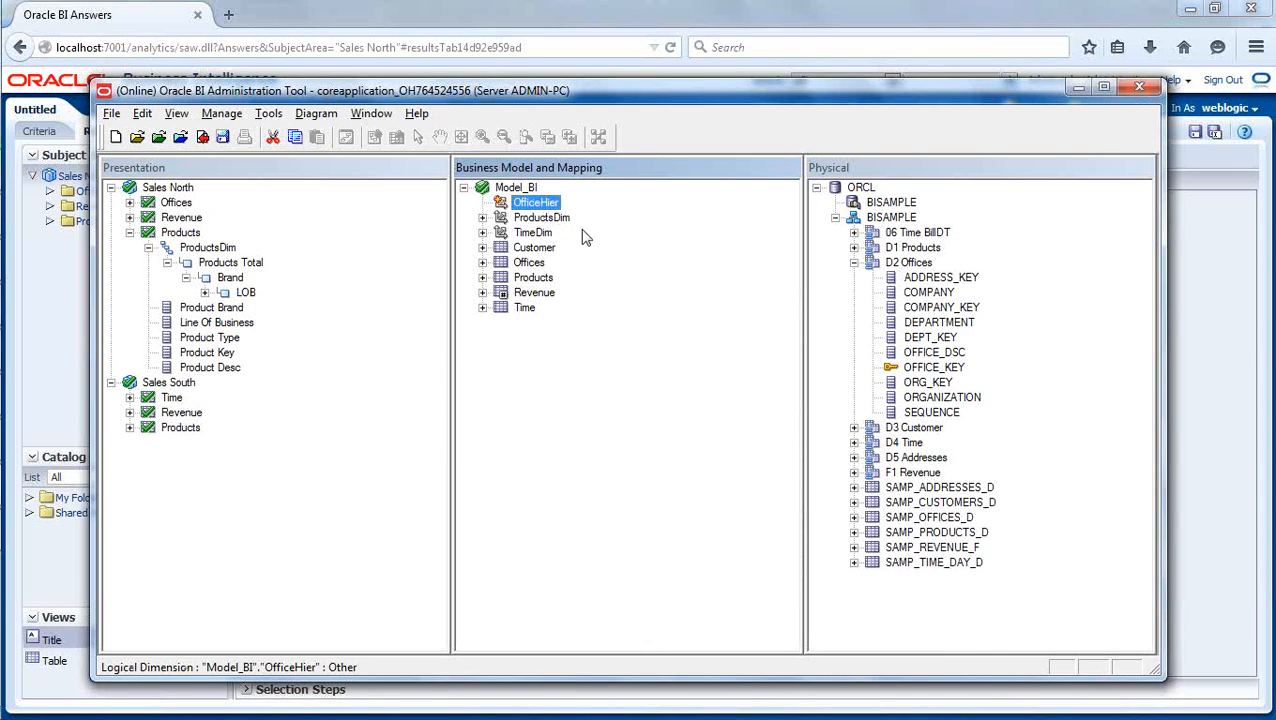
{"action": "right_click", "coordinate": [545, 203]}
{"action": "mouse_move", "coordinate": [598, 216]}
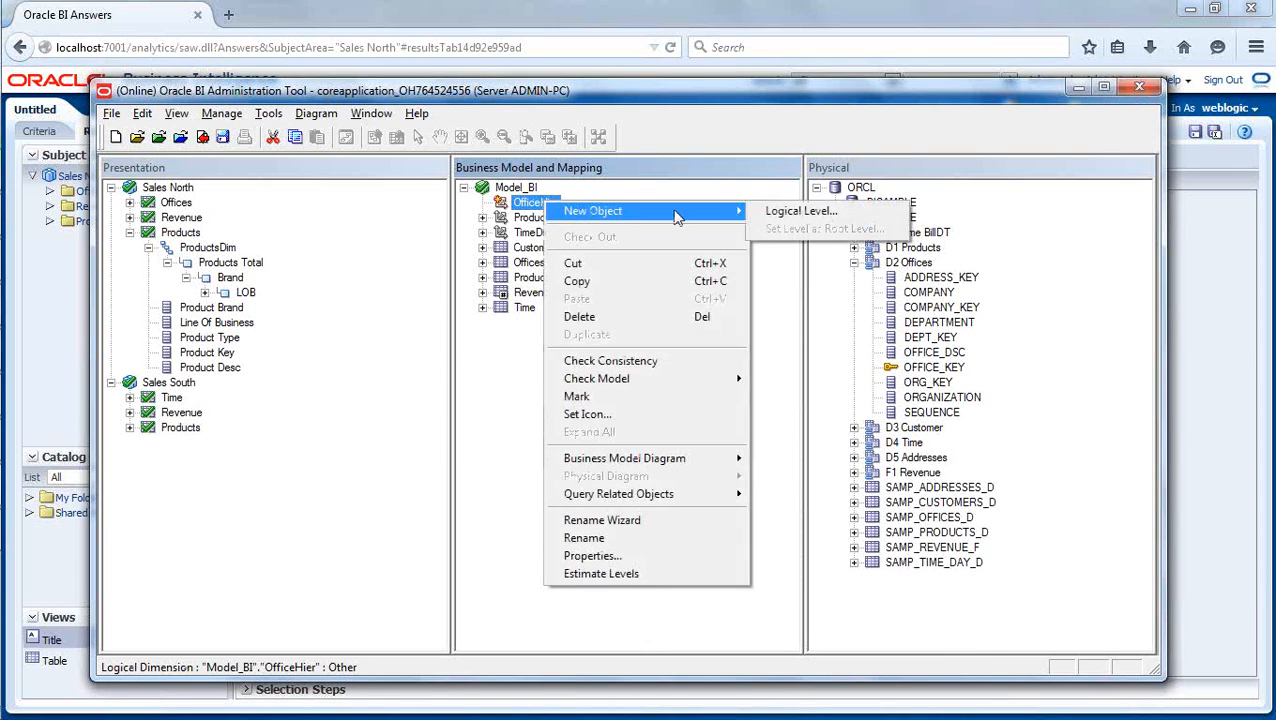
{"action": "left_click", "coordinate": [775, 214]}
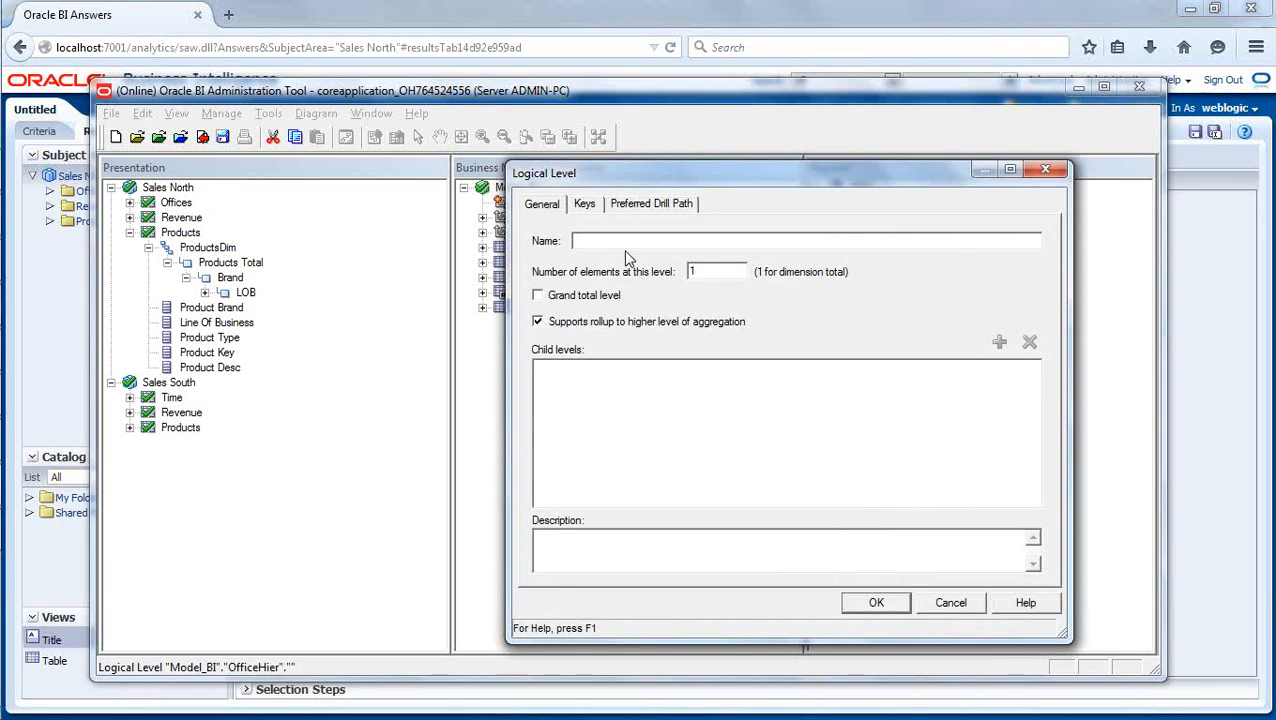
{"action": "type", "text": "Total"}
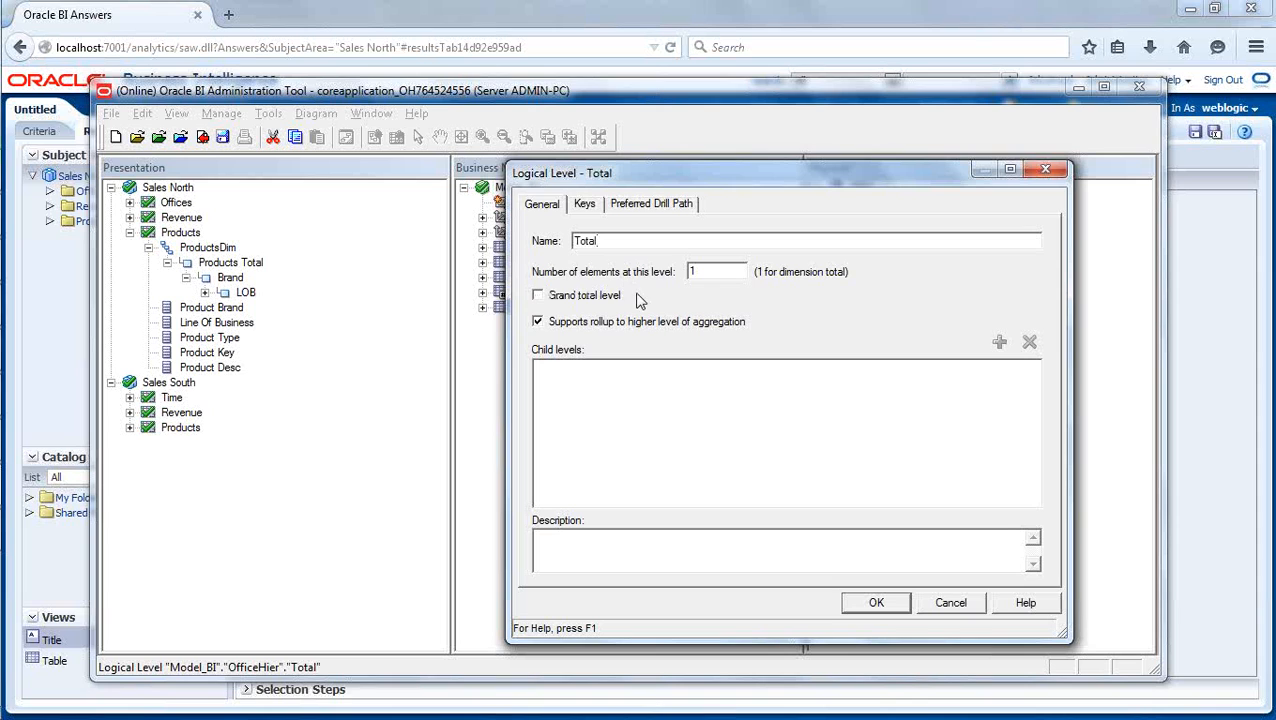
{"action": "left_click_drag", "start_coordinate": [665, 179], "coordinate": [796, 215]}
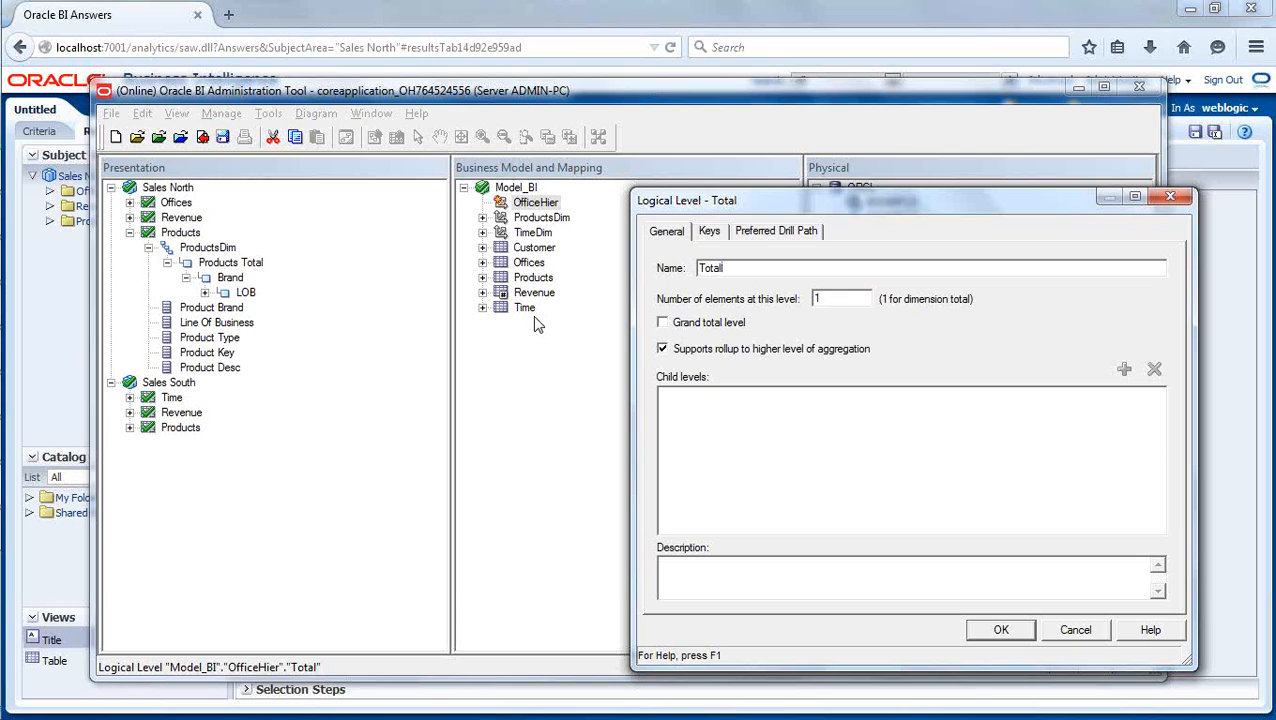
{"action": "left_click", "coordinate": [662, 322]}
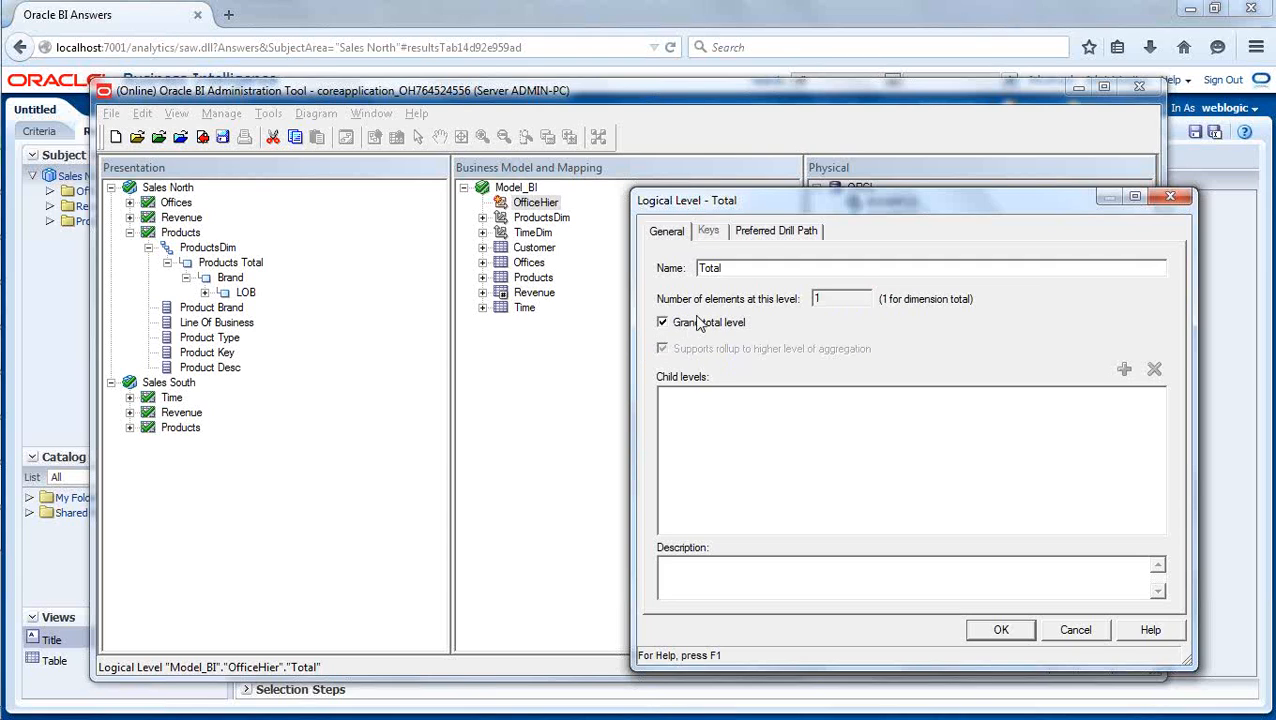
{"action": "left_click", "coordinate": [999, 631]}
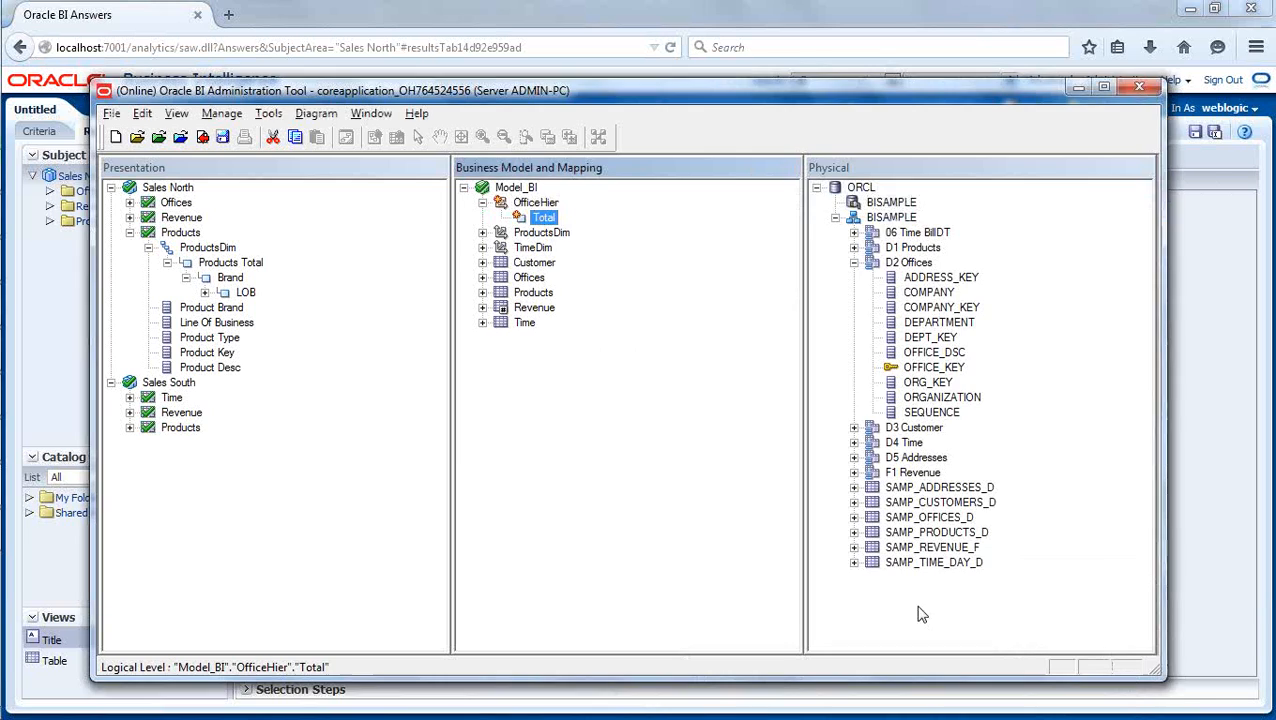
{"action": "left_click", "coordinate": [625, 398]}
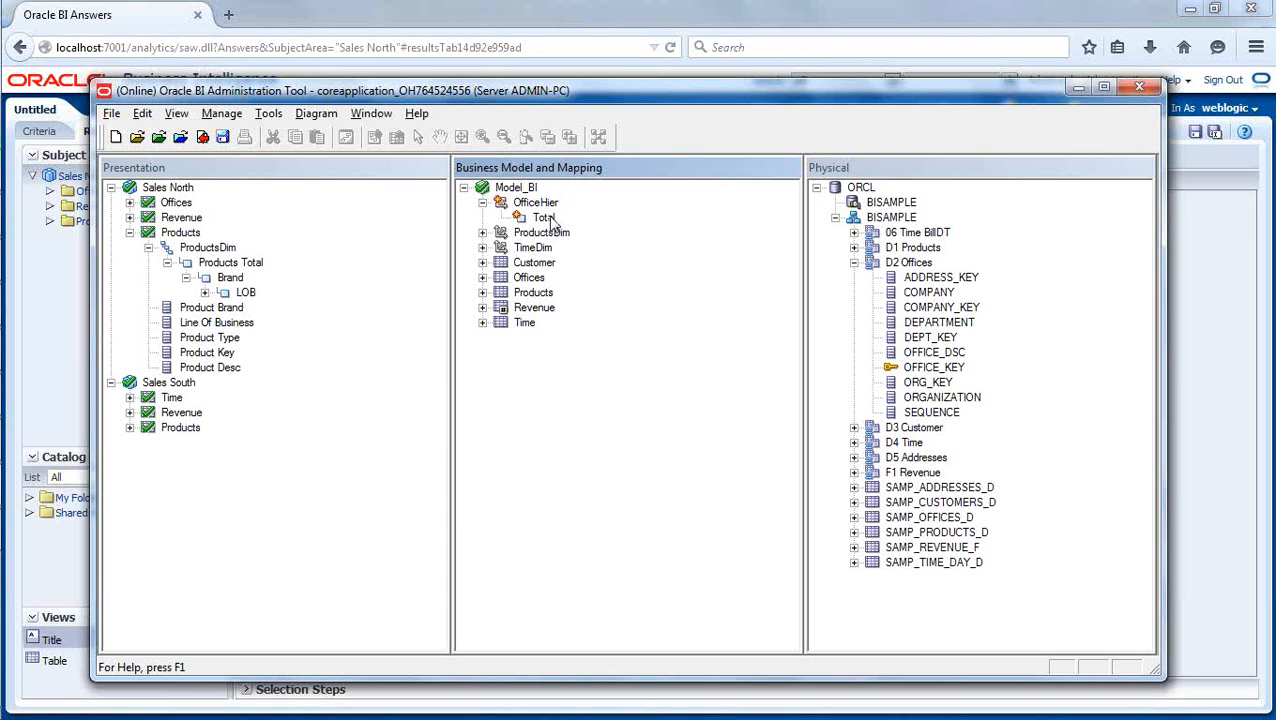
- Expand the Offices logical table to see its columns, and add a child level named Company under OfficeHier's Total level
{"action": "left_click", "coordinate": [482, 277]}
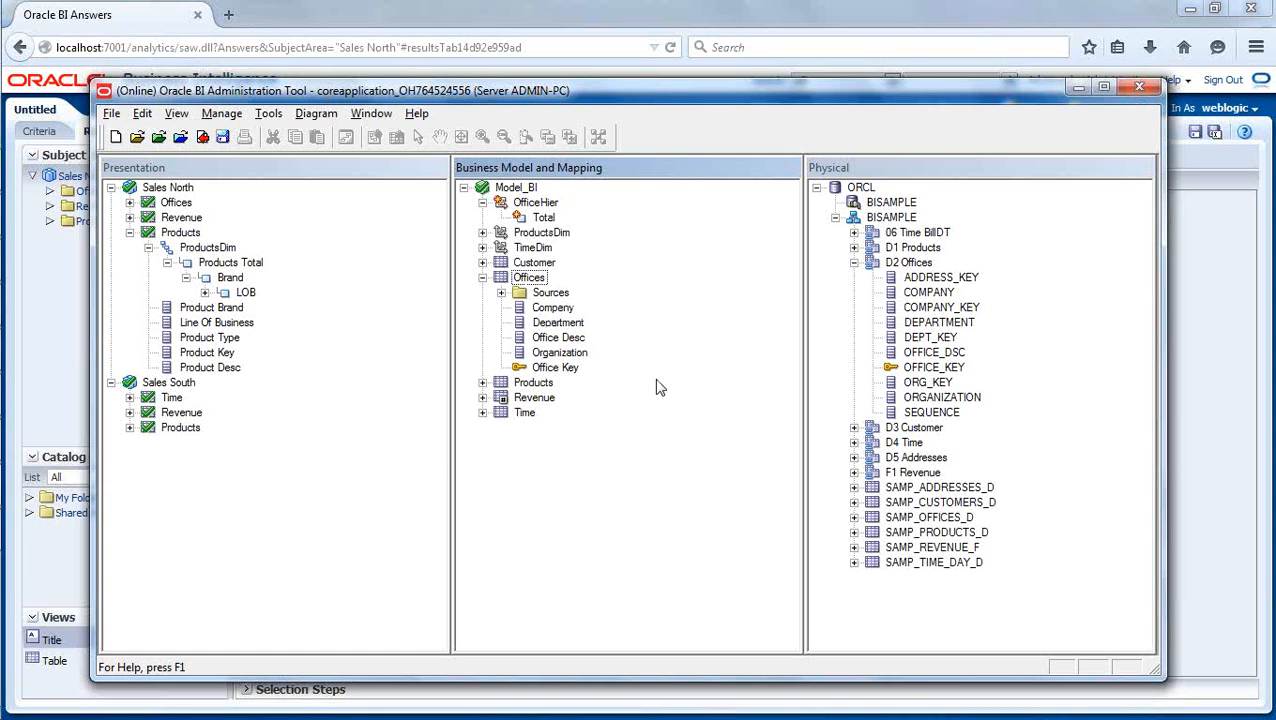
{"action": "left_click", "coordinate": [543, 218]}
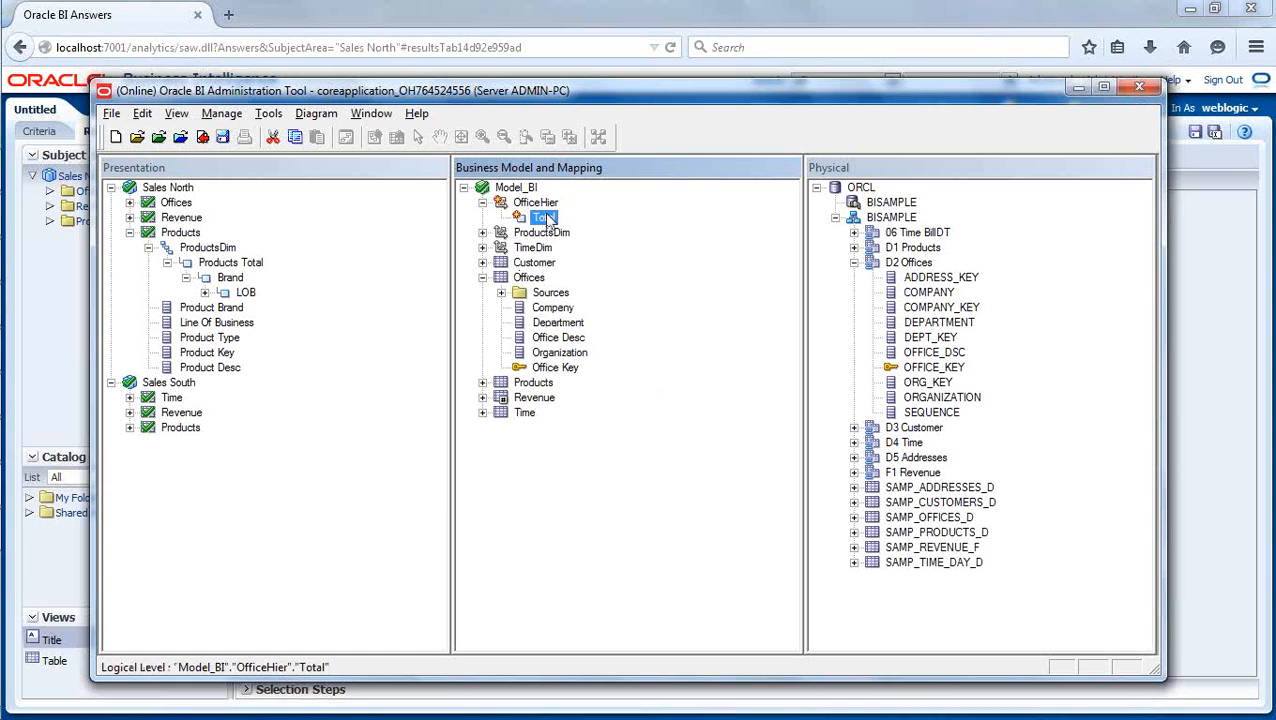
{"action": "right_click", "coordinate": [545, 218]}
{"action": "mouse_move", "coordinate": [566, 228]}
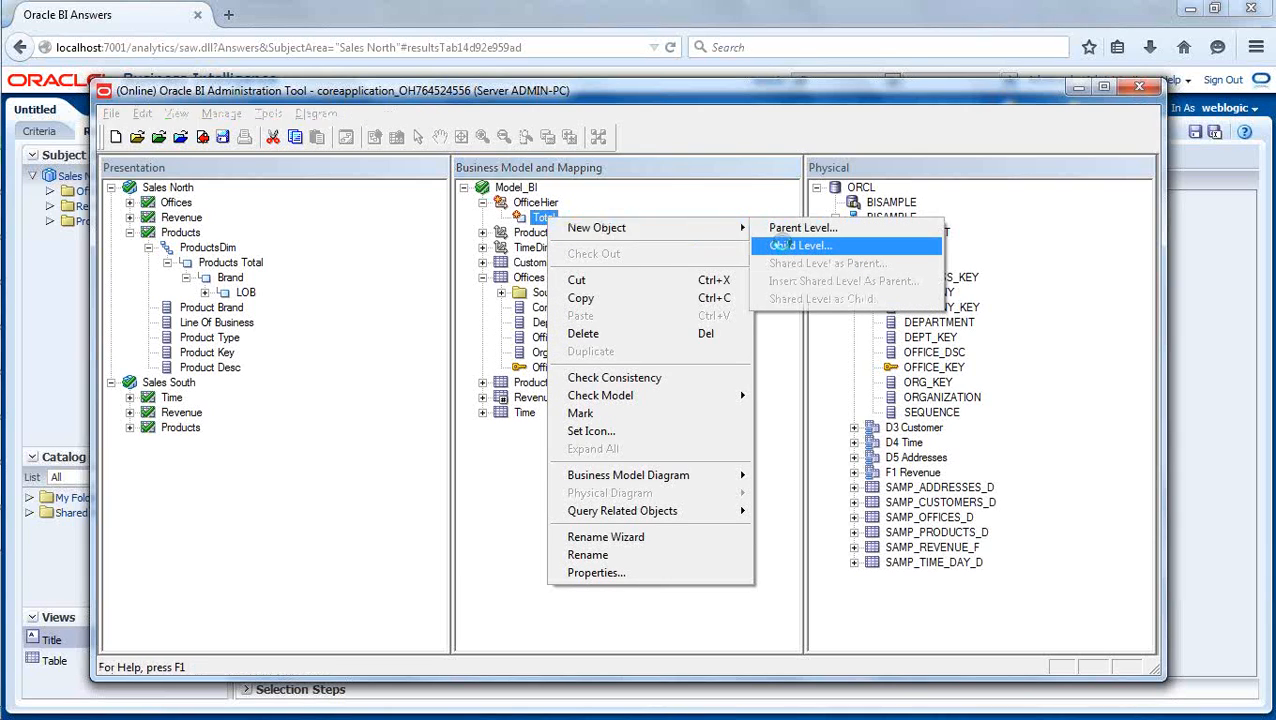
{"action": "left_click", "coordinate": [785, 247]}
{"action": "type", "text": "Company"}
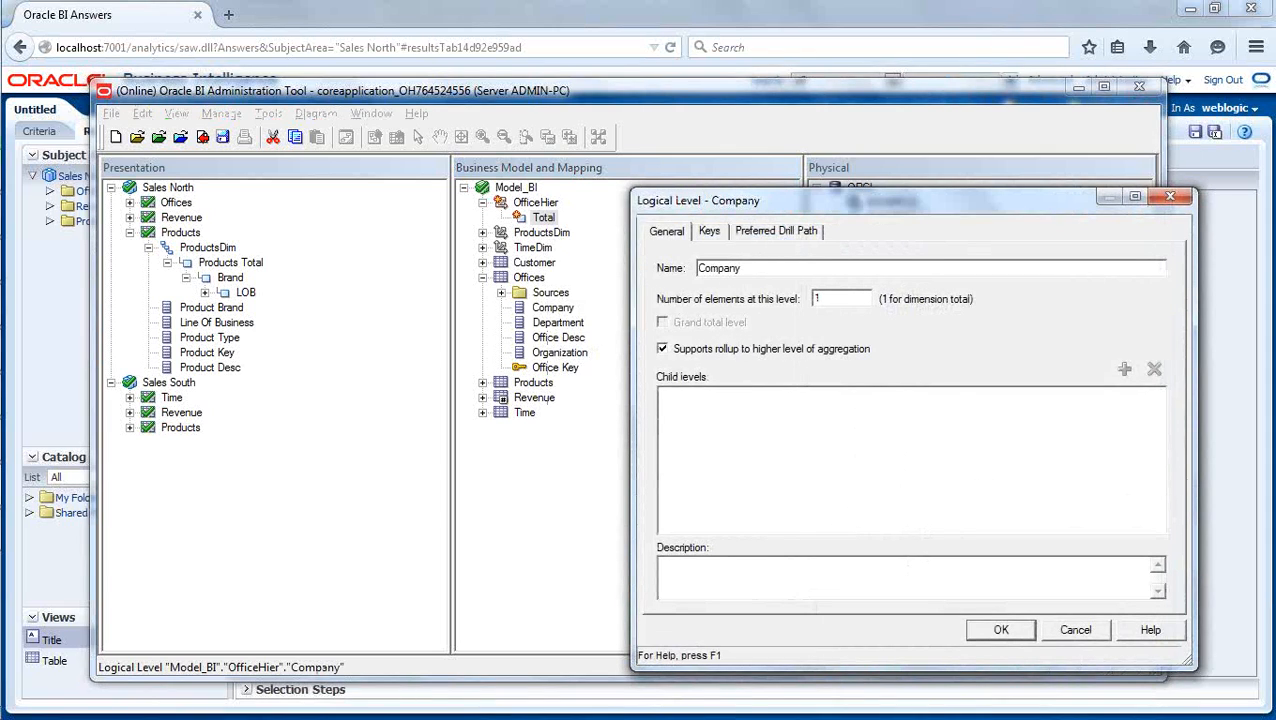
{"action": "left_click", "coordinate": [1001, 629]}
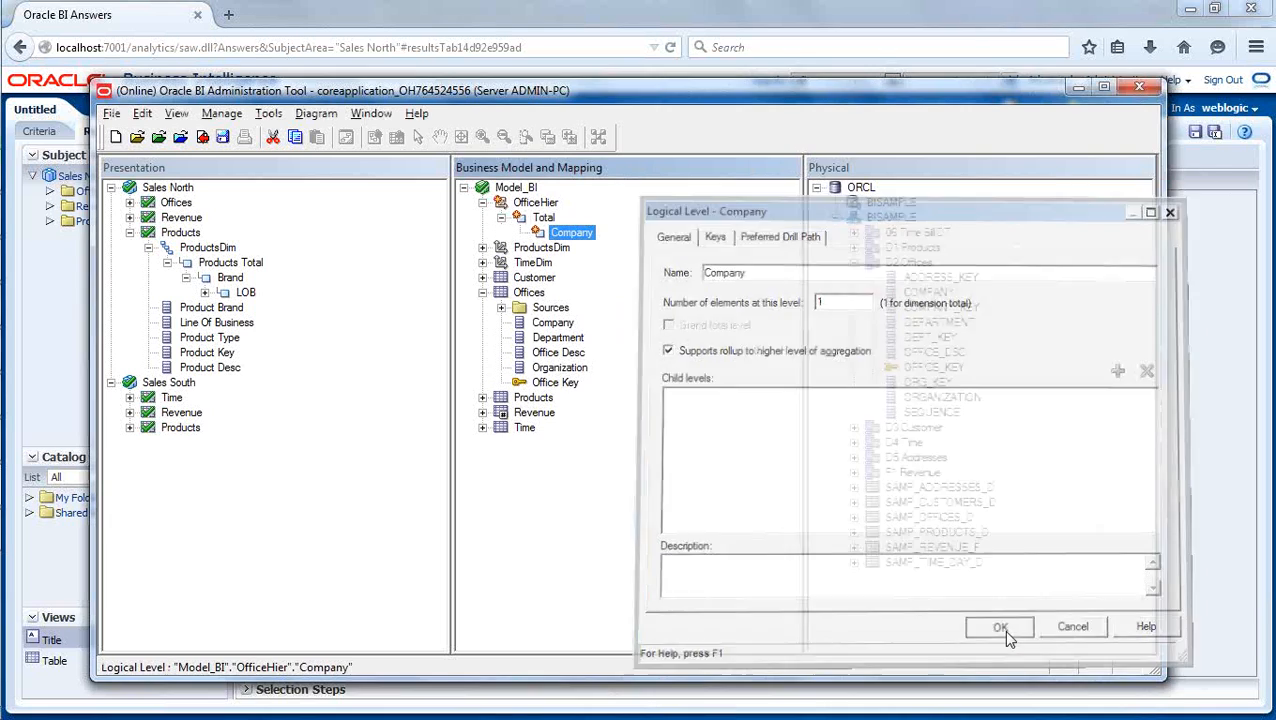
- Add a child level named Organization under the Company level of OfficeHier
{"action": "right_click", "coordinate": [575, 238]}
{"action": "mouse_move", "coordinate": [752, 241]}
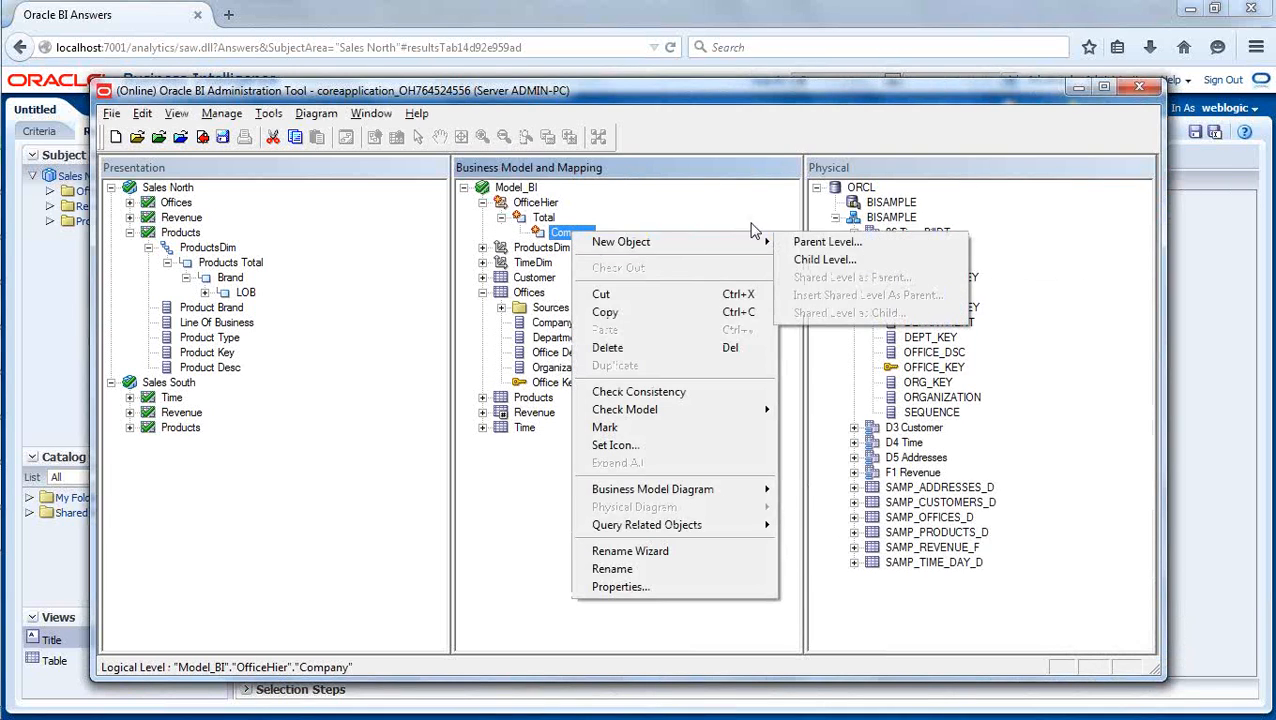
{"action": "left_click", "coordinate": [820, 260]}
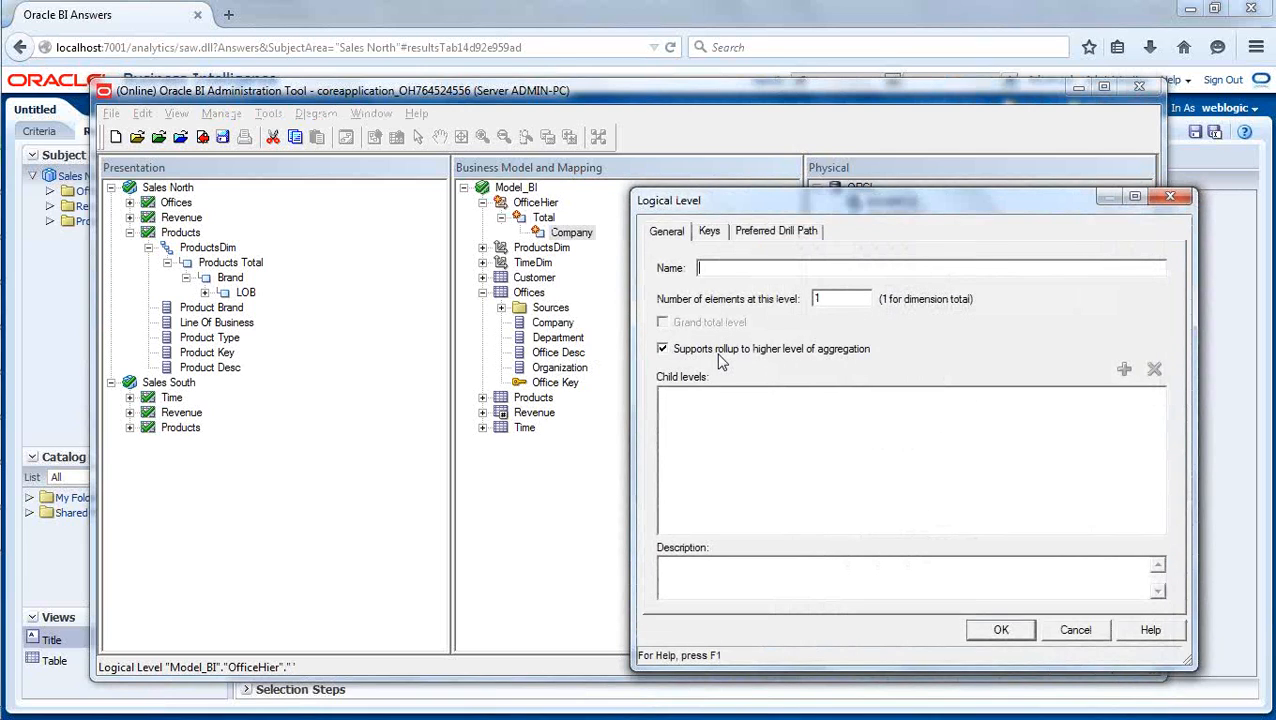
{"action": "type", "text": "Organ"}
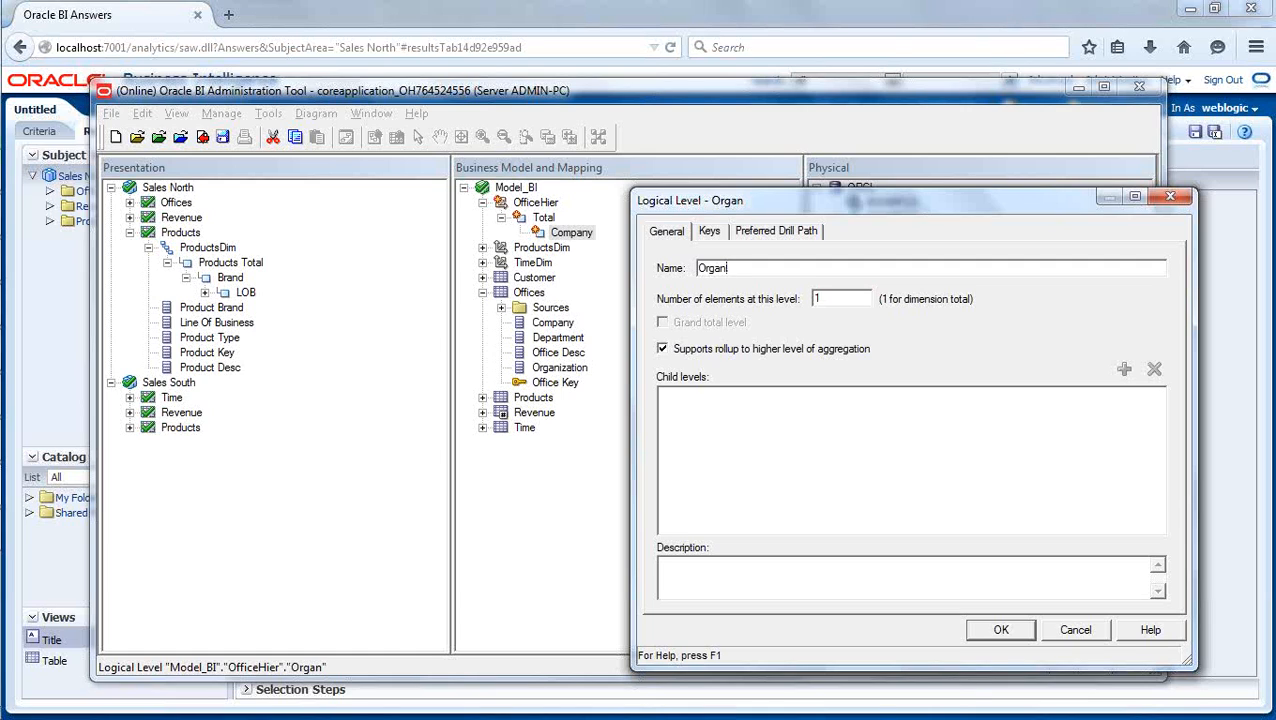
{"action": "type", "text": "ization"}
{"action": "left_click", "coordinate": [1001, 630]}
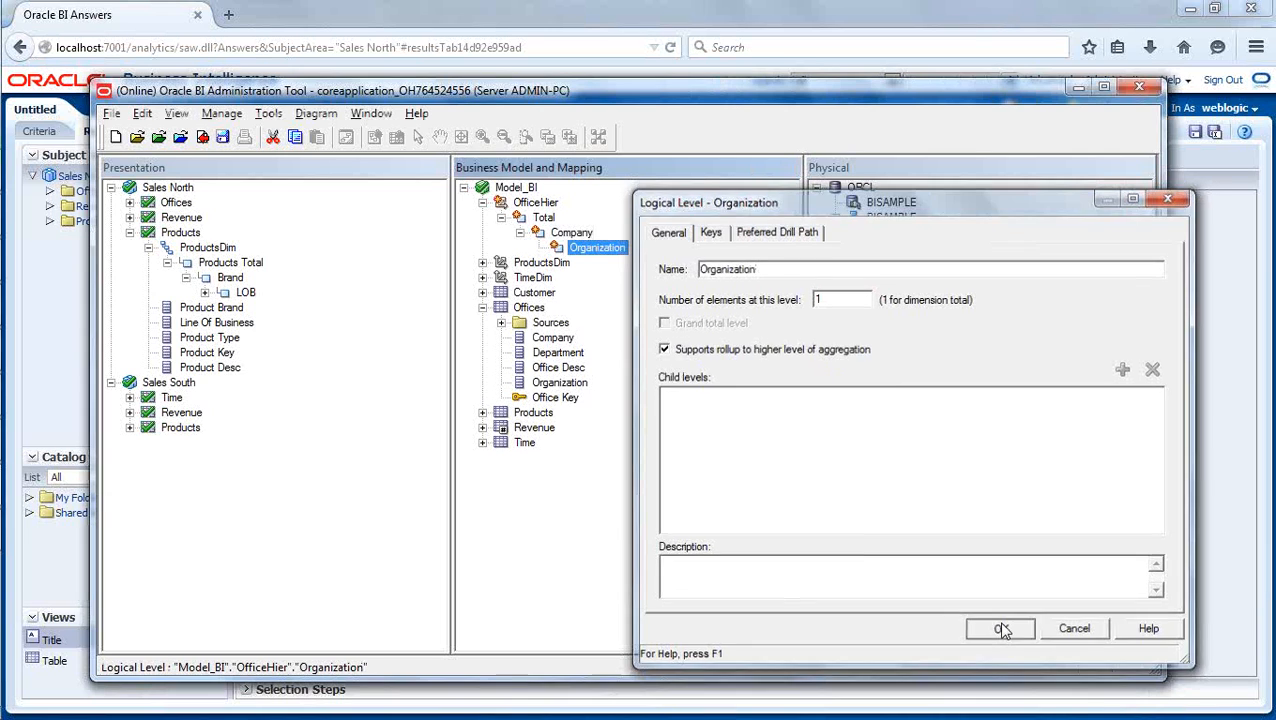
- Add a child level named Department under the Organization level of OfficeHier
{"action": "right_click", "coordinate": [607, 247]}
{"action": "mouse_move", "coordinate": [642, 259]}
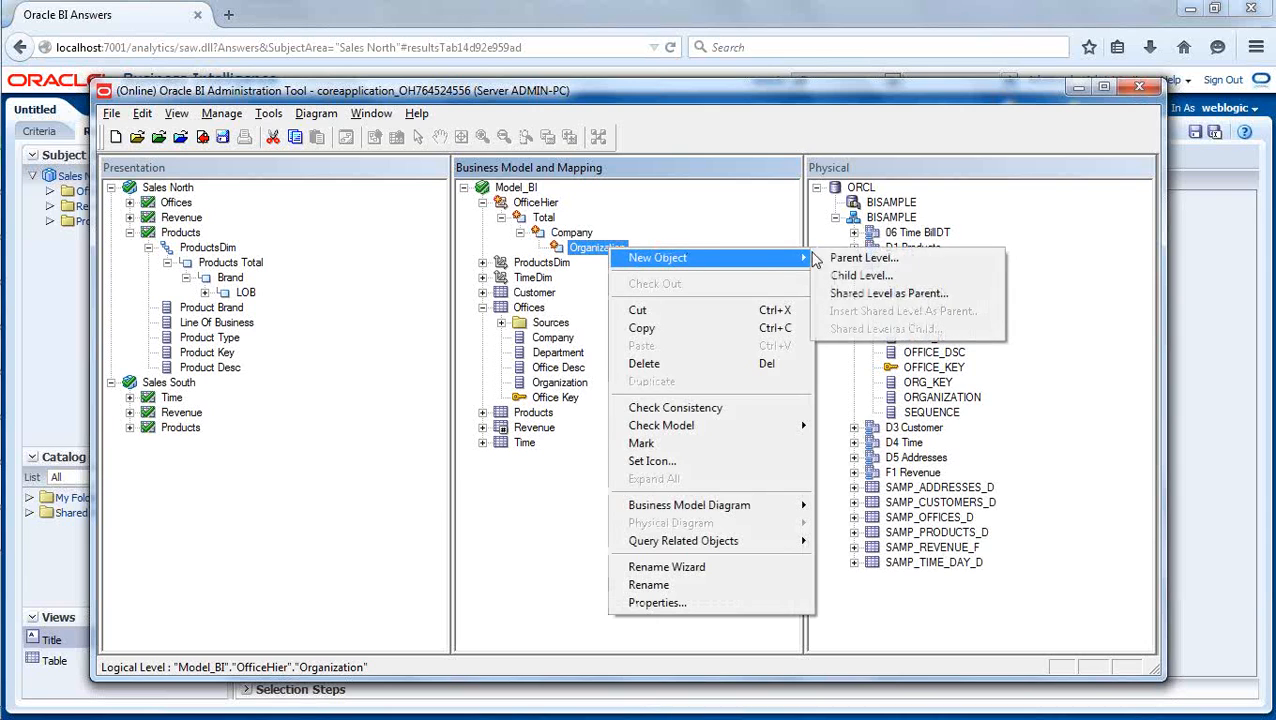
{"action": "left_click", "coordinate": [884, 281]}
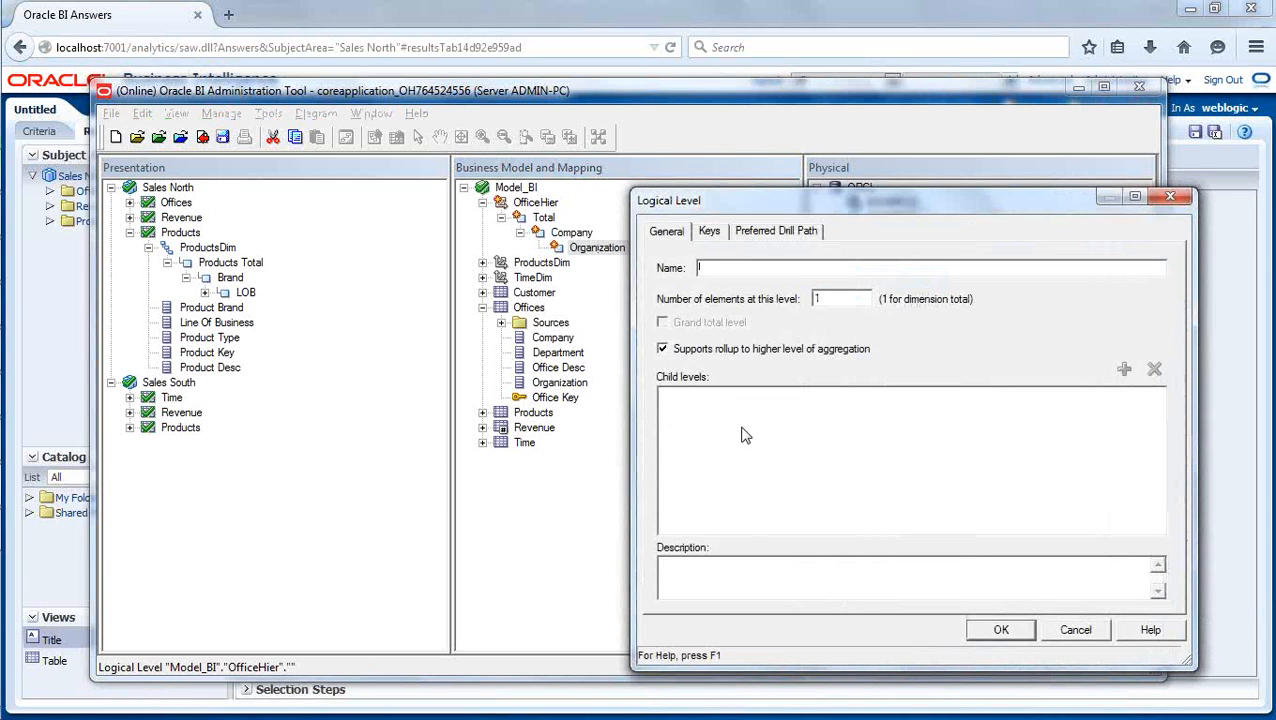
{"action": "type", "text": "Departmen"}
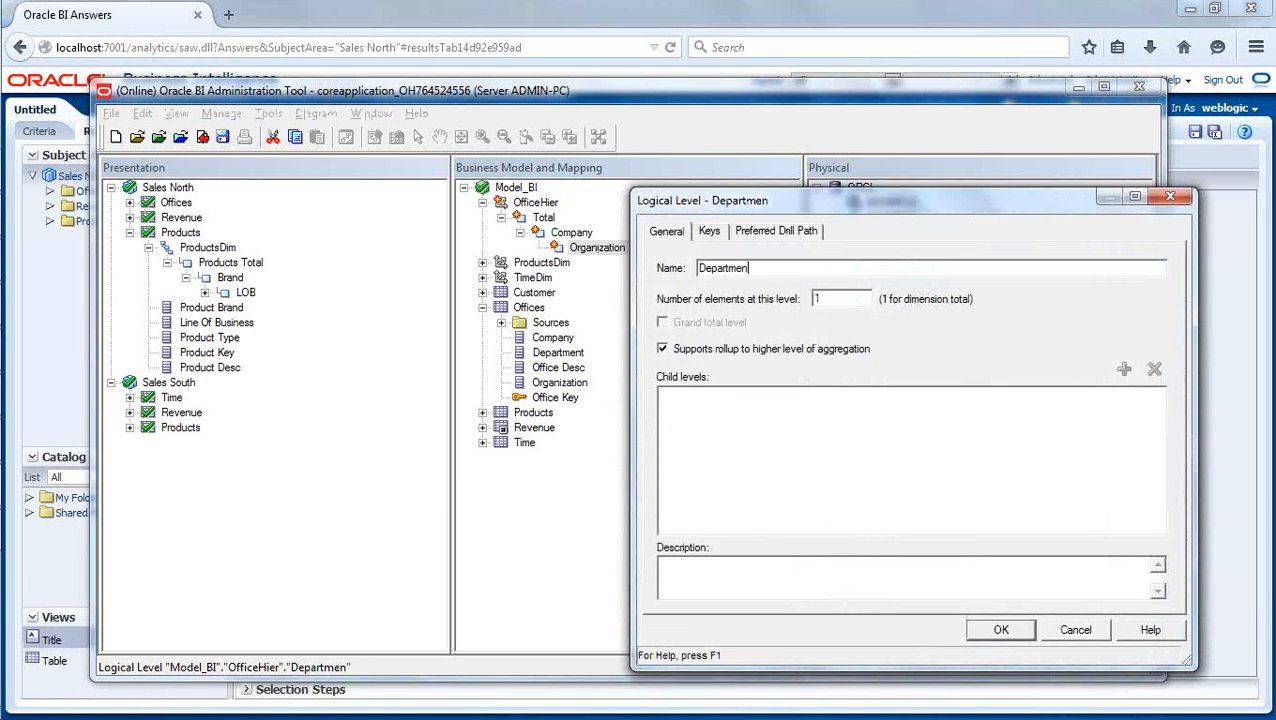
{"action": "type", "text": "t"}
{"action": "left_click", "coordinate": [1001, 629]}
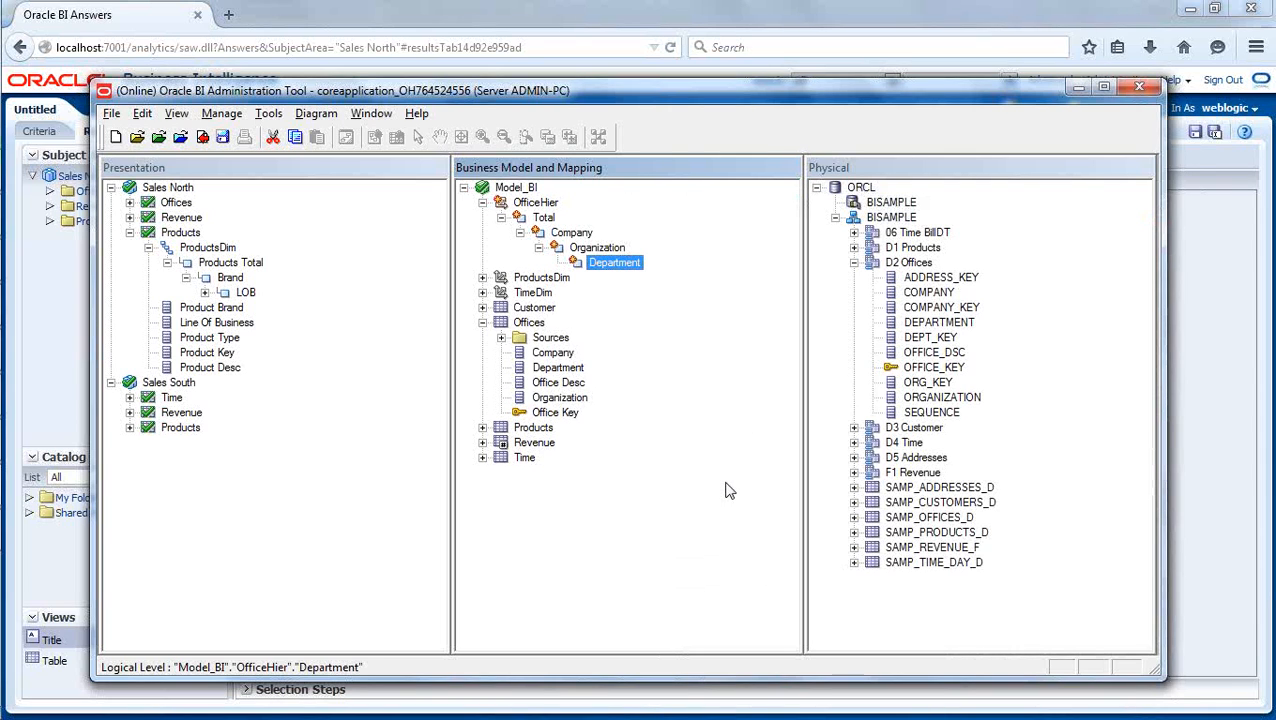
- Add a child level named Detail under the Department level of OfficeHier
{"action": "right_click", "coordinate": [620, 266]}
{"action": "mouse_move", "coordinate": [776, 284]}
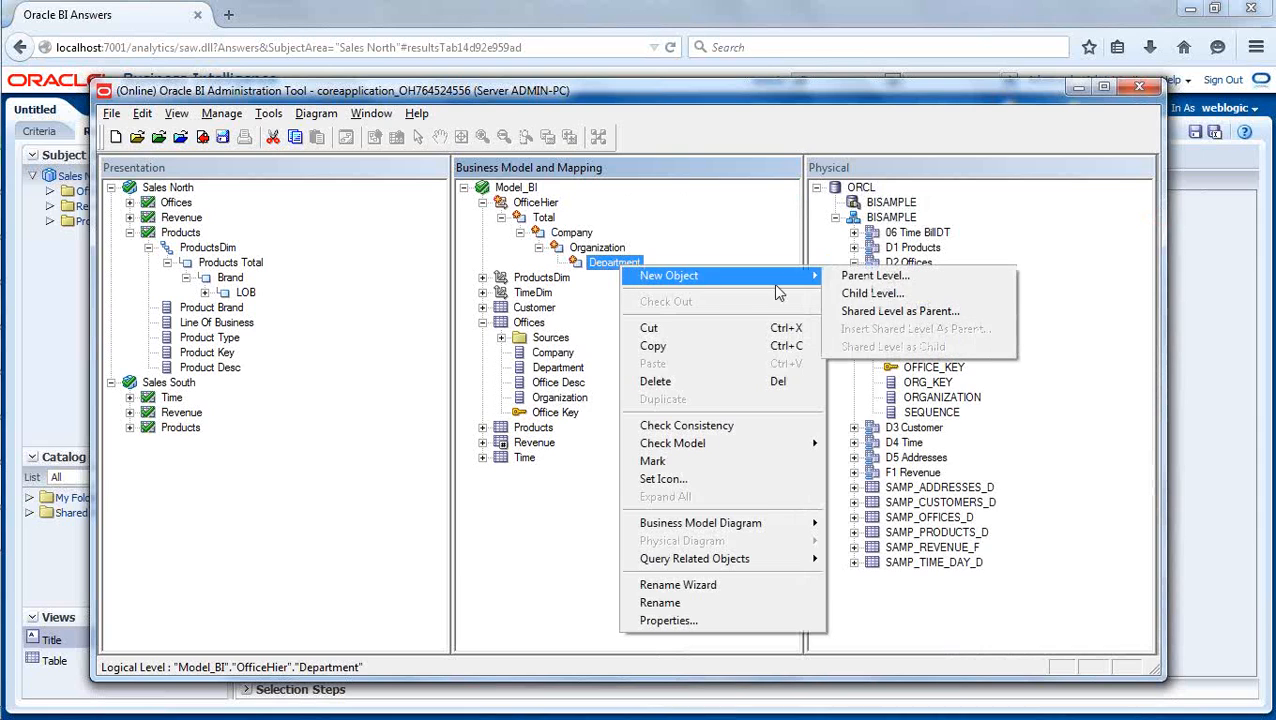
{"action": "left_click", "coordinate": [864, 296]}
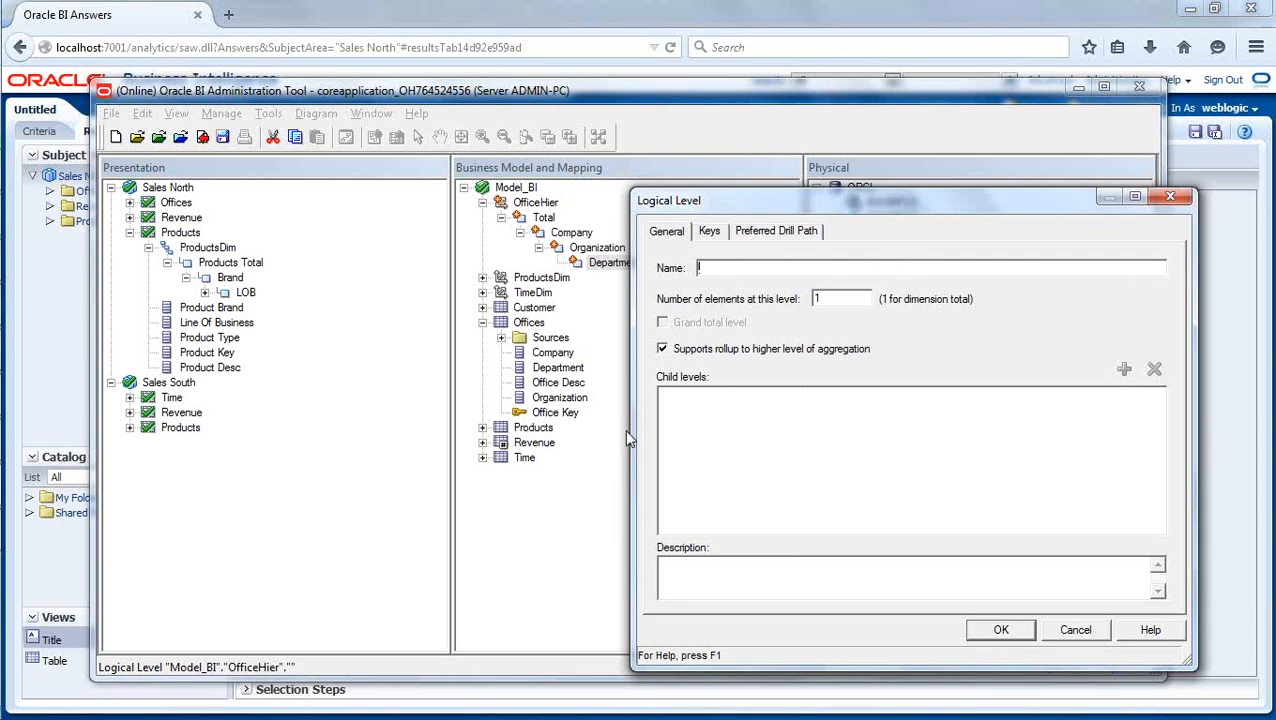
{"action": "type", "text": "Detail"}
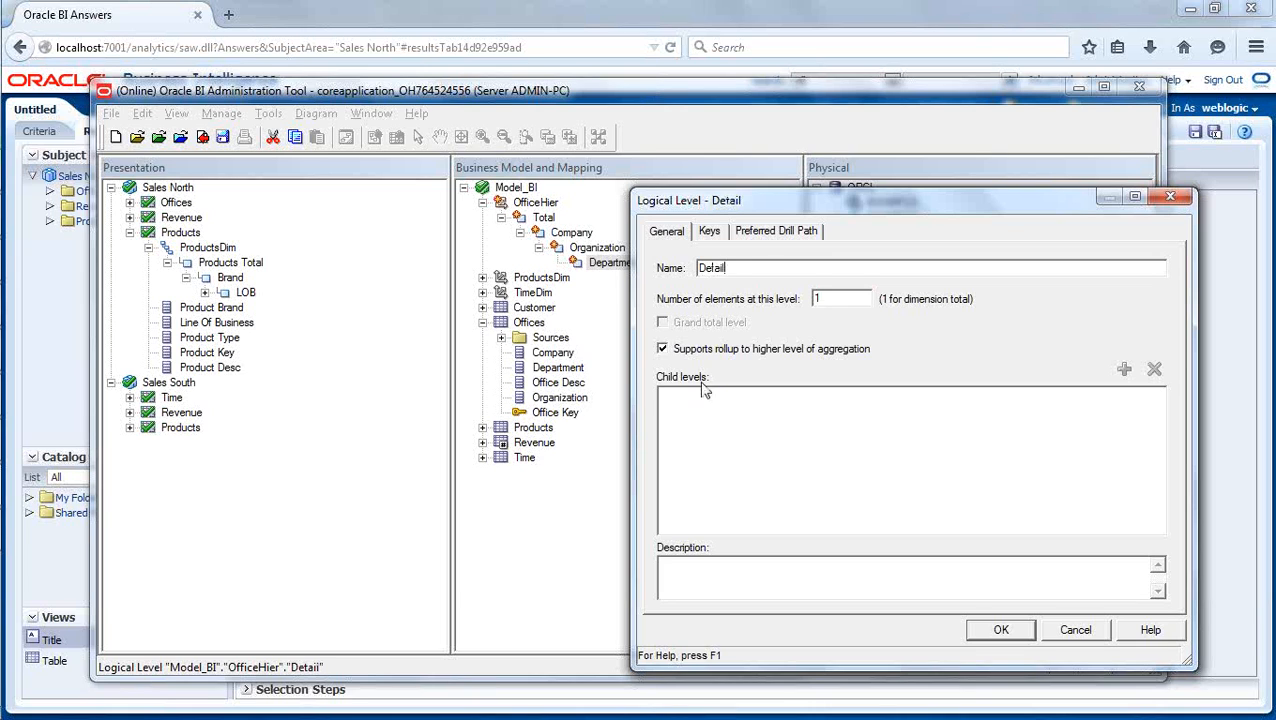
{"action": "left_click", "coordinate": [1002, 630]}
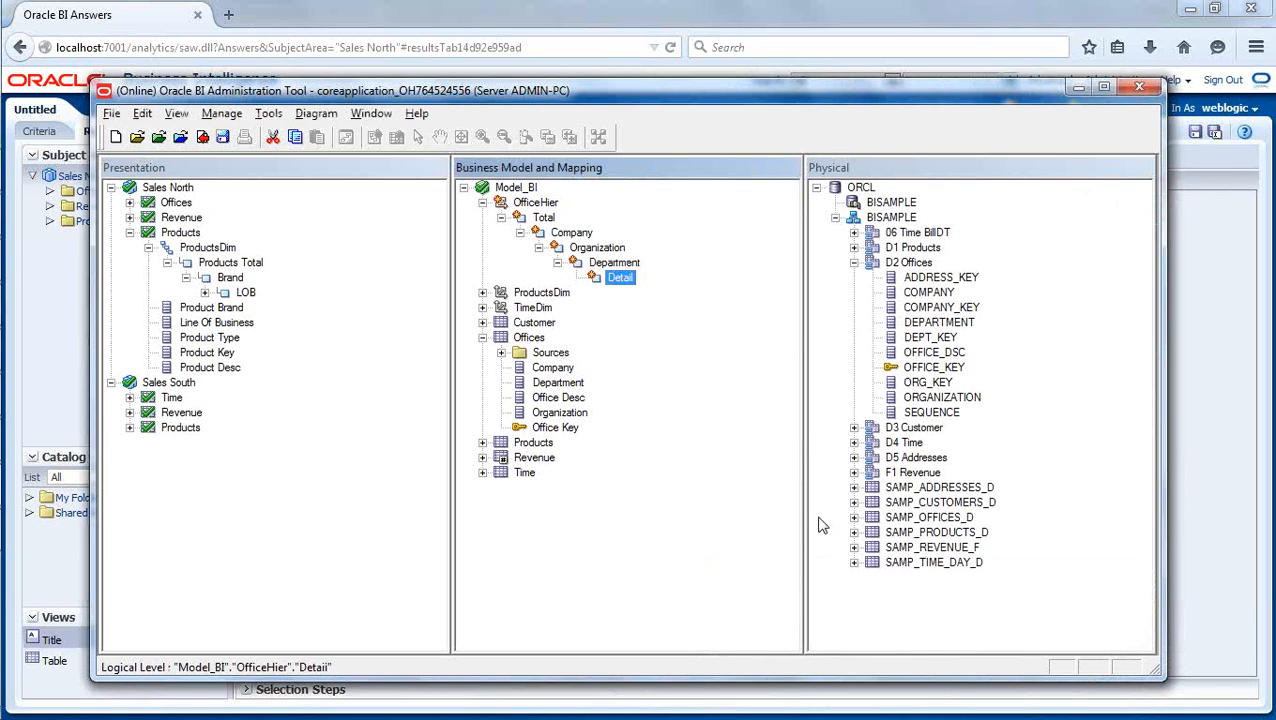
- Assign the Offices columns Company, Organization and Department to their same-named OfficeHier levels, and Office Key to the Detail level
{"action": "left_click", "coordinate": [548, 220]}
{"action": "left_click", "coordinate": [626, 281]}
{"action": "left_click", "coordinate": [556, 370]}
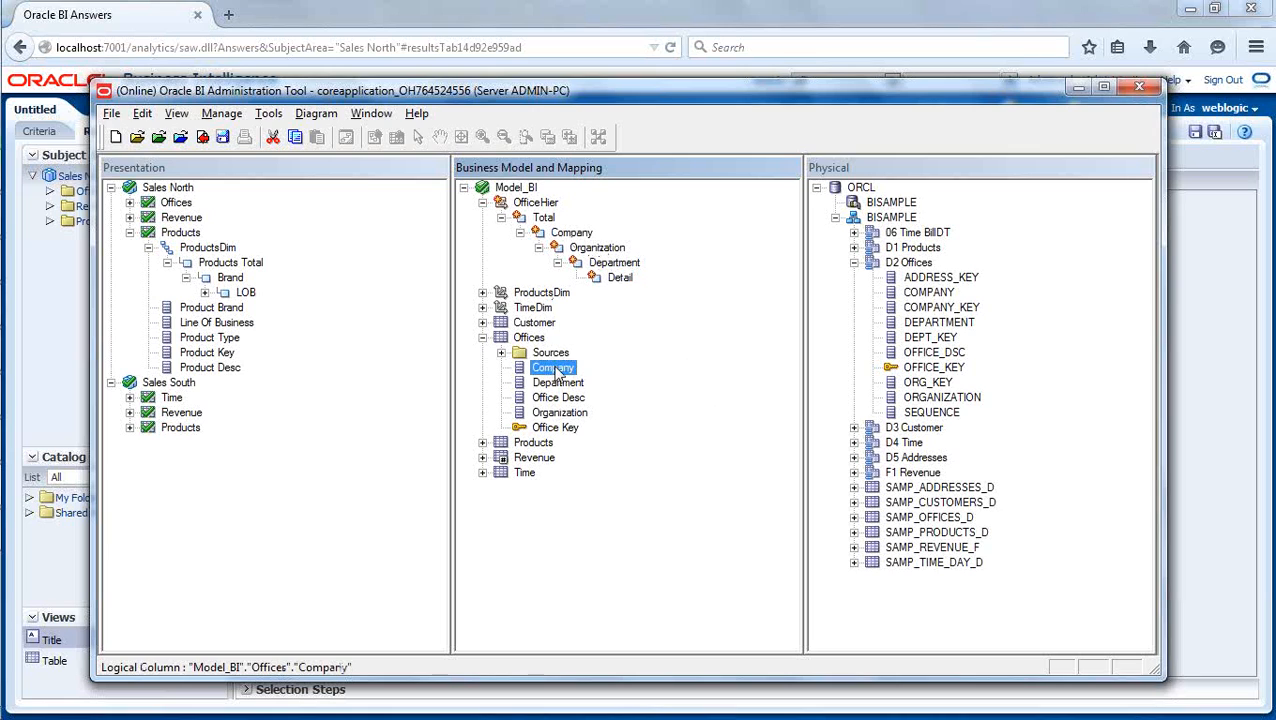
{"action": "left_click_drag", "start_coordinate": [556, 370], "coordinate": [577, 236]}
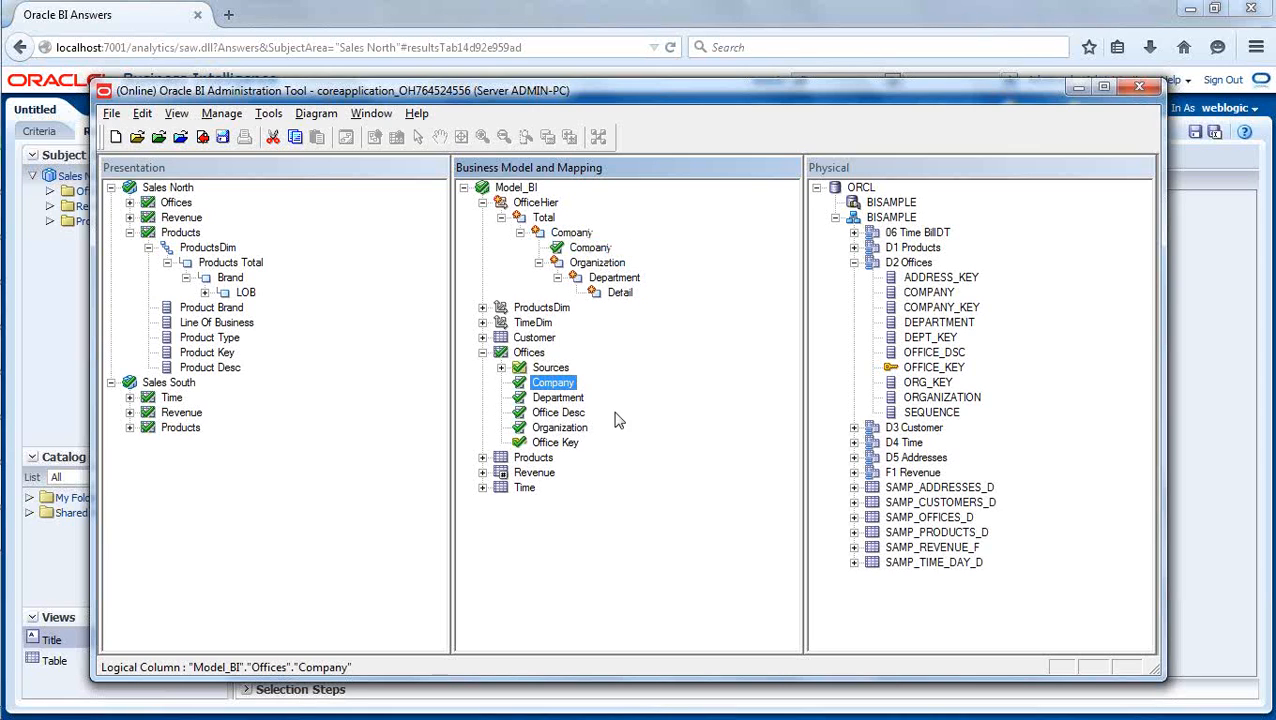
{"action": "left_click_drag", "start_coordinate": [562, 429], "coordinate": [593, 272]}
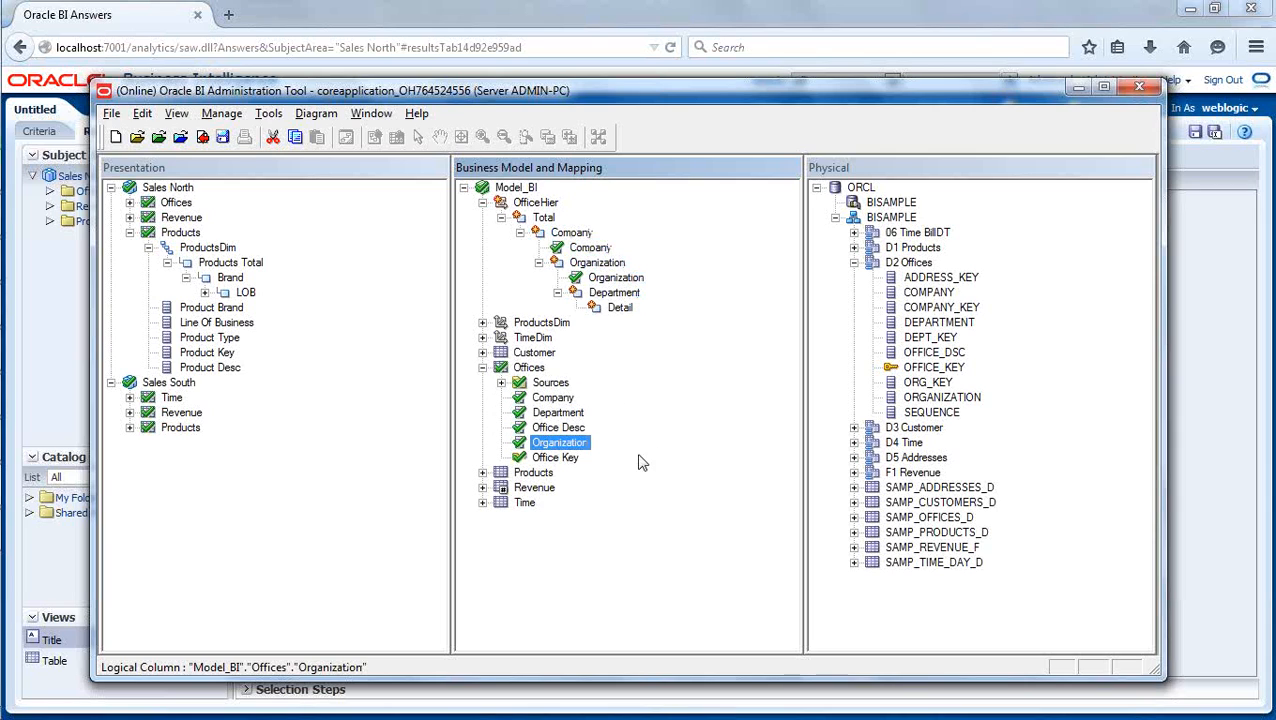
{"action": "left_click", "coordinate": [553, 414]}
{"action": "left_click_drag", "start_coordinate": [553, 420], "coordinate": [616, 294]}
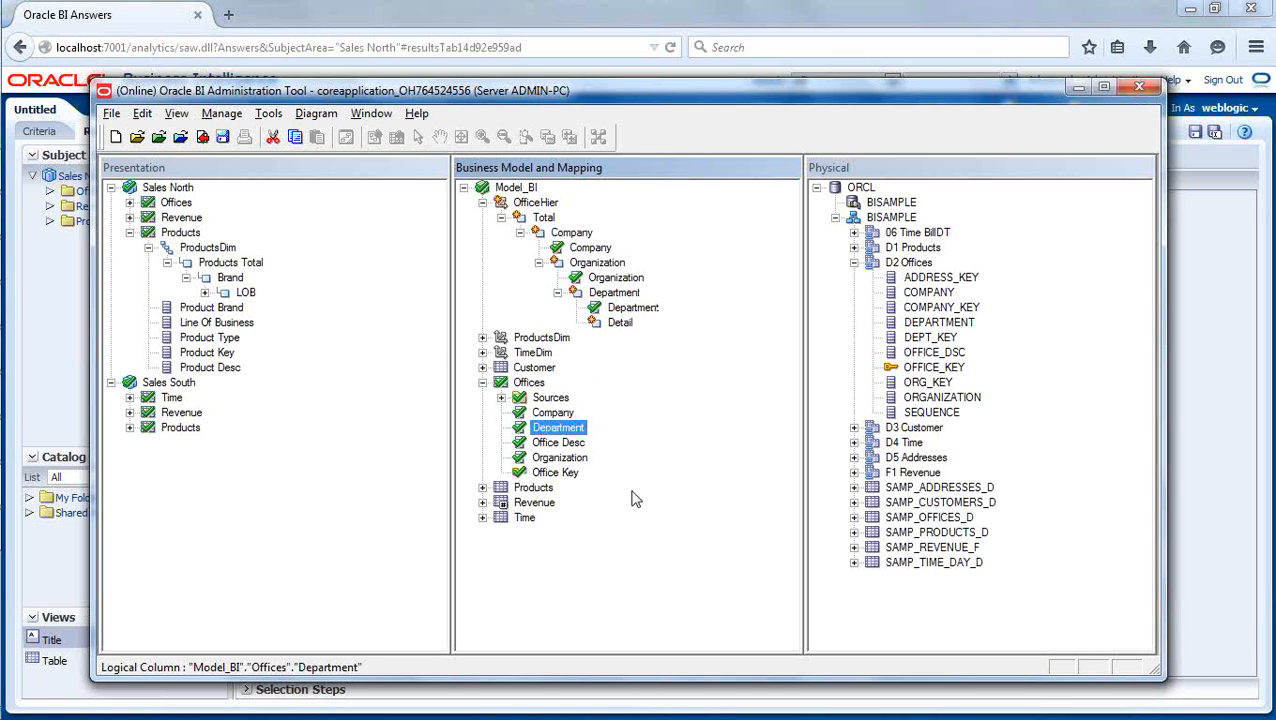
{"action": "left_click_drag", "start_coordinate": [555, 472], "coordinate": [630, 340]}
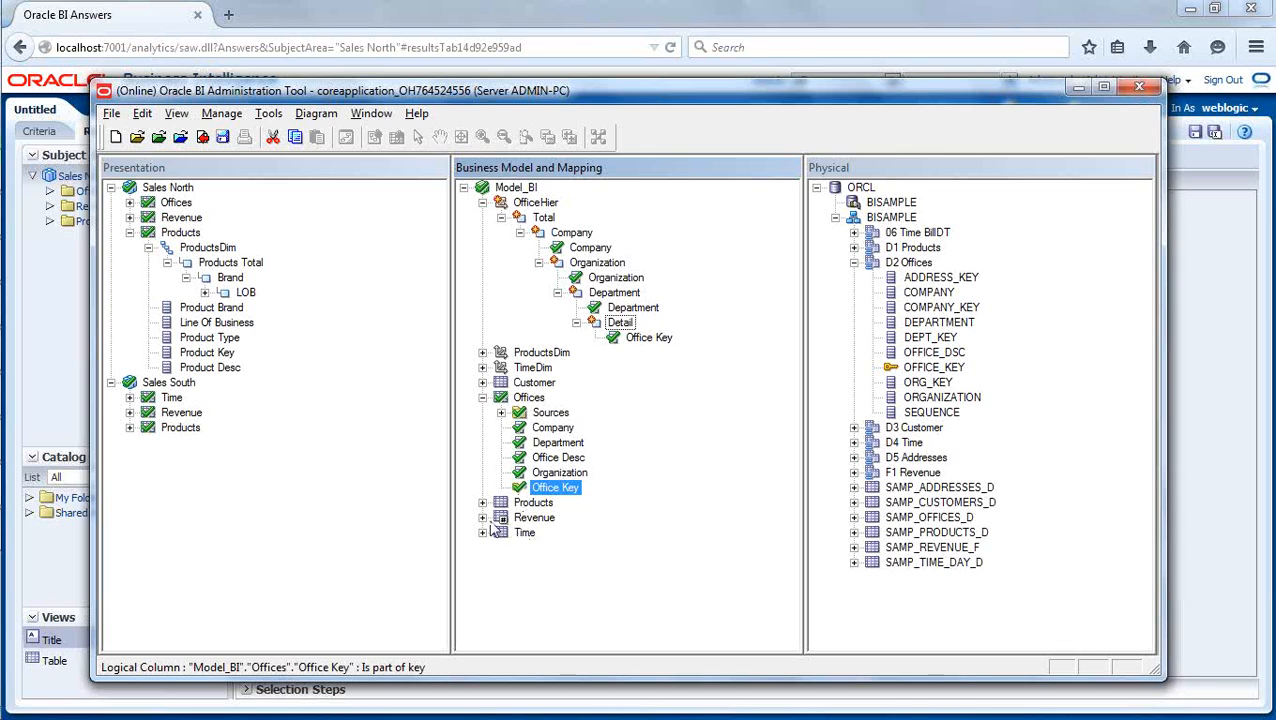
- Expand the Products table and the ProductsDim dimension to examine which columns its detail level holds, and collapse ProductsDim again
{"action": "left_click", "coordinate": [482, 502]}
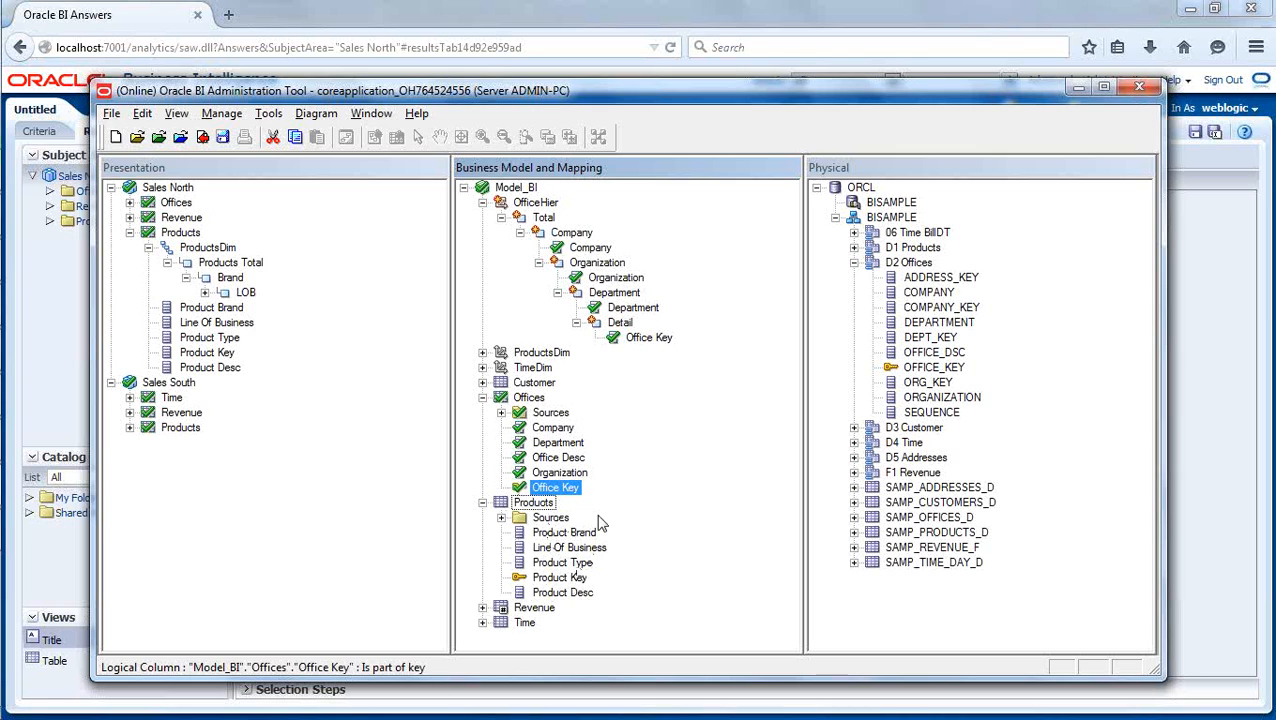
{"action": "left_click", "coordinate": [483, 352]}
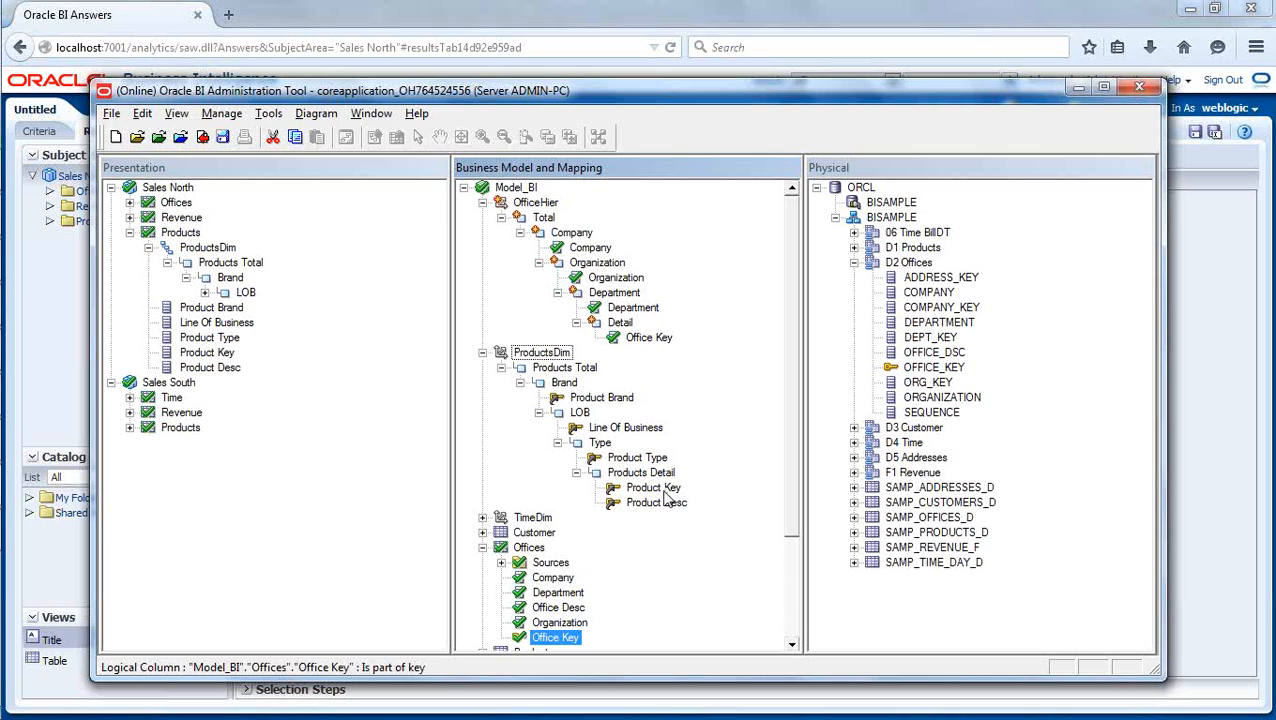
{"action": "left_click", "coordinate": [483, 352]}
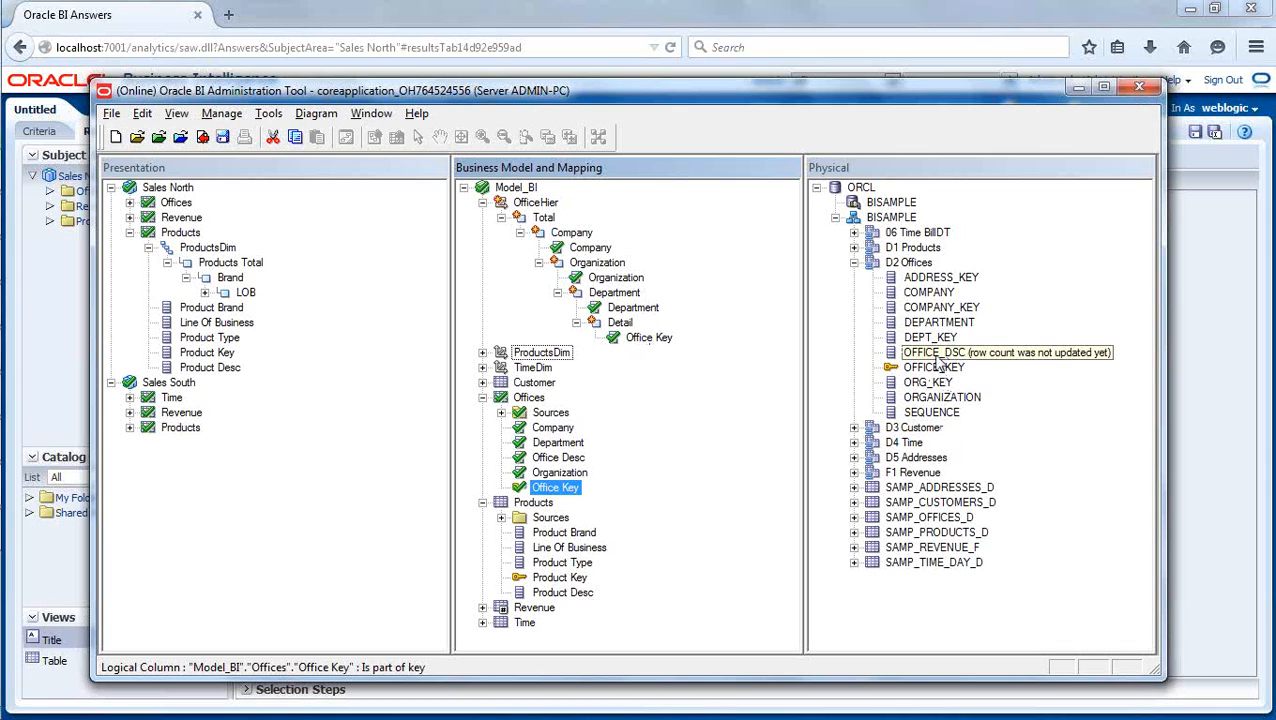
- Try to add the physical column OFFICE_DSC from D2 Offices to the Offices logical table and rename it Office Desc
{"action": "left_click_drag", "start_coordinate": [938, 356], "coordinate": [541, 410]}
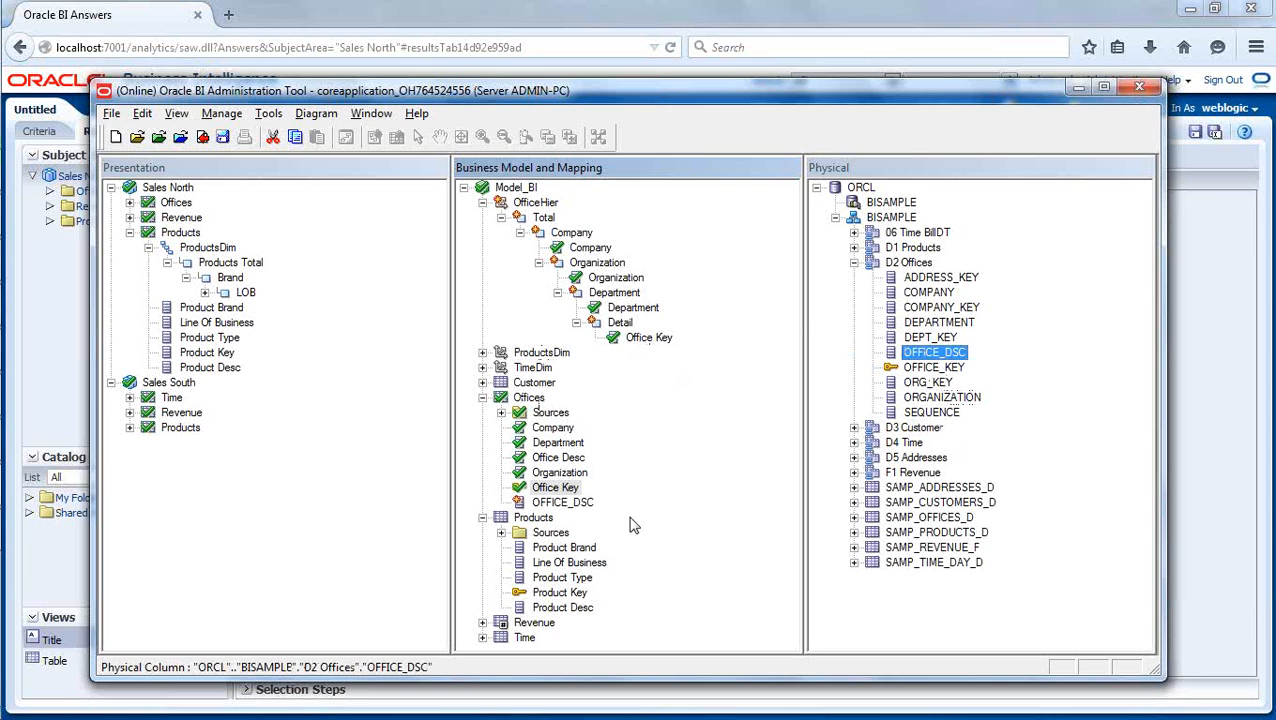
{"action": "right_click", "coordinate": [578, 510]}
{"action": "left_click", "coordinate": [612, 476]}
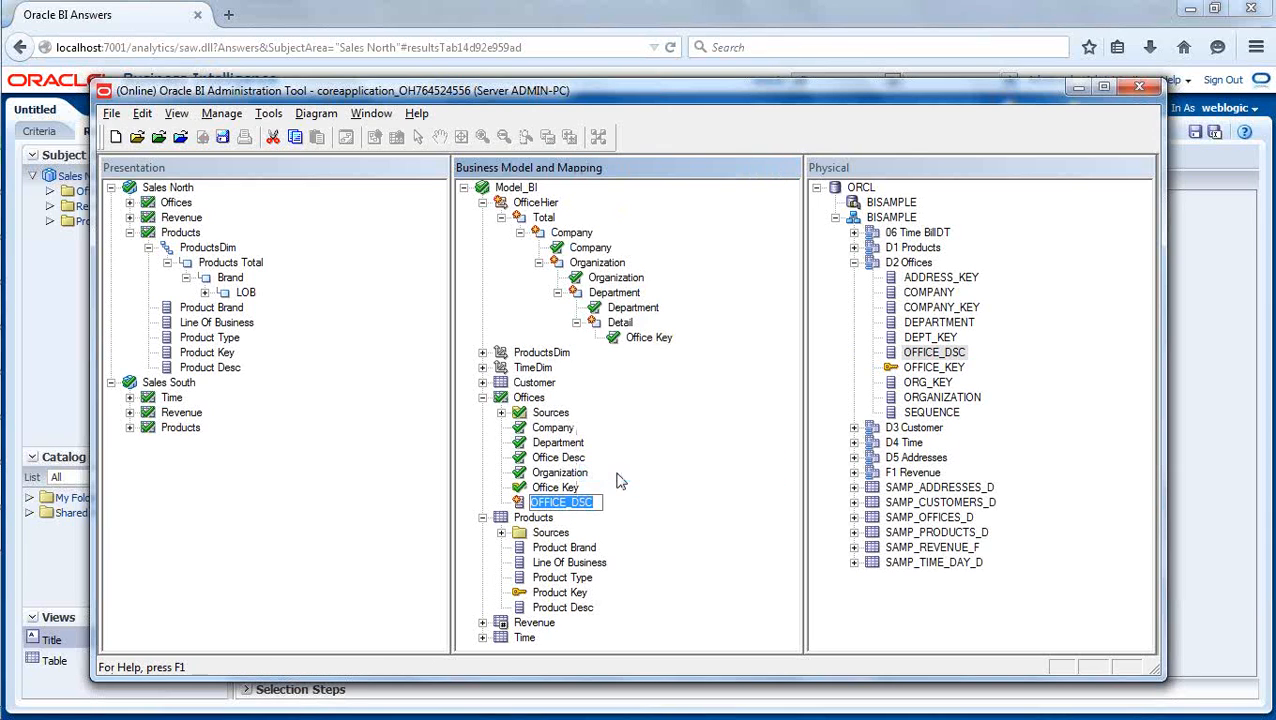
{"action": "type", "text": "Office Desc"}
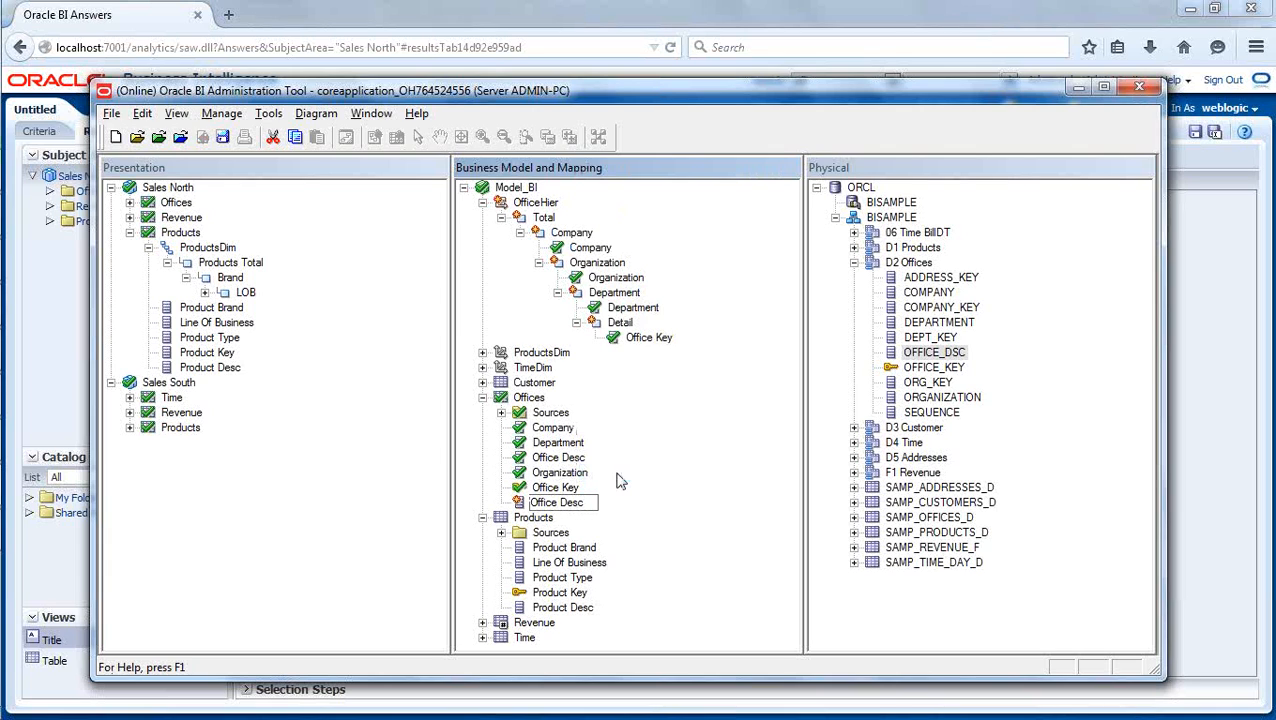
{"action": "key", "text": "Return"}
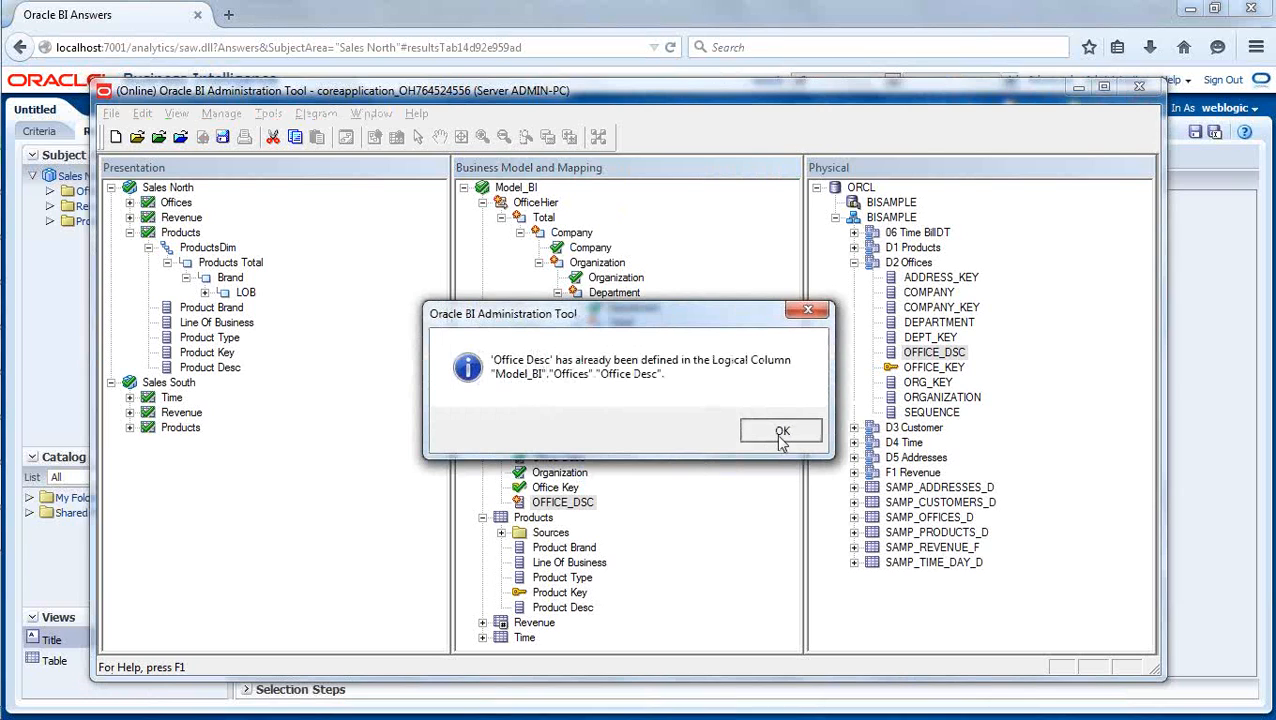
{"action": "left_click", "coordinate": [777, 436]}
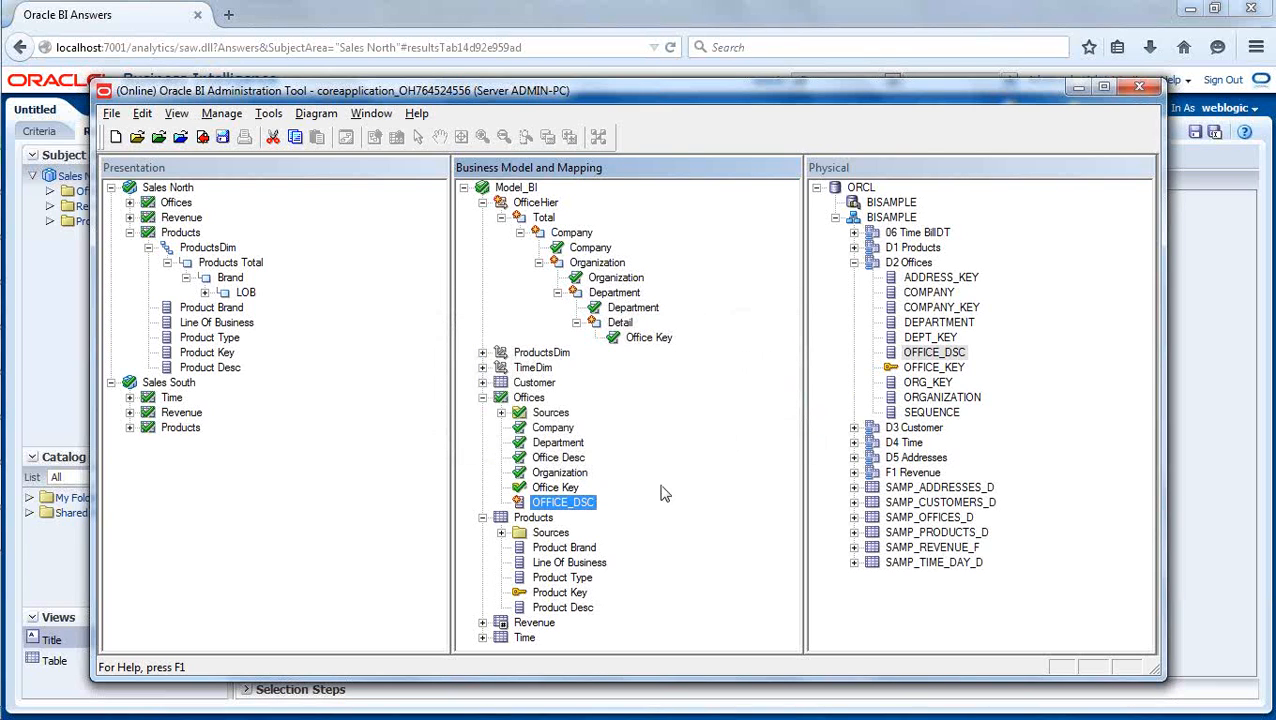
- Delete the duplicate OFFICE_DSC column from the Offices logical table
{"action": "right_click", "coordinate": [580, 510]}
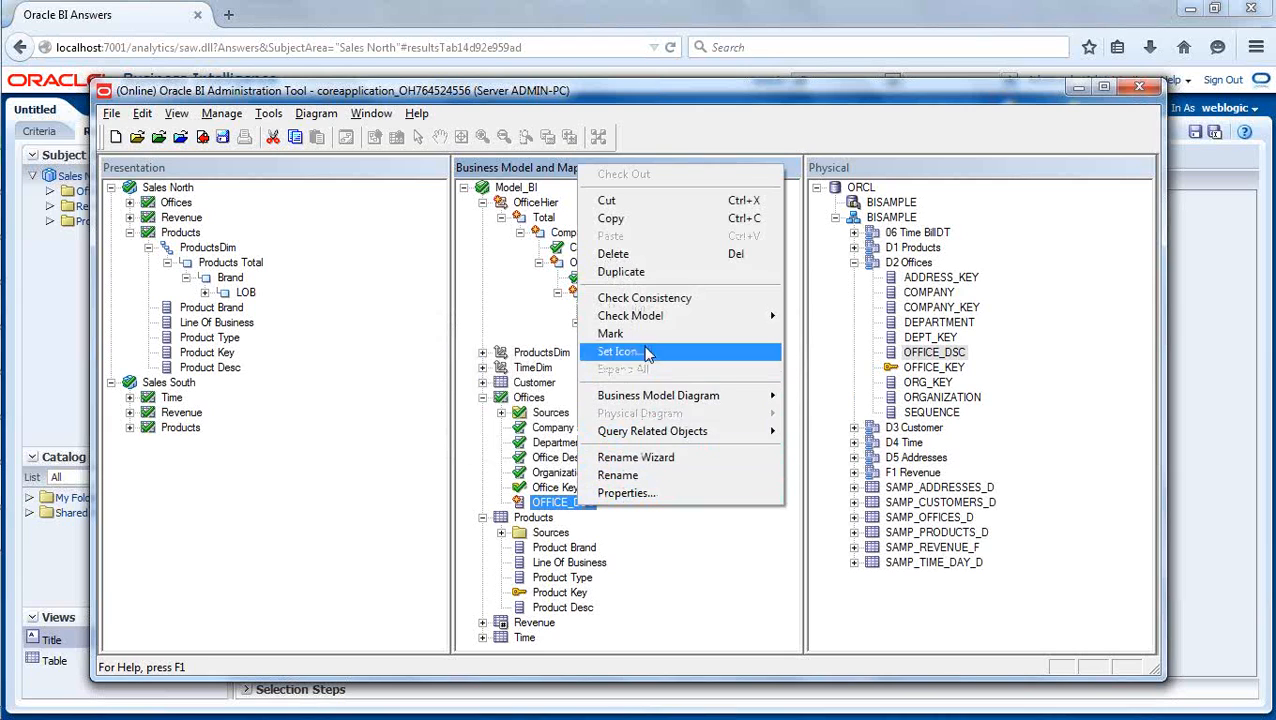
{"action": "left_click", "coordinate": [640, 256]}
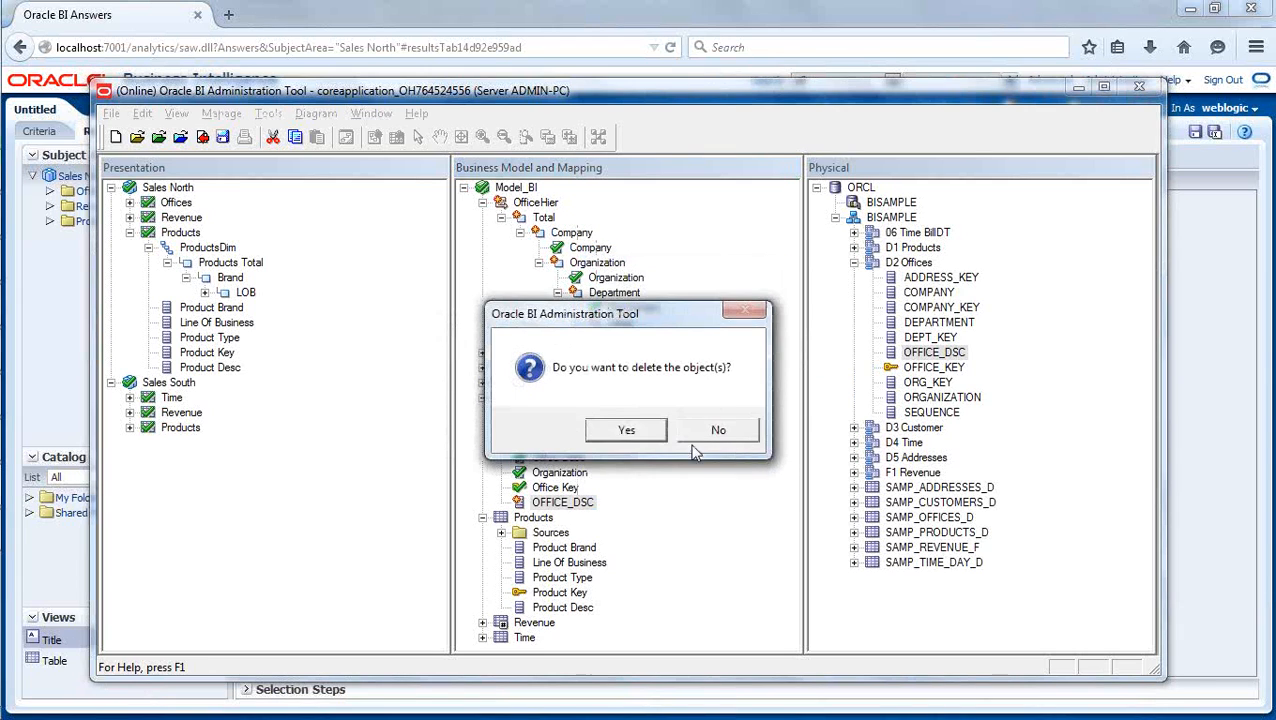
{"action": "left_click", "coordinate": [632, 428]}
- Assign the existing Office Desc column of Offices to OfficeHier's Detail level
{"action": "left_click", "coordinate": [548, 458]}
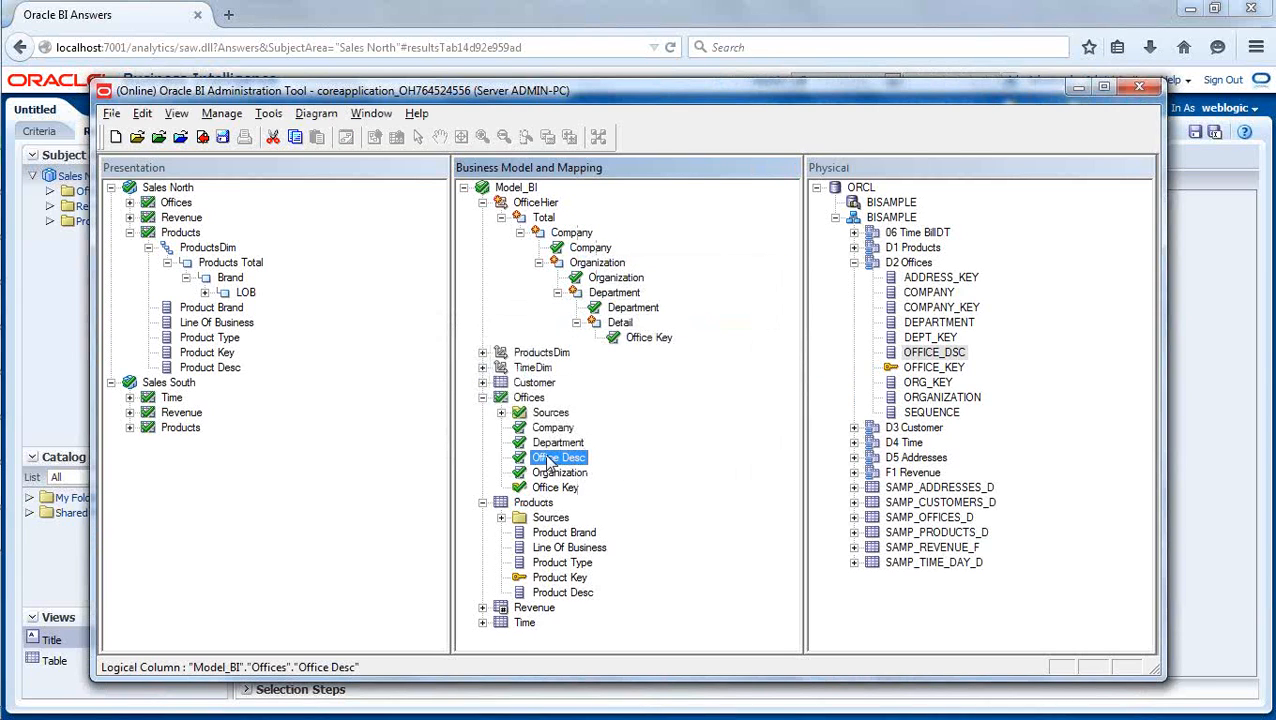
{"action": "left_click_drag", "start_coordinate": [548, 462], "coordinate": [625, 323]}
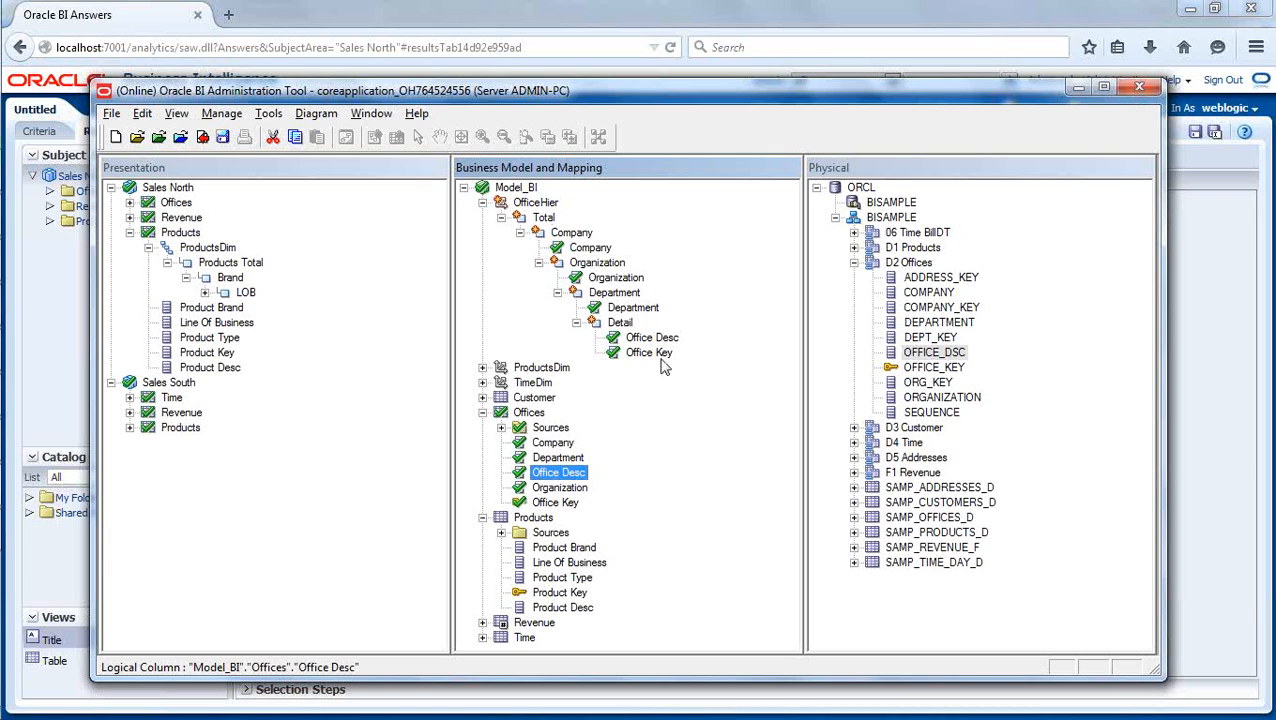
- Create logical level keys from the Company and Organization columns in their OfficeHier levels, keeping both keys enabled for display
{"action": "left_click", "coordinate": [589, 249]}
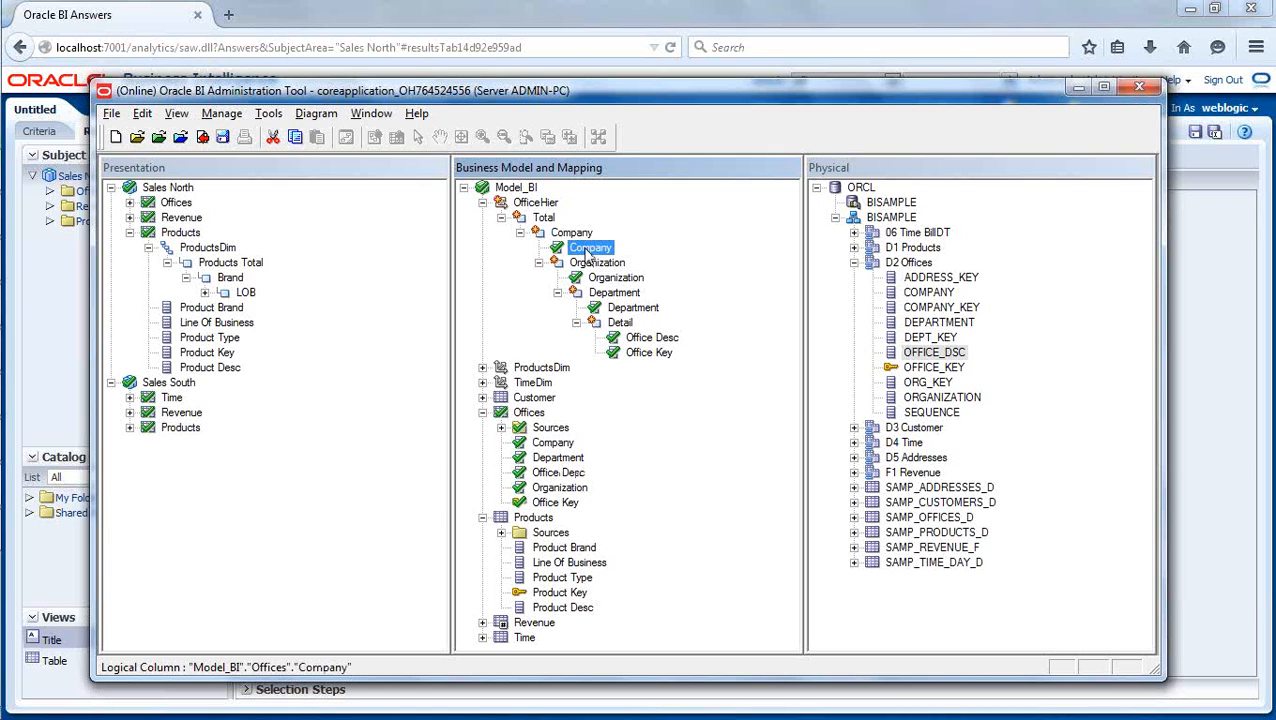
{"action": "right_click", "coordinate": [589, 252]}
{"action": "left_click", "coordinate": [650, 259]}
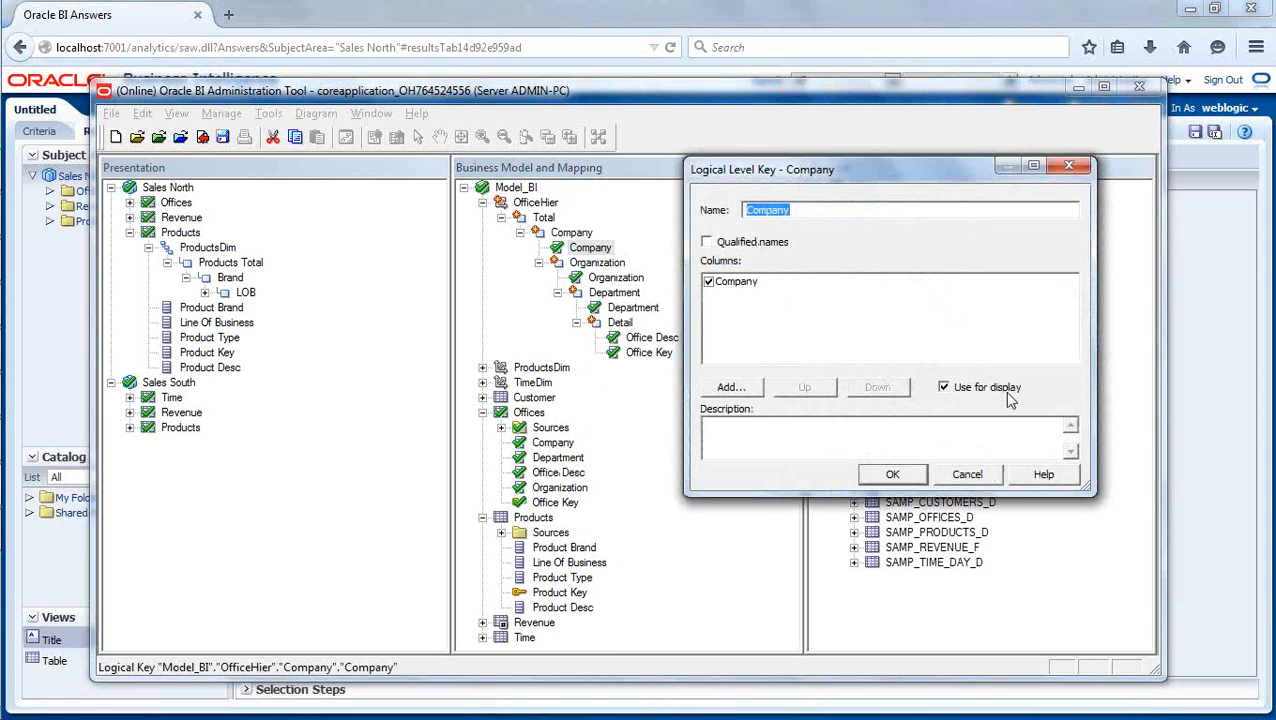
{"action": "left_click", "coordinate": [897, 474]}
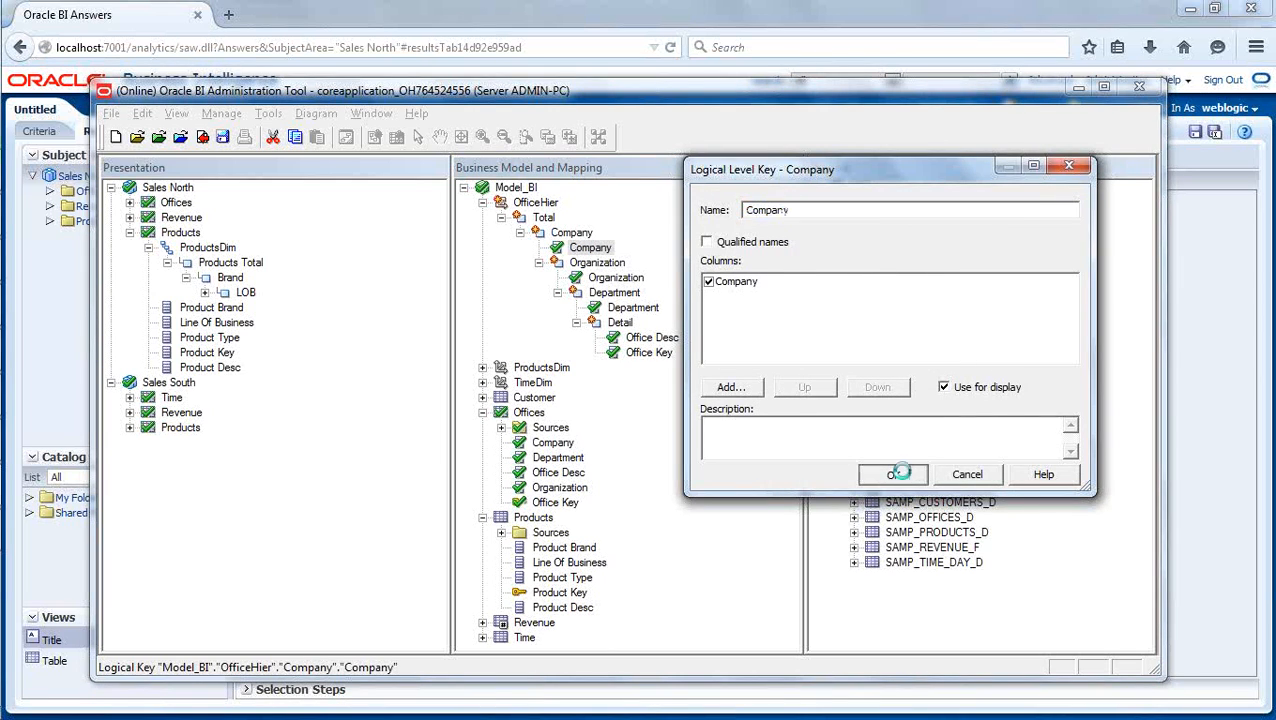
{"action": "right_click", "coordinate": [612, 280]}
{"action": "left_click", "coordinate": [640, 292]}
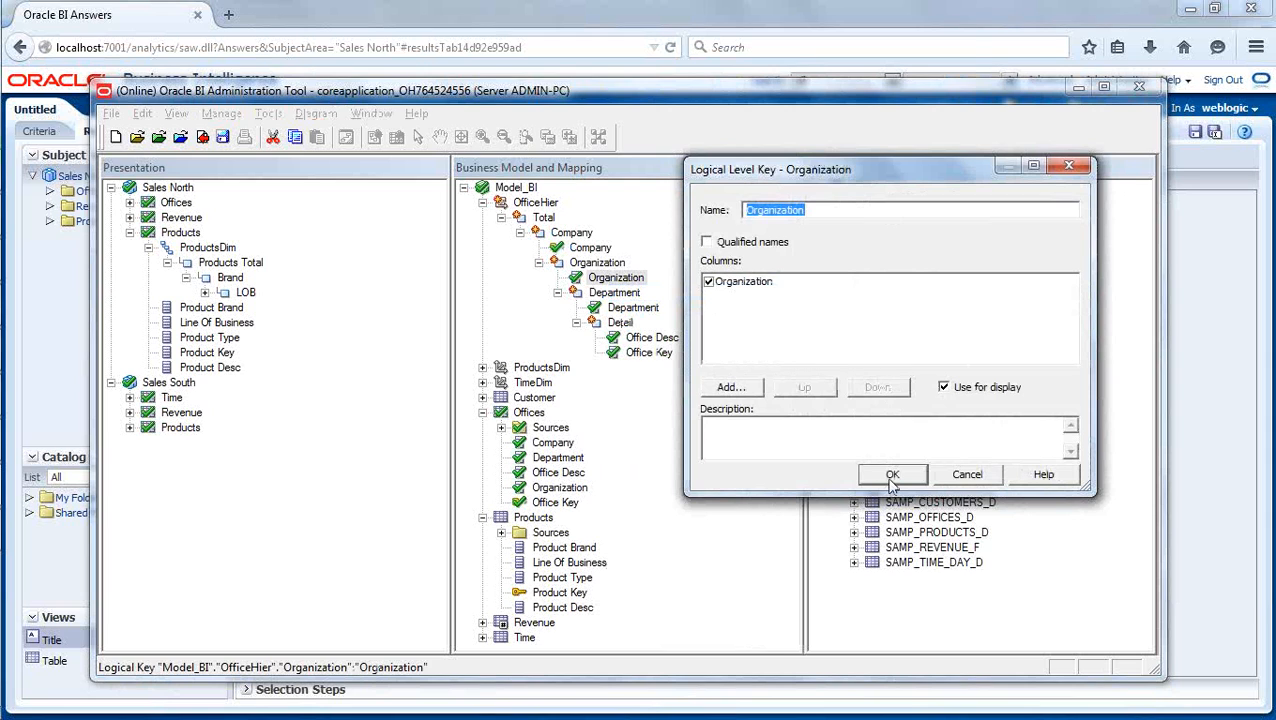
{"action": "left_click", "coordinate": [893, 476]}
- Review the level key settings of OfficeHier's Organization and Department levels
{"action": "double_click", "coordinate": [598, 263]}
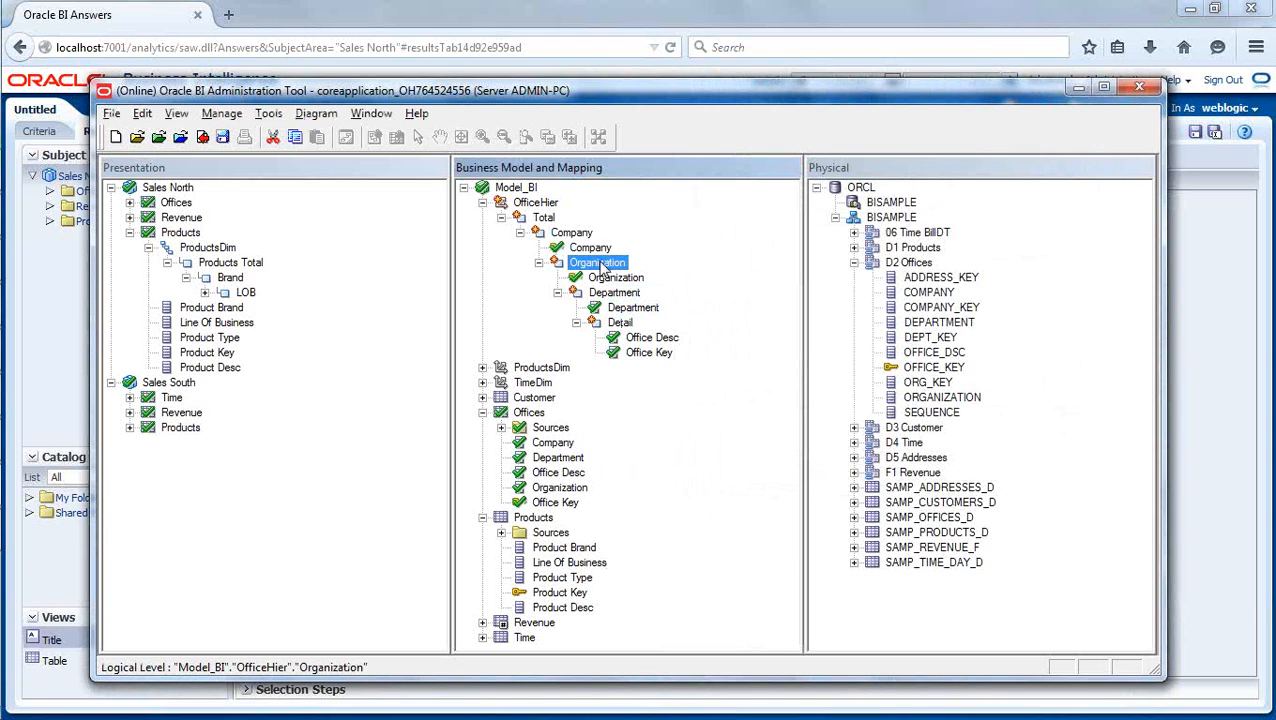
{"action": "left_click", "coordinate": [717, 231]}
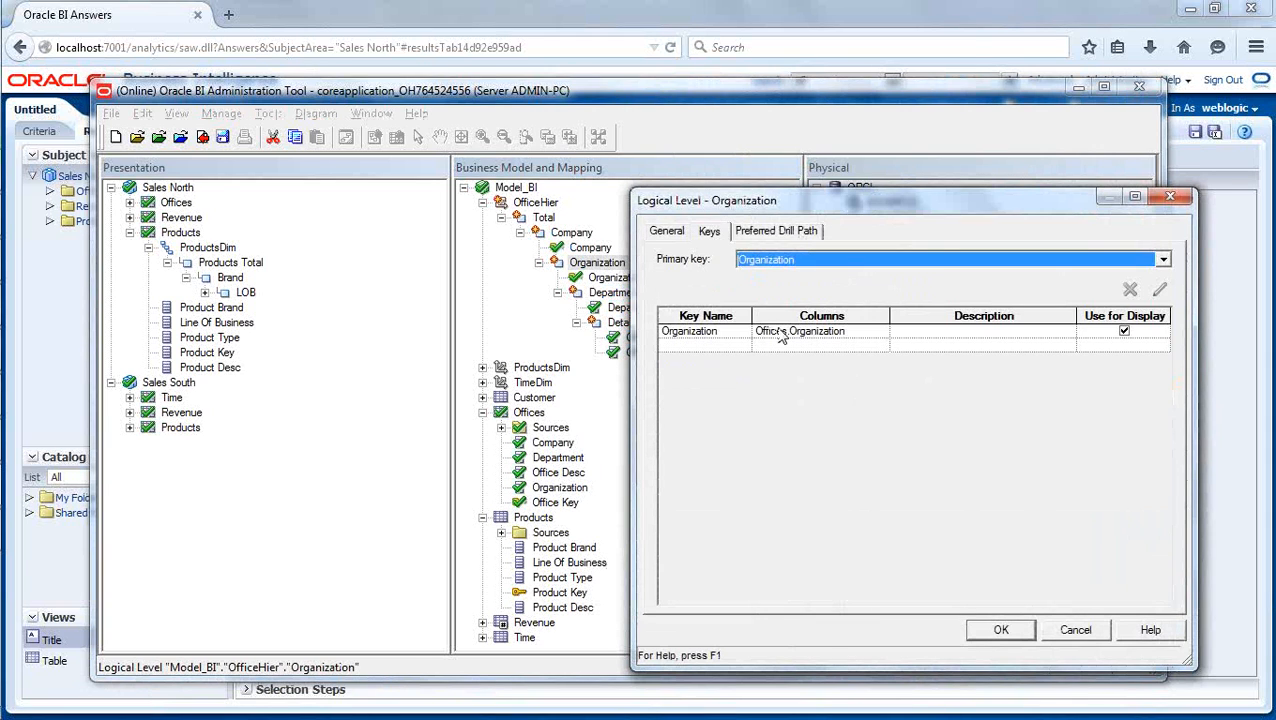
{"action": "left_click", "coordinate": [783, 333]}
{"action": "left_click", "coordinate": [1159, 291]}
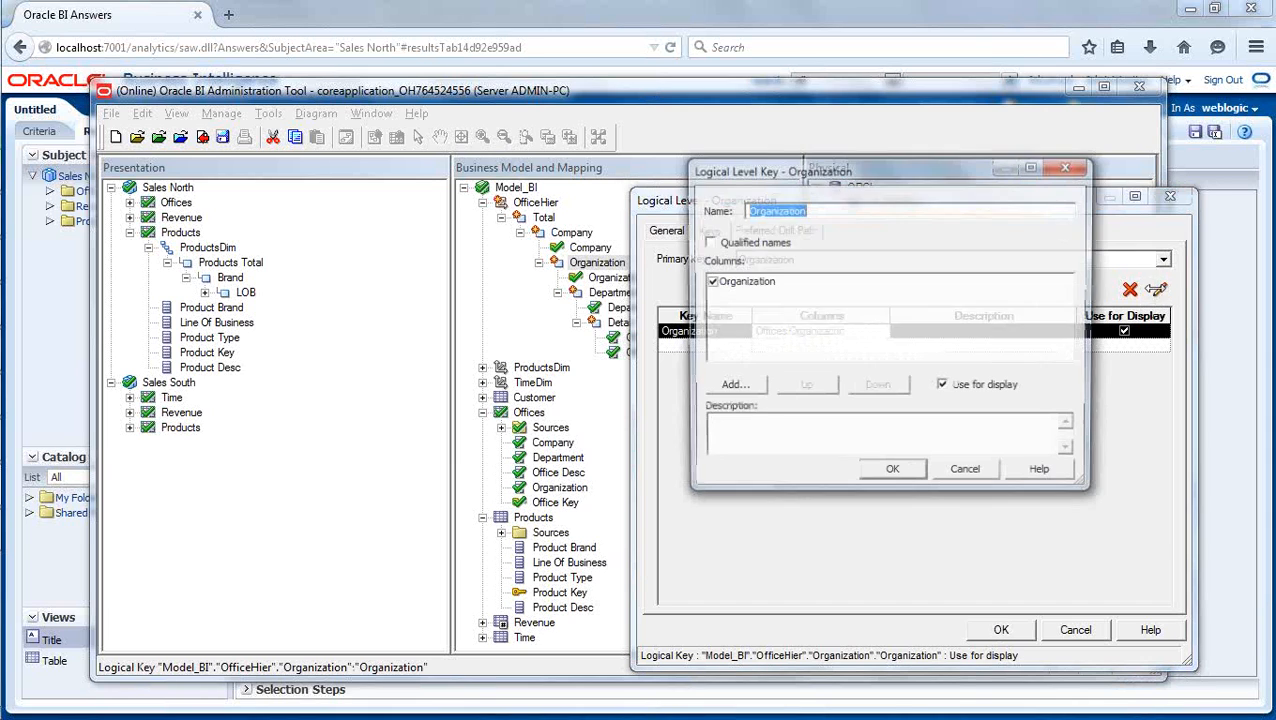
{"action": "left_click", "coordinate": [893, 475]}
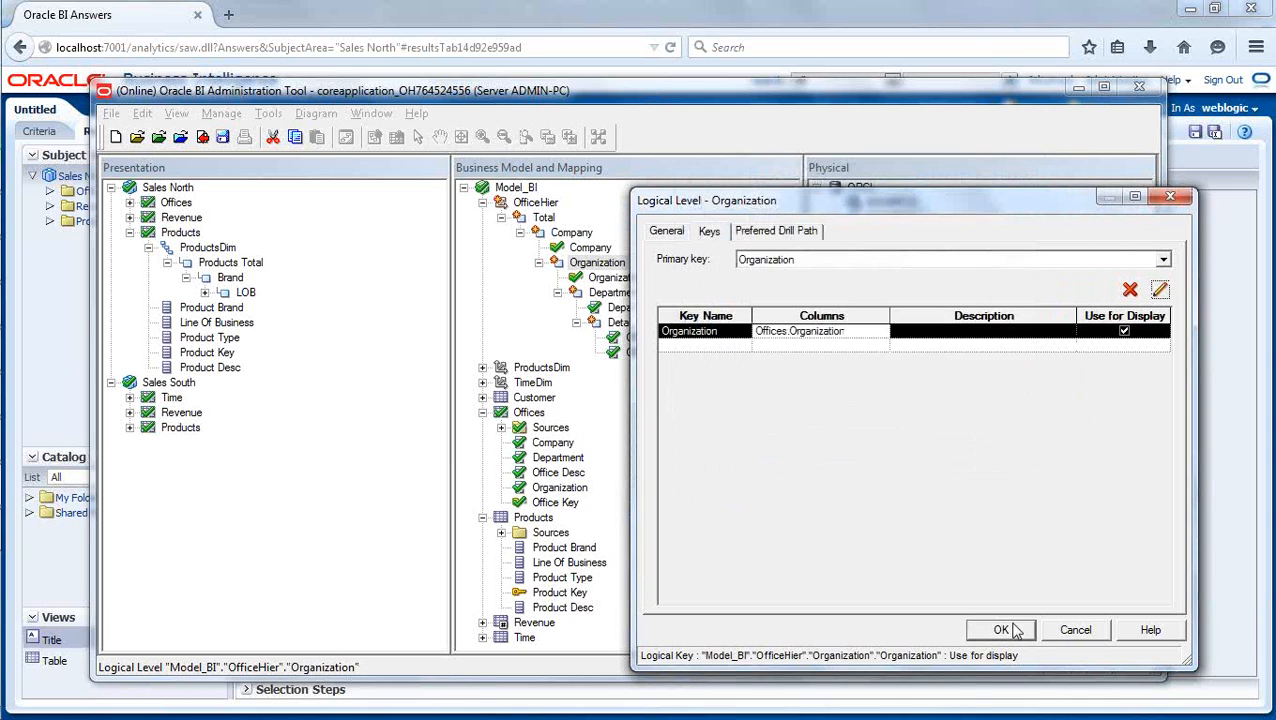
{"action": "left_click", "coordinate": [1003, 630]}
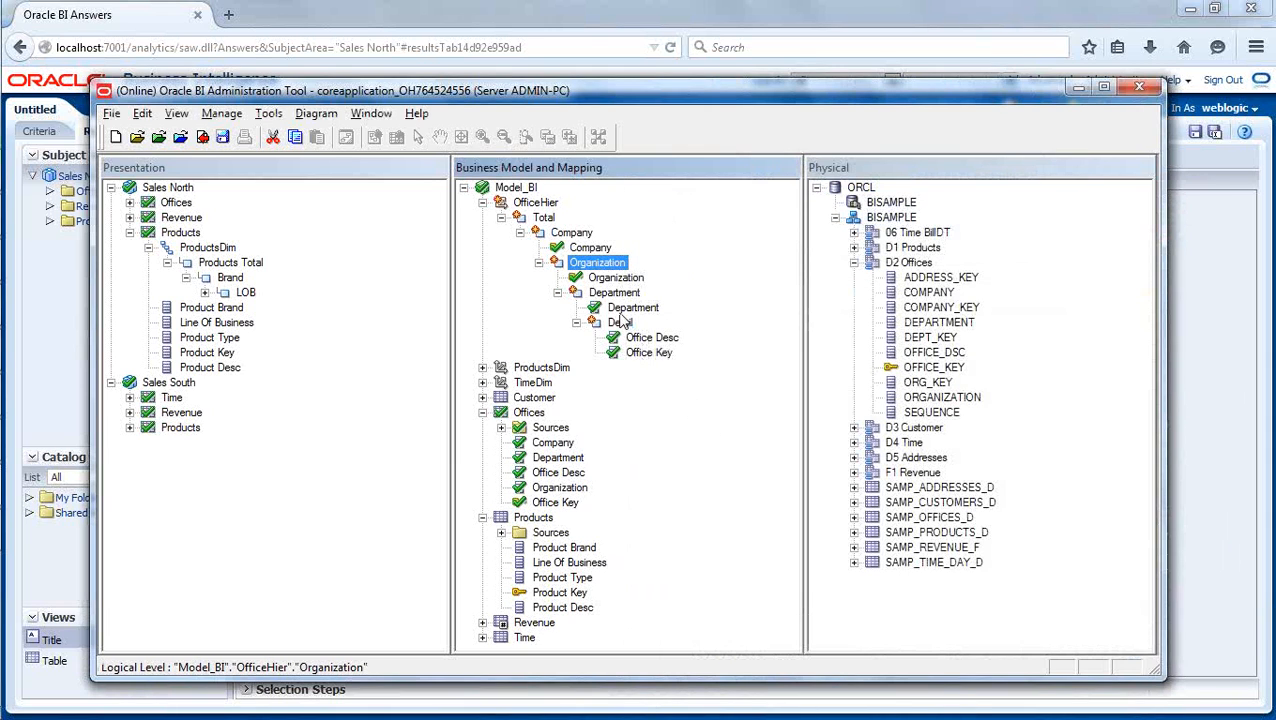
{"action": "double_click", "coordinate": [612, 292]}
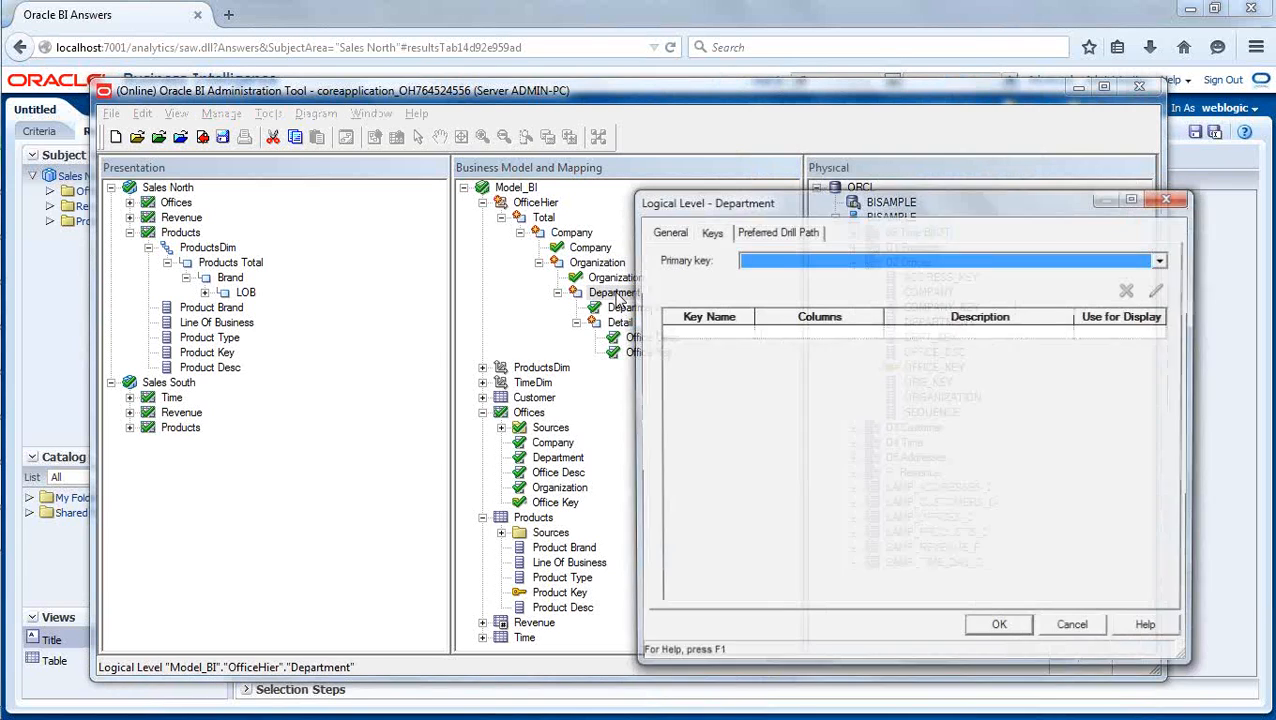
{"action": "left_click", "coordinate": [743, 337]}
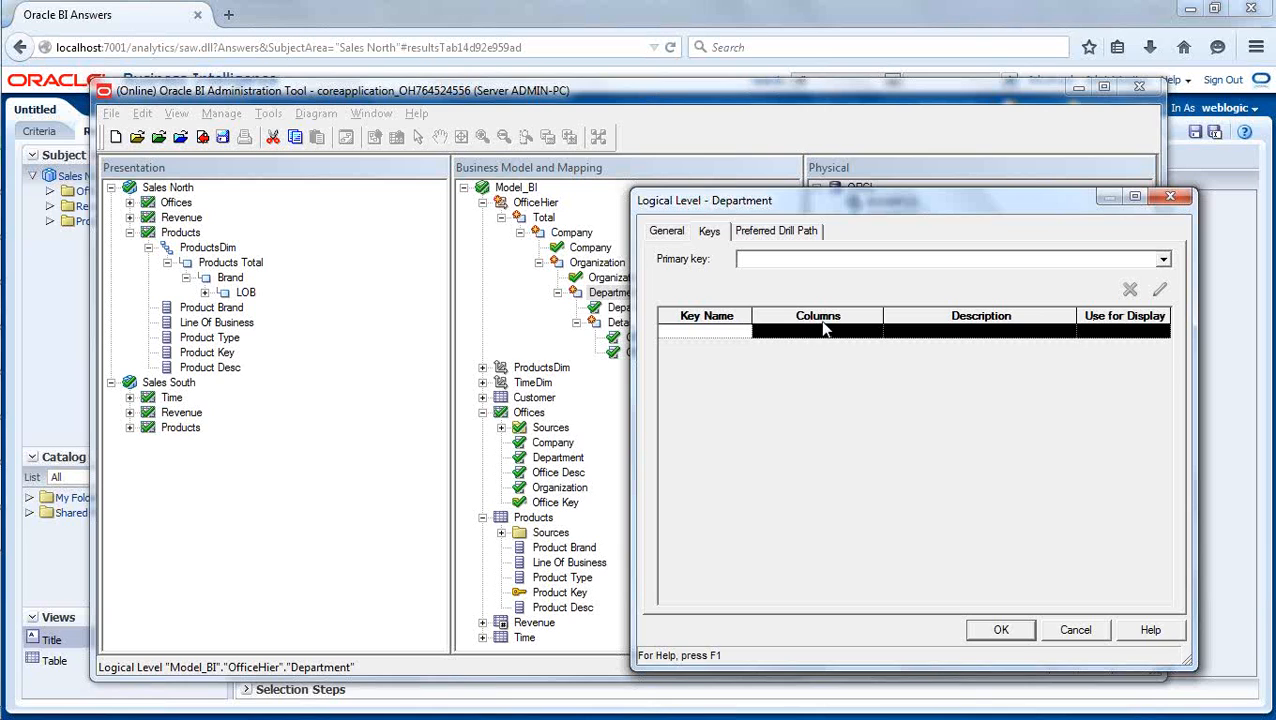
{"action": "left_click", "coordinate": [1070, 630]}
- Create a logical level key from the Department column in OfficeHier's Department level, keeping it enabled for display
{"action": "left_click", "coordinate": [637, 308]}
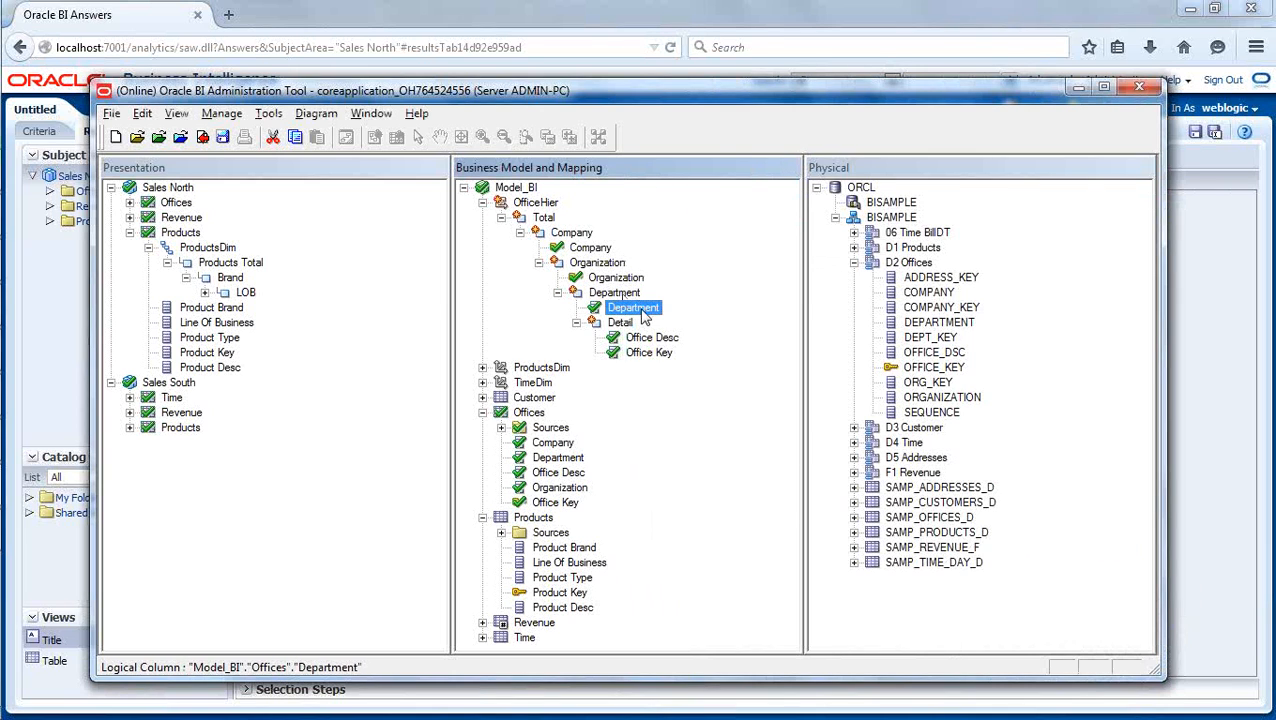
{"action": "right_click", "coordinate": [640, 308]}
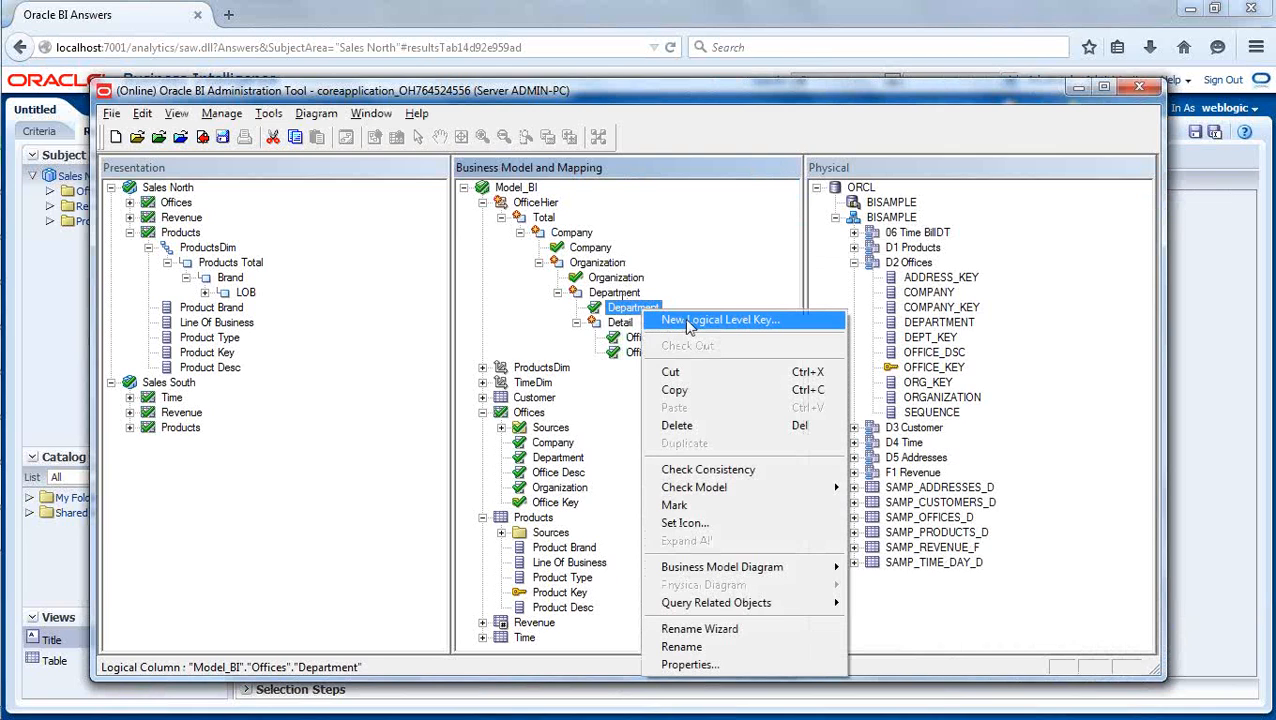
{"action": "left_click", "coordinate": [686, 321]}
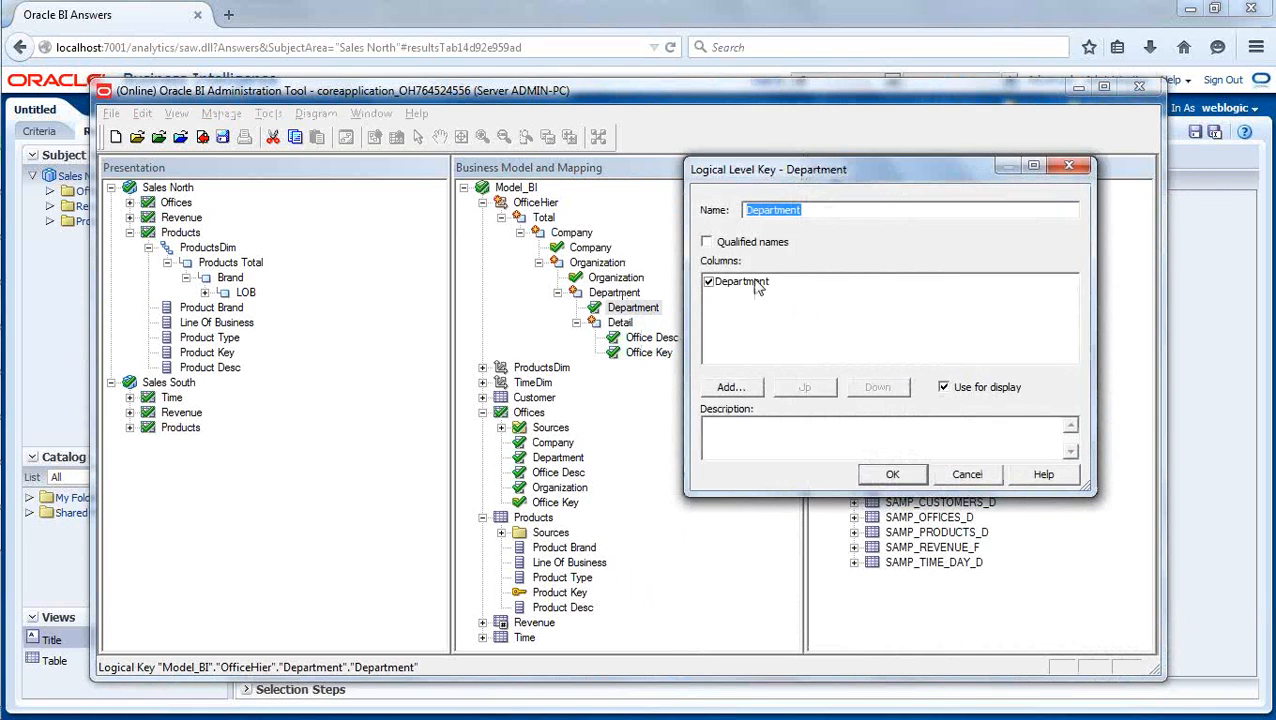
{"action": "left_click", "coordinate": [900, 474]}
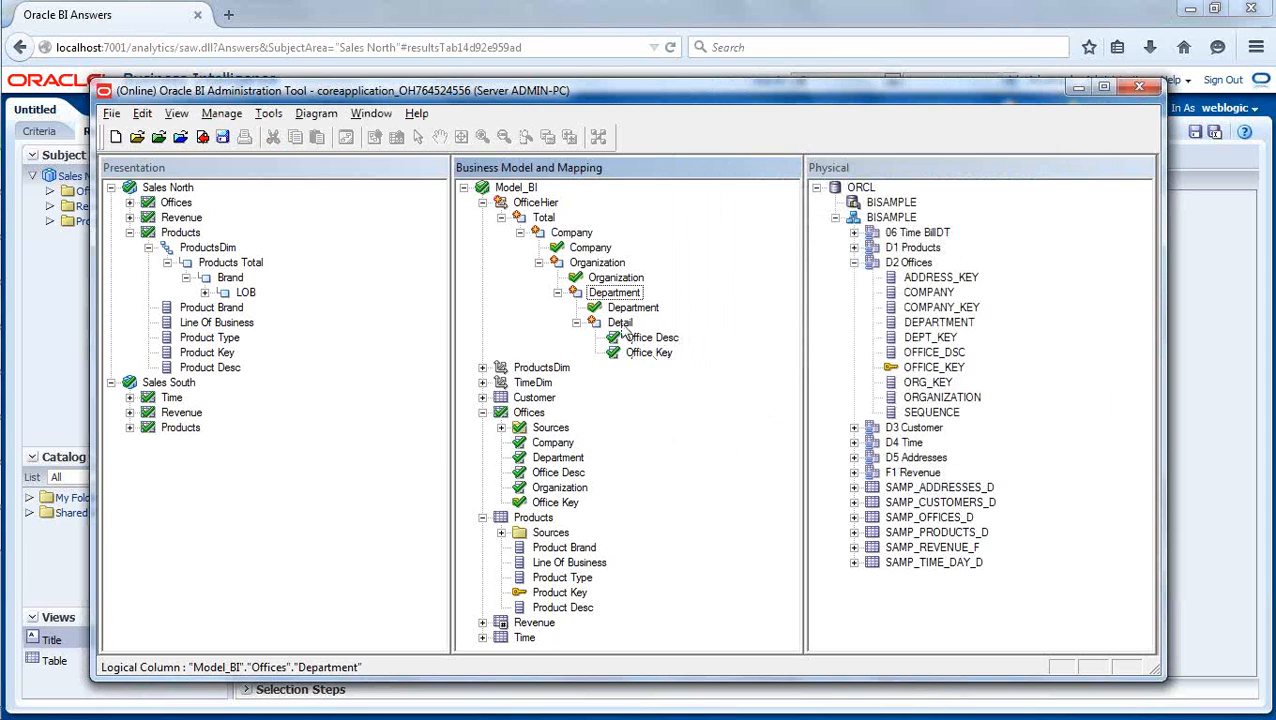
- Create a logical level key from Office Key in OfficeHier's Detail level with Use for display disabled
{"action": "left_click", "coordinate": [647, 356]}
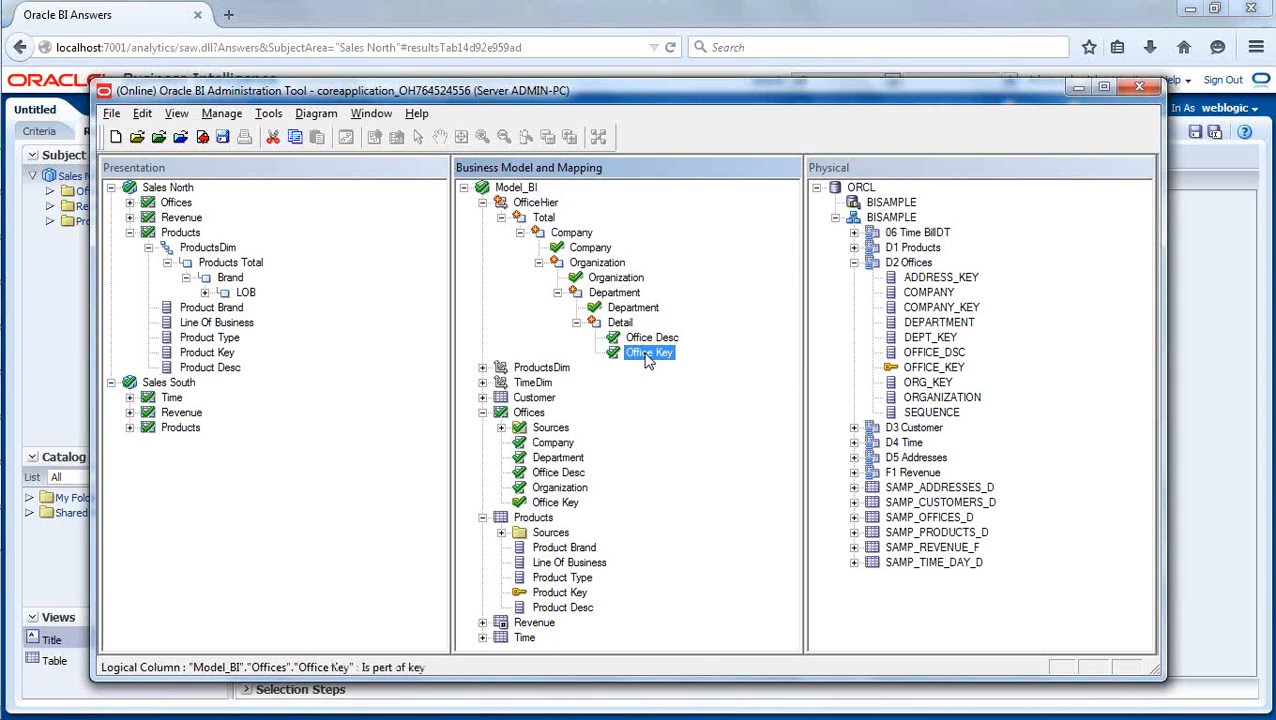
{"action": "right_click", "coordinate": [647, 356]}
{"action": "left_click", "coordinate": [703, 337]}
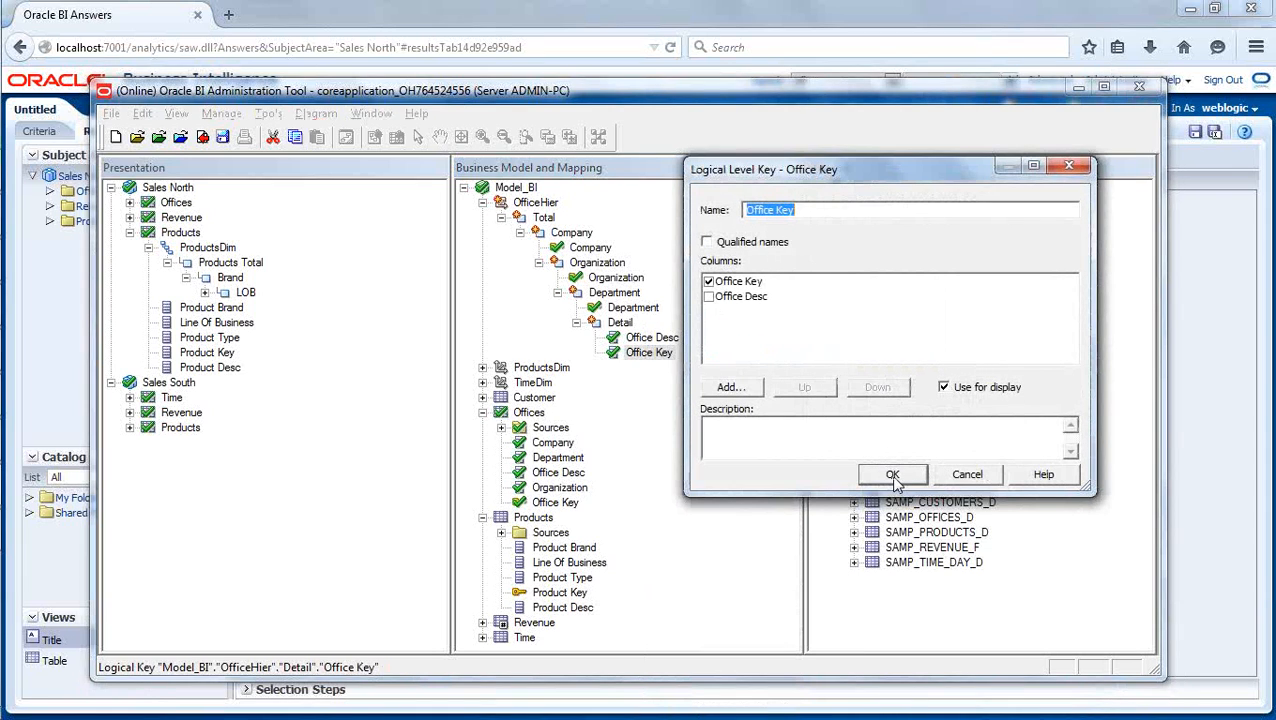
{"action": "left_click", "coordinate": [945, 388]}
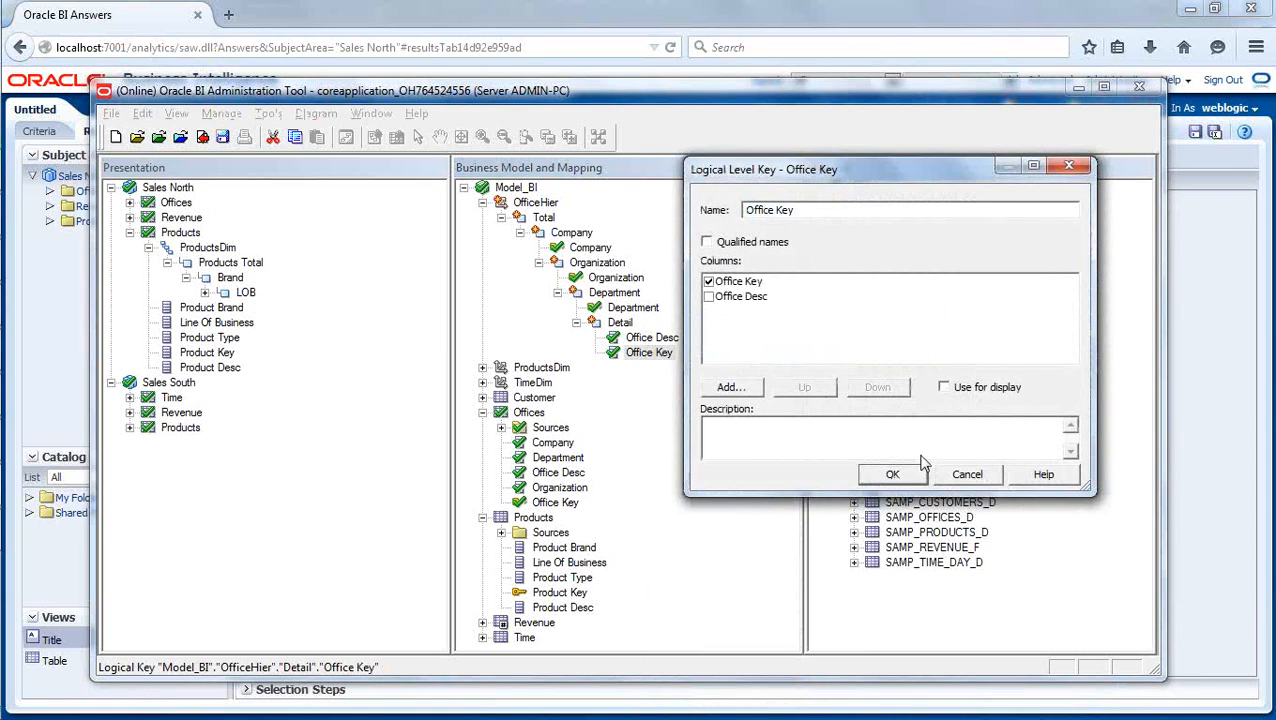
{"action": "left_click", "coordinate": [892, 474]}
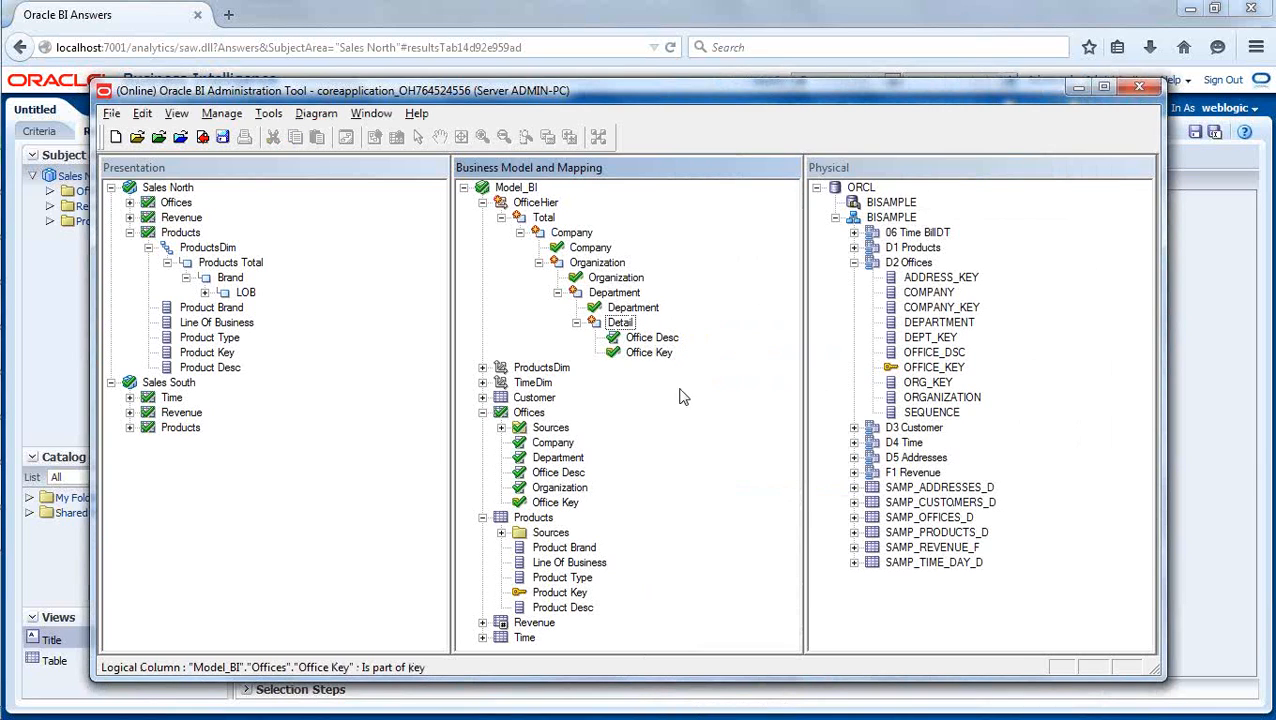
- Create a logical level key from Office Desc in the Detail level with Use for display enabled, and review the level's keys
{"action": "left_click", "coordinate": [655, 338]}
{"action": "right_click", "coordinate": [655, 338]}
{"action": "left_click", "coordinate": [690, 345]}
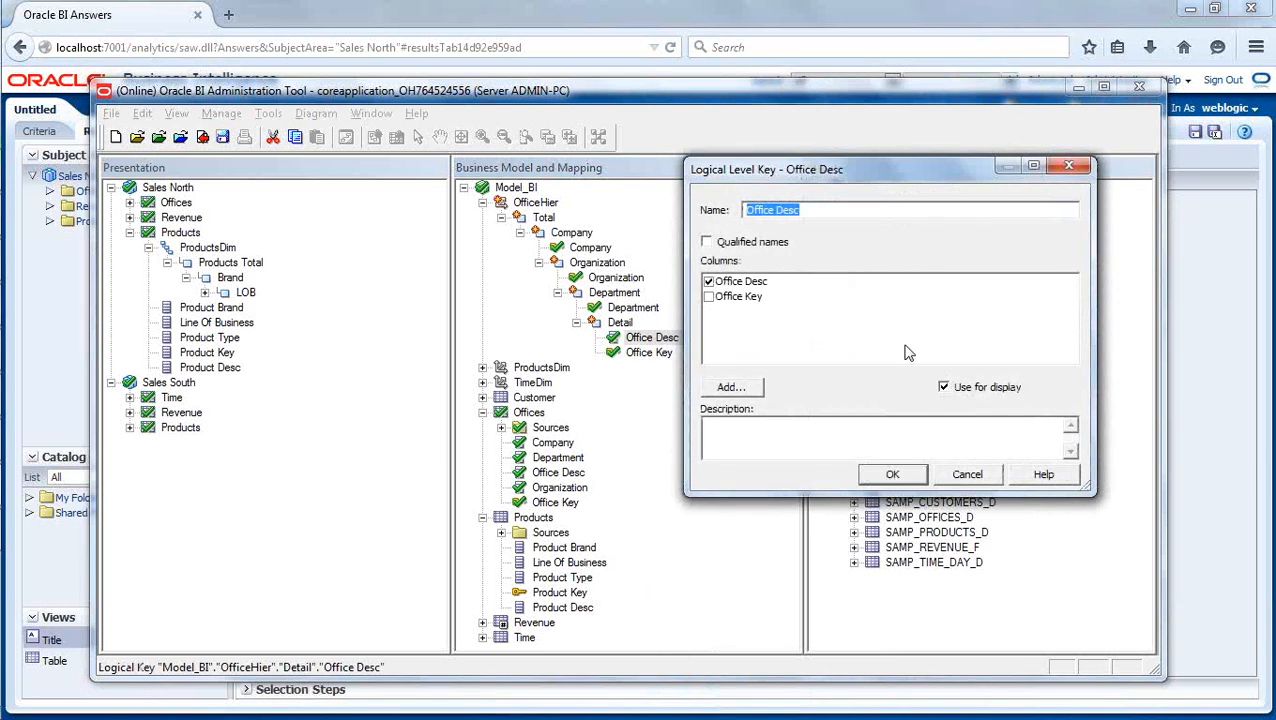
{"action": "left_click", "coordinate": [903, 476]}
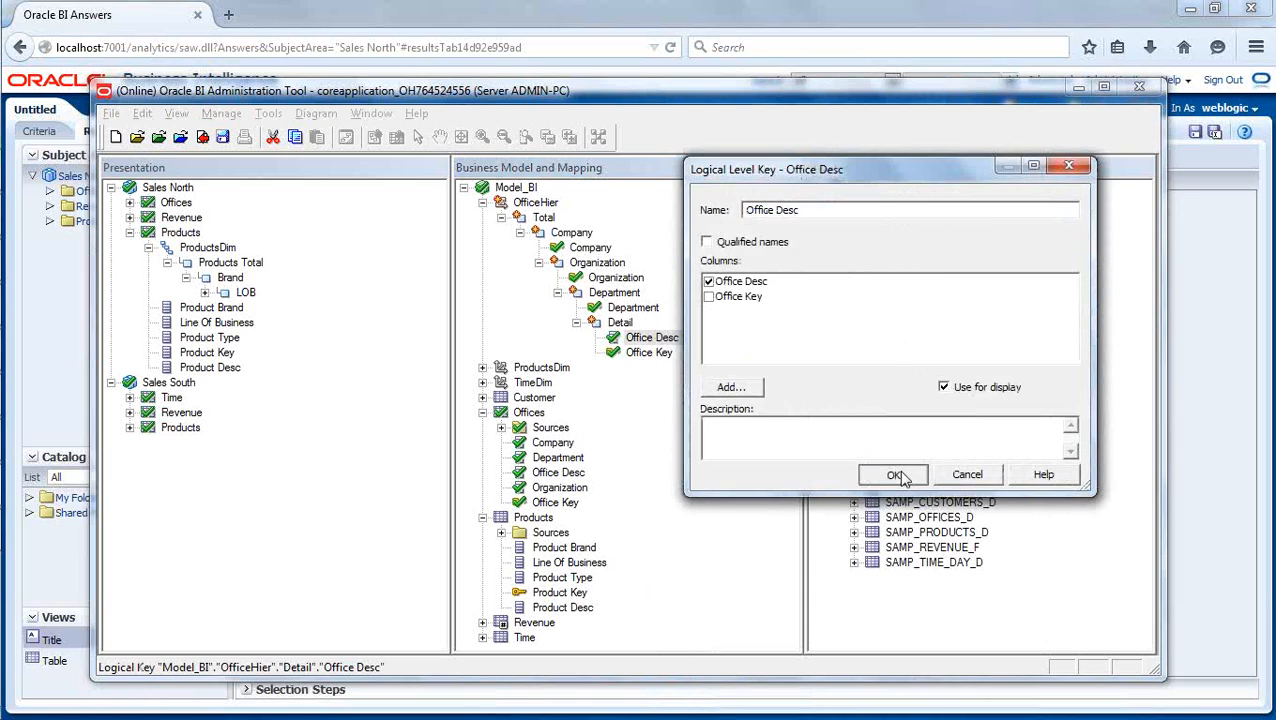
{"action": "double_click", "coordinate": [620, 322]}
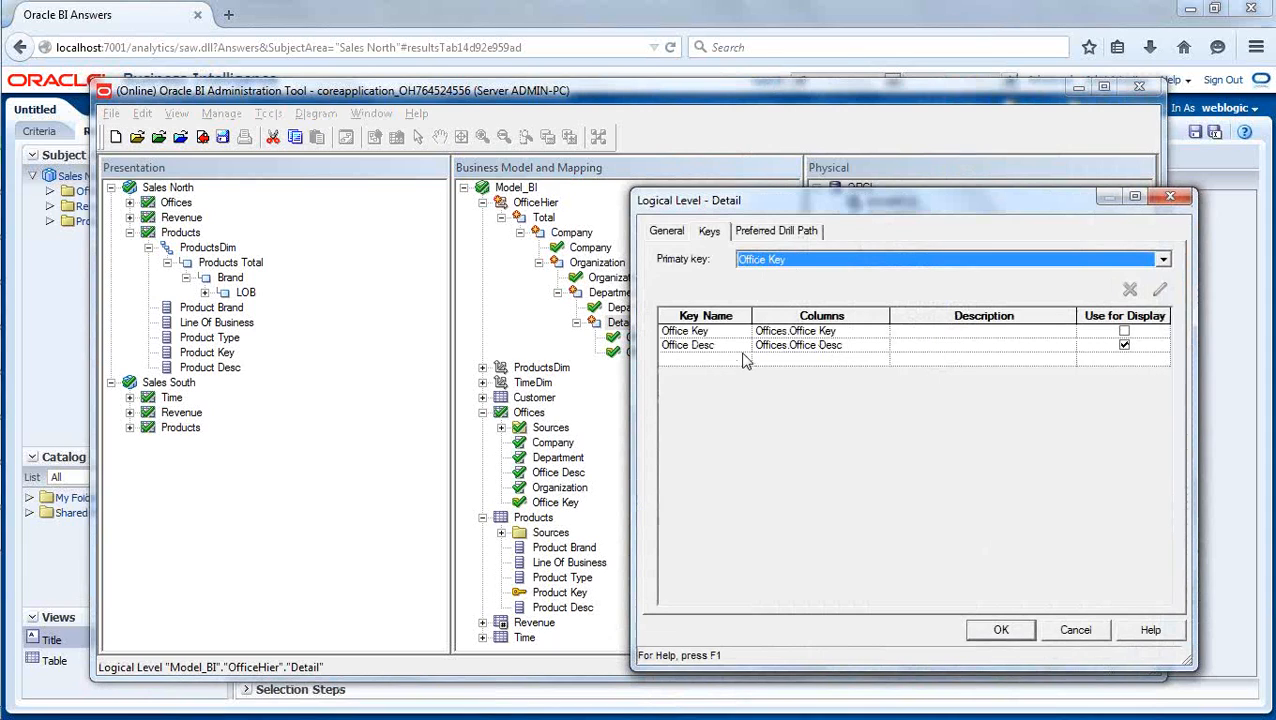
{"action": "left_click", "coordinate": [1122, 331]}
{"action": "left_click", "coordinate": [1016, 632]}
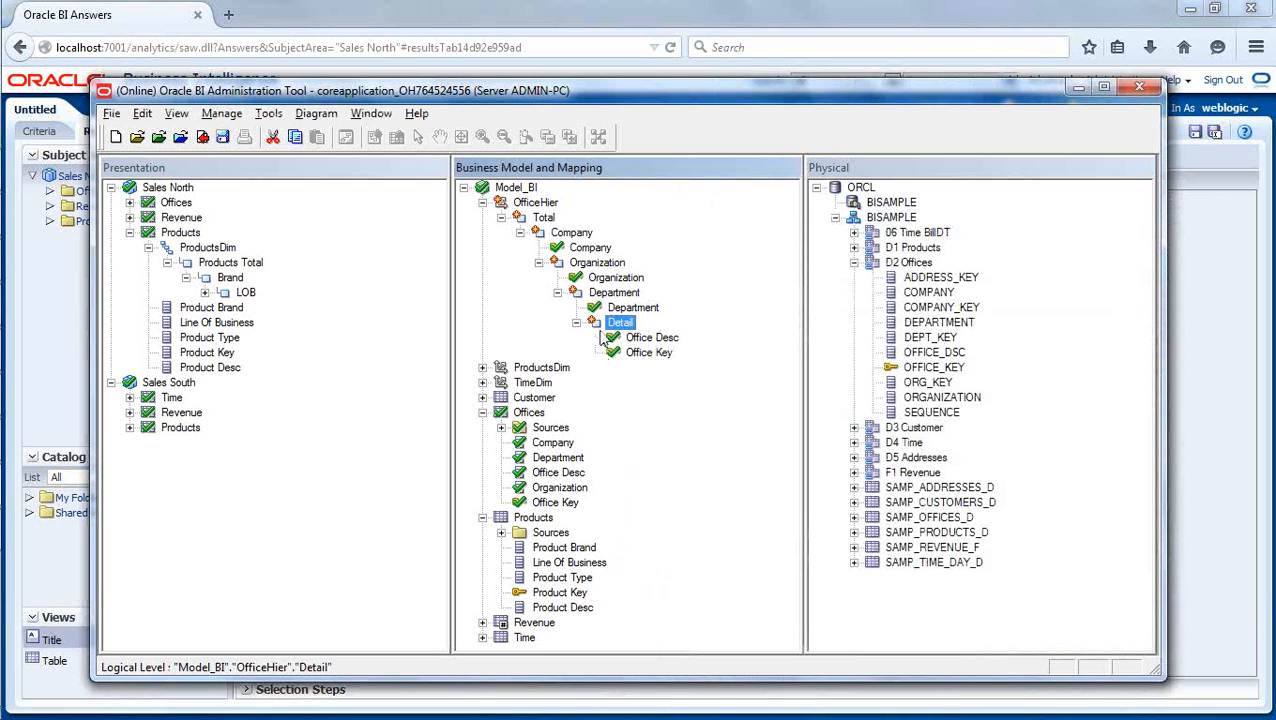
- Check in the repository changes with a global consistency check and close the check results
{"action": "left_click", "coordinate": [202, 137]}
{"action": "left_click", "coordinate": [523, 428]}
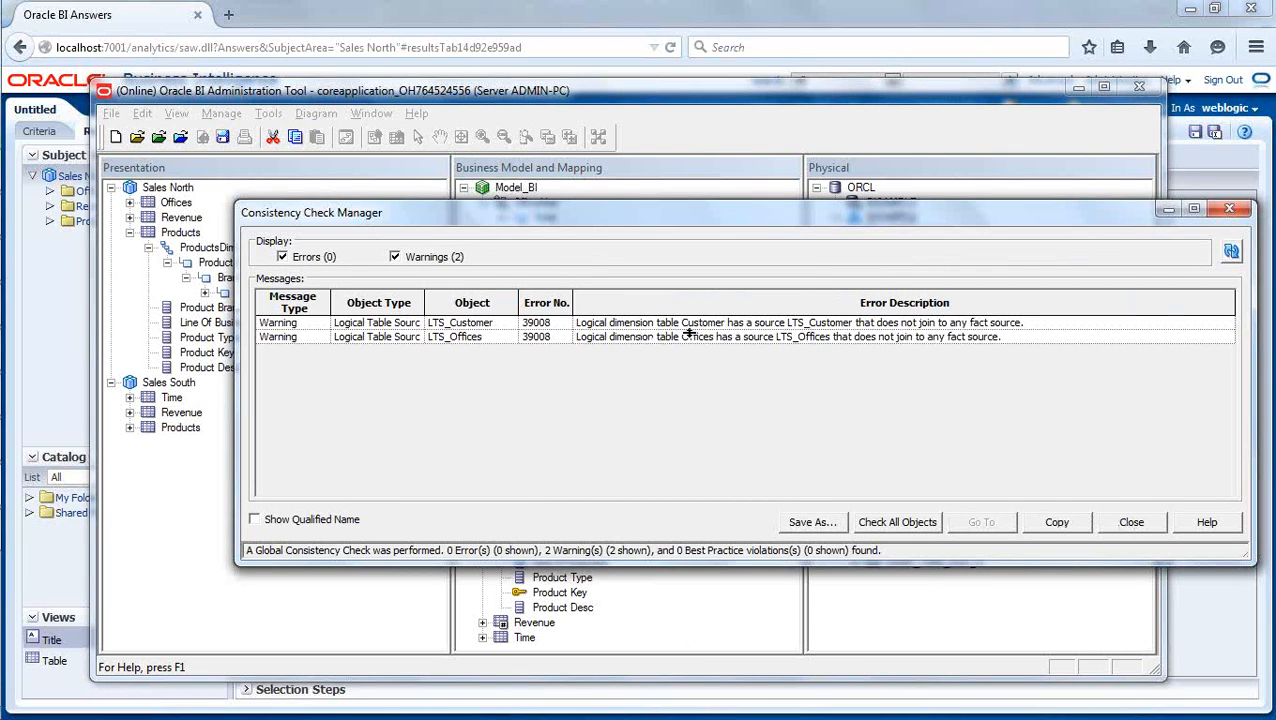
{"action": "left_click", "coordinate": [1131, 522]}
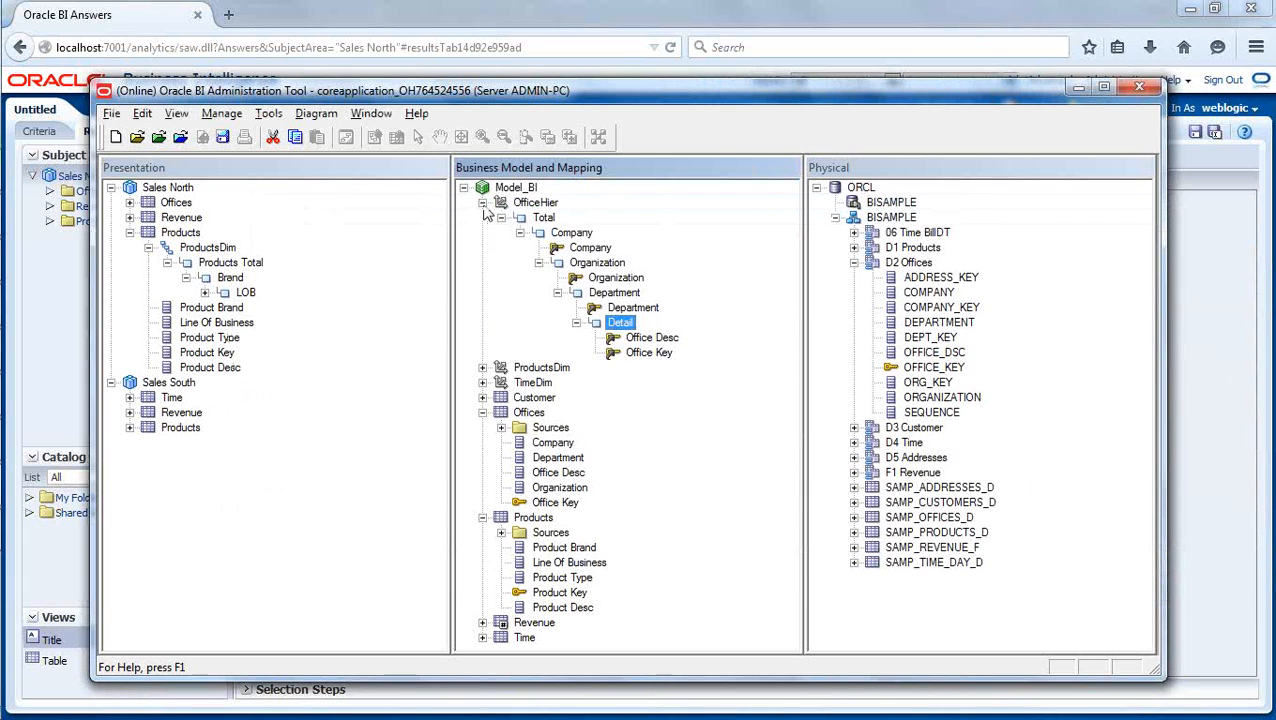
- Collapse Offices, Products and OfficeHier in Model_BI and open the Revenue table's LTS_Revenue logical table source
{"action": "left_click", "coordinate": [482, 412]}
{"action": "left_click", "coordinate": [482, 427]}
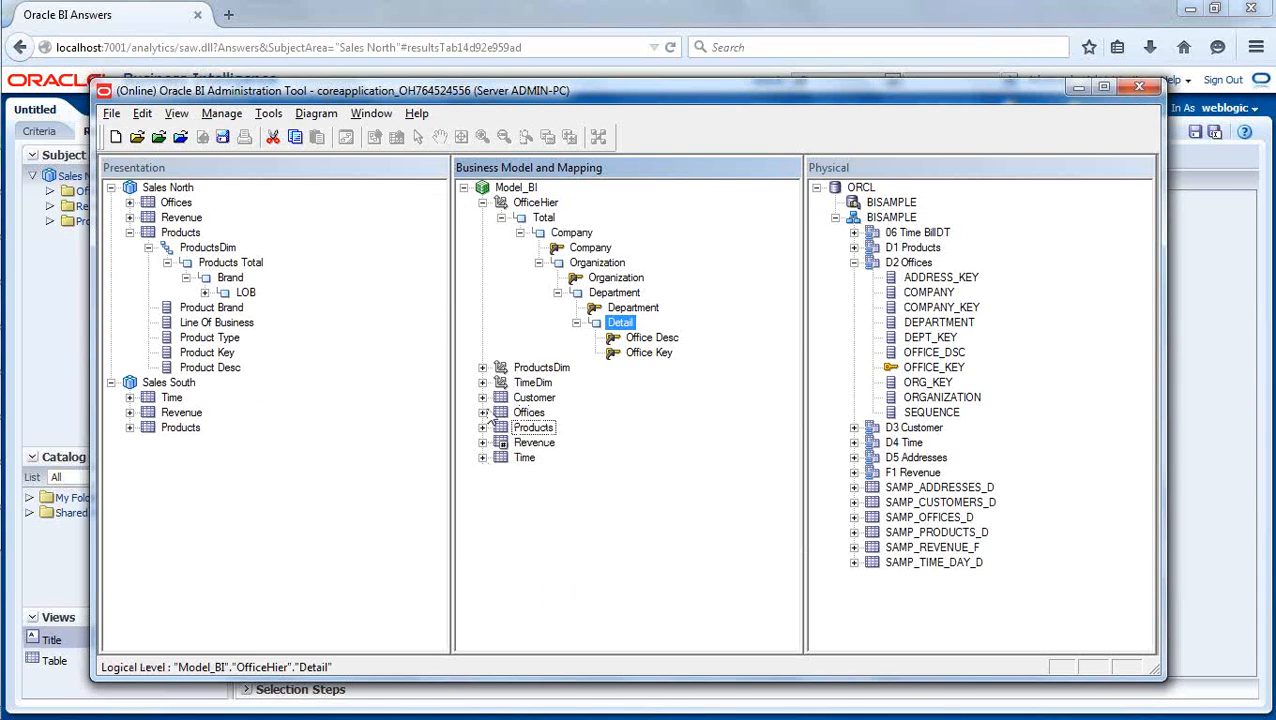
{"action": "left_click", "coordinate": [482, 202]}
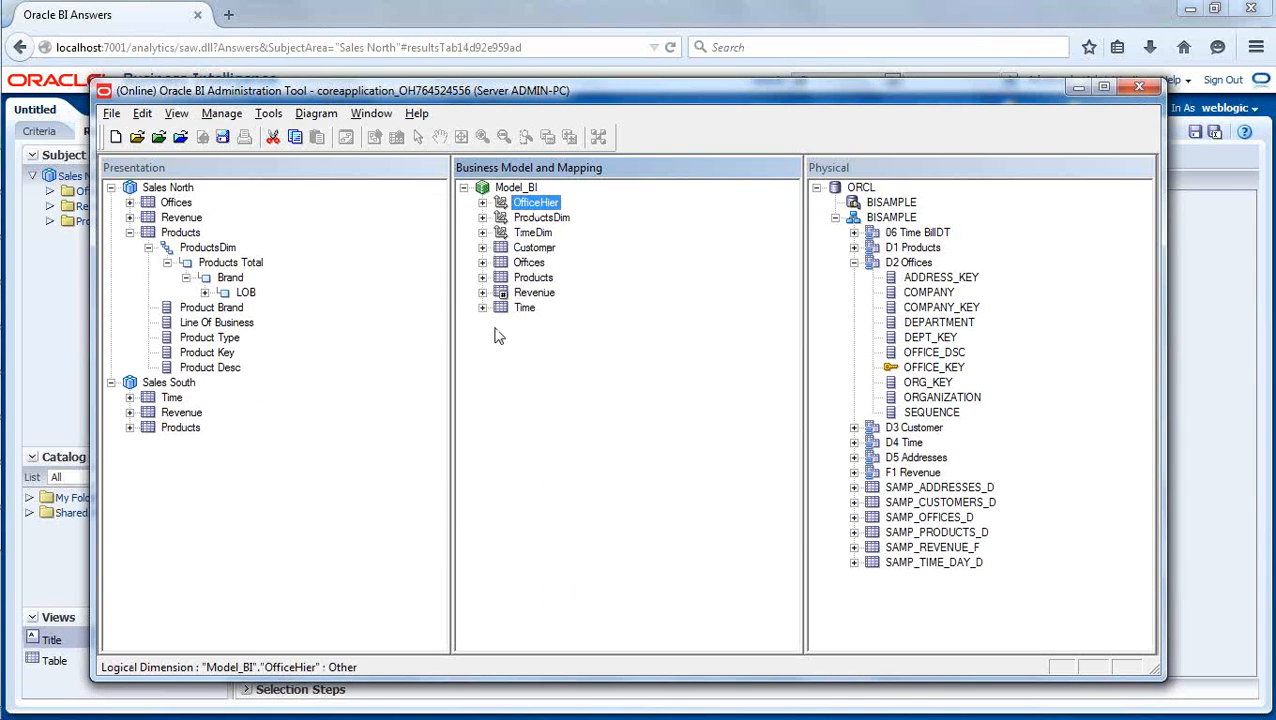
{"action": "left_click", "coordinate": [482, 292]}
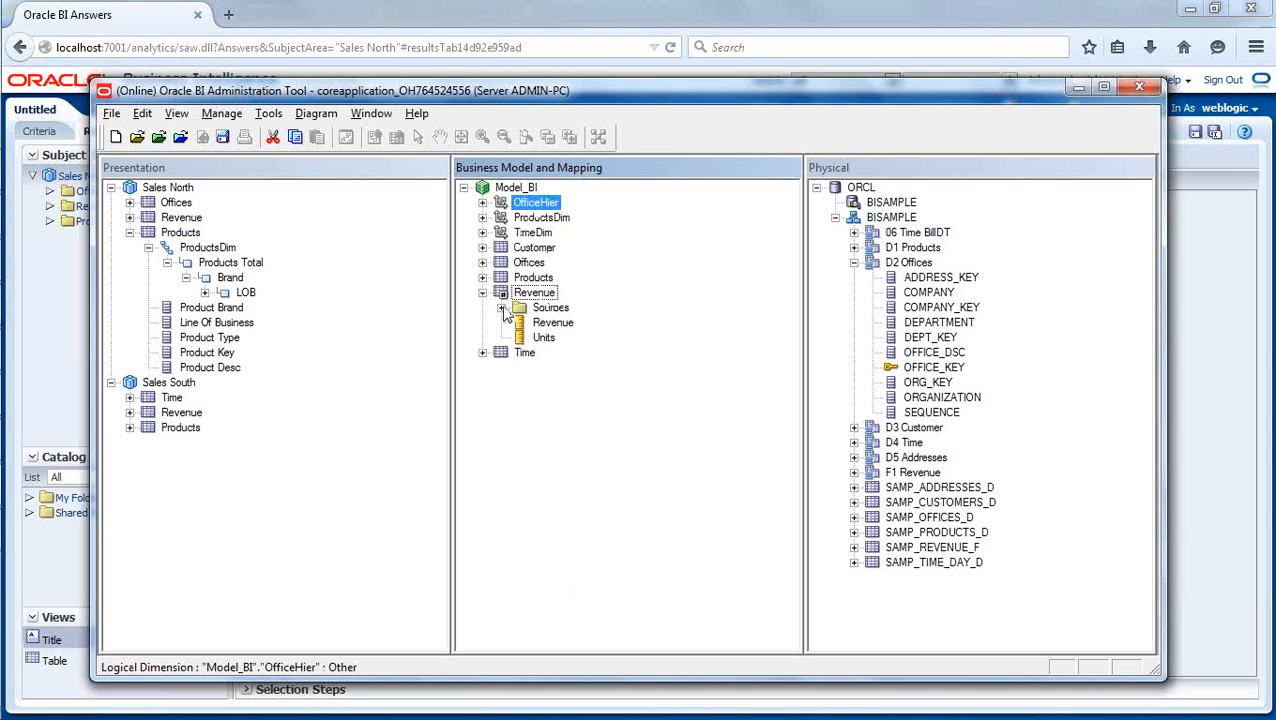
{"action": "left_click", "coordinate": [501, 307]}
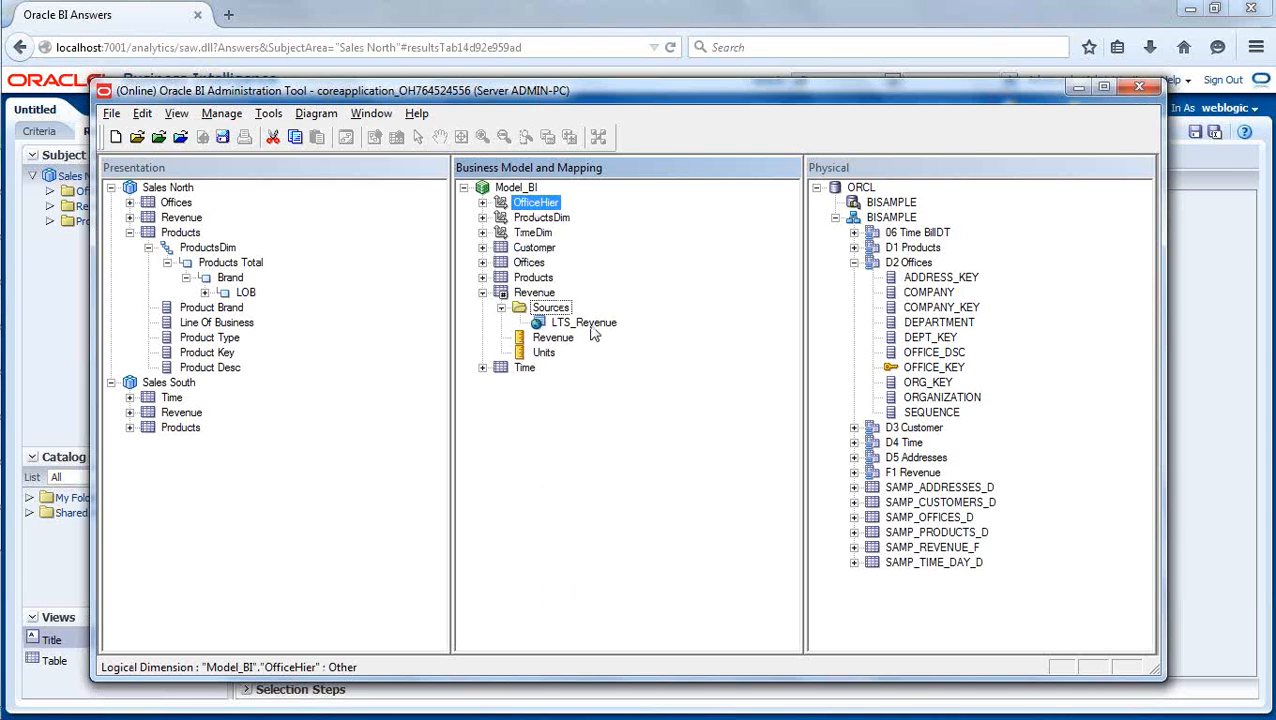
{"action": "left_click", "coordinate": [588, 324]}
{"action": "double_click", "coordinate": [588, 324]}
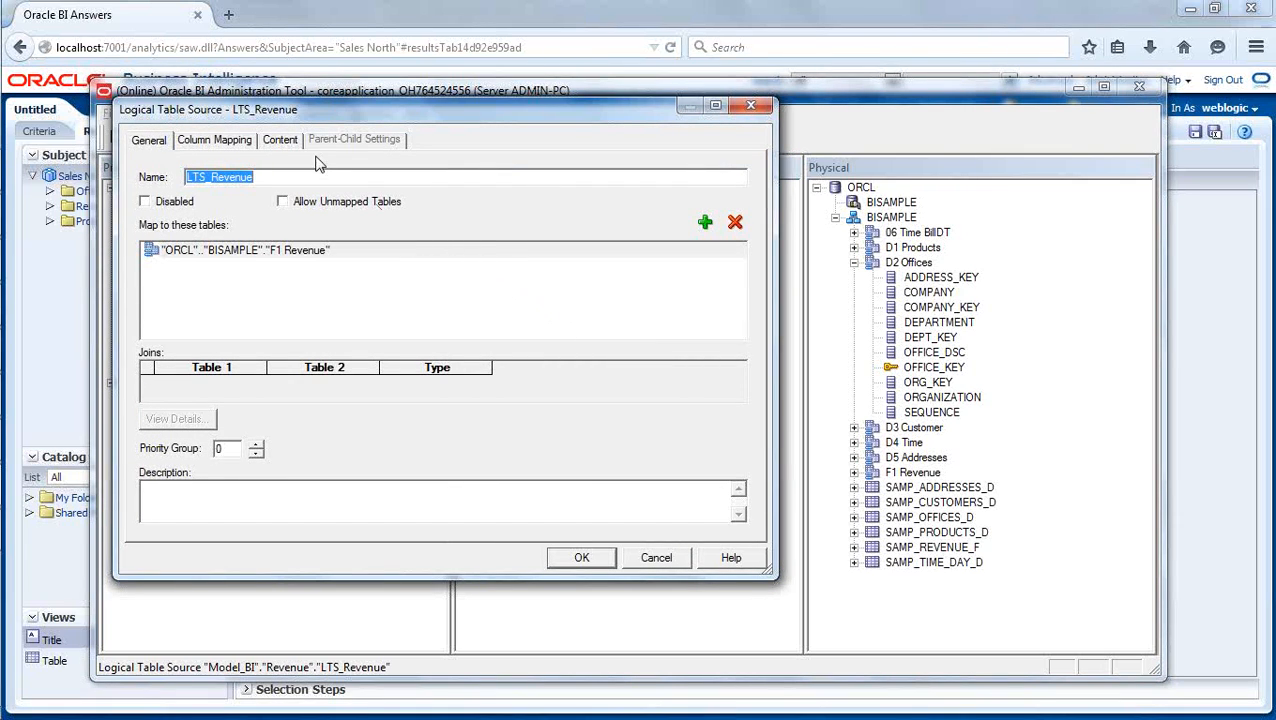
- Set the aggregation content of LTS_Revenue to the Detail logical level for OfficeHier, and collapse the Revenue table
{"action": "left_click", "coordinate": [288, 142]}
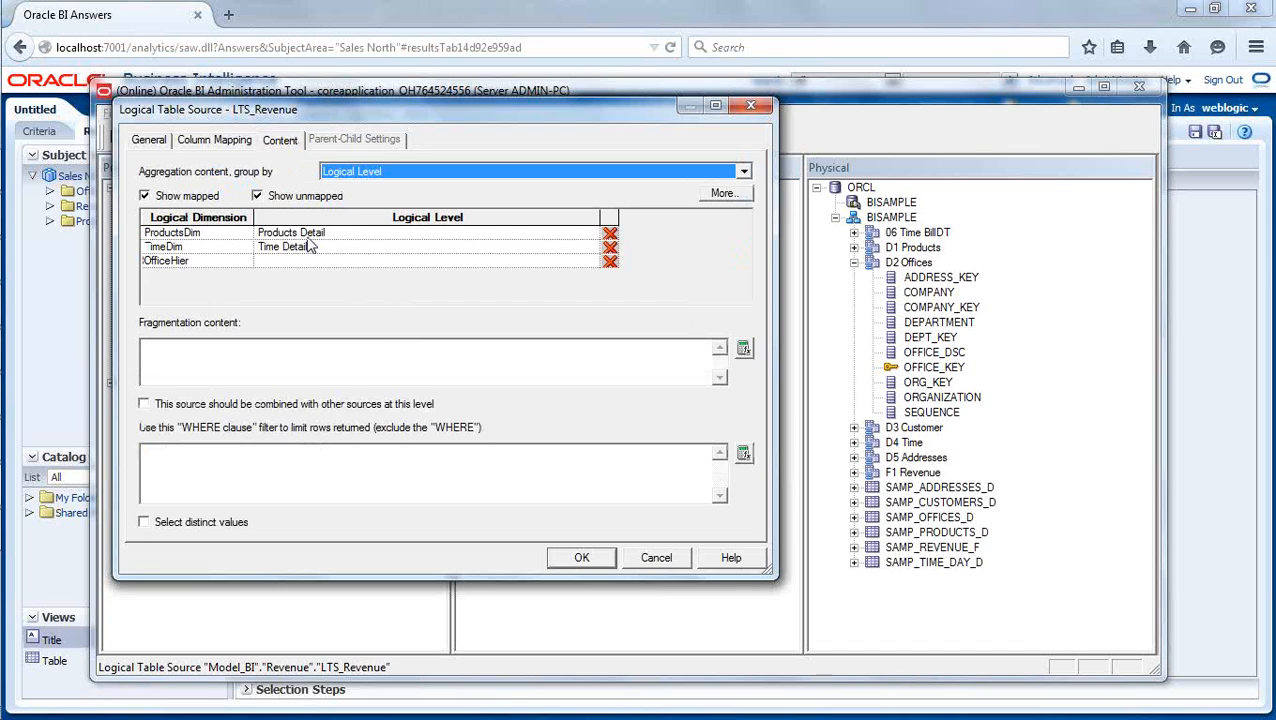
{"action": "left_click", "coordinate": [400, 261]}
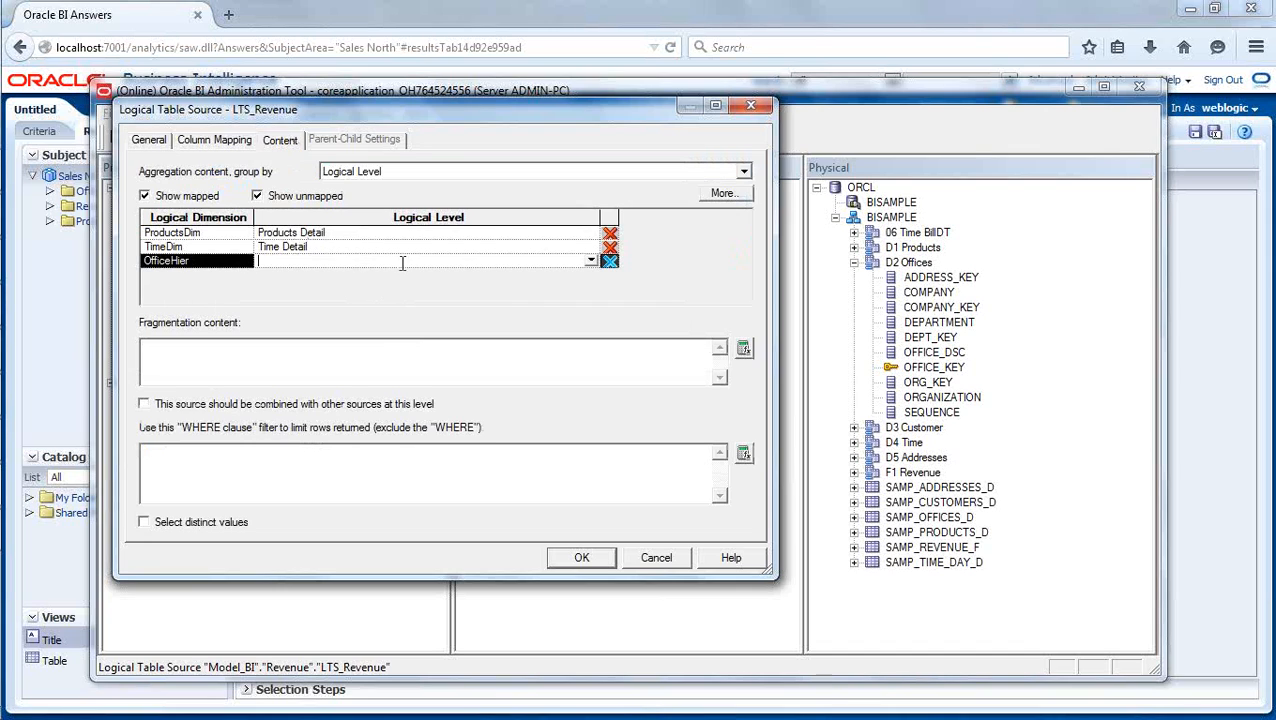
{"action": "left_click", "coordinate": [591, 261]}
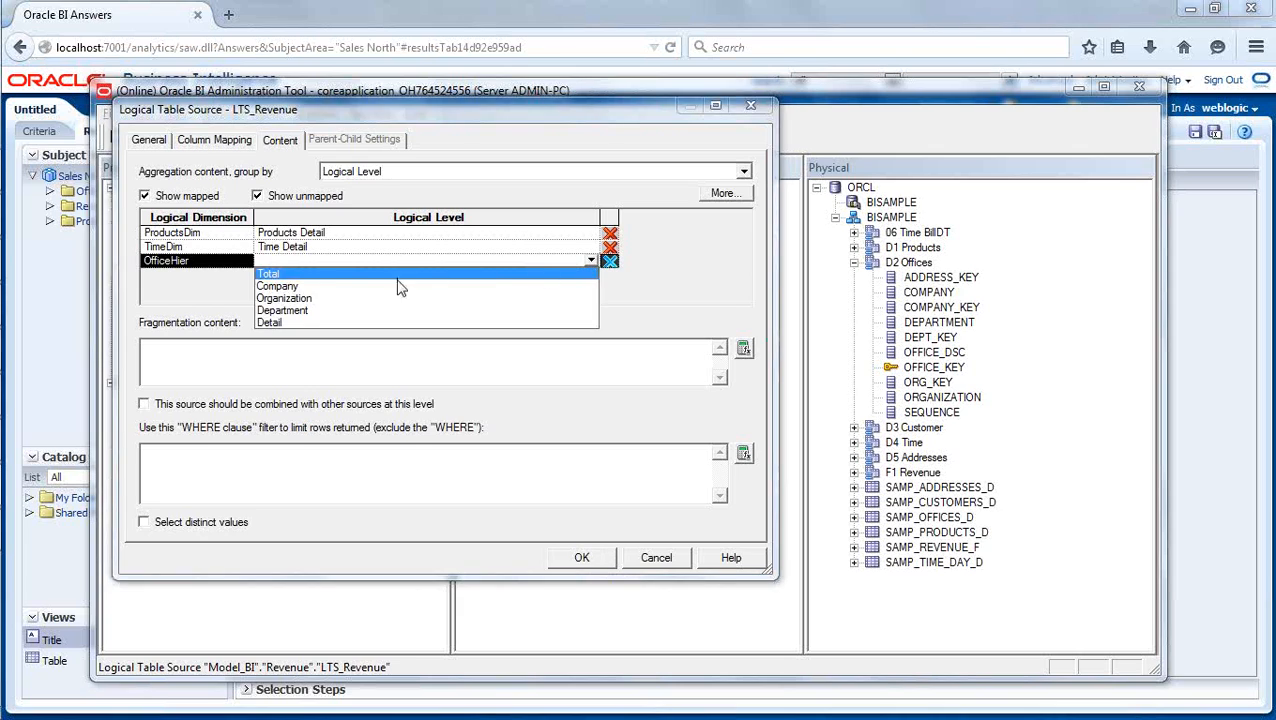
{"action": "left_click", "coordinate": [285, 323]}
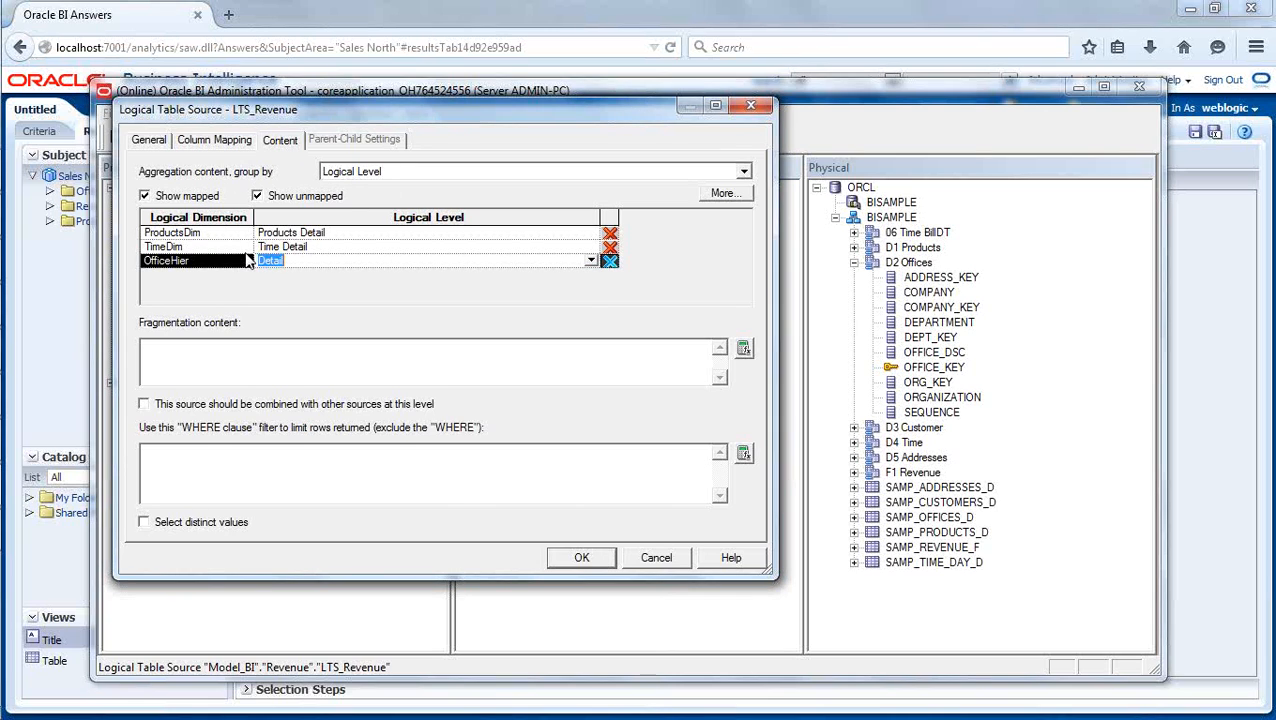
{"action": "left_click", "coordinate": [342, 246]}
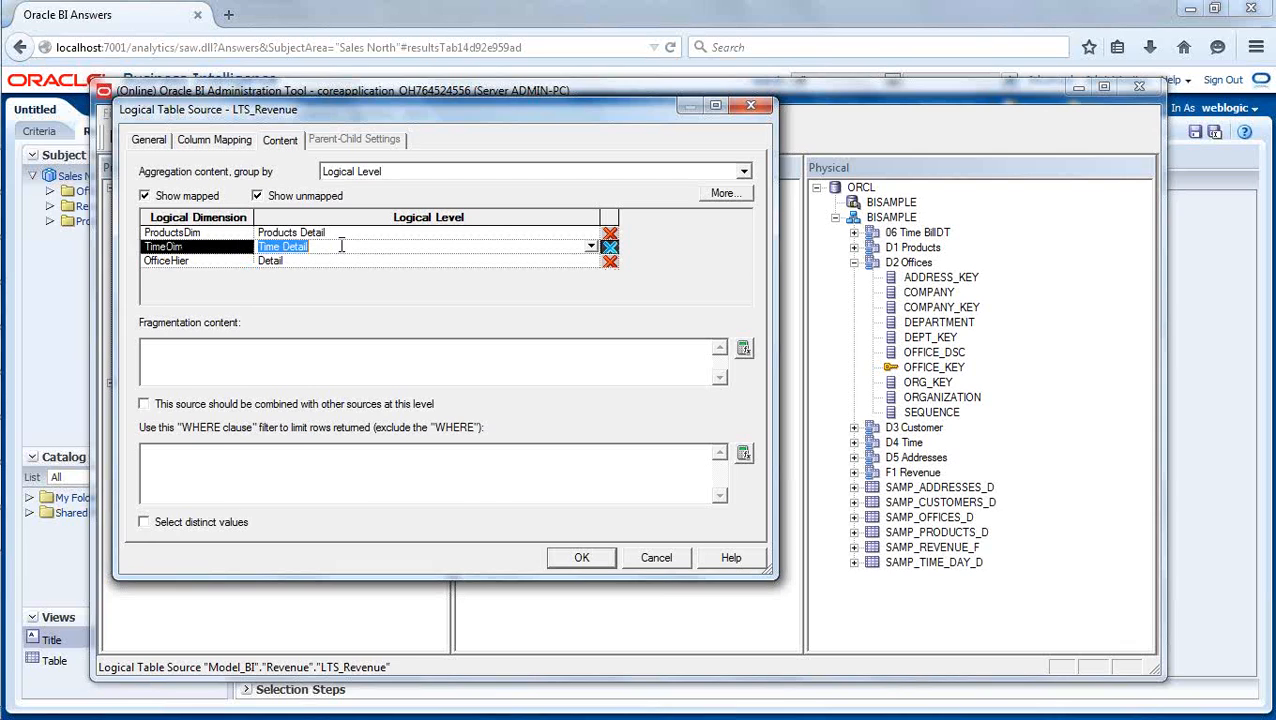
{"action": "left_click", "coordinate": [320, 262]}
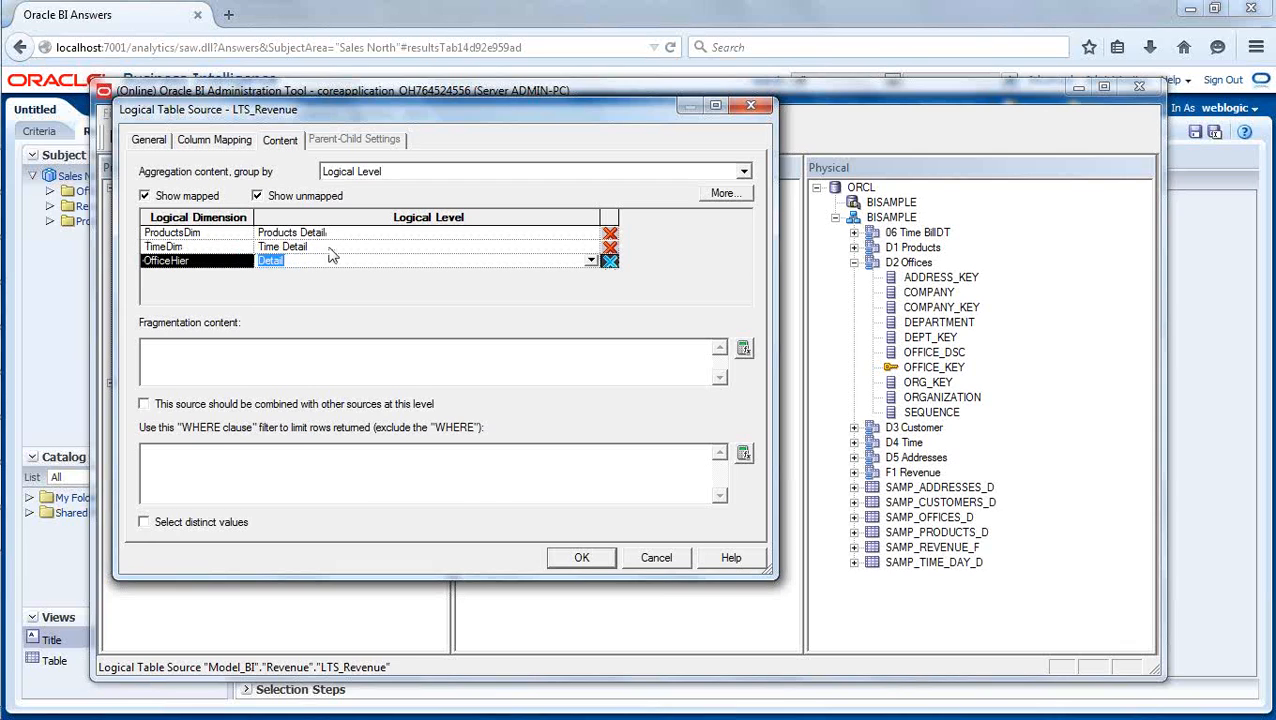
{"action": "left_click", "coordinate": [582, 559]}
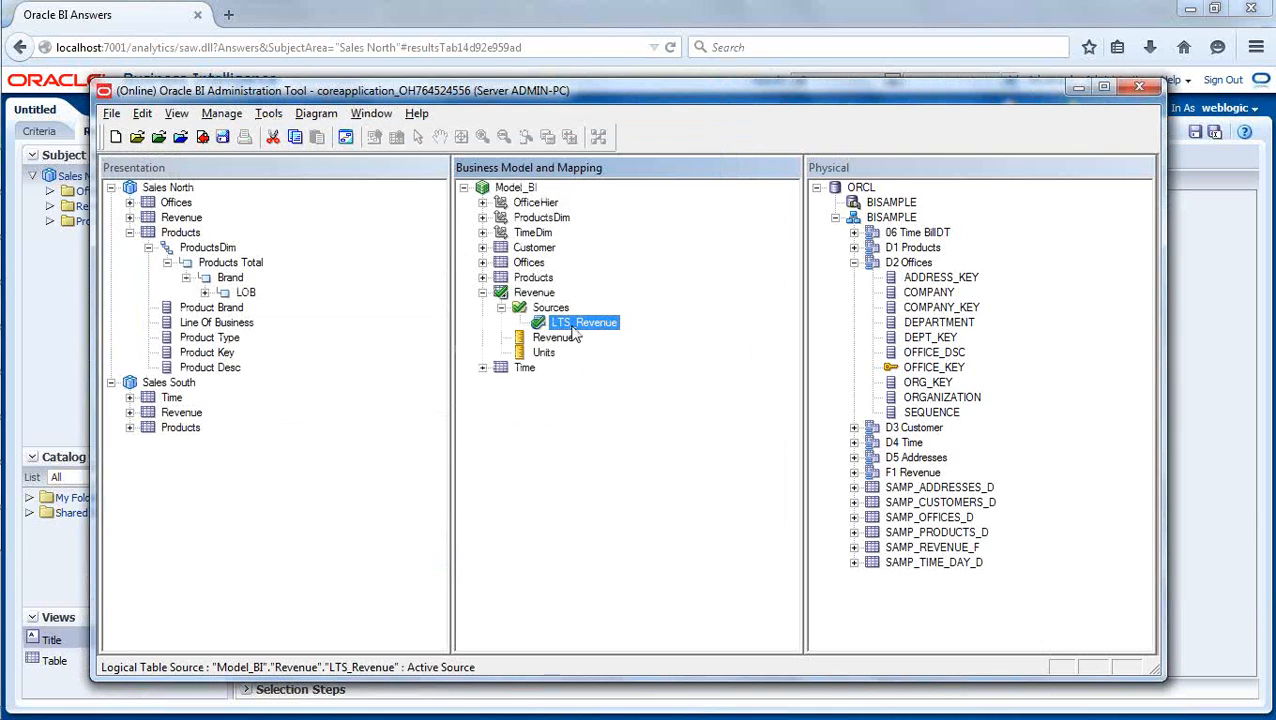
{"action": "left_click", "coordinate": [482, 292]}
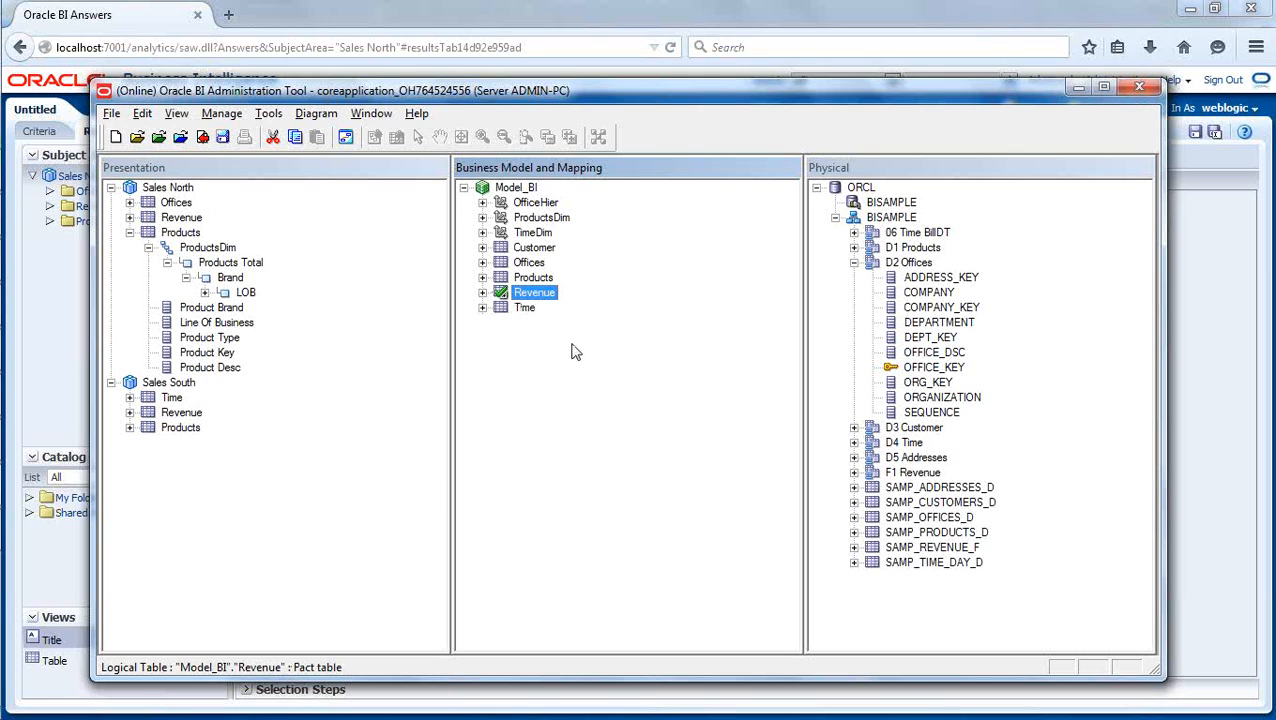
- Check in the LTS_Revenue mapping changes with a global consistency check and close the check results
{"action": "left_click", "coordinate": [202, 137]}
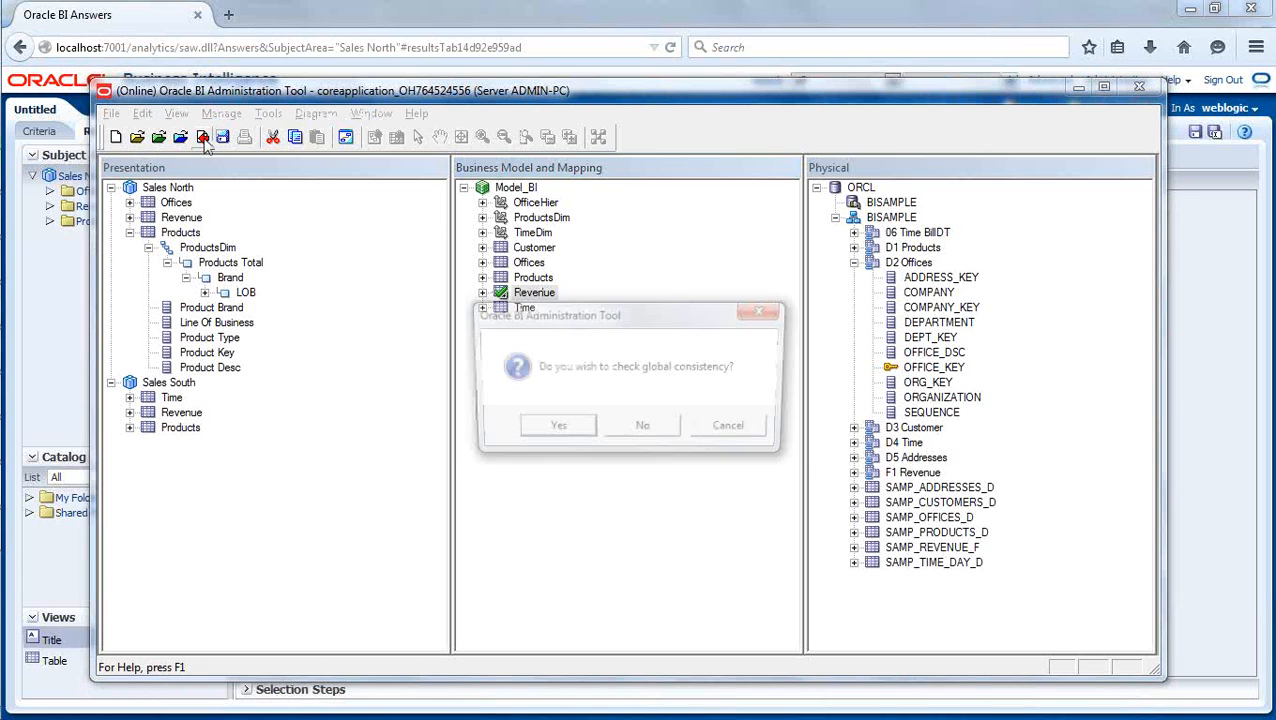
{"action": "left_click", "coordinate": [556, 429]}
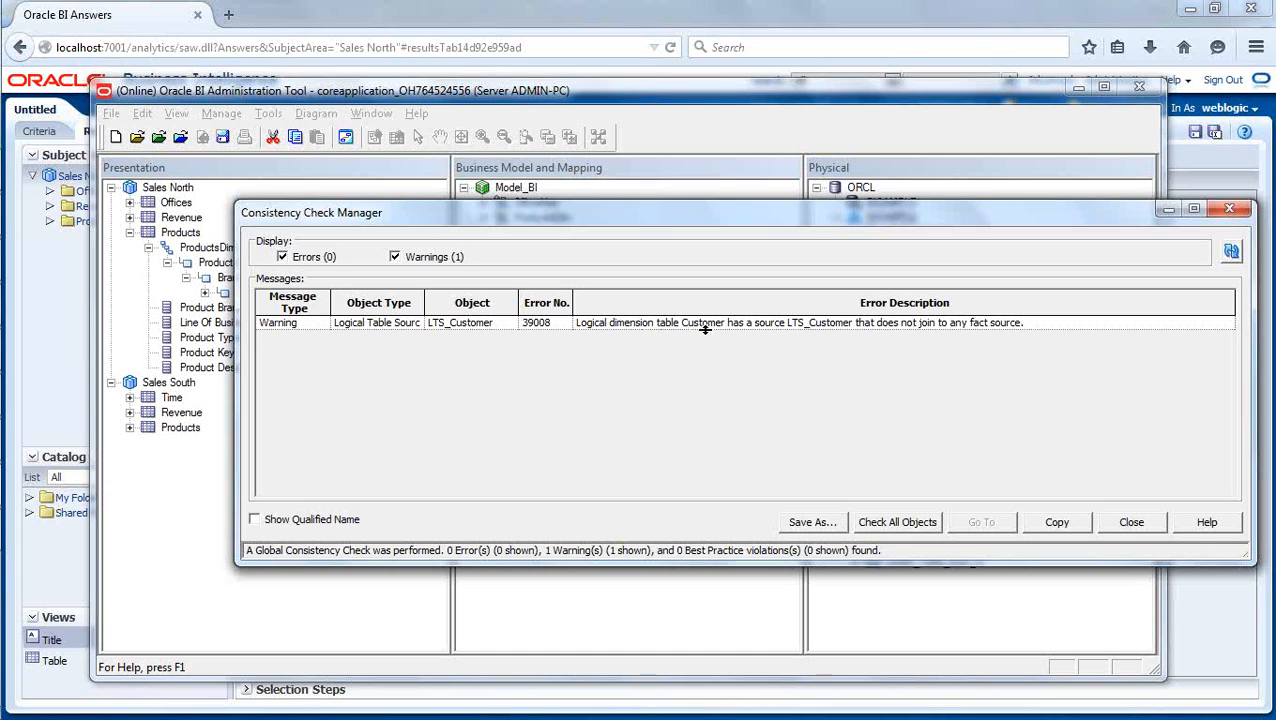
{"action": "left_click_drag", "start_coordinate": [638, 209], "coordinate": [643, 332]}
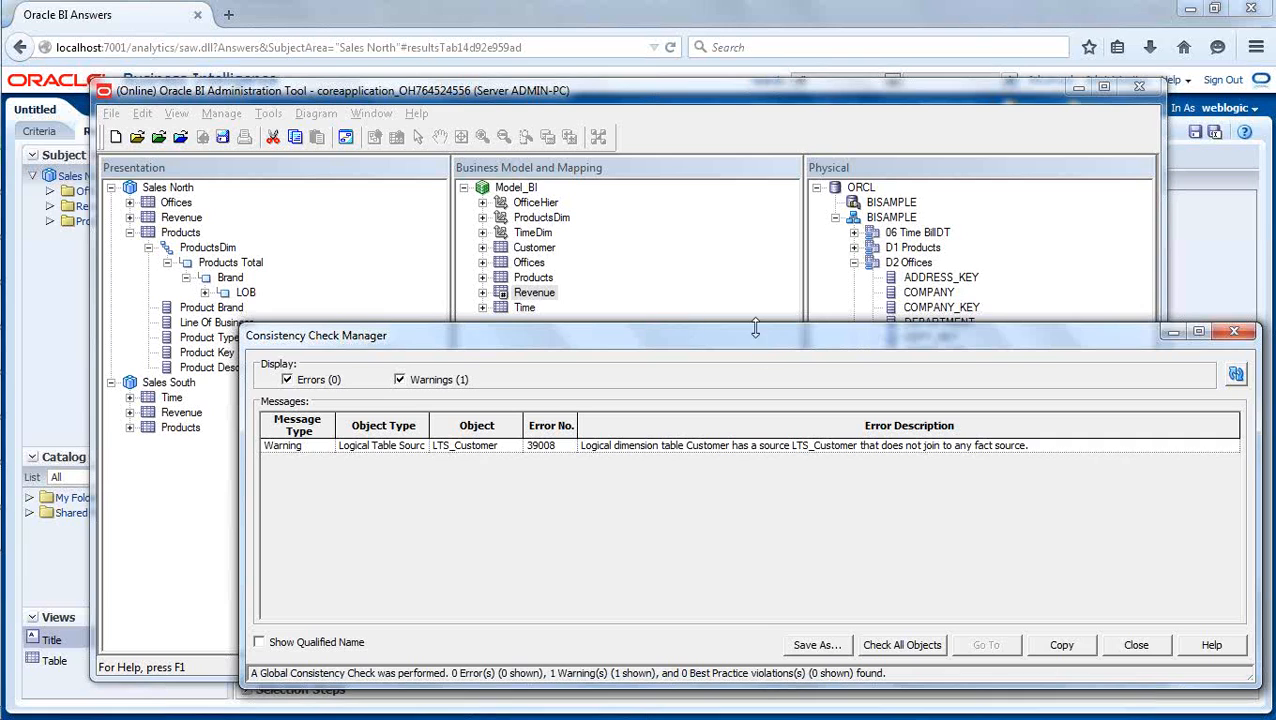
{"action": "left_click", "coordinate": [1136, 646]}
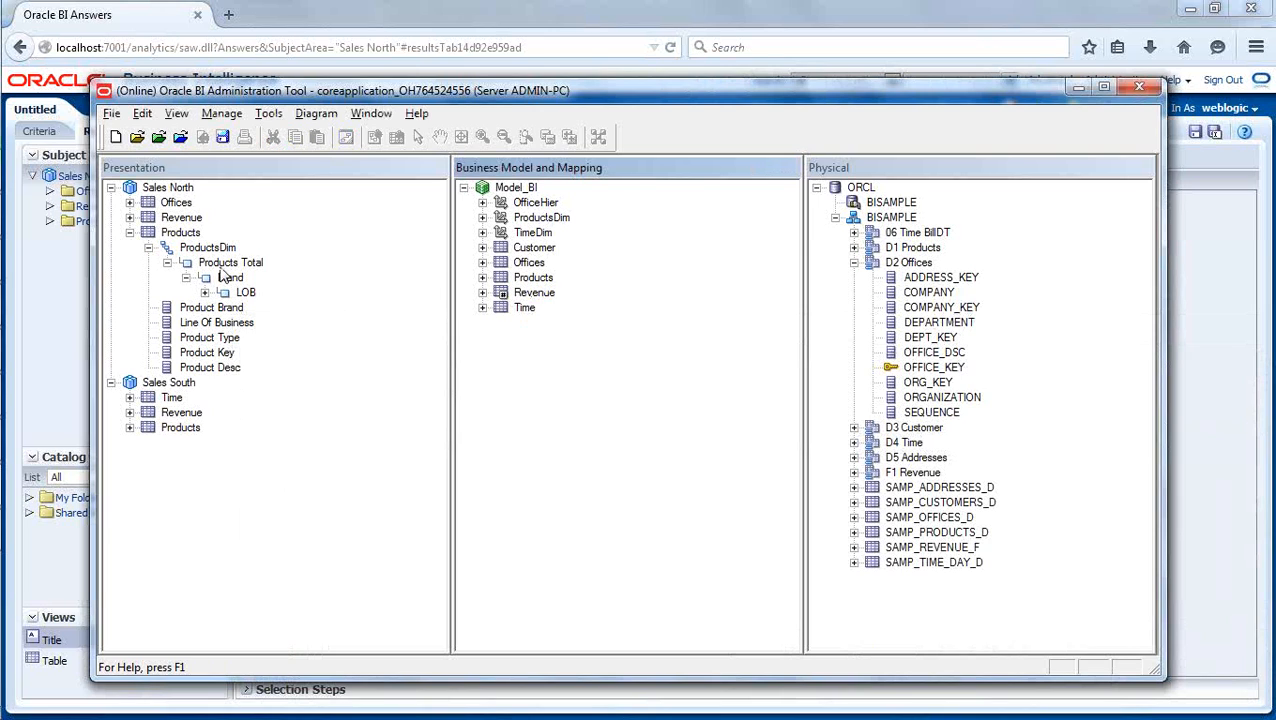
- Add the OfficeHier dimension to the Offices presentation table in Sales North and check in the change with a global consistency check
{"action": "left_click", "coordinate": [130, 232]}
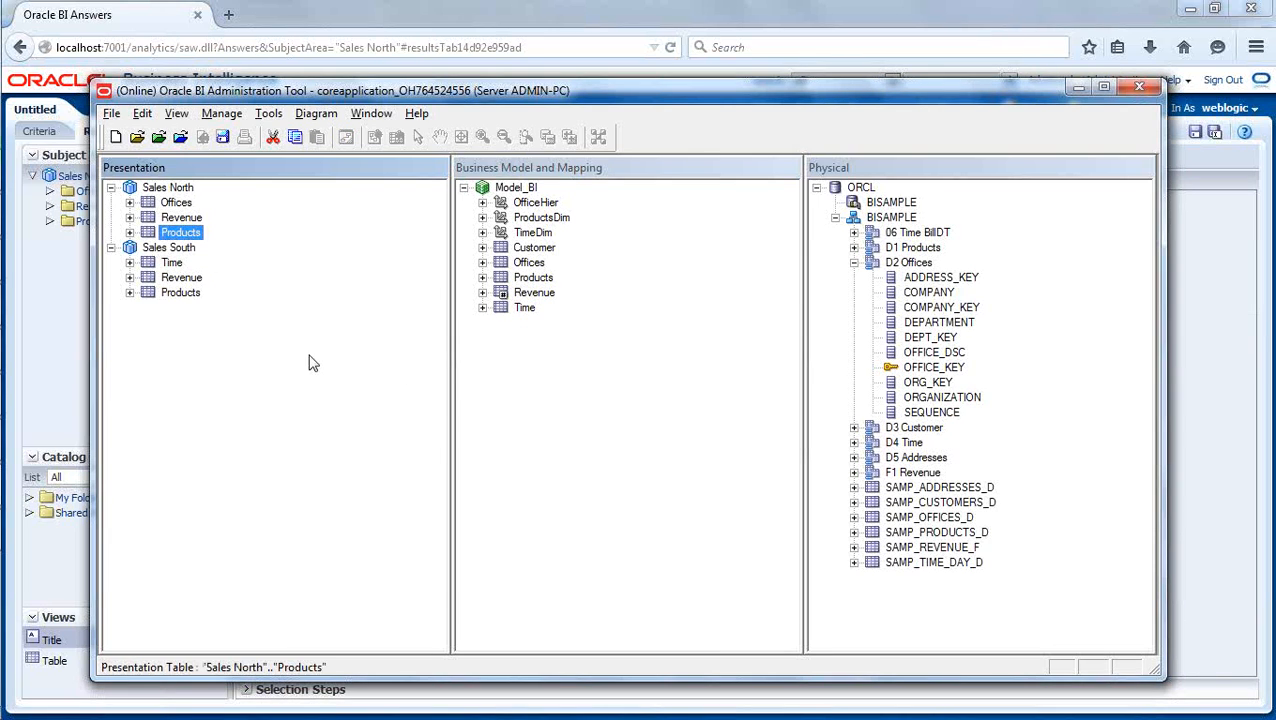
{"action": "left_click_drag", "start_coordinate": [527, 204], "coordinate": [185, 202]}
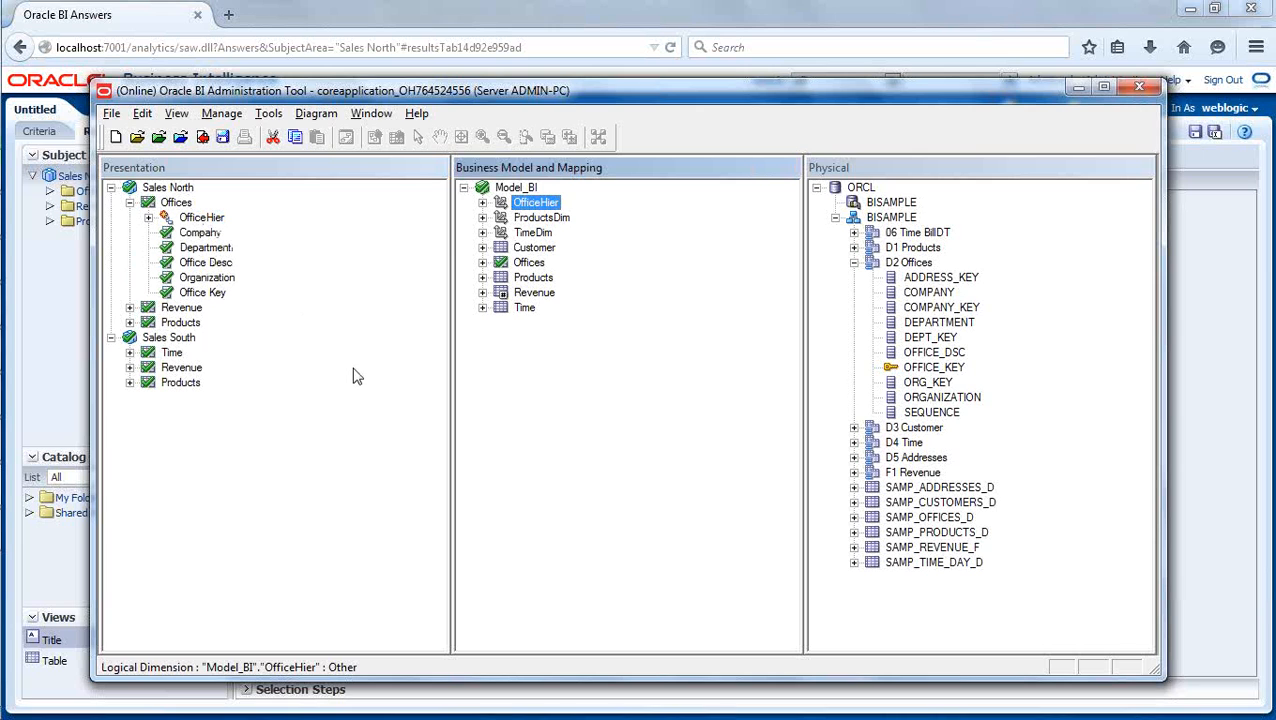
{"action": "left_click", "coordinate": [661, 410]}
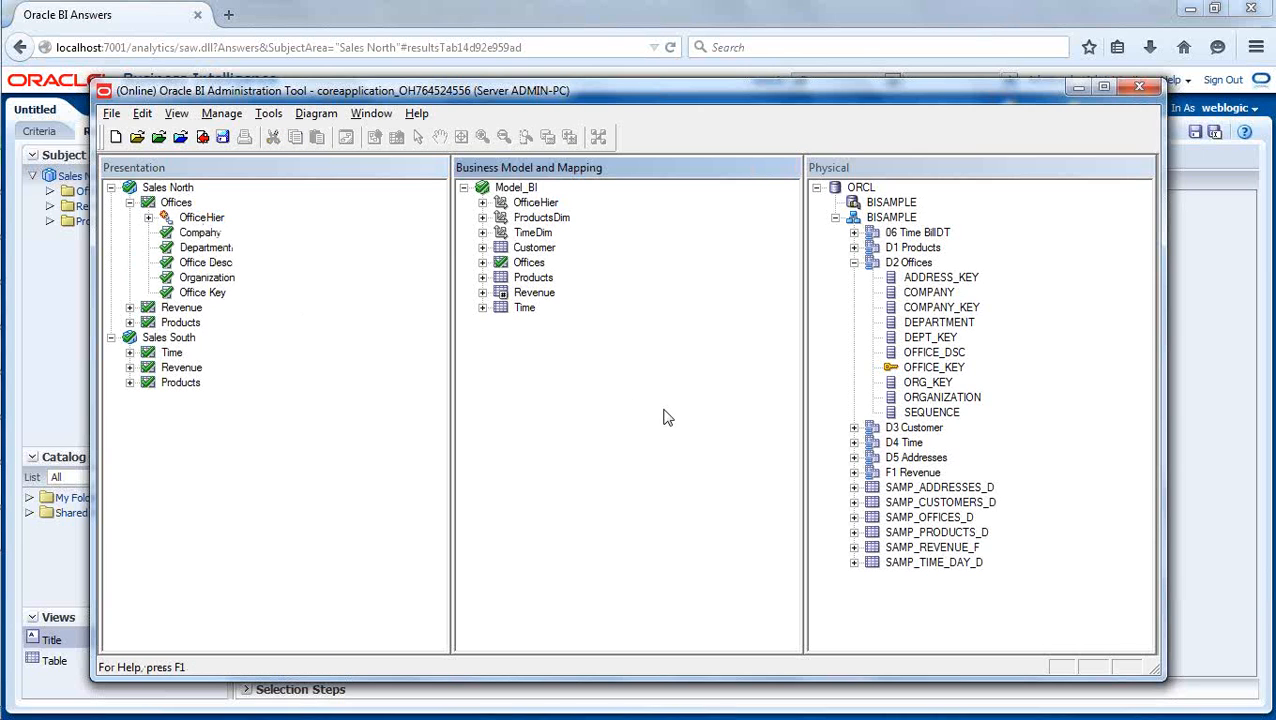
{"action": "left_click", "coordinate": [202, 137]}
{"action": "left_click", "coordinate": [553, 430]}
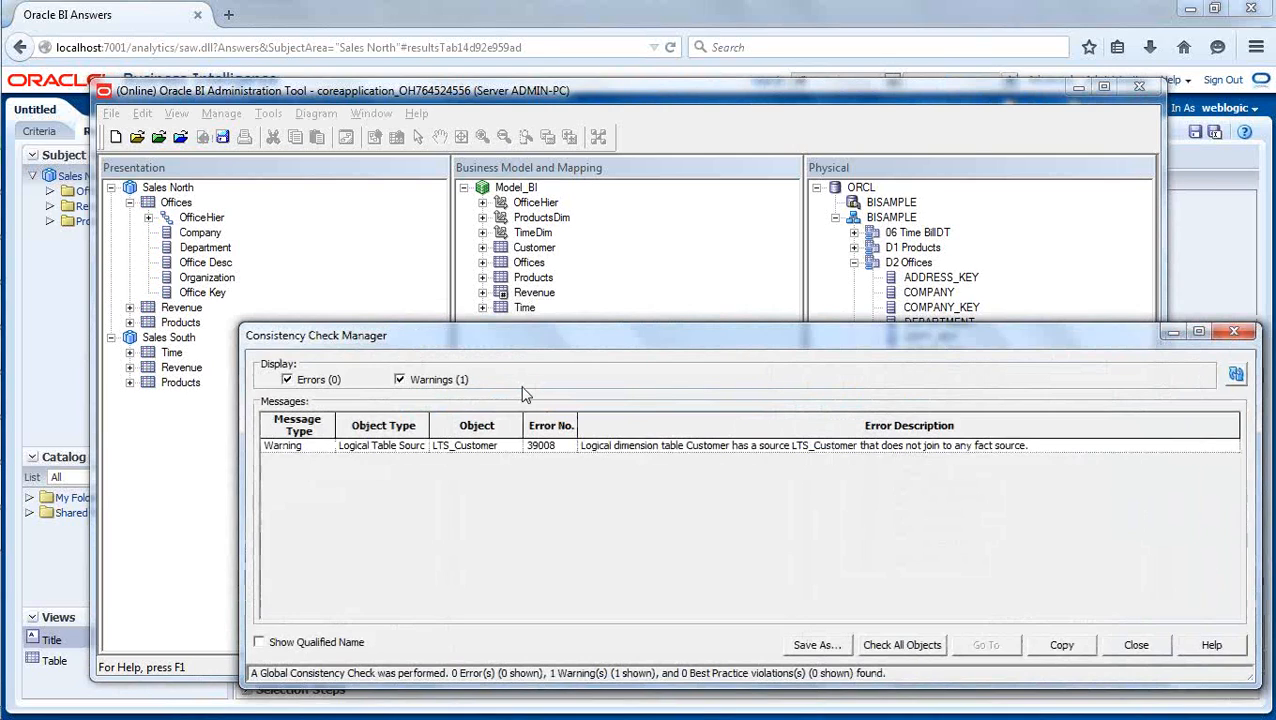
{"action": "left_click", "coordinate": [1136, 645]}
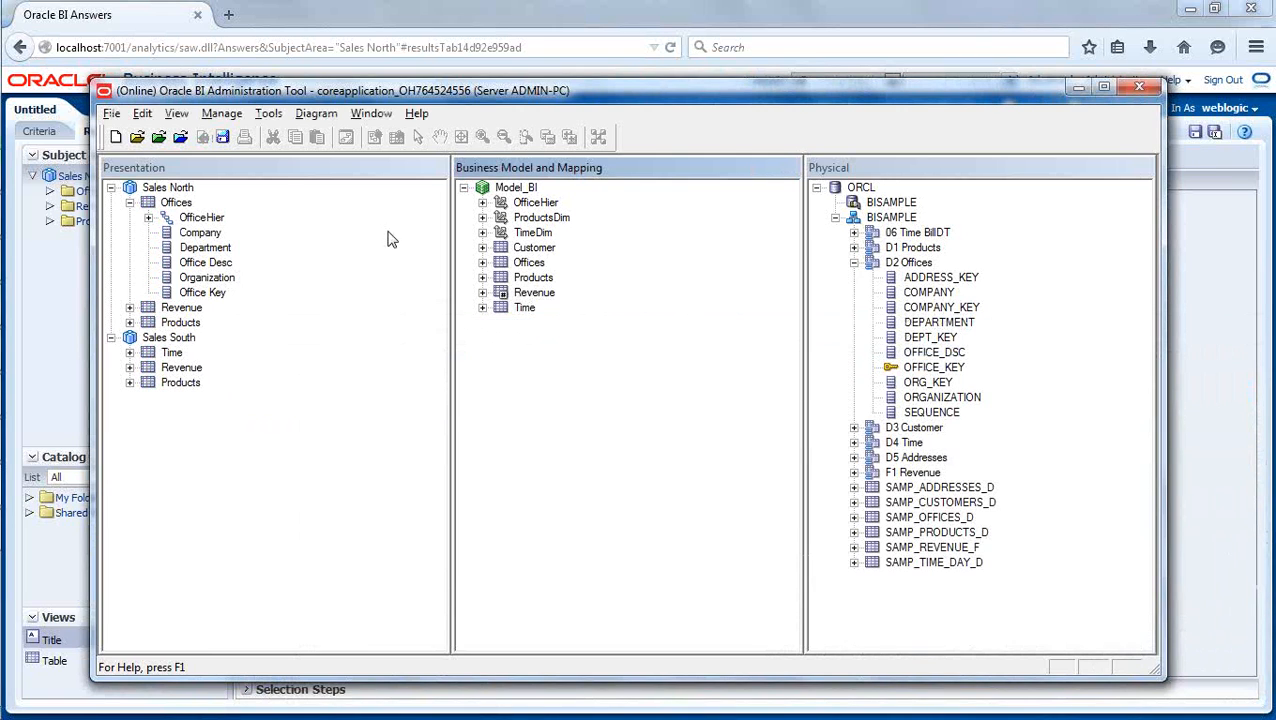
- Switch to Oracle BI Answers in the browser and look through the contents of the Offices folder in Sales North
{"action": "left_click", "coordinate": [337, 14]}
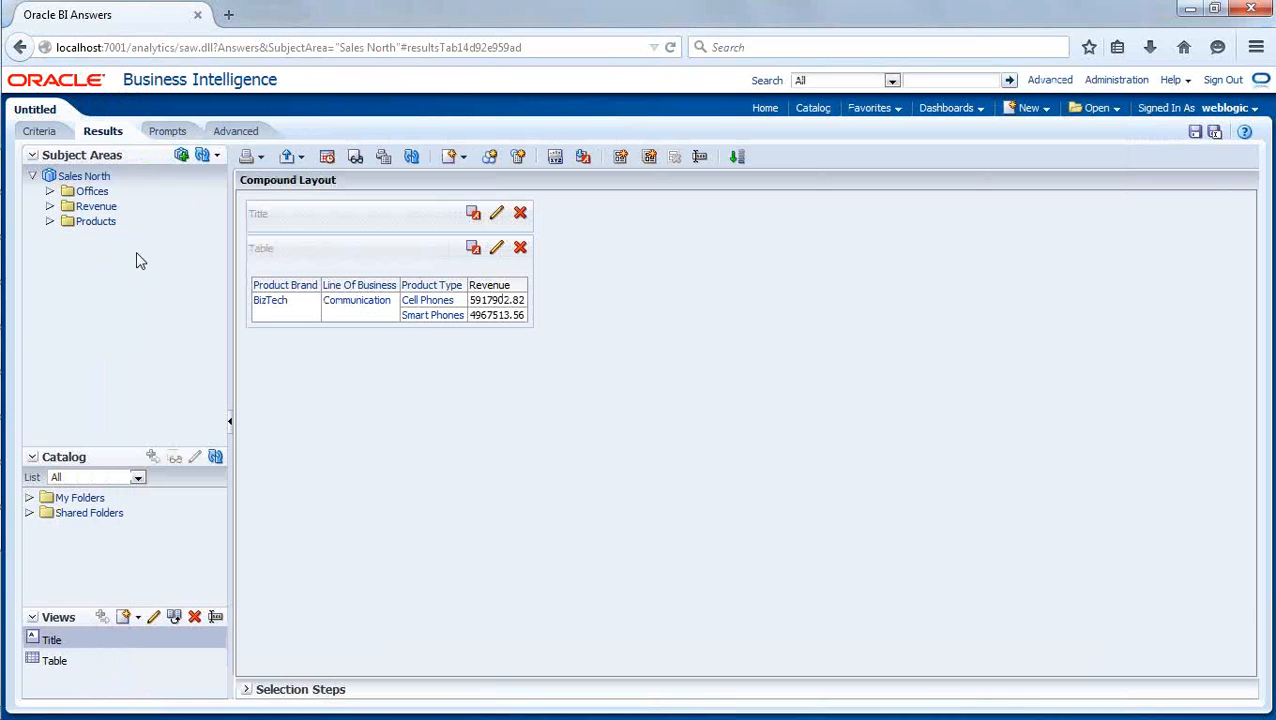
{"action": "key", "text": "alt+Tab"}
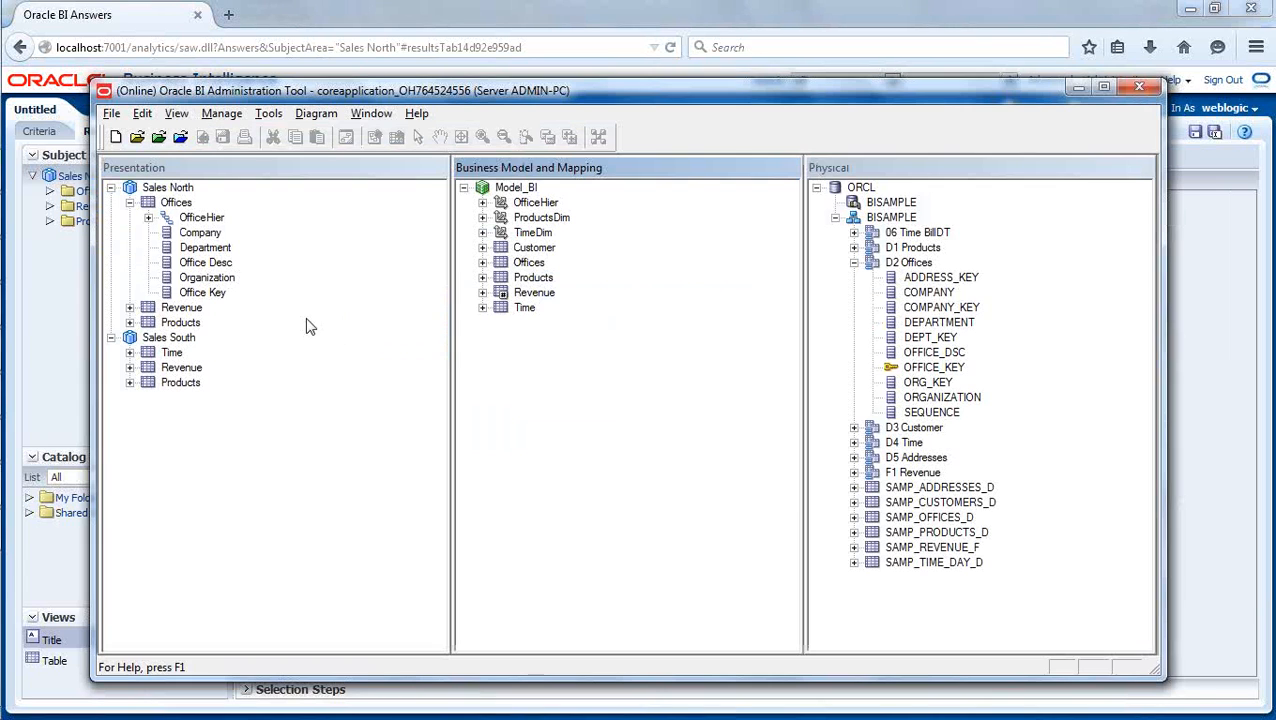
{"action": "key", "text": "alt+Tab"}
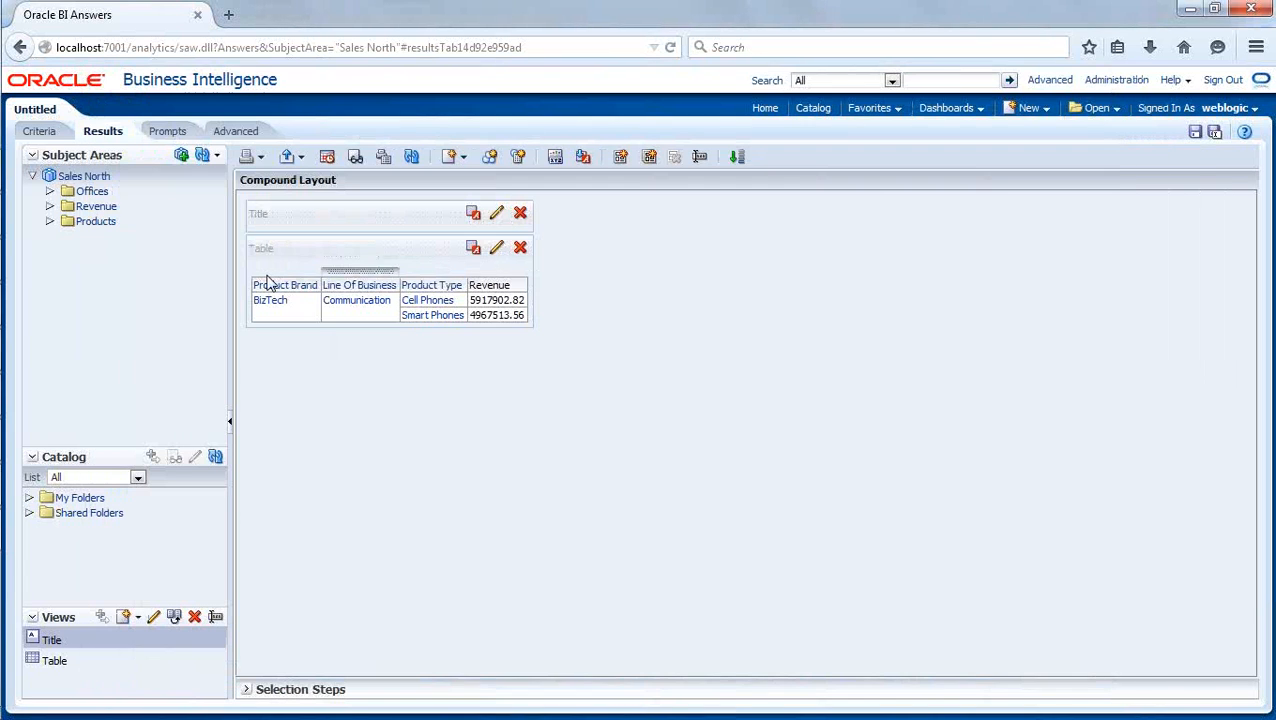
{"action": "left_click", "coordinate": [50, 191]}
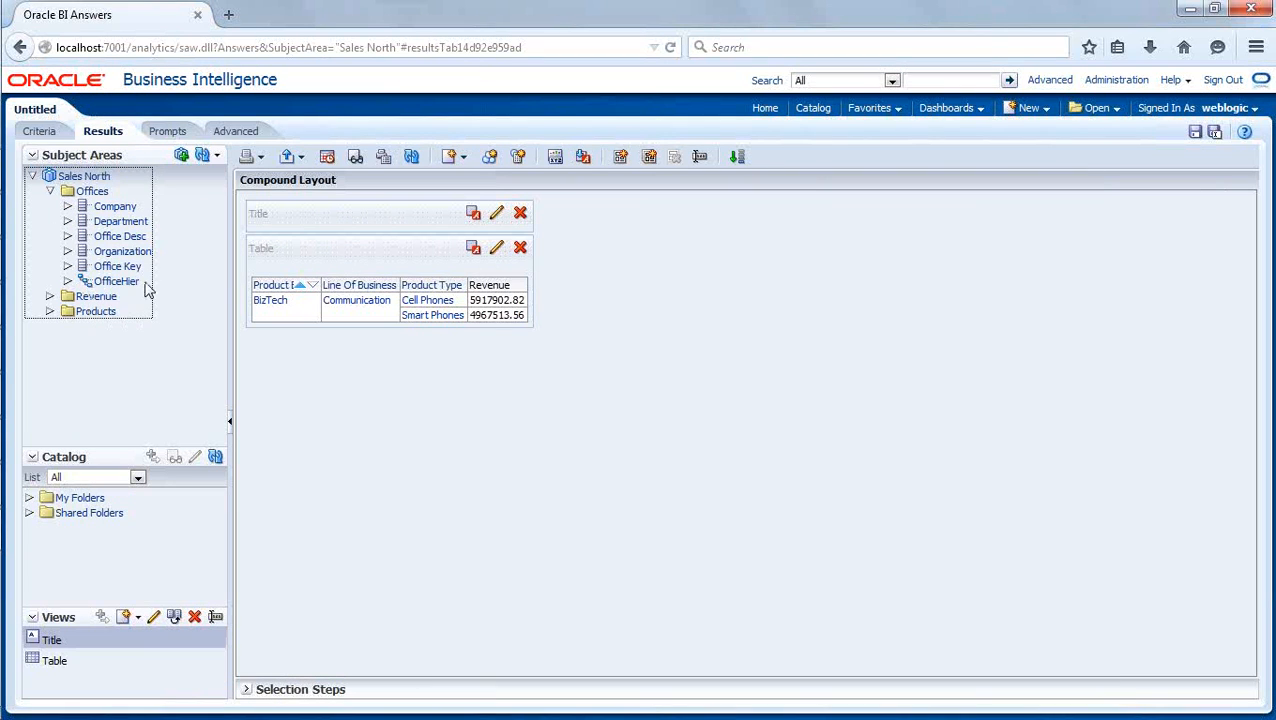
{"action": "left_click", "coordinate": [50, 192]}
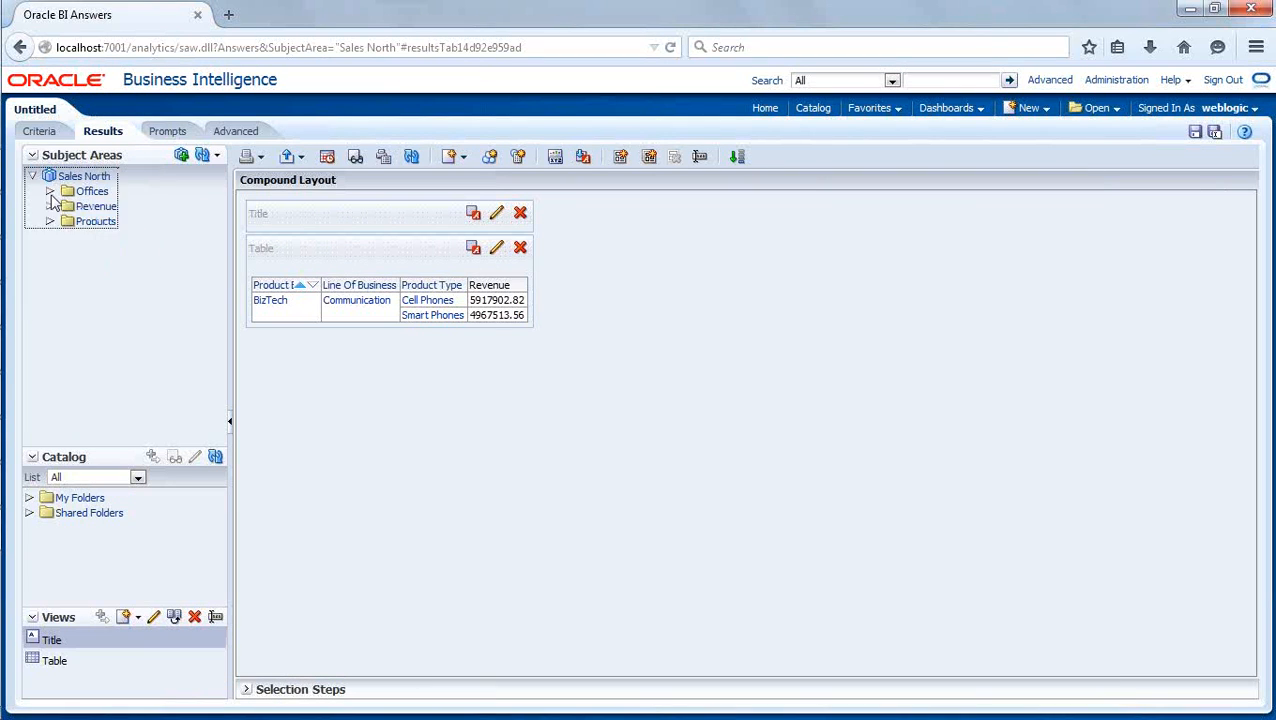
- Reload the server metadata and refresh the display of the subject areas
{"action": "left_click", "coordinate": [216, 156]}
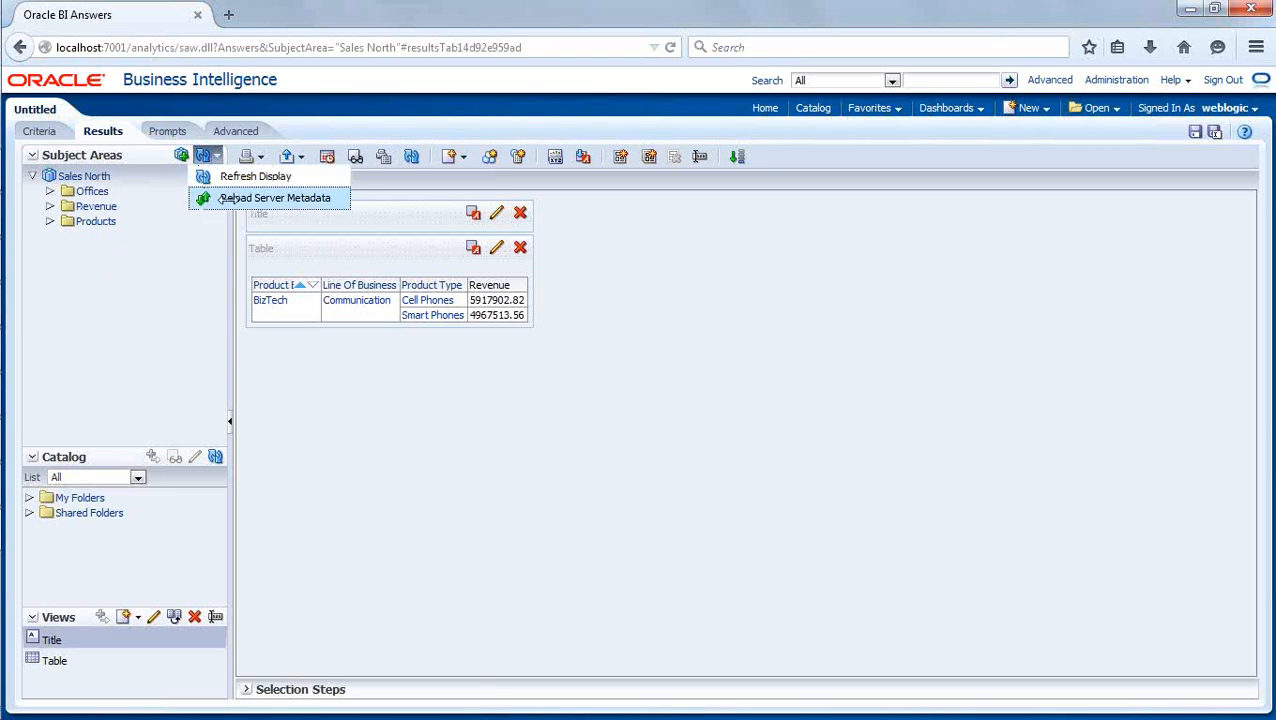
{"action": "left_click", "coordinate": [222, 198]}
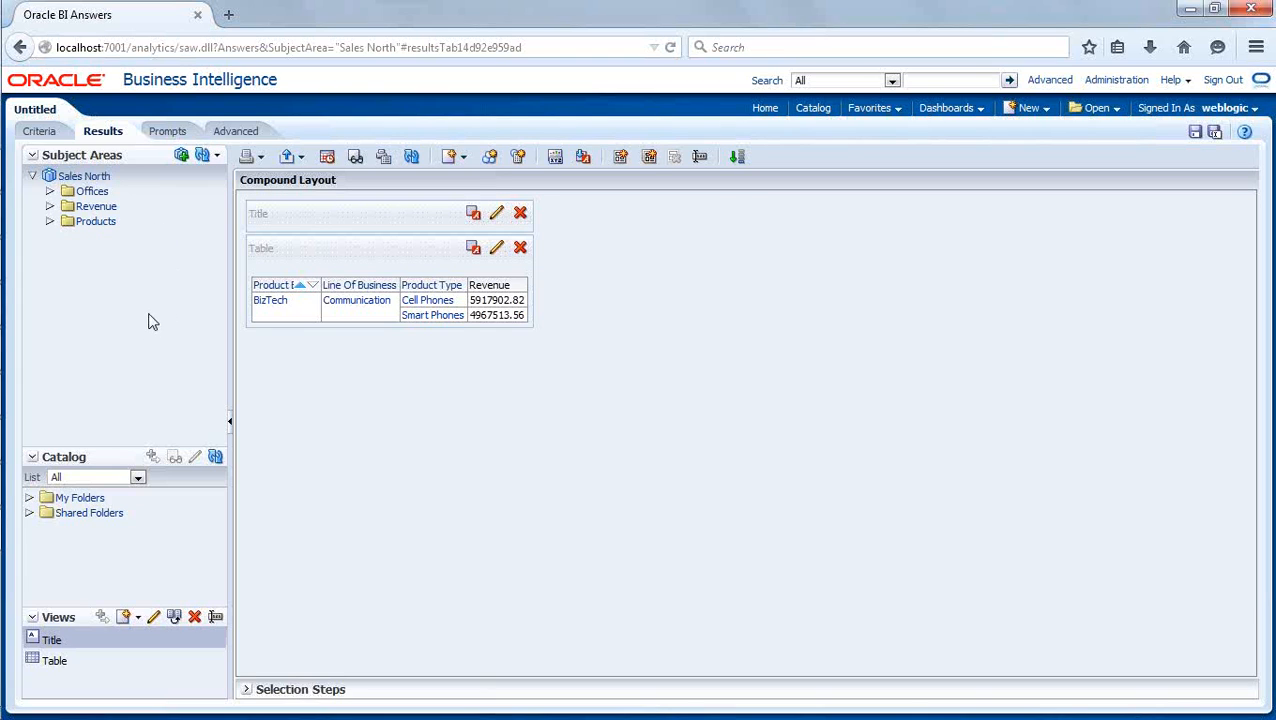
{"action": "left_click", "coordinate": [217, 158]}
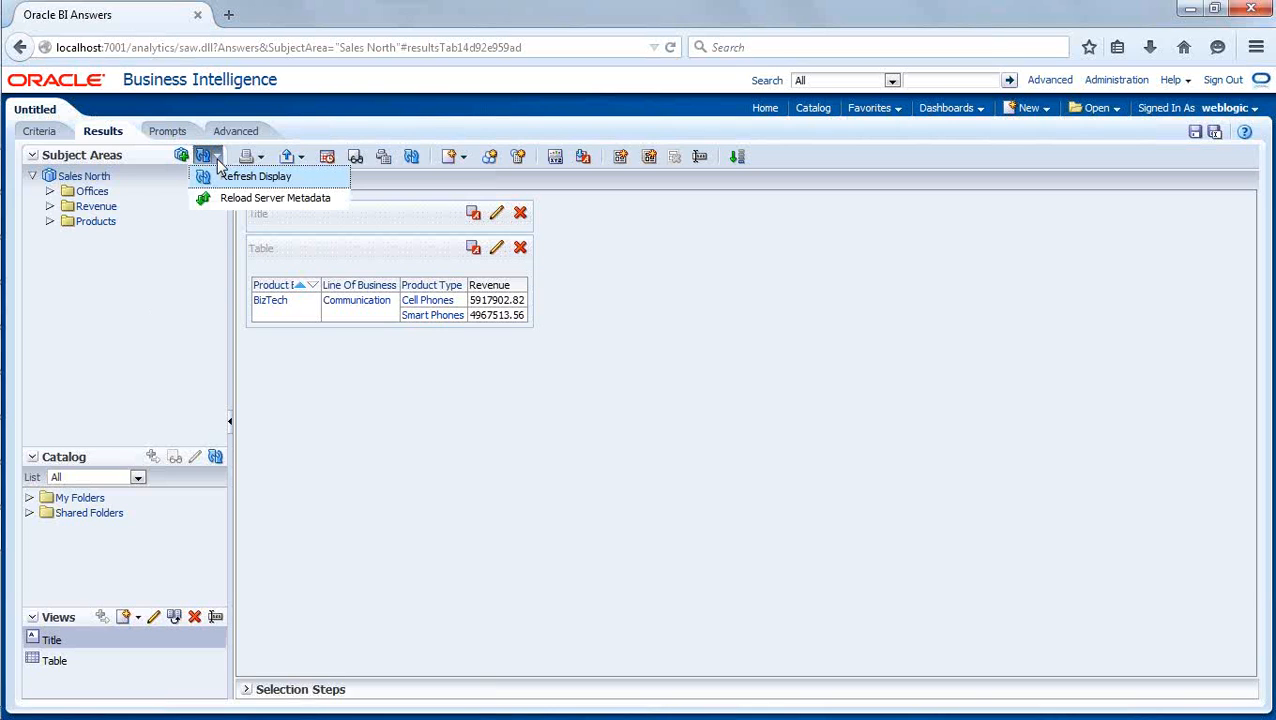
{"action": "left_click", "coordinate": [218, 181]}
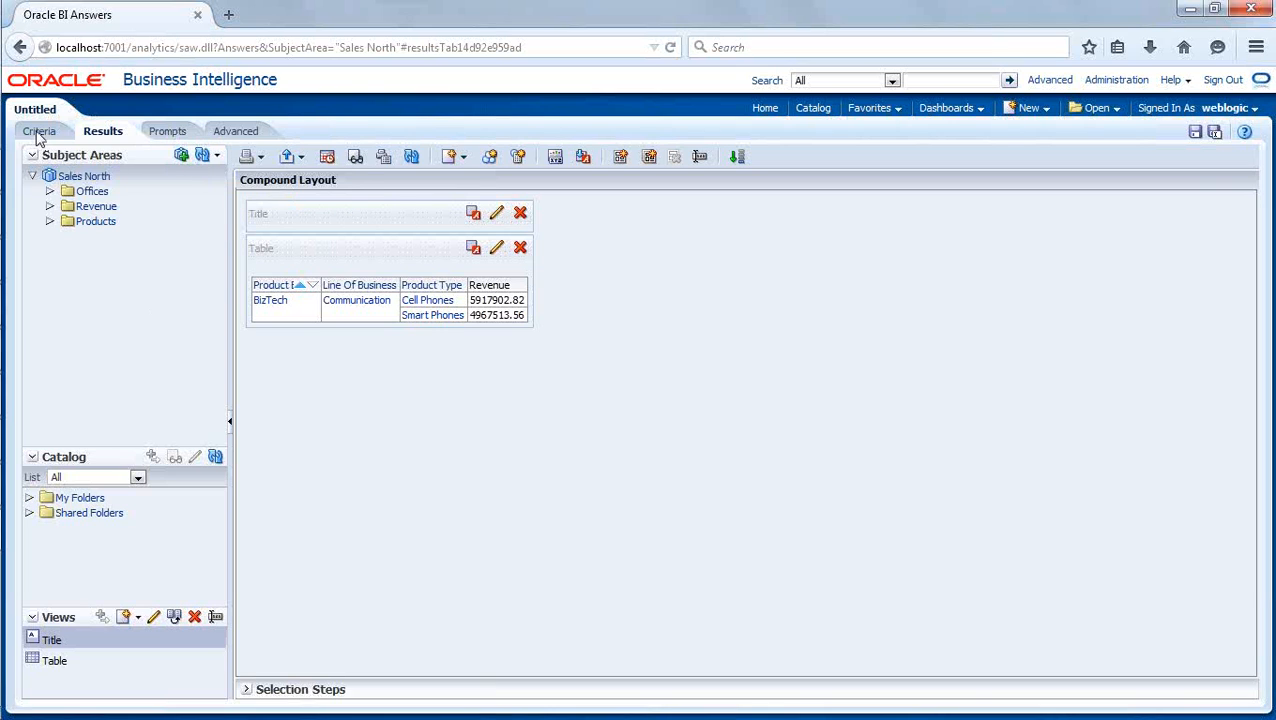
- Create a new analysis on the Sales North subject area, discarding the unsaved one, and reload the server metadata
{"action": "left_click", "coordinate": [1046, 110]}
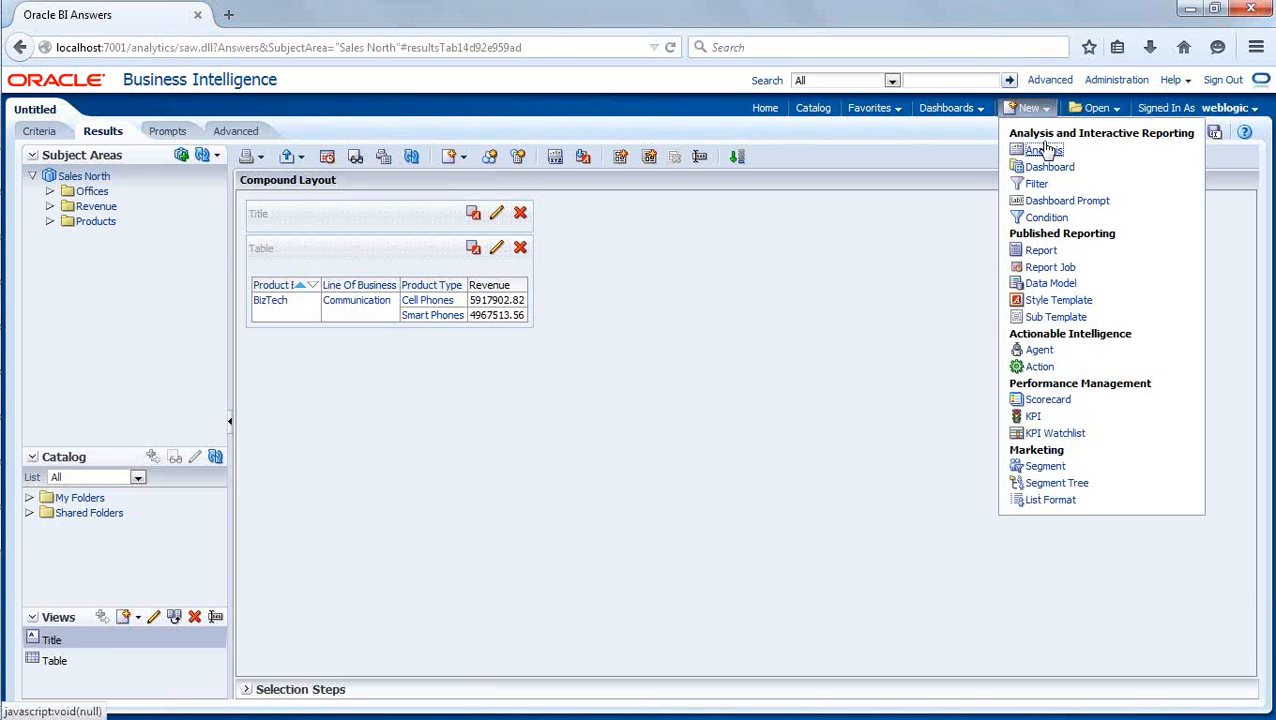
{"action": "left_click", "coordinate": [1046, 150]}
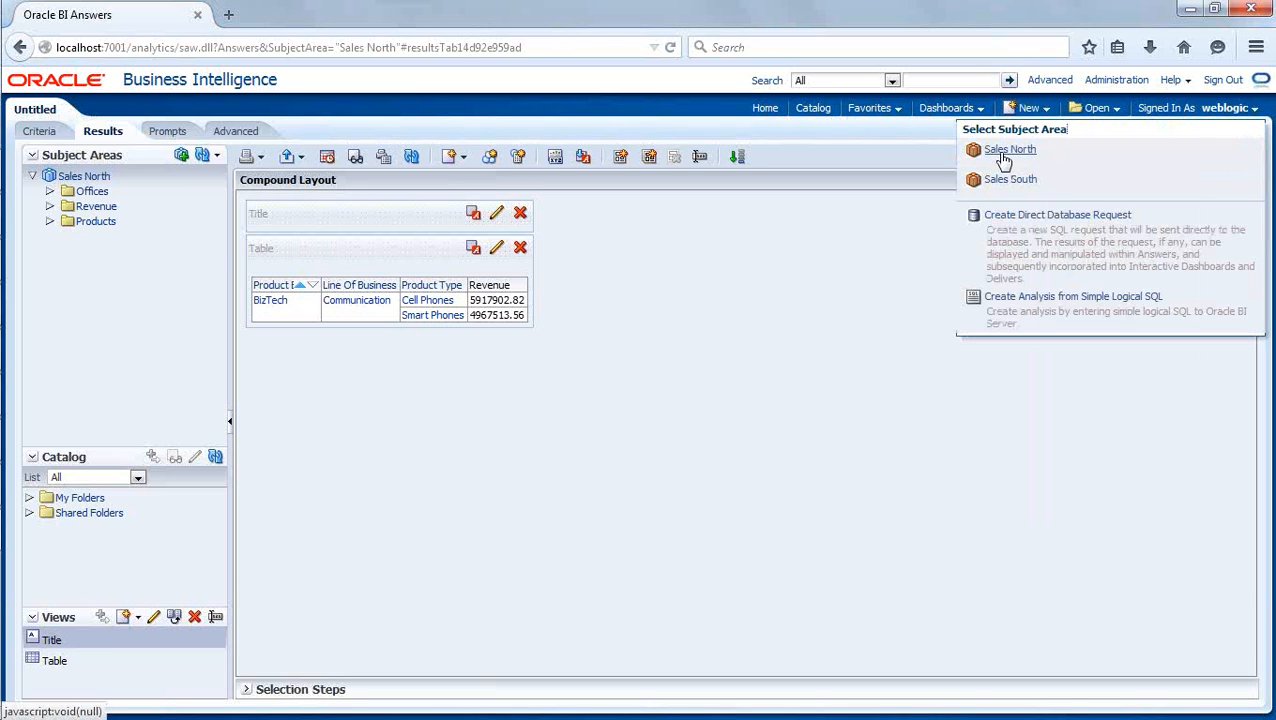
{"action": "left_click", "coordinate": [1005, 151]}
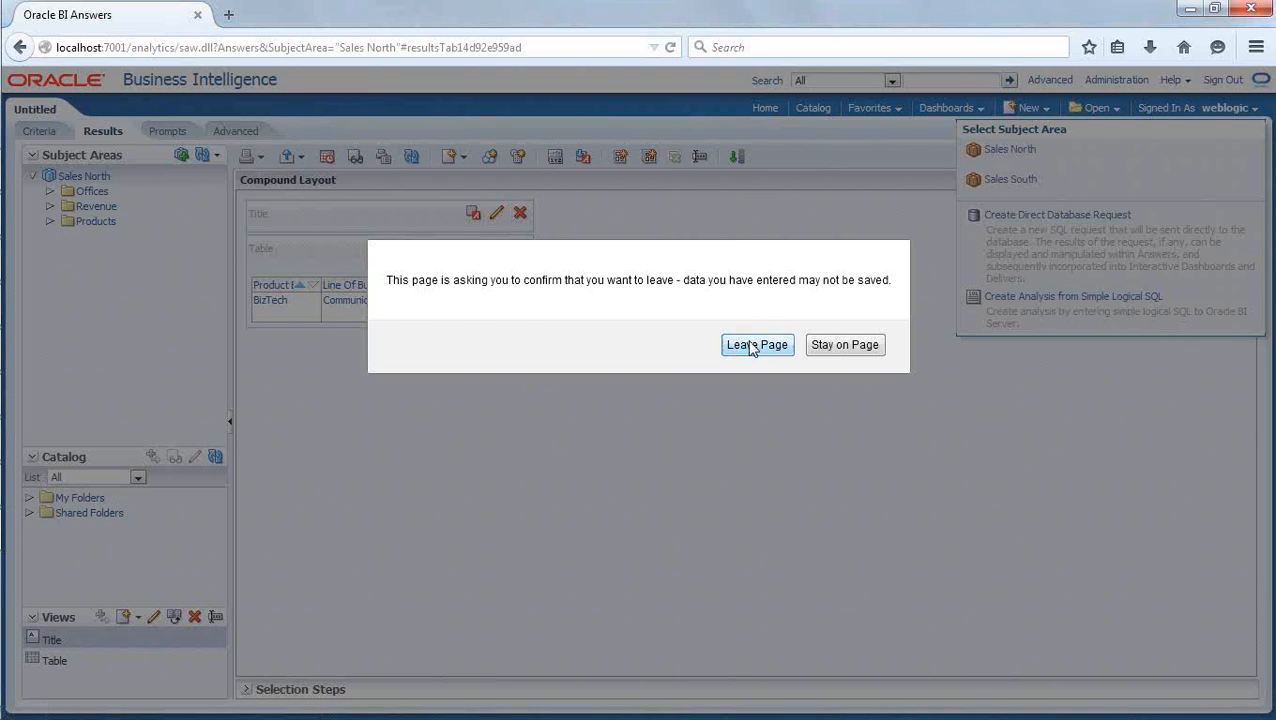
{"action": "left_click", "coordinate": [746, 344]}
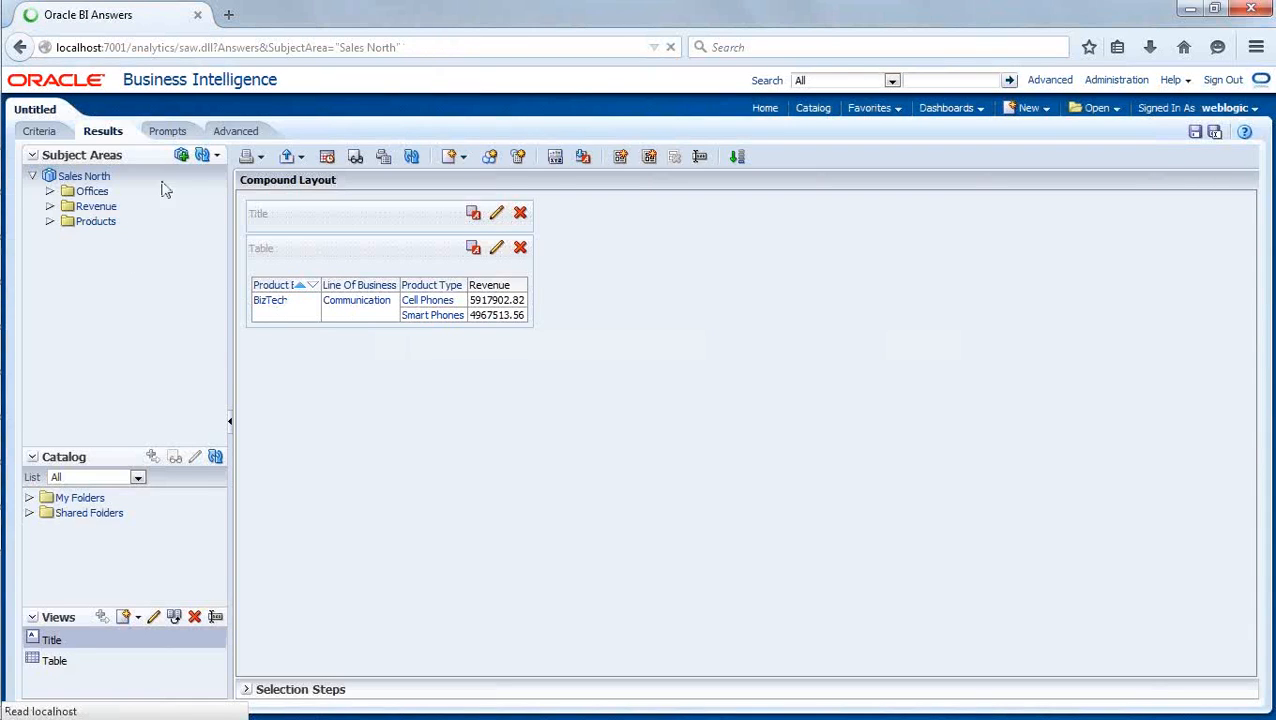
{"action": "left_click", "coordinate": [216, 156]}
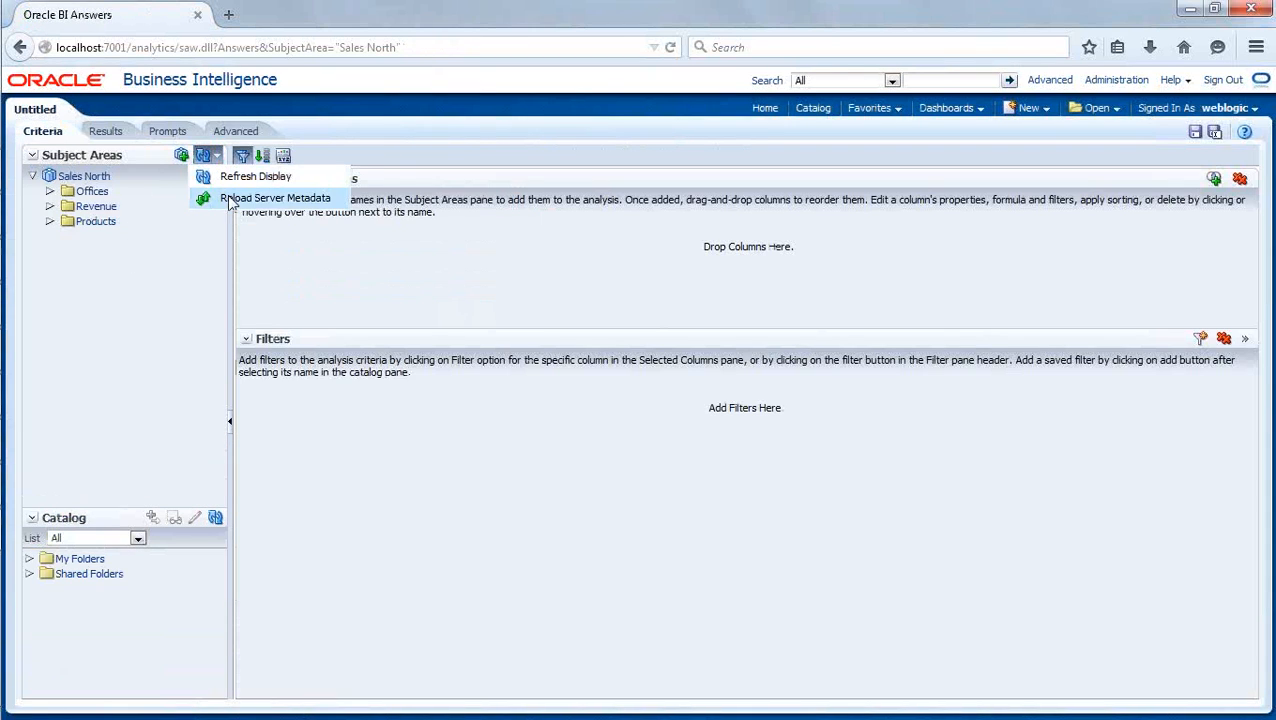
{"action": "left_click", "coordinate": [225, 195]}
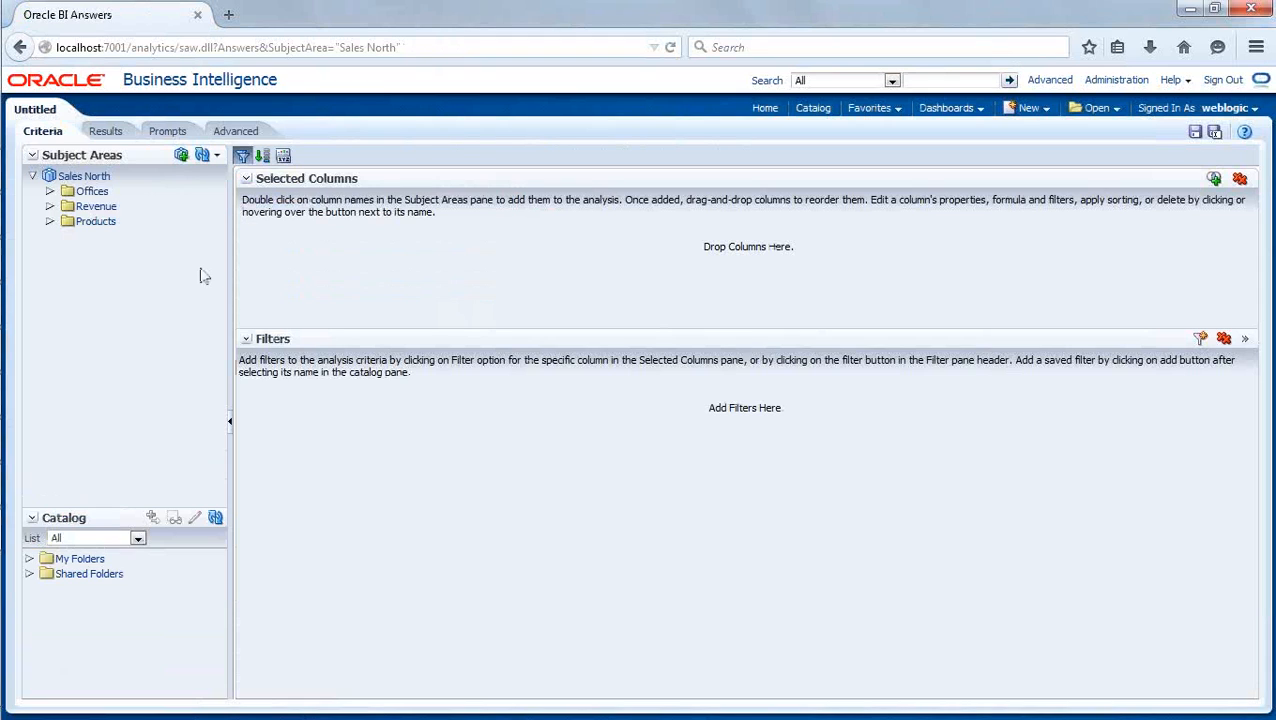
- Add the OfficeHier hierarchy from Offices and the Revenue measure to the analysis and display its results
{"action": "left_click", "coordinate": [50, 191]}
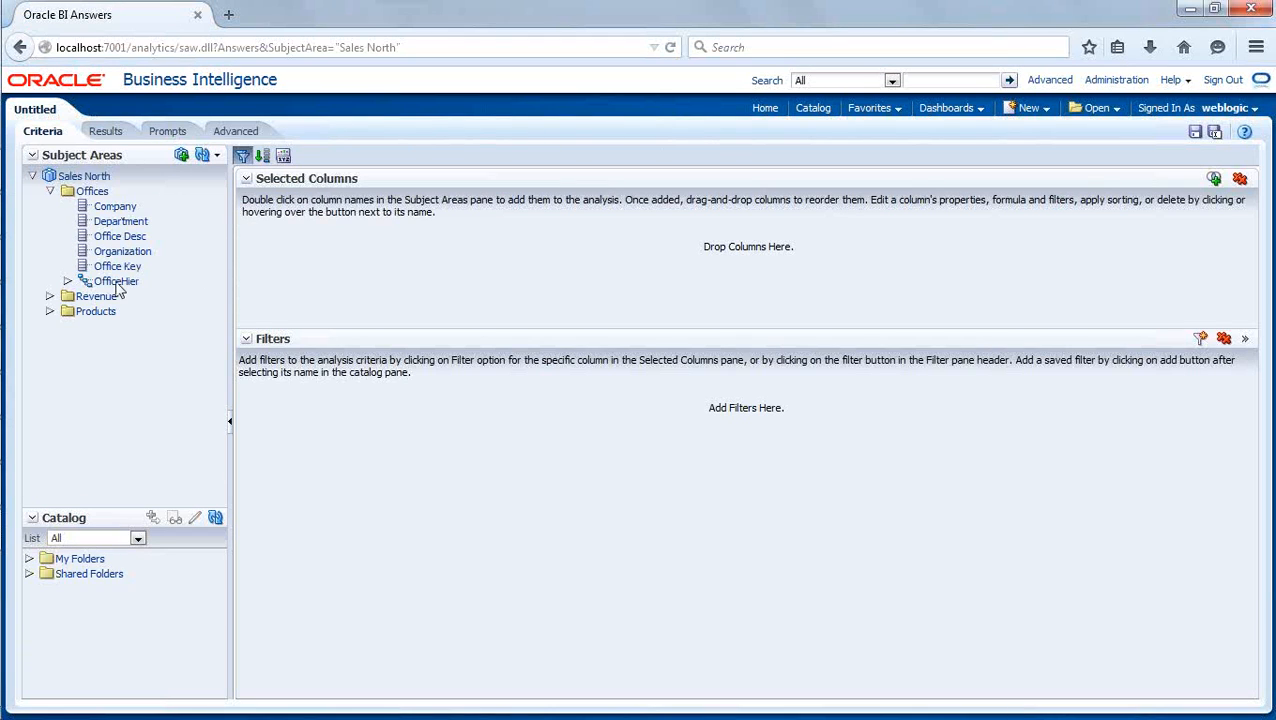
{"action": "left_click_drag", "start_coordinate": [116, 281], "coordinate": [278, 238]}
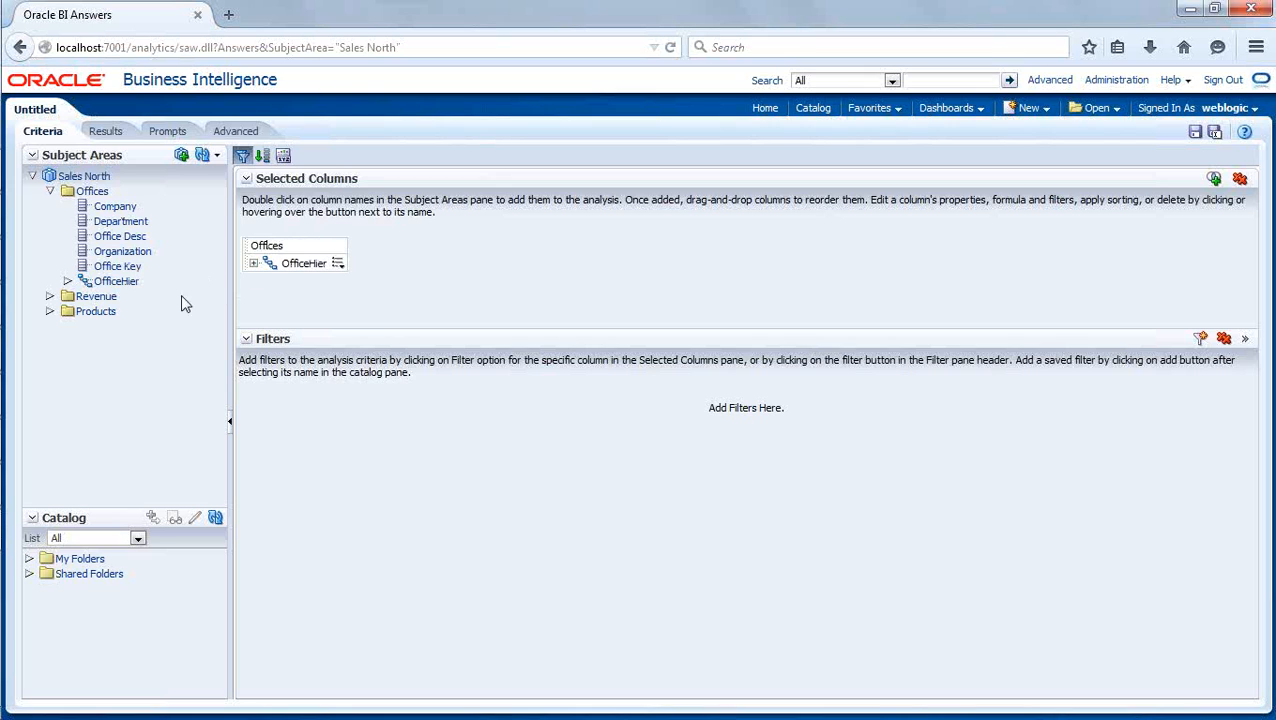
{"action": "left_click", "coordinate": [50, 296]}
{"action": "double_click", "coordinate": [119, 311]}
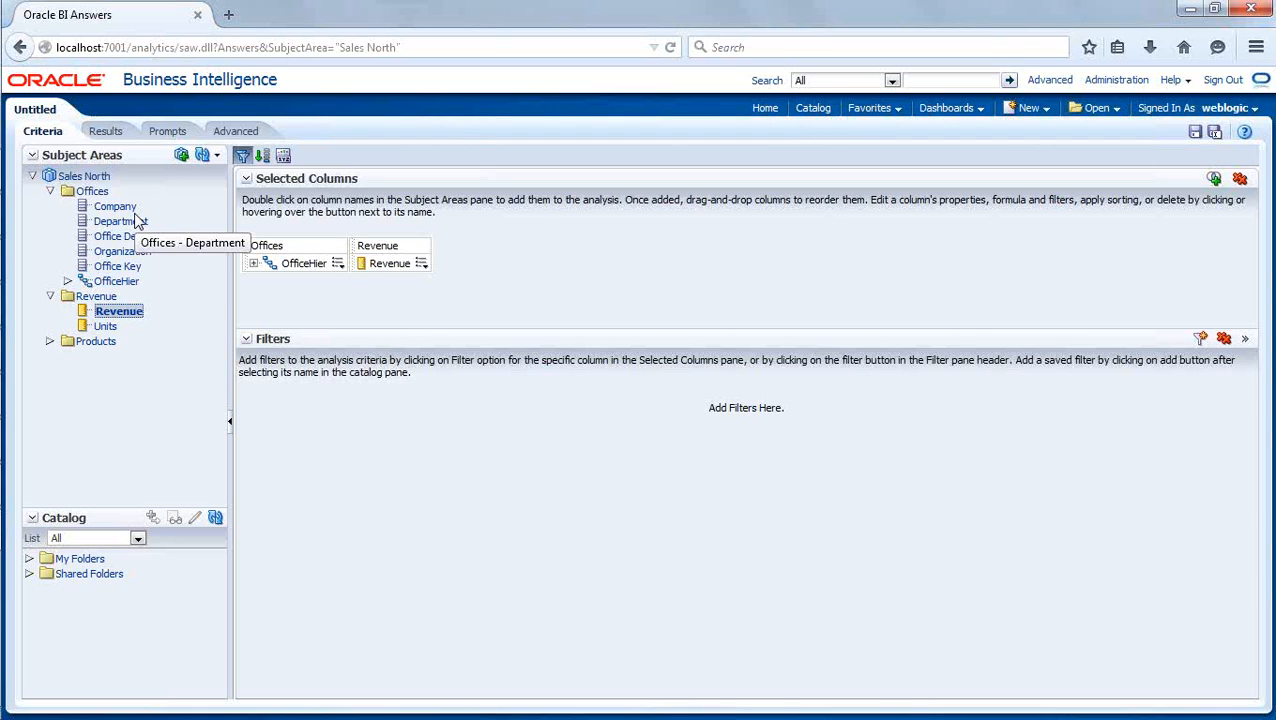
{"action": "left_click", "coordinate": [105, 131]}
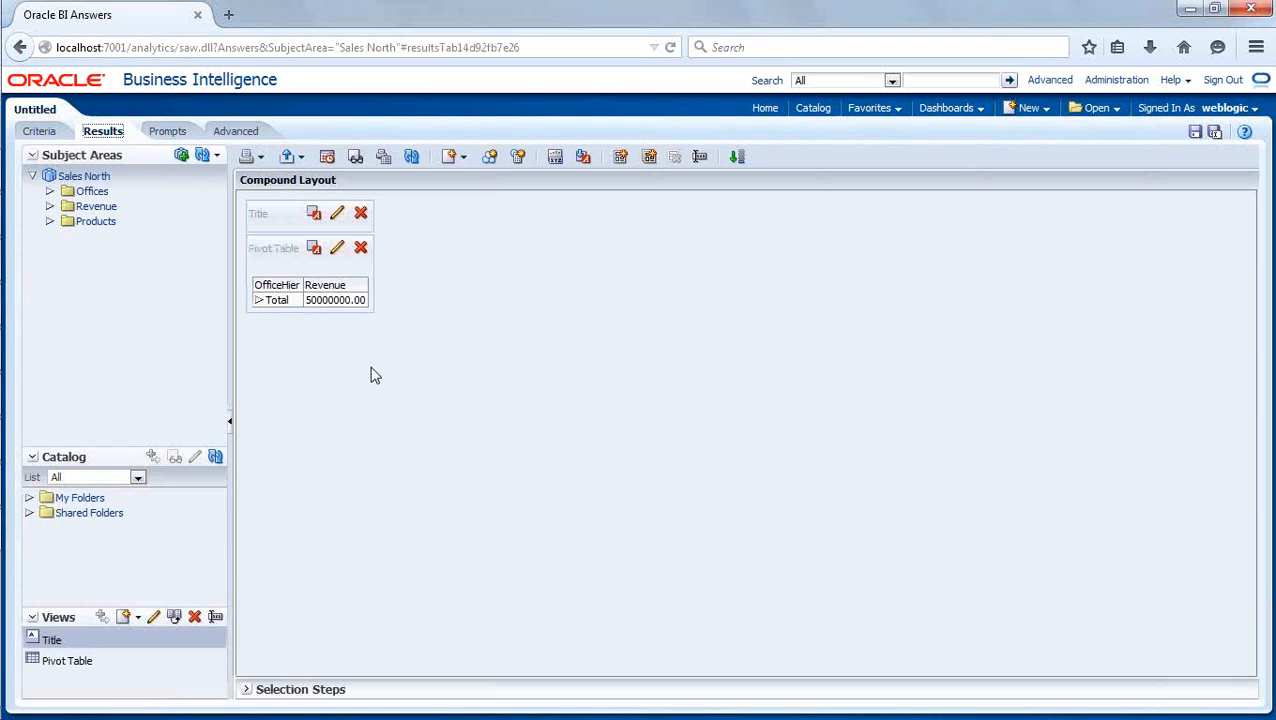
- Expand Total, Genmind Corp, Stockplus Inc. with its Inbound Org., and Tescare Ltd. in the pivot table, widening the OfficeHier column to fit
{"action": "left_click", "coordinate": [259, 300]}
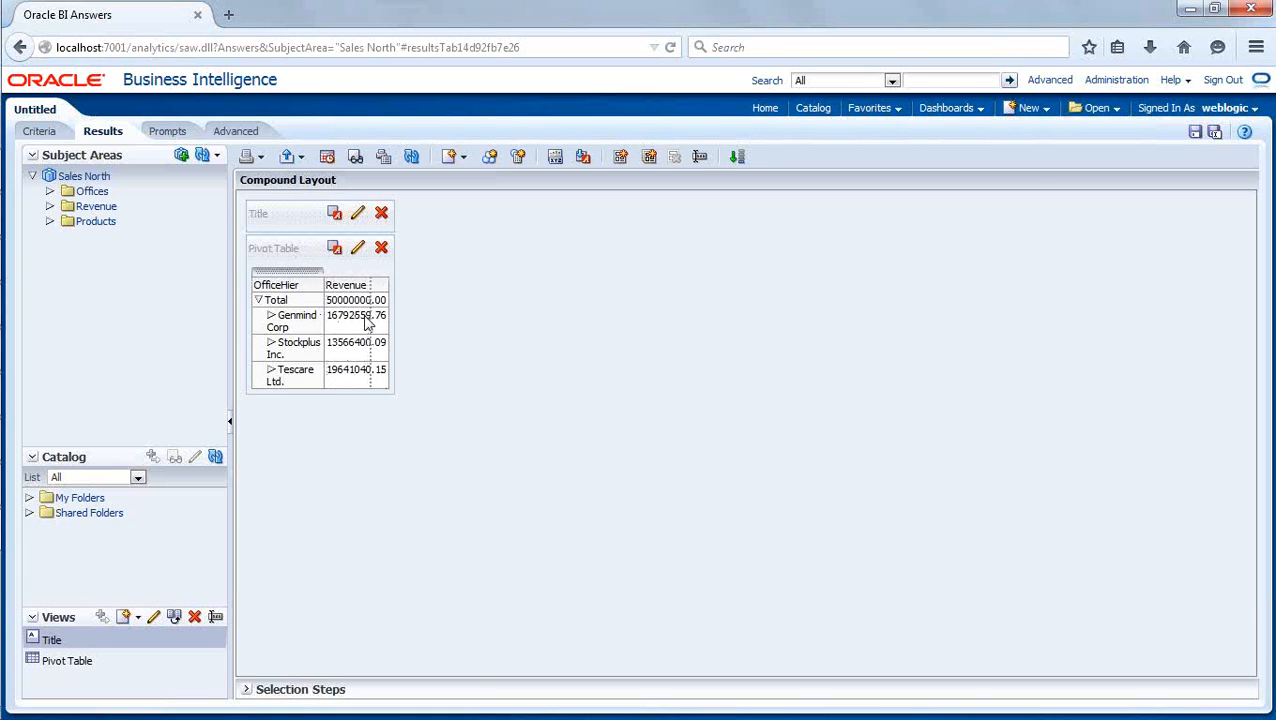
{"action": "left_click_drag", "start_coordinate": [366, 322], "coordinate": [368, 322]}
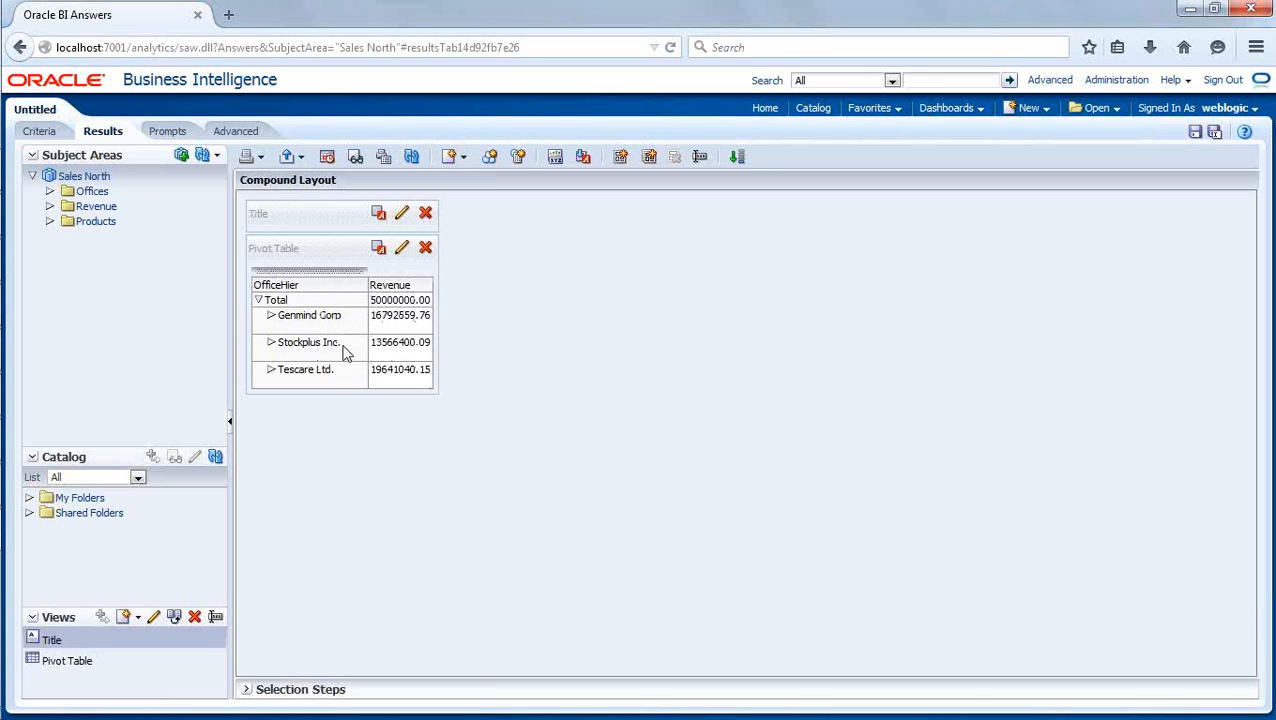
{"action": "left_click", "coordinate": [271, 316]}
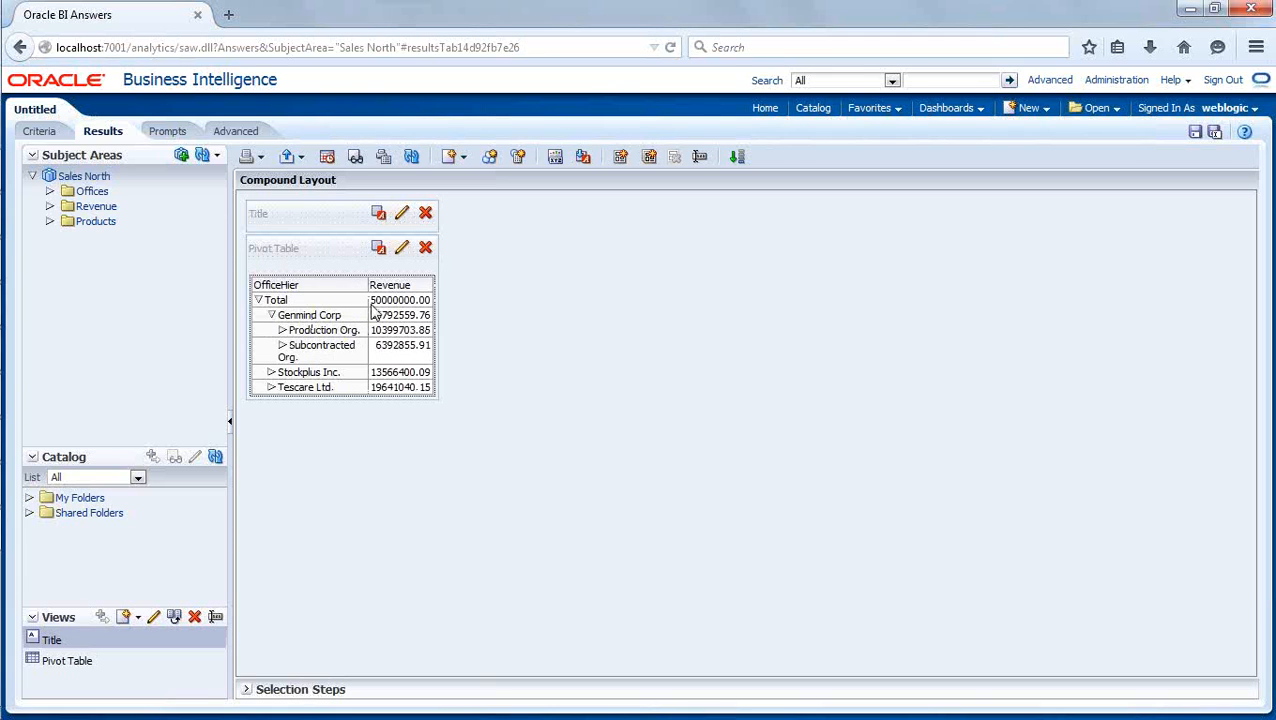
{"action": "left_click_drag", "start_coordinate": [369, 315], "coordinate": [395, 313]}
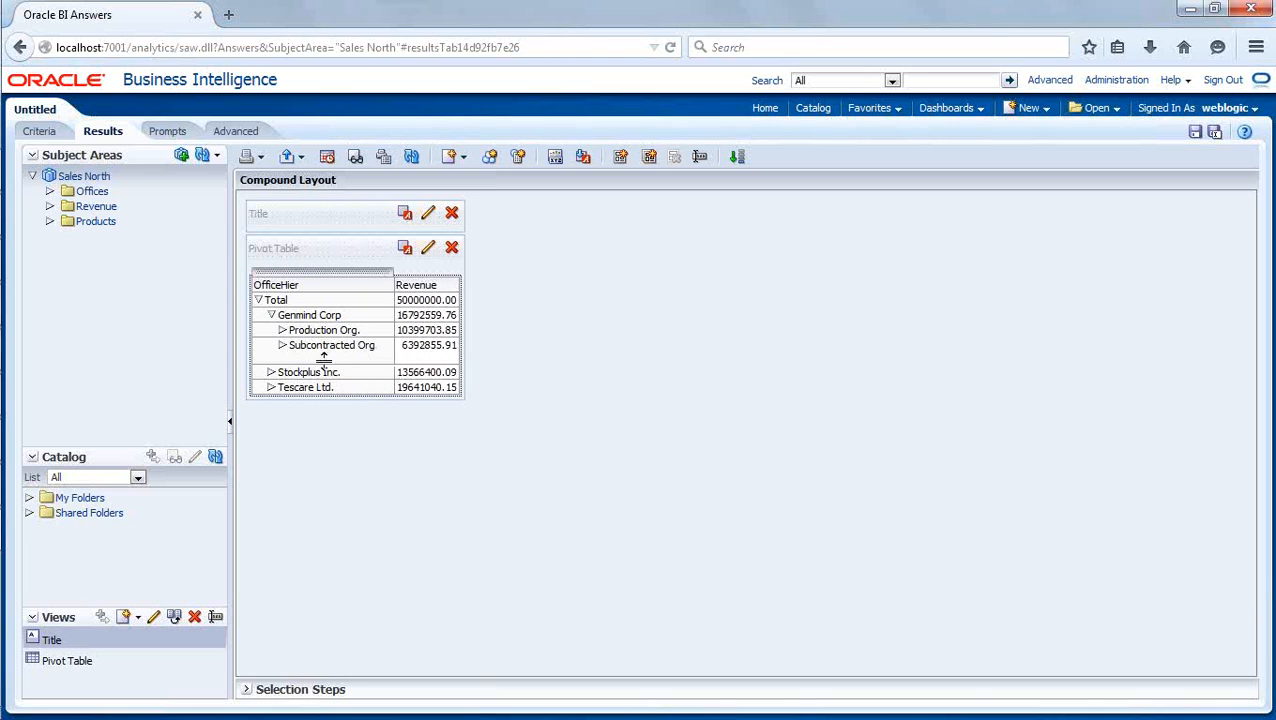
{"action": "left_click", "coordinate": [271, 386]}
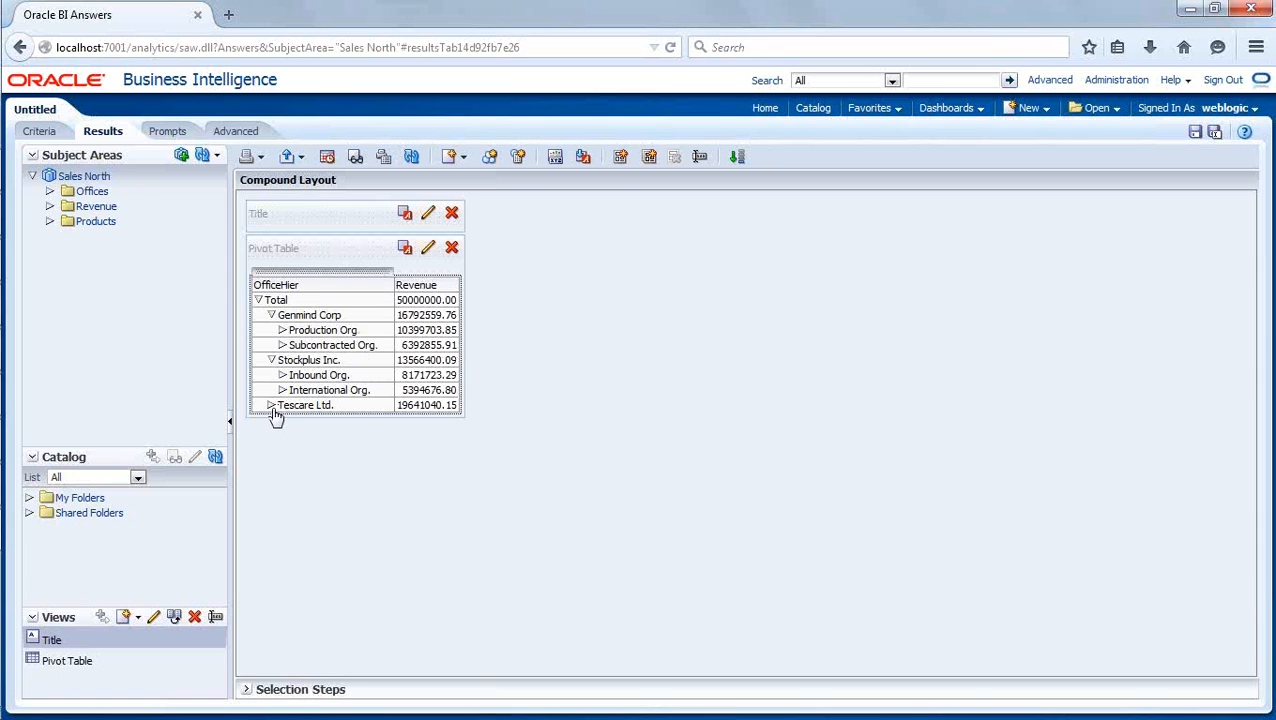
{"action": "left_click", "coordinate": [271, 405]}
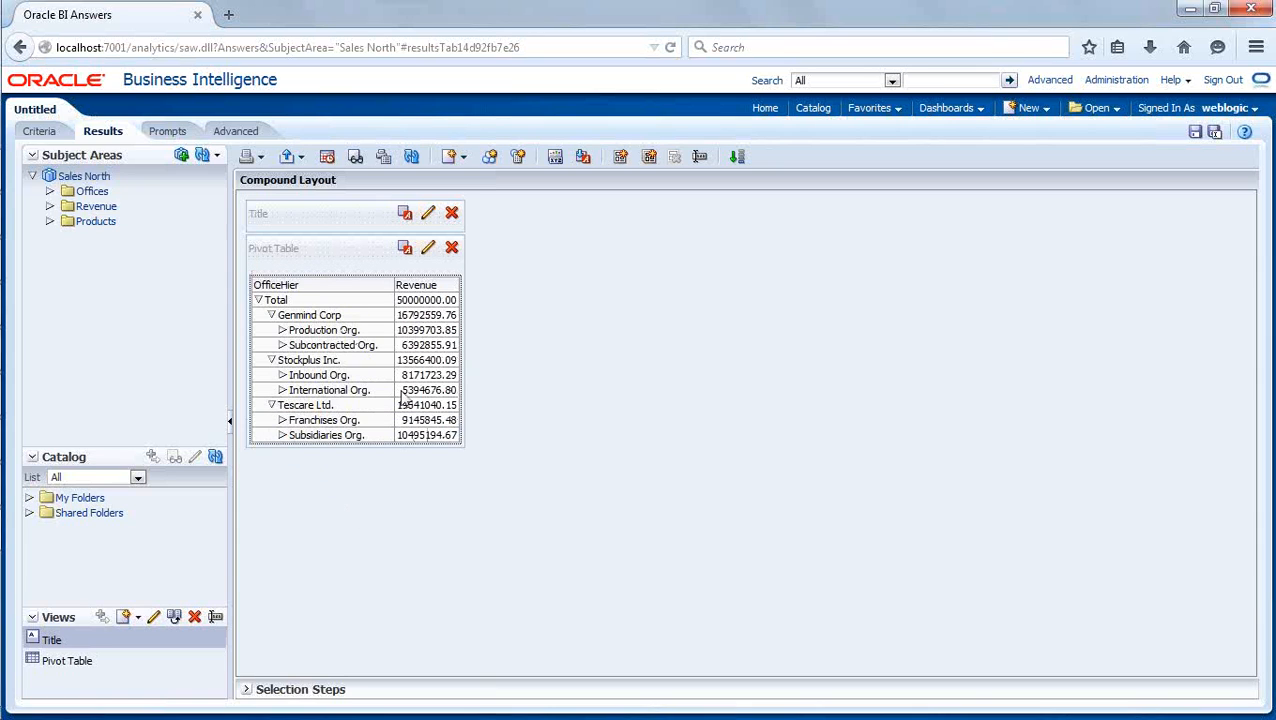
{"action": "left_click", "coordinate": [282, 376]}
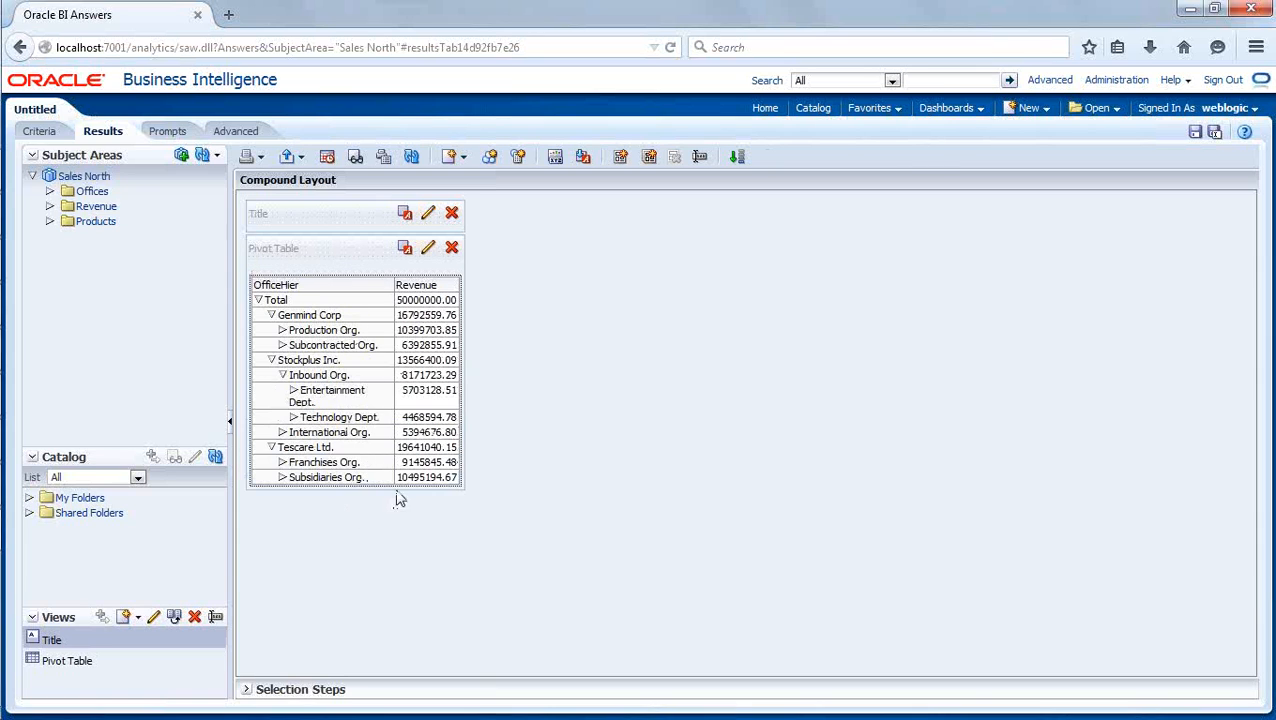
- Expand Franchises Org. and Production Org. in the pivot table, highlight the Inbound Org. row, and collapse the hierarchy back to Total
{"action": "left_click", "coordinate": [283, 463]}
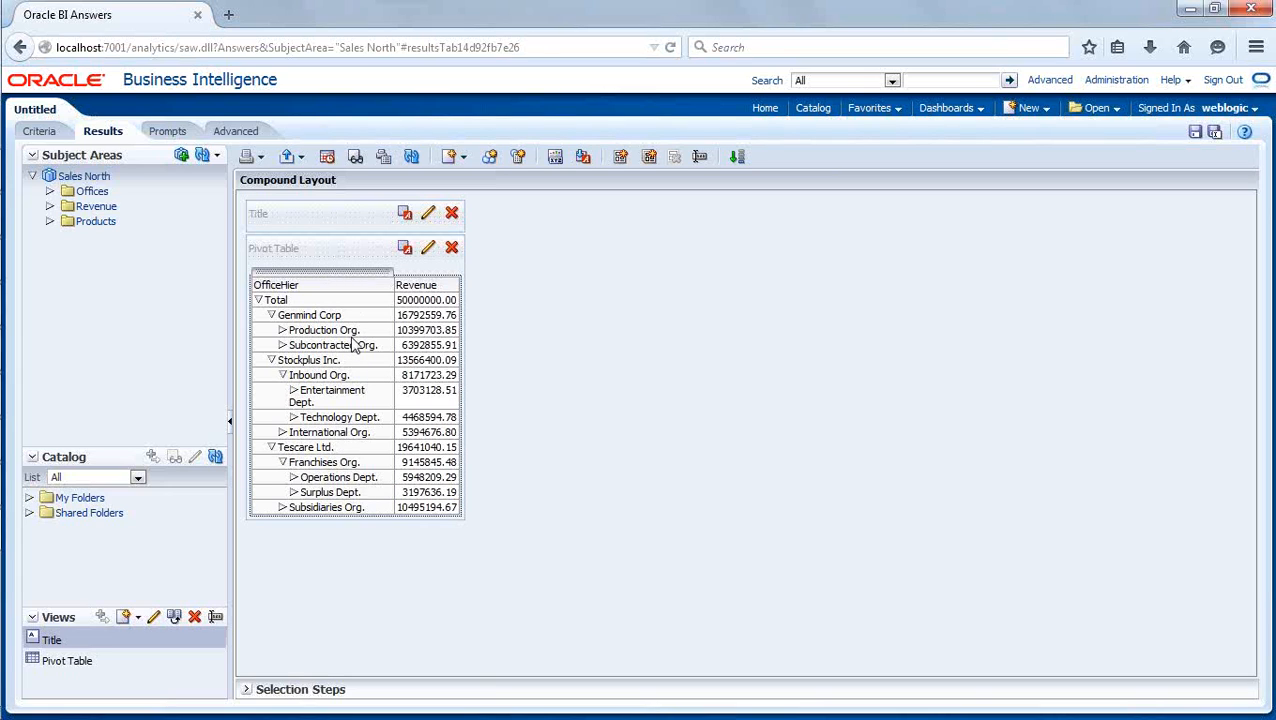
{"action": "left_click", "coordinate": [283, 330]}
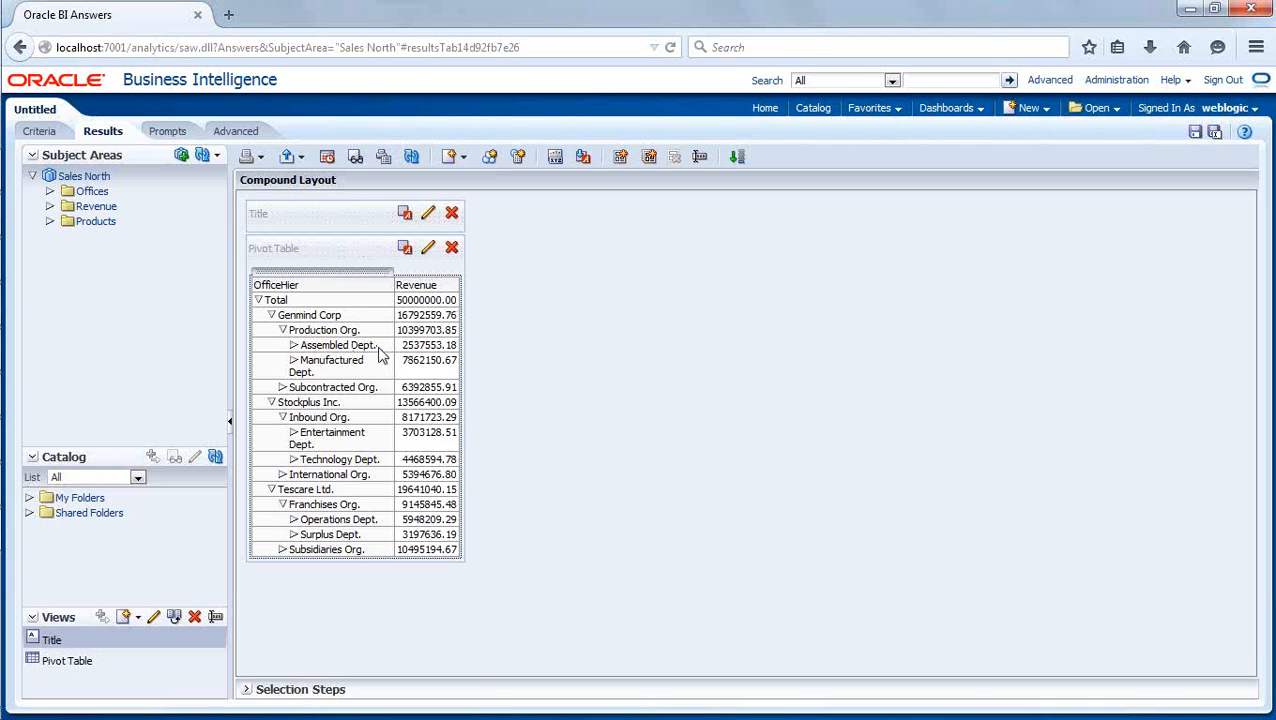
{"action": "left_click", "coordinate": [378, 347]}
{"action": "left_click", "coordinate": [378, 418]}
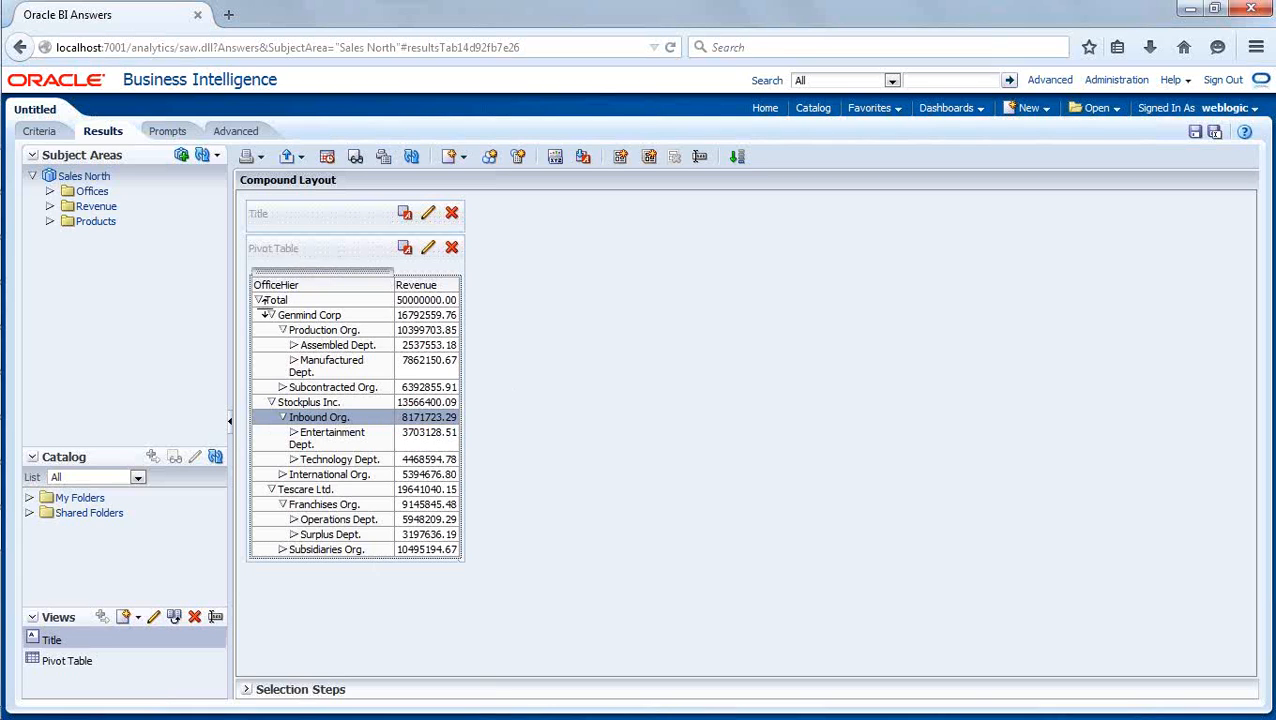
{"action": "left_click", "coordinate": [258, 300]}
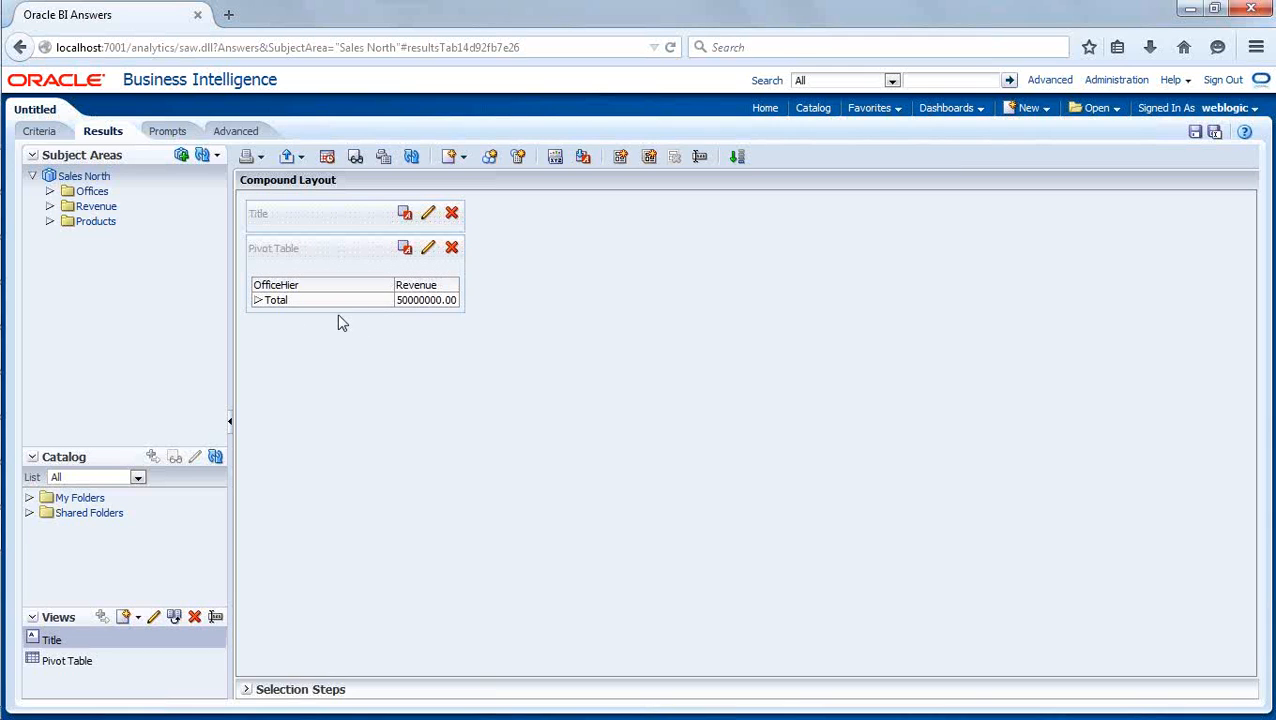
- Save the analysis as OfficeHier in /Shared Folders/Test
{"action": "left_click", "coordinate": [1195, 133]}
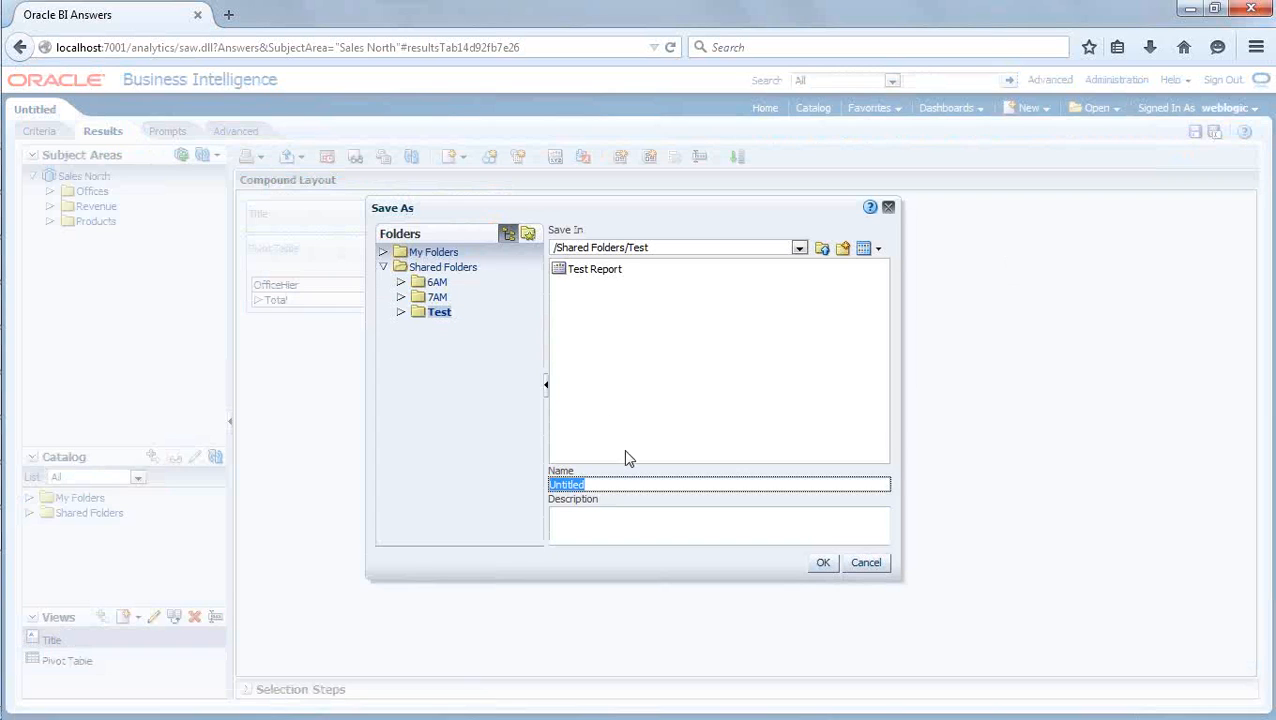
{"action": "type", "text": "OfficeH"}
{"action": "type", "text": "er"}
{"action": "left_click", "coordinate": [823, 563]}
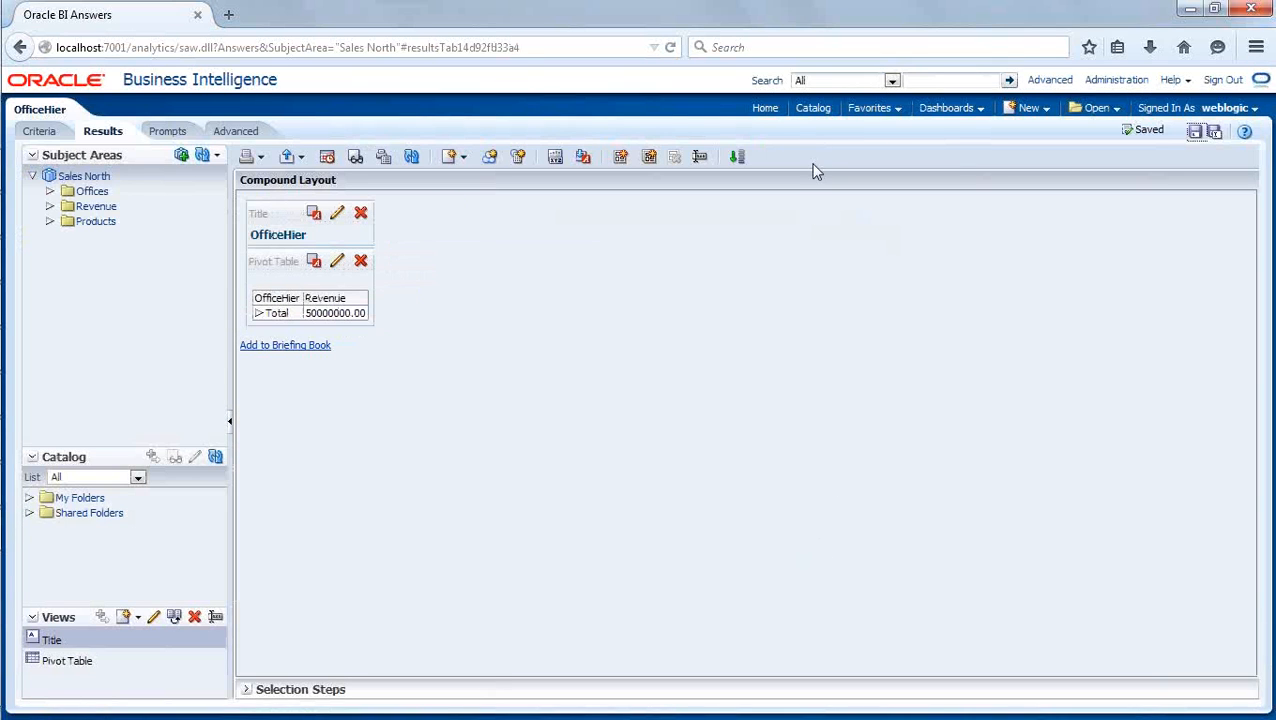
- Open the saved OfficeHier analysis from the catalog, expand Total, refresh the results, and drill into Technology Dept. and Manufactured Dept
{"action": "left_click", "coordinate": [813, 110]}
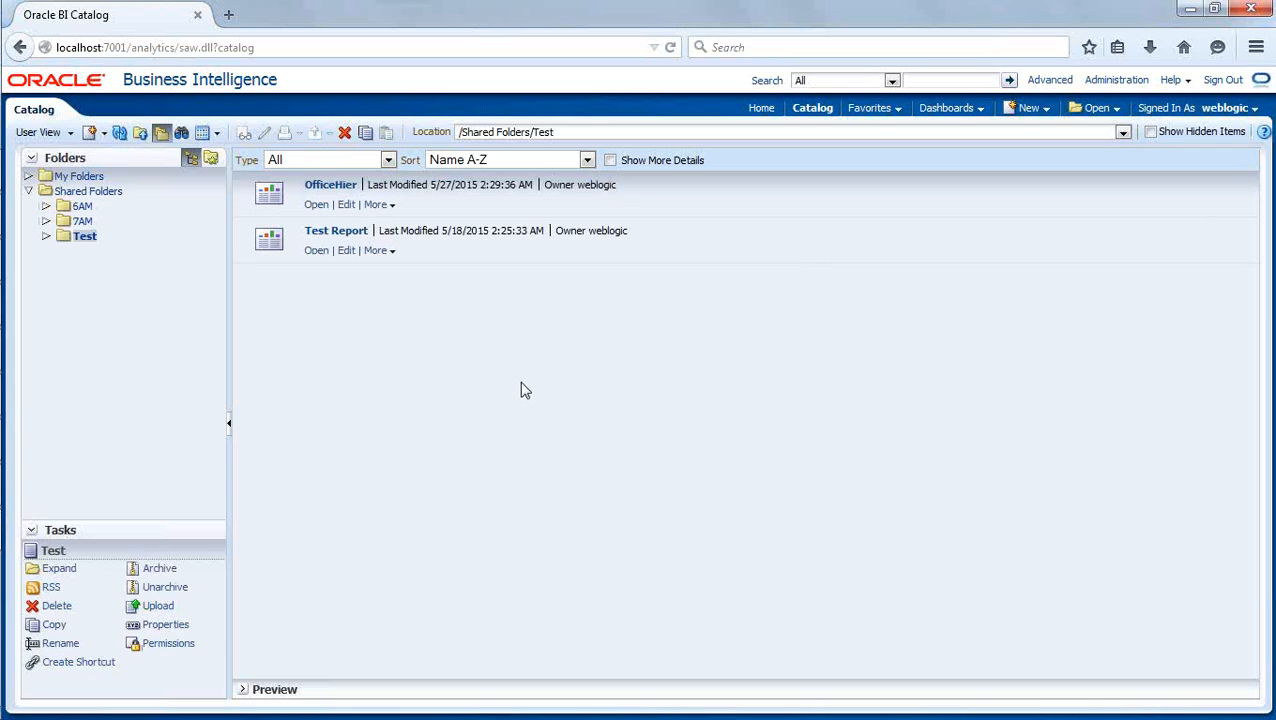
{"action": "left_click", "coordinate": [316, 204]}
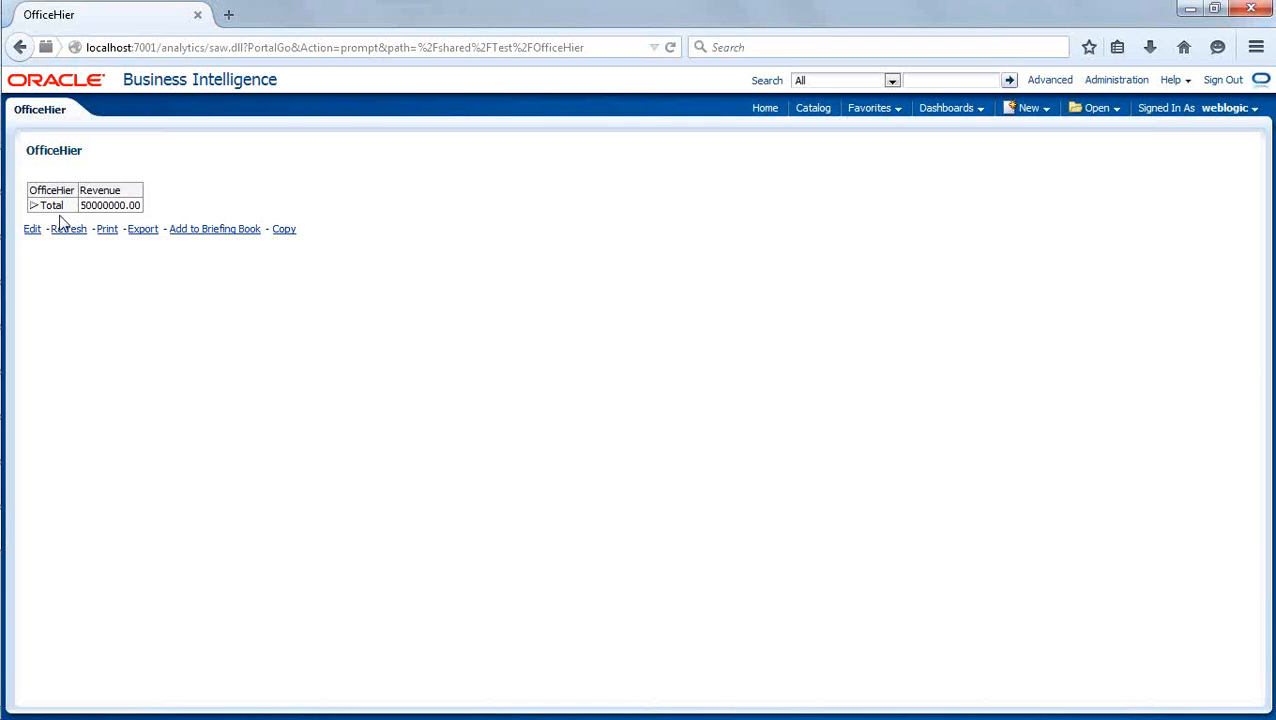
{"action": "left_click", "coordinate": [33, 205]}
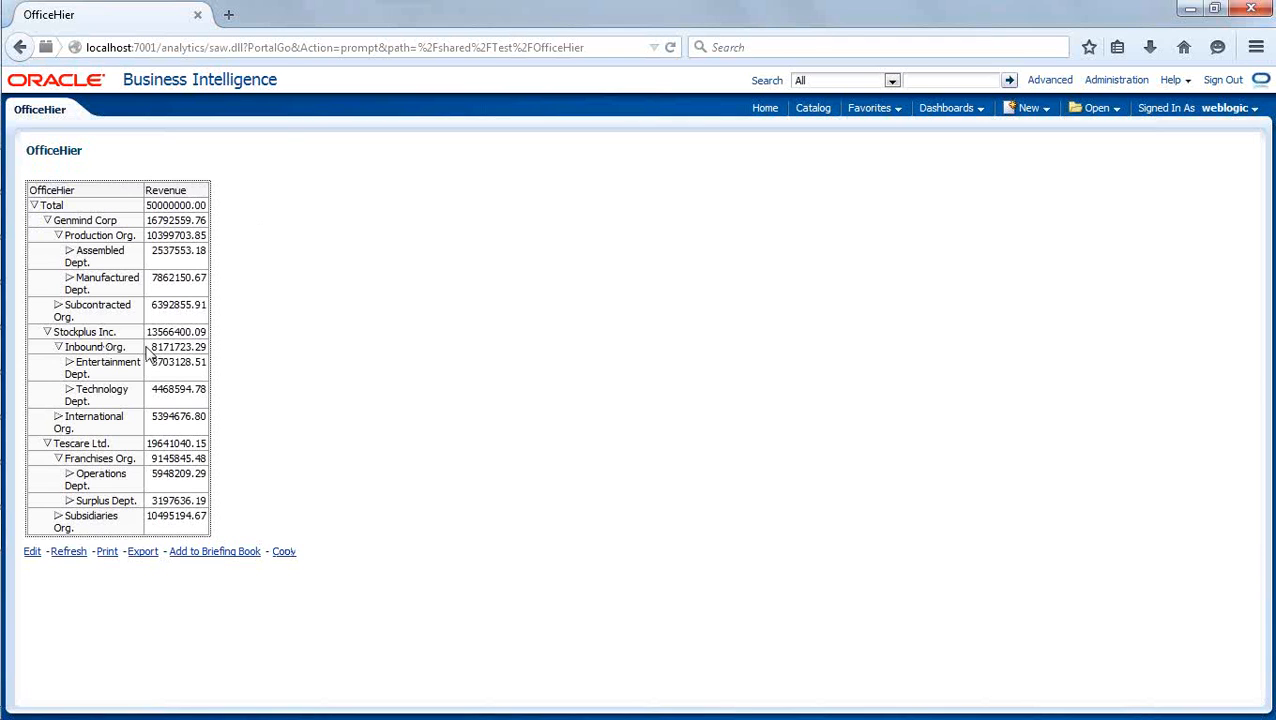
{"action": "left_click", "coordinate": [72, 555]}
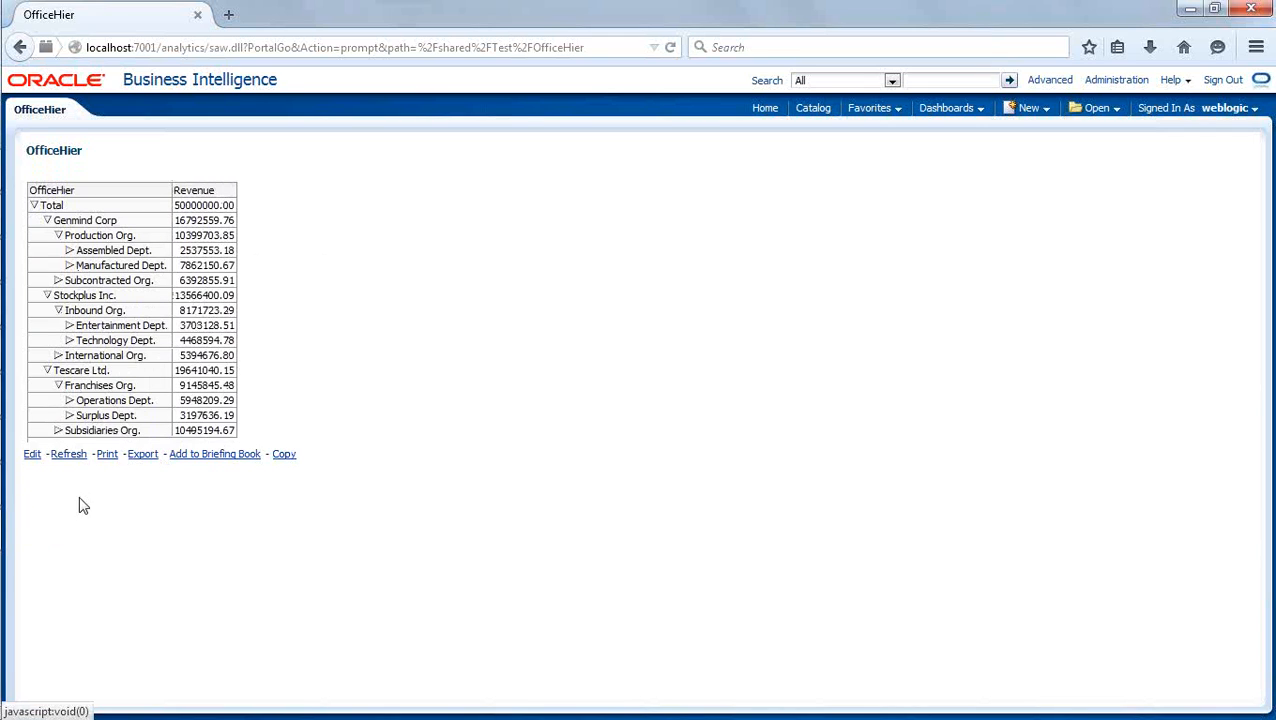
{"action": "left_click", "coordinate": [69, 340]}
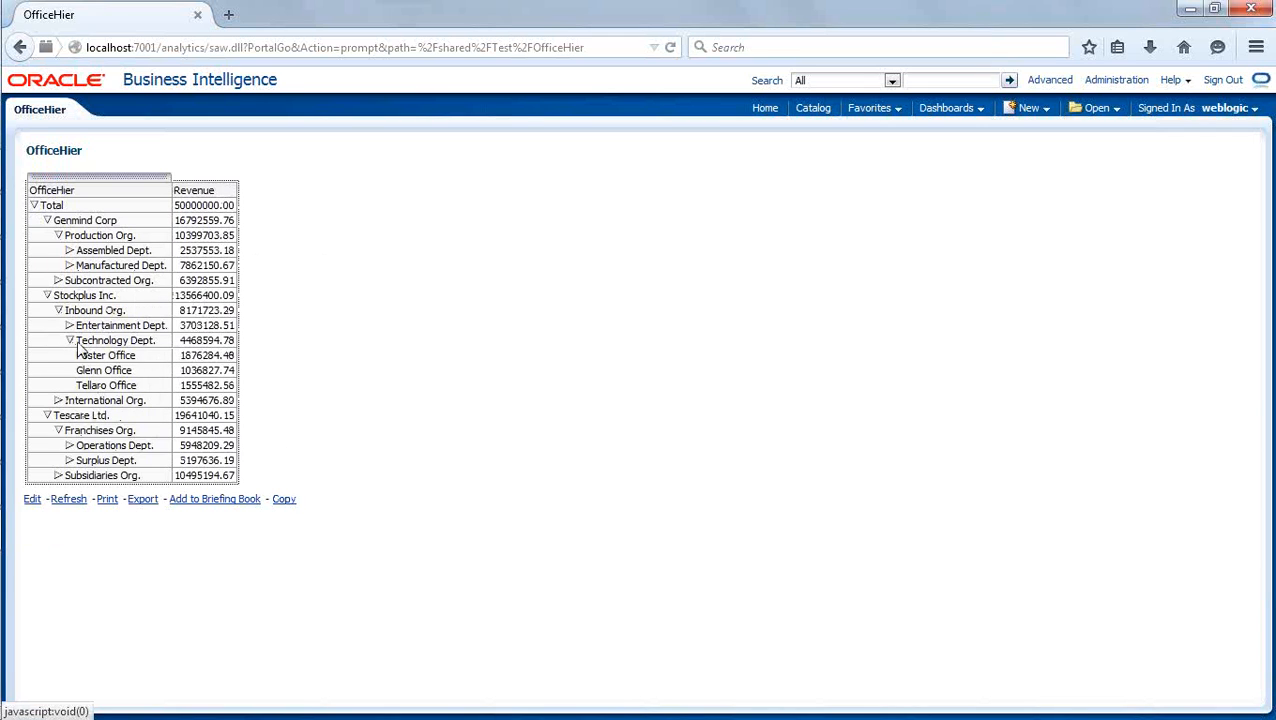
{"action": "left_click", "coordinate": [69, 265]}
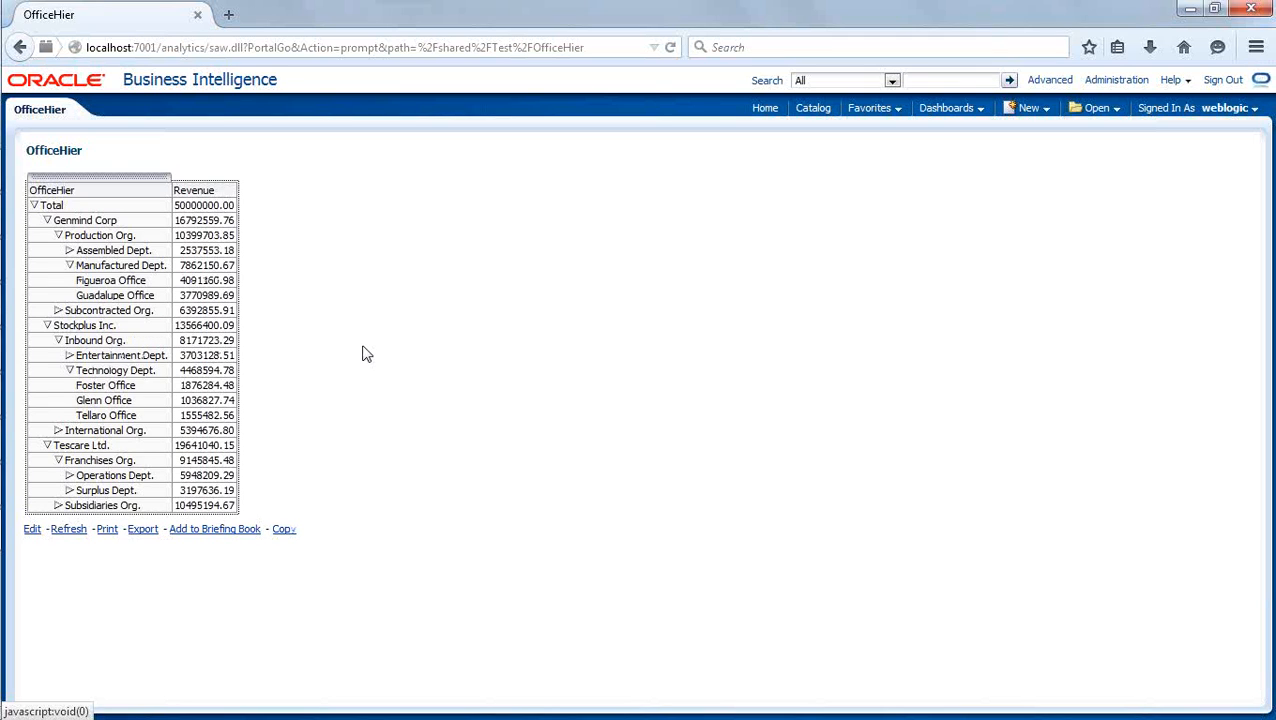
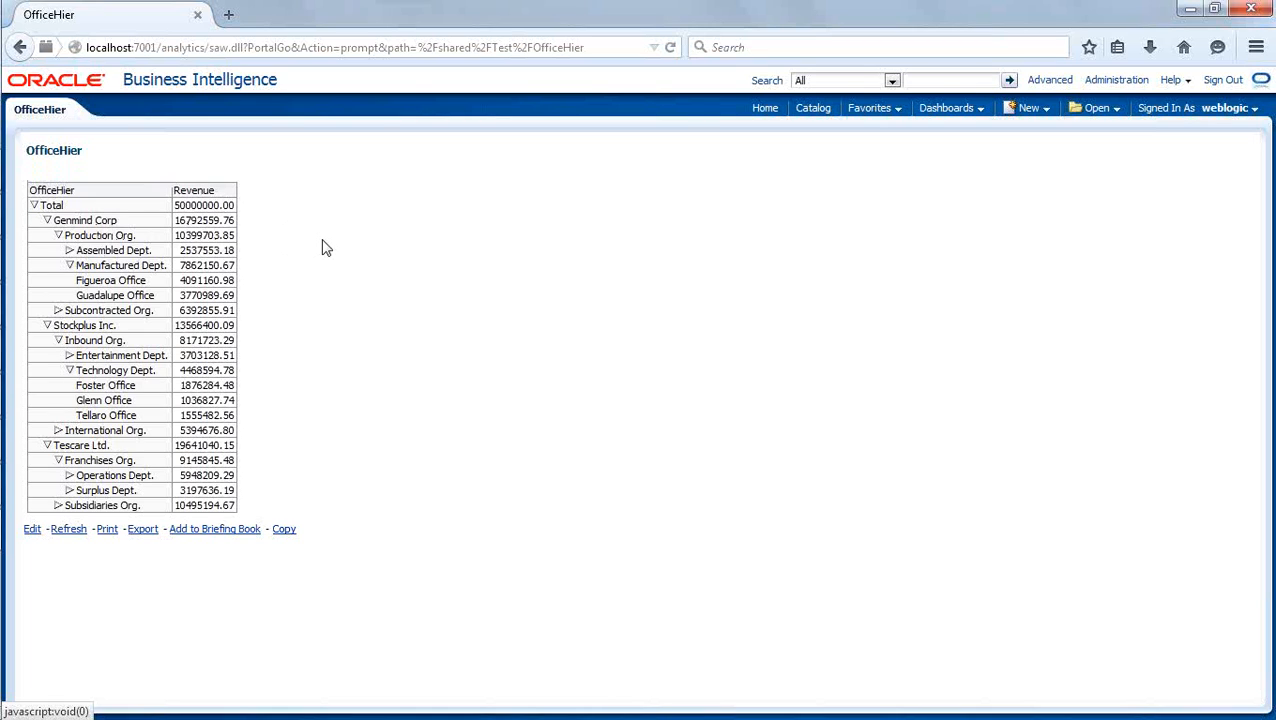
- Collapse Total in the OfficeHier results and create a new Sales North analysis with the Company and Revenue columns
{"action": "left_click", "coordinate": [34, 207]}
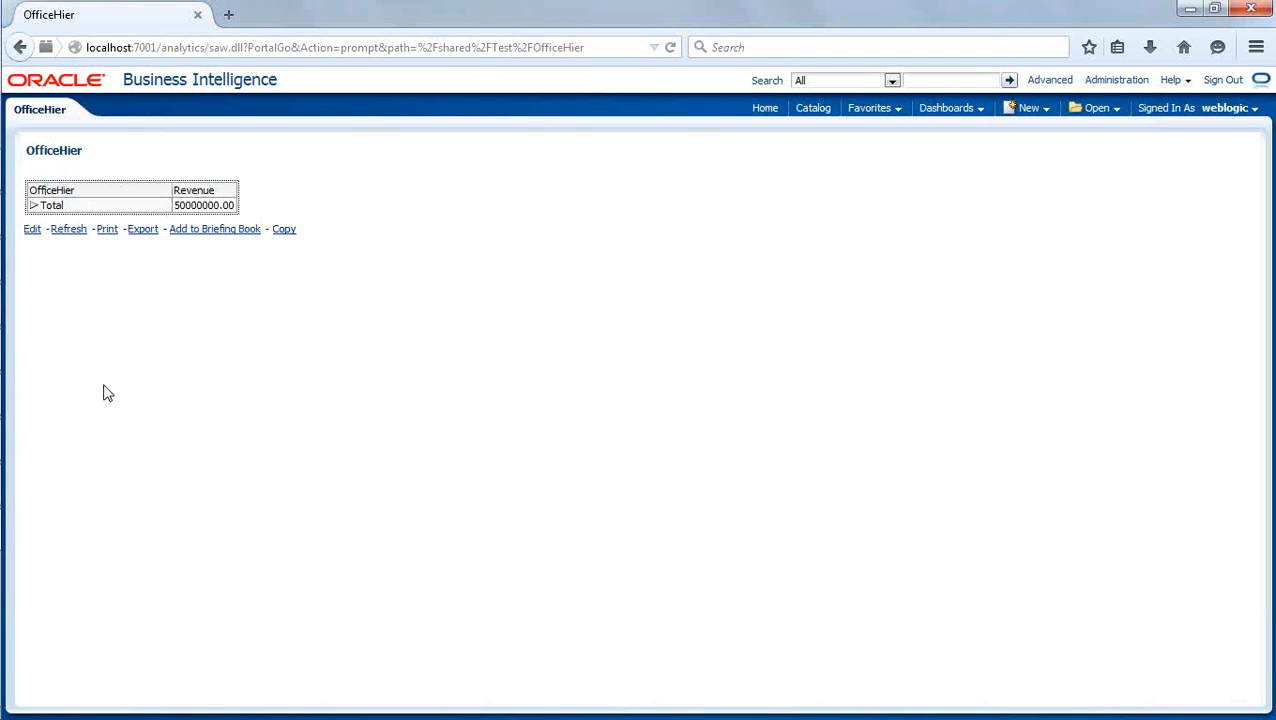
{"action": "left_click", "coordinate": [1047, 108]}
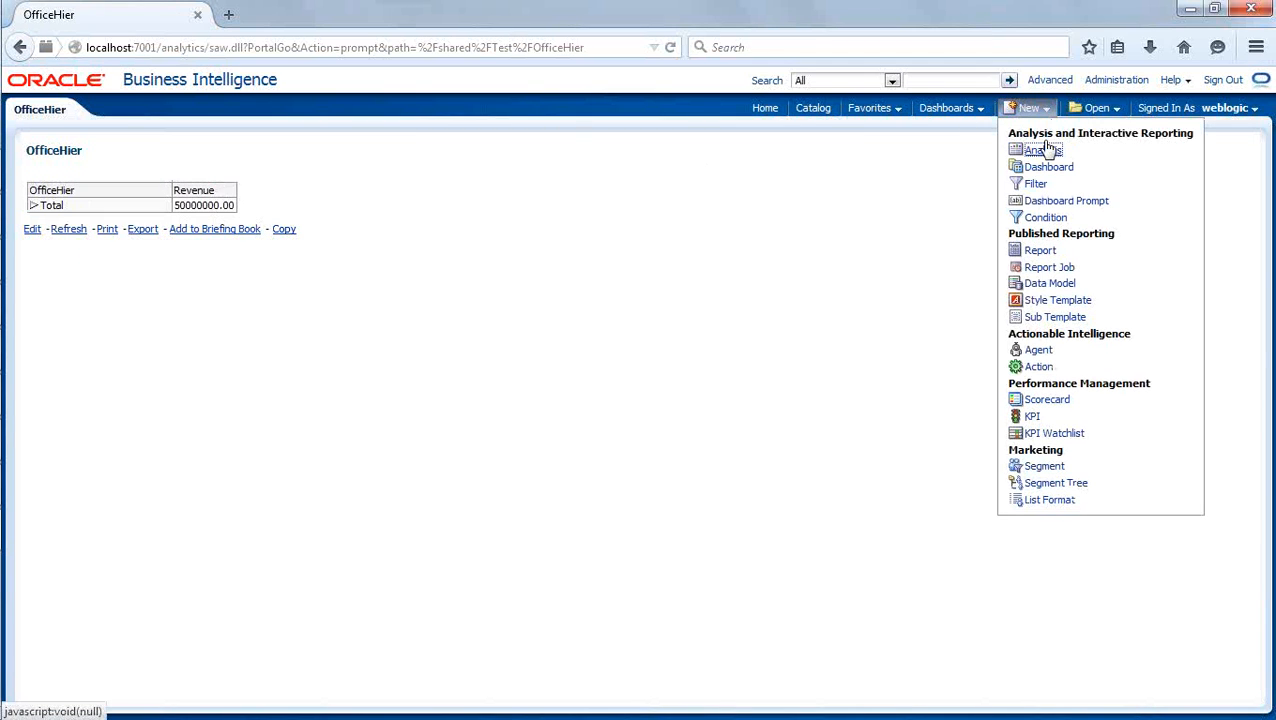
{"action": "left_click", "coordinate": [1043, 150]}
{"action": "left_click", "coordinate": [1001, 158]}
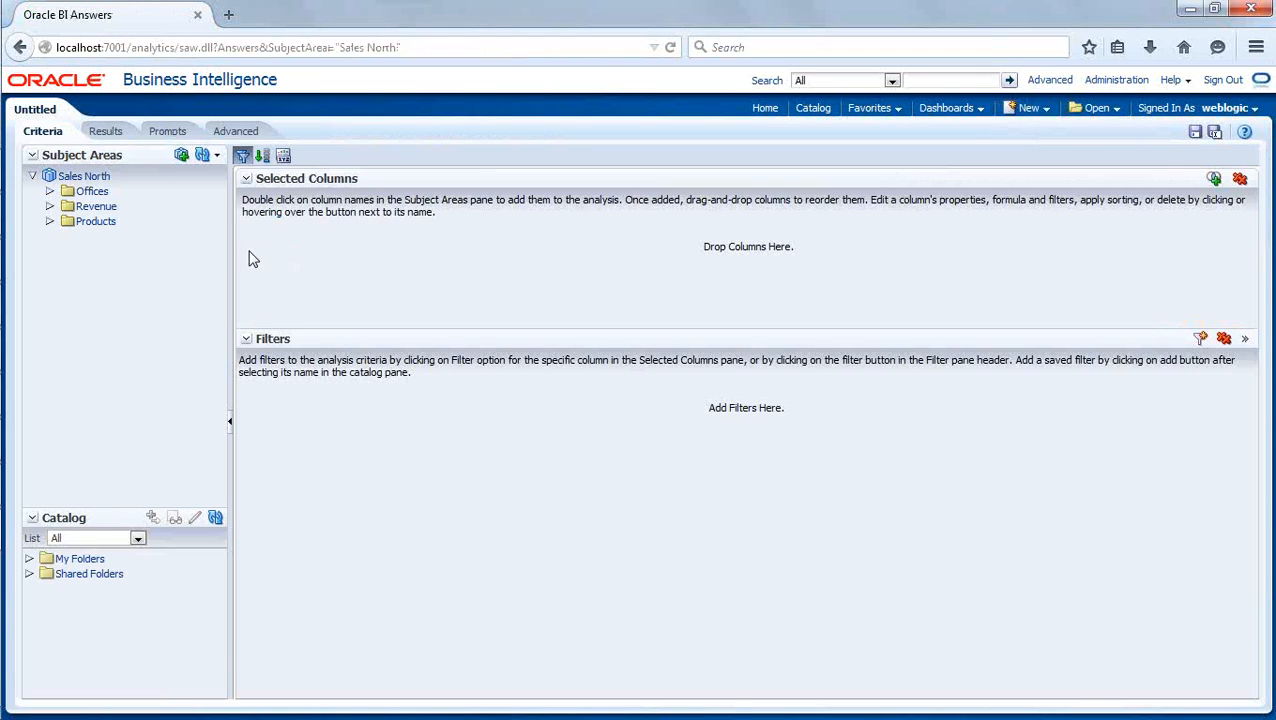
{"action": "left_click", "coordinate": [49, 191]}
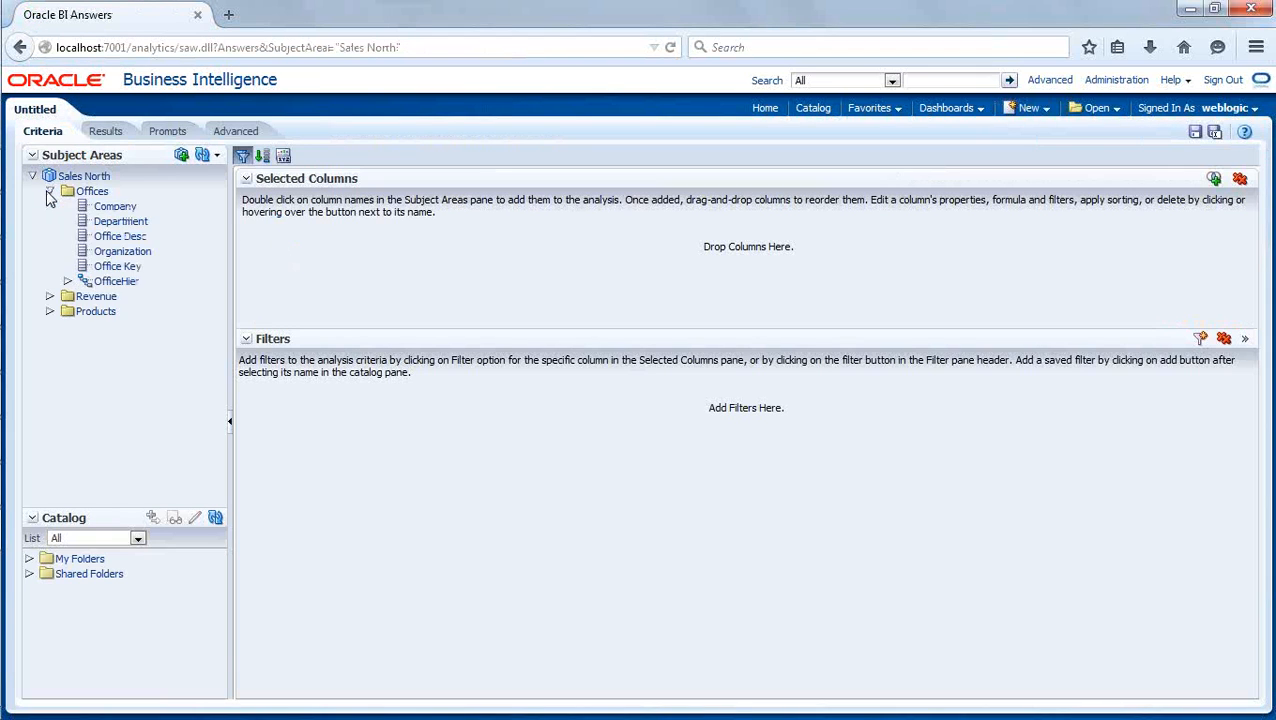
{"action": "double_click", "coordinate": [113, 206]}
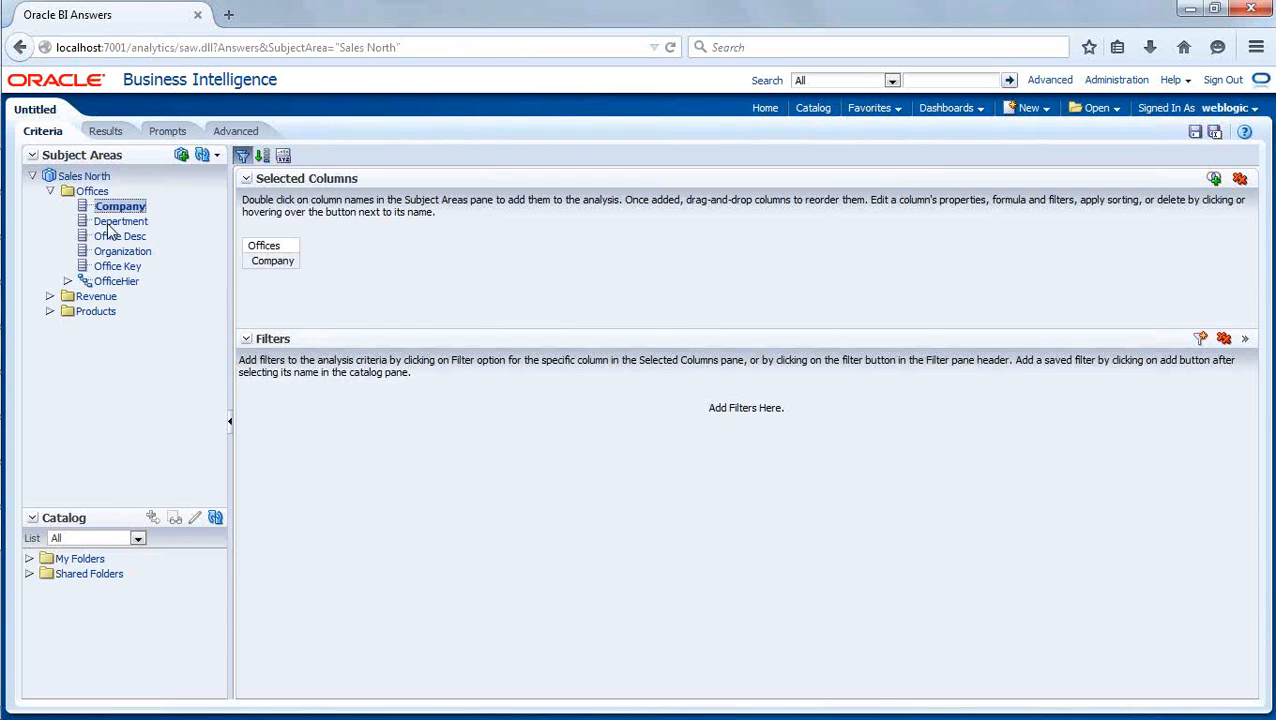
{"action": "left_click", "coordinate": [49, 296]}
{"action": "double_click", "coordinate": [116, 311]}
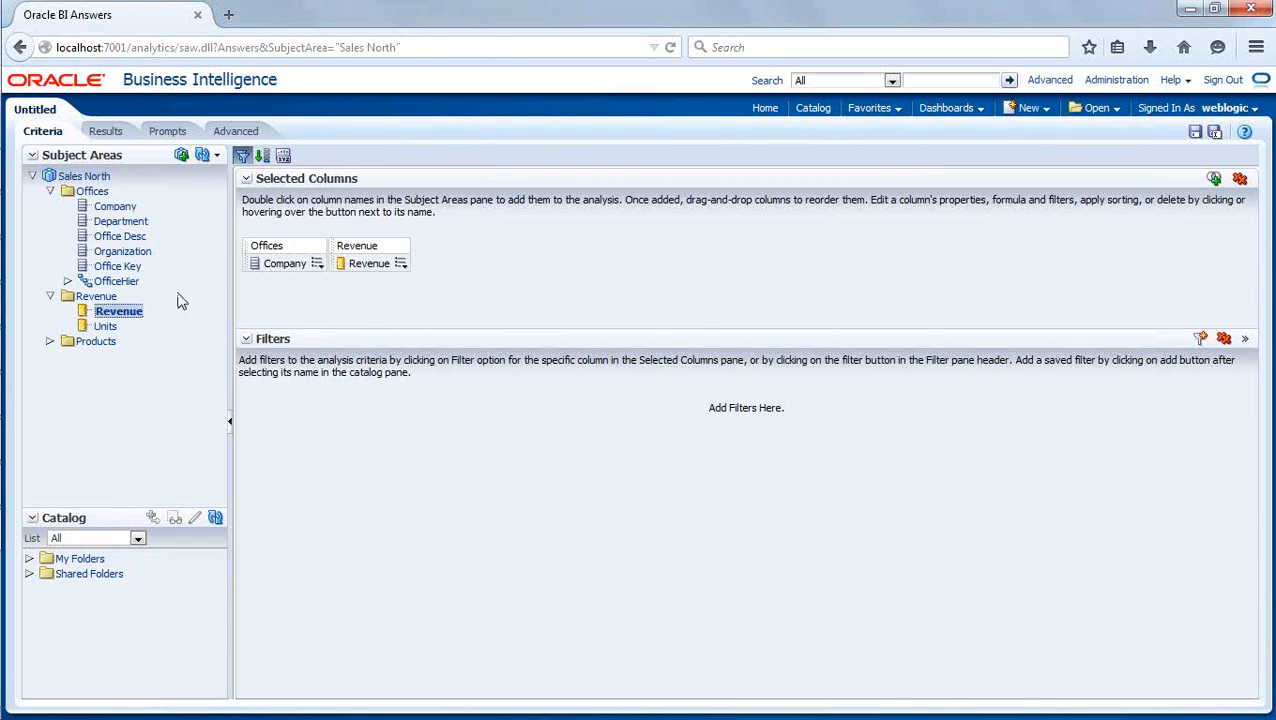
- Show the analysis results, drill into Genmind Corp, return to the company list, and drill into Stockplus Inc
{"action": "left_click", "coordinate": [105, 131]}
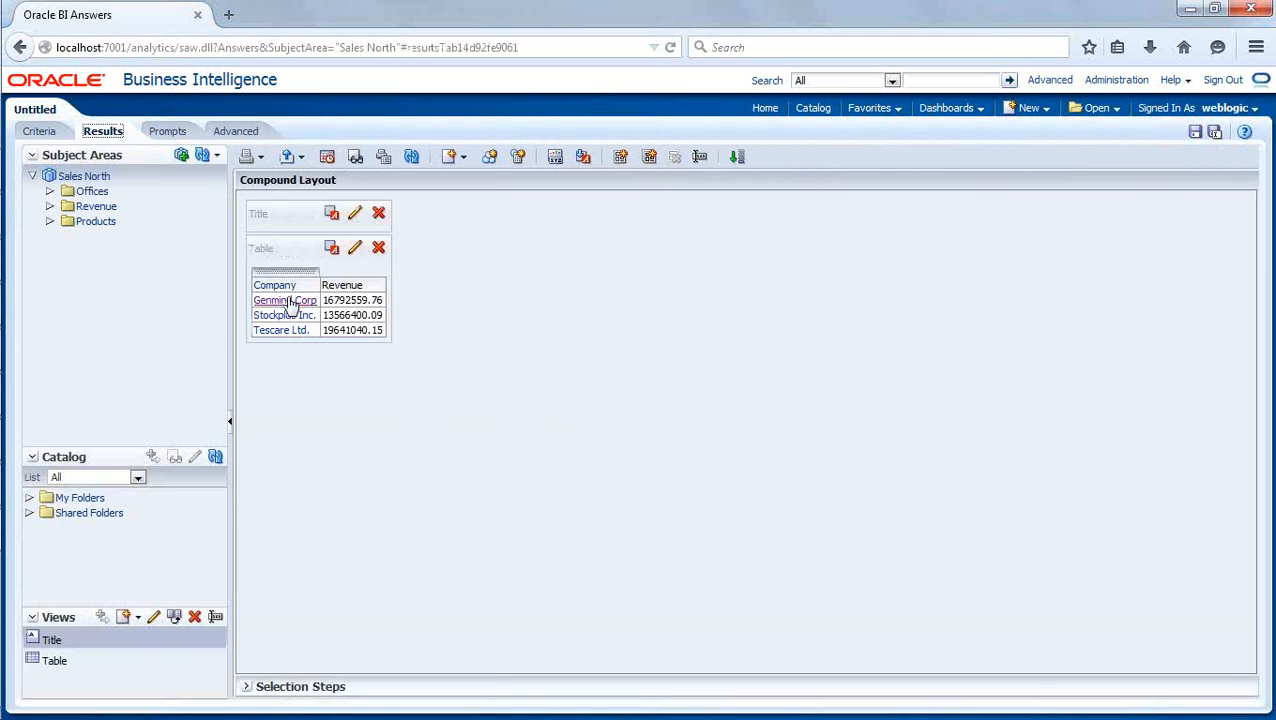
{"action": "left_click", "coordinate": [285, 301]}
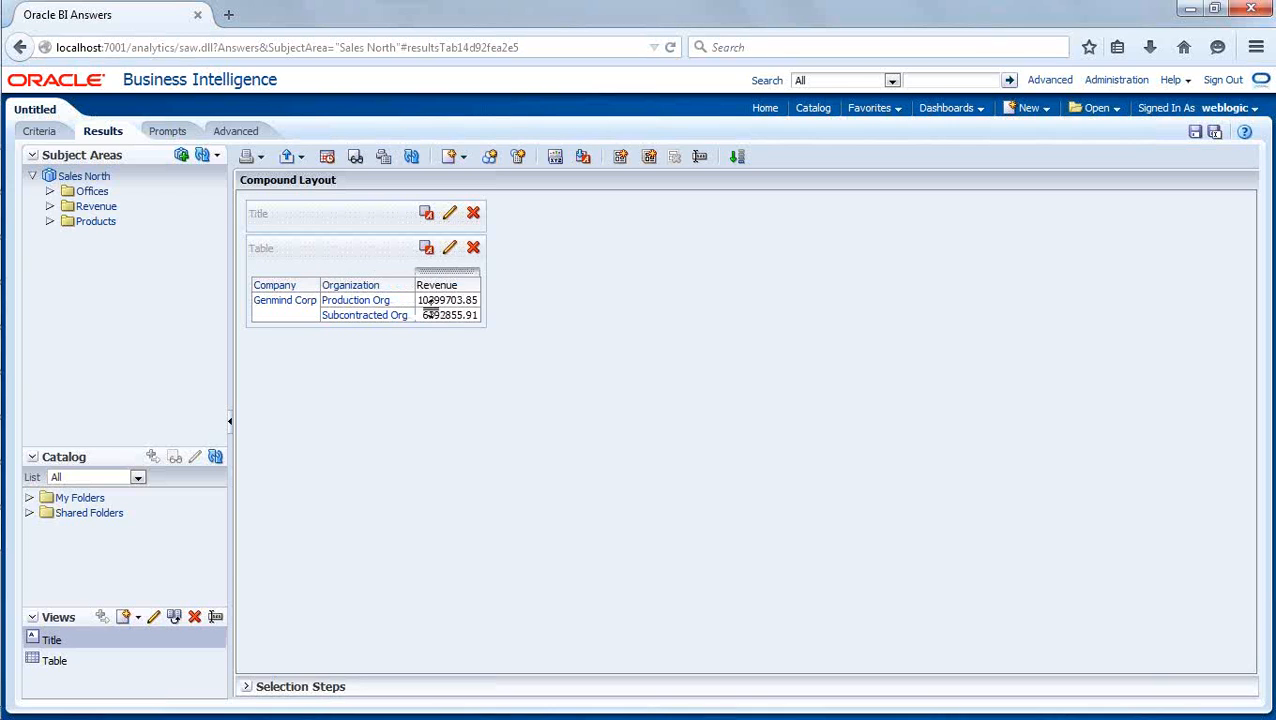
{"action": "left_click", "coordinate": [20, 47]}
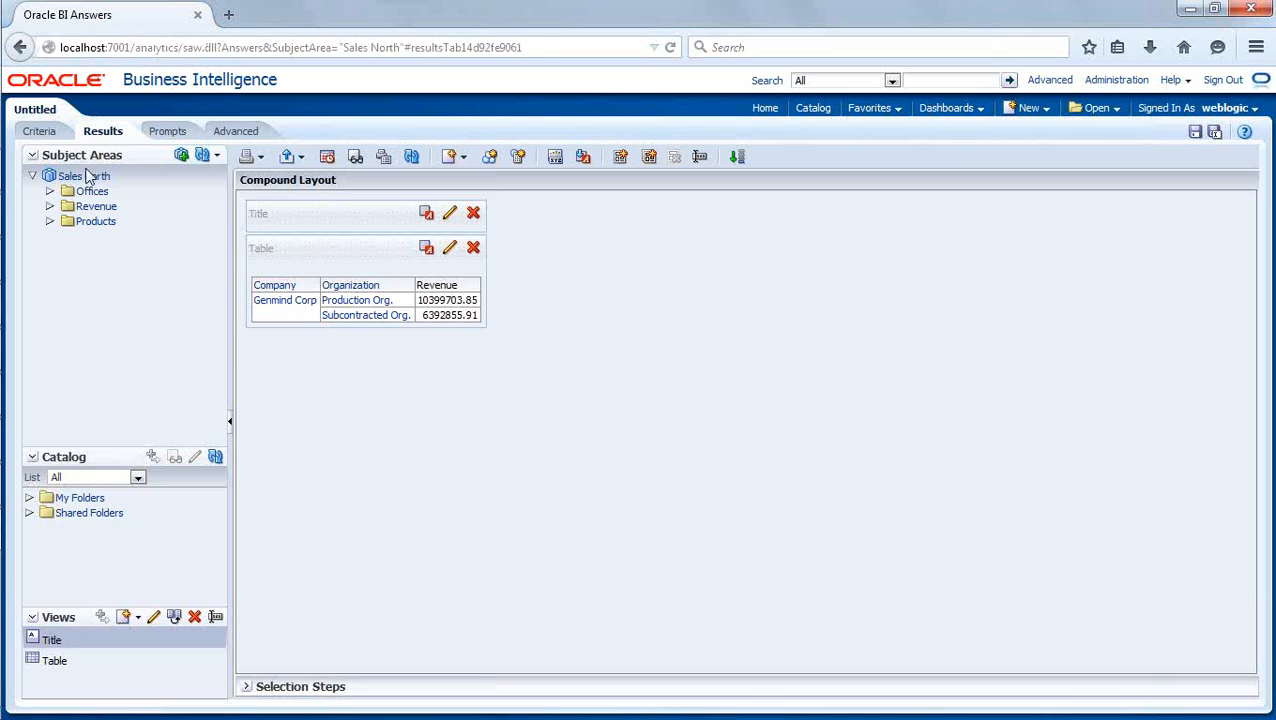
{"action": "left_click", "coordinate": [288, 315]}
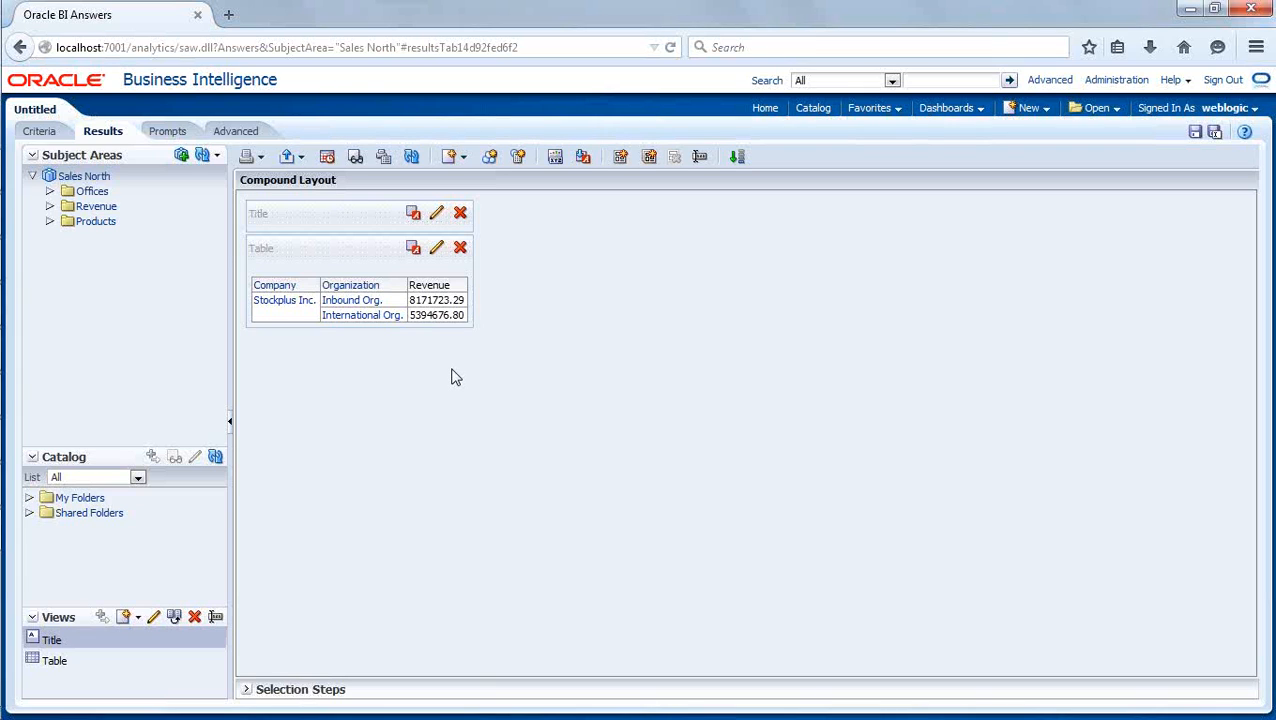
- Switch to the Oracle BI Administration Tool, expand the Customer logical table, collapse D2 Offices, and expand the D3 Customer physical table
{"action": "mouse_move", "coordinate": [2, 555]}
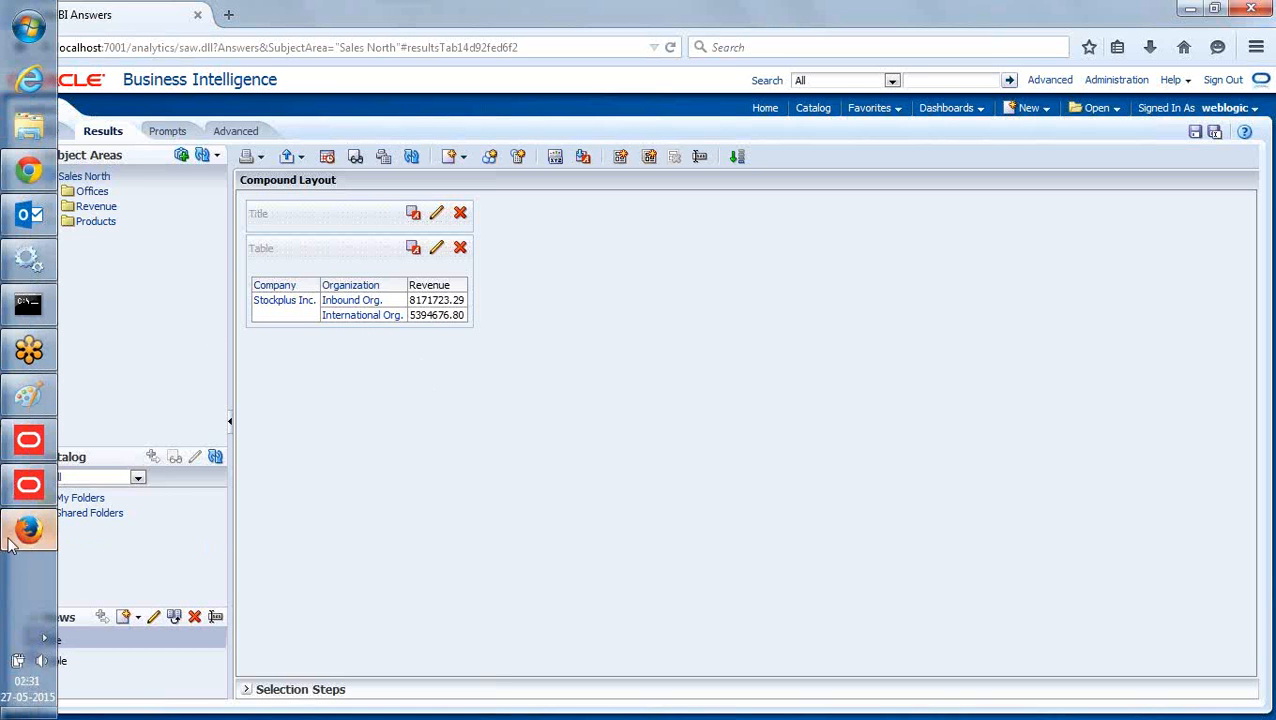
{"action": "left_click", "coordinate": [28, 485]}
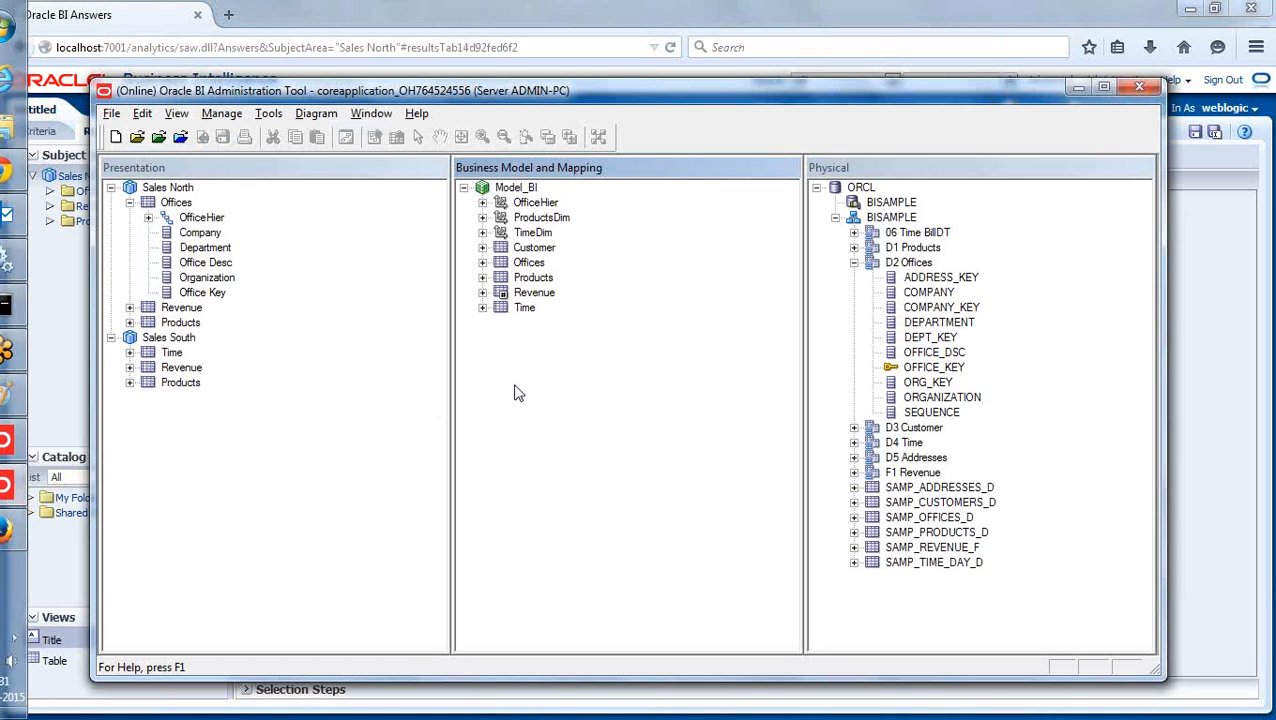
{"action": "left_click", "coordinate": [483, 247]}
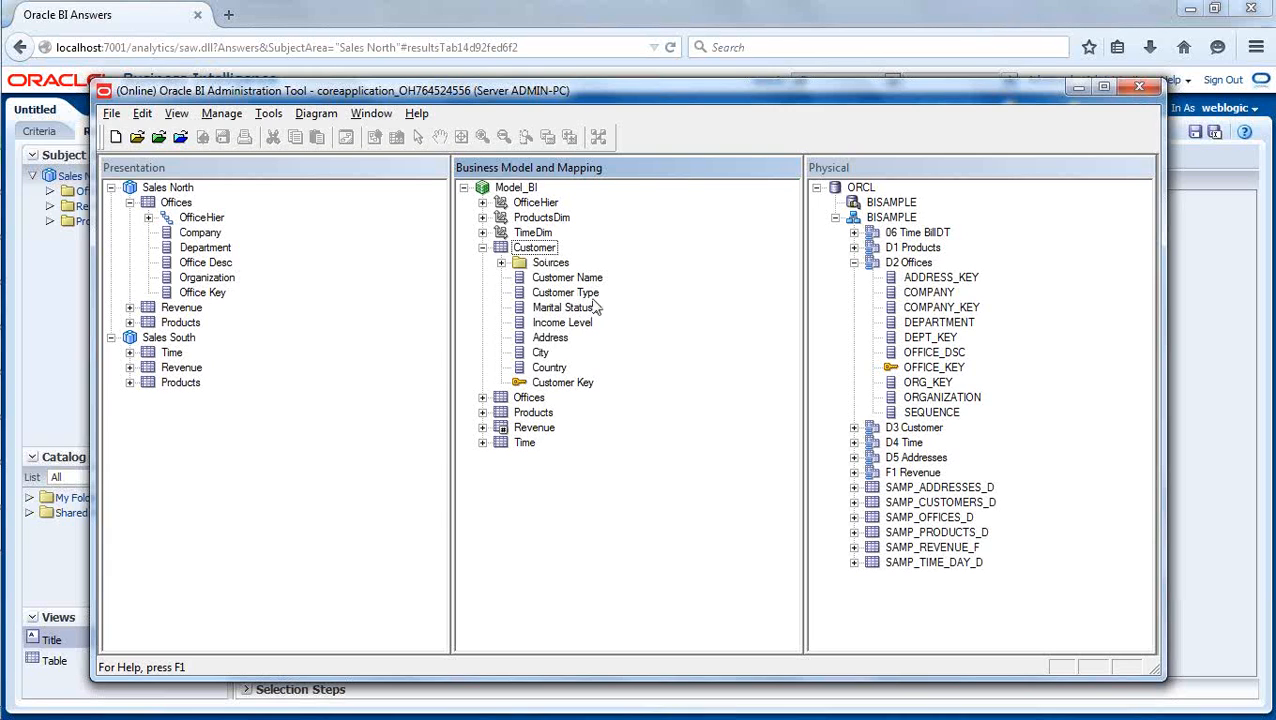
{"action": "left_click", "coordinate": [854, 263]}
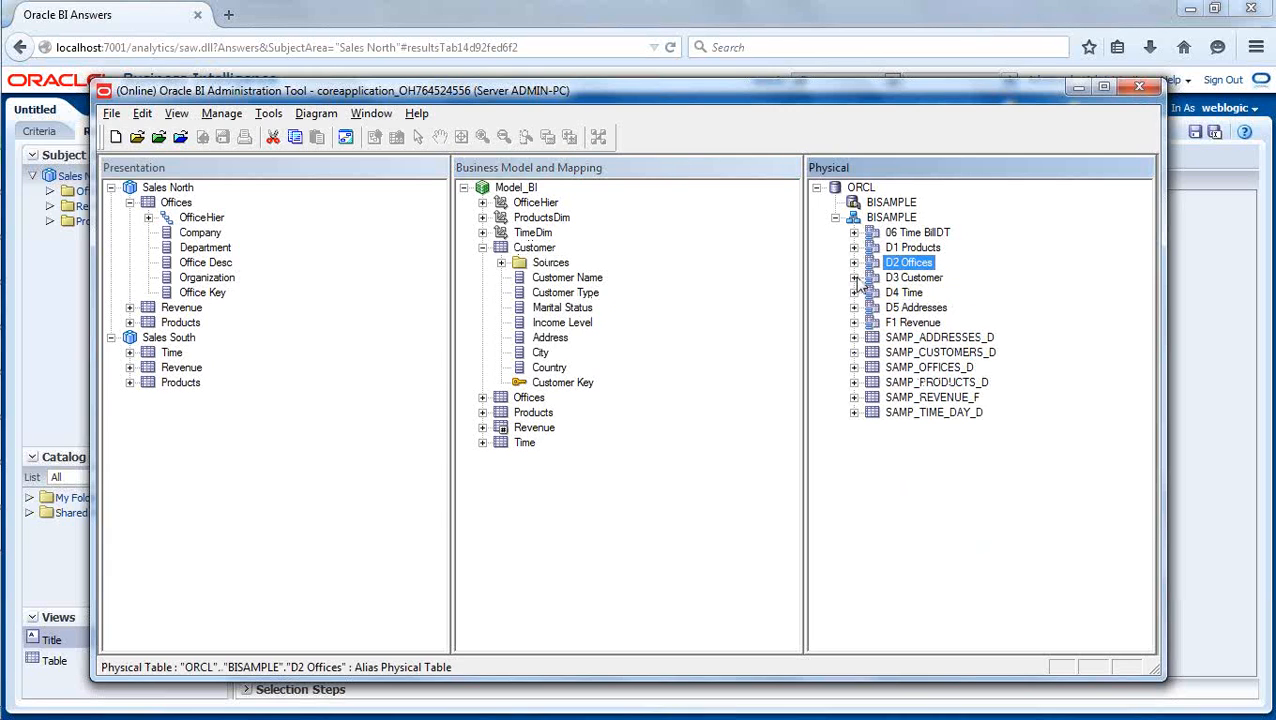
{"action": "left_click", "coordinate": [854, 278]}
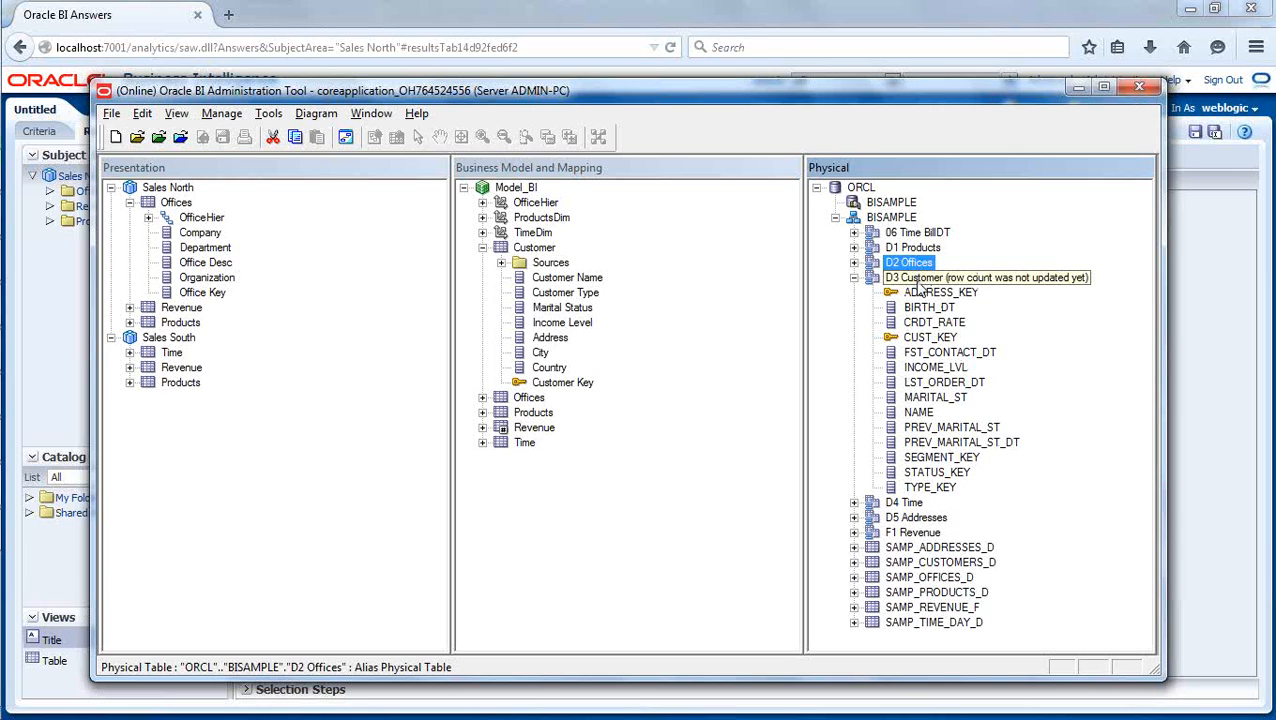
- View the data of the TYPE_KEY and INCOME_LVL columns in D3 Customer, and close the data window
{"action": "left_click", "coordinate": [944, 490]}
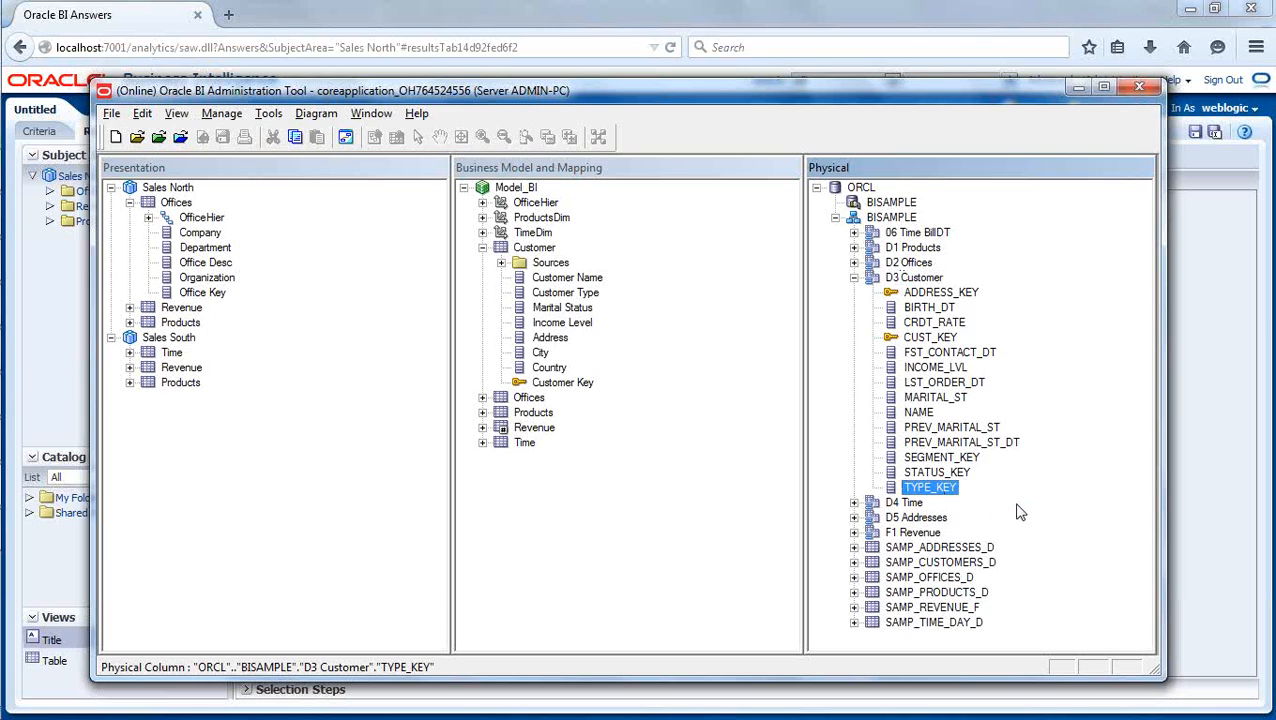
{"action": "left_click", "coordinate": [947, 370], "text": "ctrl"}
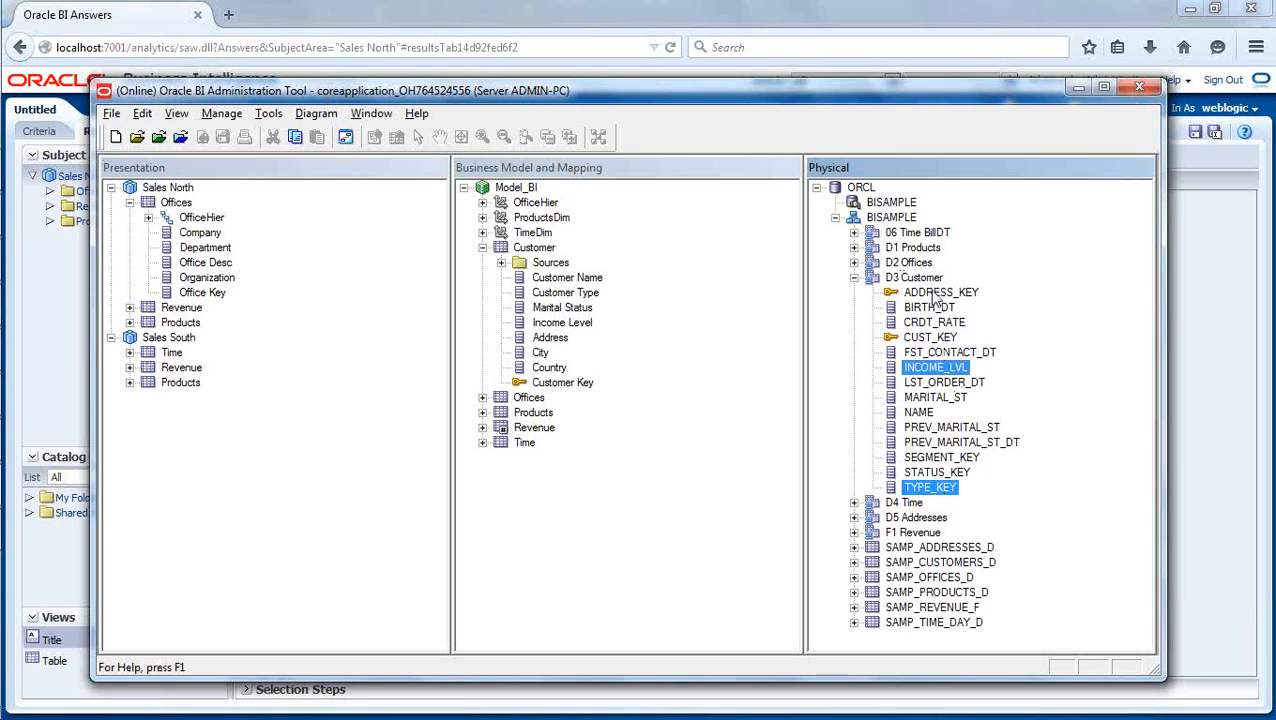
{"action": "right_click", "coordinate": [940, 372]}
{"action": "left_click", "coordinate": [971, 396]}
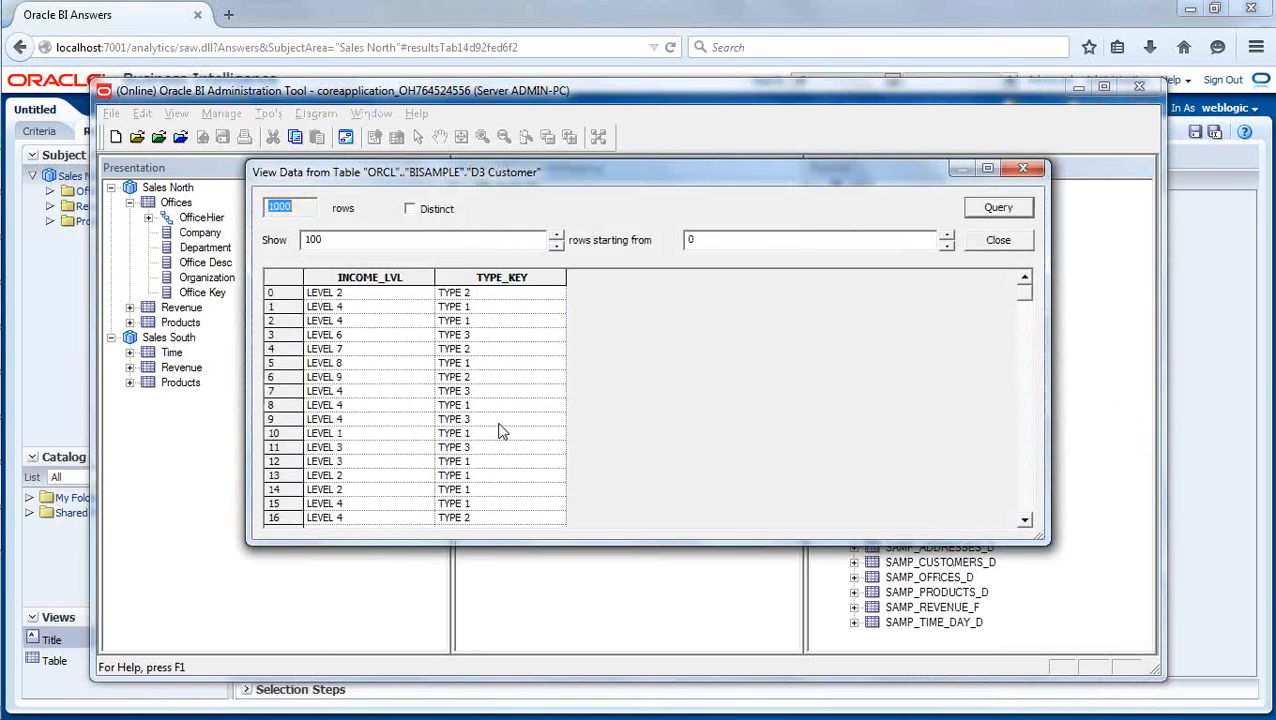
{"action": "left_click", "coordinate": [995, 251]}
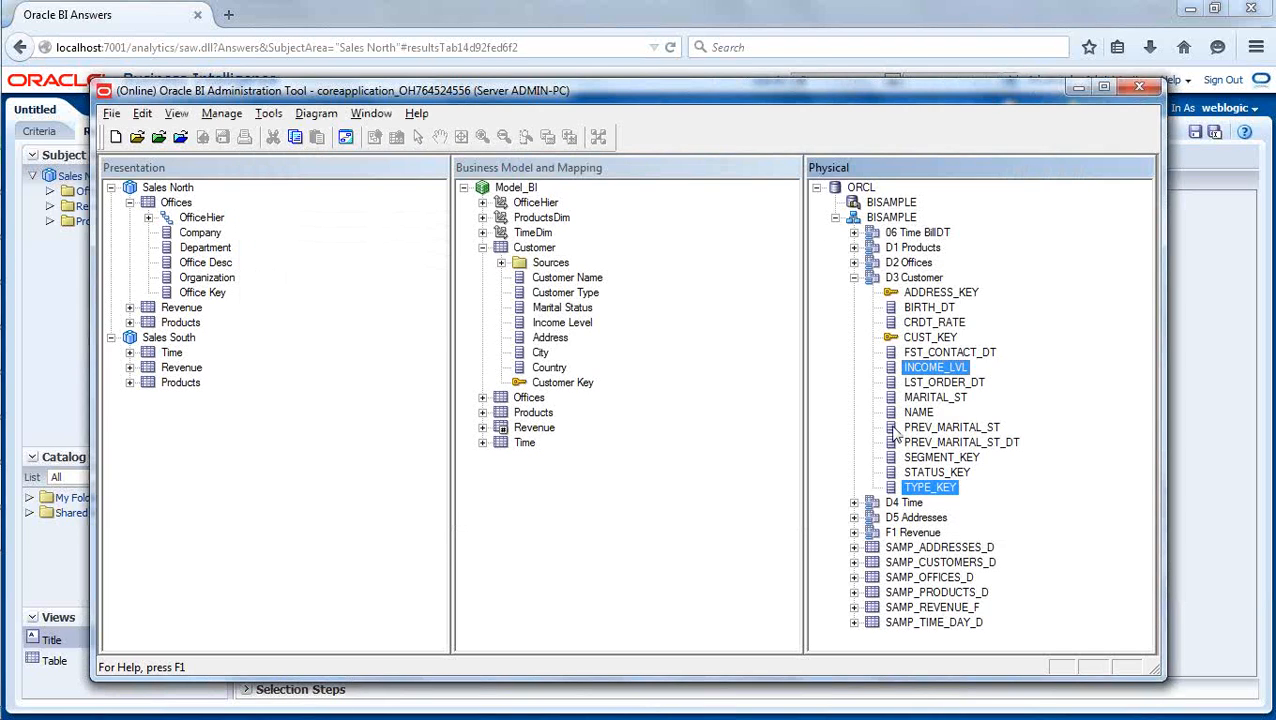
- Add NAME to the selected D3 Customer columns, view their data, and compare individual customer rows by income level and type
{"action": "left_click", "coordinate": [918, 412], "text": "ctrl"}
{"action": "right_click", "coordinate": [918, 412]}
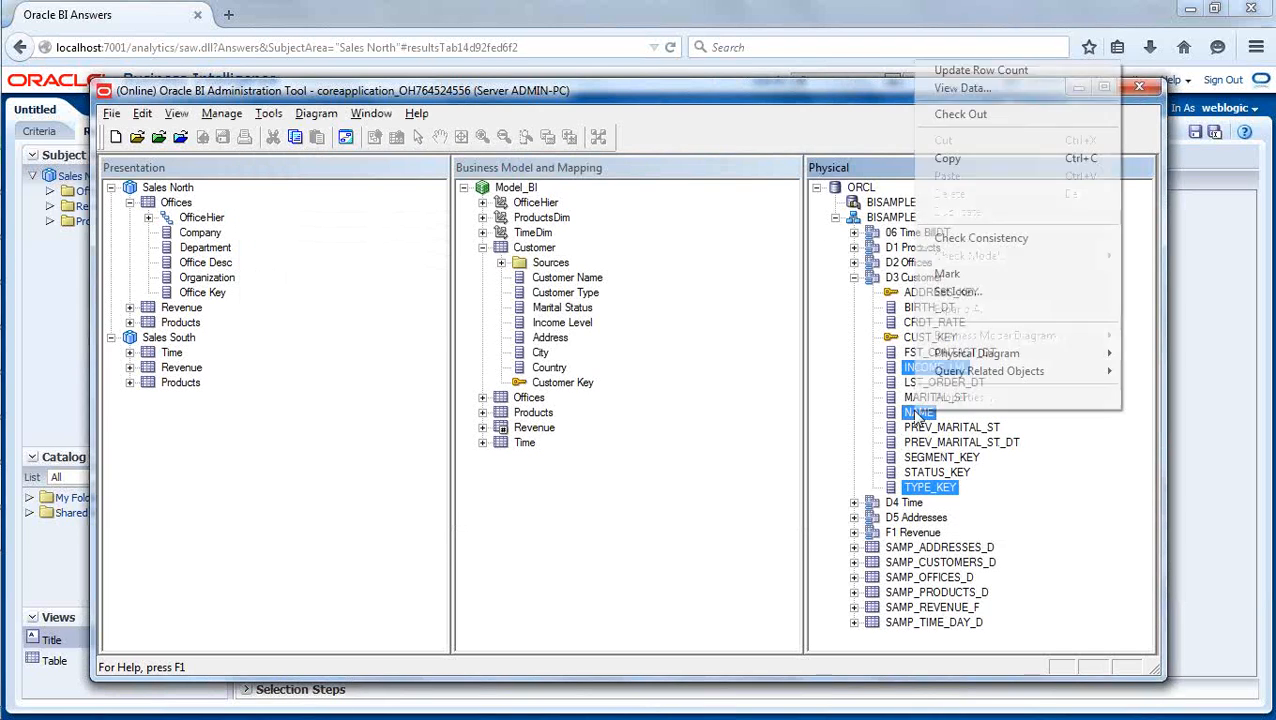
{"action": "left_click", "coordinate": [964, 88]}
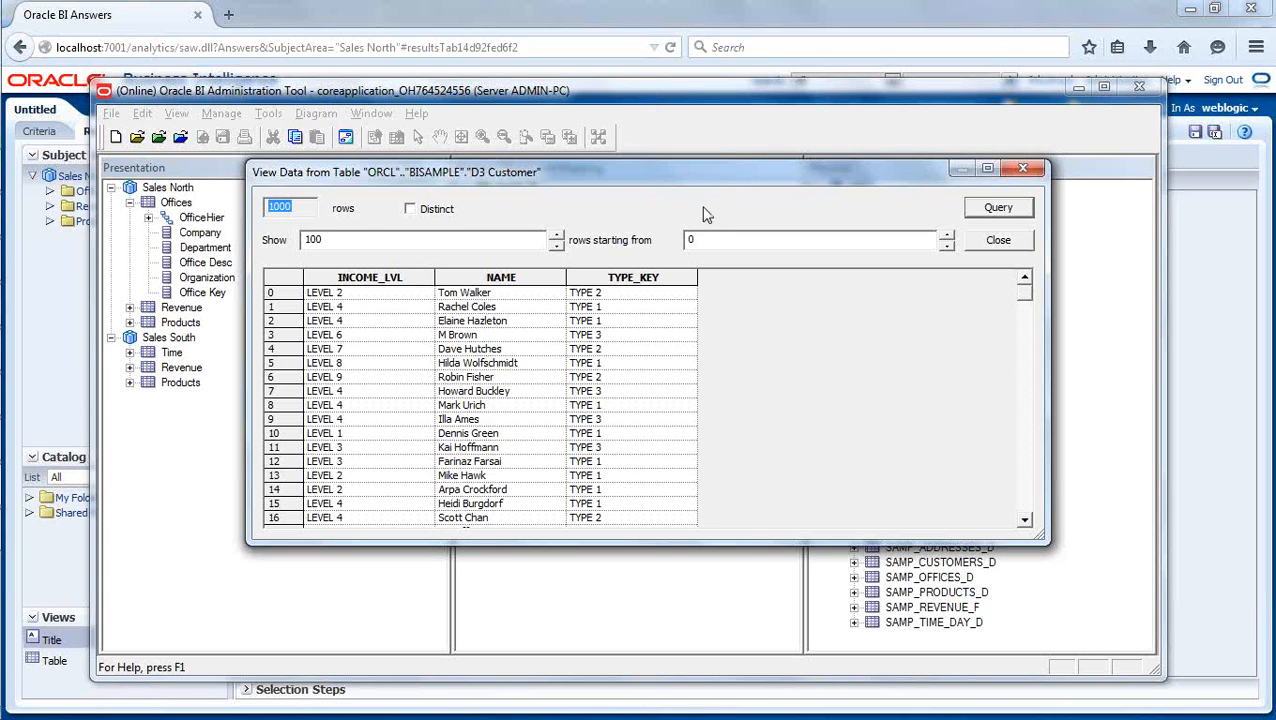
{"action": "left_click_drag", "start_coordinate": [716, 180], "coordinate": [578, 144]}
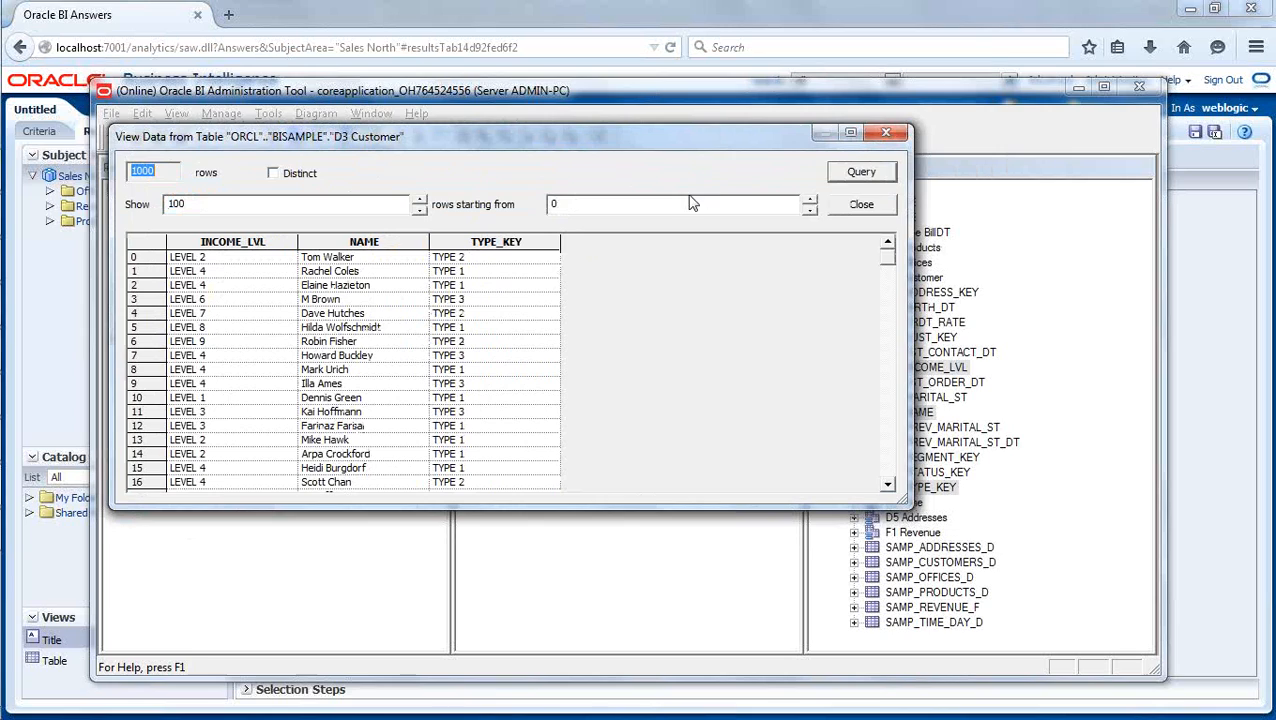
{"action": "left_click", "coordinate": [846, 206]}
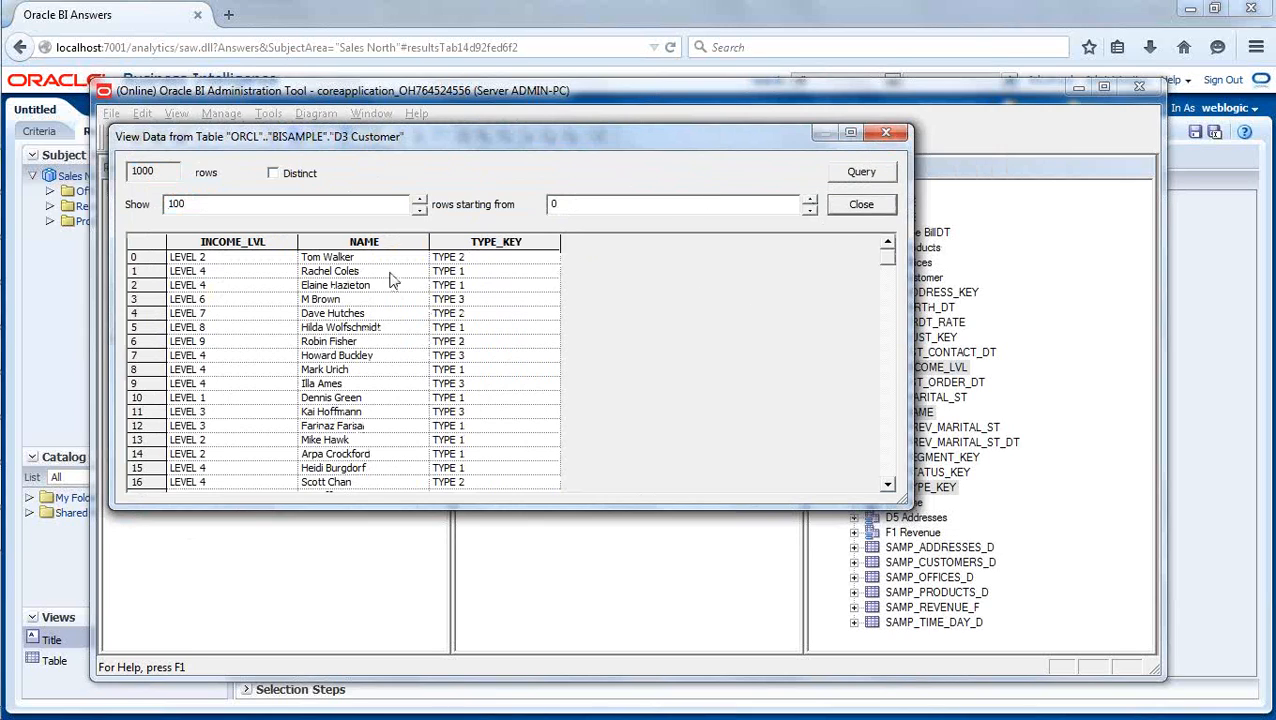
{"action": "left_click", "coordinate": [466, 287]}
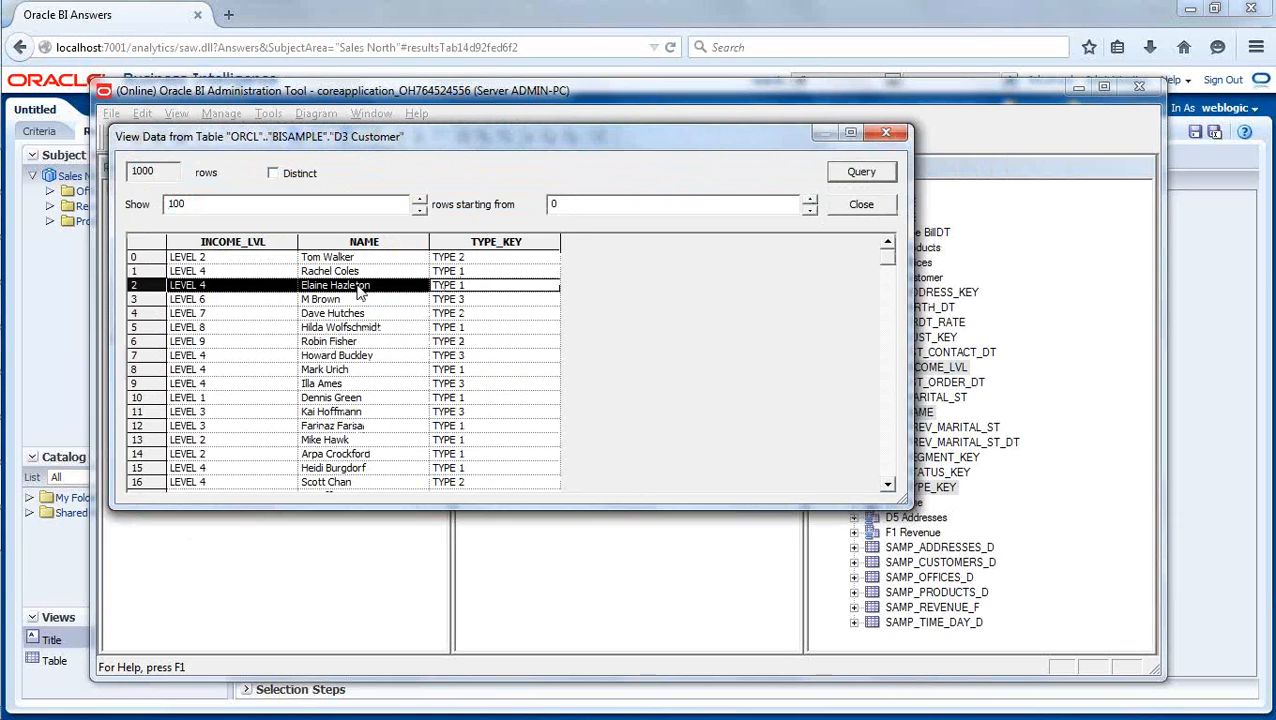
{"action": "left_click", "coordinate": [410, 329]}
{"action": "left_click", "coordinate": [408, 370]}
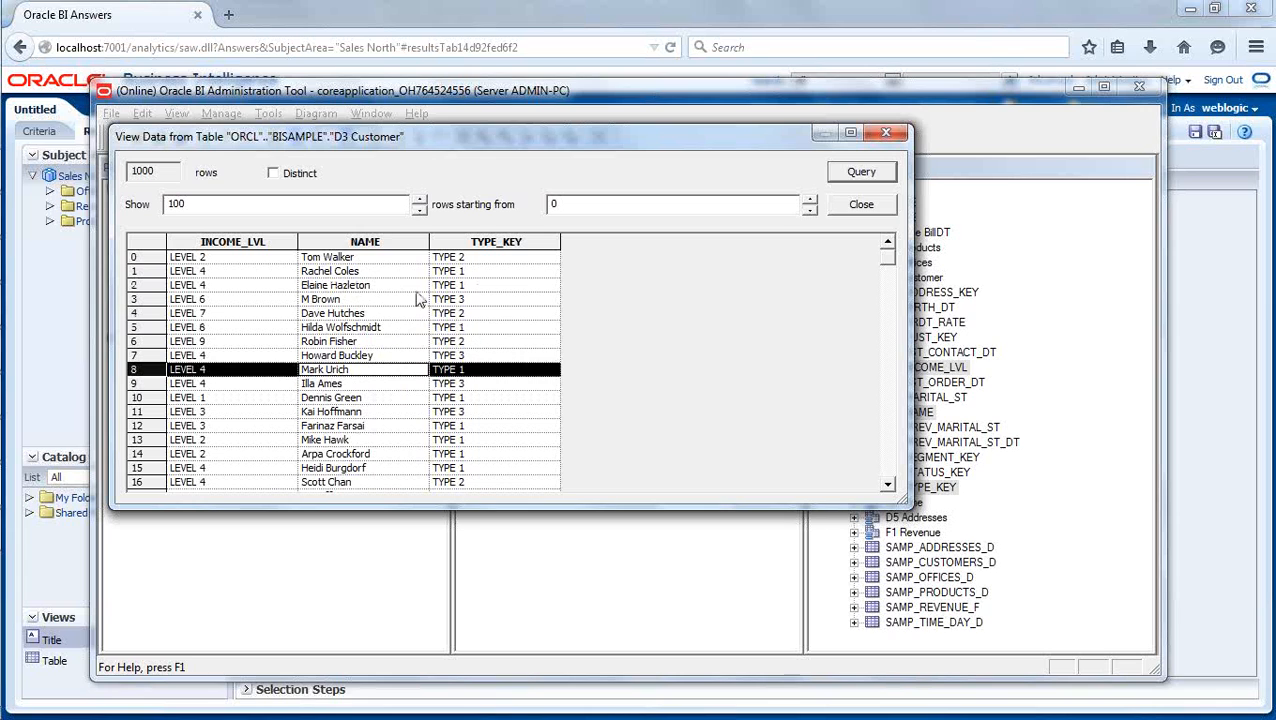
{"action": "left_click", "coordinate": [850, 208]}
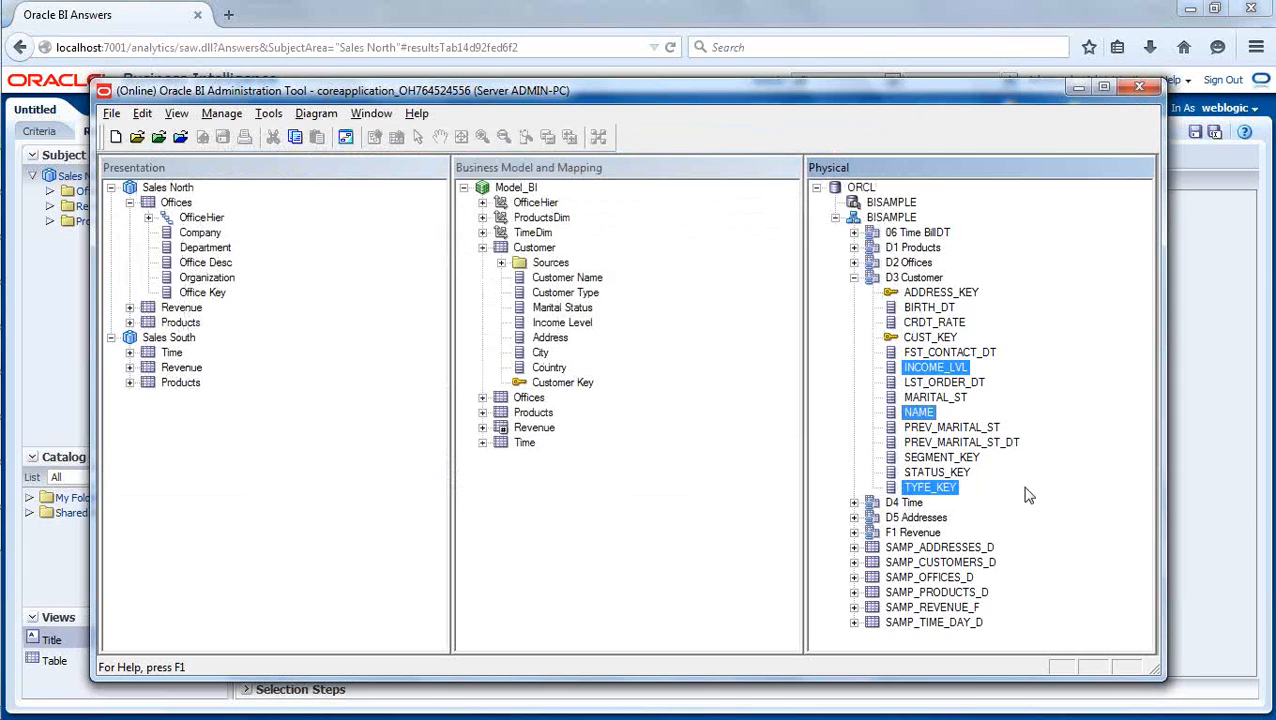
- Add STATUS_KEY to the selected D3 Customer columns and view the combined data
{"action": "left_click", "coordinate": [950, 474], "text": "ctrl"}
{"action": "right_click", "coordinate": [951, 478]}
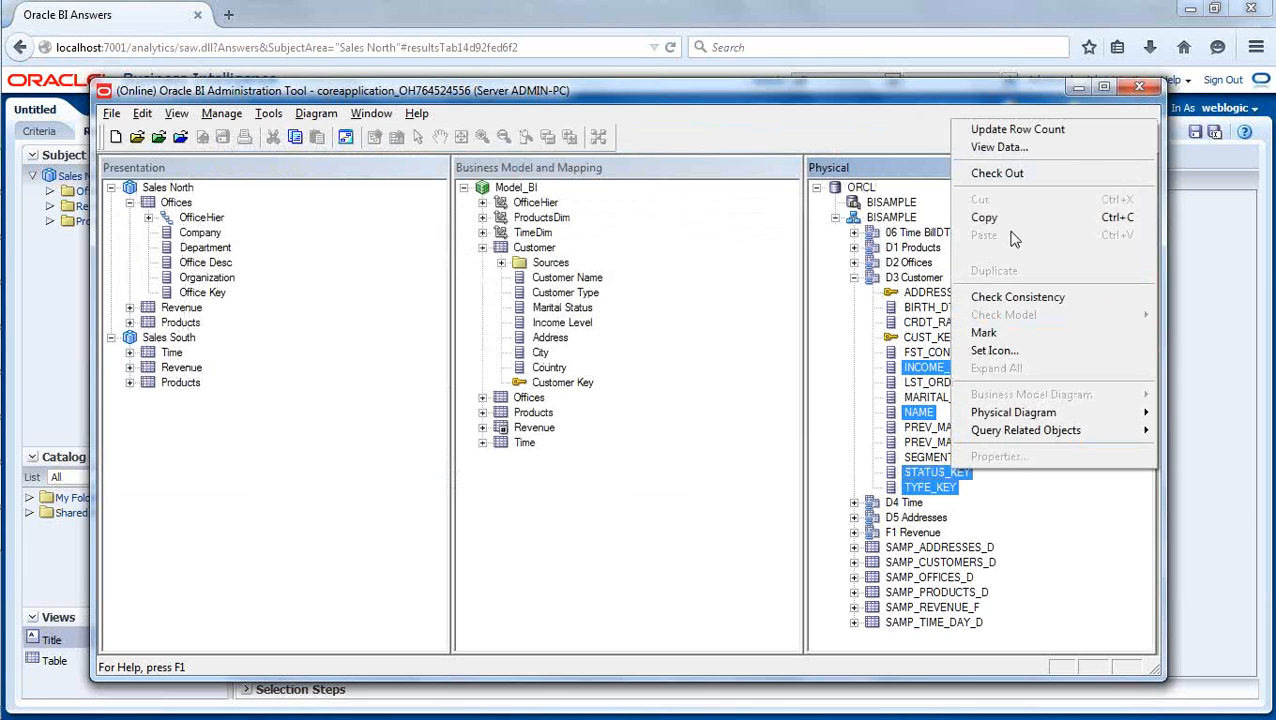
{"action": "left_click", "coordinate": [1002, 147]}
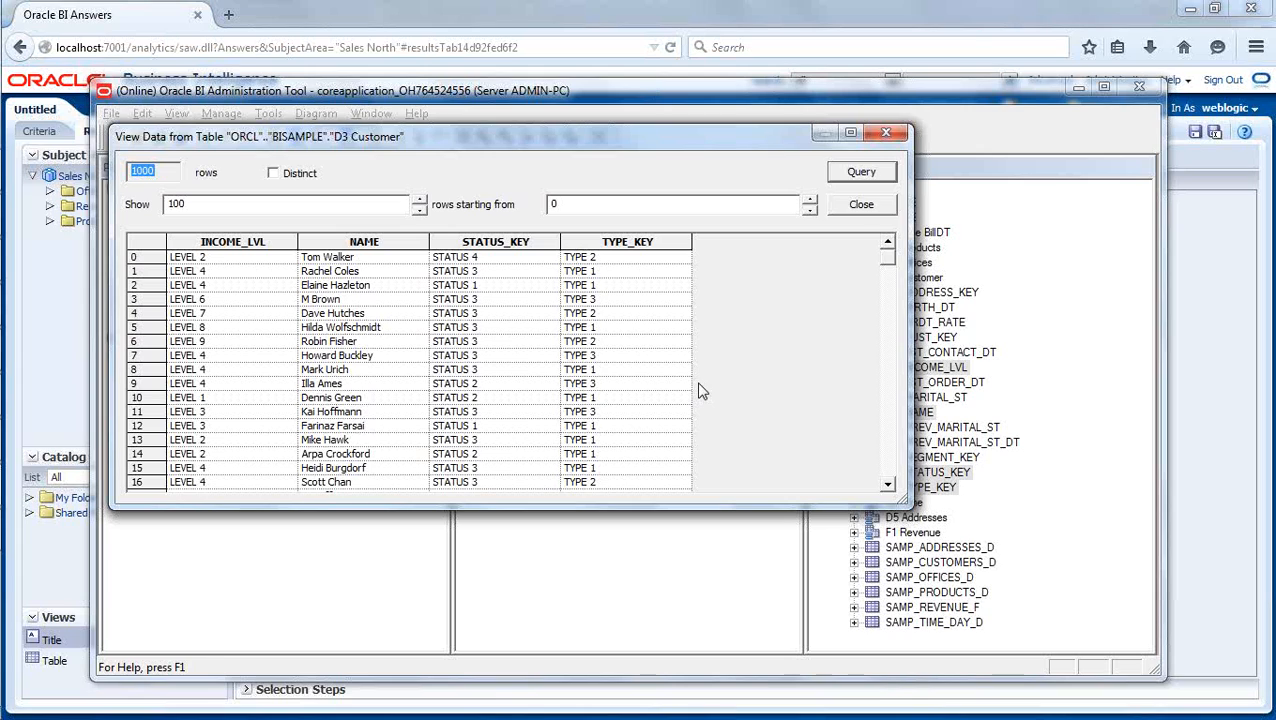
{"action": "left_click", "coordinate": [860, 205]}
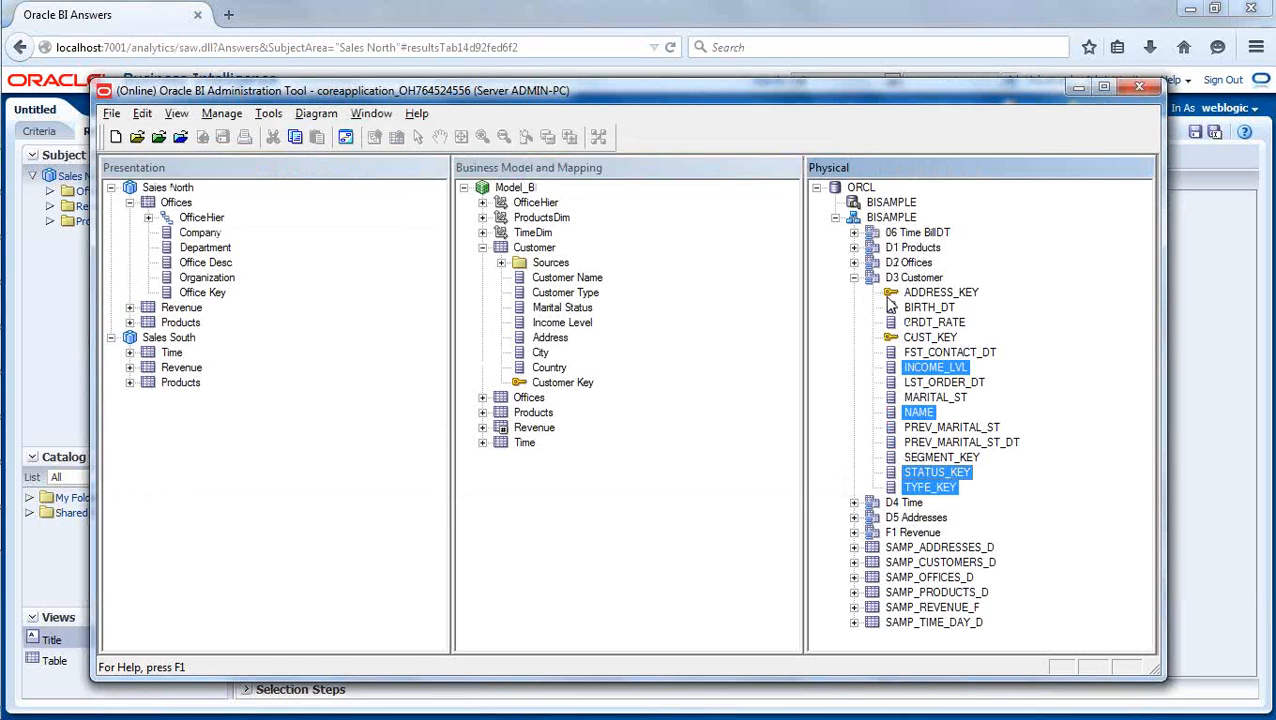
- View the data of the whole D3 Customer table, look across its columns, and close the data window
{"action": "left_click", "coordinate": [906, 279]}
{"action": "right_click", "coordinate": [908, 284]}
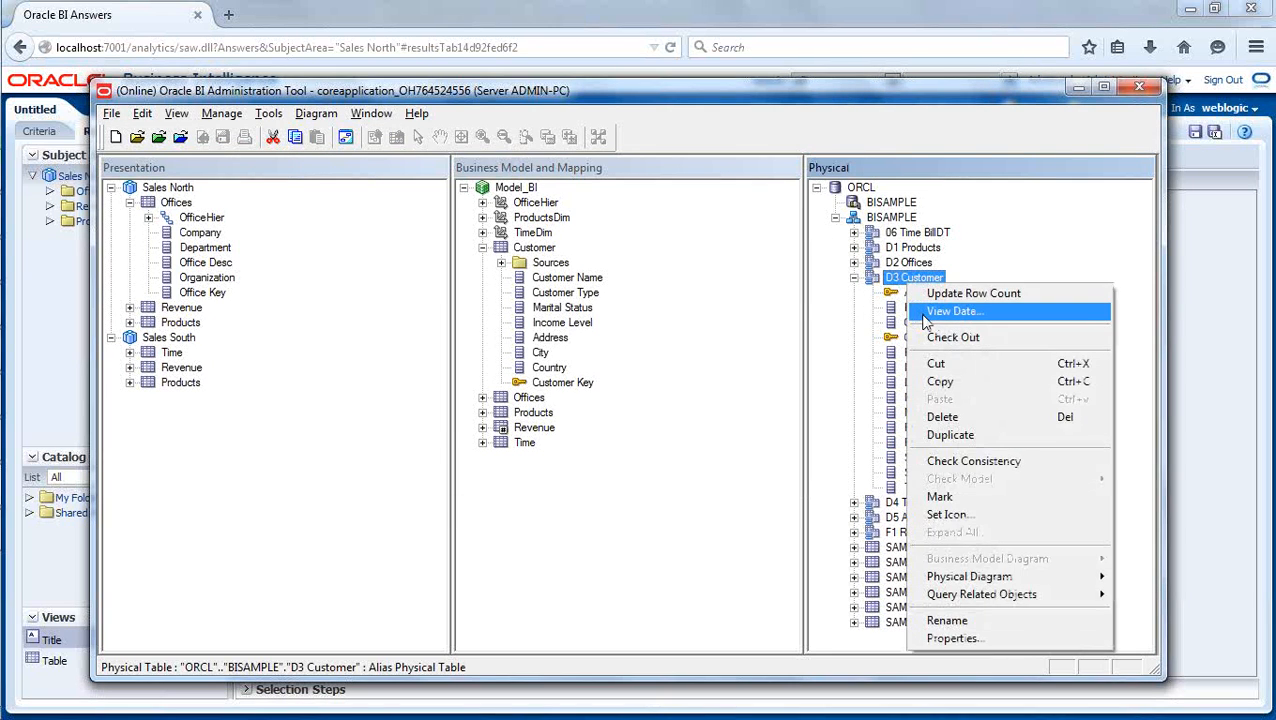
{"action": "left_click", "coordinate": [930, 307]}
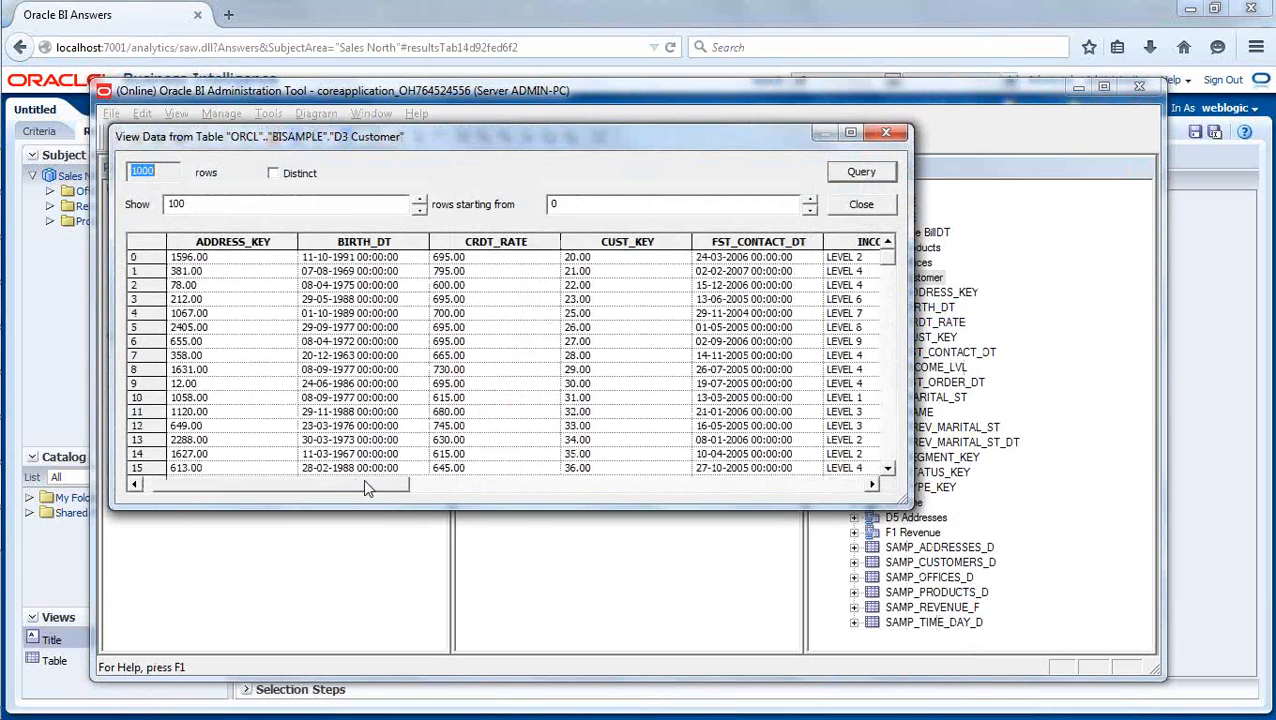
{"action": "left_click_drag", "start_coordinate": [364, 487], "coordinate": [404, 500]}
{"action": "left_click", "coordinate": [862, 205]}
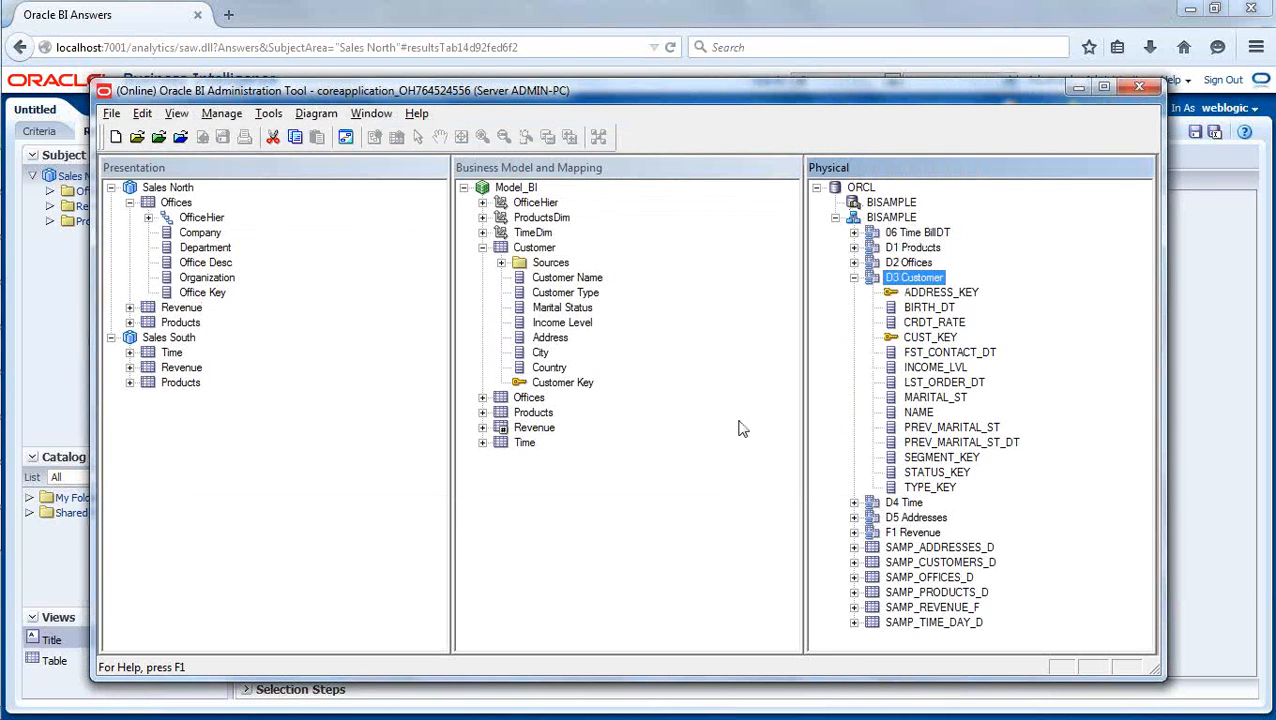
- Create a logical dimension with level-based hierarchy from the Customer logical table and expand it down to the Customer Detail columns
{"action": "left_click", "coordinate": [482, 247]}
{"action": "left_click", "coordinate": [563, 396]}
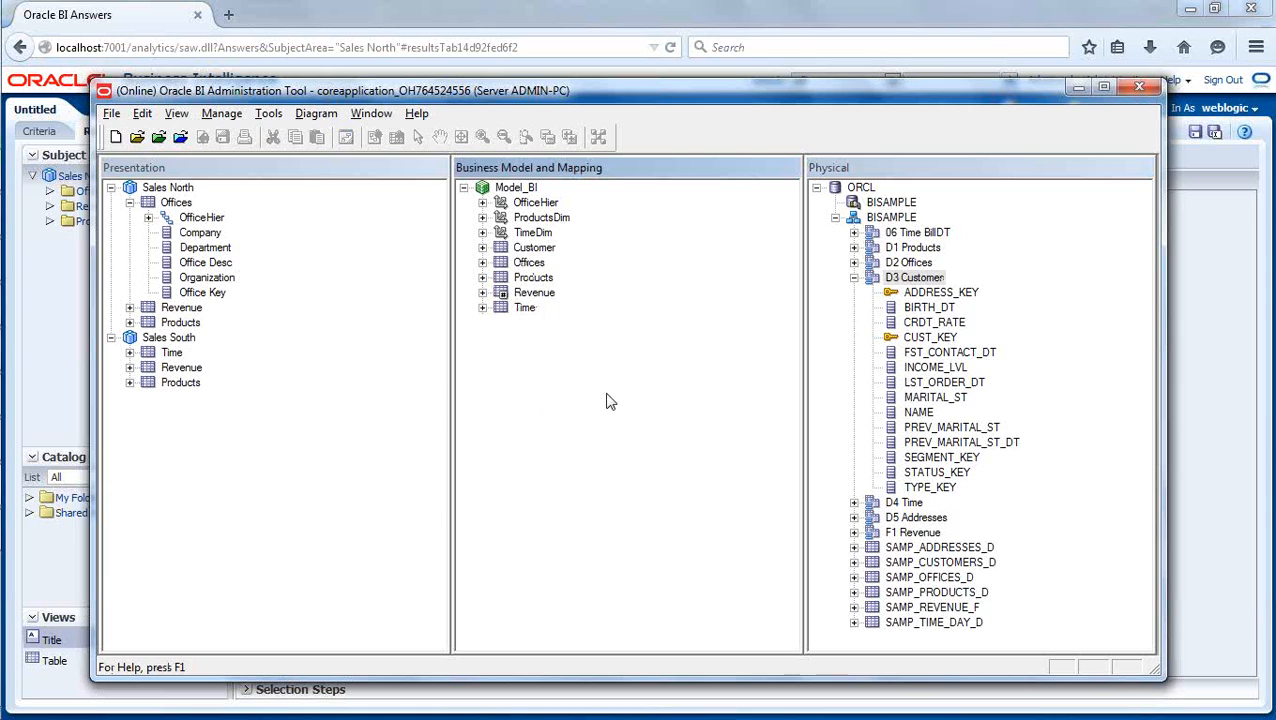
{"action": "left_click", "coordinate": [535, 248]}
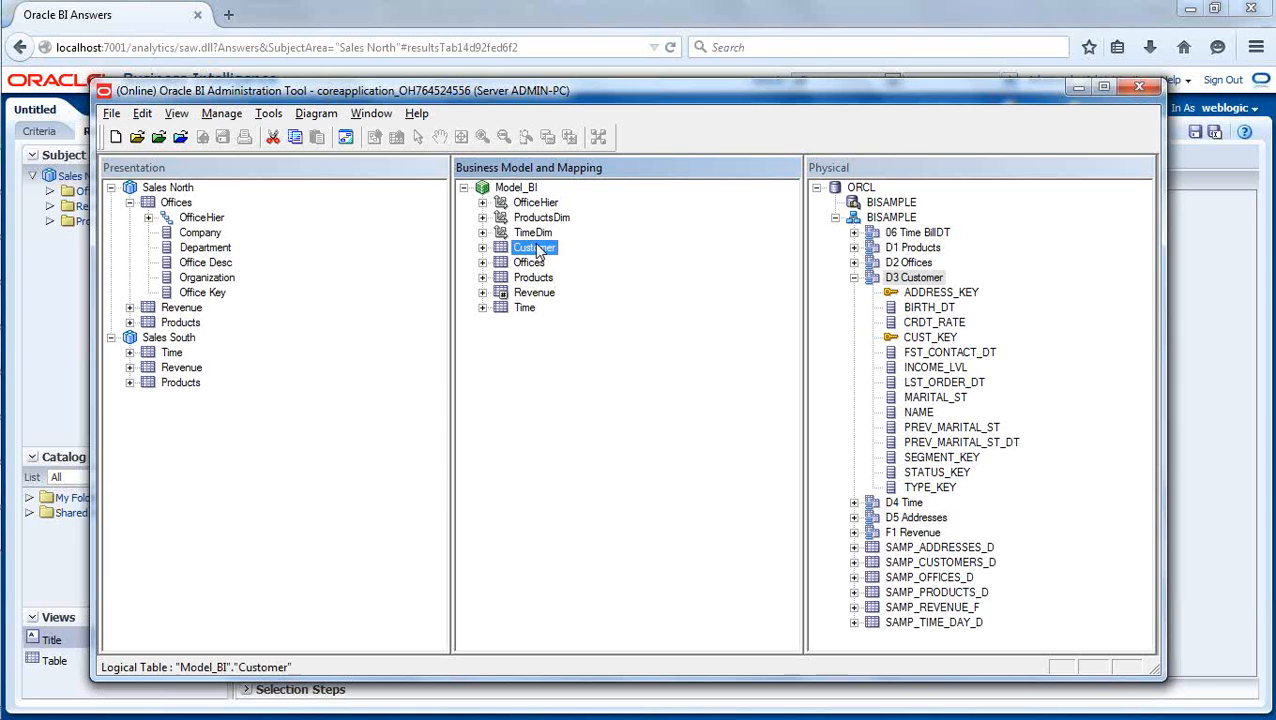
{"action": "right_click", "coordinate": [538, 252]}
{"action": "mouse_move", "coordinate": [568, 274]}
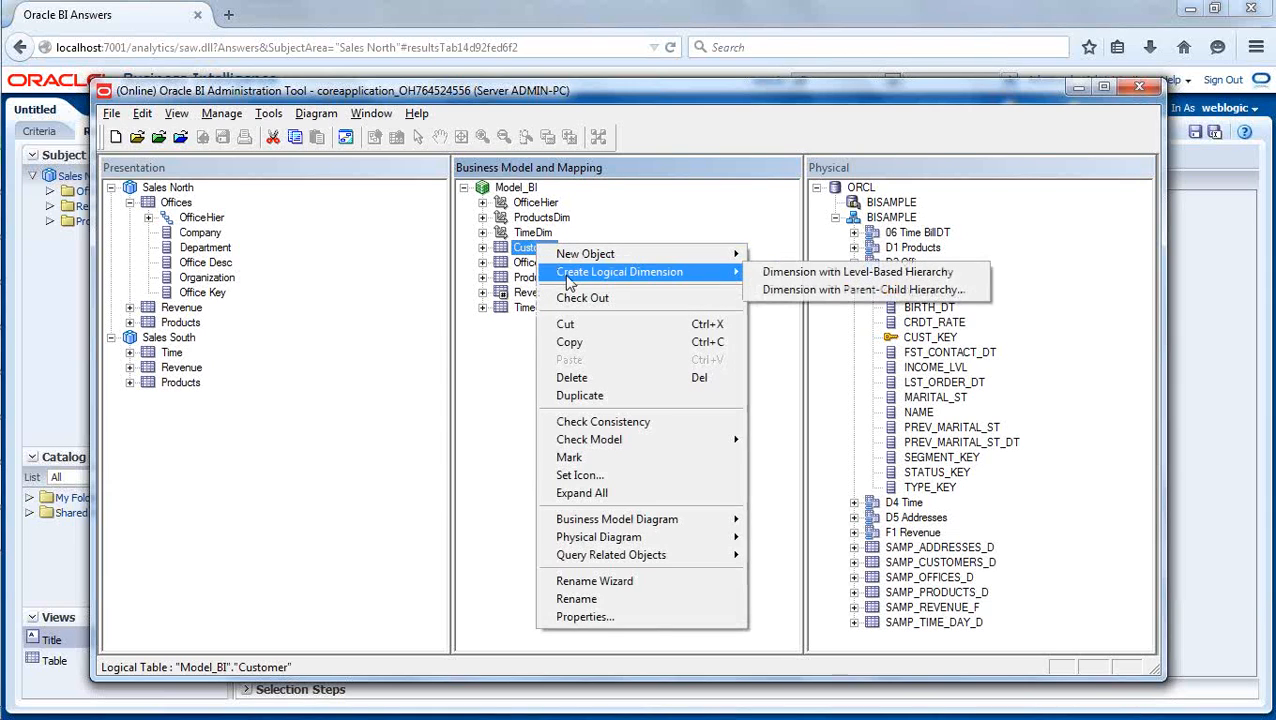
{"action": "left_click", "coordinate": [774, 271]}
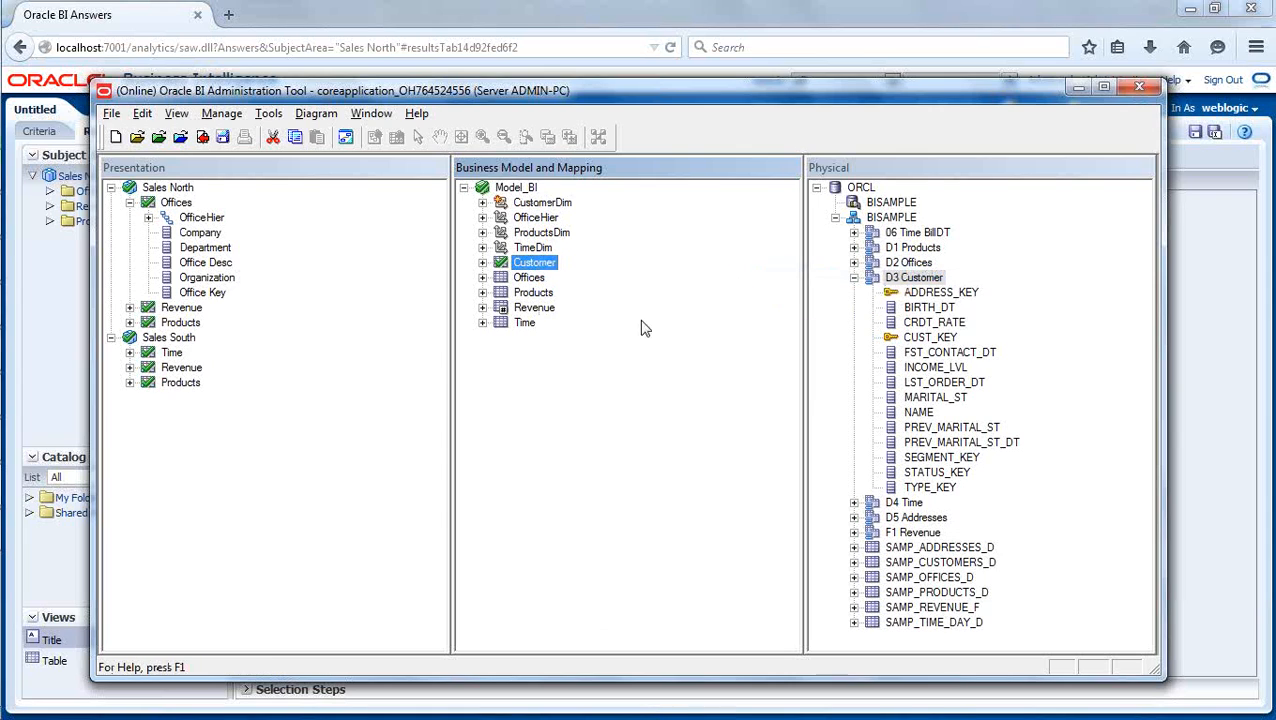
{"action": "left_click", "coordinate": [482, 202]}
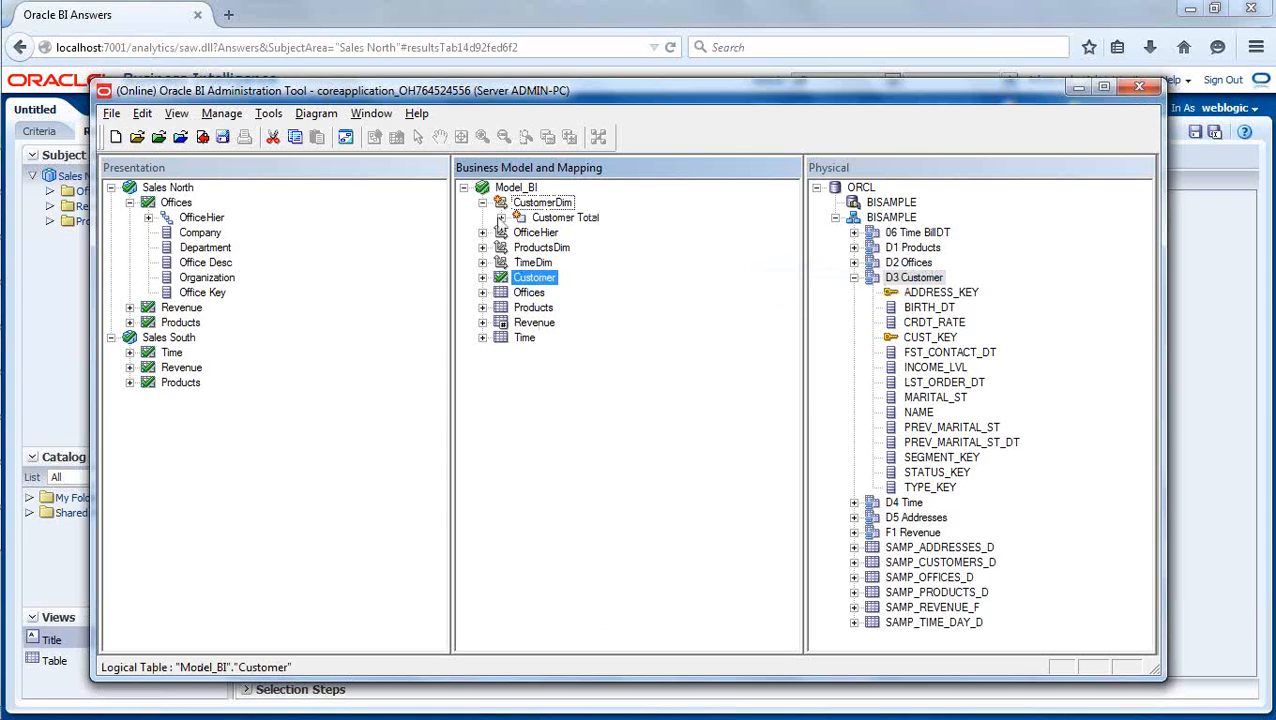
{"action": "left_click", "coordinate": [501, 217]}
{"action": "left_click", "coordinate": [520, 232]}
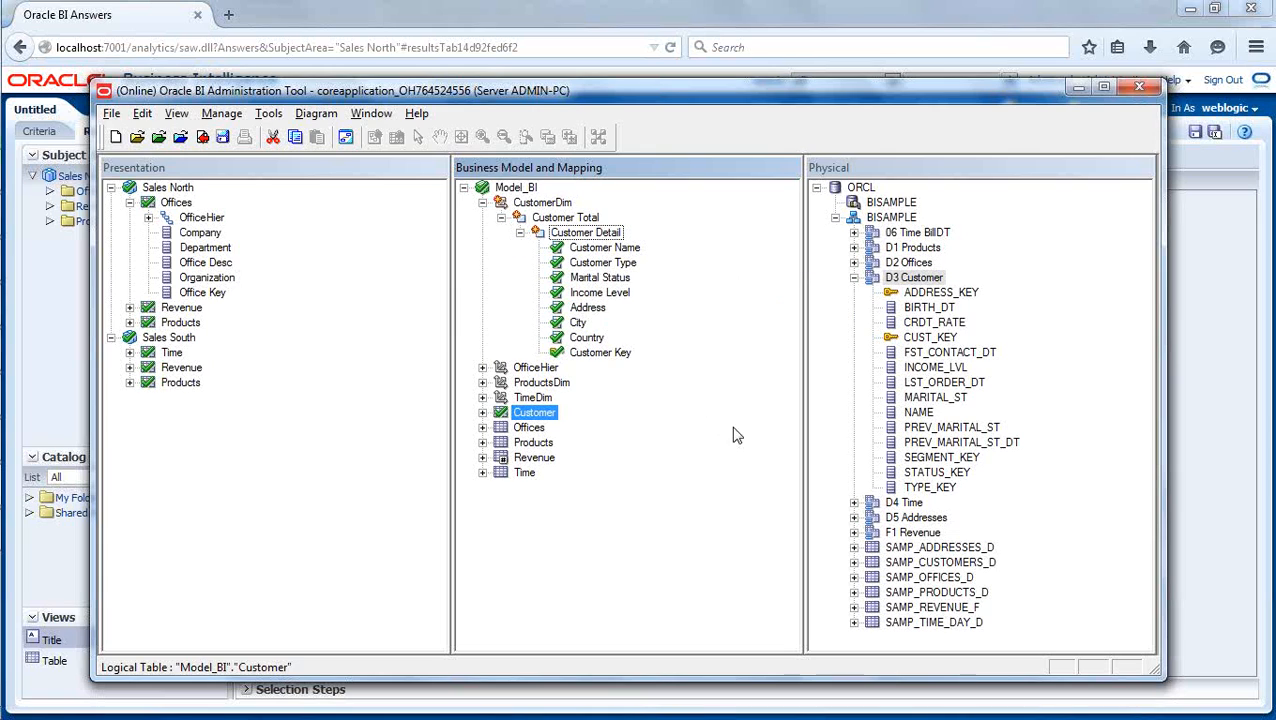
{"action": "left_click", "coordinate": [586, 233]}
{"action": "right_click", "coordinate": [586, 238]}
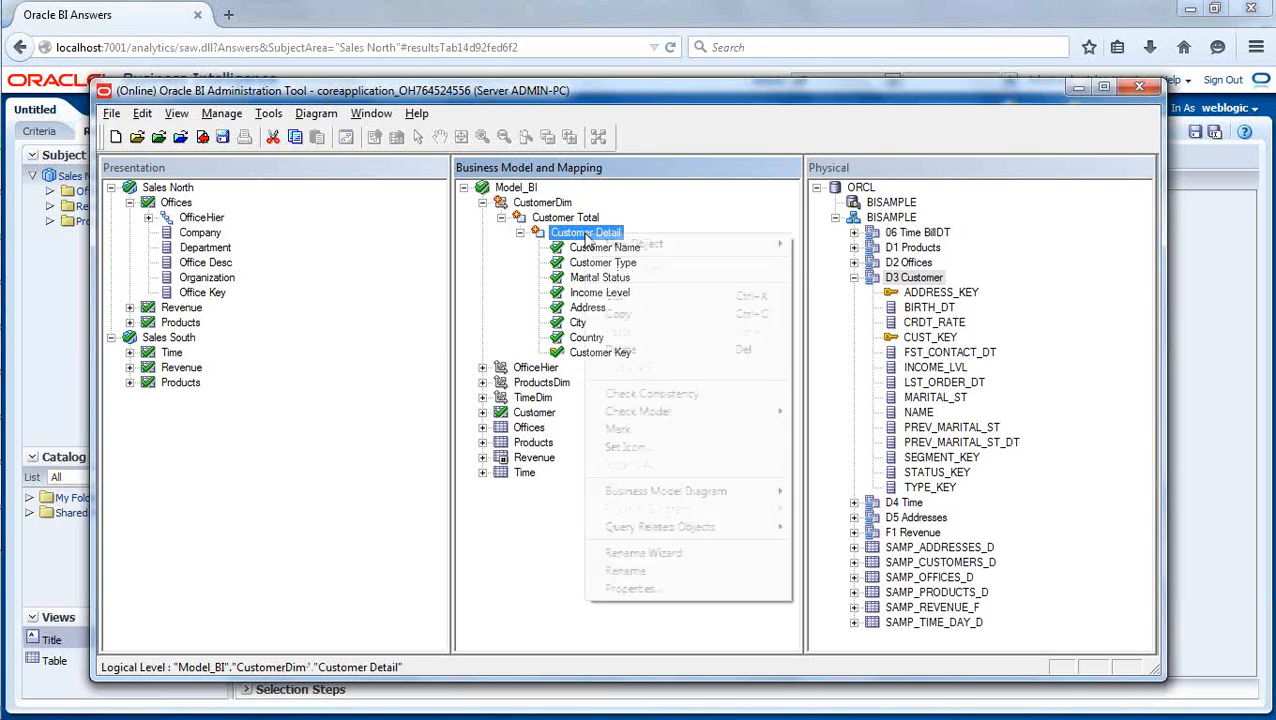
{"action": "mouse_move", "coordinate": [760, 244]}
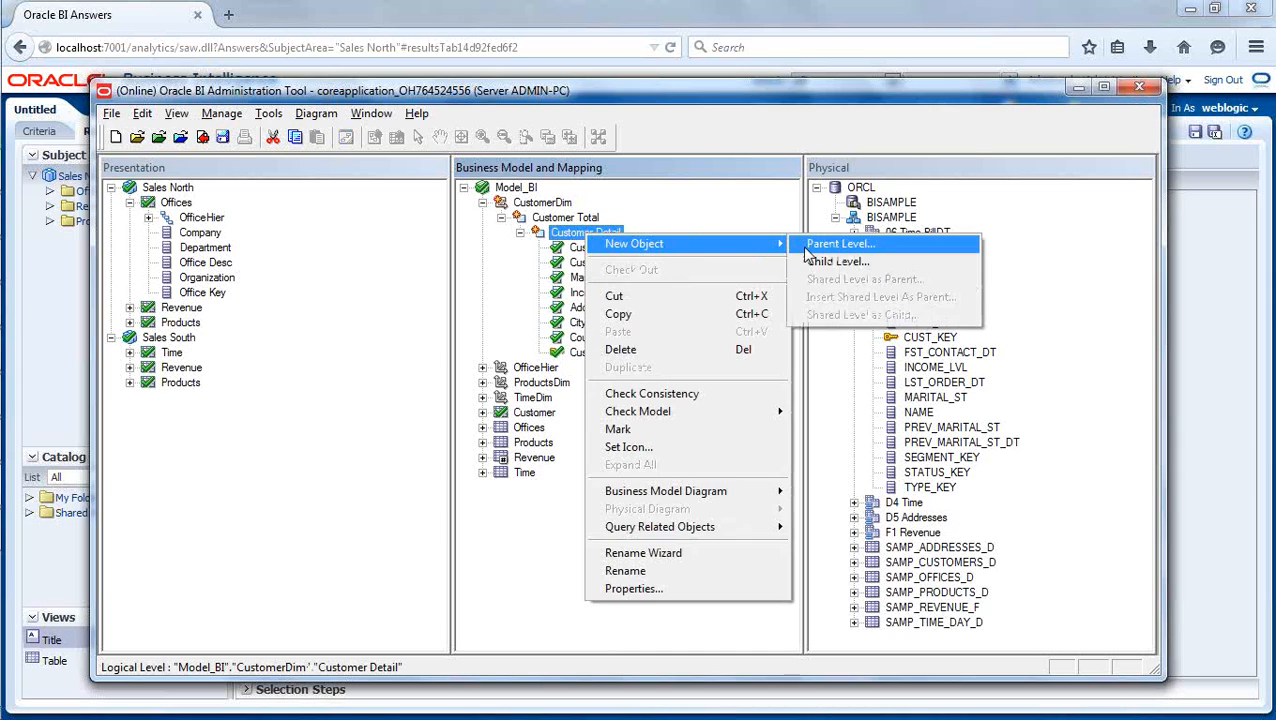
{"action": "left_click", "coordinate": [749, 213]}
{"action": "left_click", "coordinate": [582, 221]}
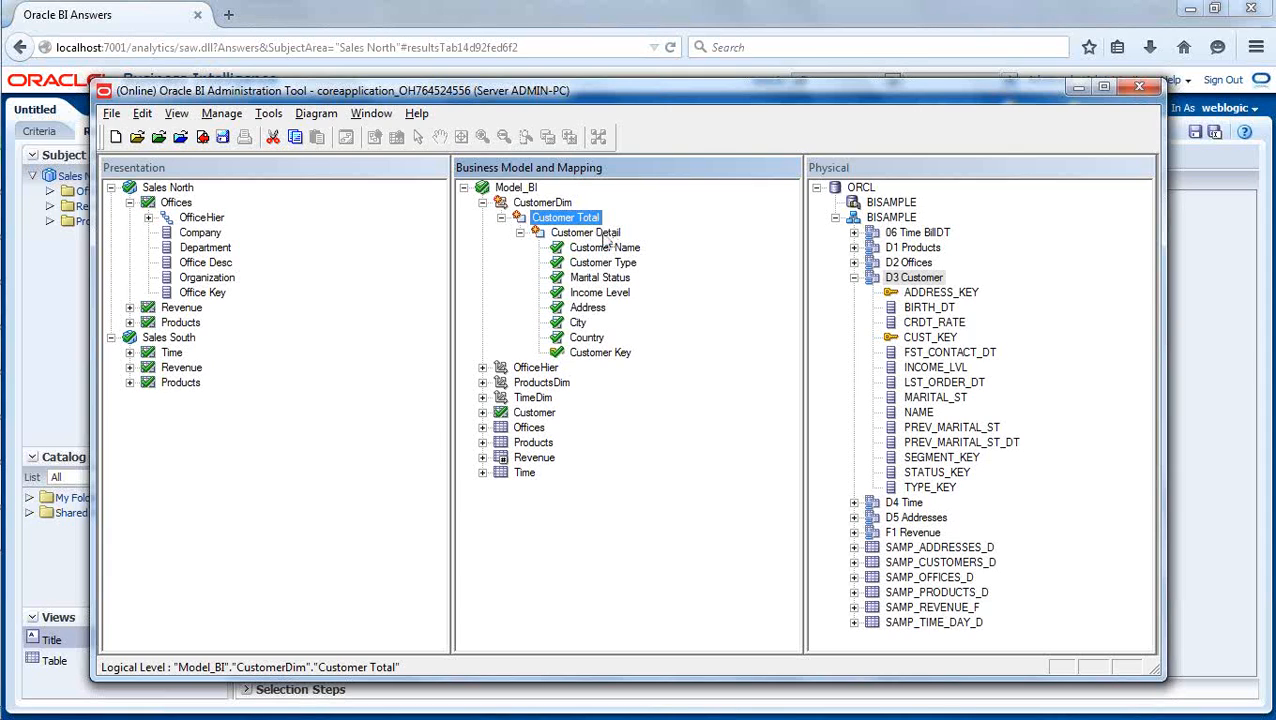
- Add a parent level named Type above the Customer Detail level in CustomerDim
{"action": "left_click", "coordinate": [603, 237]}
{"action": "right_click", "coordinate": [603, 237]}
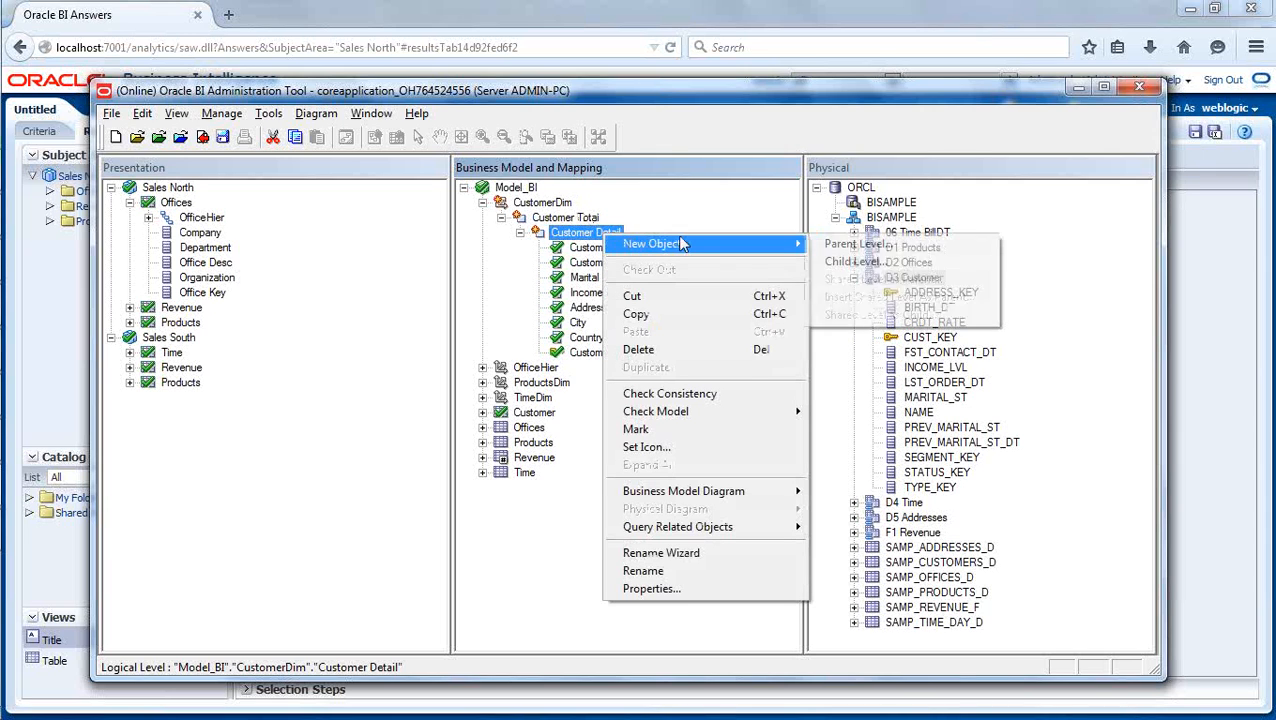
{"action": "left_click", "coordinate": [845, 244]}
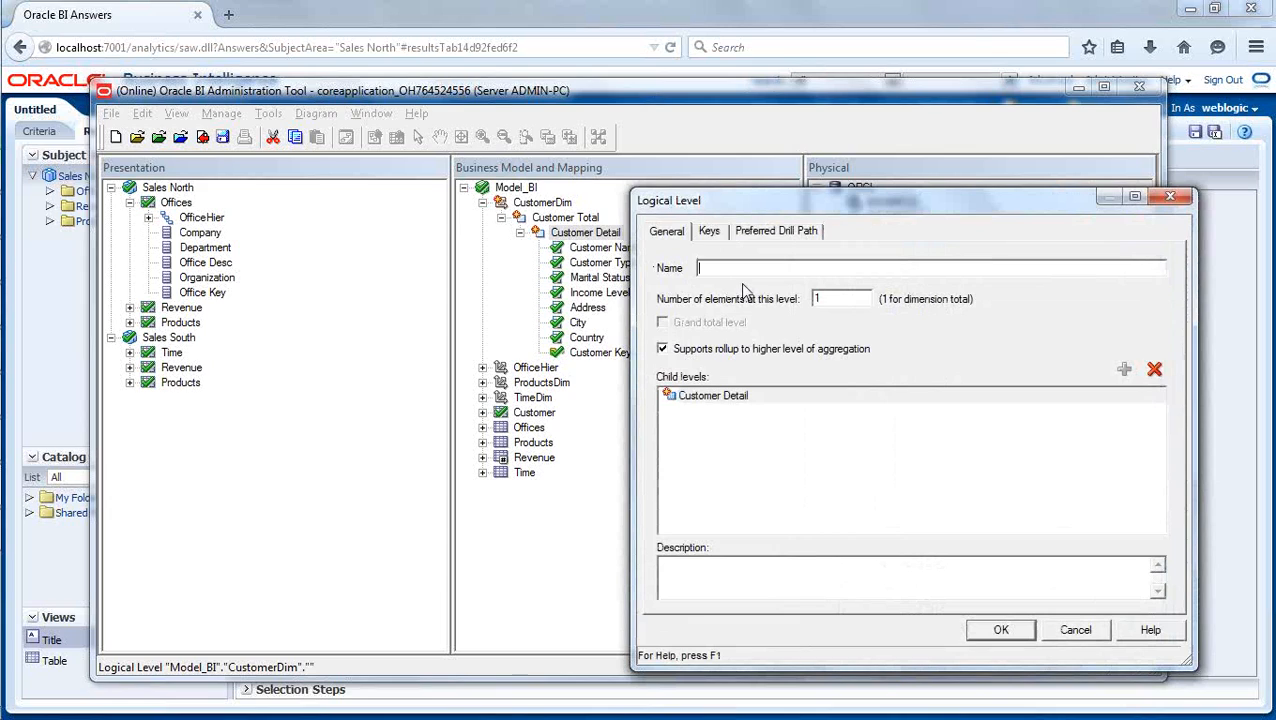
{"action": "type", "text": "Type"}
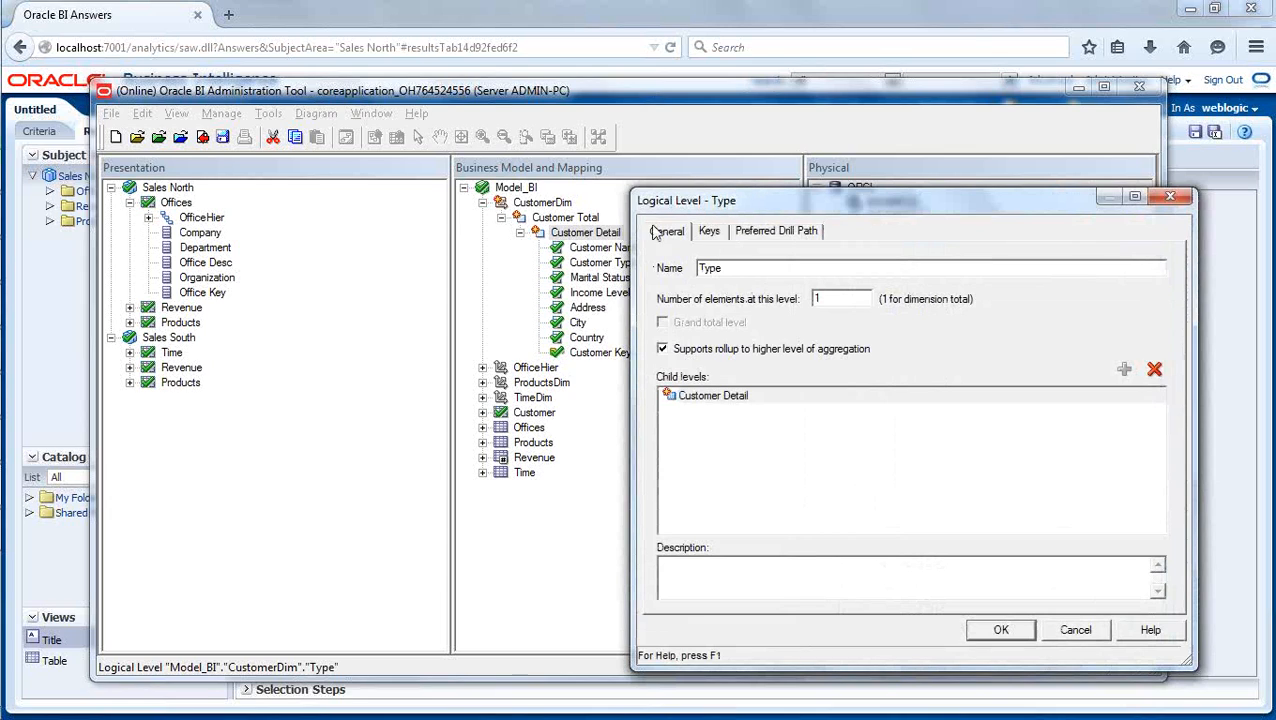
{"action": "left_click", "coordinate": [1002, 629]}
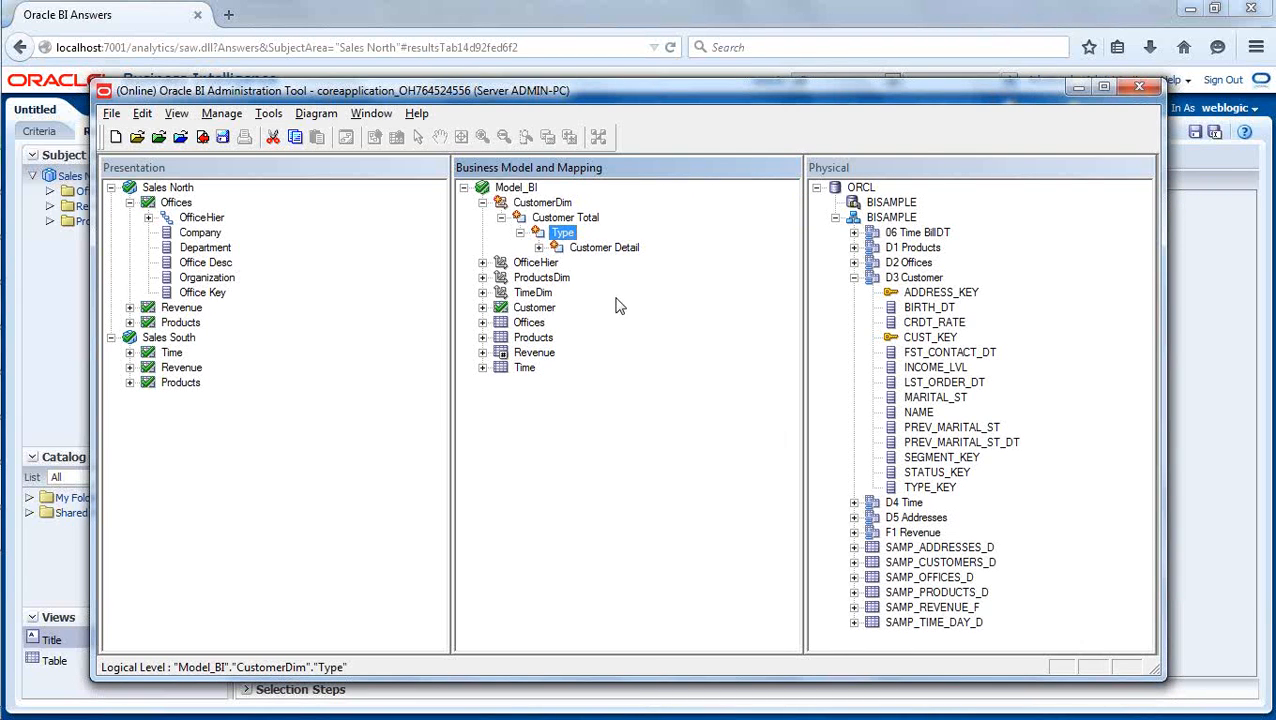
- Add the TYPE_KEY column of D3 Customer to the Customer logical table and rename it Type
{"action": "left_click", "coordinate": [539, 247]}
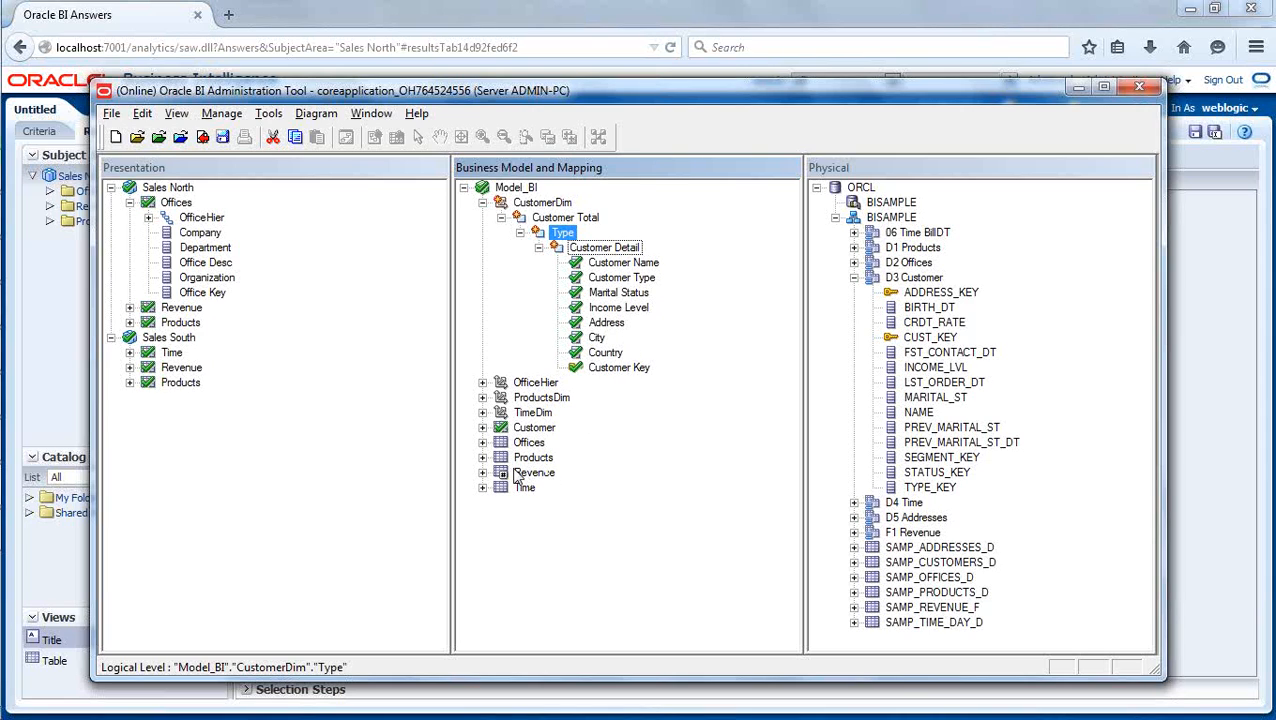
{"action": "left_click", "coordinate": [482, 427]}
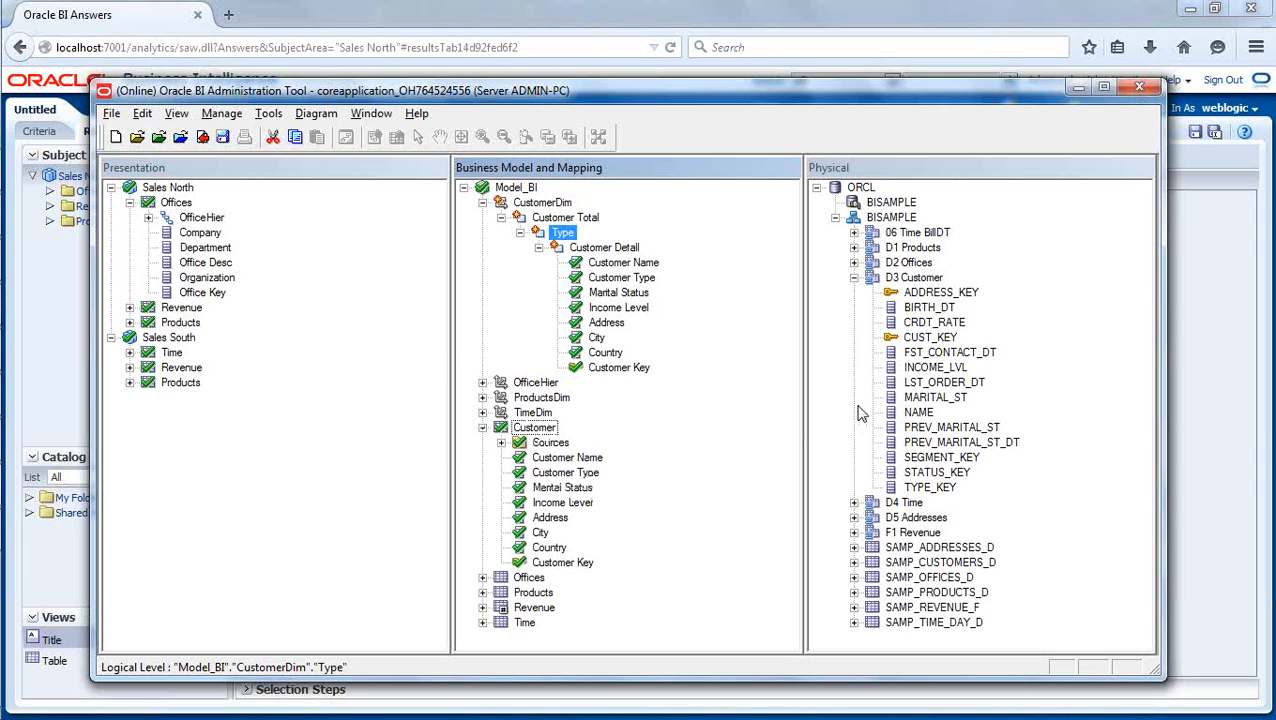
{"action": "left_click_drag", "start_coordinate": [928, 490], "coordinate": [540, 428]}
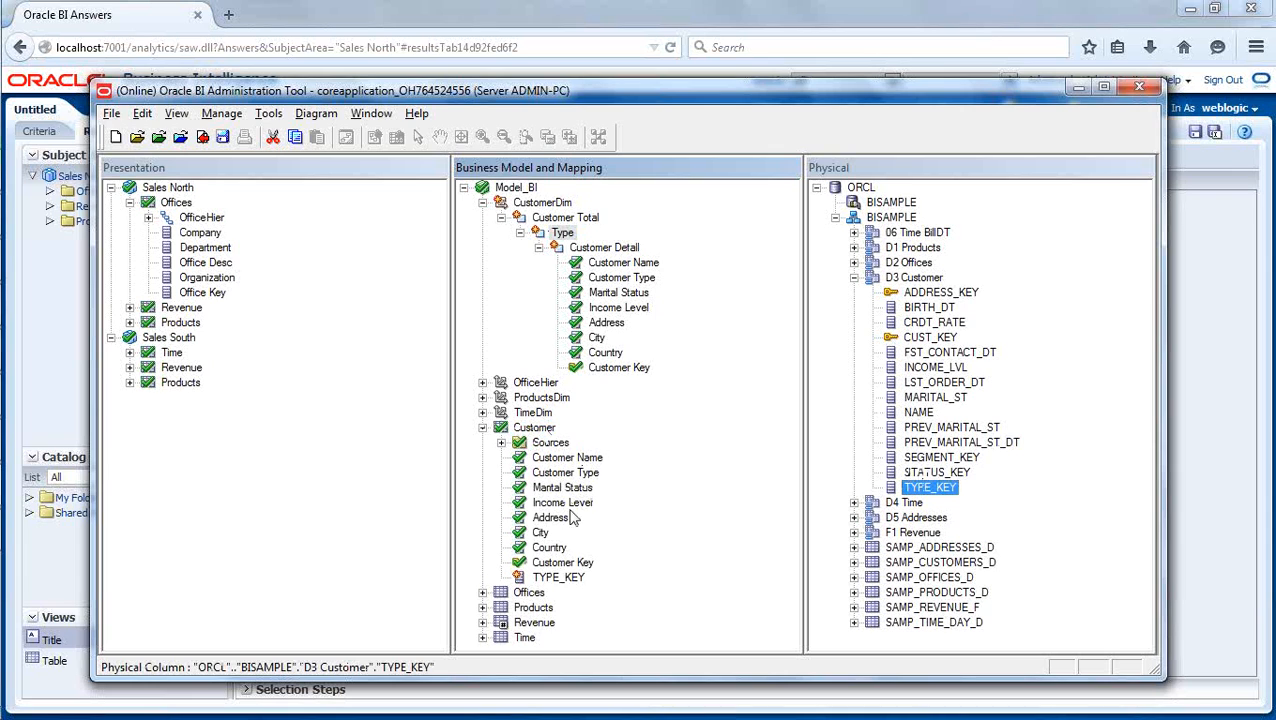
{"action": "left_click", "coordinate": [560, 578]}
{"action": "right_click", "coordinate": [565, 578]}
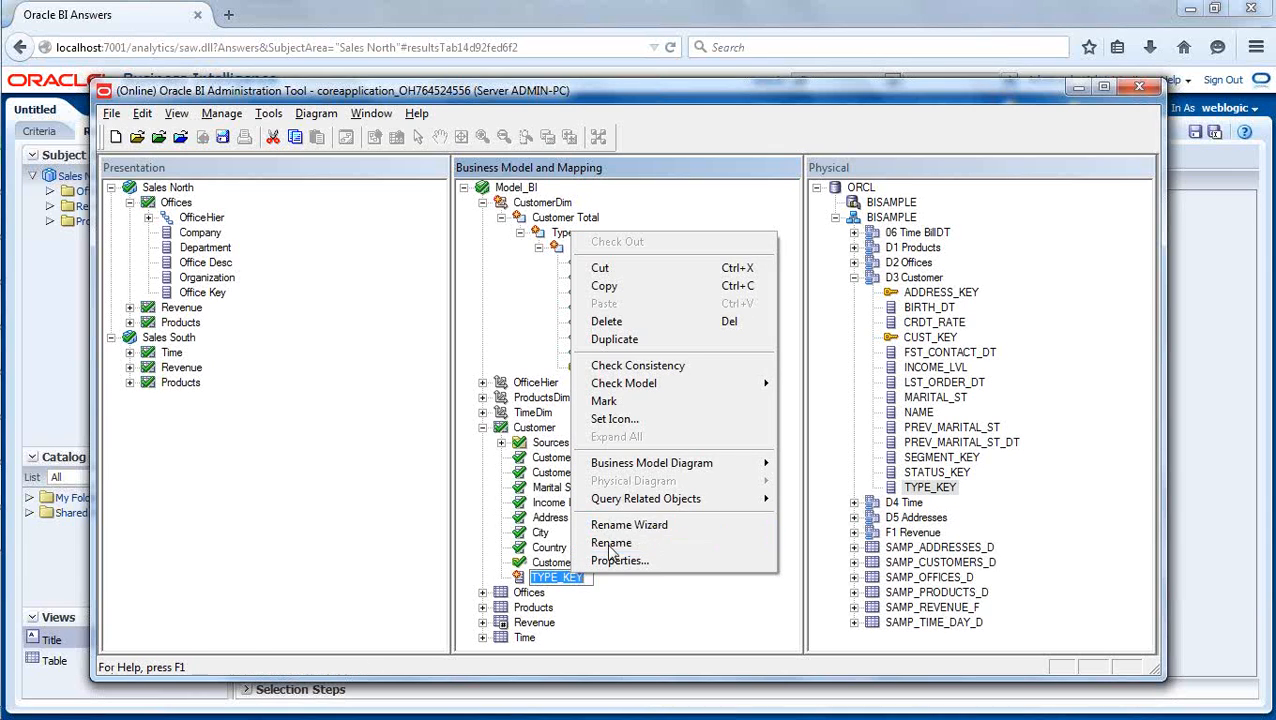
{"action": "left_click", "coordinate": [611, 545]}
{"action": "type", "text": "Type"}
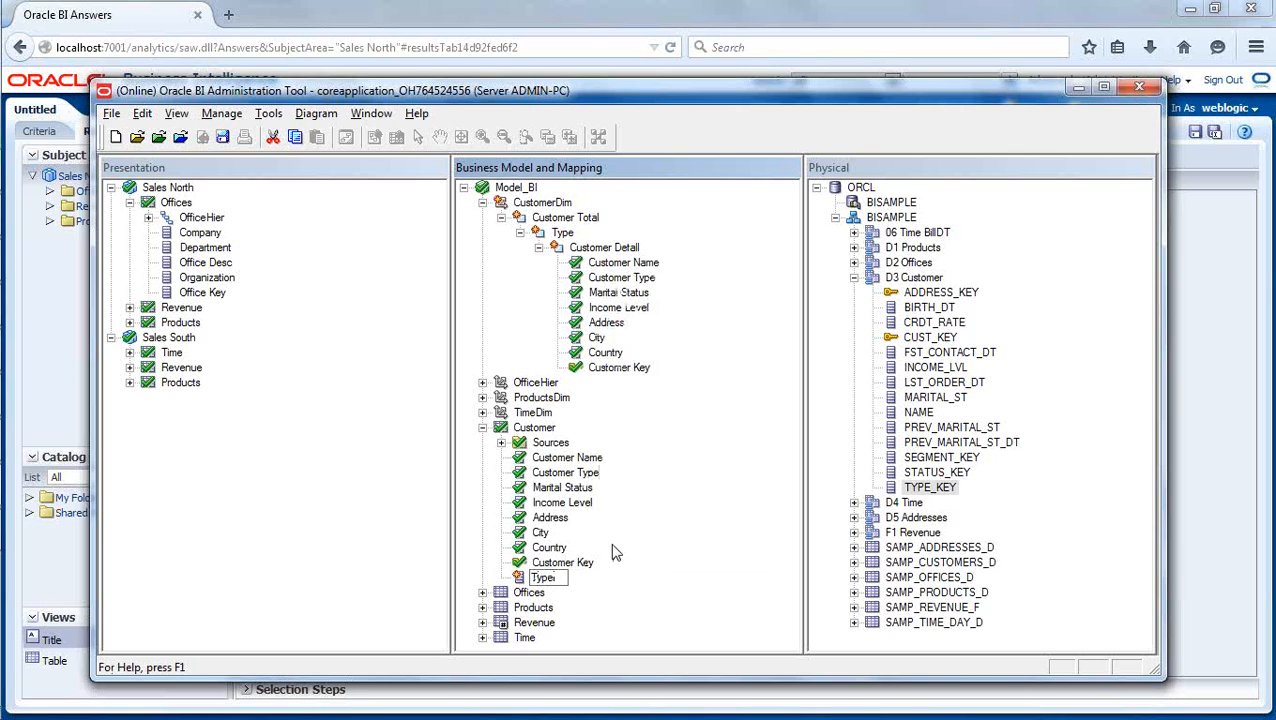
{"action": "key", "text": "Return"}
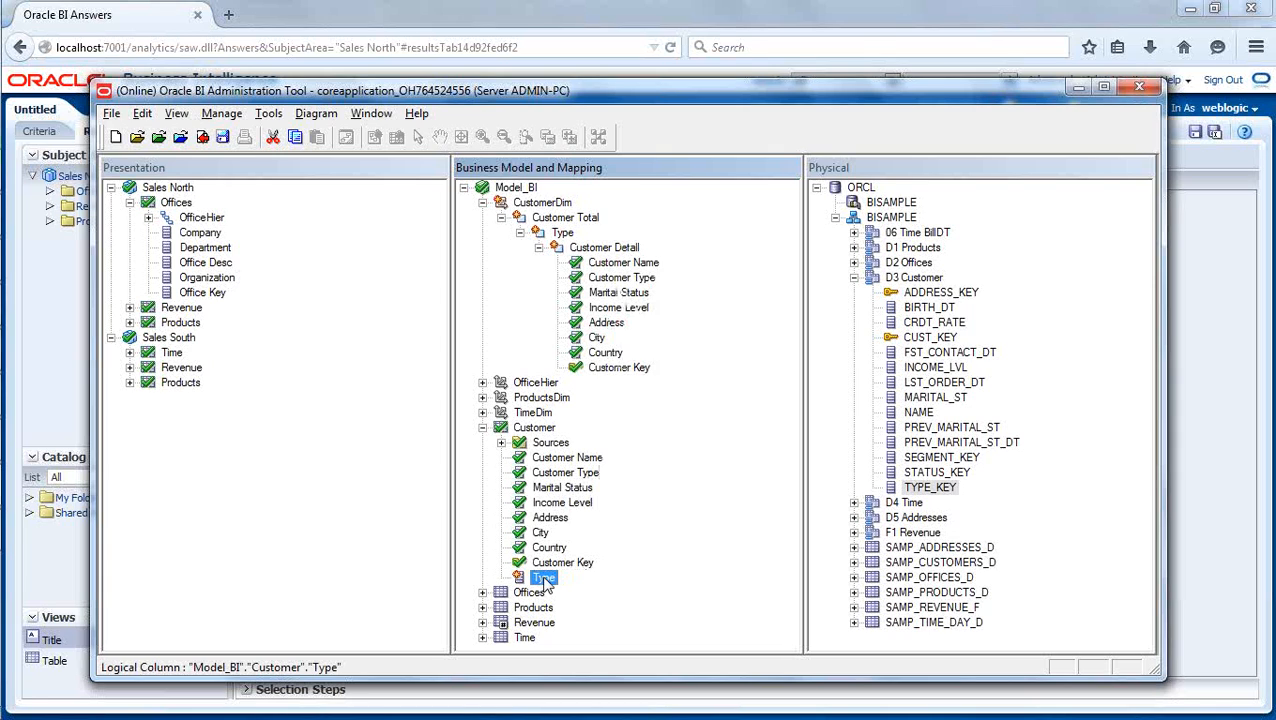
- Assign the Type logical column to the Type level of CustomerDim and make it the level's logical key
{"action": "left_click_drag", "start_coordinate": [545, 582], "coordinate": [562, 233]}
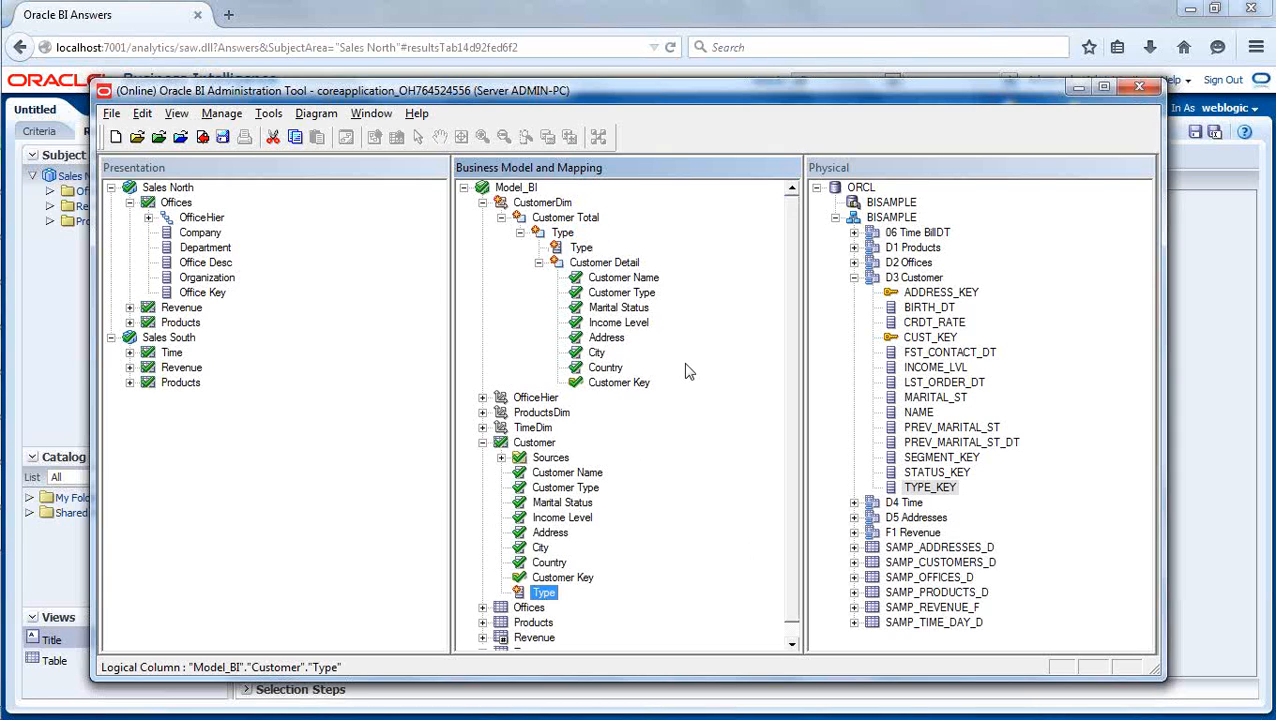
{"action": "left_click", "coordinate": [581, 248]}
{"action": "right_click", "coordinate": [582, 248]}
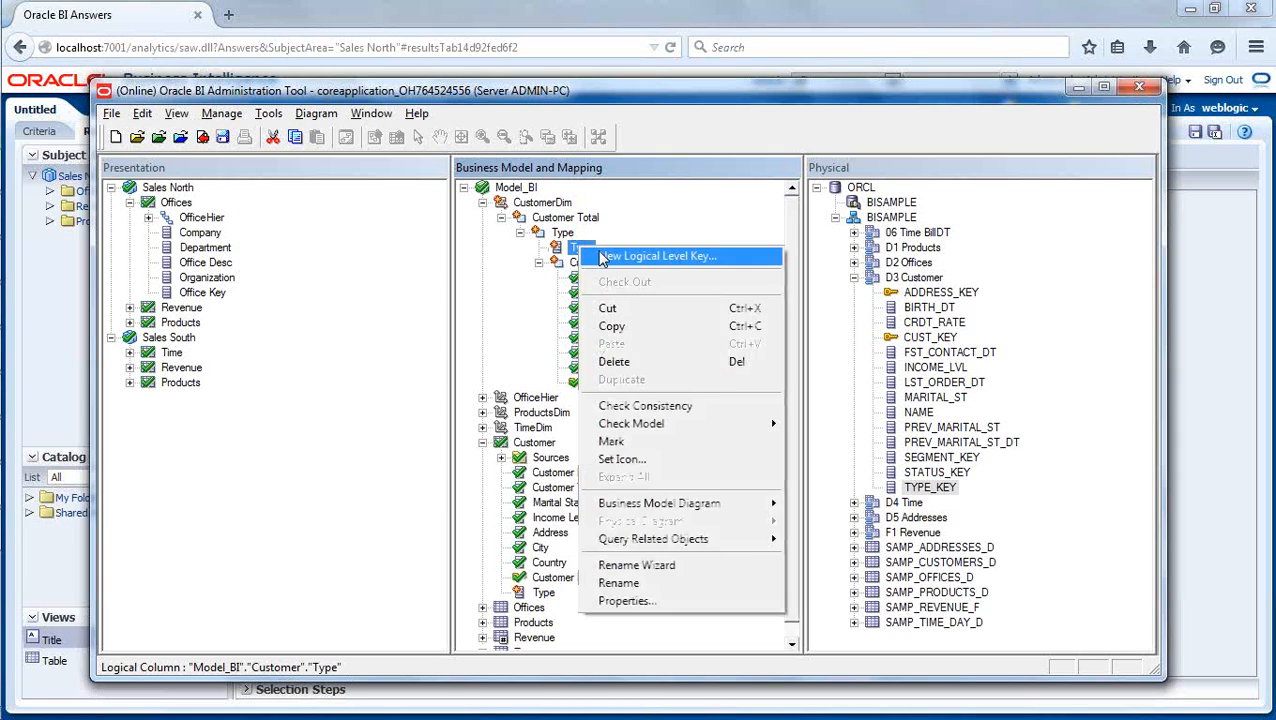
{"action": "left_click", "coordinate": [603, 257]}
{"action": "left_click", "coordinate": [895, 476]}
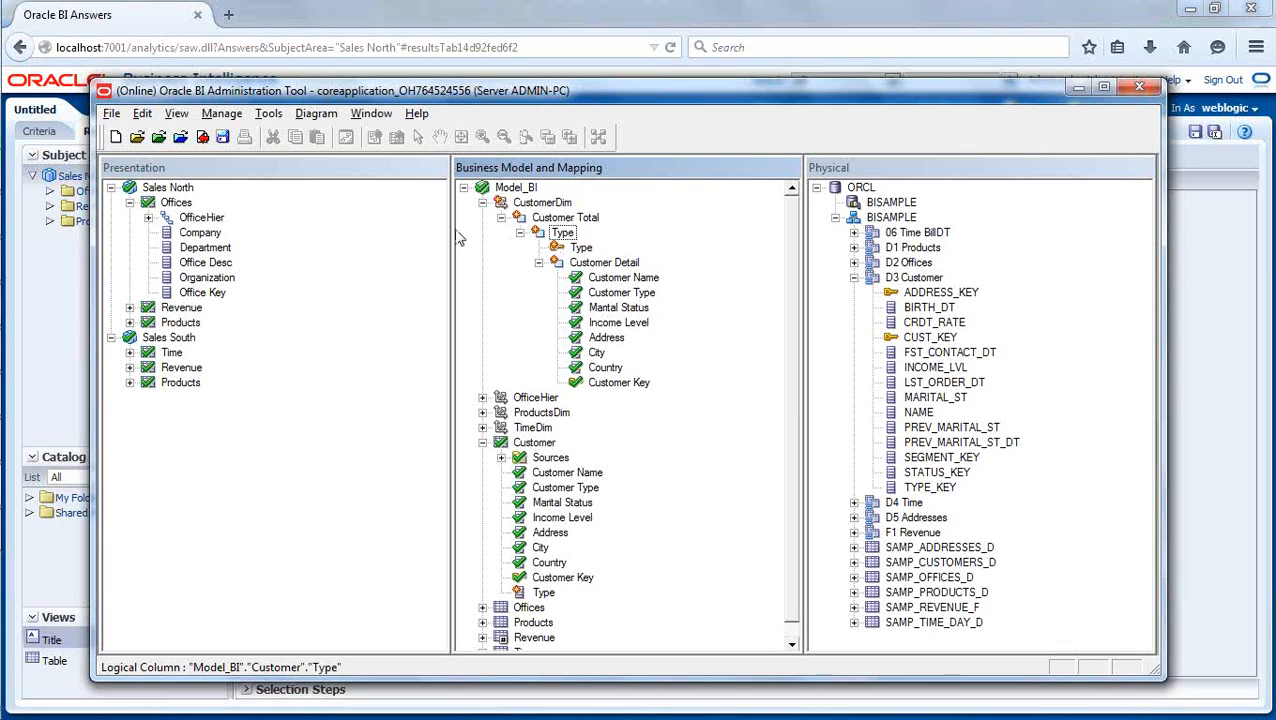
- Check in the repository changes with a global consistency check and dismiss the resulting message
{"action": "left_click", "coordinate": [204, 139]}
{"action": "left_click", "coordinate": [515, 427]}
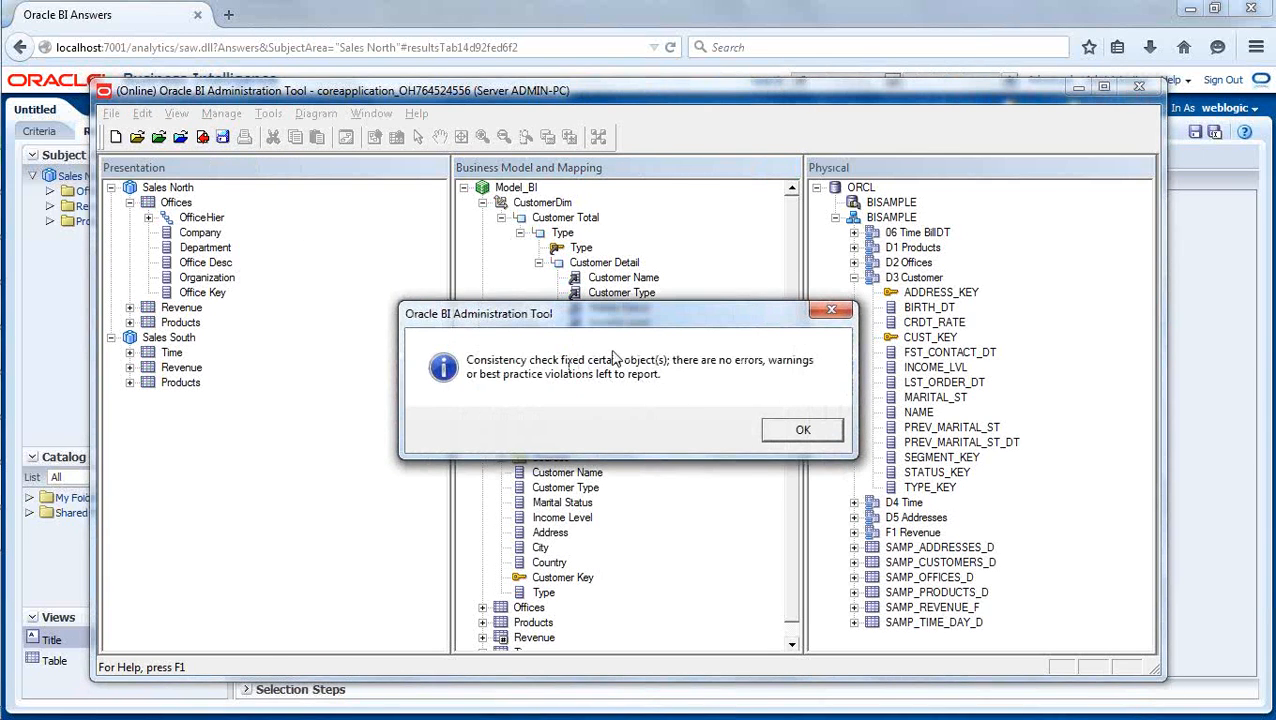
{"action": "left_click_drag", "start_coordinate": [604, 322], "coordinate": [625, 390]}
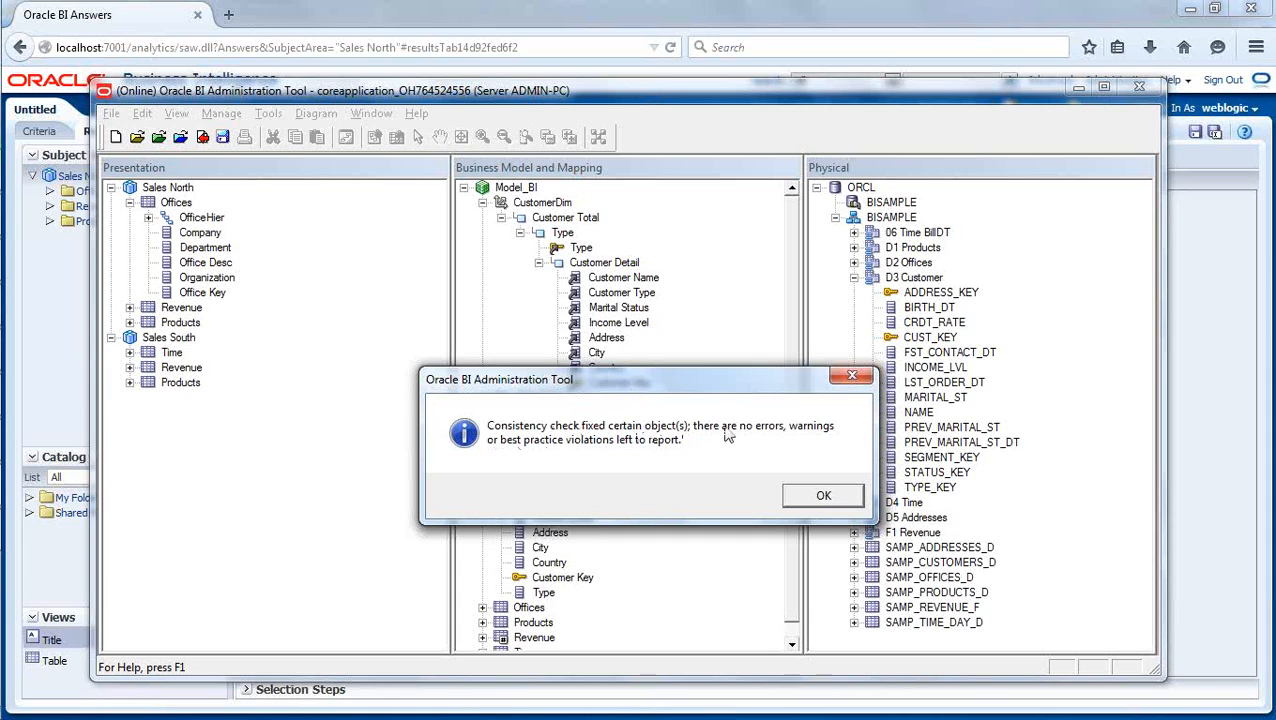
{"action": "left_click", "coordinate": [823, 496]}
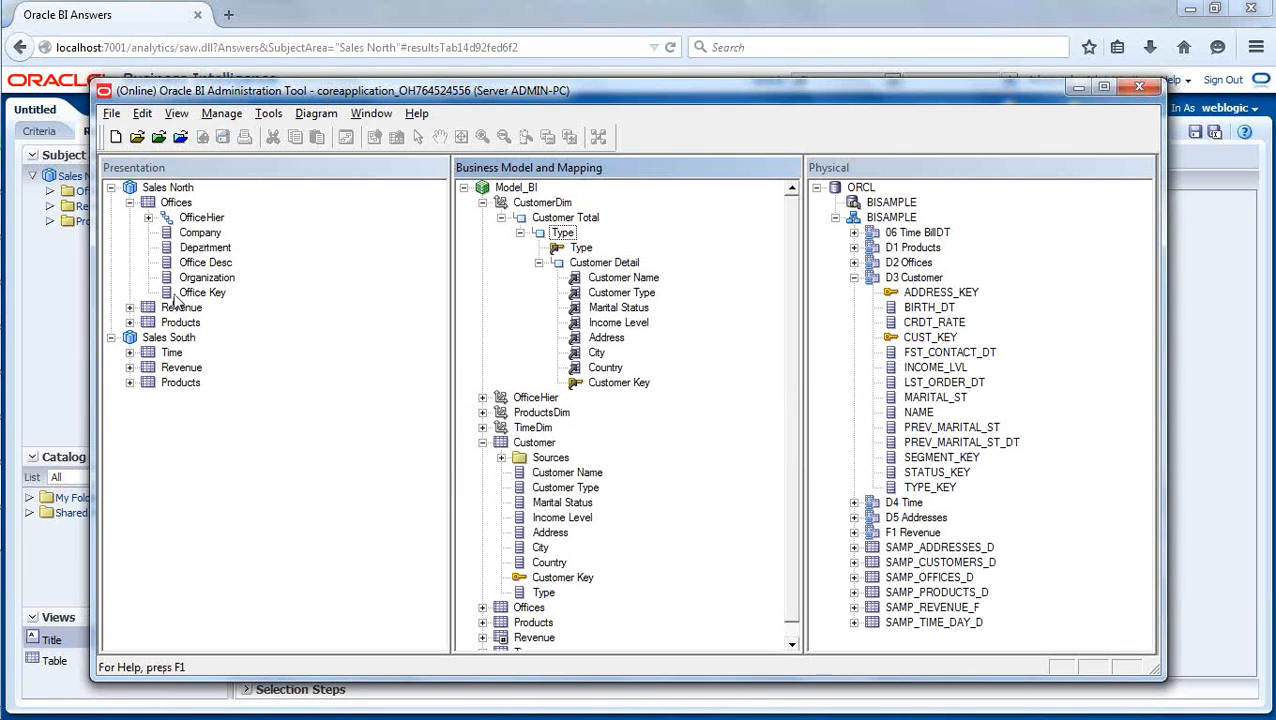
- Collapse the Offices presentation table, the CustomerDim dimension and the Customer logical table
{"action": "left_click", "coordinate": [129, 202]}
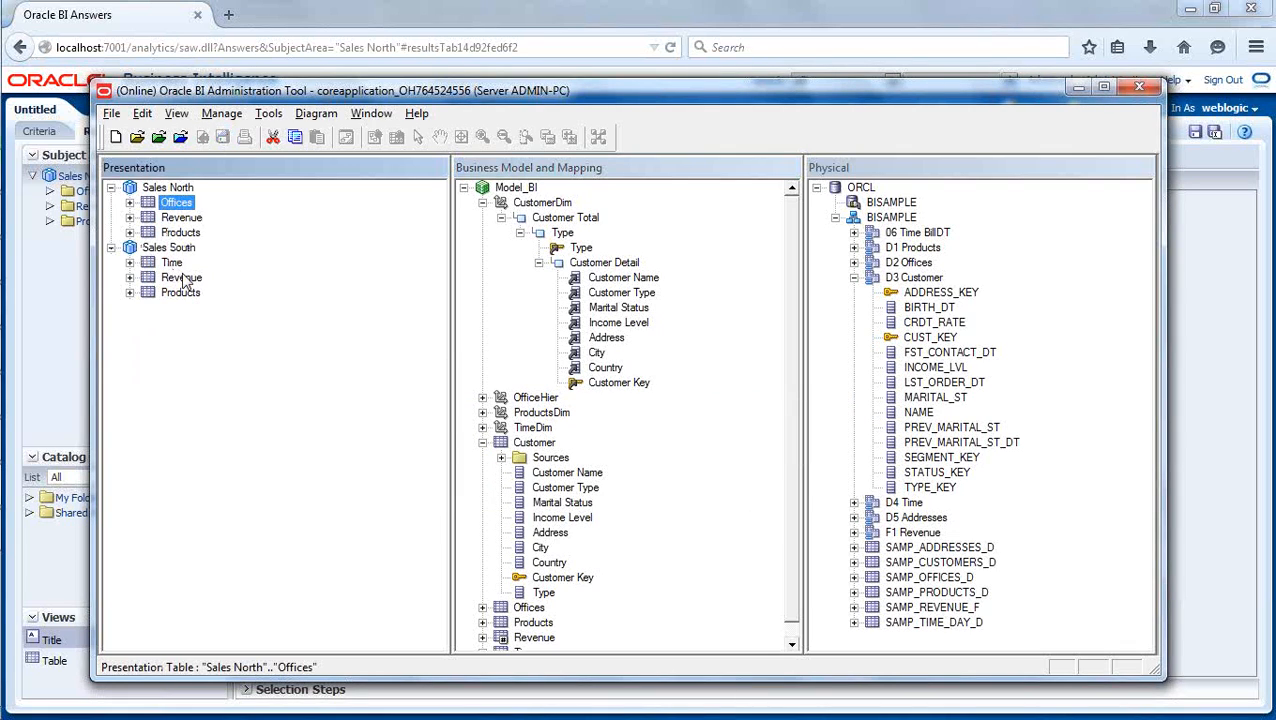
{"action": "left_click", "coordinate": [278, 439]}
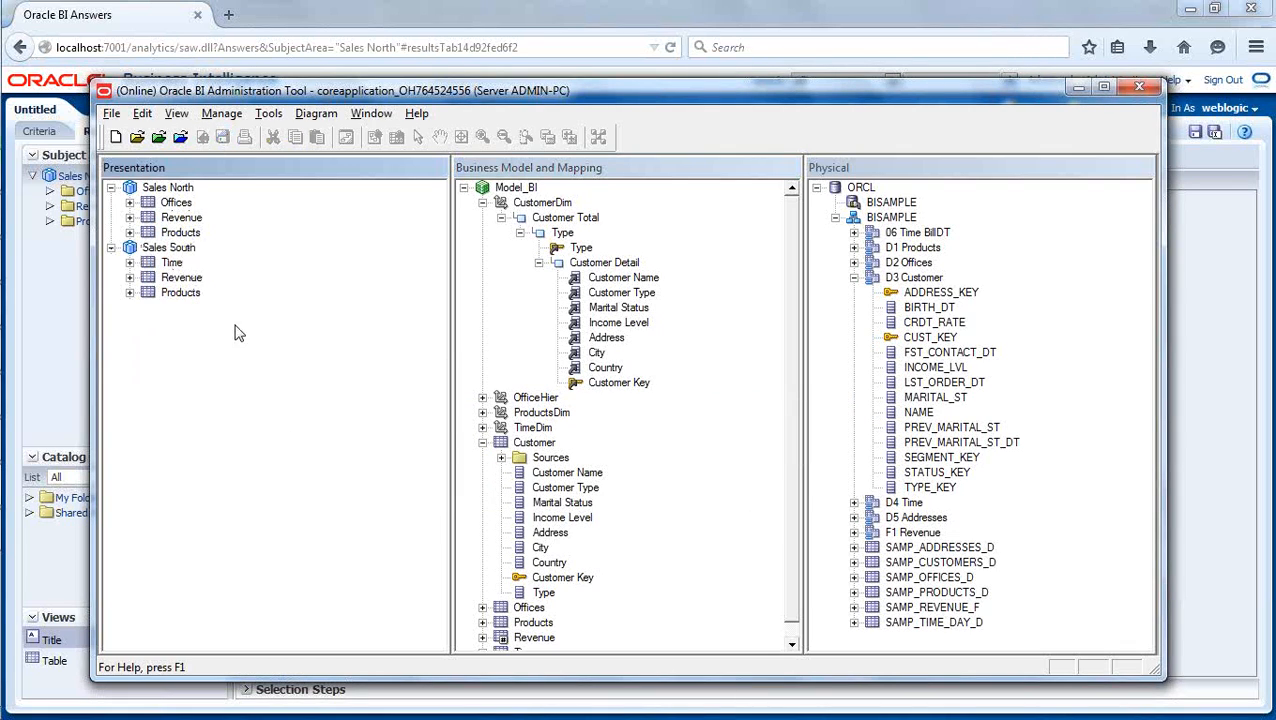
{"action": "left_click", "coordinate": [483, 203]}
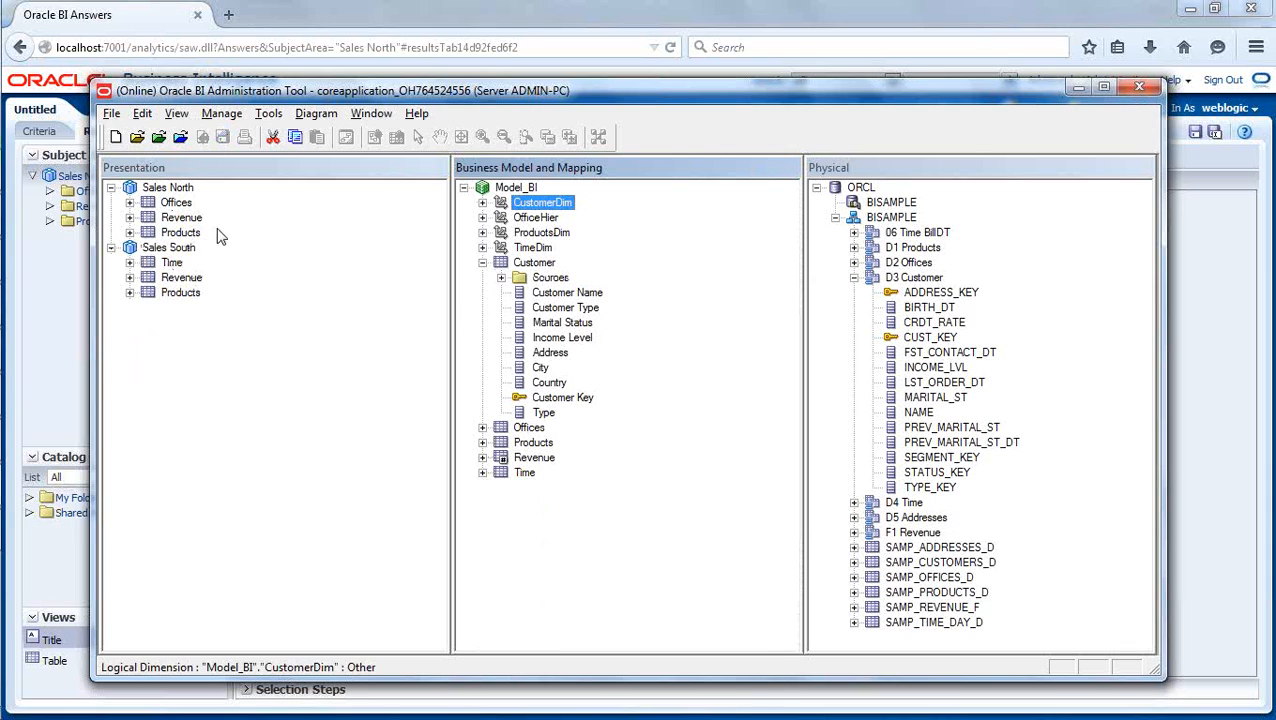
{"action": "left_click", "coordinate": [205, 430]}
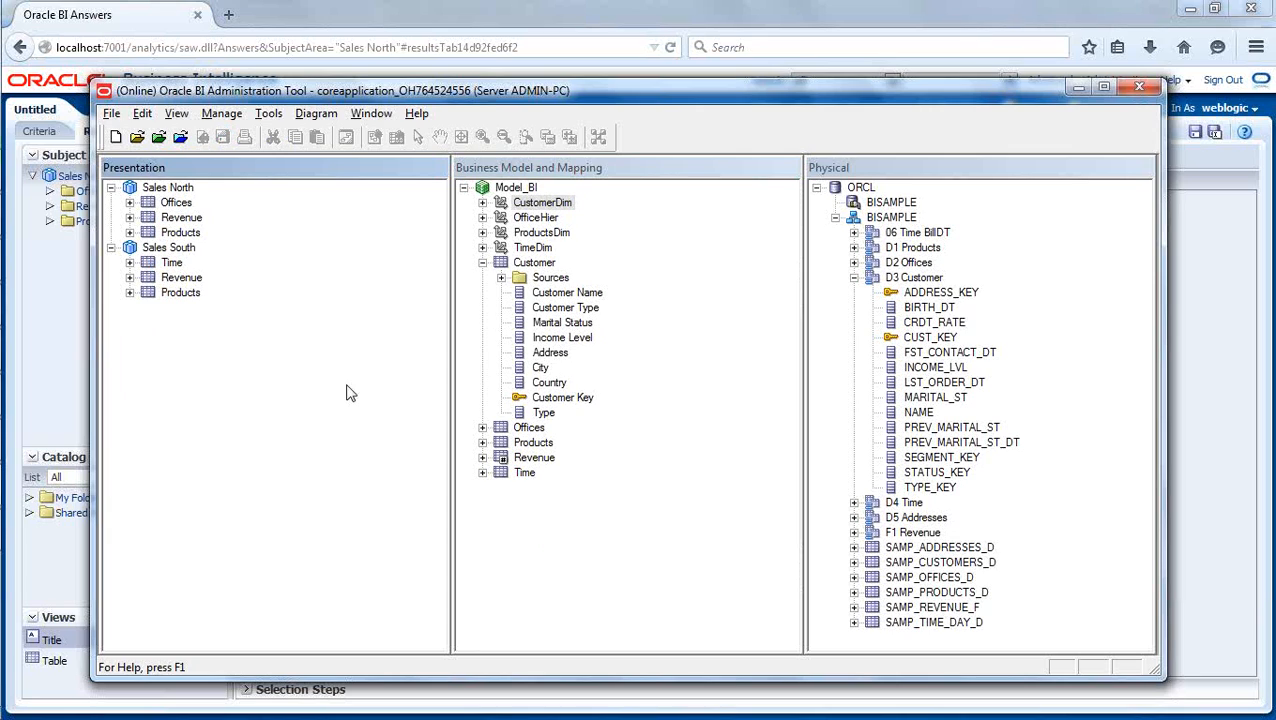
{"action": "left_click", "coordinate": [482, 263]}
{"action": "left_click", "coordinate": [592, 345]}
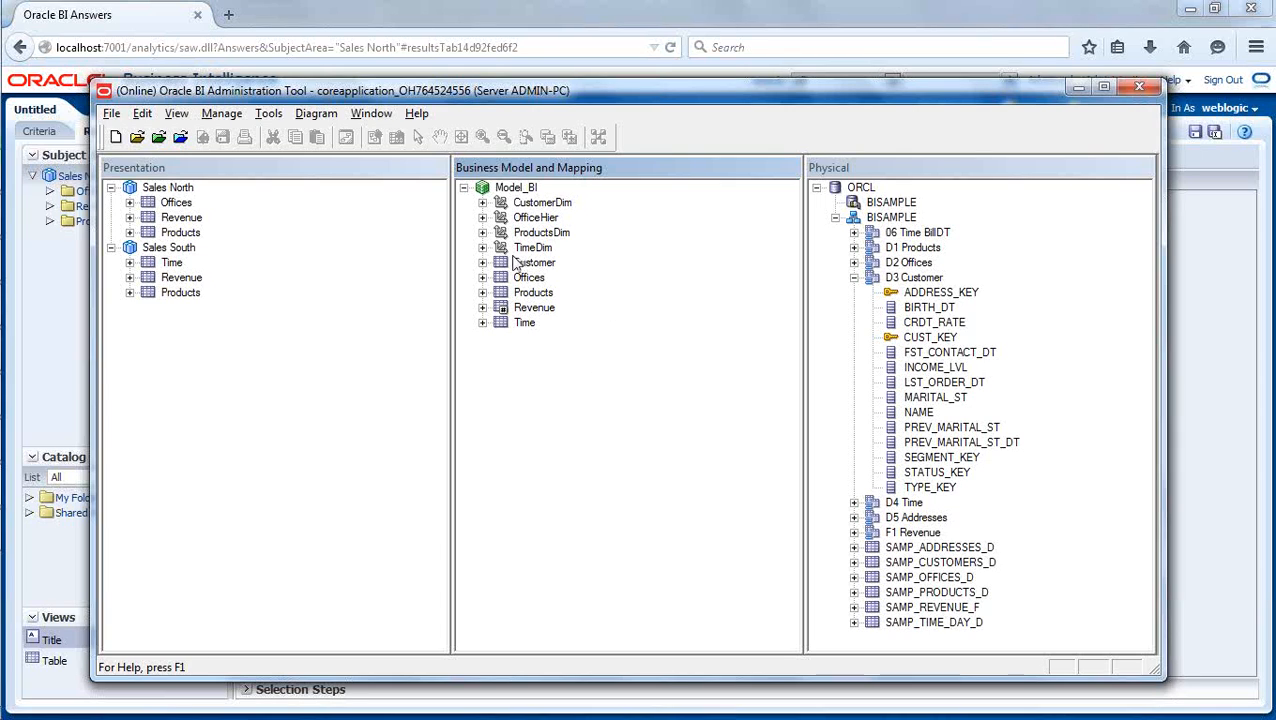
- Expand TimeDim to examine its level hierarchy from Time Total downward, and collapse it again
{"action": "left_click", "coordinate": [483, 249]}
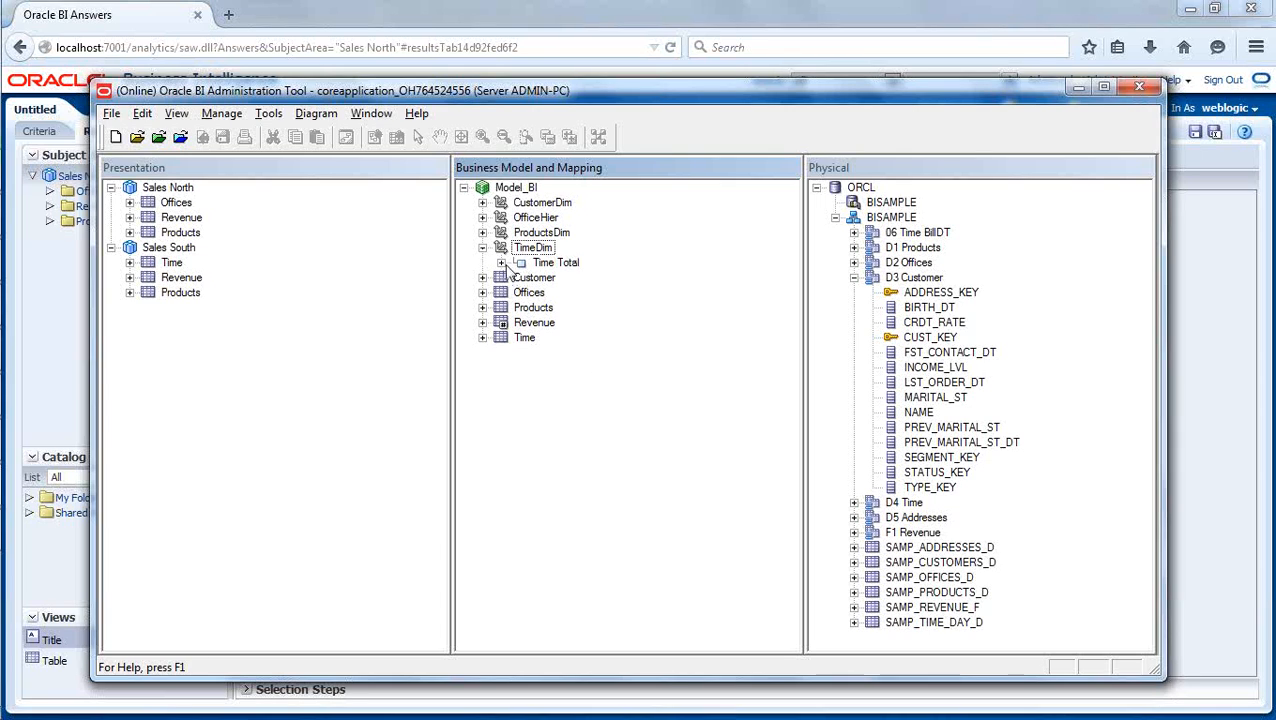
{"action": "left_click", "coordinate": [501, 262]}
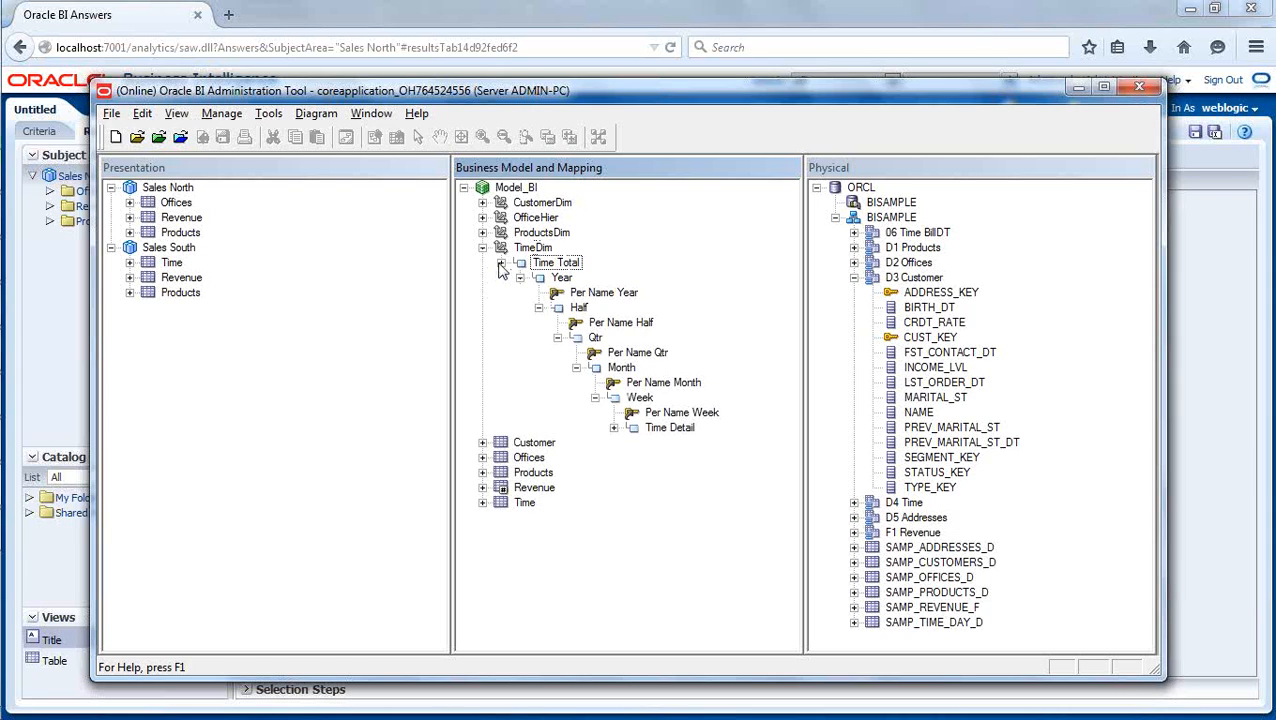
{"action": "left_click", "coordinate": [501, 263]}
{"action": "left_click", "coordinate": [483, 248]}
{"action": "left_click", "coordinate": [547, 405]}
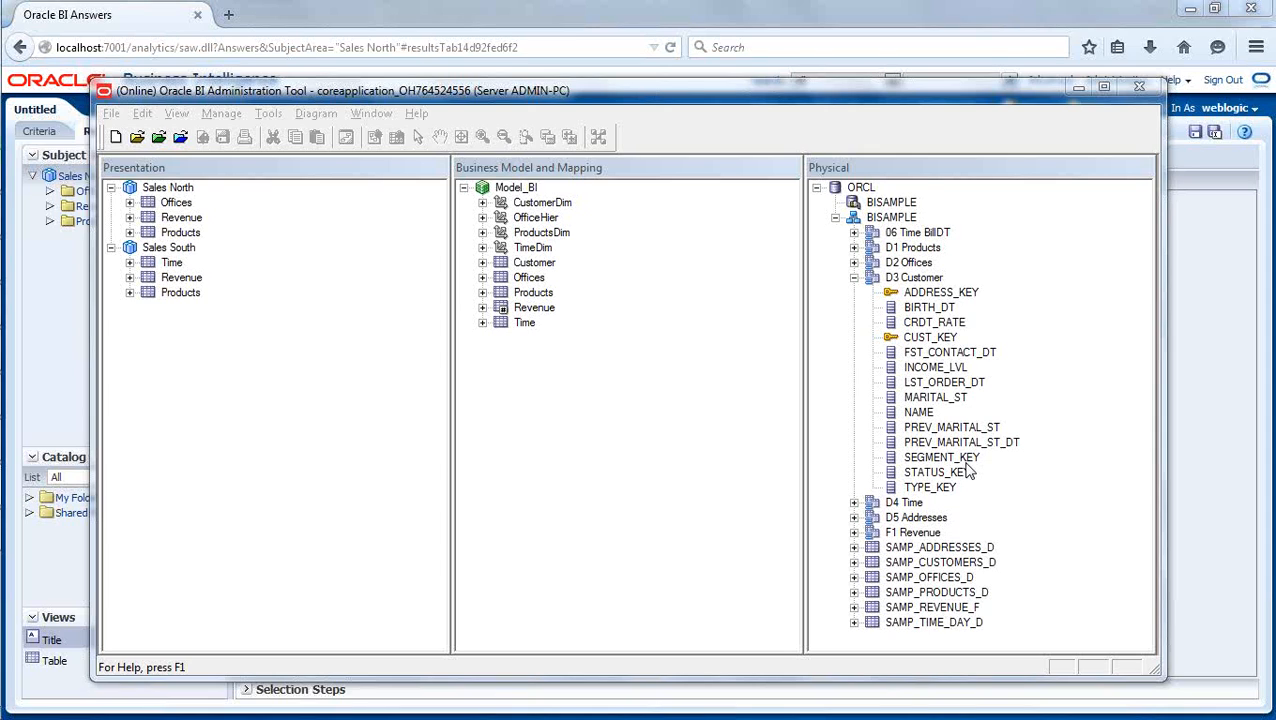
{"action": "mouse_move", "coordinate": [3, 455]}
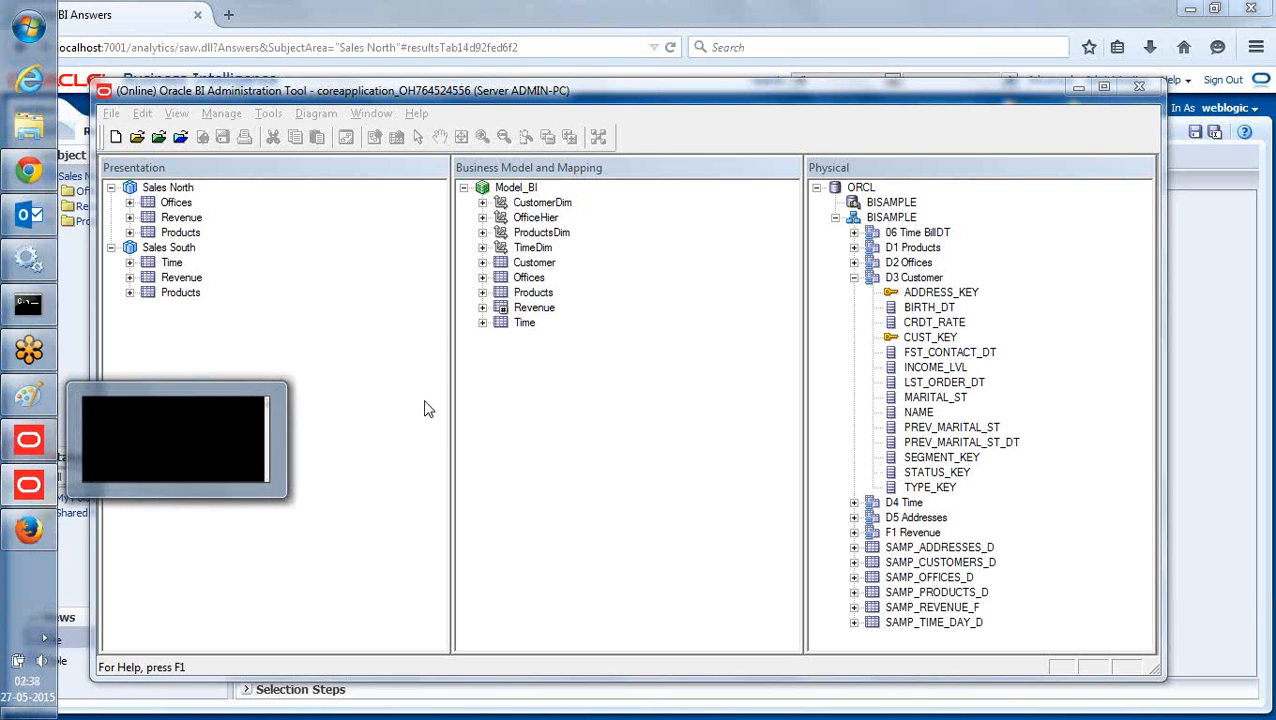
{"action": "left_click", "coordinate": [630, 98]}
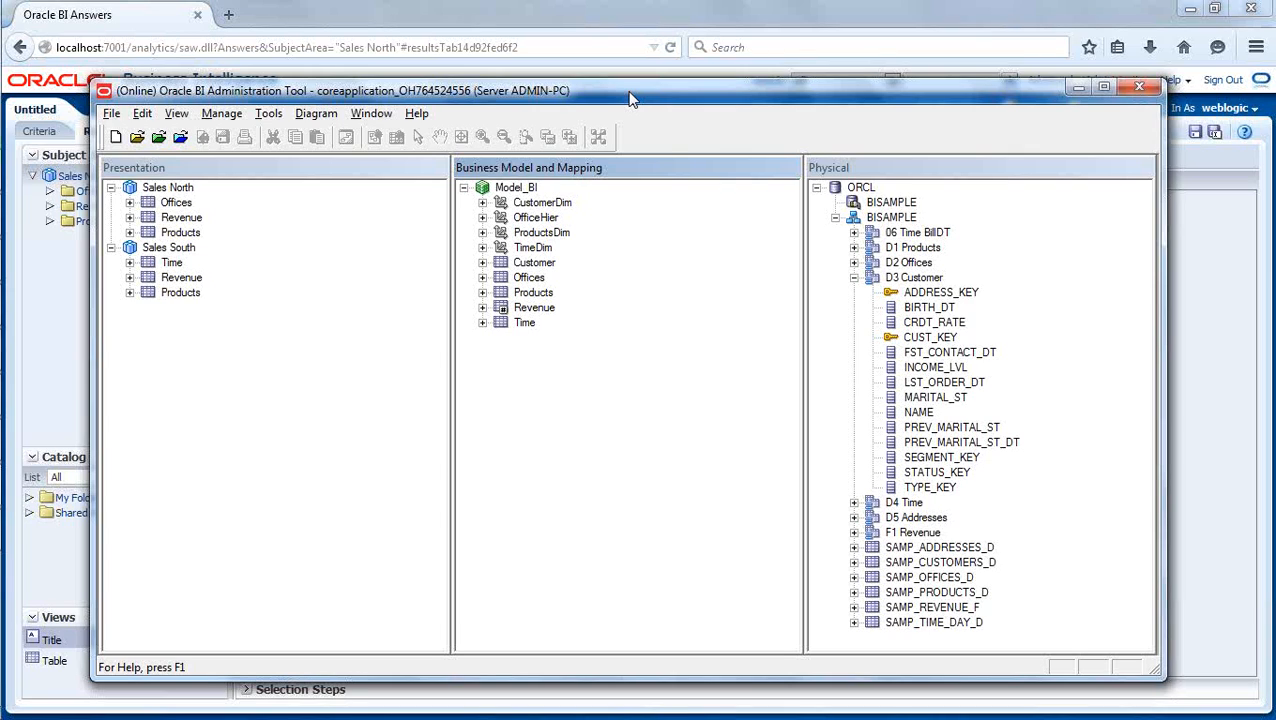
- Switch to Windows Explorer and open the folder C:\OracleBI\user_projects\domains\bifoundation_domain
{"action": "mouse_move", "coordinate": [8, 238]}
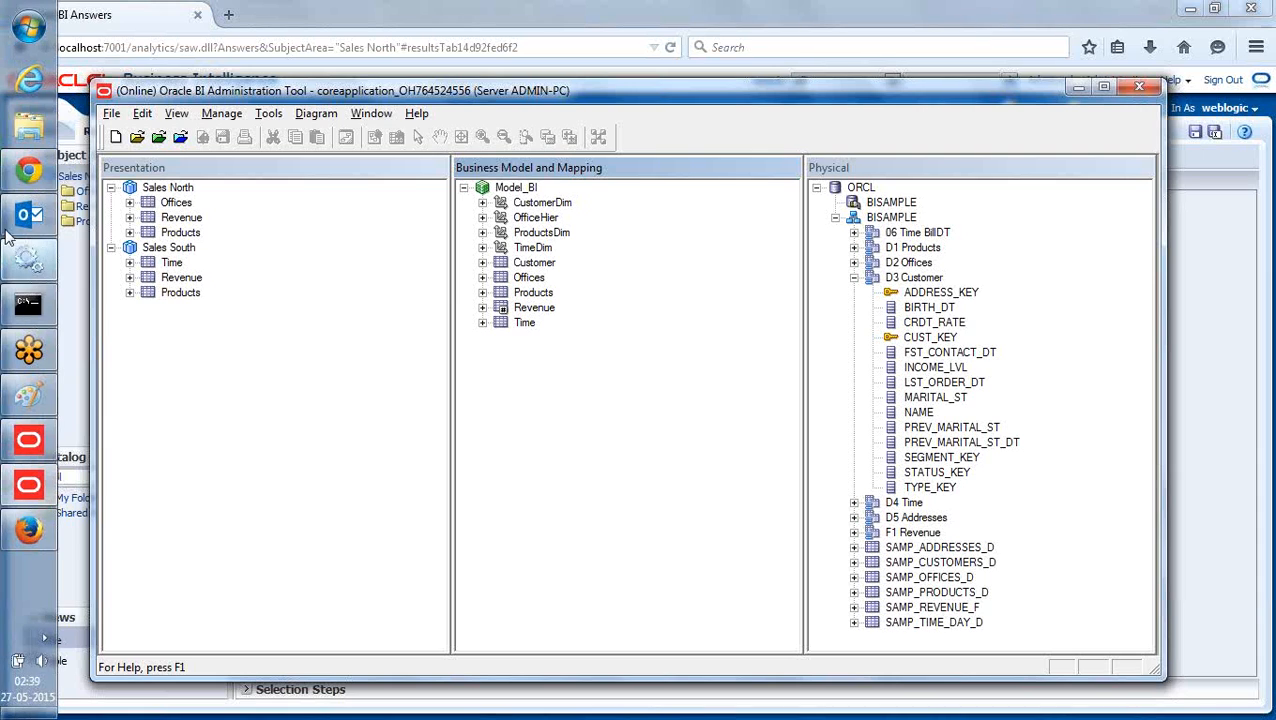
{"action": "left_click", "coordinate": [28, 130]}
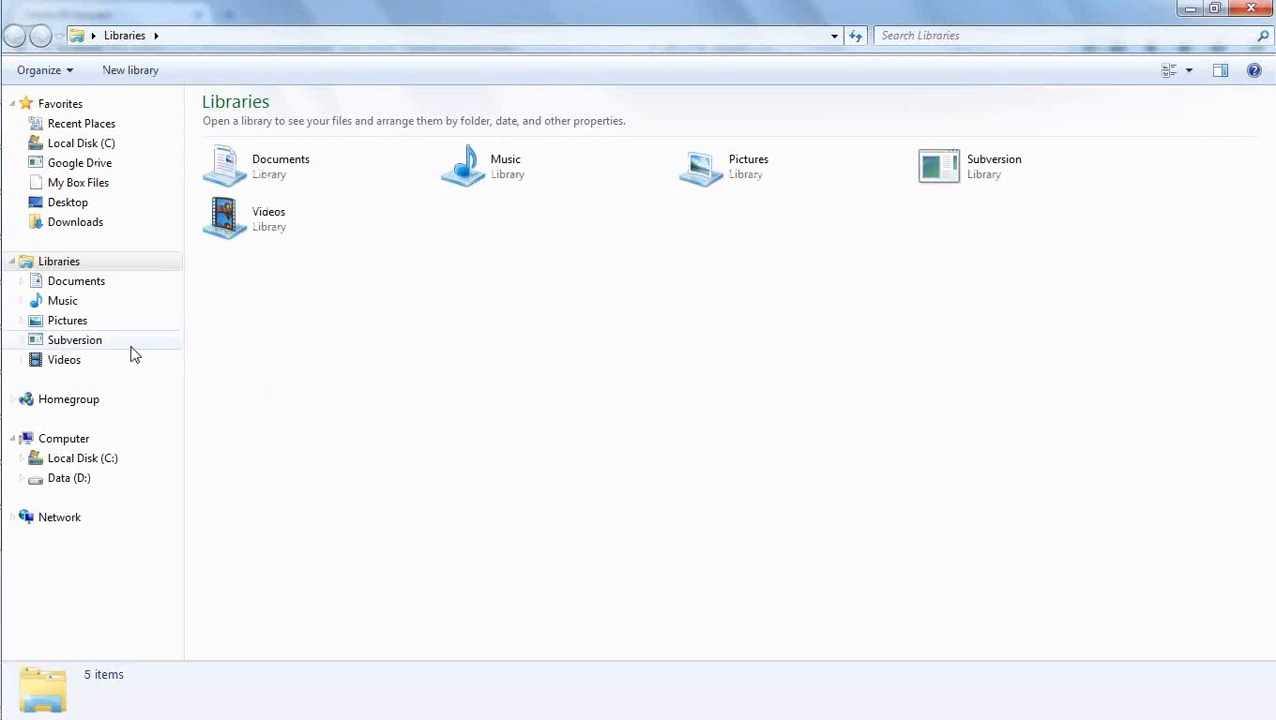
{"action": "left_click", "coordinate": [99, 457]}
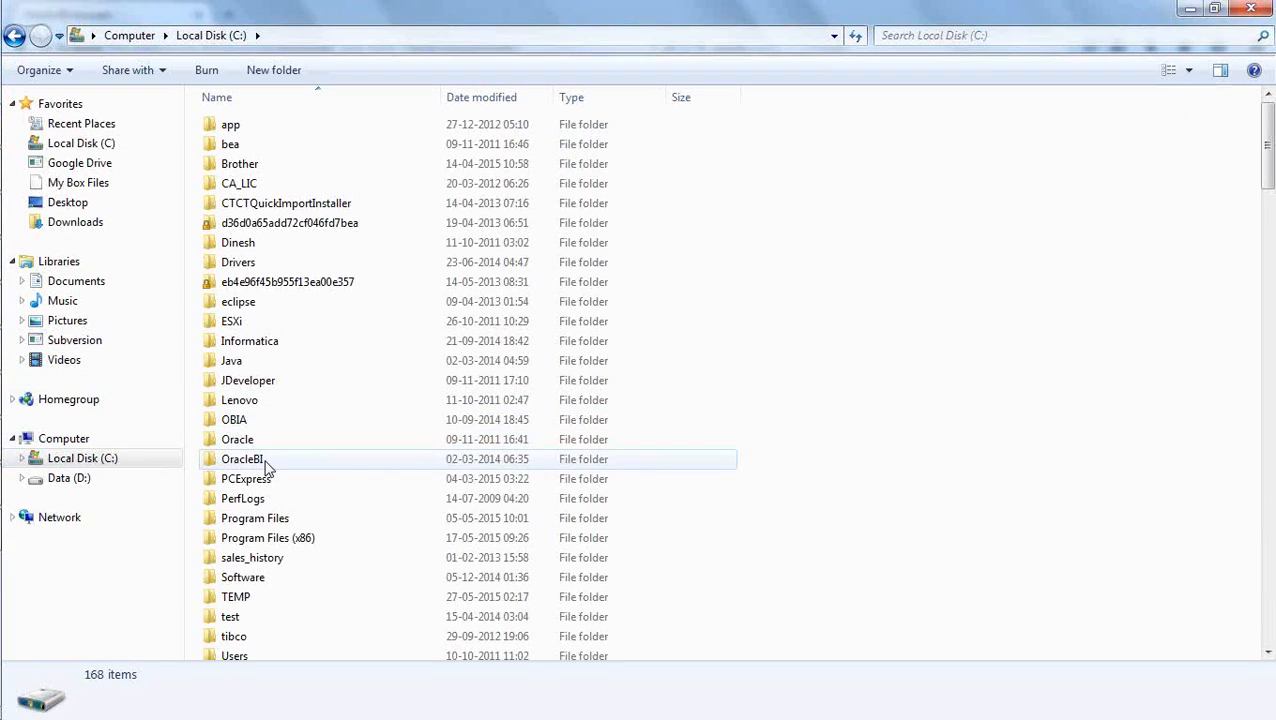
{"action": "double_click", "coordinate": [266, 462]}
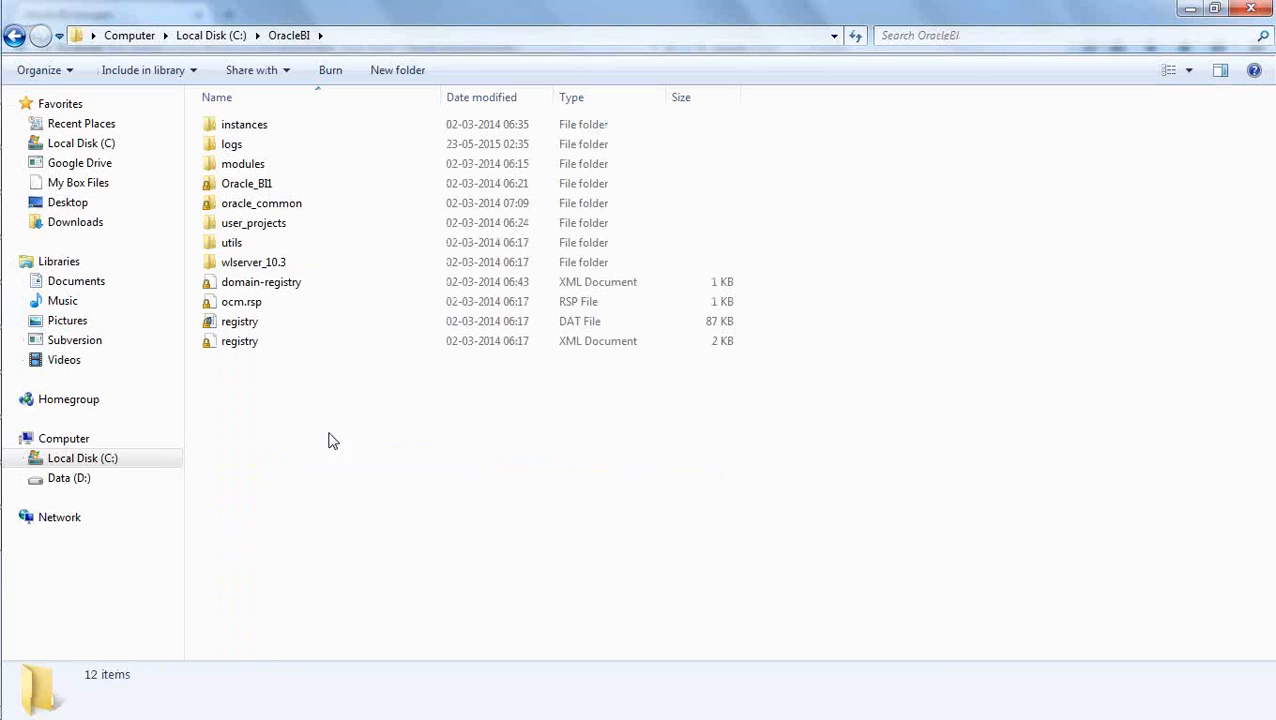
{"action": "left_click", "coordinate": [256, 224]}
{"action": "double_click", "coordinate": [256, 224]}
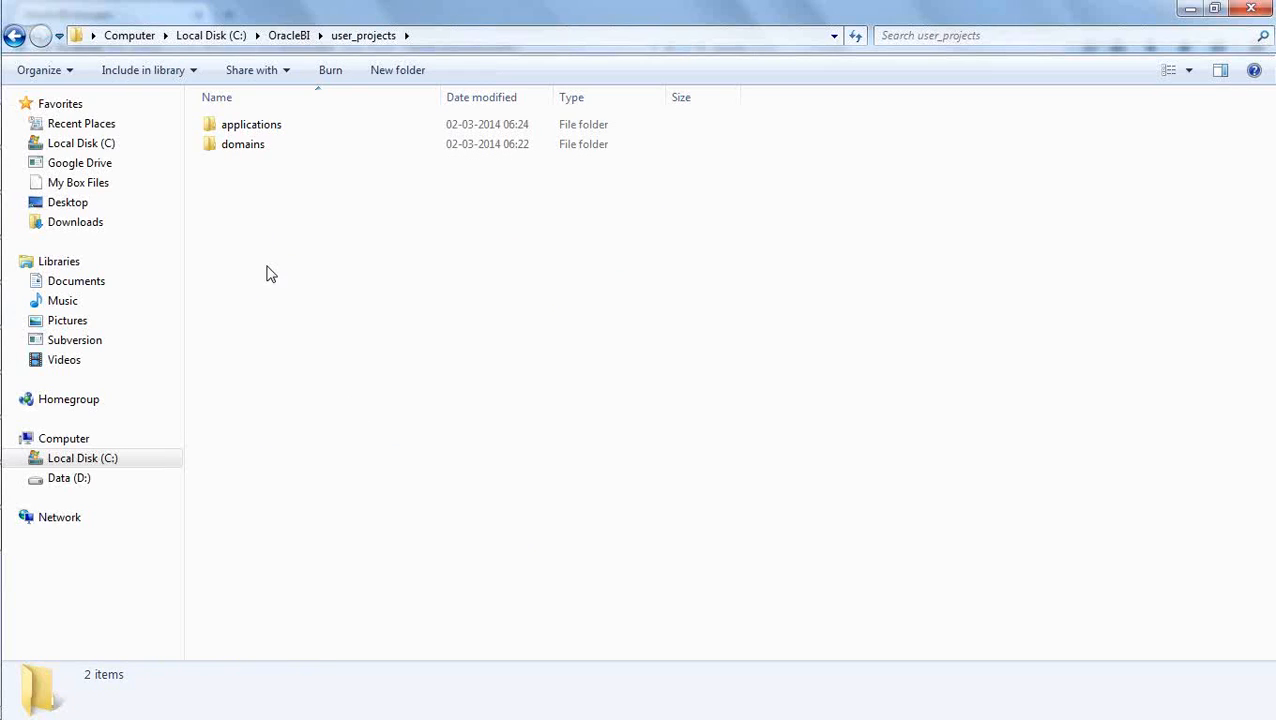
{"action": "left_click", "coordinate": [250, 150]}
{"action": "double_click", "coordinate": [252, 147]}
{"action": "left_click", "coordinate": [262, 128]}
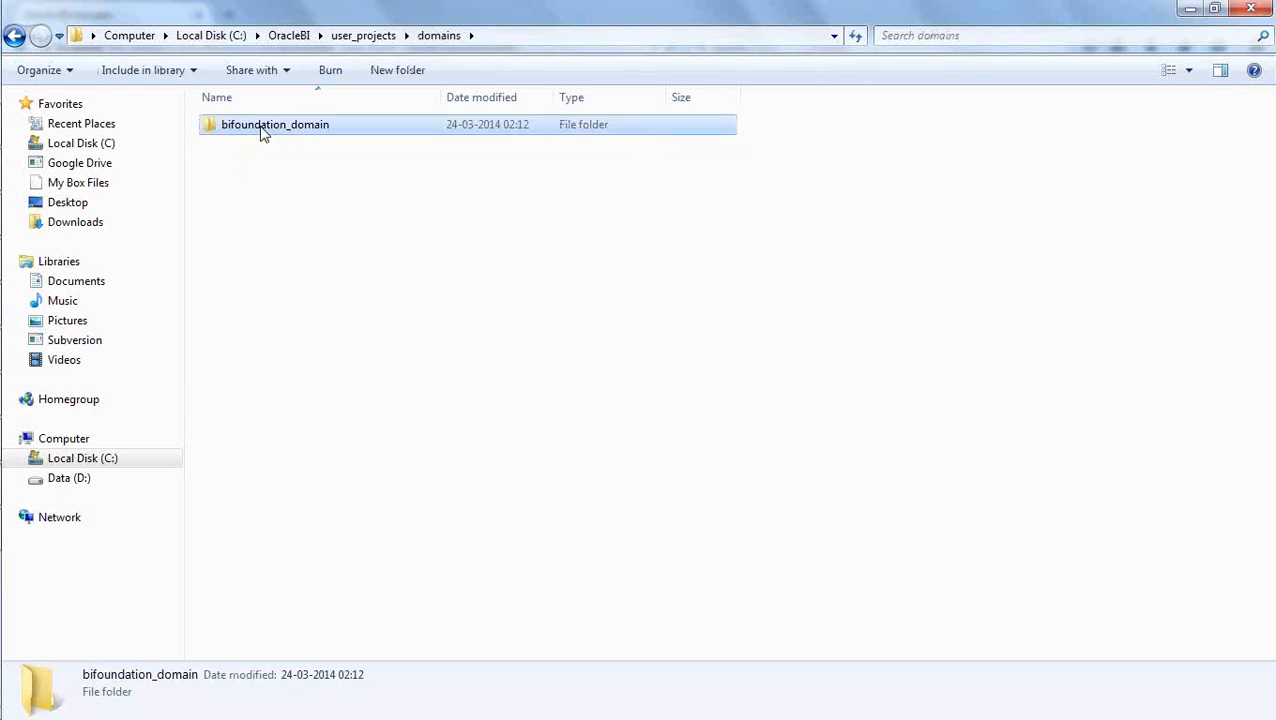
{"action": "double_click", "coordinate": [262, 128]}
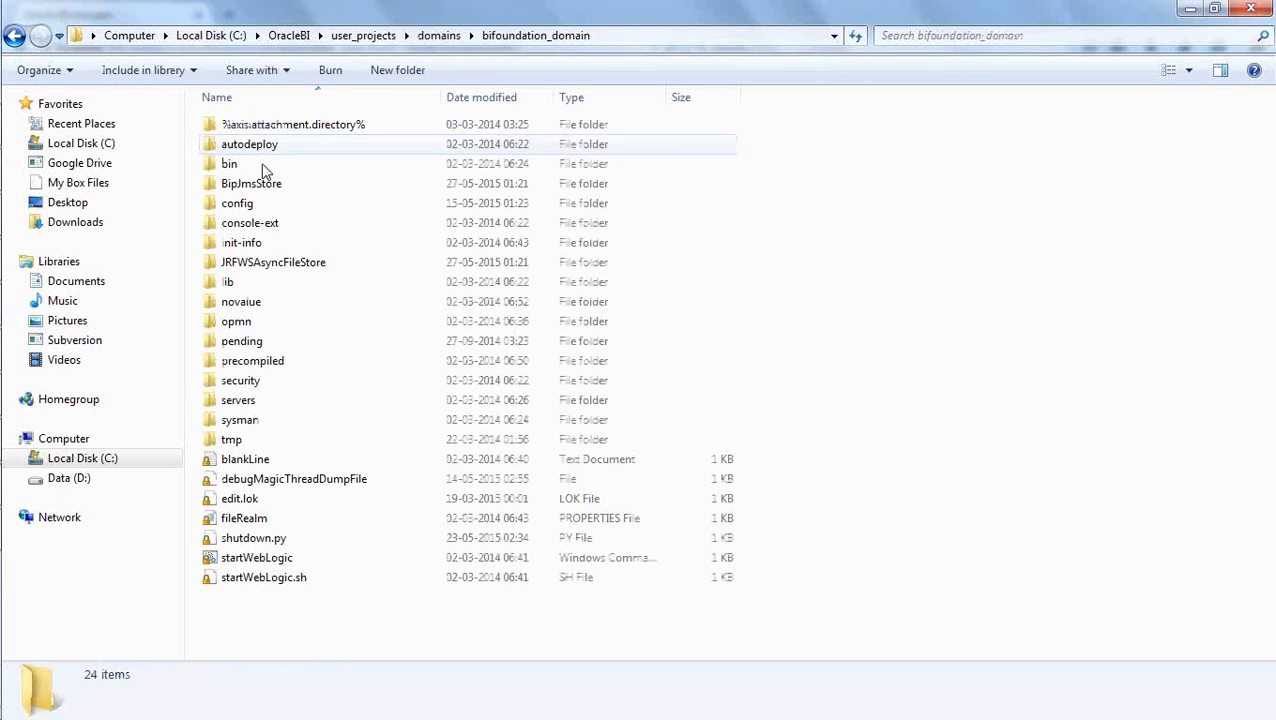
- Open the logs folder of AdminServer under the domain's servers folder
{"action": "double_click", "coordinate": [236, 401]}
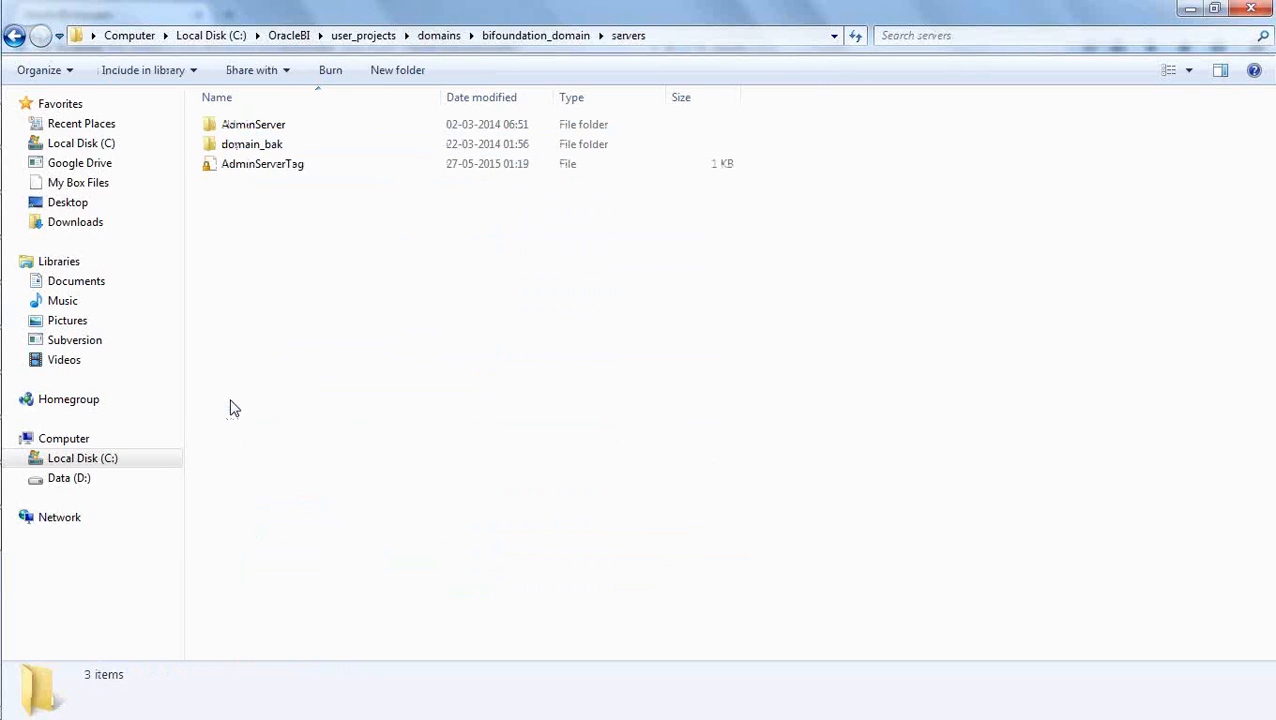
{"action": "double_click", "coordinate": [256, 130]}
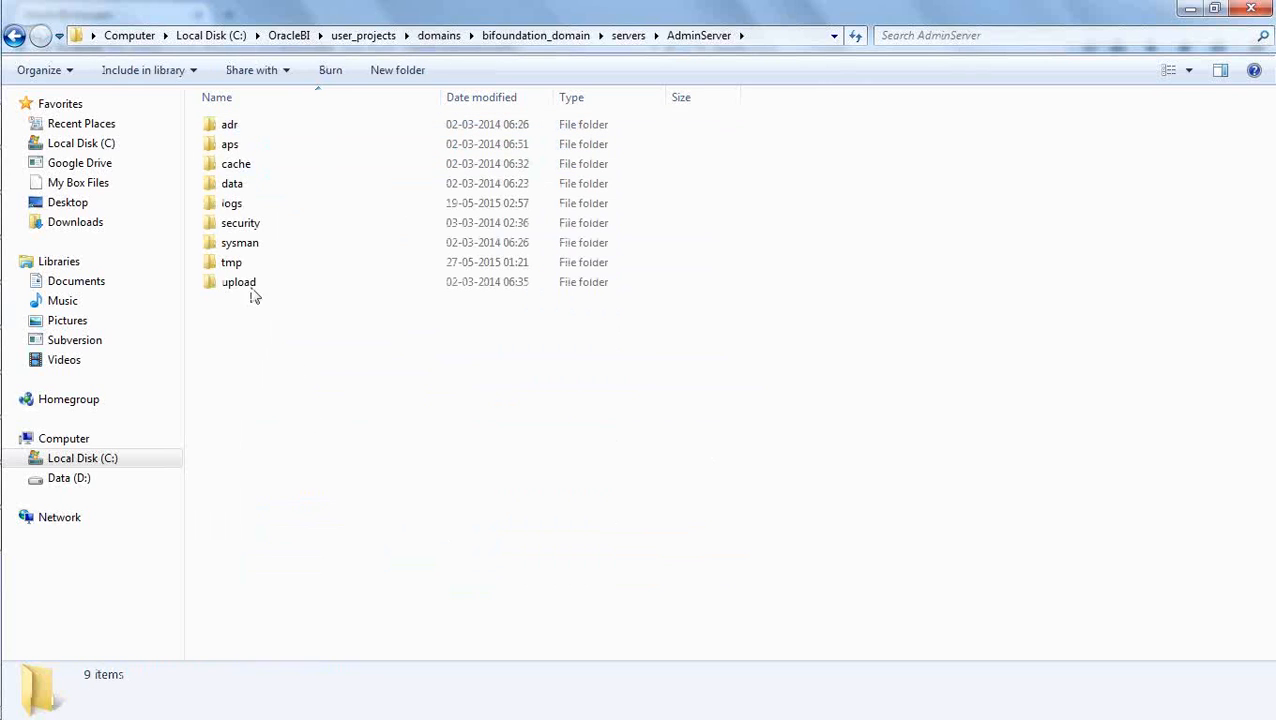
{"action": "double_click", "coordinate": [230, 205]}
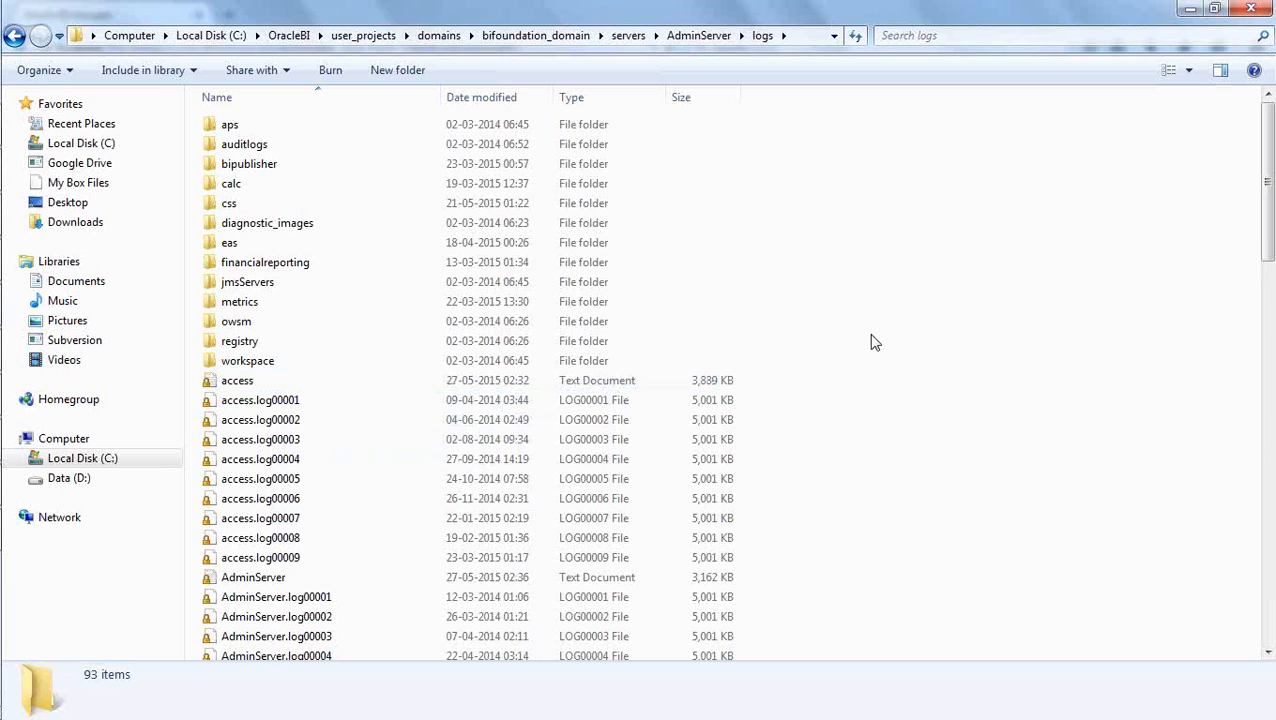
- Open the AdminServer text log, examine its warning and stack trace entries, and close it again
{"action": "scroll", "coordinate": [872, 342], "scroll_direction": "down", "scroll_amount": 4}
{"action": "left_click", "coordinate": [258, 362]}
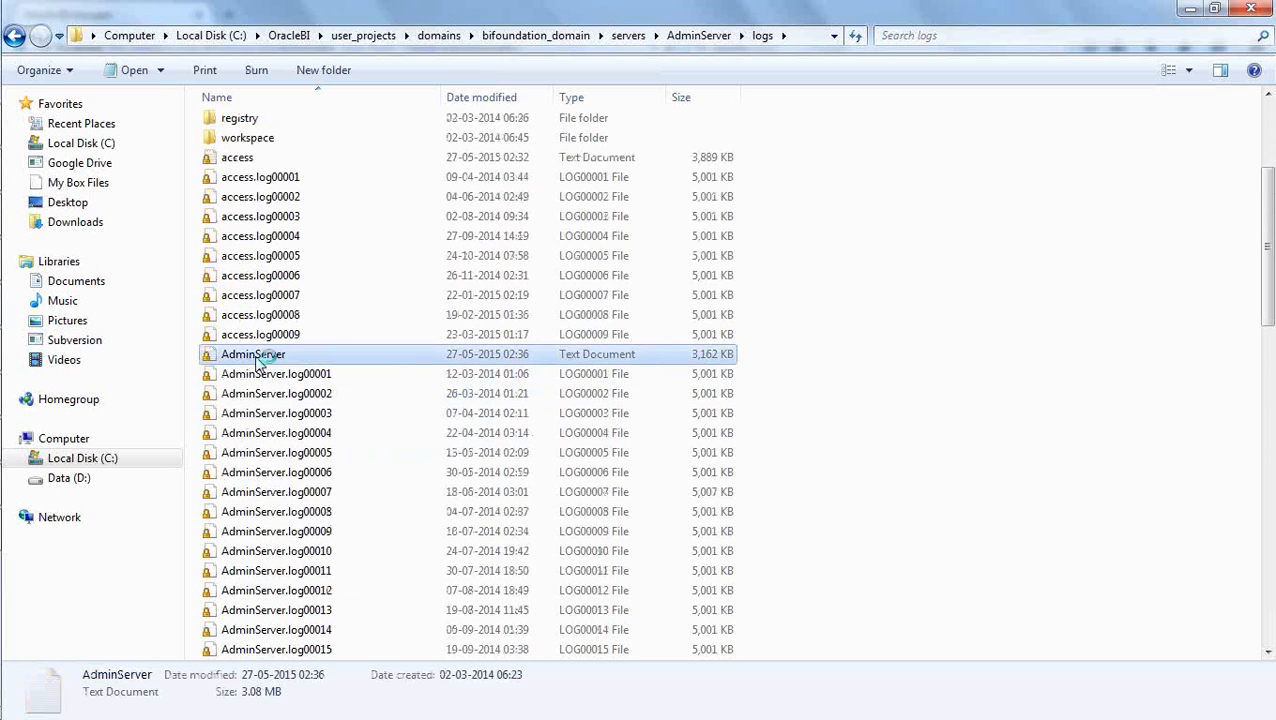
{"action": "double_click", "coordinate": [258, 362]}
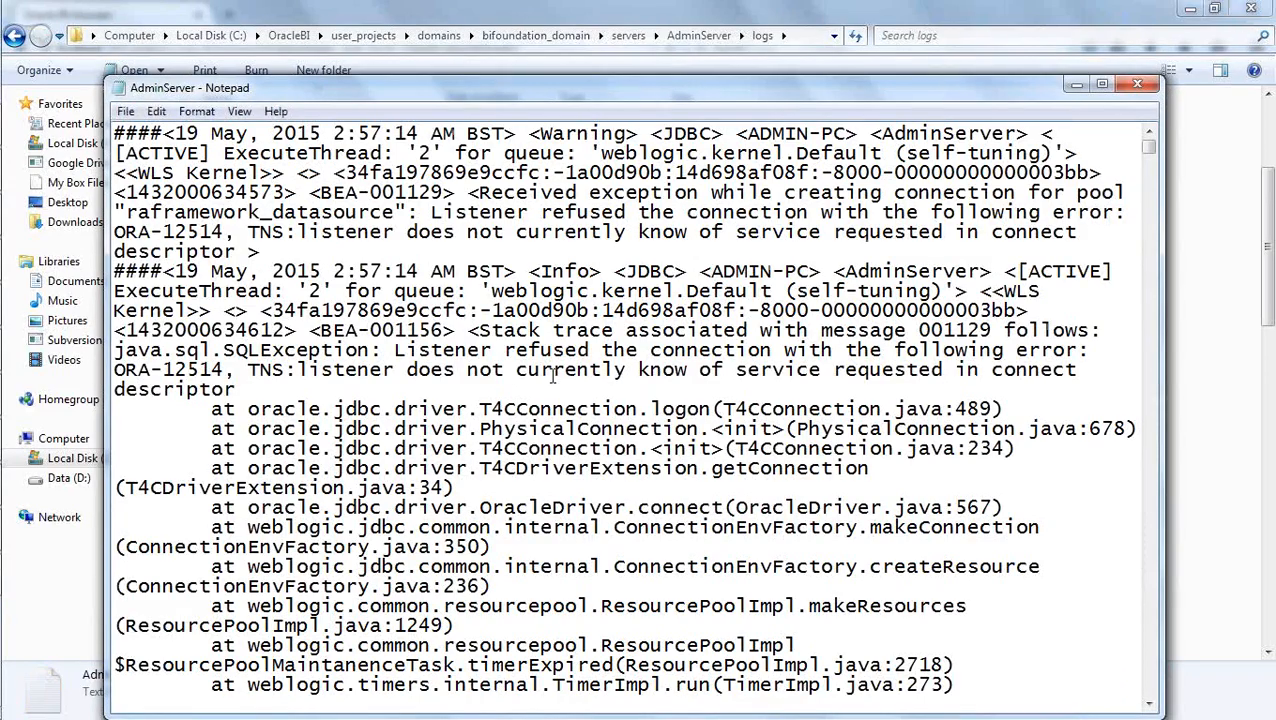
{"action": "scroll", "coordinate": [565, 373], "scroll_direction": "down", "scroll_amount": 20}
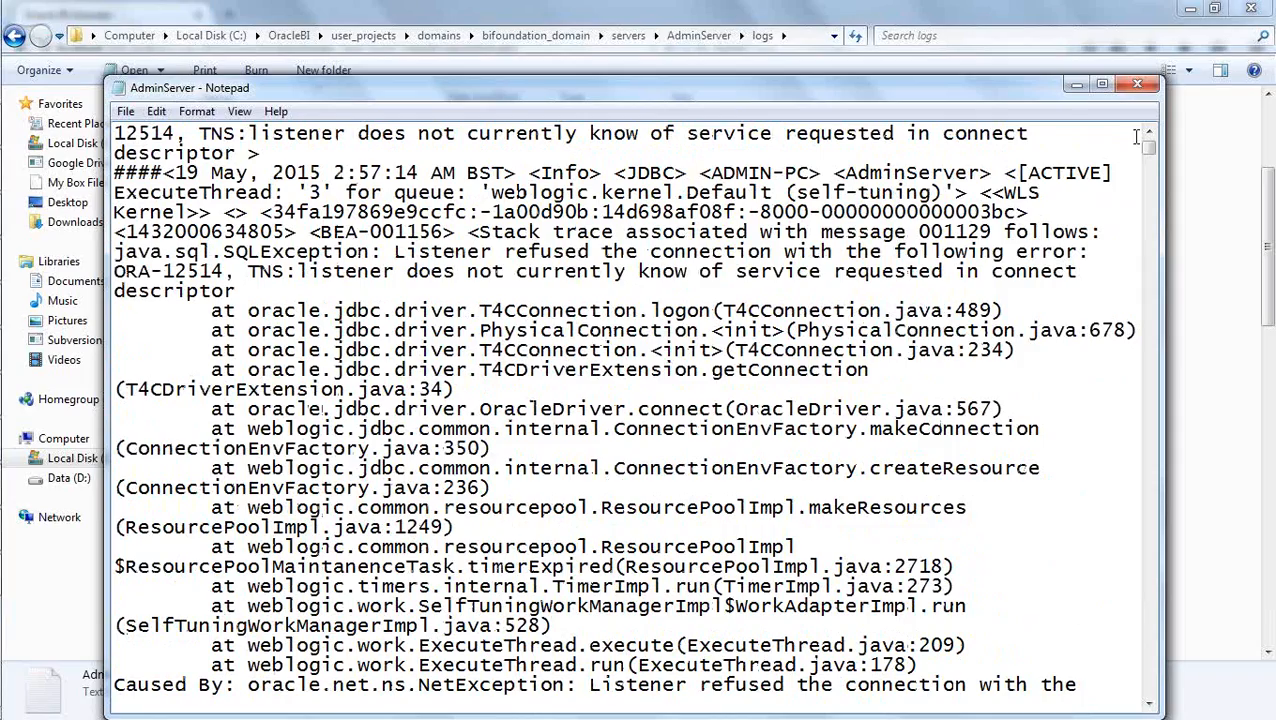
{"action": "mouse_move", "coordinate": [1149, 150]}
{"action": "left_mouse_down"}
{"action": "mouse_move", "coordinate": [1137, 525]}
{"action": "mouse_move", "coordinate": [1147, 708]}
{"action": "mouse_move", "coordinate": [1148, 185]}
{"action": "left_mouse_up"}
{"action": "scroll", "coordinate": [622, 292], "scroll_direction": "up", "scroll_amount": 7}
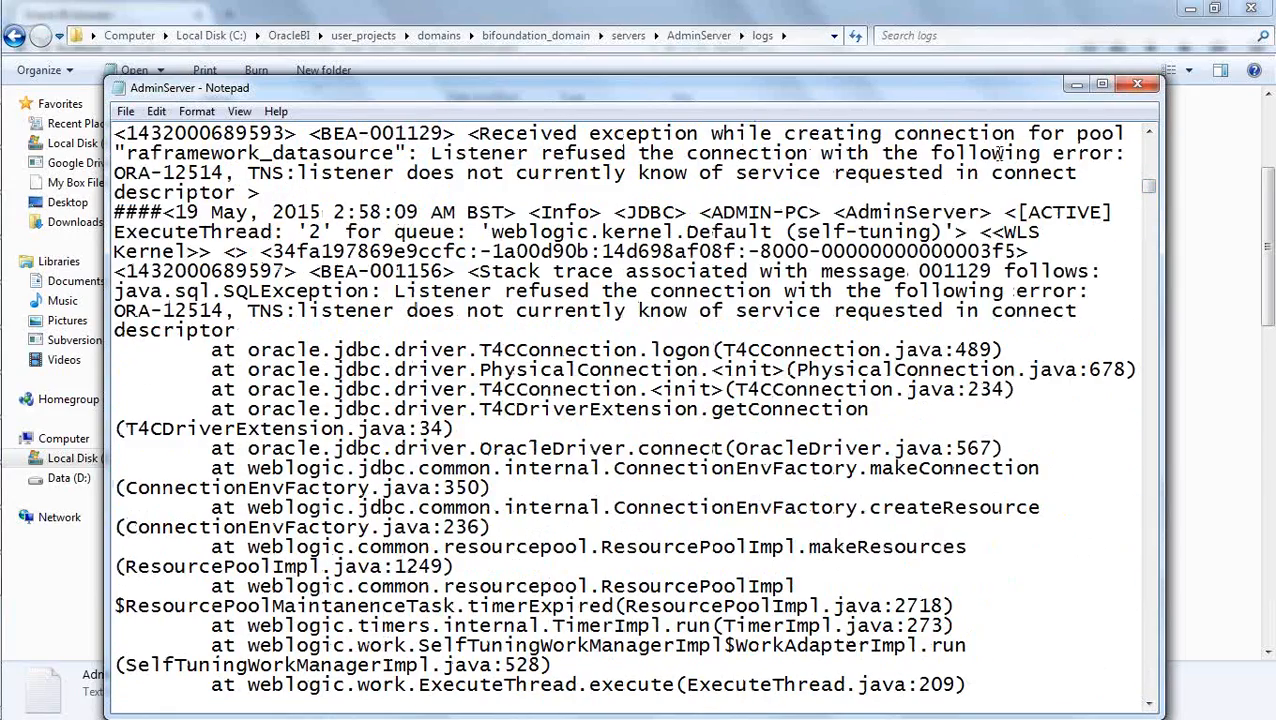
{"action": "left_click", "coordinate": [1137, 85]}
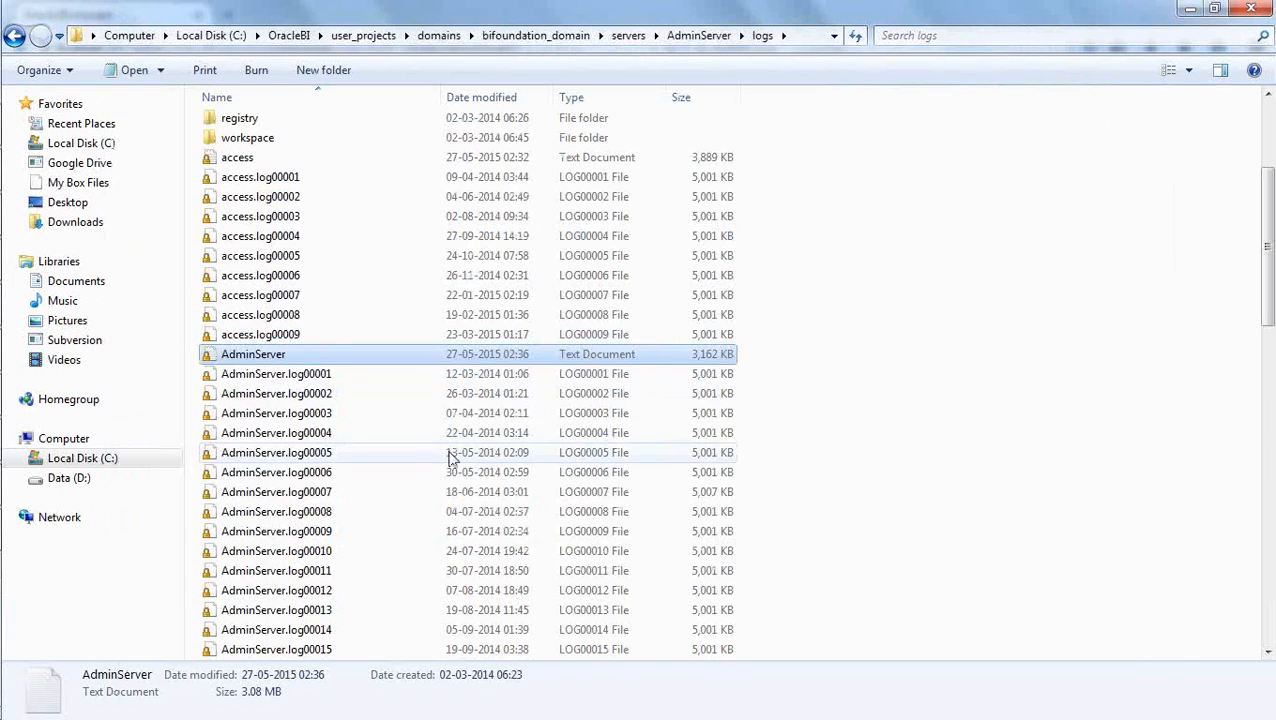
{"action": "left_click", "coordinate": [950, 395]}
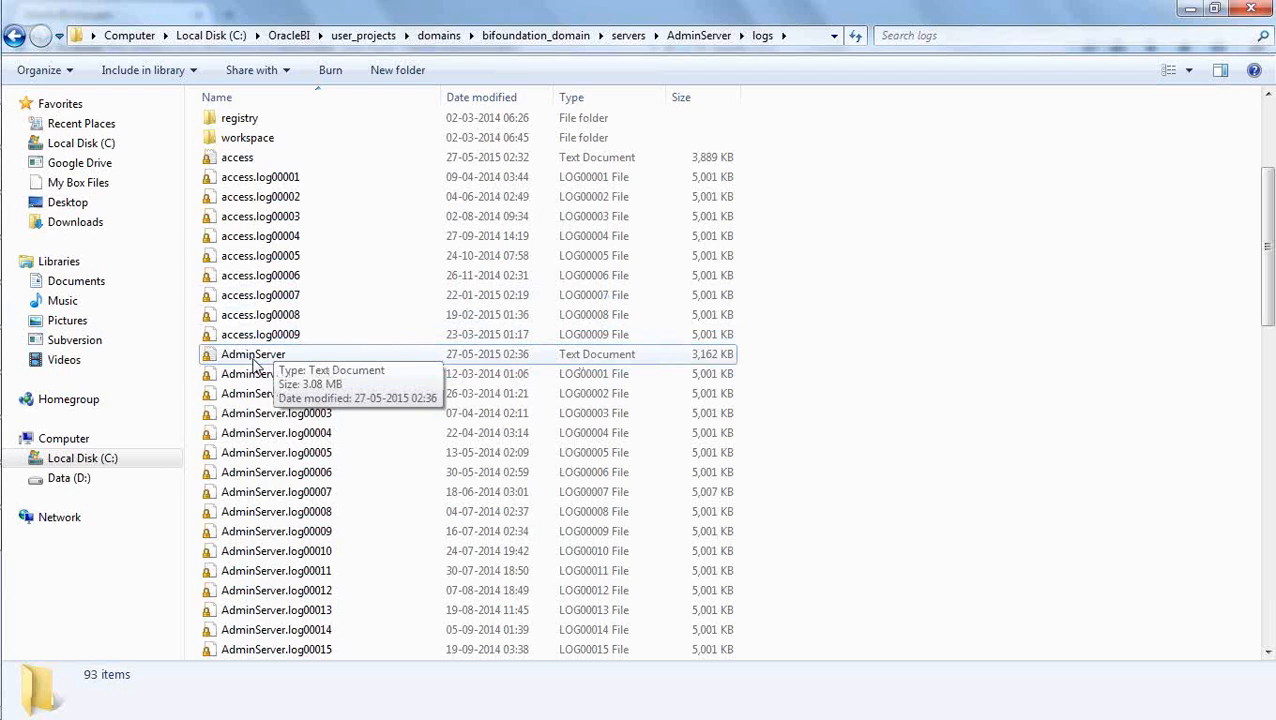
{"action": "left_click", "coordinate": [253, 362]}
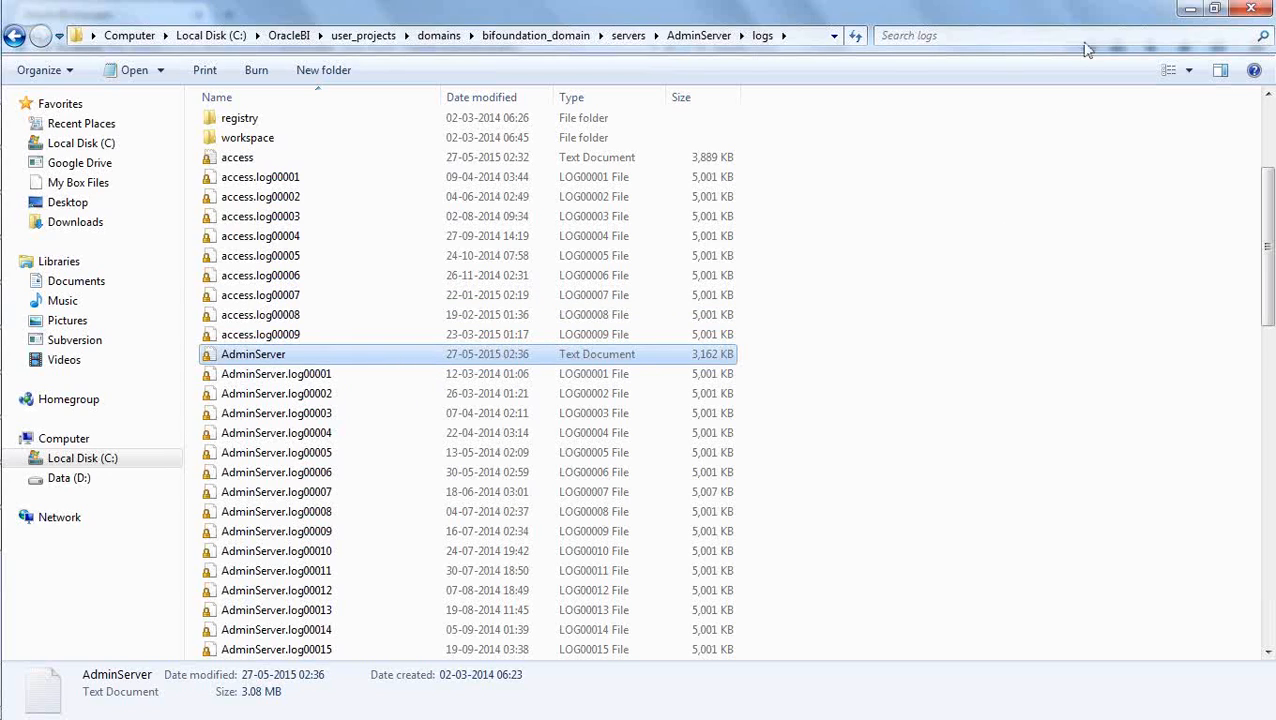
{"action": "key", "text": "alt+Tab"}
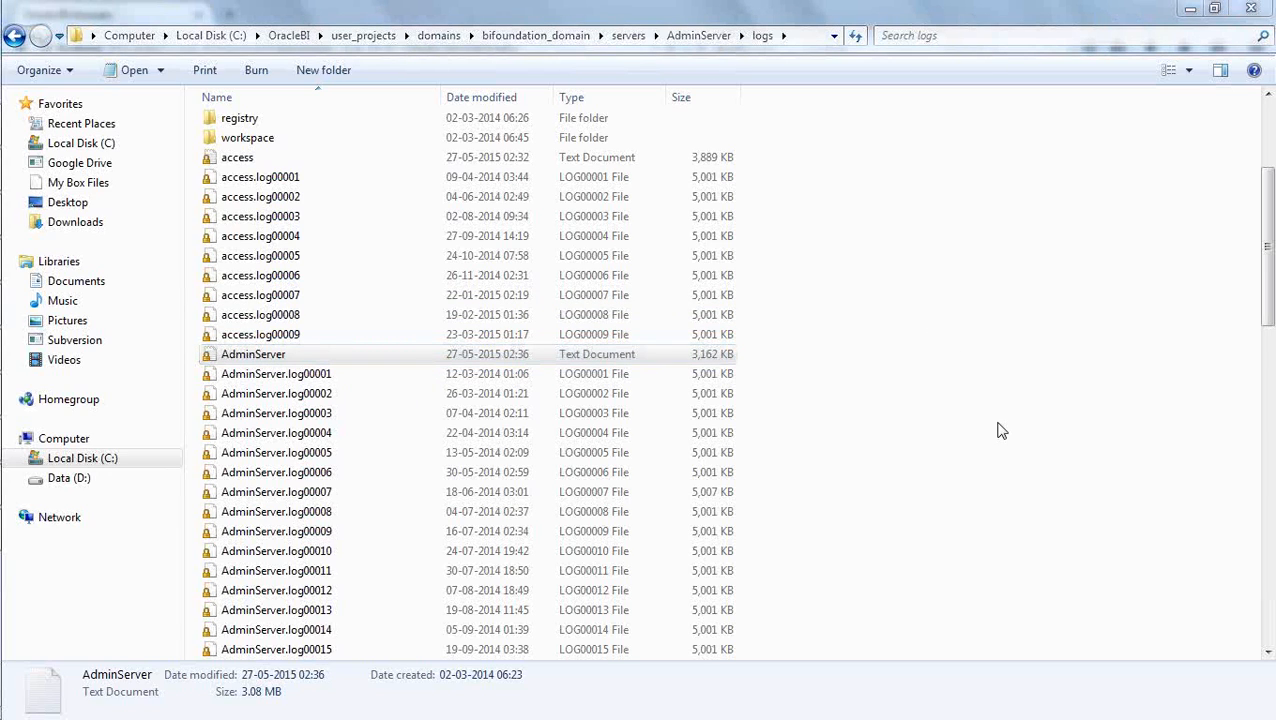